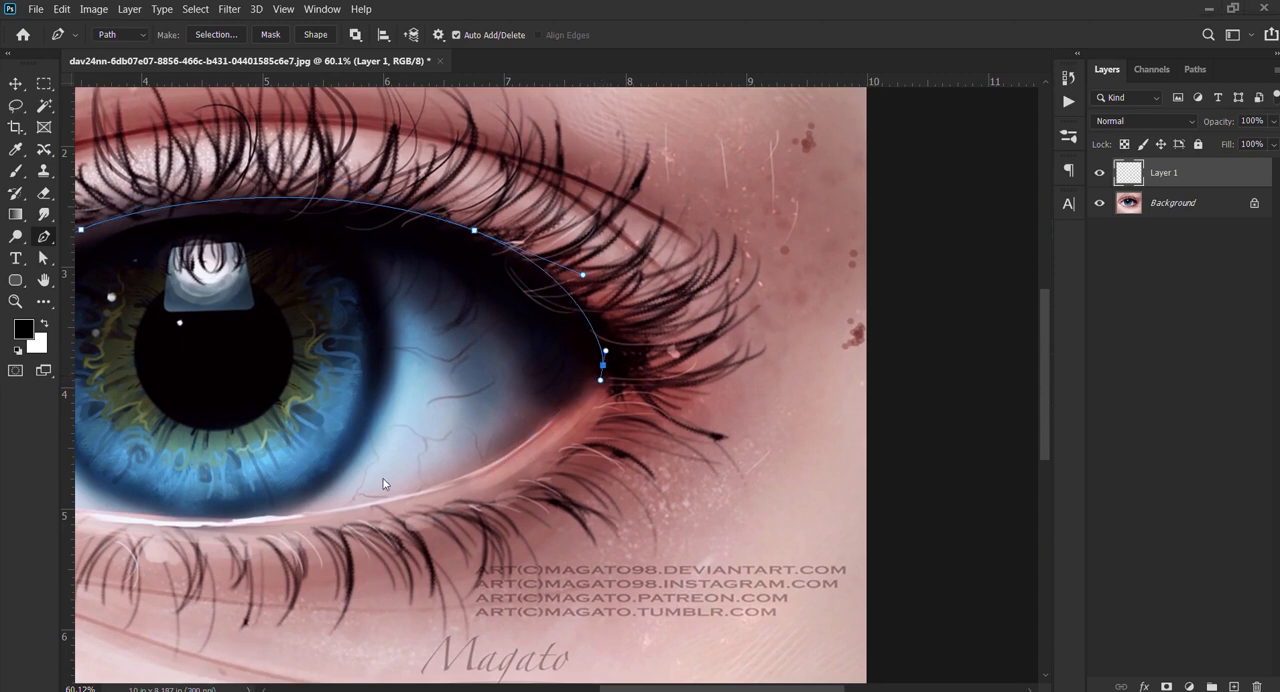
Step: Finish the Pen path along the lower lash line and around the inner corner of the eye, and turn it into a selection
{"action": "left_click_drag", "start_coordinate": [536, 451], "coordinate": [746, 349]}
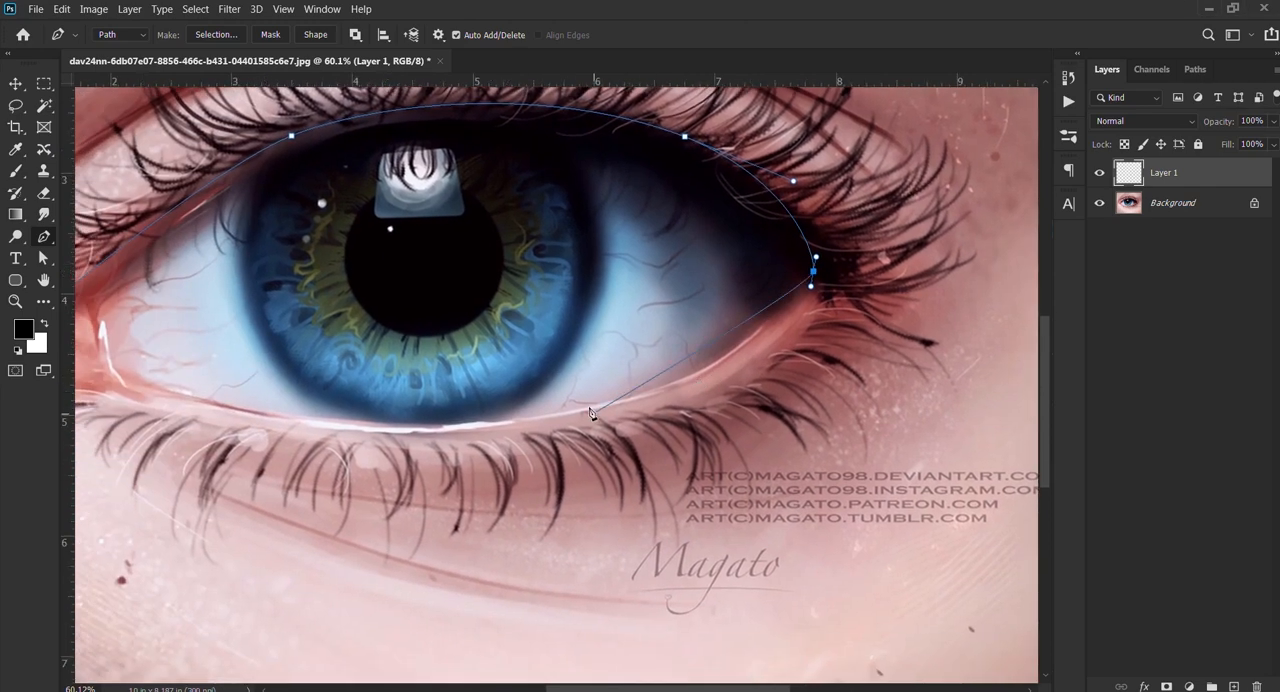
{"action": "left_click_drag", "start_coordinate": [301, 461], "coordinate": [681, 443]}
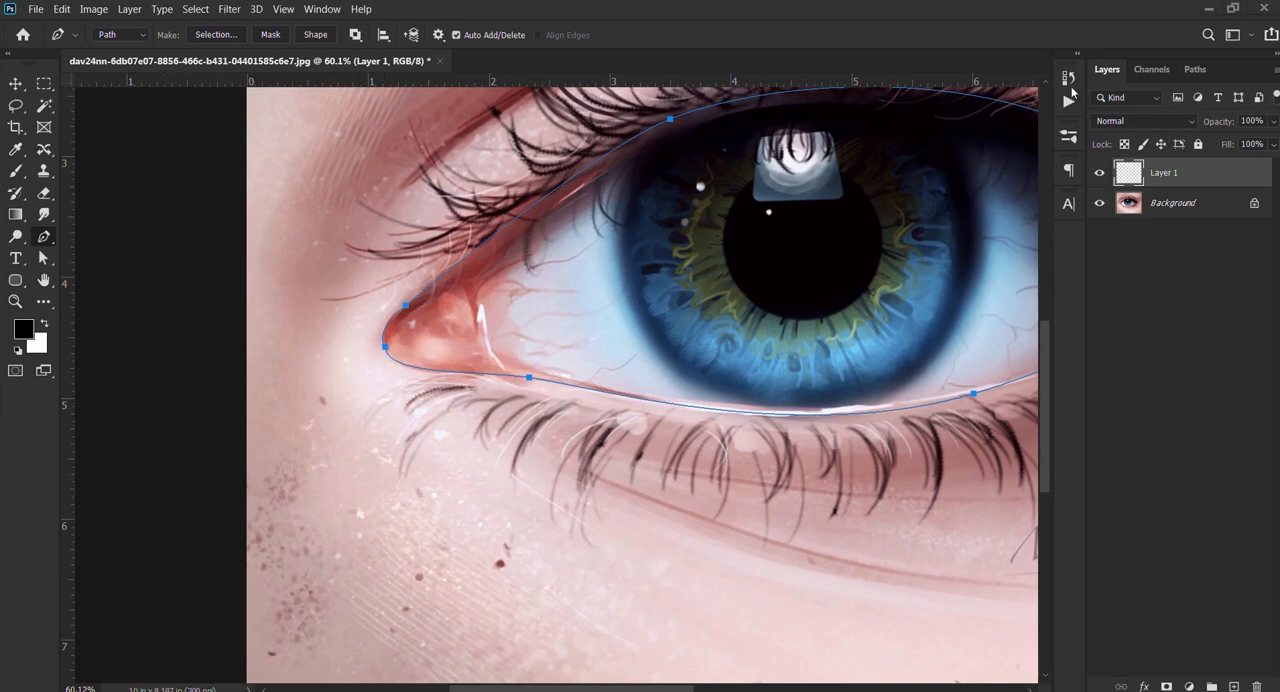
{"action": "scroll", "coordinate": [676, 310], "scroll_direction": "down", "scroll_amount": 2}
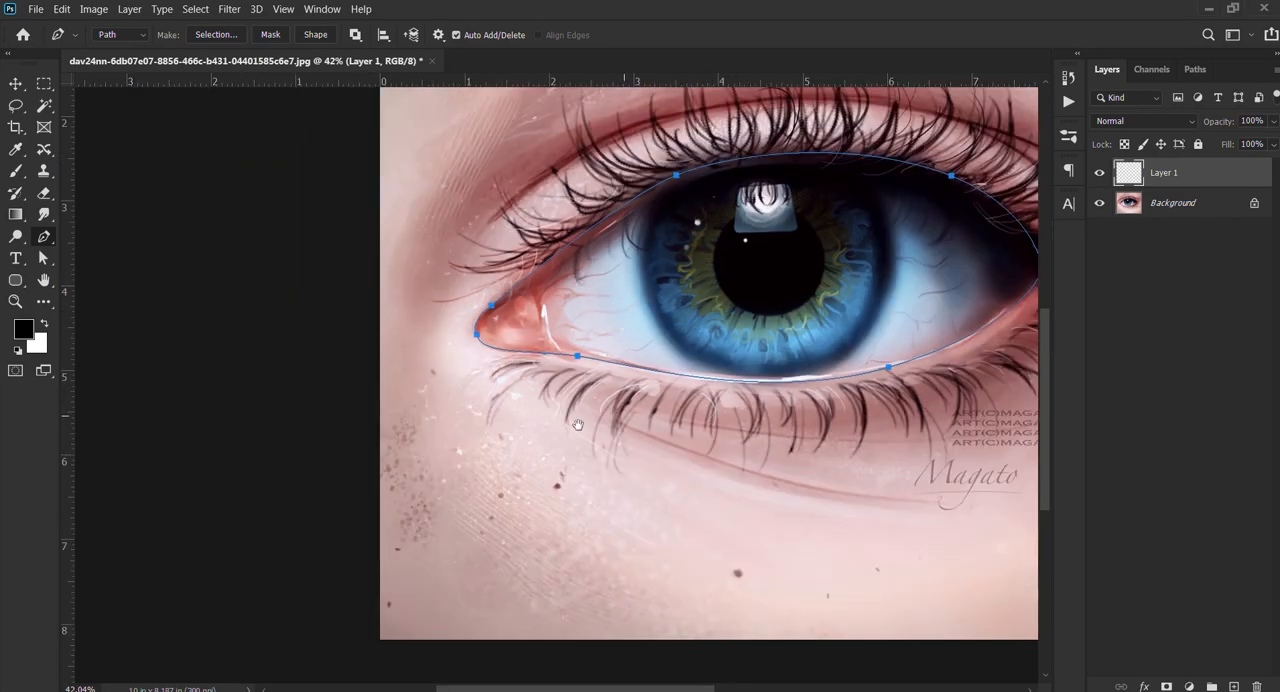
{"action": "mouse_move", "coordinate": [578, 425]}
{"action": "left_mouse_down"}
{"action": "mouse_move", "coordinate": [267, 534]}
{"action": "mouse_move", "coordinate": [280, 563]}
{"action": "left_mouse_up"}
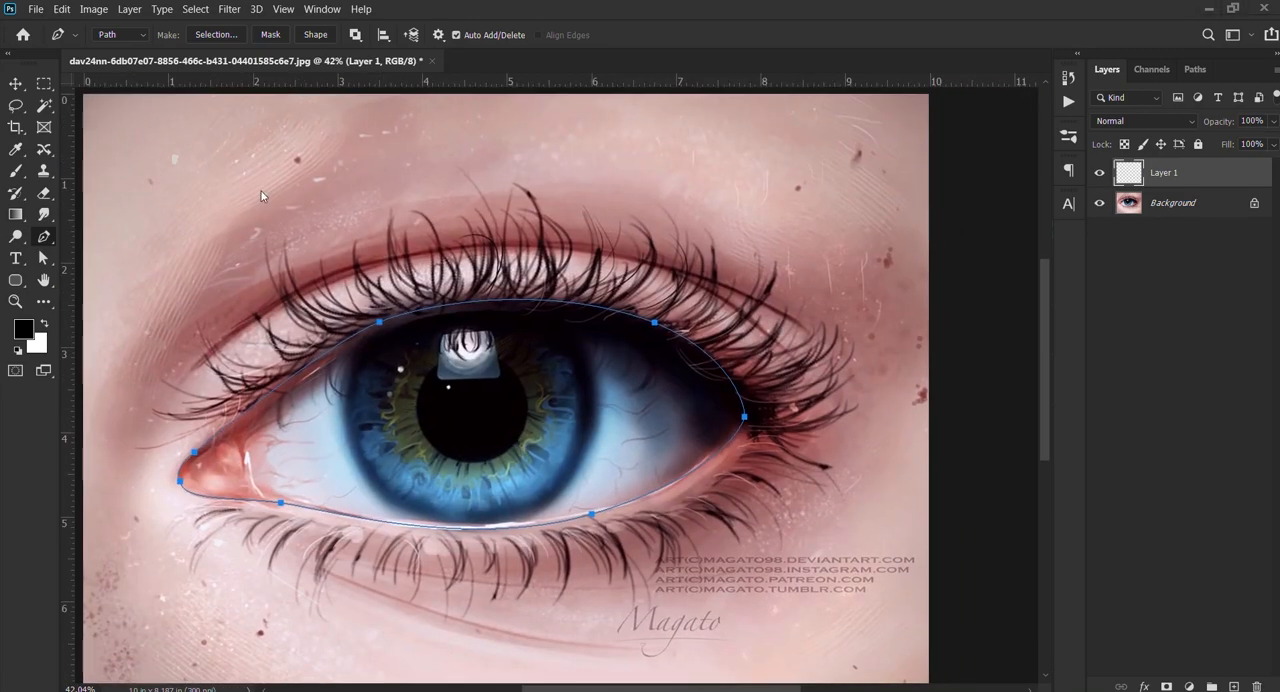
{"action": "scroll", "coordinate": [612, 330], "scroll_direction": "down", "scroll_amount": 3}
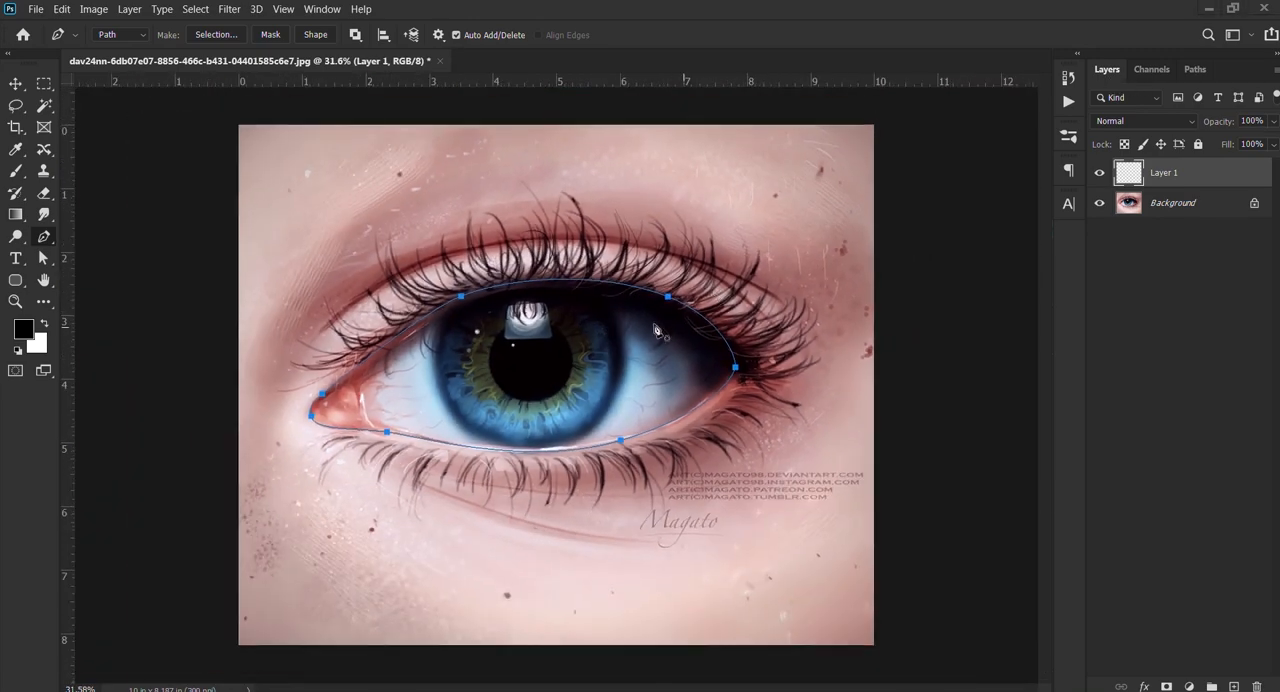
{"action": "scroll", "coordinate": [638, 341], "scroll_direction": "up", "scroll_amount": 3}
{"action": "left_click_drag", "start_coordinate": [687, 336], "coordinate": [634, 332]}
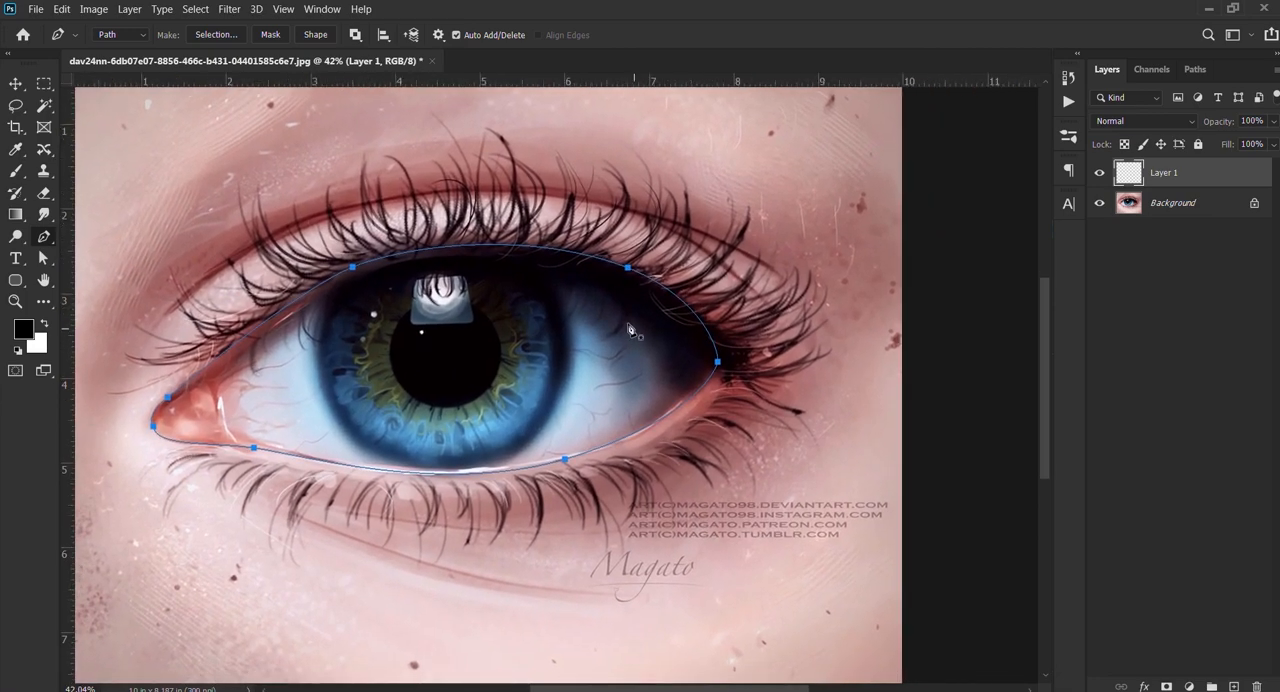
{"action": "key", "text": "ctrl+Return"}
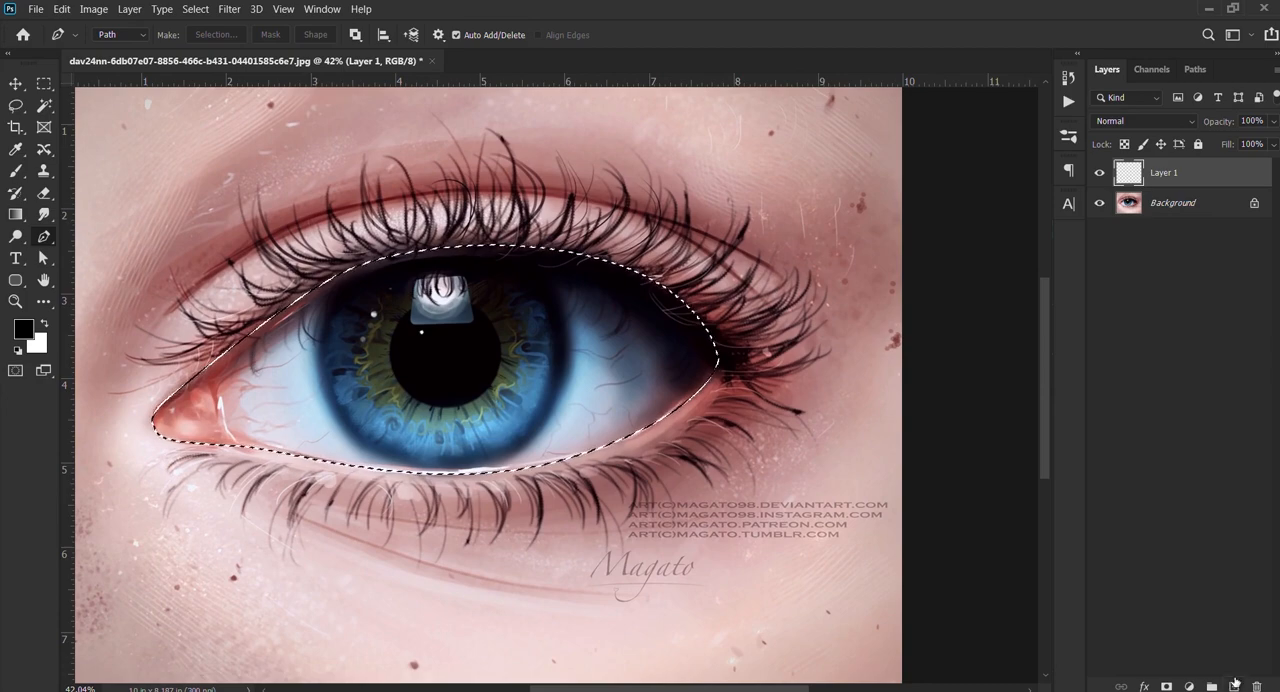
Step: Fill the eye-shaped selection on Layer 1 with a pale blue sampled from the white of the eye, and deselect
{"action": "key", "text": "b"}
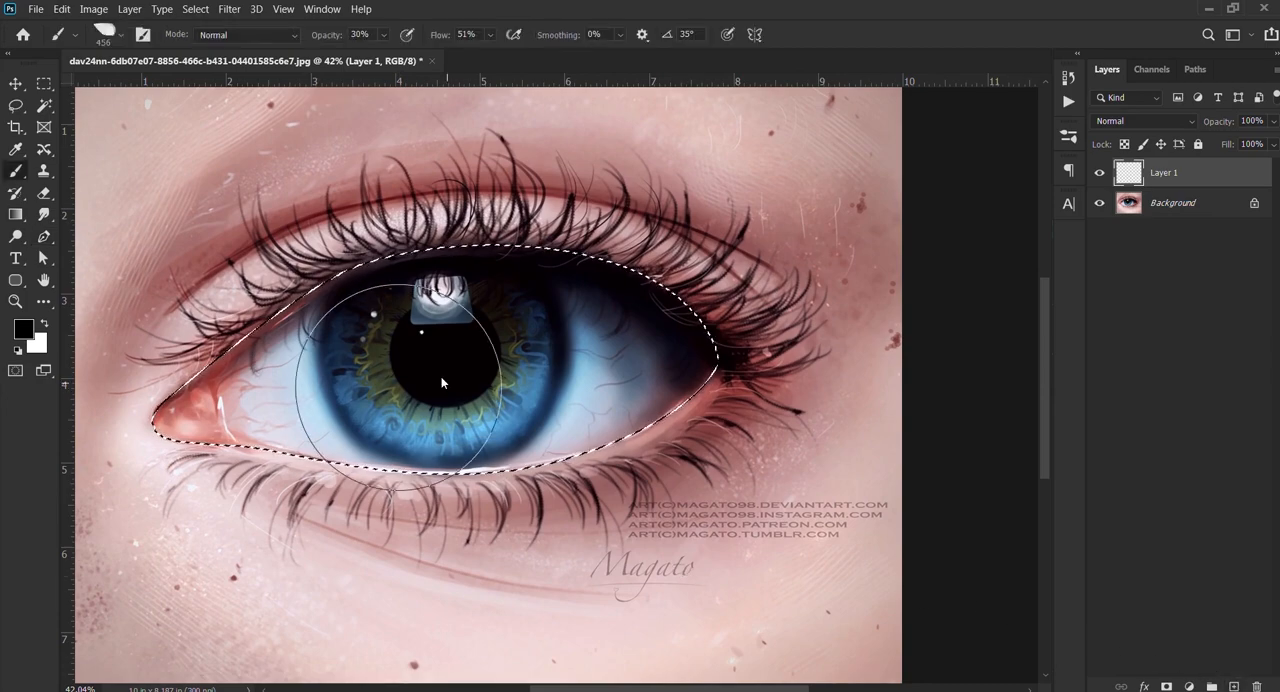
{"action": "left_click", "coordinate": [283, 376], "text": "alt"}
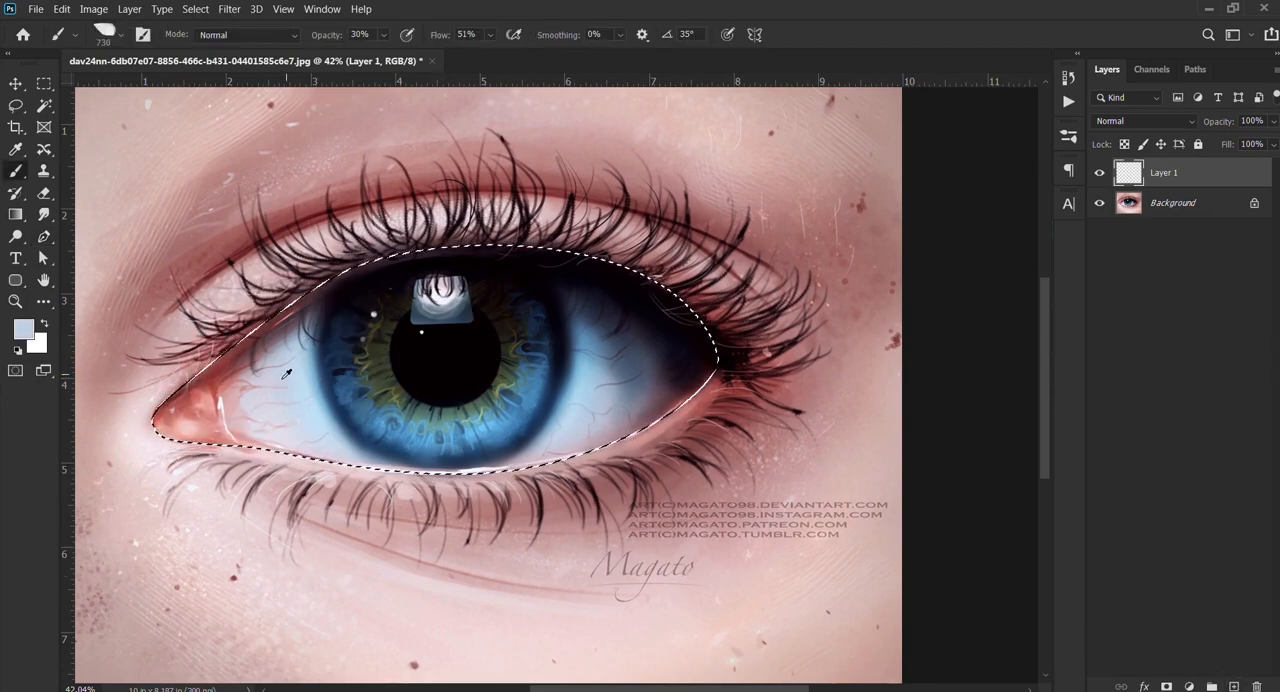
{"action": "key", "text": "alt+BackSpace"}
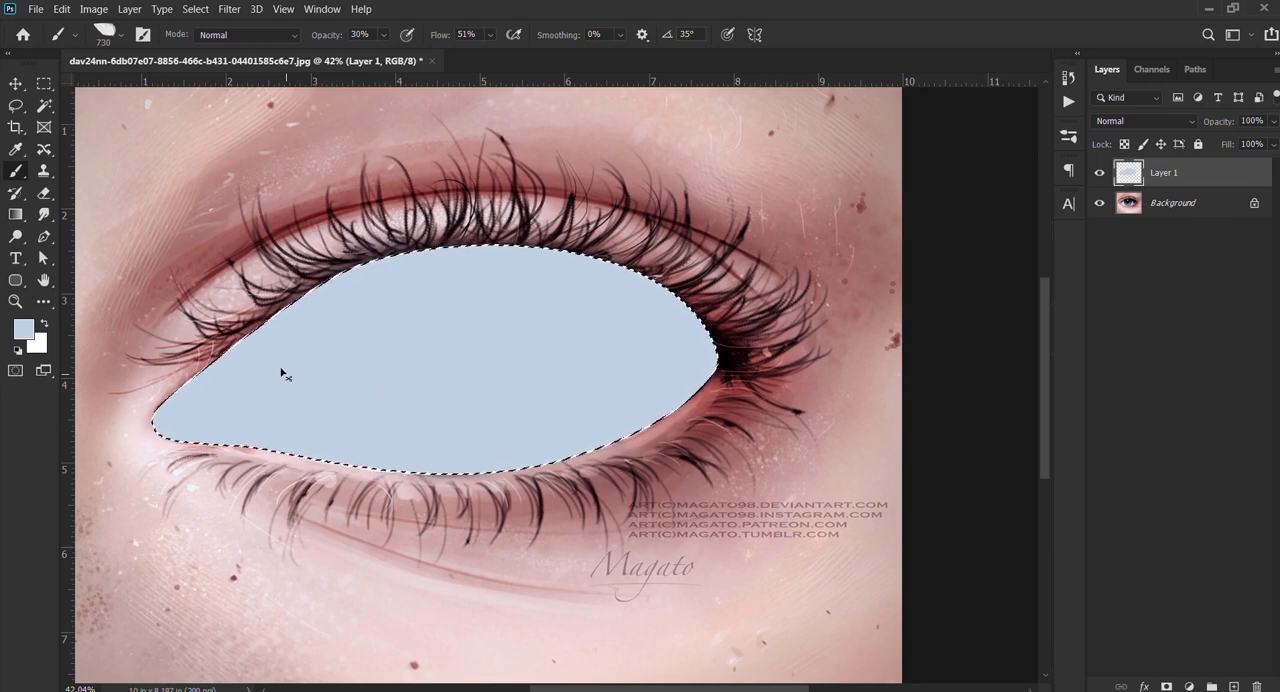
{"action": "key", "text": "ctrl+d"}
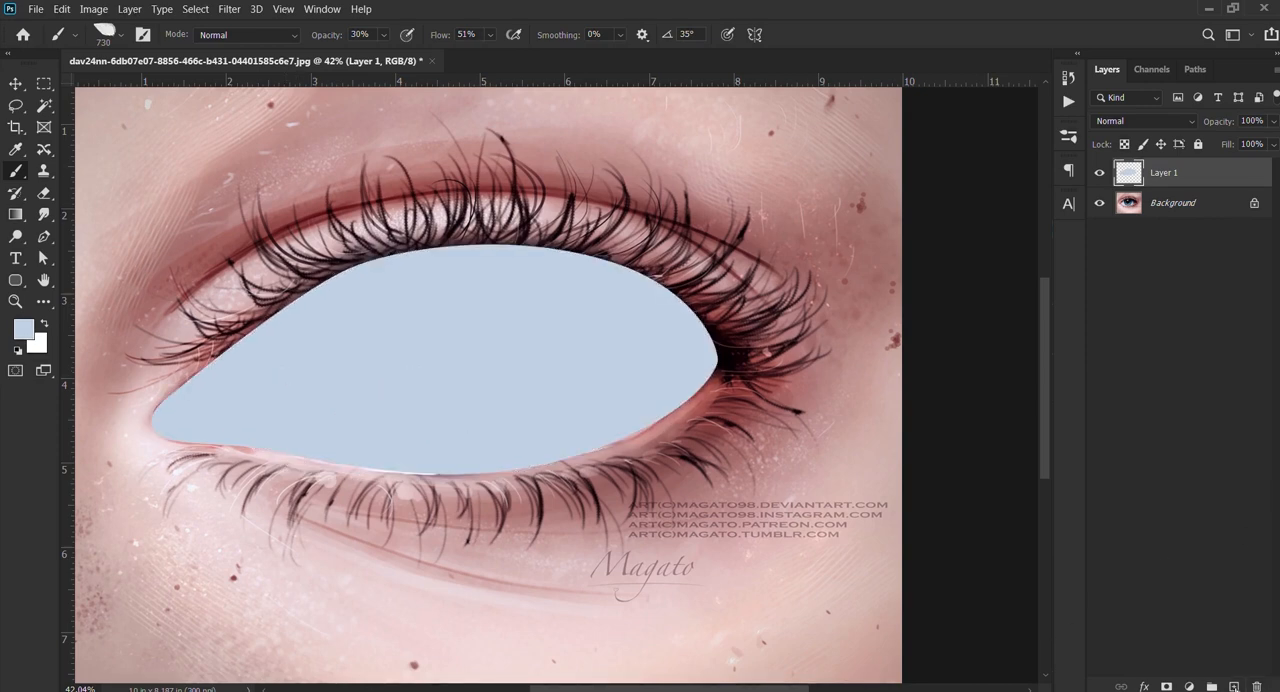
Step: Add a new layer above the hidden Layer 1 and make a circular selection around the outer edge of the iris
{"action": "left_click", "coordinate": [1234, 687]}
{"action": "left_click", "coordinate": [1099, 202]}
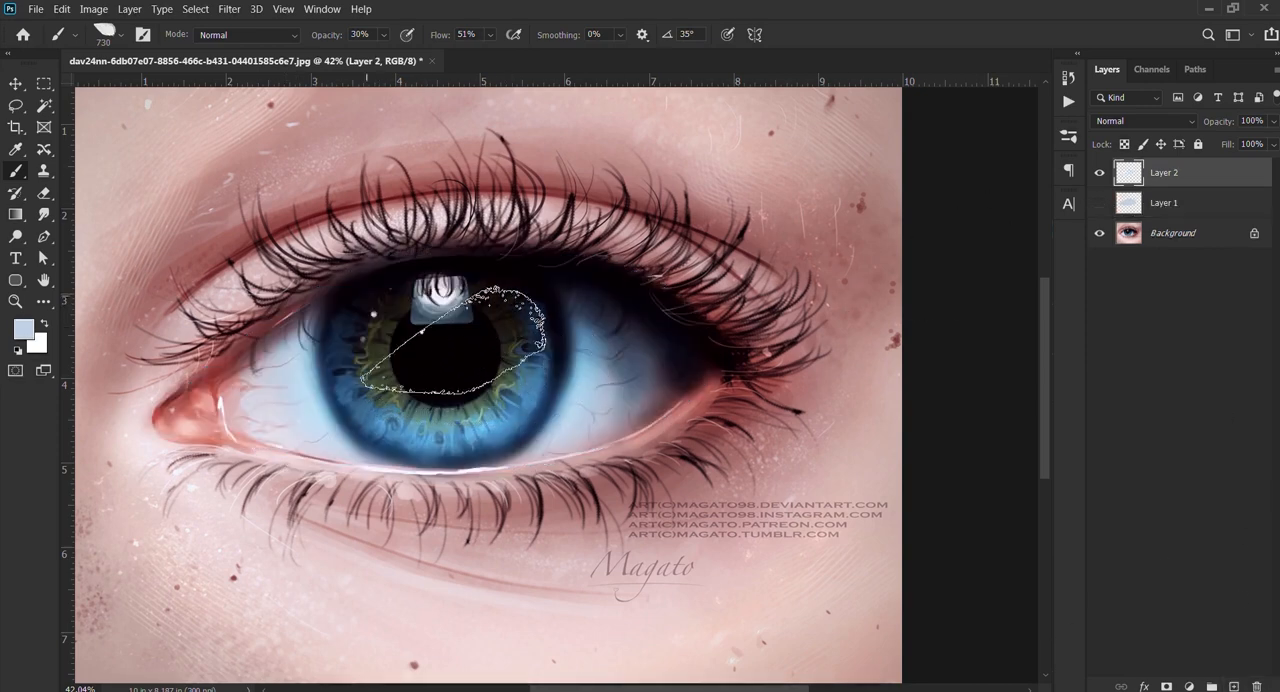
{"action": "left_click", "coordinate": [43, 85]}
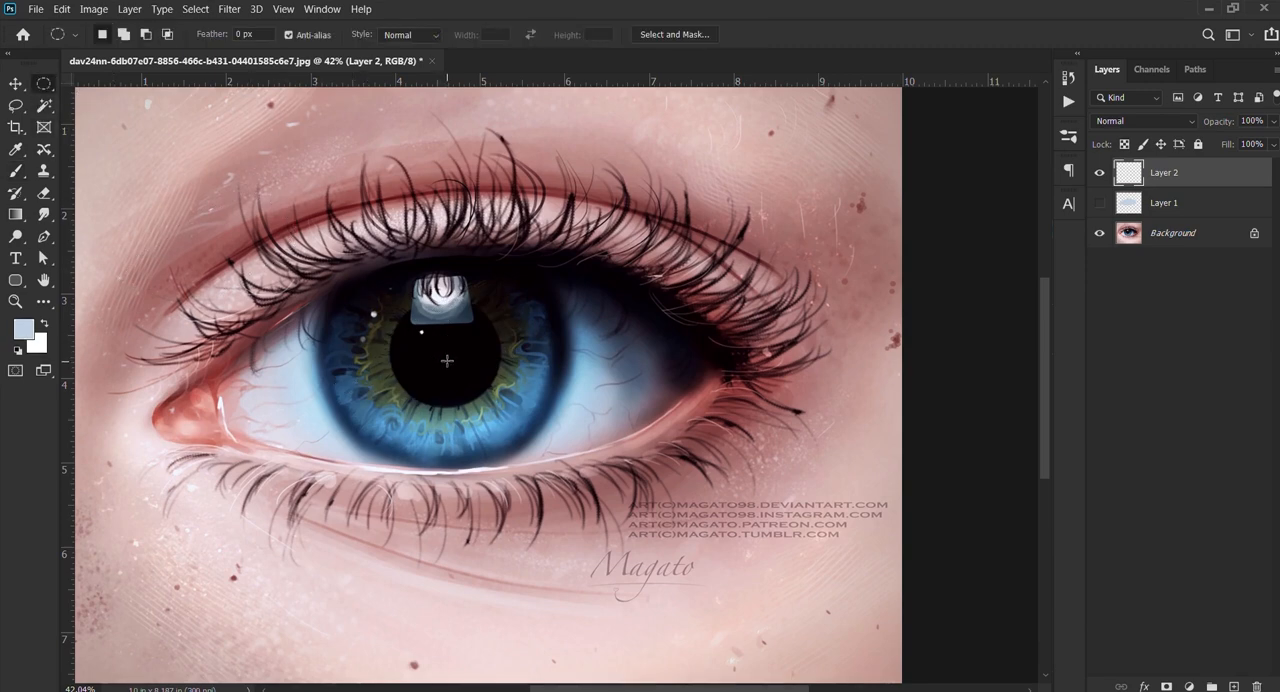
{"action": "left_click_drag", "start_coordinate": [567, 593], "coordinate": [577, 600]}
{"action": "left_click_drag", "start_coordinate": [462, 398], "coordinate": [453, 375]}
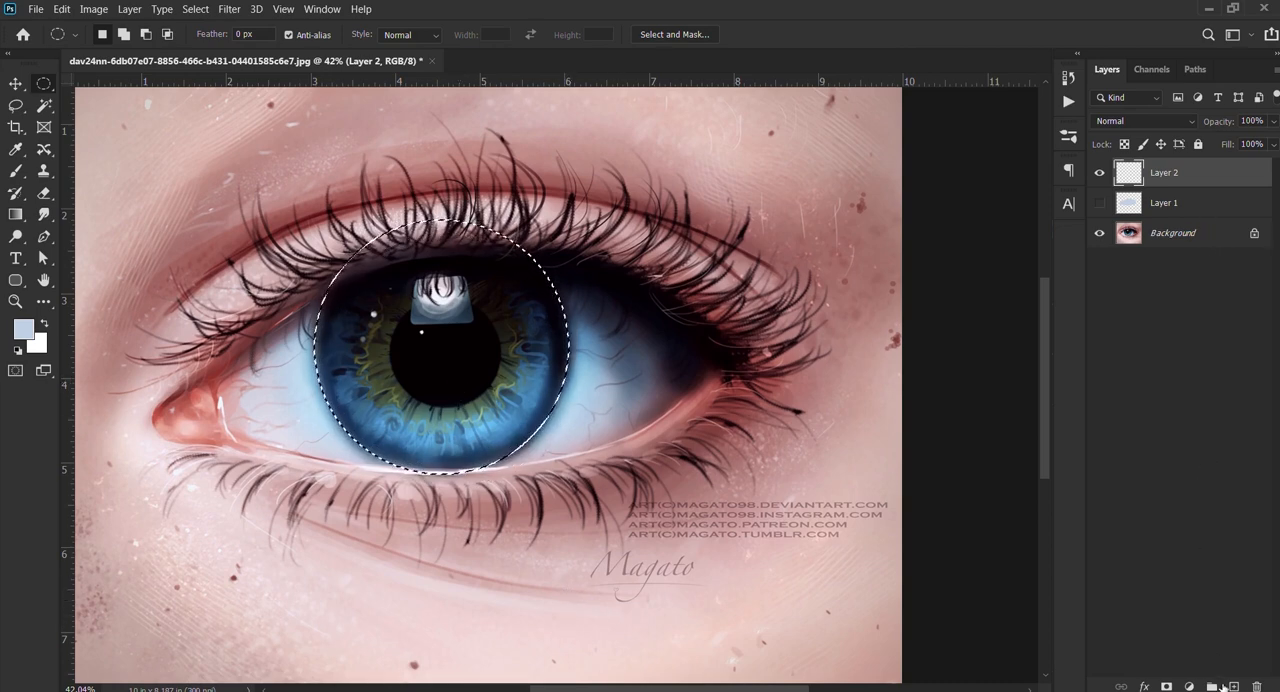
Step: Fill the iris circle with a near-black sampled from its dark edge, and show only Layer 1 and Layer 2
{"action": "key", "text": "b"}
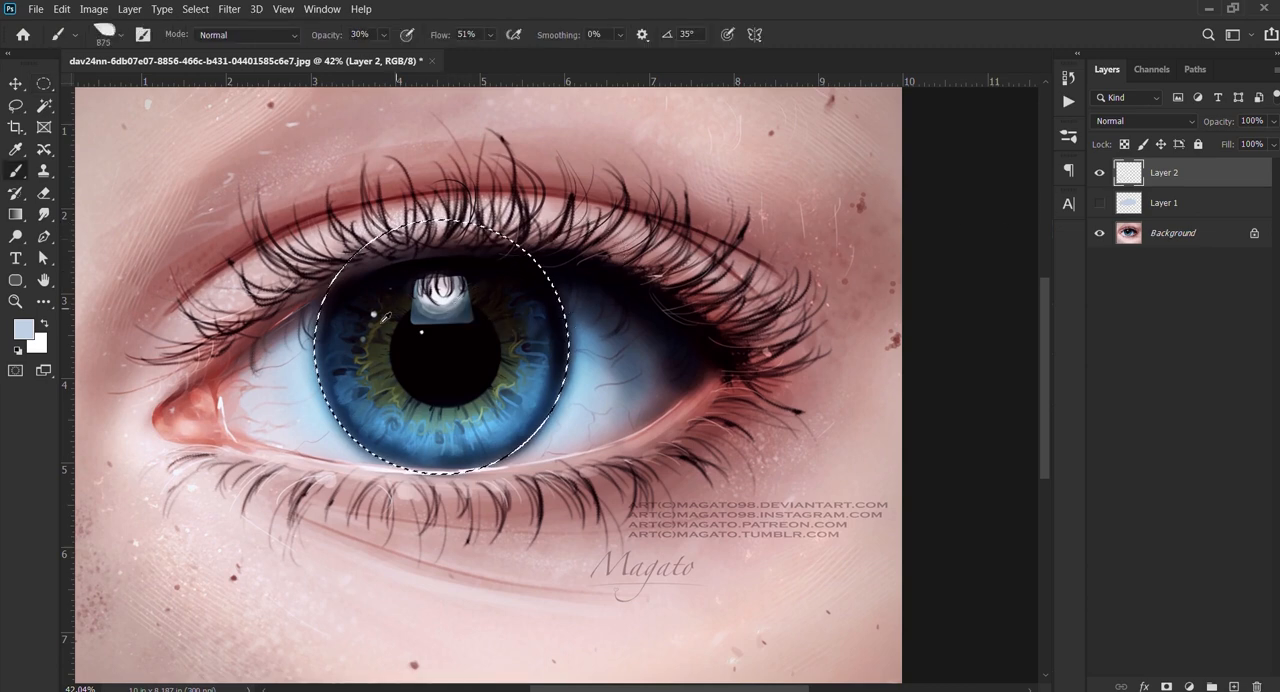
{"action": "left_click", "coordinate": [325, 314], "text": "alt"}
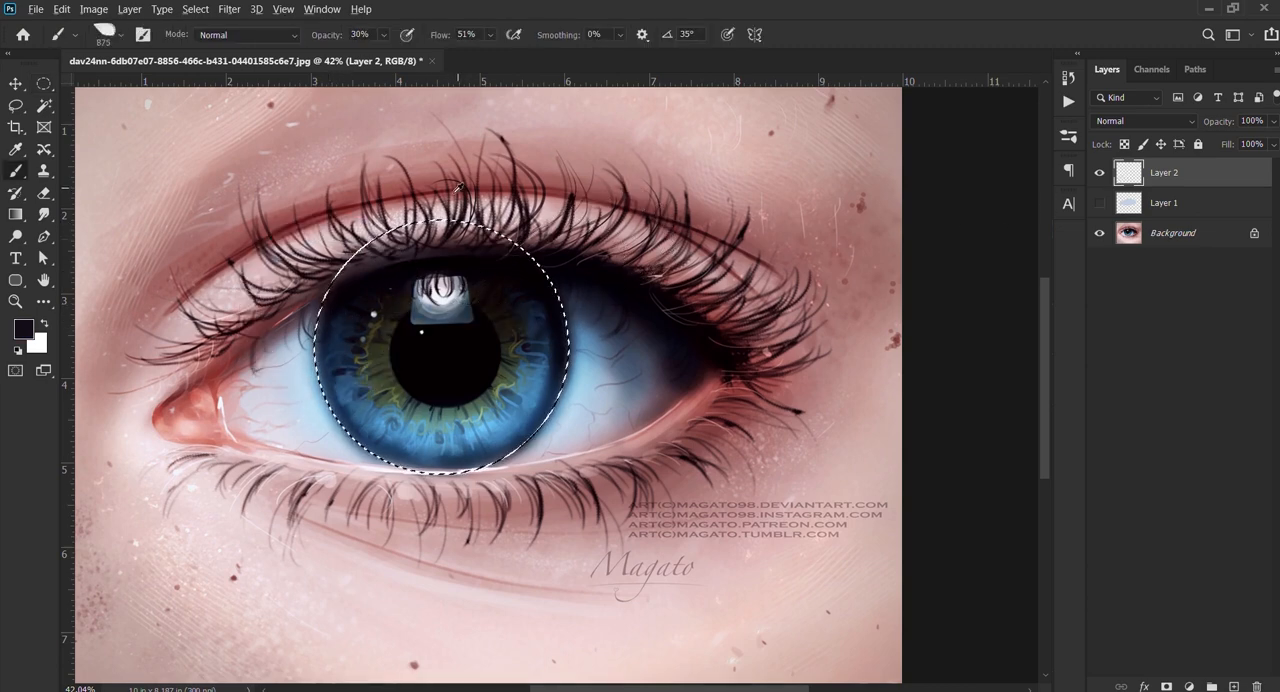
{"action": "key", "text": "alt+BackSpace"}
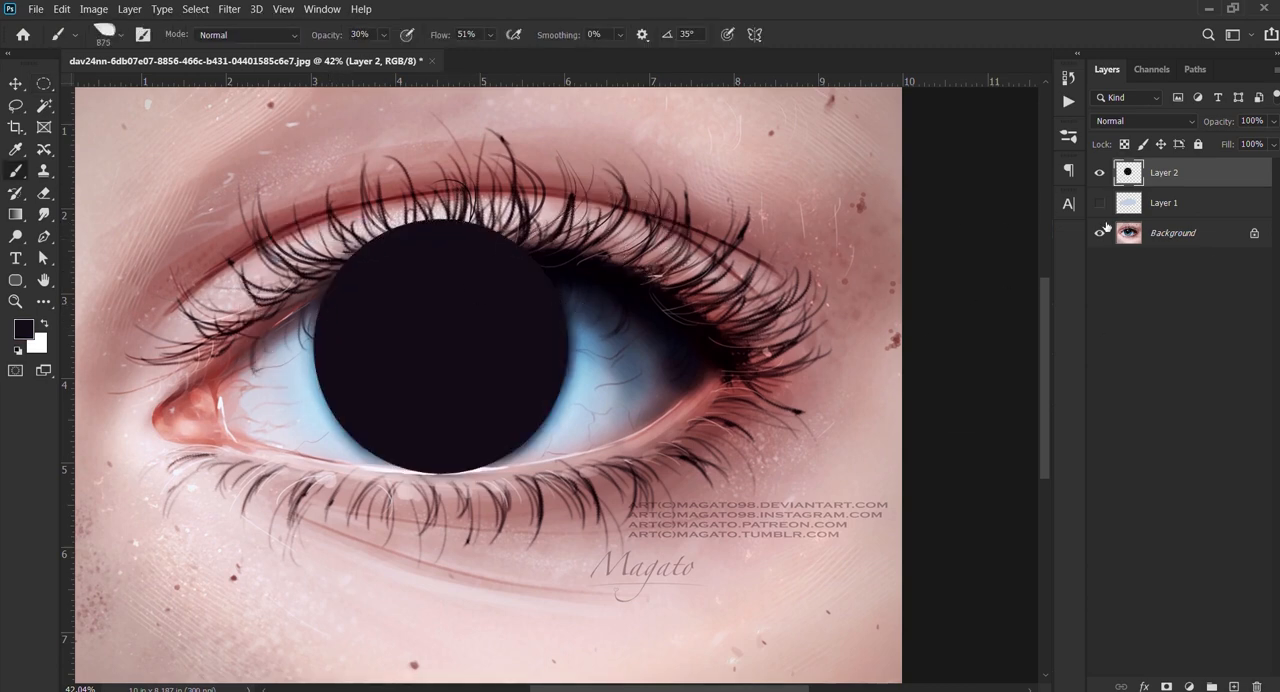
{"action": "left_click", "coordinate": [1100, 232]}
{"action": "left_click", "coordinate": [1100, 202]}
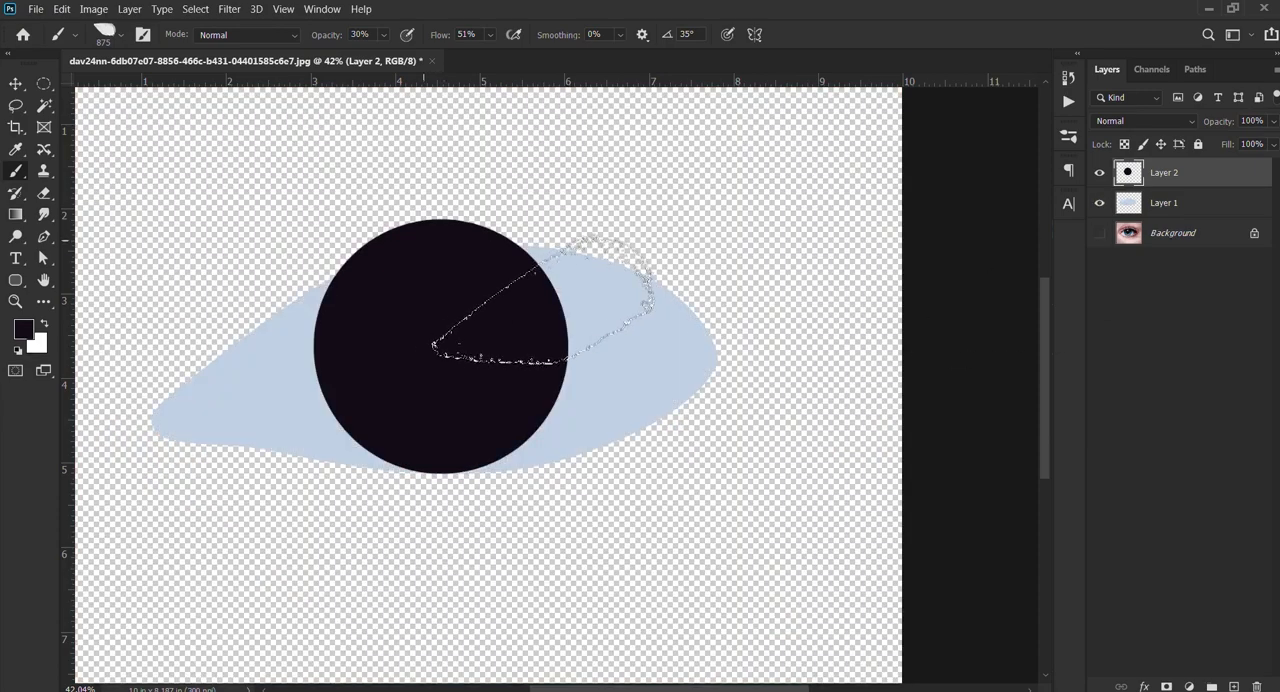
Step: Erase the part of the dark circle outside the eye shape using Layer 1's inverted outline, deselect, and show the Background again
{"action": "left_click", "coordinate": [1126, 204], "text": "ctrl"}
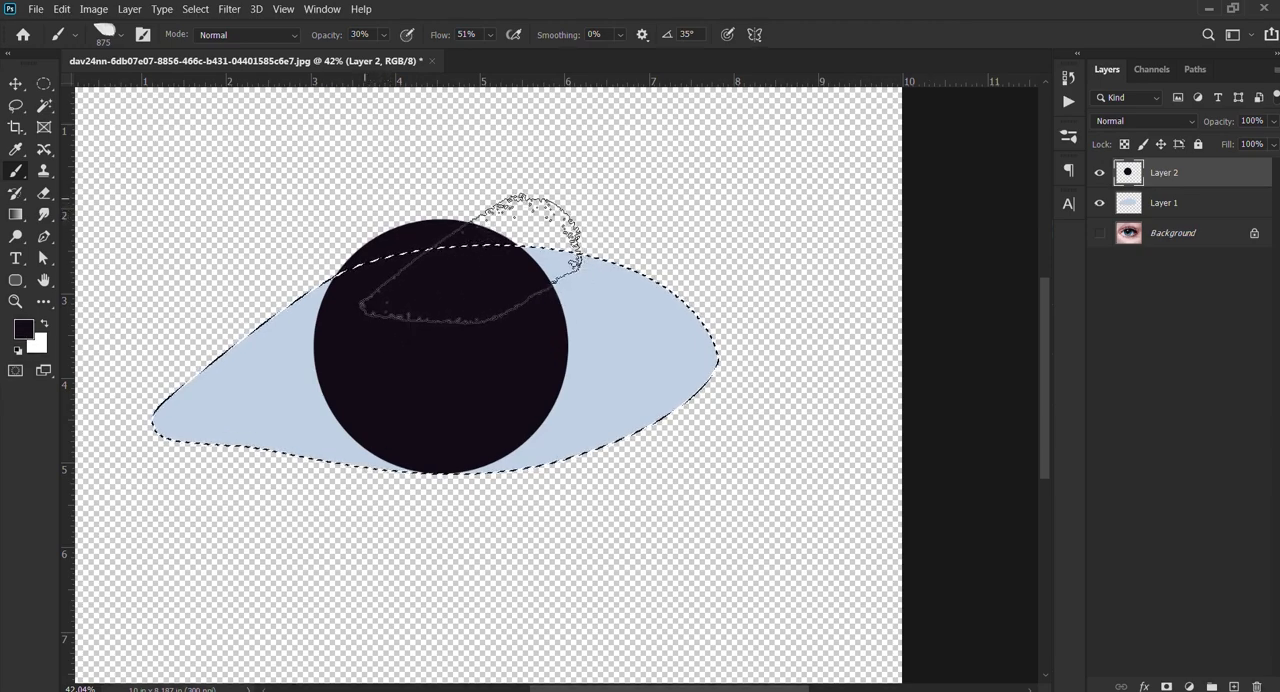
{"action": "left_click_drag", "start_coordinate": [270, 270], "coordinate": [645, 175]}
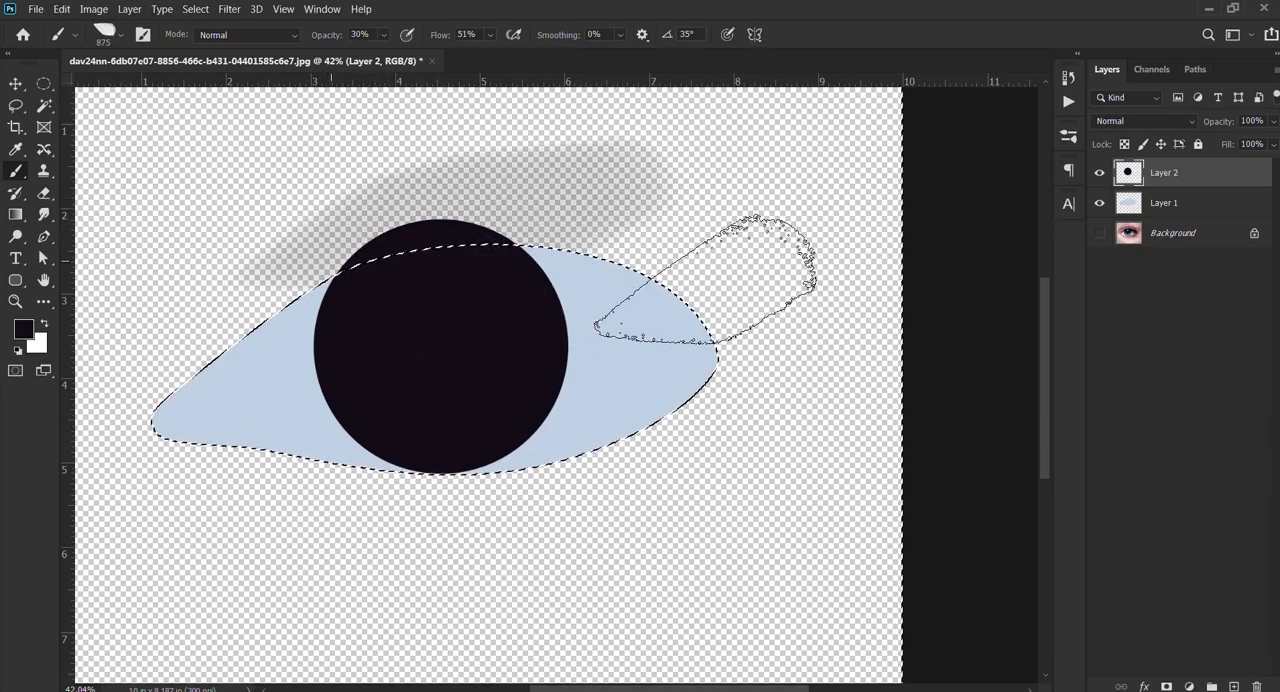
{"action": "key", "text": "e"}
{"action": "mouse_move", "coordinate": [509, 234]}
{"action": "left_mouse_down"}
{"action": "mouse_move", "coordinate": [409, 229]}
{"action": "mouse_move", "coordinate": [535, 220]}
{"action": "left_mouse_up"}
{"action": "mouse_move", "coordinate": [582, 180]}
{"action": "left_mouse_down"}
{"action": "mouse_move", "coordinate": [931, 206]}
{"action": "mouse_move", "coordinate": [218, 340]}
{"action": "left_mouse_up"}
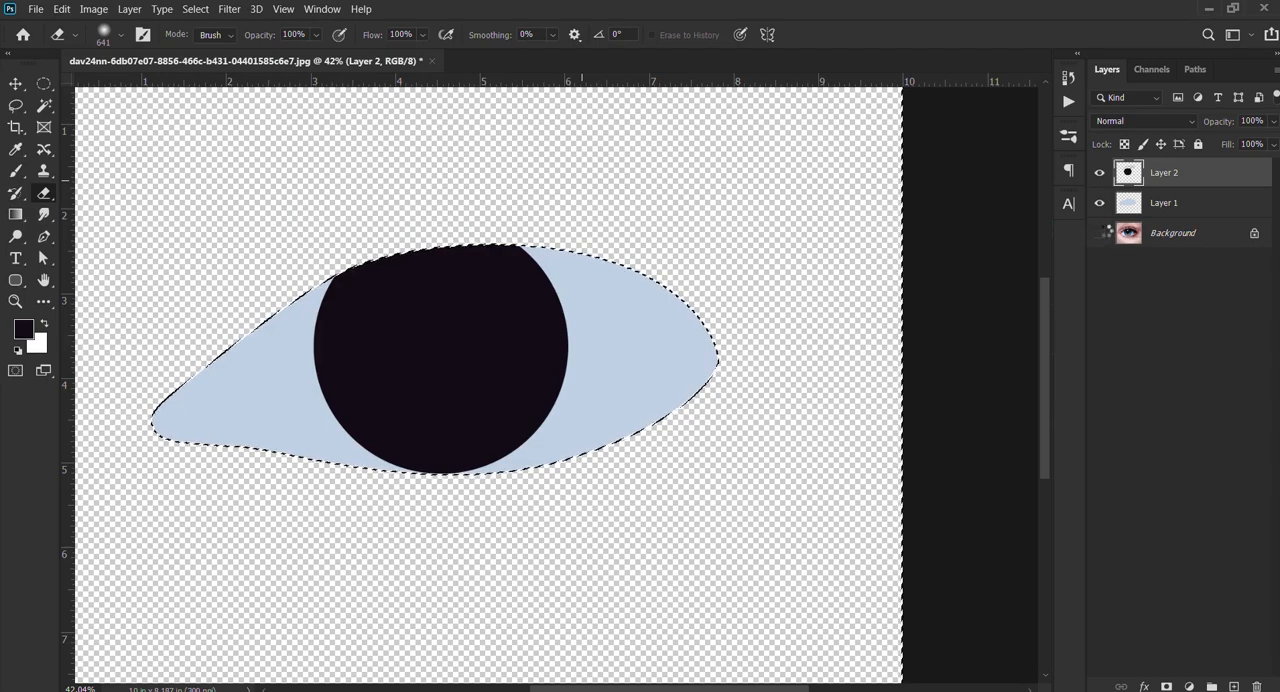
{"action": "left_click", "coordinate": [1100, 232]}
{"action": "key", "text": "ctrl+d"}
Step: Save the layered document as a PSD file, keeping its current file name
{"action": "scroll", "coordinate": [471, 386], "scroll_direction": "down", "scroll_amount": 2}
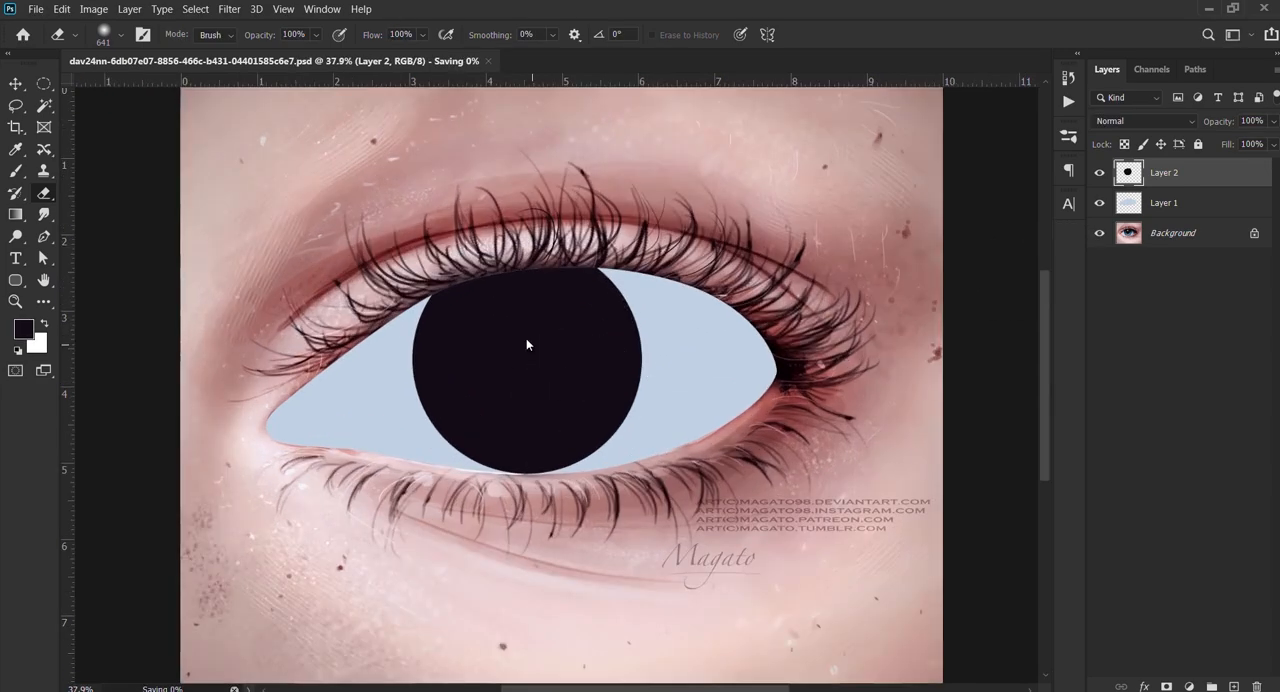
{"action": "scroll", "coordinate": [526, 338], "scroll_direction": "up", "scroll_amount": 2}
{"action": "scroll", "coordinate": [534, 349], "scroll_direction": "down", "scroll_amount": 3}
{"action": "scroll", "coordinate": [540, 350], "scroll_direction": "down", "scroll_amount": 2}
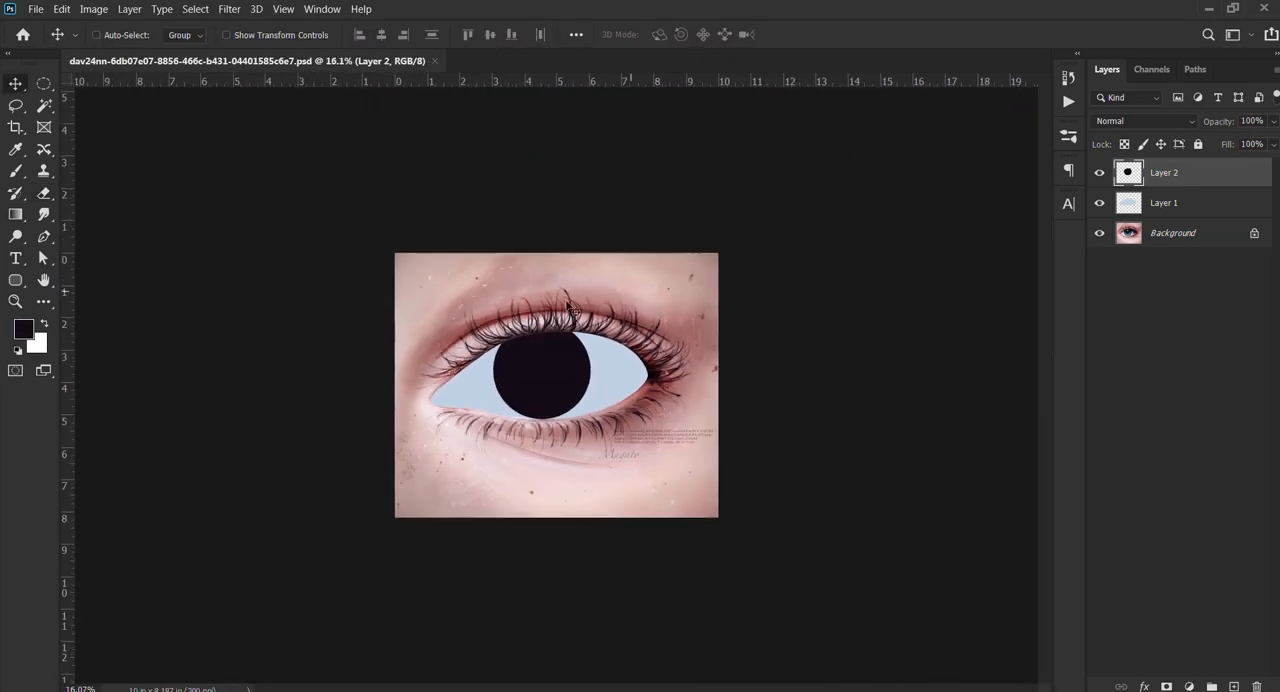
{"action": "scroll", "coordinate": [528, 381], "scroll_direction": "up", "scroll_amount": 2}
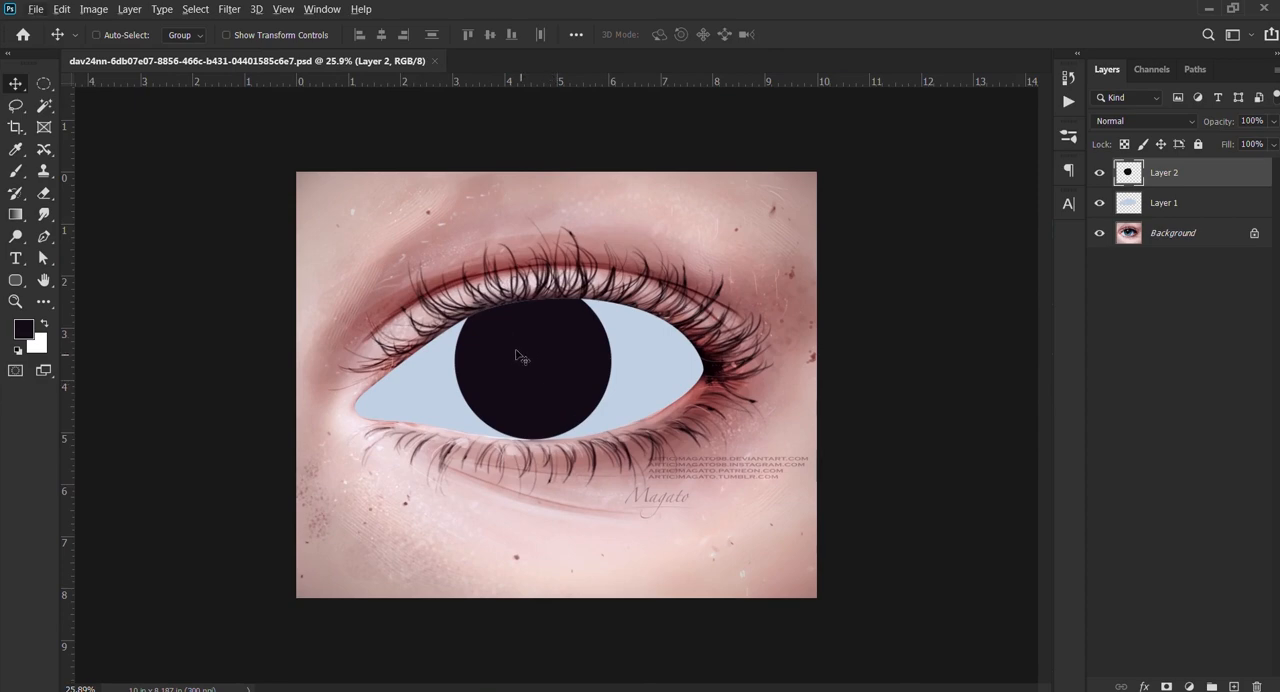
Step: Try to move Layer 1 and Layer 2 together below the photographed eye, and undo the move
{"action": "left_click", "coordinate": [1195, 199], "text": "ctrl"}
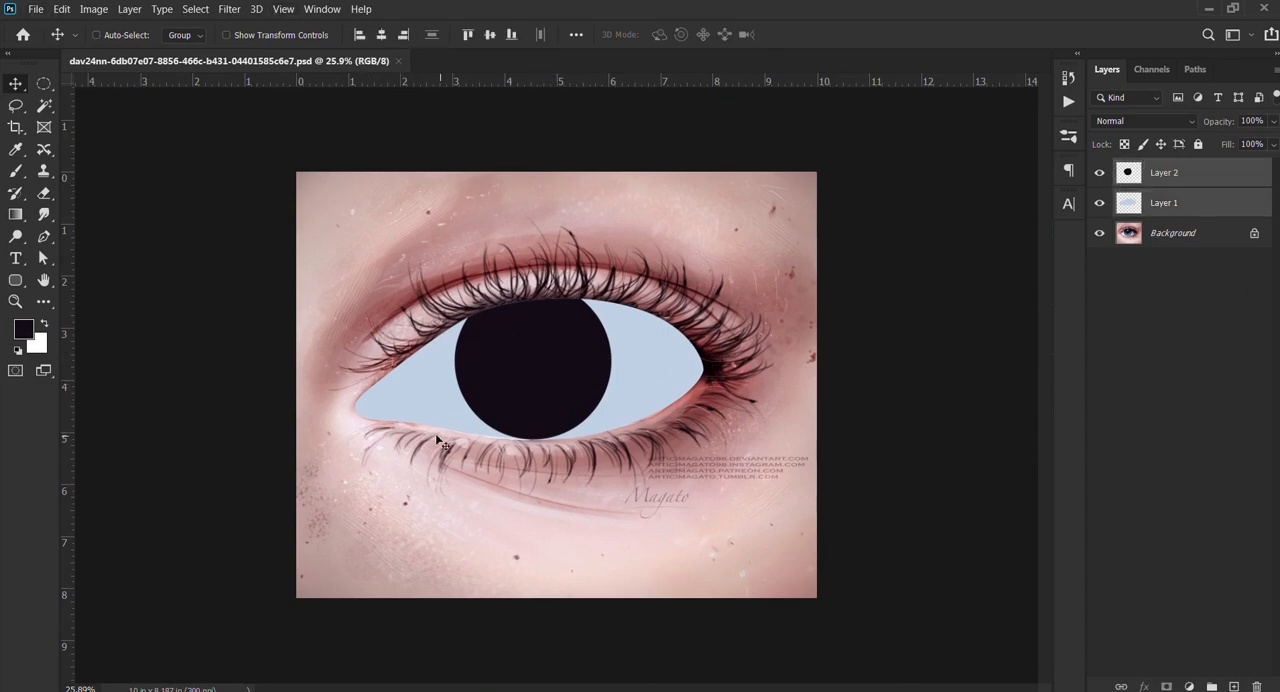
{"action": "left_click_drag", "start_coordinate": [538, 381], "coordinate": [535, 540]}
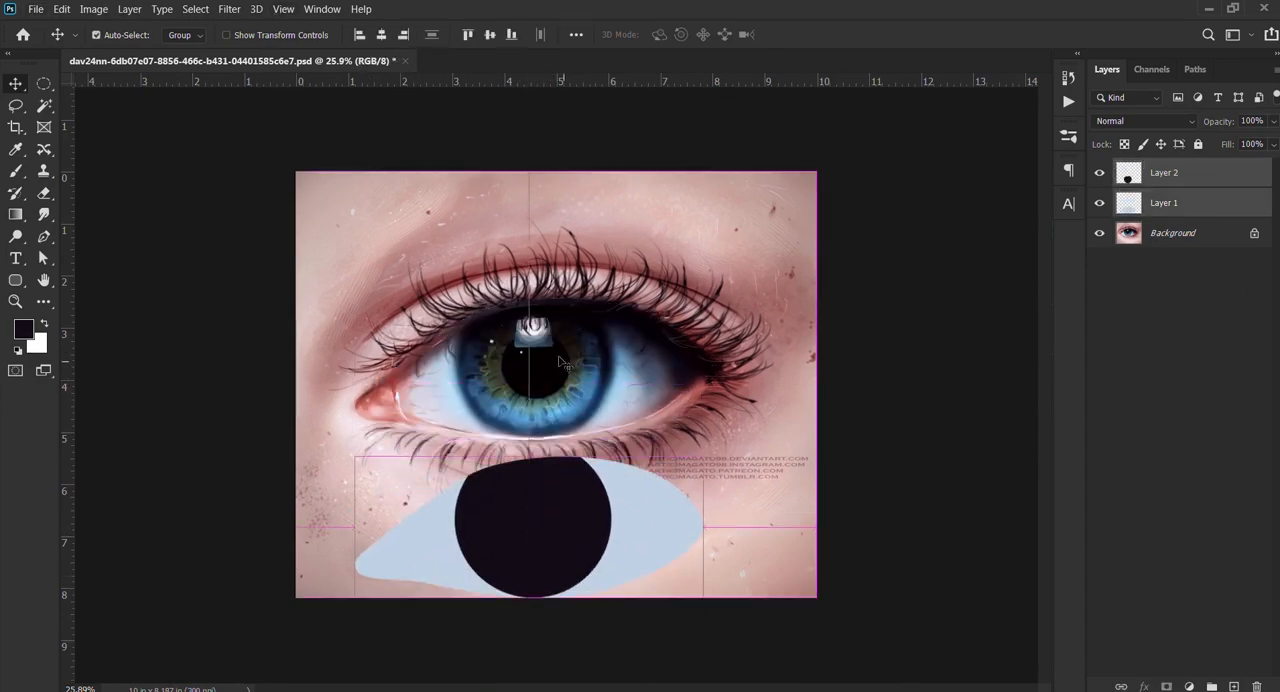
{"action": "key", "text": "ctrl+z"}
Step: Extend the canvas downward with the Crop tool to a height of about 13.5 in, keeping the 10 in width
{"action": "key", "text": "c"}
{"action": "scroll", "coordinate": [555, 549], "scroll_direction": "down", "scroll_amount": 2}
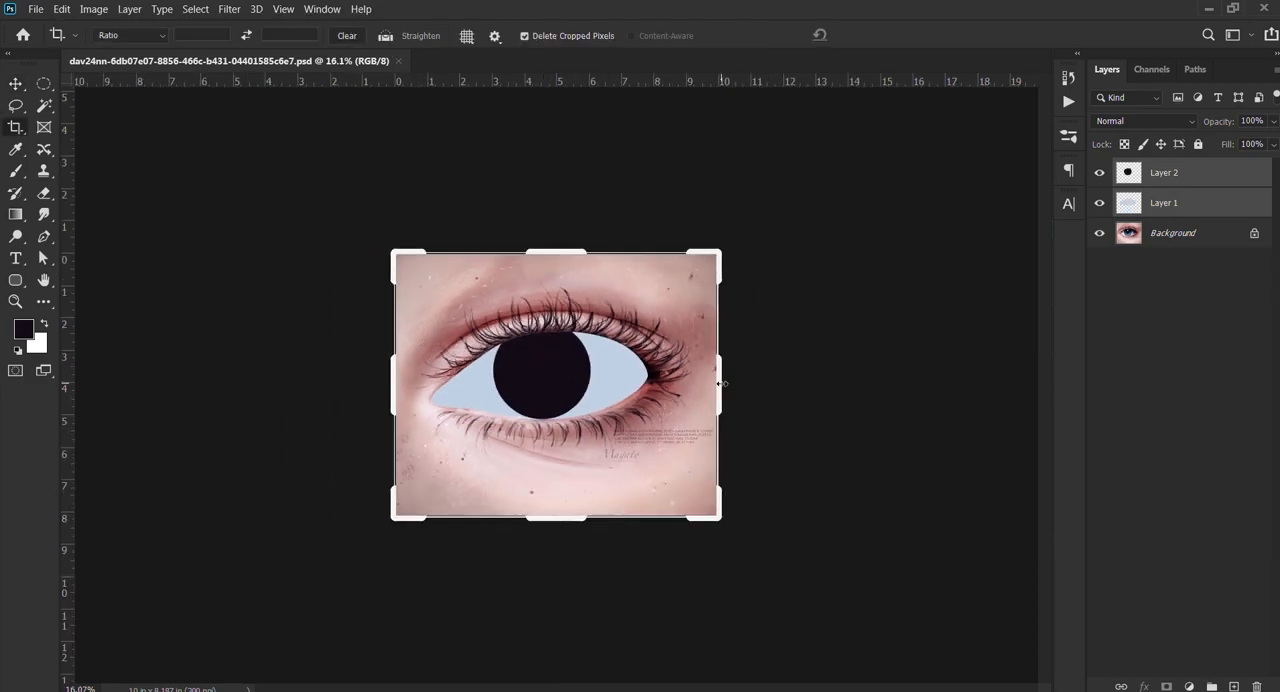
{"action": "mouse_move", "coordinate": [721, 383]}
{"action": "left_mouse_down"}
{"action": "mouse_move", "coordinate": [766, 372]}
{"action": "mouse_move", "coordinate": [720, 380]}
{"action": "left_mouse_up"}
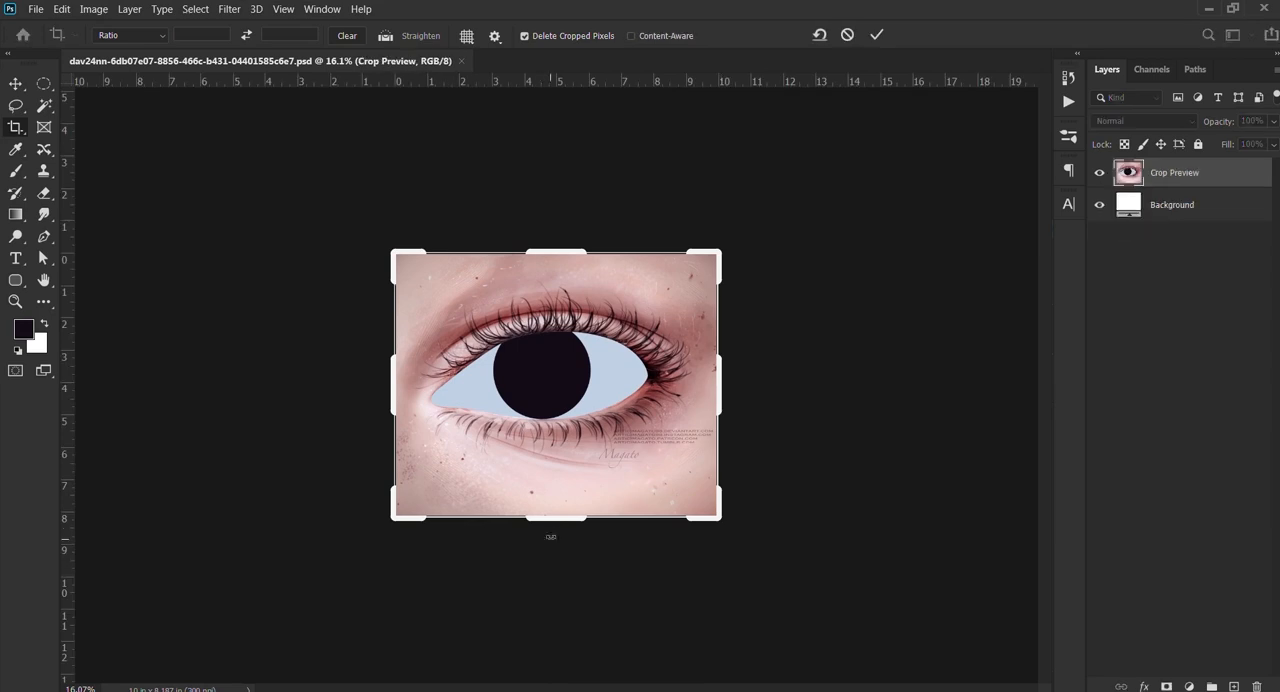
{"action": "left_click_drag", "start_coordinate": [562, 519], "coordinate": [562, 605]}
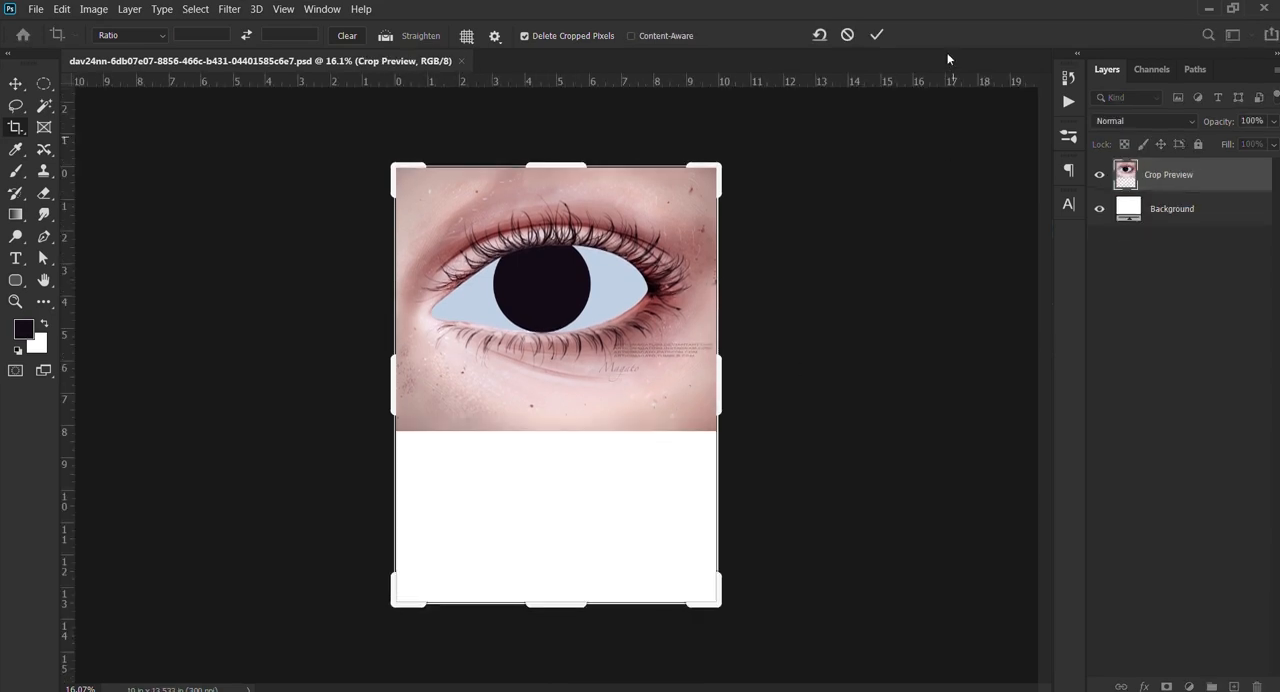
{"action": "left_click", "coordinate": [876, 36]}
{"action": "key", "text": "v"}
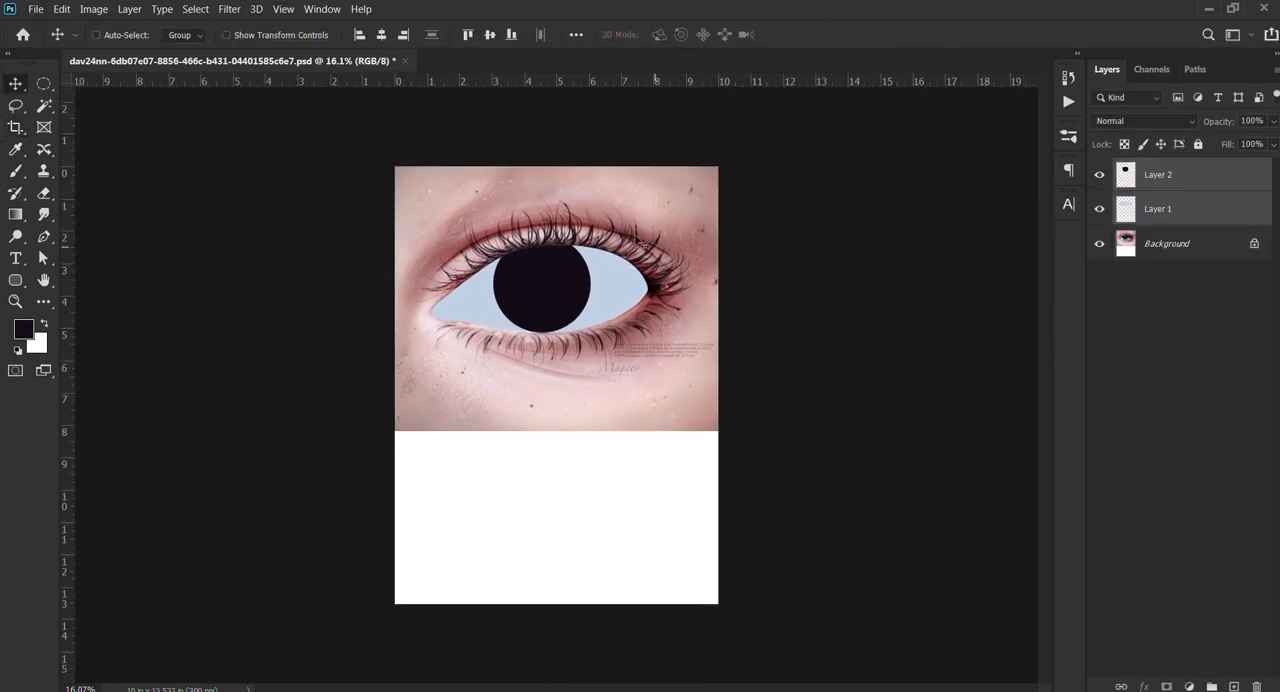
Step: Cover the white area added to the Background with a pink skin tone, using a 2169 px brush at 100% opacity
{"action": "left_click", "coordinate": [1180, 245]}
{"action": "key", "text": "c"}
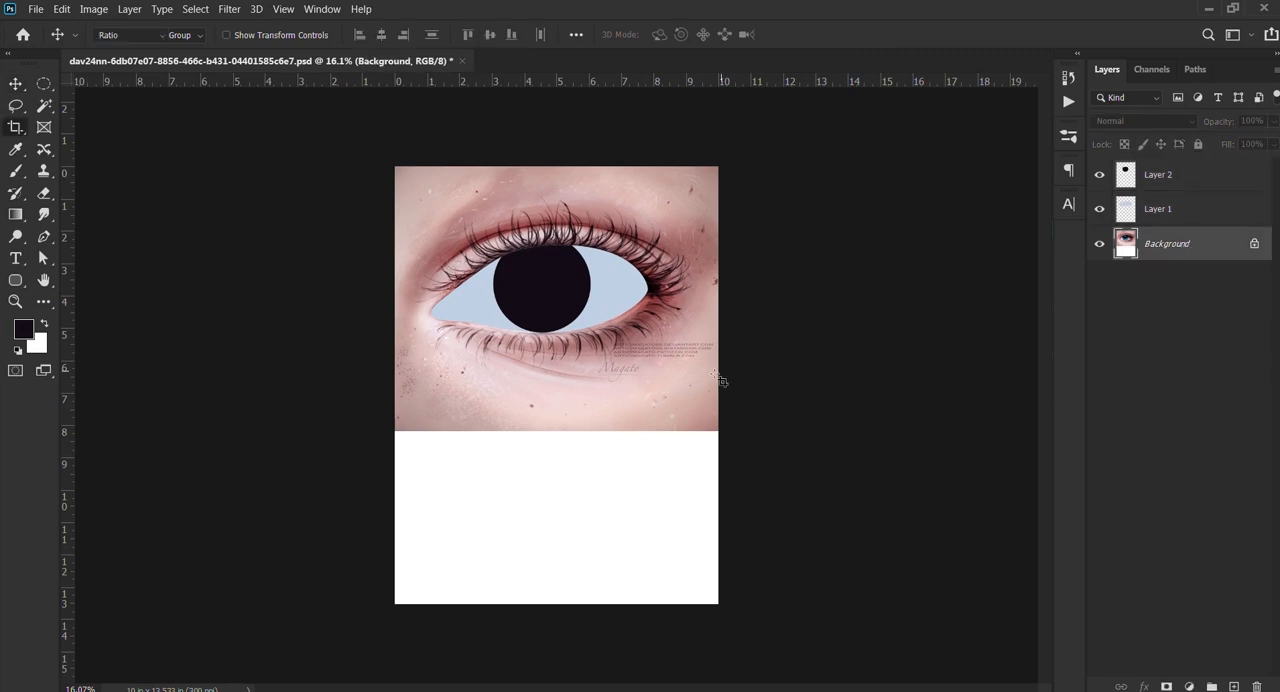
{"action": "key", "text": "b"}
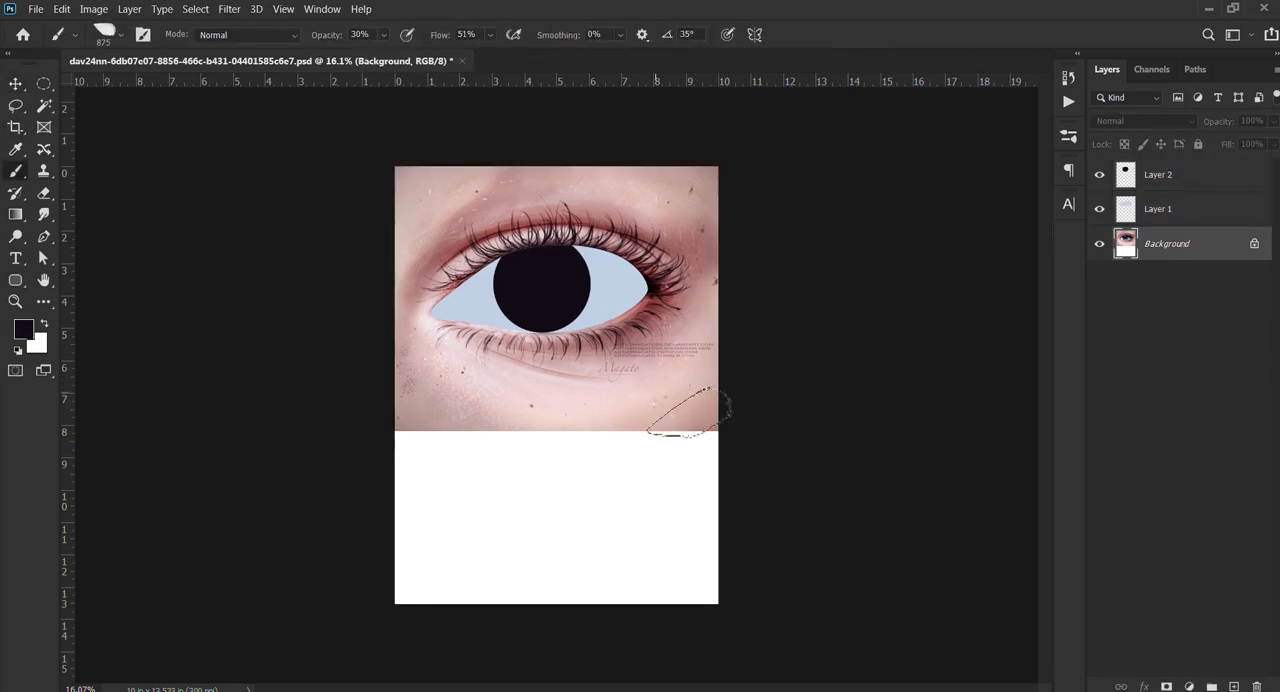
{"action": "mouse_move", "coordinate": [488, 500]}
{"action": "left_mouse_down"}
{"action": "mouse_move", "coordinate": [451, 480]}
{"action": "mouse_move", "coordinate": [717, 517]}
{"action": "mouse_move", "coordinate": [460, 541]}
{"action": "mouse_move", "coordinate": [884, 553]}
{"action": "mouse_move", "coordinate": [357, 665]}
{"action": "mouse_move", "coordinate": [486, 651]}
{"action": "left_mouse_up"}
{"action": "right_click", "coordinate": [460, 541], "text": "alt"}
{"action": "key", "text": "0"}
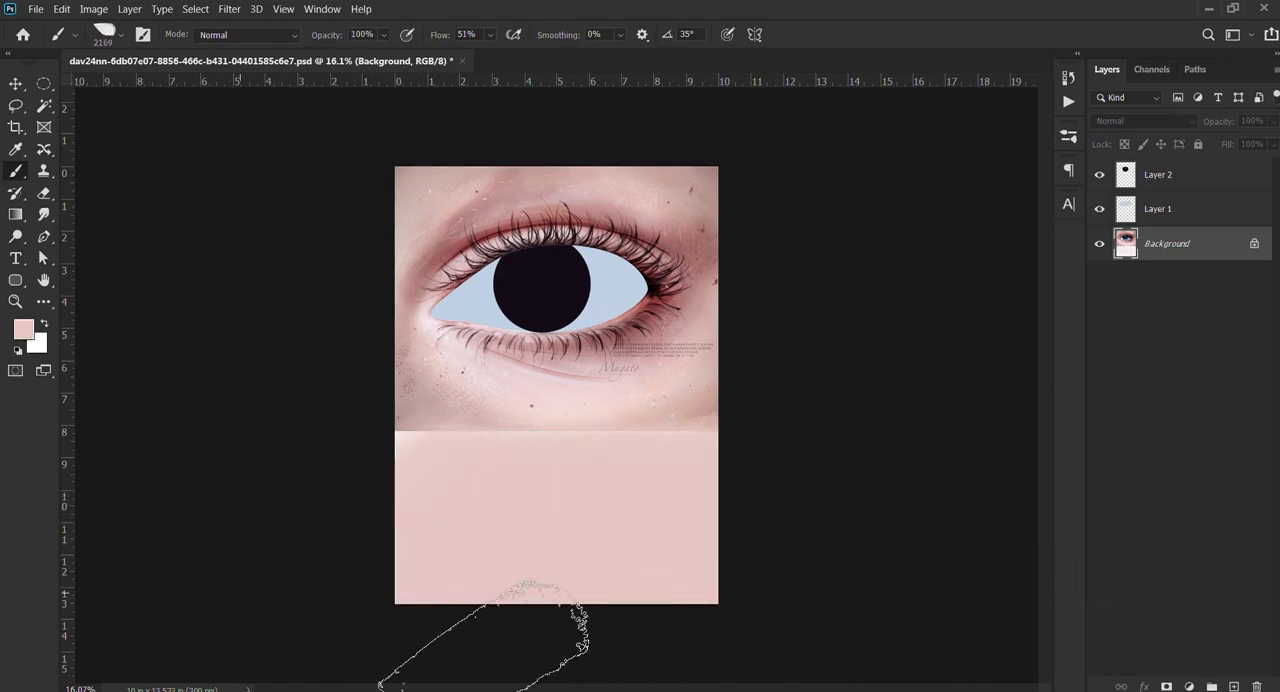
Step: Blend the seam below the photographed eye with a sampled darker skin tone, using a 1373 px brush at 30% opacity
{"action": "right_click", "coordinate": [536, 487], "text": "alt"}
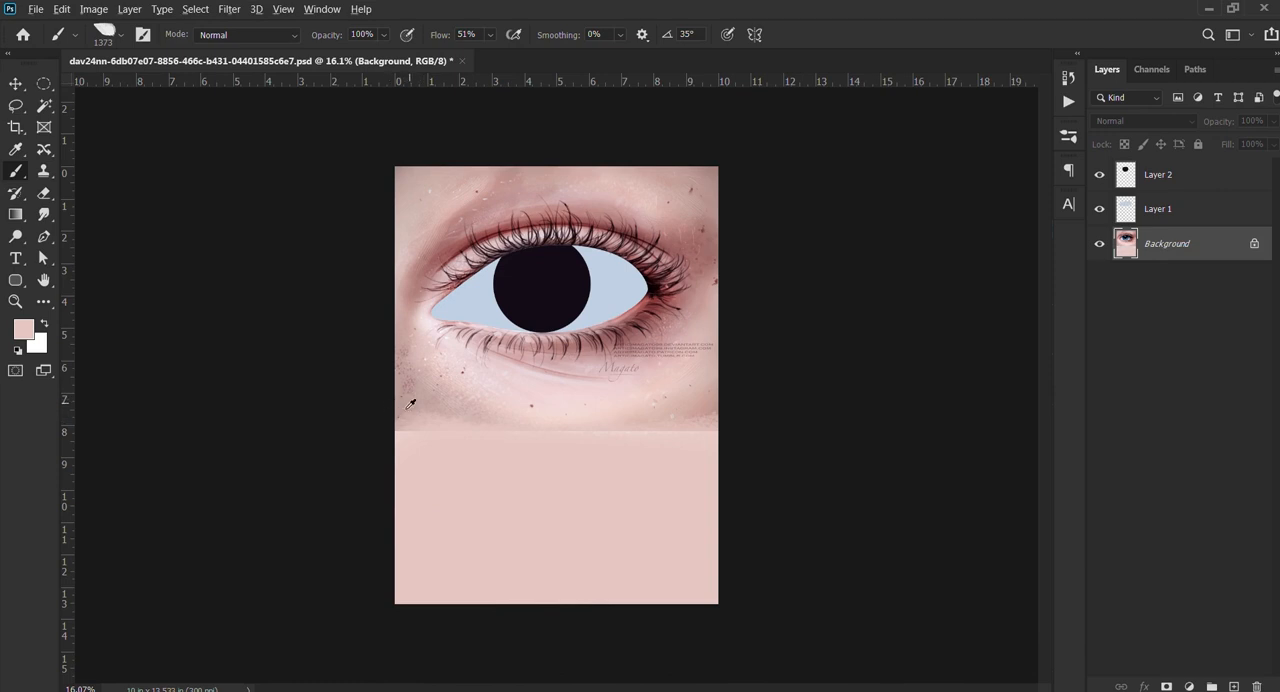
{"action": "left_click", "coordinate": [410, 403], "text": "alt"}
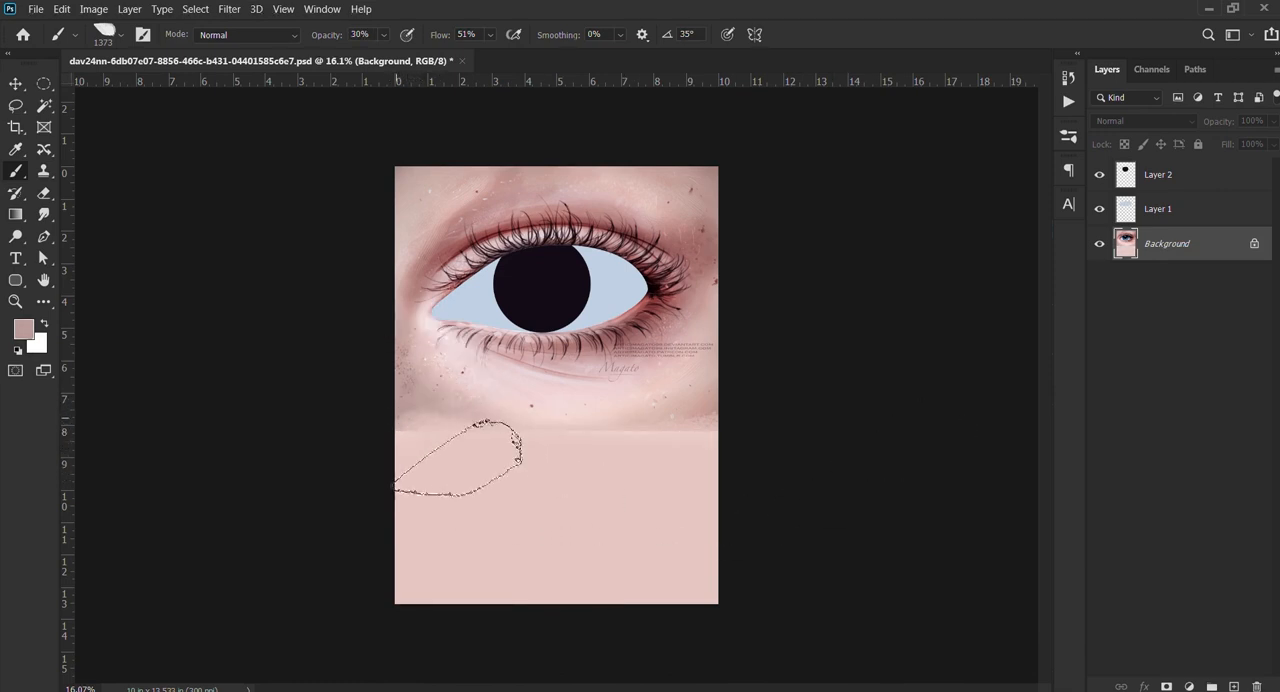
{"action": "mouse_move", "coordinate": [463, 463]}
{"action": "left_mouse_down"}
{"action": "mouse_move", "coordinate": [550, 509]}
{"action": "mouse_move", "coordinate": [793, 500]}
{"action": "mouse_move", "coordinate": [818, 454]}
{"action": "mouse_move", "coordinate": [564, 522]}
{"action": "mouse_move", "coordinate": [400, 482]}
{"action": "mouse_move", "coordinate": [427, 457]}
{"action": "mouse_move", "coordinate": [603, 490]}
{"action": "mouse_move", "coordinate": [417, 467]}
{"action": "mouse_move", "coordinate": [546, 514]}
{"action": "mouse_move", "coordinate": [743, 497]}
{"action": "mouse_move", "coordinate": [799, 446]}
{"action": "mouse_move", "coordinate": [694, 485]}
{"action": "mouse_move", "coordinate": [613, 481]}
{"action": "mouse_move", "coordinate": [554, 497]}
{"action": "mouse_move", "coordinate": [738, 498]}
{"action": "mouse_move", "coordinate": [706, 478]}
{"action": "mouse_move", "coordinate": [578, 500]}
{"action": "mouse_move", "coordinate": [771, 487]}
{"action": "mouse_move", "coordinate": [591, 521]}
{"action": "mouse_move", "coordinate": [638, 567]}
{"action": "mouse_move", "coordinate": [763, 489]}
{"action": "left_mouse_up"}
{"action": "left_click_drag", "start_coordinate": [508, 281], "coordinate": [694, 281]}
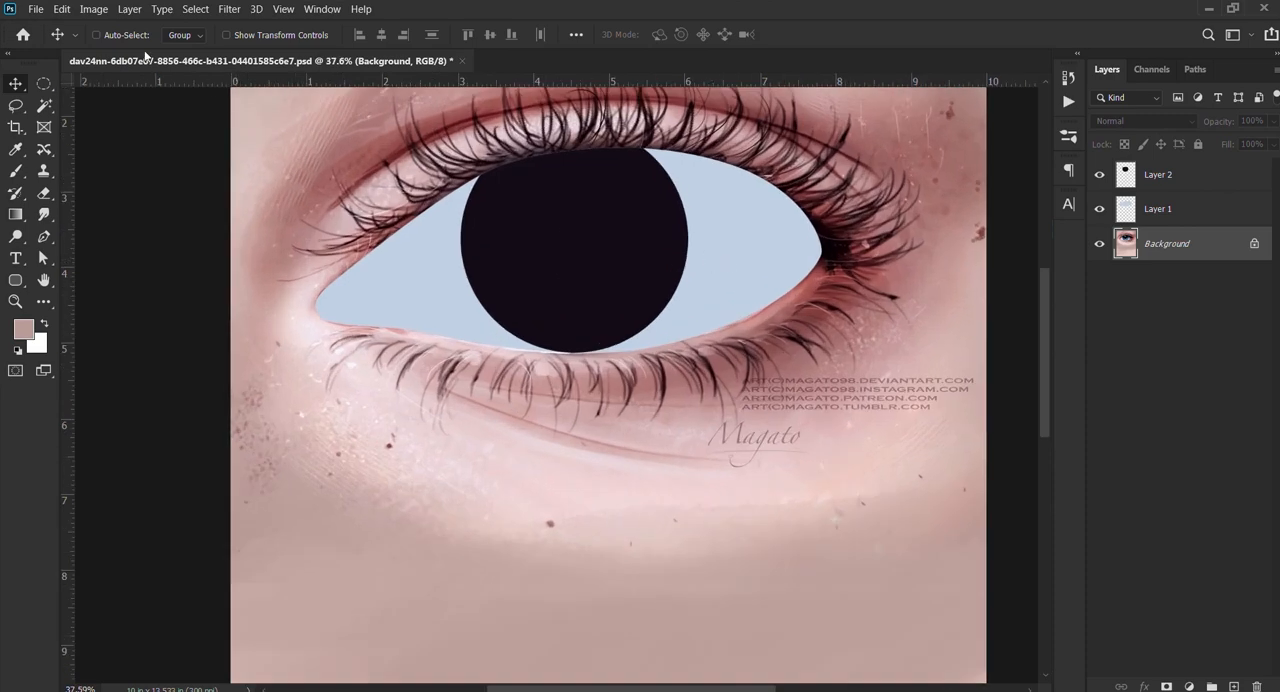
Step: Select the eye-white shape on Layer 1 and the iris shape on Layer 2 together
{"action": "left_click", "coordinate": [698, 207]}
{"action": "left_click", "coordinate": [640, 213], "text": "shift"}
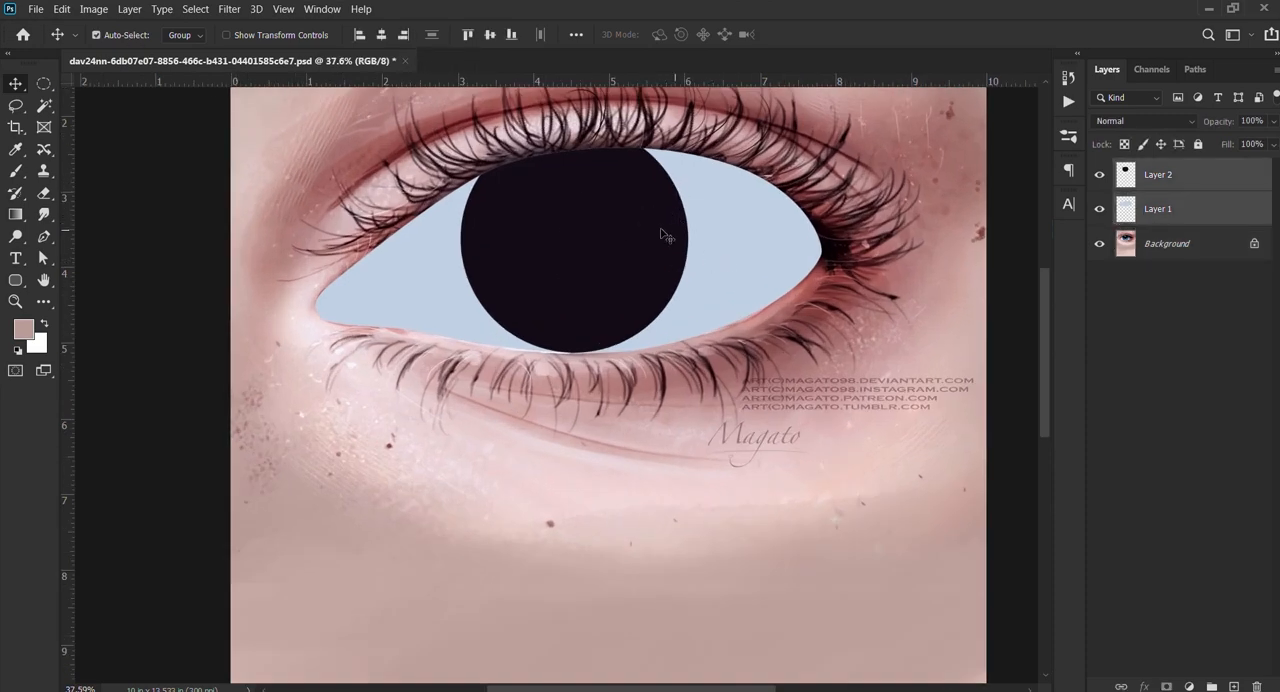
Step: Try two positions for Layer 1 and Layer 2 below the photographed eye, undoing each move
{"action": "left_click_drag", "start_coordinate": [649, 234], "coordinate": [645, 488]}
{"action": "key", "text": "ctrl+z"}
{"action": "left_click_drag", "start_coordinate": [619, 349], "coordinate": [606, 526]}
{"action": "key", "text": "ctrl+z"}
Step: Move Layer 1 and Layer 2 together to just below the reference eye's lower lashes, and deselect them
{"action": "left_click", "coordinate": [725, 253], "text": "ctrl+shift"}
{"action": "left_click_drag", "start_coordinate": [630, 251], "coordinate": [614, 546]}
{"action": "scroll", "coordinate": [614, 500], "scroll_direction": "down", "scroll_amount": 3}
{"action": "left_click_drag", "start_coordinate": [627, 415], "coordinate": [609, 471]}
{"action": "left_click_drag", "start_coordinate": [609, 453], "coordinate": [608, 399]}
{"action": "scroll", "coordinate": [600, 155], "scroll_direction": "up", "scroll_amount": 1}
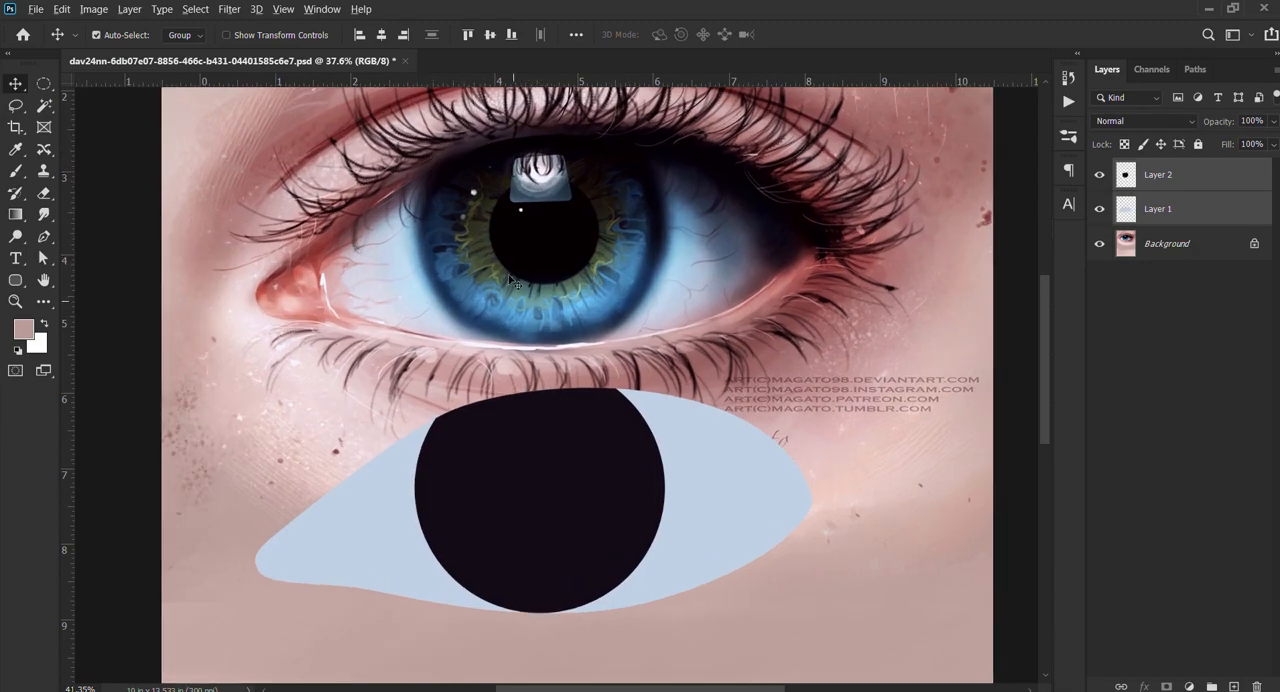
{"action": "scroll", "coordinate": [486, 245], "scroll_direction": "up", "scroll_amount": 4}
{"action": "left_click_drag", "start_coordinate": [708, 430], "coordinate": [662, 296]}
{"action": "left_click", "coordinate": [780, 280]}
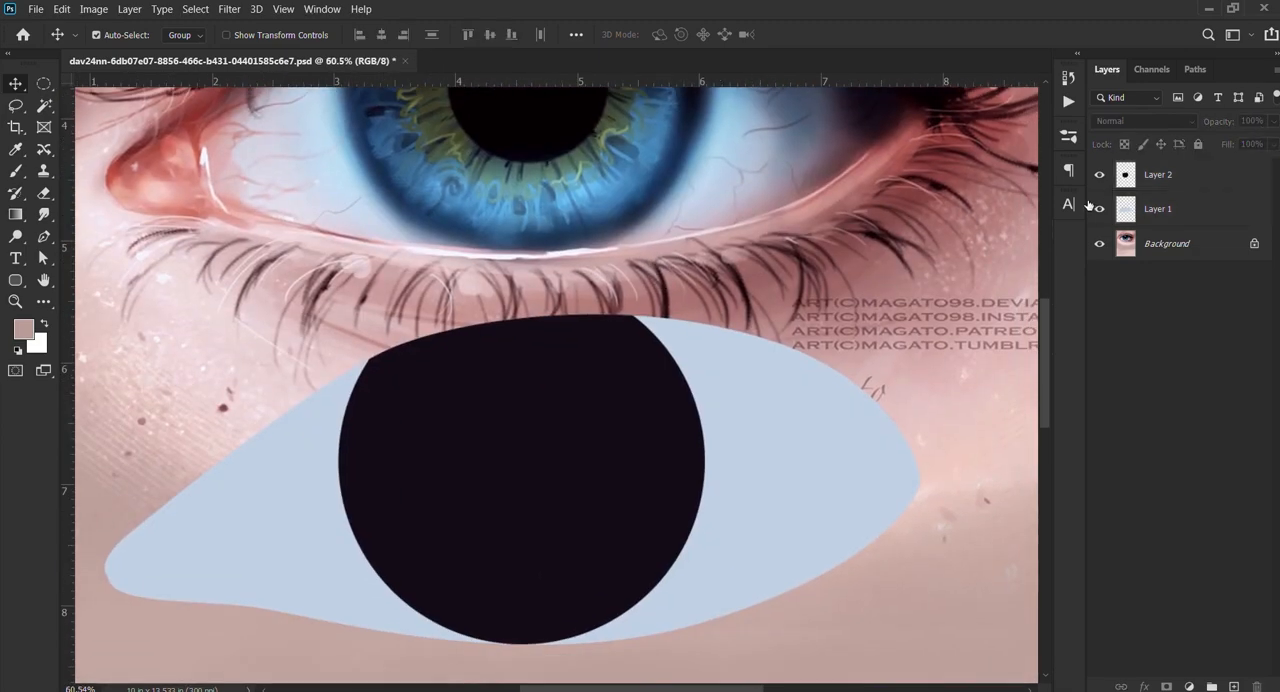
Step: Load the iris shape of Layer 2 as a selection and create a new empty layer above it
{"action": "left_click", "coordinate": [1122, 176], "text": "ctrl"}
{"action": "left_click", "coordinate": [1234, 687]}
{"action": "mouse_move", "coordinate": [546, 319]}
{"action": "left_mouse_down"}
{"action": "mouse_move", "coordinate": [551, 431]}
{"action": "mouse_move", "coordinate": [327, 408]}
{"action": "mouse_move", "coordinate": [428, 360]}
{"action": "left_mouse_up"}
Step: Fill the selected iris with dark blue sampled from the reference iris's rim, using a large brush at 30% opacity and keeping the edges darker
{"action": "key", "text": "b"}
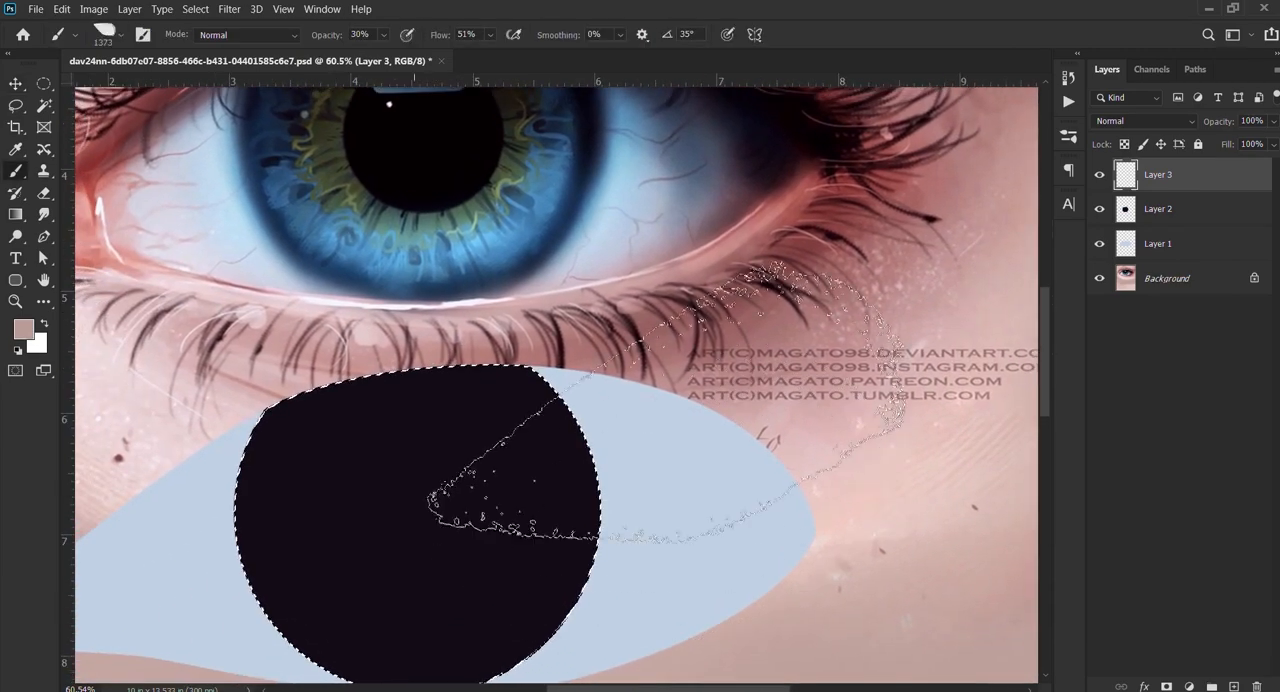
{"action": "left_click_drag", "start_coordinate": [273, 261], "coordinate": [102, 276]}
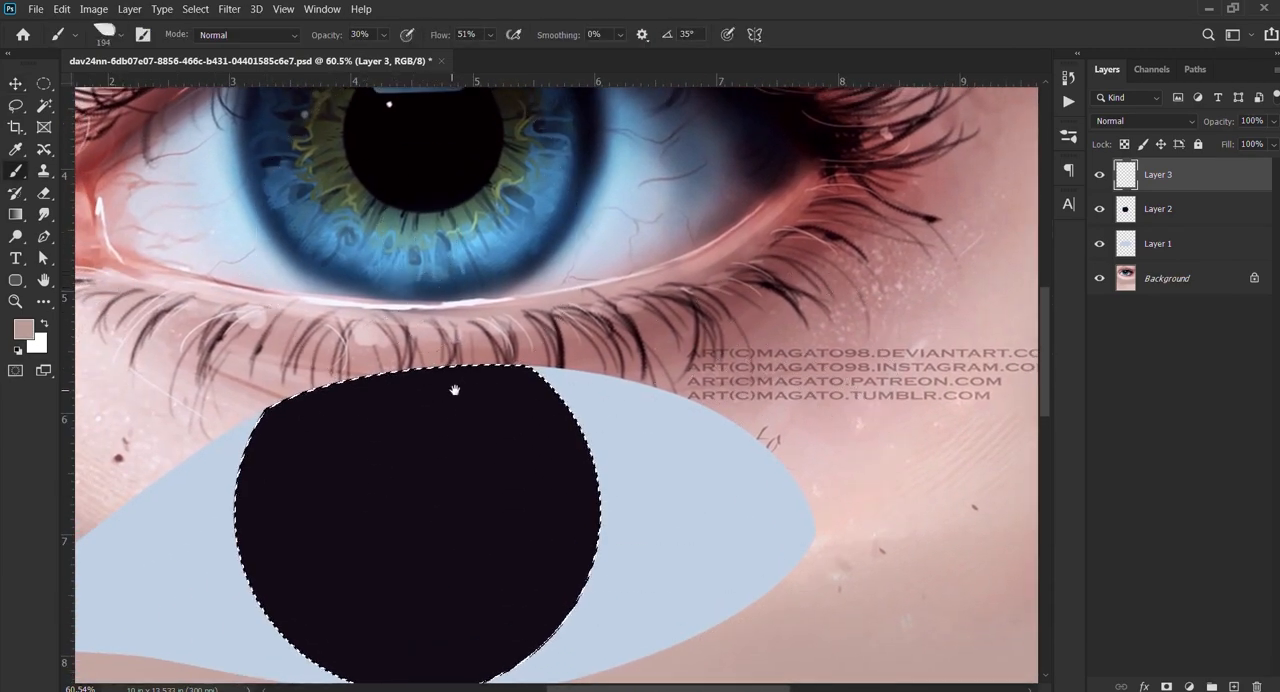
{"action": "left_click_drag", "start_coordinate": [454, 390], "coordinate": [488, 380]}
{"action": "scroll", "coordinate": [306, 263], "scroll_direction": "up", "scroll_amount": 2}
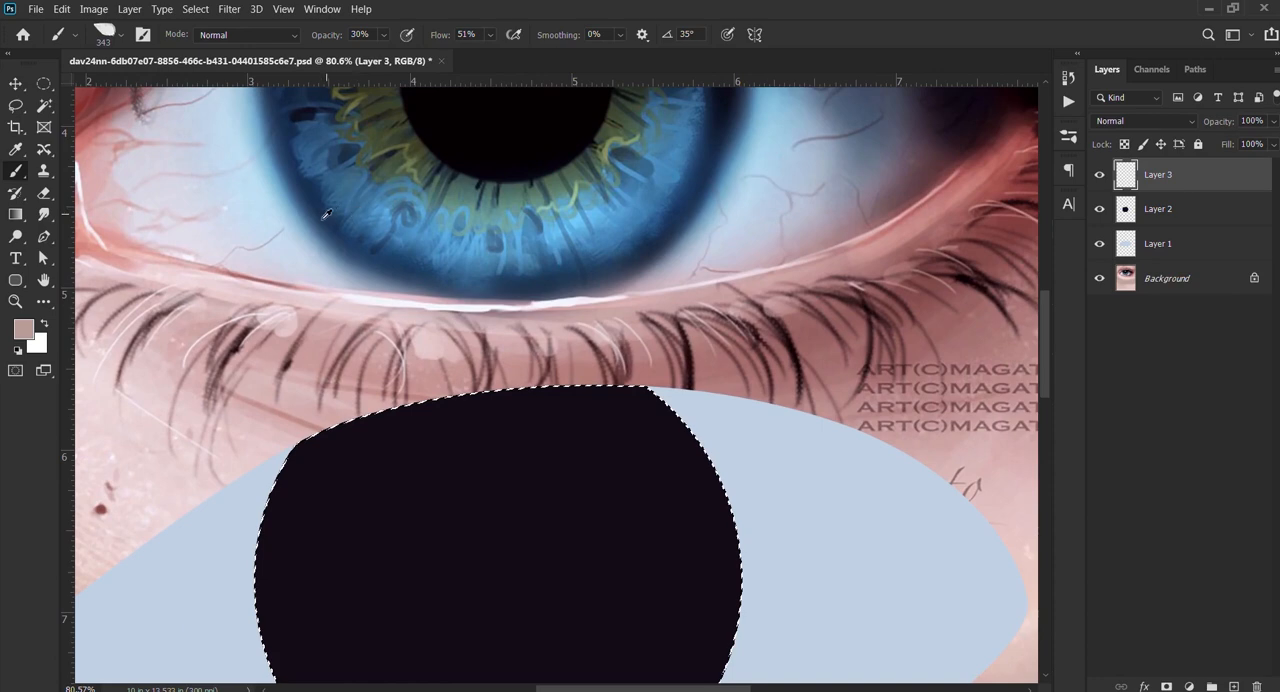
{"action": "left_click", "coordinate": [326, 214], "text": "alt"}
{"action": "scroll", "coordinate": [330, 216], "scroll_direction": "down", "scroll_amount": 3}
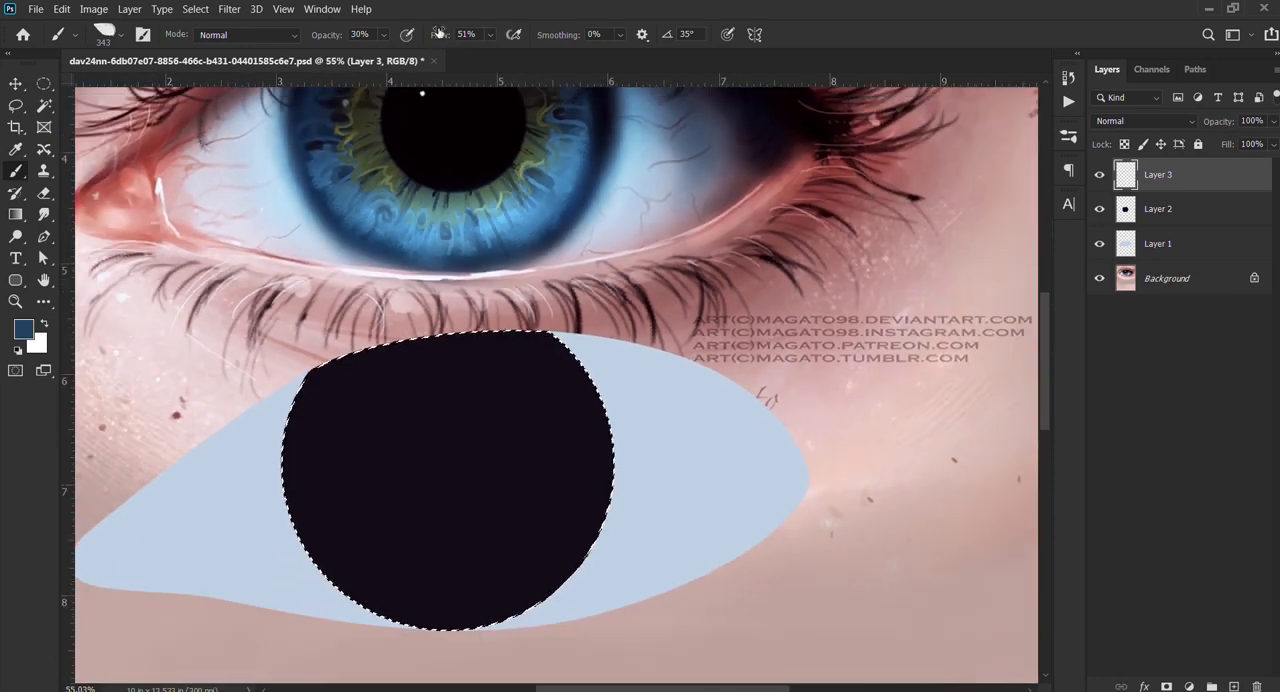
{"action": "scroll", "coordinate": [452, 230], "scroll_direction": "down", "scroll_amount": 2}
{"action": "left_click_drag", "start_coordinate": [385, 420], "coordinate": [488, 395]}
{"action": "mouse_move", "coordinate": [370, 362]}
{"action": "left_mouse_down"}
{"action": "mouse_move", "coordinate": [424, 501]}
{"action": "mouse_move", "coordinate": [583, 432]}
{"action": "mouse_move", "coordinate": [500, 480]}
{"action": "mouse_move", "coordinate": [571, 500]}
{"action": "mouse_move", "coordinate": [443, 414]}
{"action": "mouse_move", "coordinate": [520, 560]}
{"action": "mouse_move", "coordinate": [571, 431]}
{"action": "mouse_move", "coordinate": [556, 490]}
{"action": "left_mouse_up"}
{"action": "right_click", "coordinate": [447, 420], "text": "alt"}
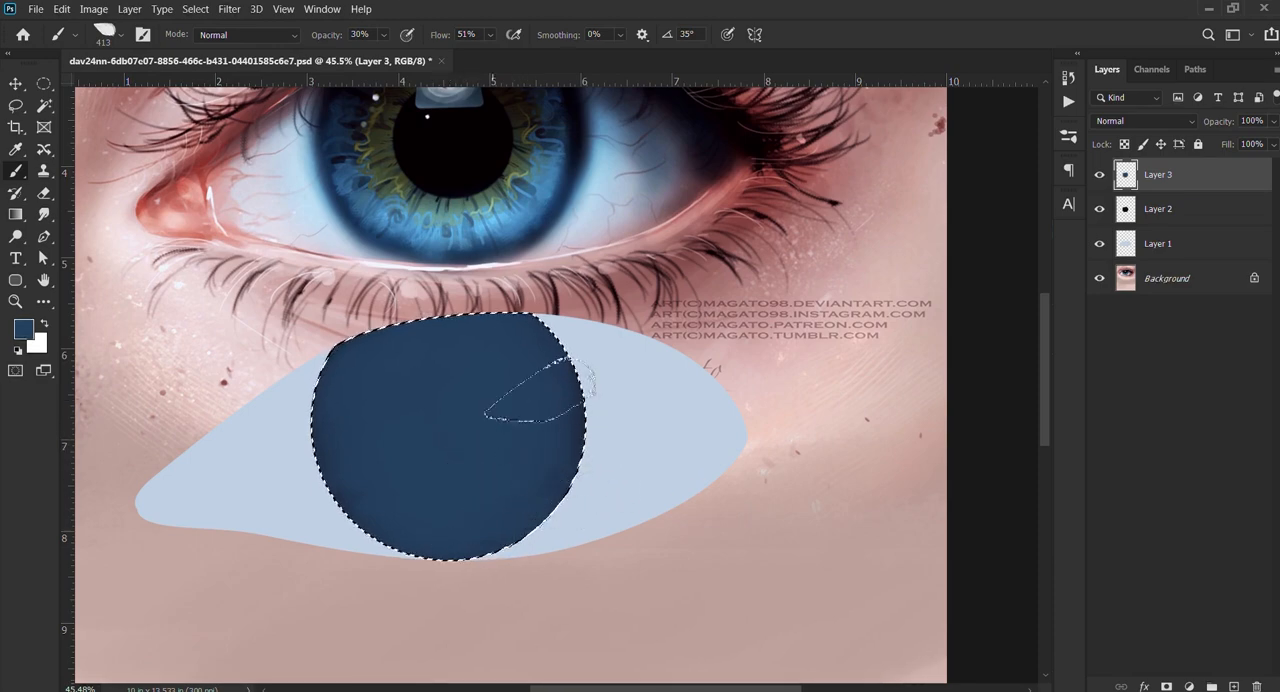
Step: Sample a medium blue from the reference iris and create a new layer above Layer 3
{"action": "scroll", "coordinate": [340, 180], "scroll_direction": "up", "scroll_amount": 2}
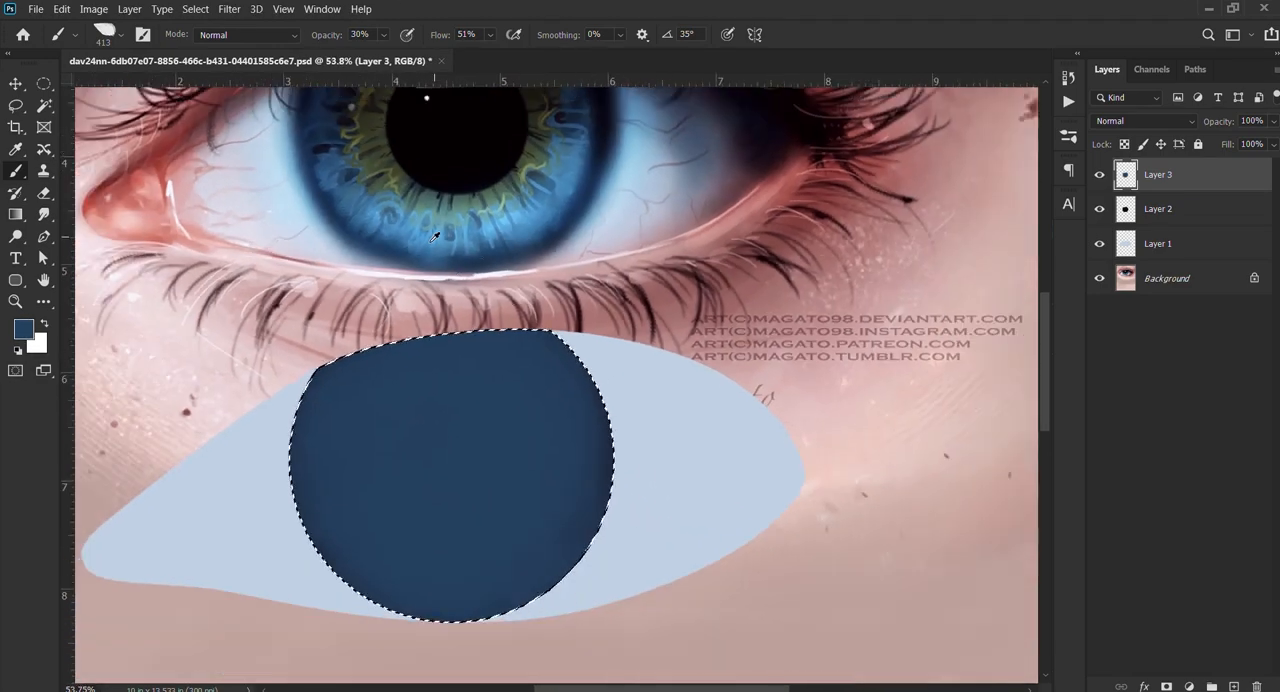
{"action": "left_click", "coordinate": [369, 222], "text": "alt"}
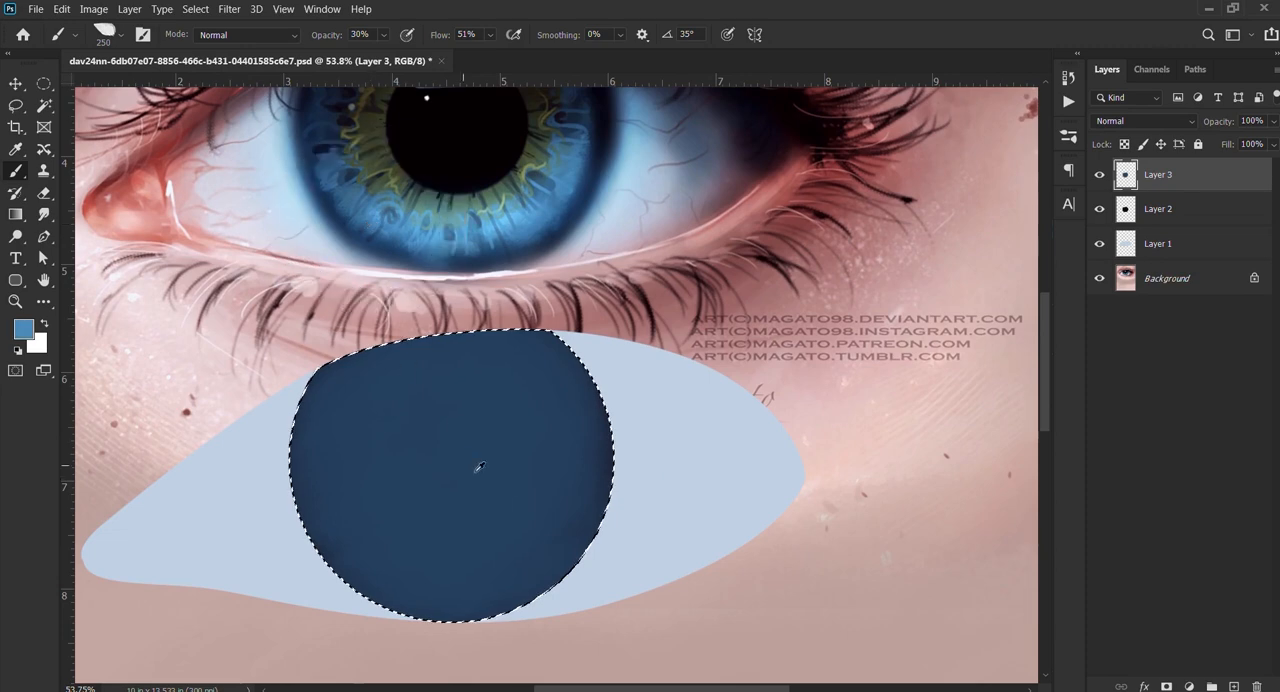
{"action": "left_click", "coordinate": [1234, 687]}
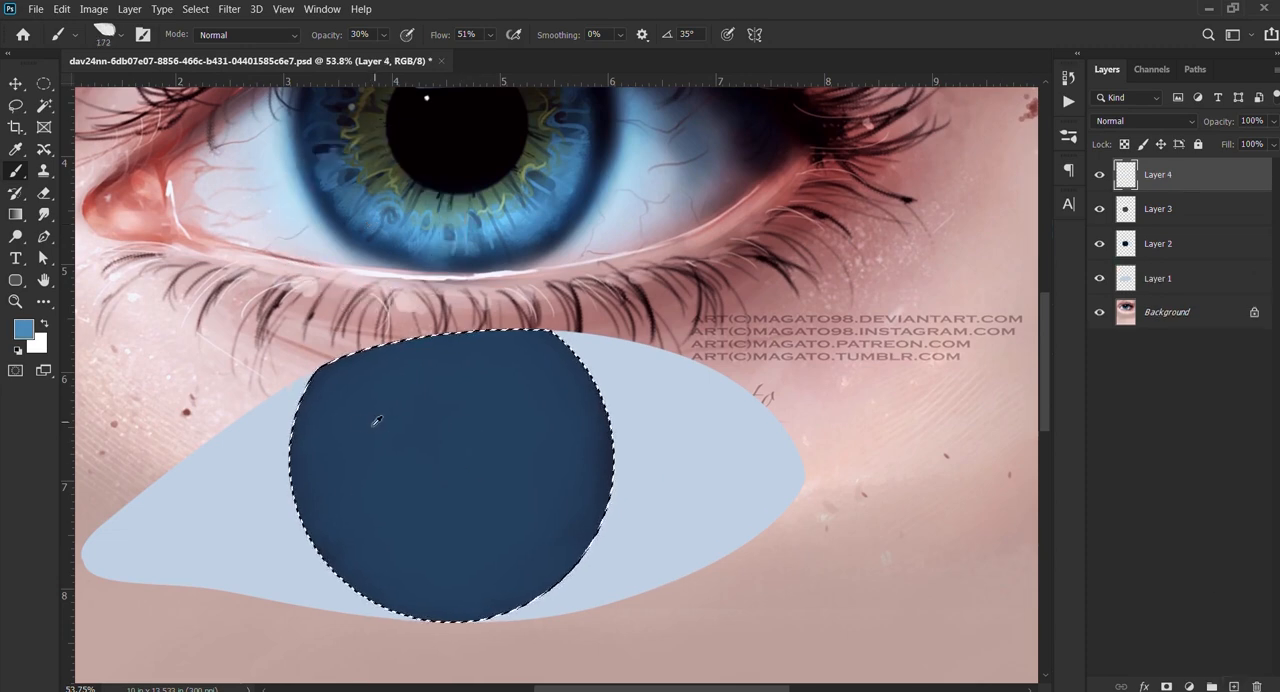
Step: Paint a soft medium-blue ring around the iris's dark centre on Layer 4, lowering brush opacity from 30% to 20% and 10%
{"action": "left_click_drag", "start_coordinate": [376, 421], "coordinate": [408, 425]}
{"action": "left_click_drag", "start_coordinate": [363, 391], "coordinate": [331, 389]}
{"action": "mouse_move", "coordinate": [362, 376]}
{"action": "left_mouse_down"}
{"action": "mouse_move", "coordinate": [400, 401]}
{"action": "mouse_move", "coordinate": [392, 506]}
{"action": "mouse_move", "coordinate": [386, 484]}
{"action": "mouse_move", "coordinate": [399, 528]}
{"action": "mouse_move", "coordinate": [438, 569]}
{"action": "left_mouse_up"}
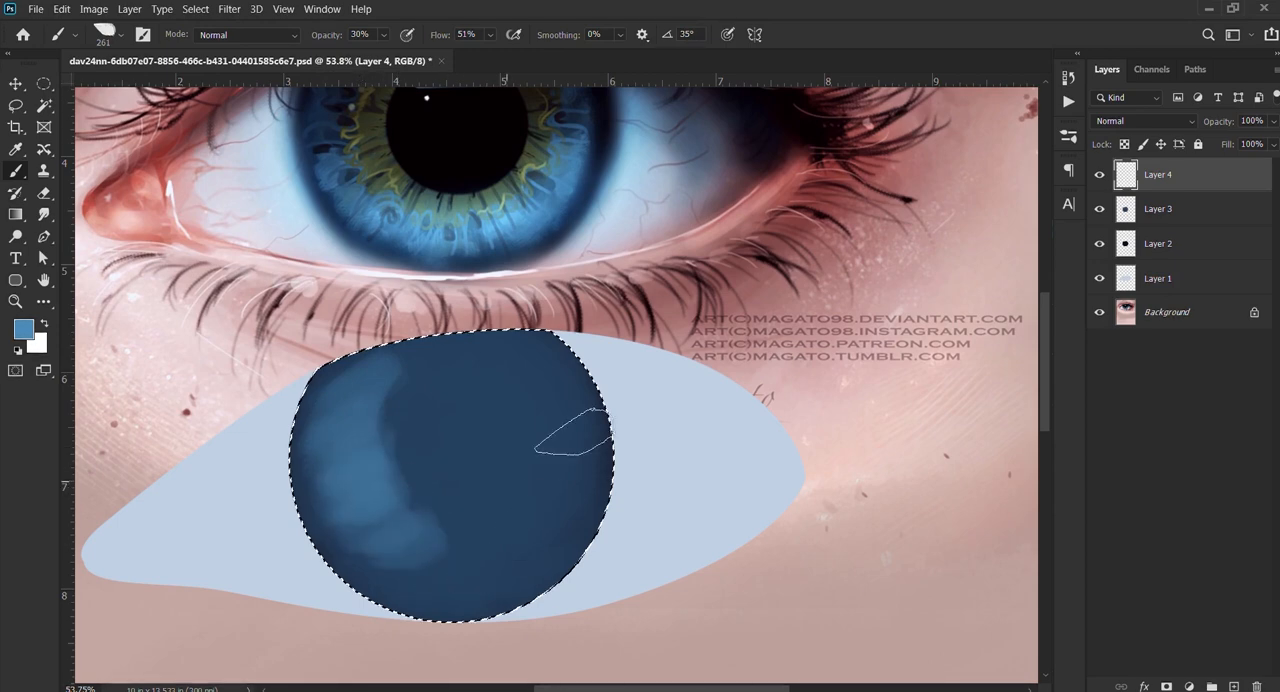
{"action": "left_click_drag", "start_coordinate": [574, 432], "coordinate": [570, 494]}
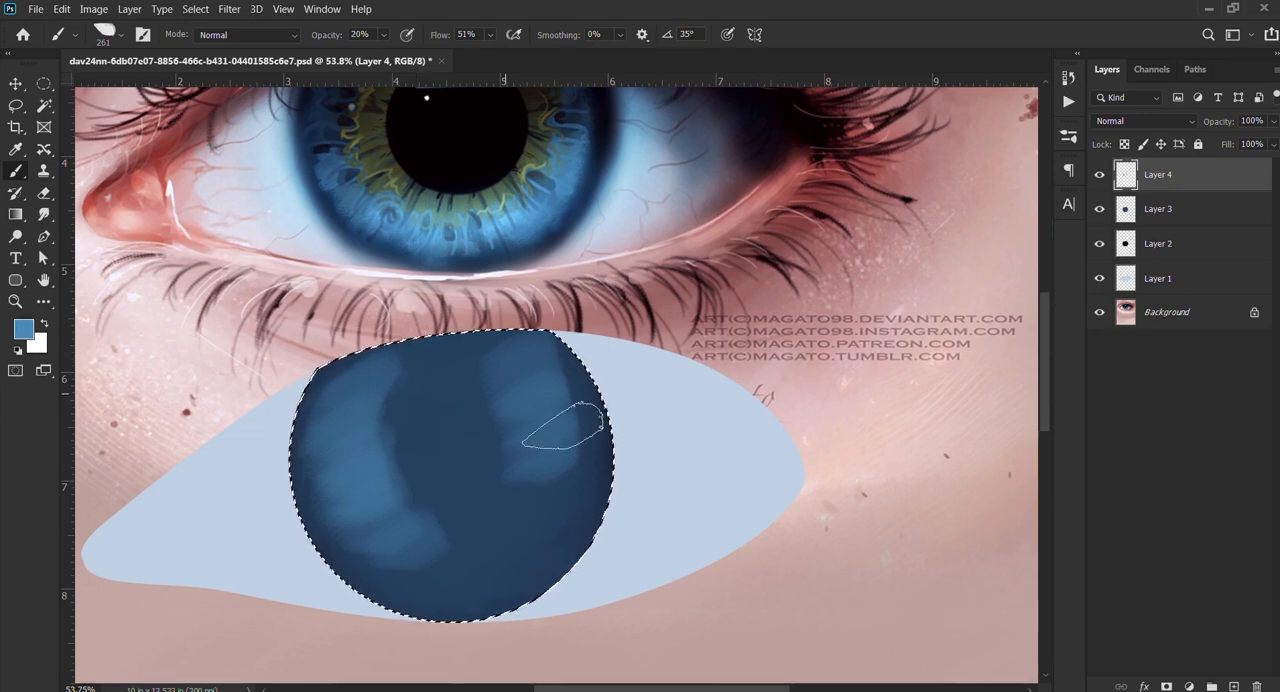
{"action": "left_click_drag", "start_coordinate": [545, 414], "coordinate": [507, 401]}
{"action": "mouse_move", "coordinate": [488, 355]}
{"action": "left_mouse_down"}
{"action": "mouse_move", "coordinate": [520, 365]}
{"action": "mouse_move", "coordinate": [585, 445]}
{"action": "mouse_move", "coordinate": [572, 543]}
{"action": "mouse_move", "coordinate": [529, 557]}
{"action": "left_mouse_up"}
{"action": "key", "text": "1"}
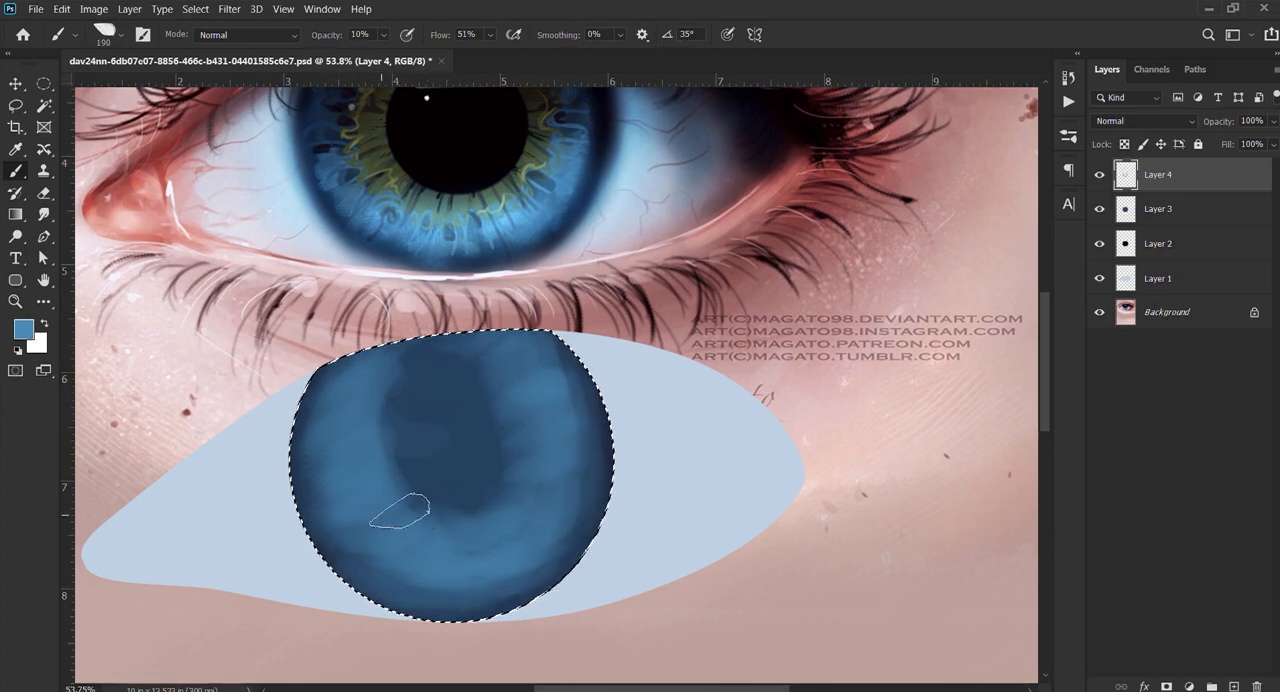
Step: Sample a near-black tone from the reference eye and reduce the brush to 56 px
{"action": "key", "text": "bracketleft"}
{"action": "key", "text": "bracketleft"}
{"action": "key", "text": "bracketleft"}
{"action": "key", "text": "bracketleft"}
{"action": "key", "text": "bracketleft"}
{"action": "key", "text": "bracketleft"}
{"action": "key", "text": "bracketleft"}
{"action": "key", "text": "bracketleft"}
{"action": "key", "text": "bracketleft"}
{"action": "left_click", "coordinate": [323, 147], "text": "alt"}
{"action": "scroll", "coordinate": [340, 218], "scroll_direction": "up", "scroll_amount": 5}
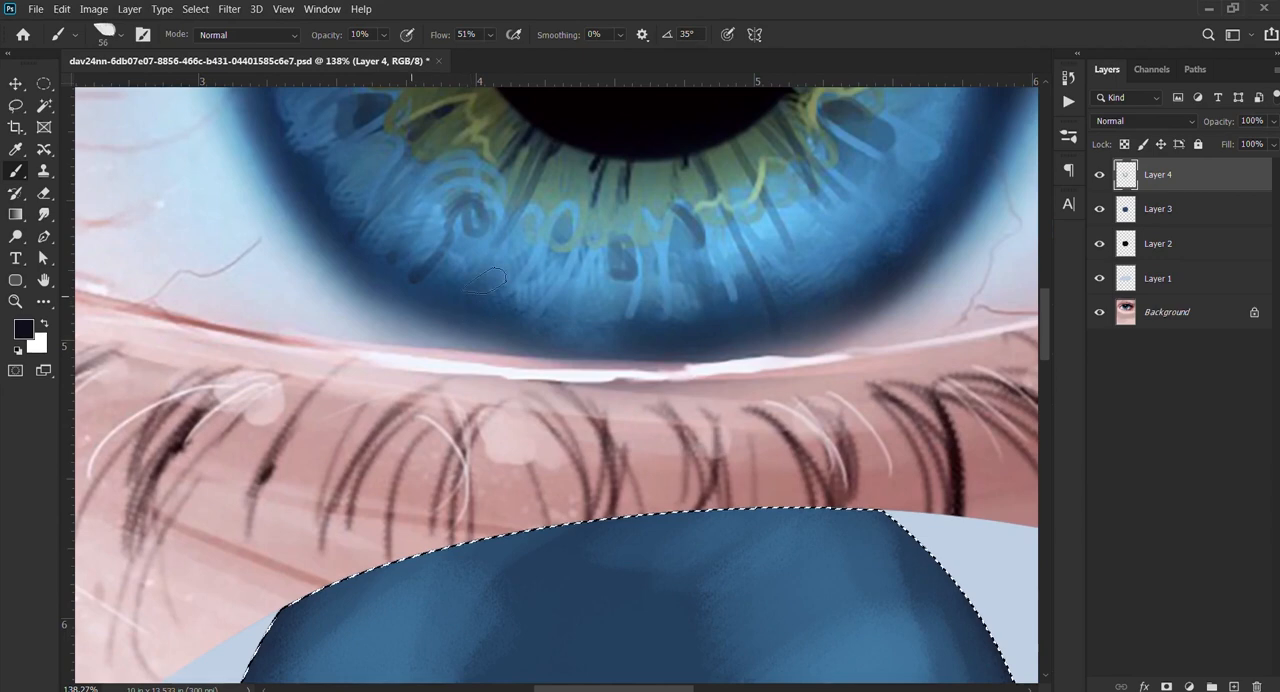
{"action": "scroll", "coordinate": [500, 257], "scroll_direction": "down", "scroll_amount": 5}
{"action": "scroll", "coordinate": [580, 449], "scroll_direction": "down", "scroll_amount": 3}
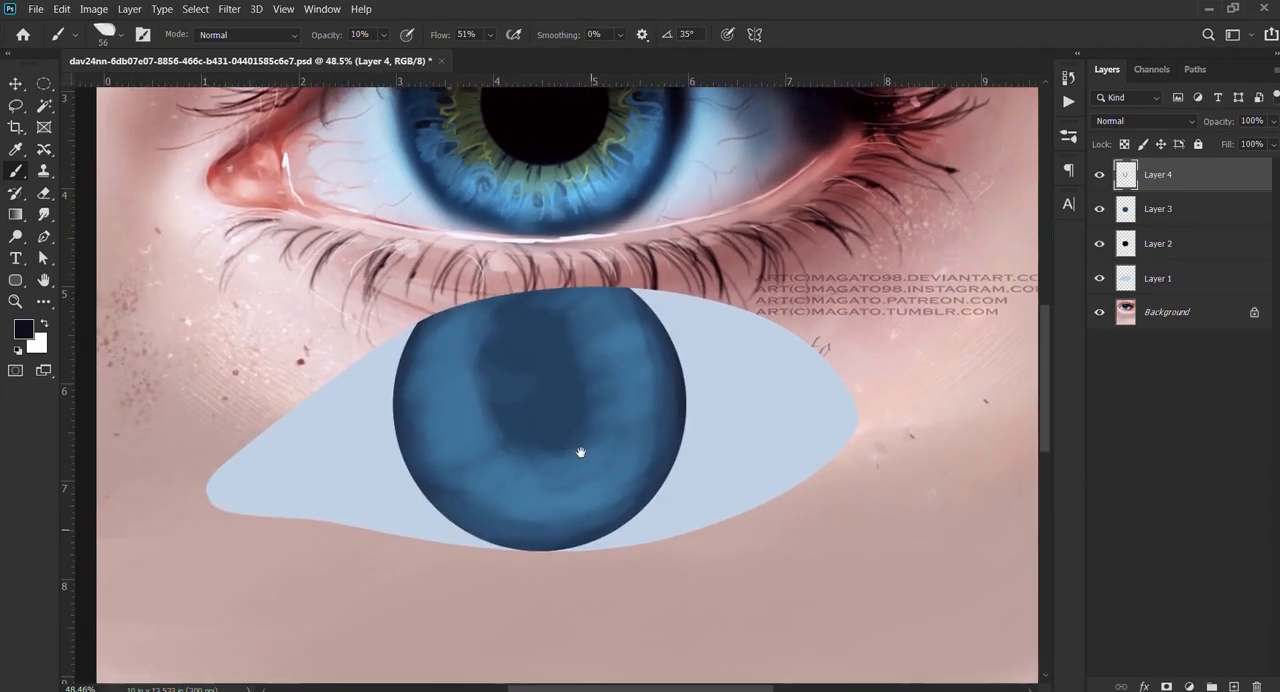
Step: Paint thin dark radial streaks around the iris on Layer 4, using a roughly 30 px brush at 10–11% opacity
{"action": "key", "text": "bracketleft"}
{"action": "key", "text": "bracketleft"}
{"action": "key", "text": "bracketleft"}
{"action": "key", "text": "bracketleft"}
{"action": "key", "text": "bracketleft"}
{"action": "key", "text": "bracketleft"}
{"action": "key", "text": "bracketleft"}
{"action": "key", "text": "bracketleft"}
{"action": "key", "text": "bracketleft"}
{"action": "key", "text": "bracketleft"}
{"action": "key", "text": "bracketleft"}
{"action": "key", "text": "bracketleft"}
{"action": "key", "text": "bracketleft"}
{"action": "key", "text": "bracketleft"}
{"action": "scroll", "coordinate": [505, 476], "scroll_direction": "up", "scroll_amount": 5}
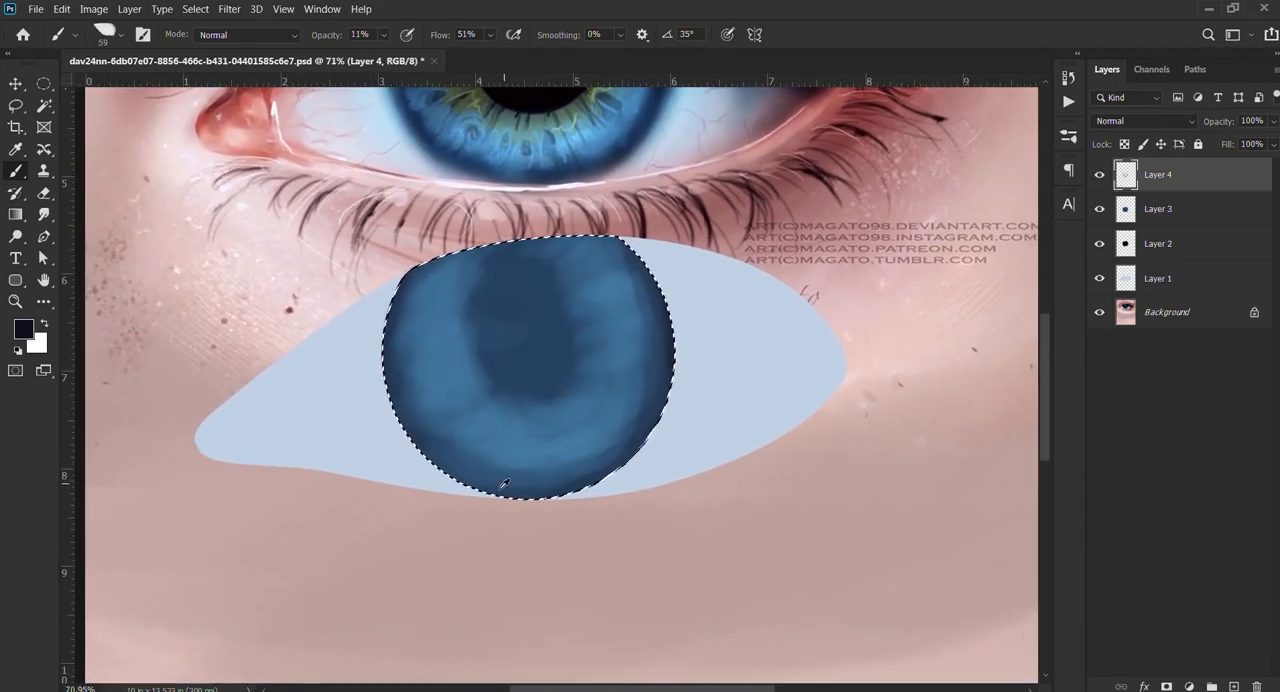
{"action": "left_click_drag", "start_coordinate": [547, 359], "coordinate": [532, 352]}
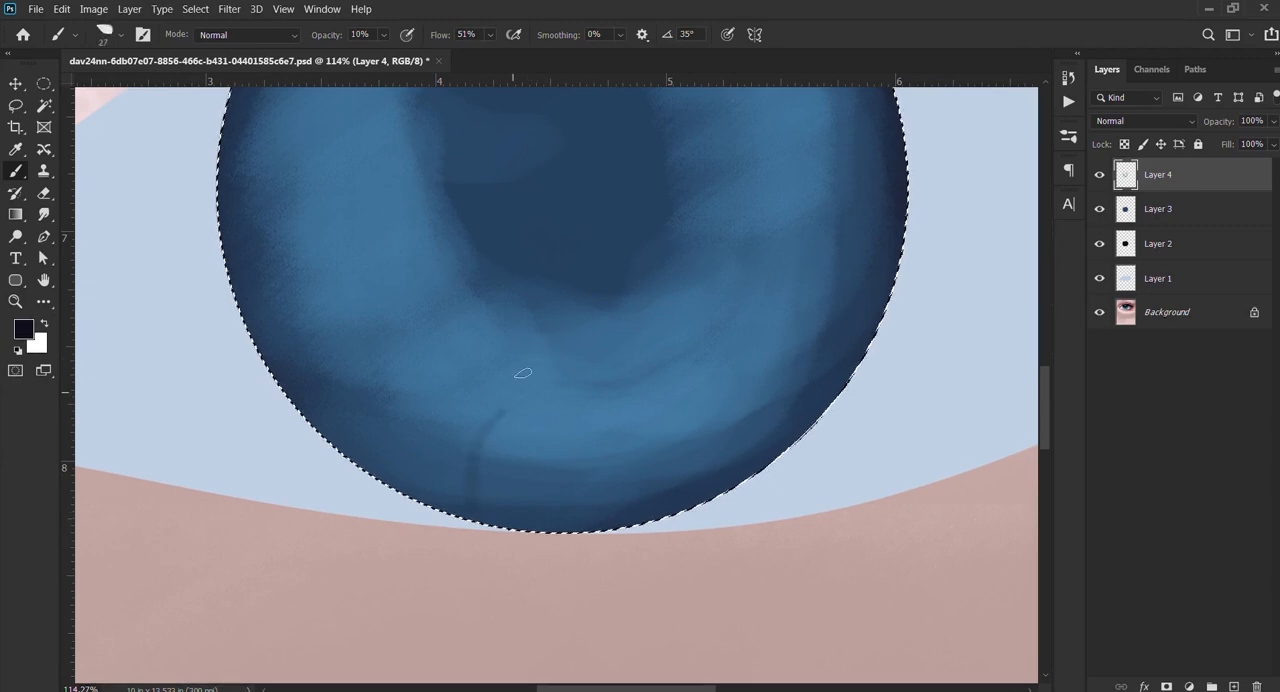
{"action": "scroll", "coordinate": [508, 430], "scroll_direction": "down", "scroll_amount": 3}
{"action": "scroll", "coordinate": [420, 323], "scroll_direction": "up", "scroll_amount": 4}
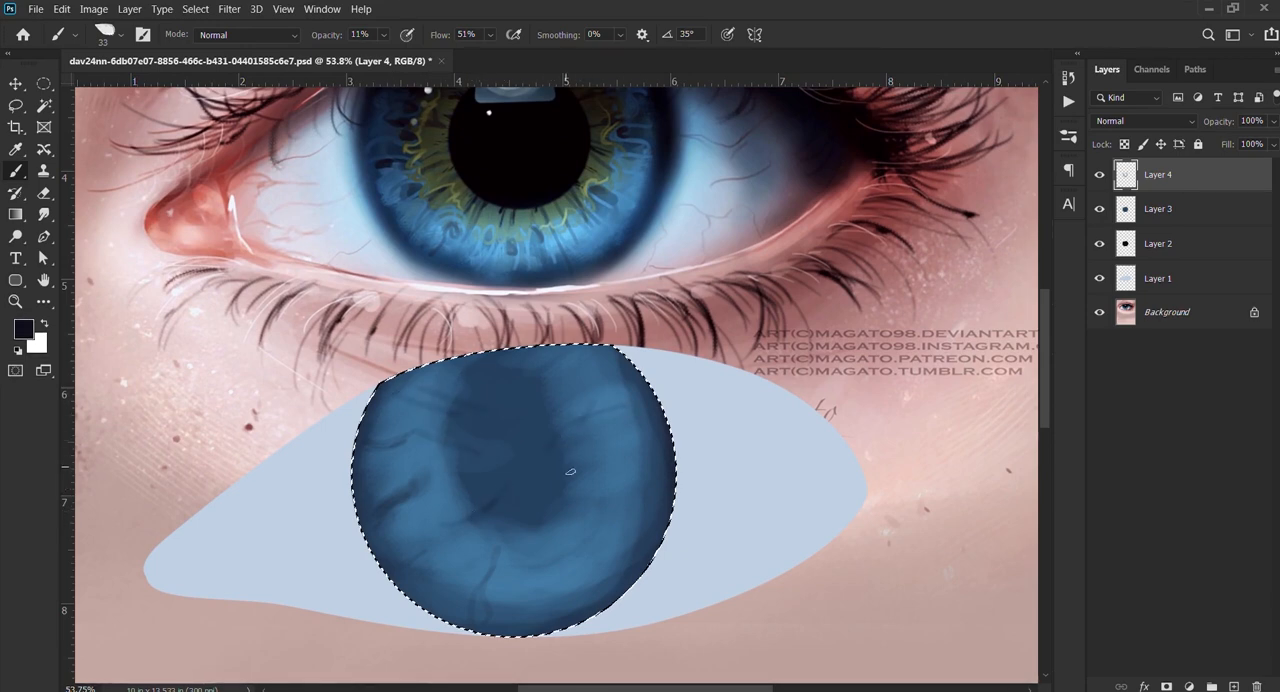
{"action": "mouse_move", "coordinate": [572, 472]}
{"action": "left_mouse_down"}
{"action": "mouse_move", "coordinate": [536, 510]}
{"action": "mouse_move", "coordinate": [537, 565]}
{"action": "mouse_move", "coordinate": [544, 528]}
{"action": "mouse_move", "coordinate": [541, 565]}
{"action": "left_mouse_up"}
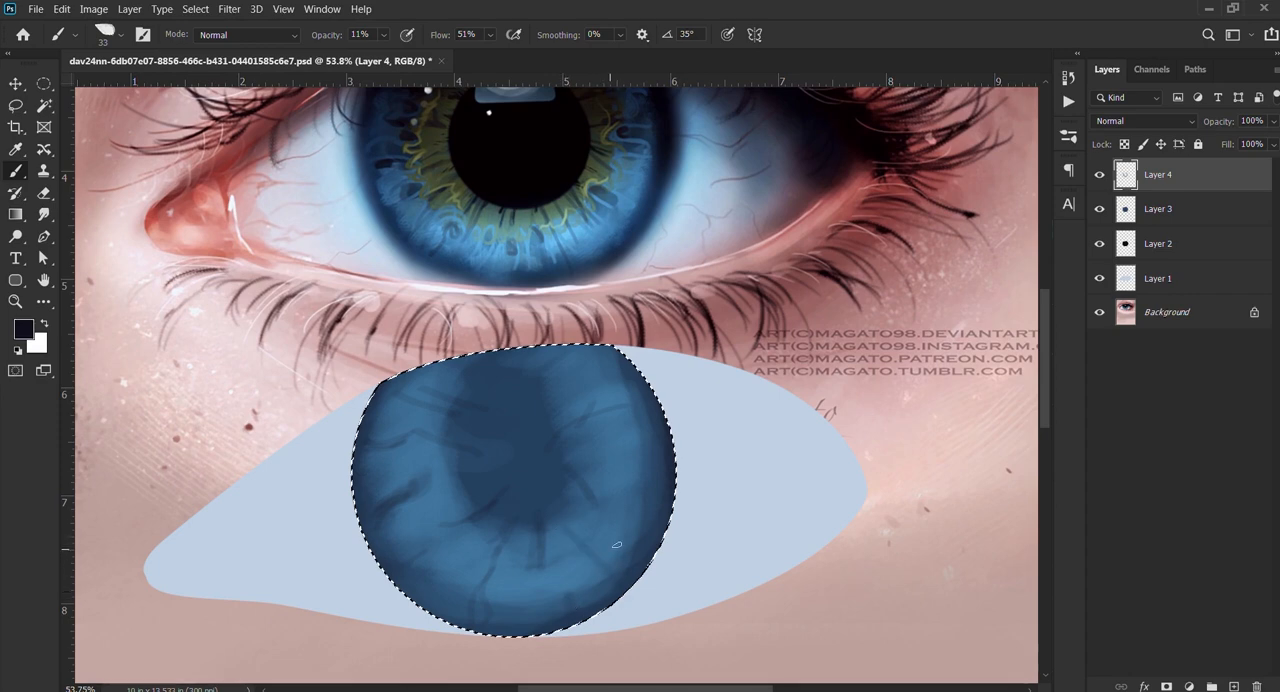
Step: Add finer dark streaks to the lower-right part of the iris at 12% opacity, varying the brush between 9 and 42 px
{"action": "key", "text": "bracketleft"}
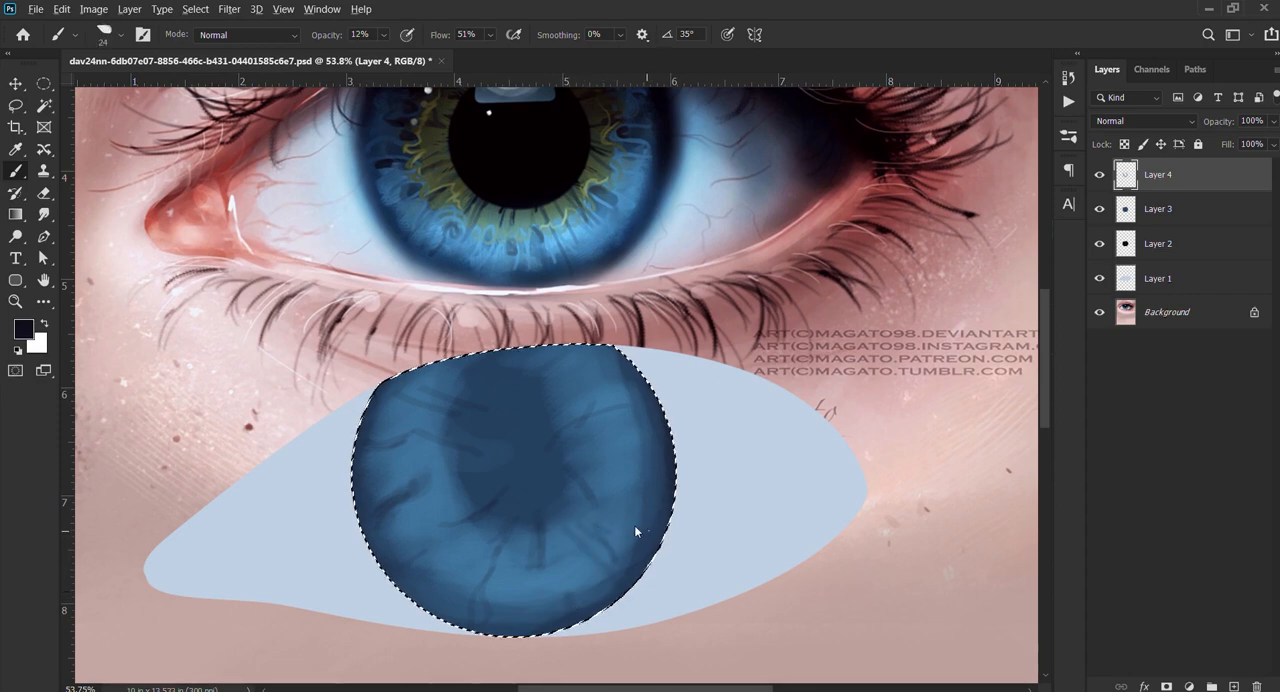
{"action": "key", "text": "bracketleft"}
{"action": "key", "text": "bracketleft"}
{"action": "key", "text": "bracketleft"}
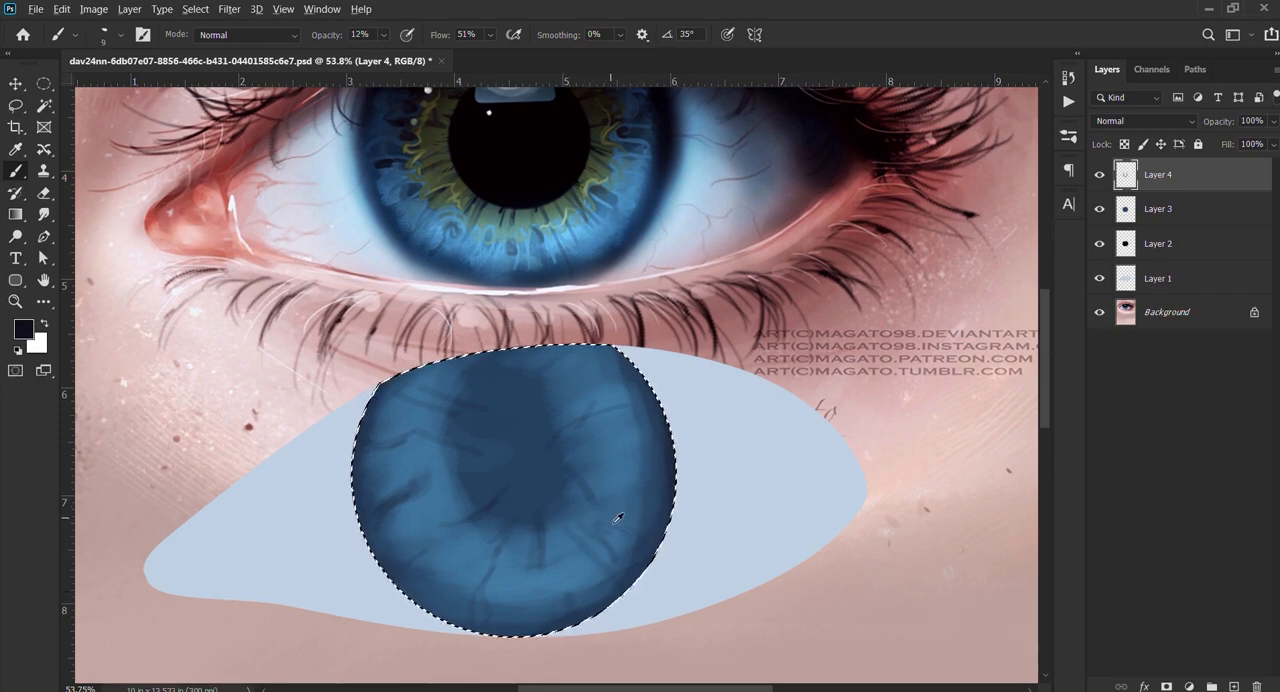
{"action": "key", "text": "bracketright"}
{"action": "key", "text": "bracketright"}
{"action": "key", "text": "bracketright"}
{"action": "key", "text": "bracketright"}
{"action": "key", "text": "Return"}
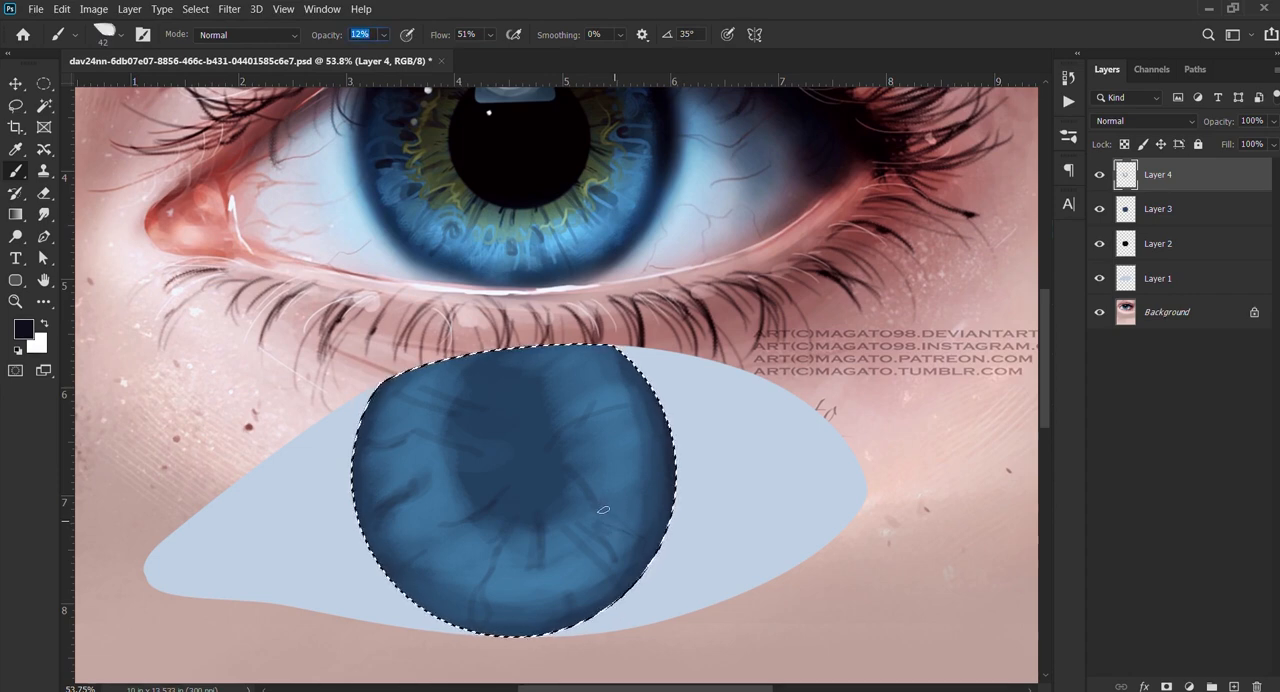
{"action": "mouse_move", "coordinate": [608, 503]}
{"action": "left_mouse_down"}
{"action": "mouse_move", "coordinate": [628, 525]}
{"action": "mouse_move", "coordinate": [618, 511]}
{"action": "left_mouse_up"}
{"action": "key", "text": "bracketleft"}
{"action": "key", "text": "bracketleft"}
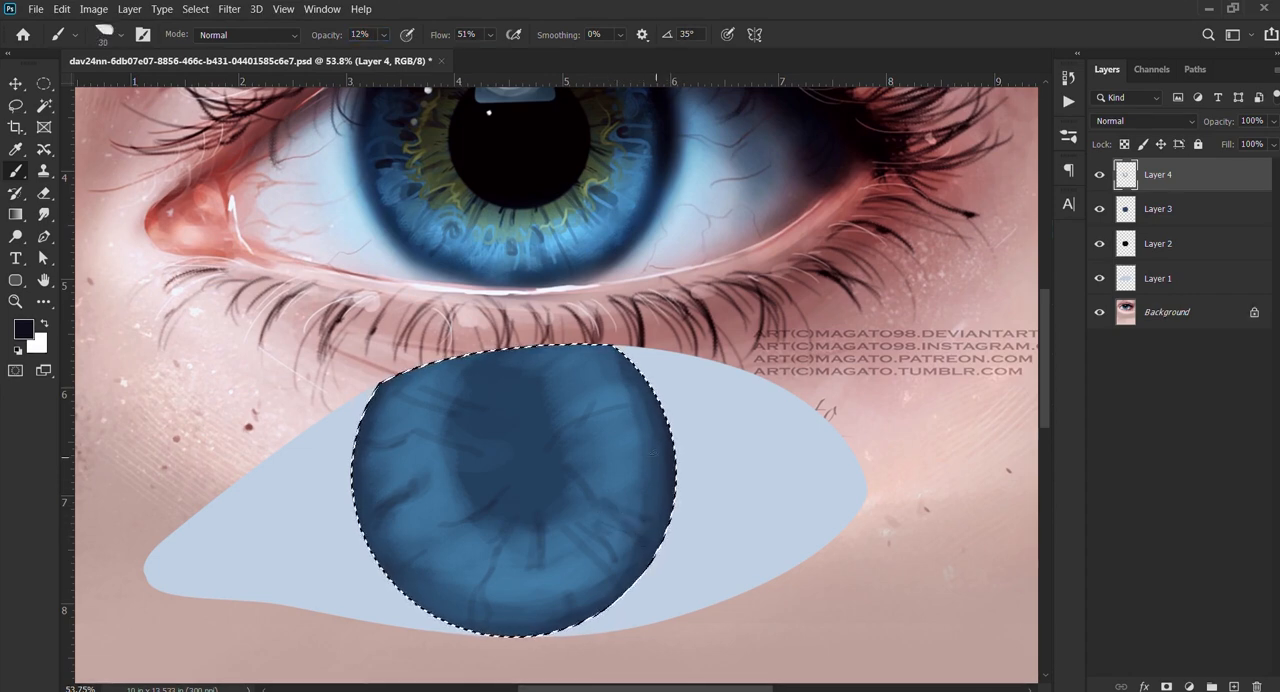
Step: Deepen the dark patches on both sides of the iris with a 90 px brush, and refine them at 35 px
{"action": "key", "text": "bracketright"}
{"action": "key", "text": "bracketright"}
{"action": "key", "text": "bracketright"}
{"action": "key", "text": "bracketright"}
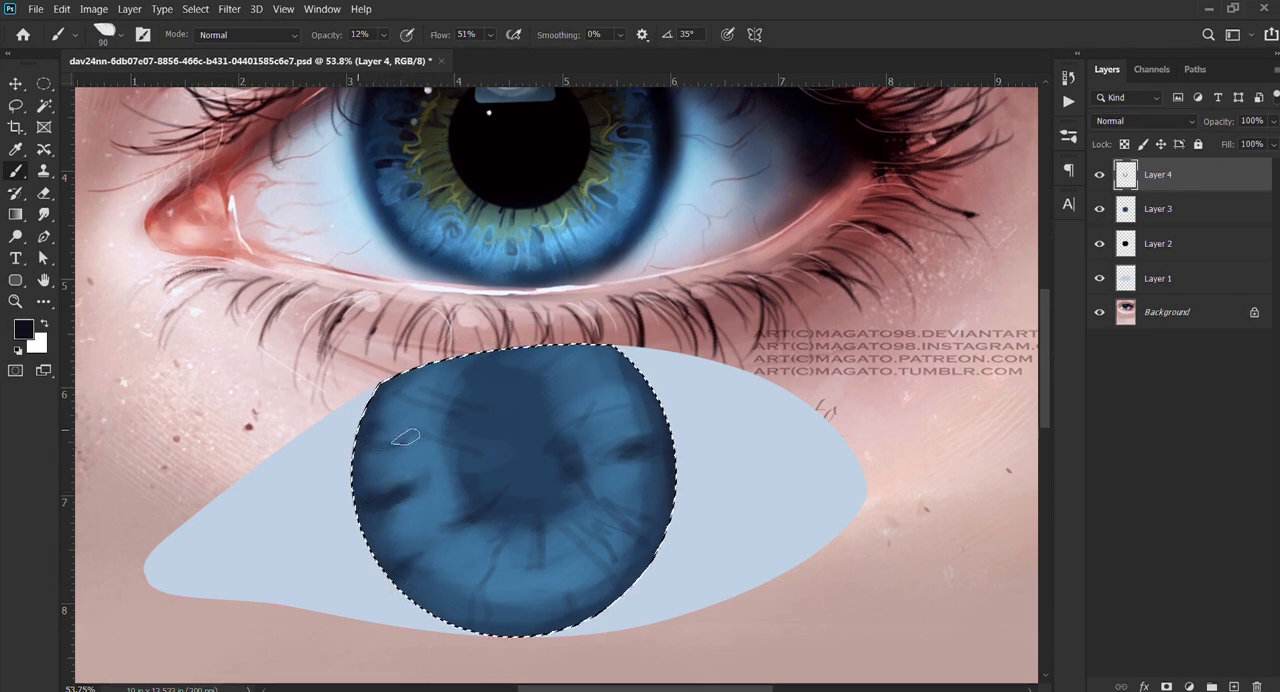
{"action": "key", "text": "bracketleft"}
{"action": "key", "text": "bracketleft"}
{"action": "key", "text": "bracketleft"}
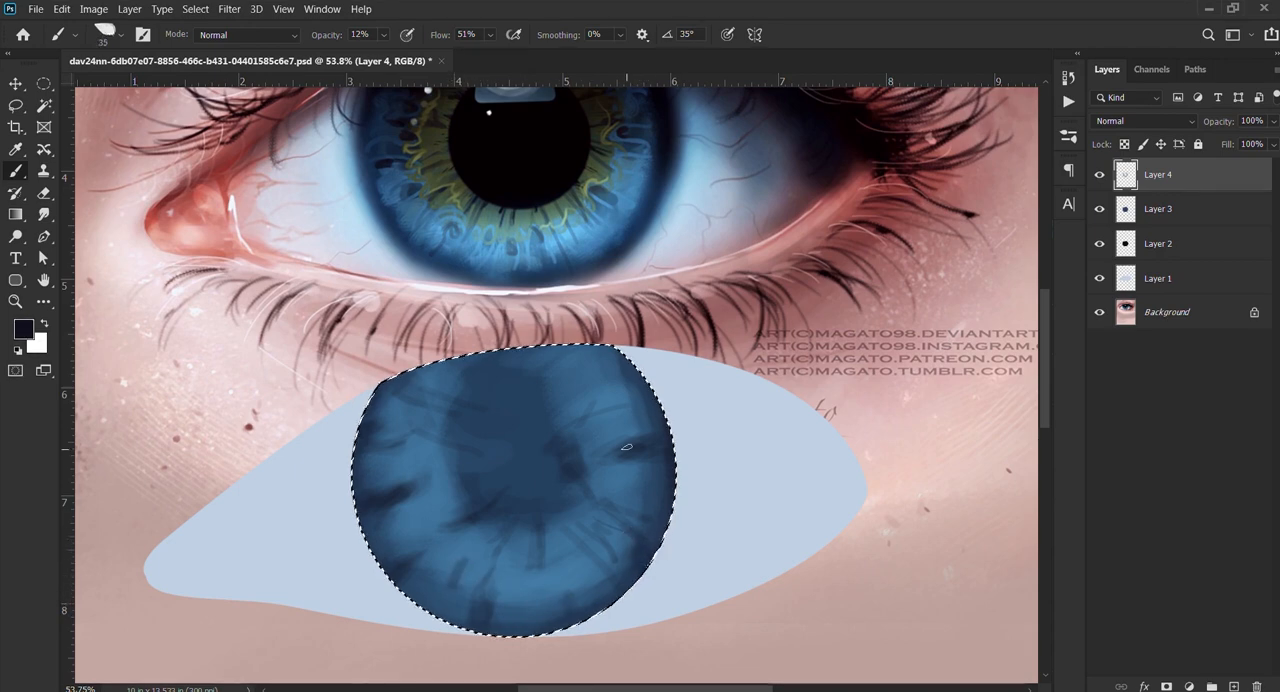
Step: Create a new layer above Layer 4 and sample a light blue from the reference iris for highlights
{"action": "key", "text": "ctrl+shift+alt+n"}
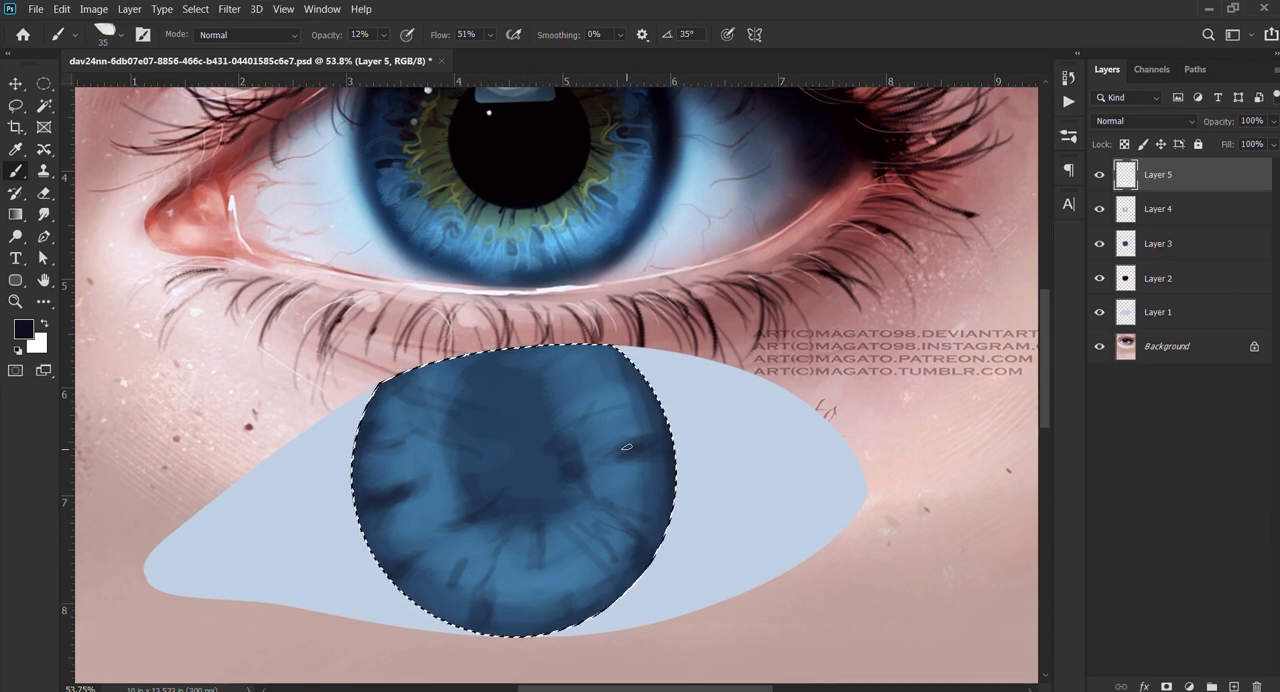
{"action": "left_click", "coordinate": [437, 233], "text": "alt"}
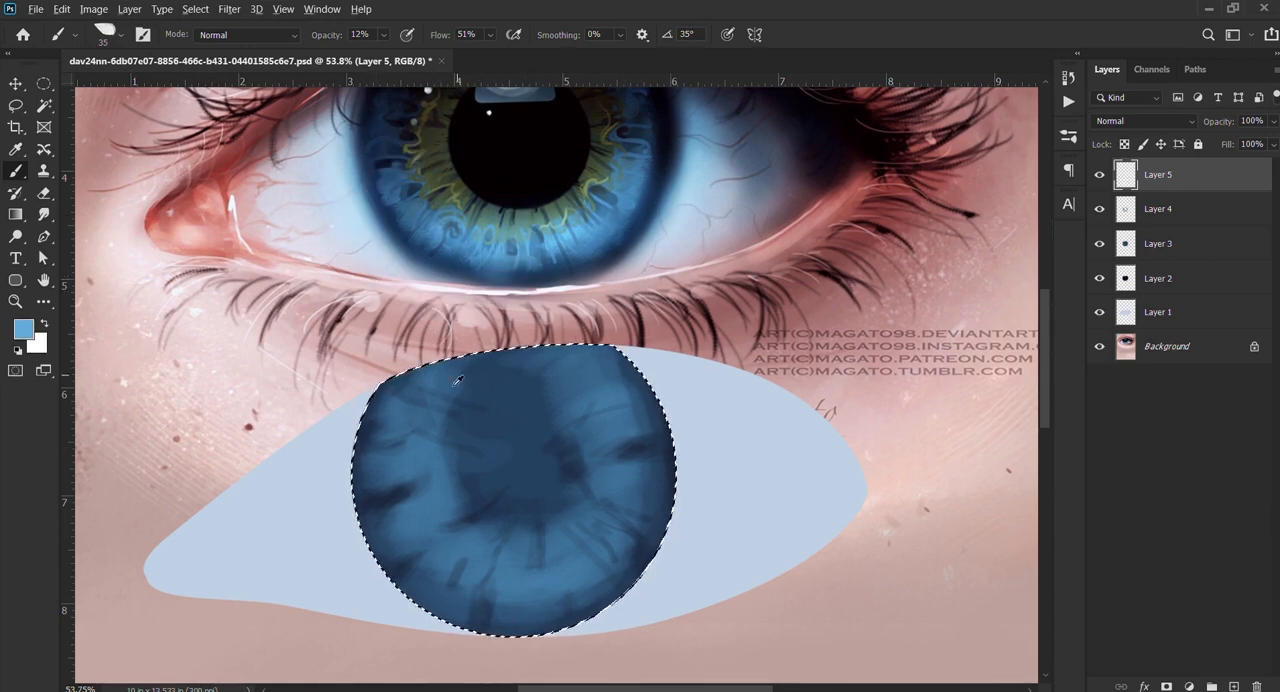
{"action": "left_click_drag", "start_coordinate": [458, 381], "coordinate": [466, 381]}
Step: Paint a thin light-blue streak across the left side of the iris on Layer 5, using a 26 px brush at 44% opacity
{"action": "mouse_move", "coordinate": [415, 473]}
{"action": "left_mouse_down"}
{"action": "mouse_move", "coordinate": [379, 460]}
{"action": "mouse_move", "coordinate": [375, 476]}
{"action": "left_mouse_up"}
{"action": "key", "text": "4"}
{"action": "key", "text": "4"}
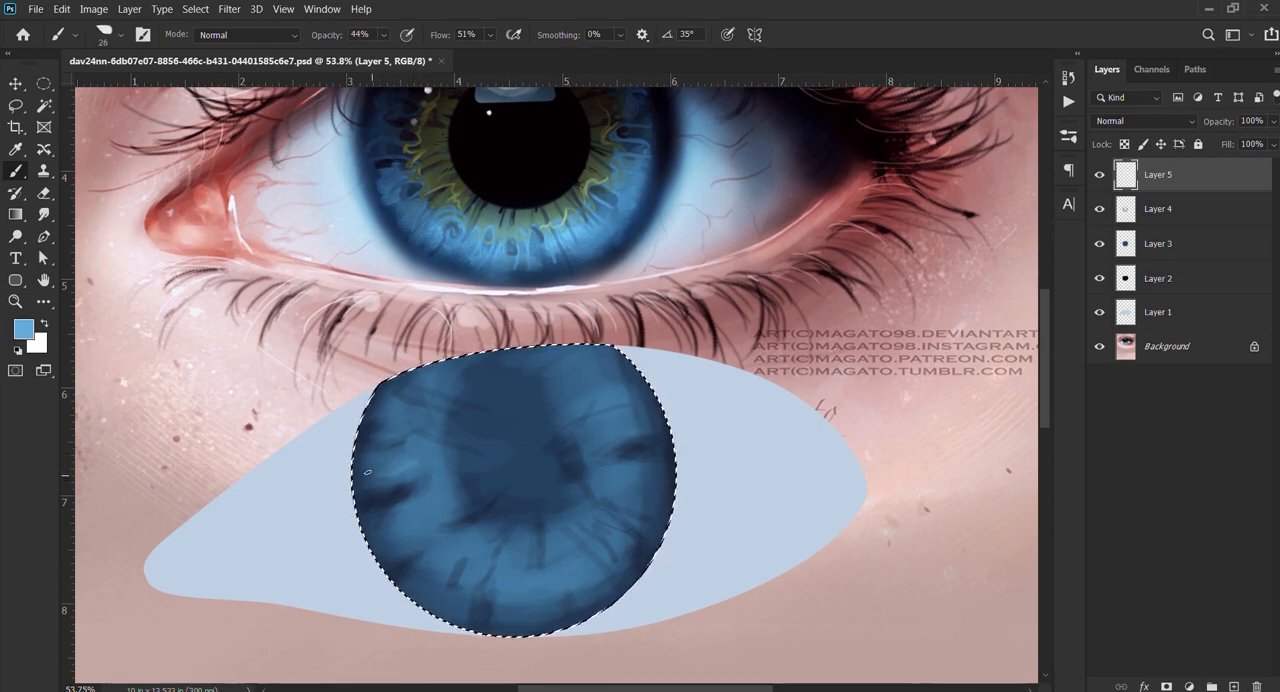
{"action": "left_click_drag", "start_coordinate": [373, 475], "coordinate": [427, 461]}
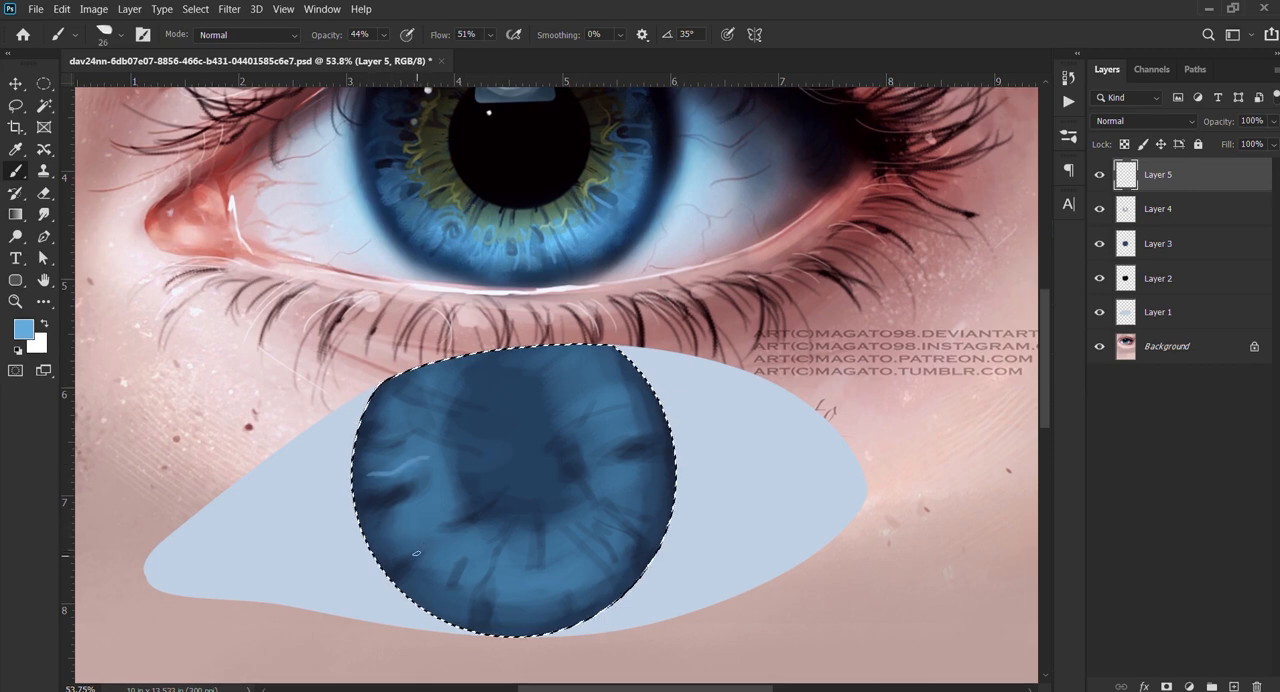
{"action": "left_click_drag", "start_coordinate": [452, 589], "coordinate": [463, 554]}
{"action": "left_click_drag", "start_coordinate": [478, 600], "coordinate": [493, 542]}
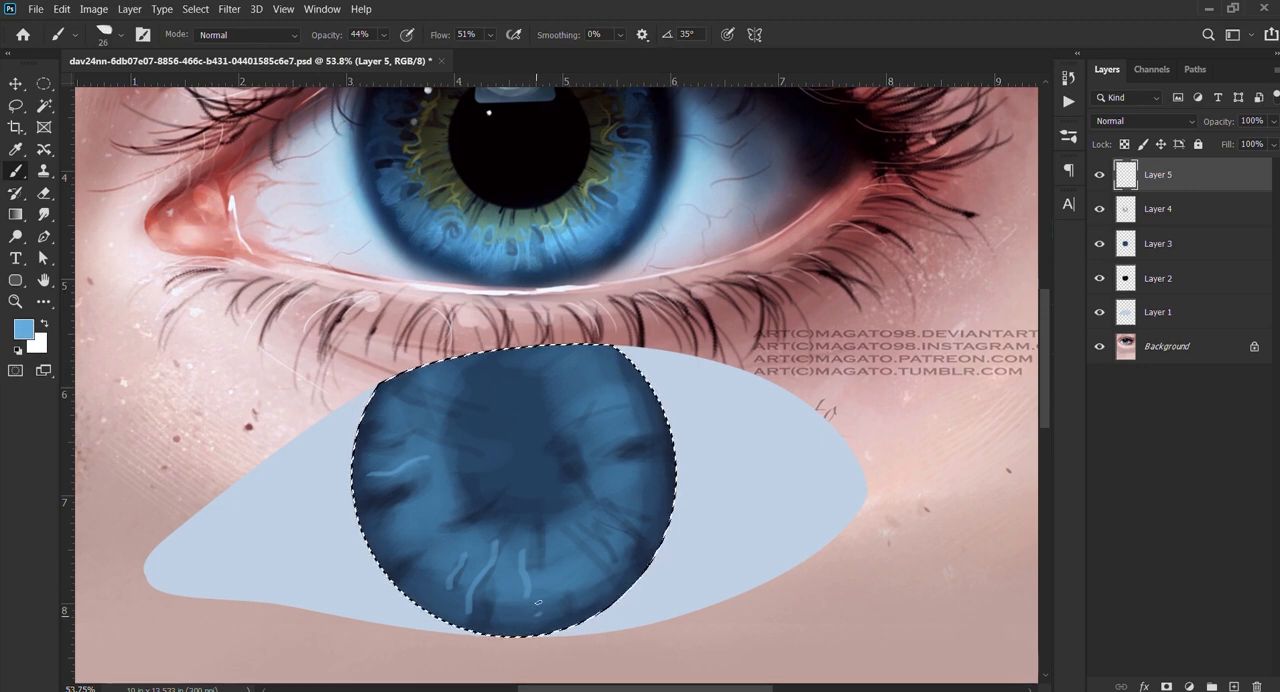
{"action": "key", "text": "bracketleft"}
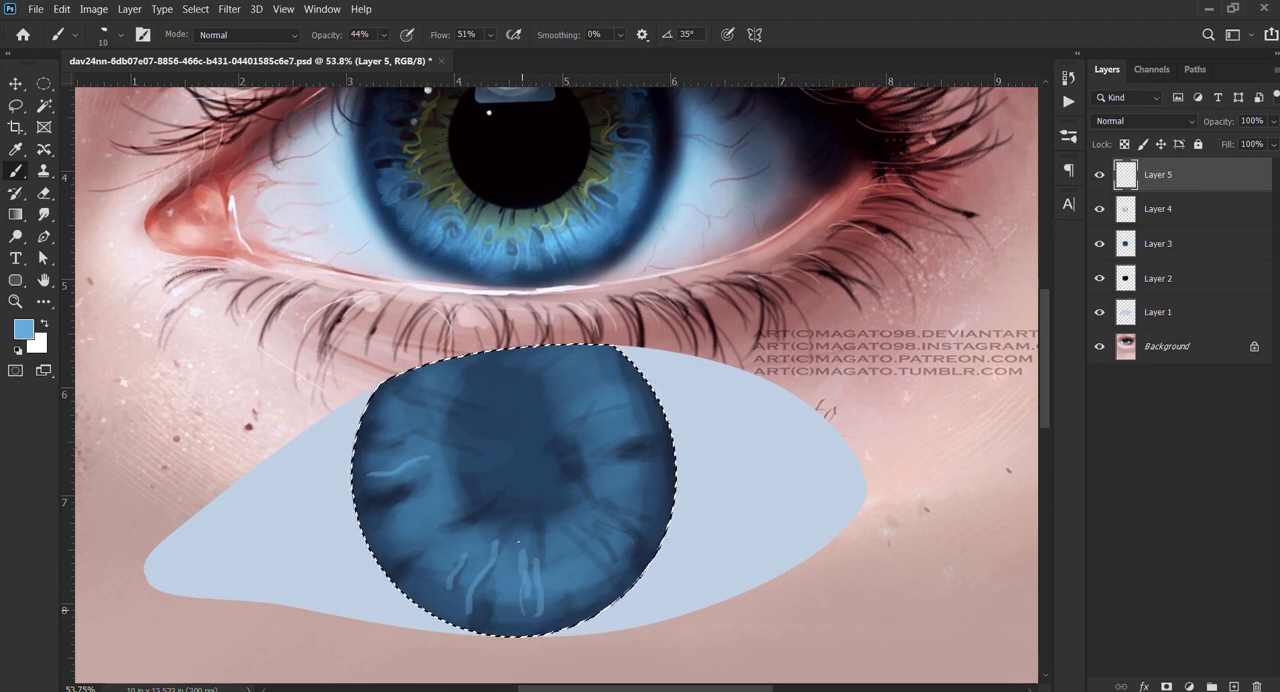
{"action": "key", "text": "ctrl+z"}
{"action": "key", "text": "ctrl+z"}
{"action": "key", "text": "ctrl+z"}
{"action": "key", "text": "ctrl+z"}
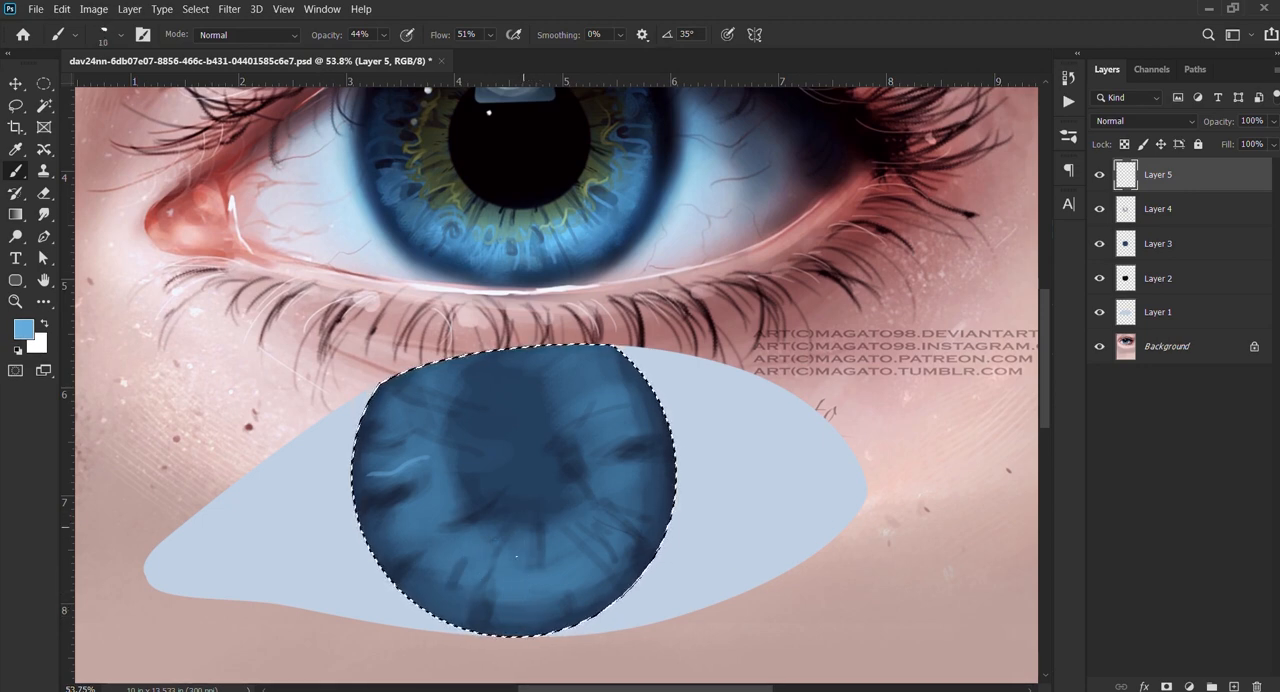
Step: Paint thin light-blue streaks along the lower and right parts of the iris, varying the brush between 10 and 25 px
{"action": "left_click_drag", "start_coordinate": [527, 611], "coordinate": [527, 561]}
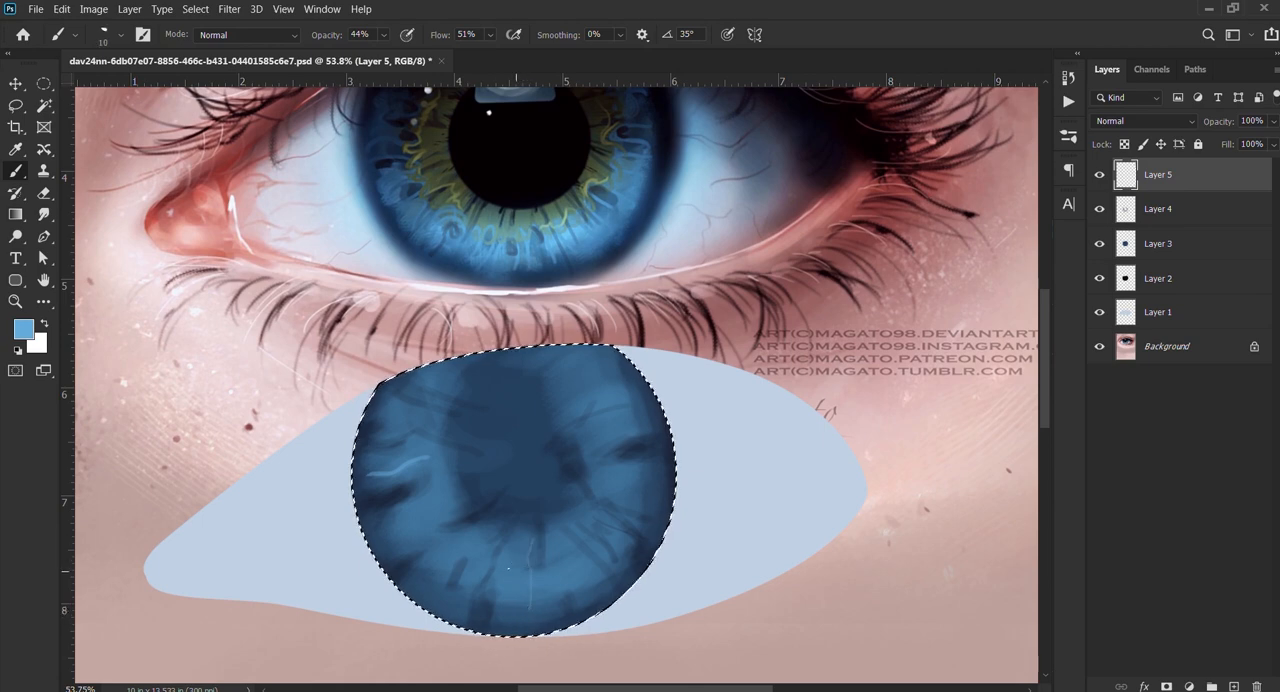
{"action": "key", "text": "bracketright"}
{"action": "left_click_drag", "start_coordinate": [524, 611], "coordinate": [519, 580]}
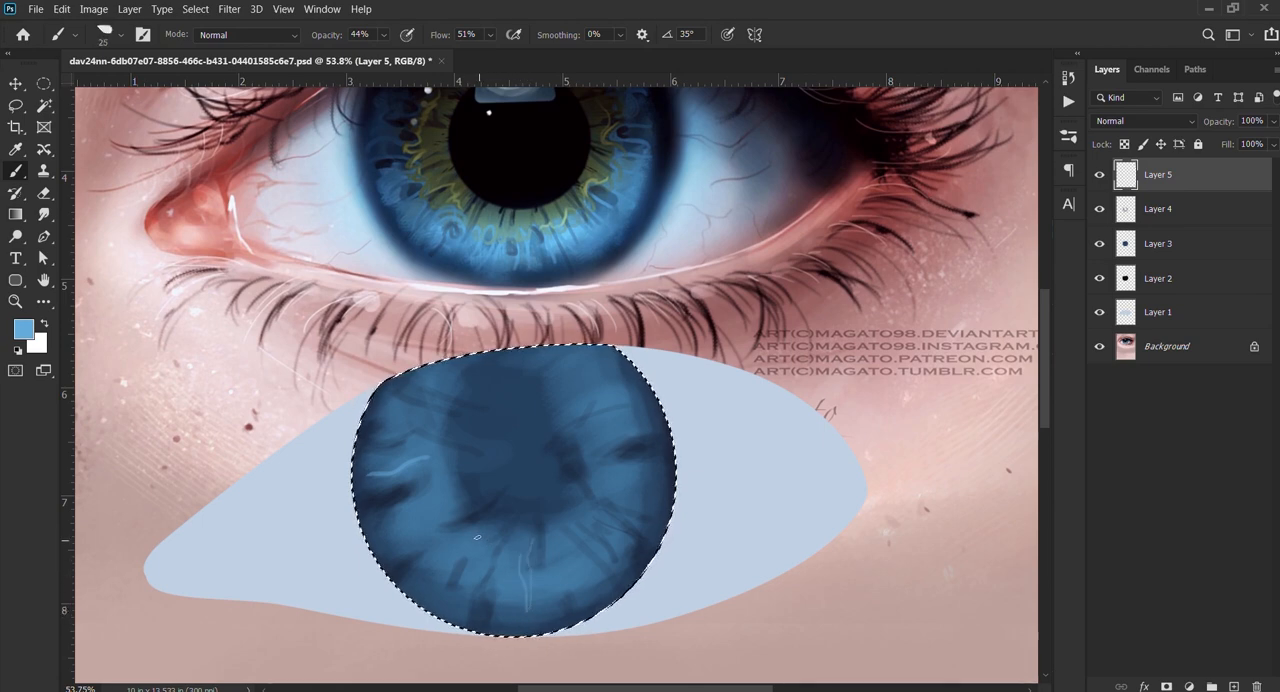
{"action": "key", "text": "bracketleft"}
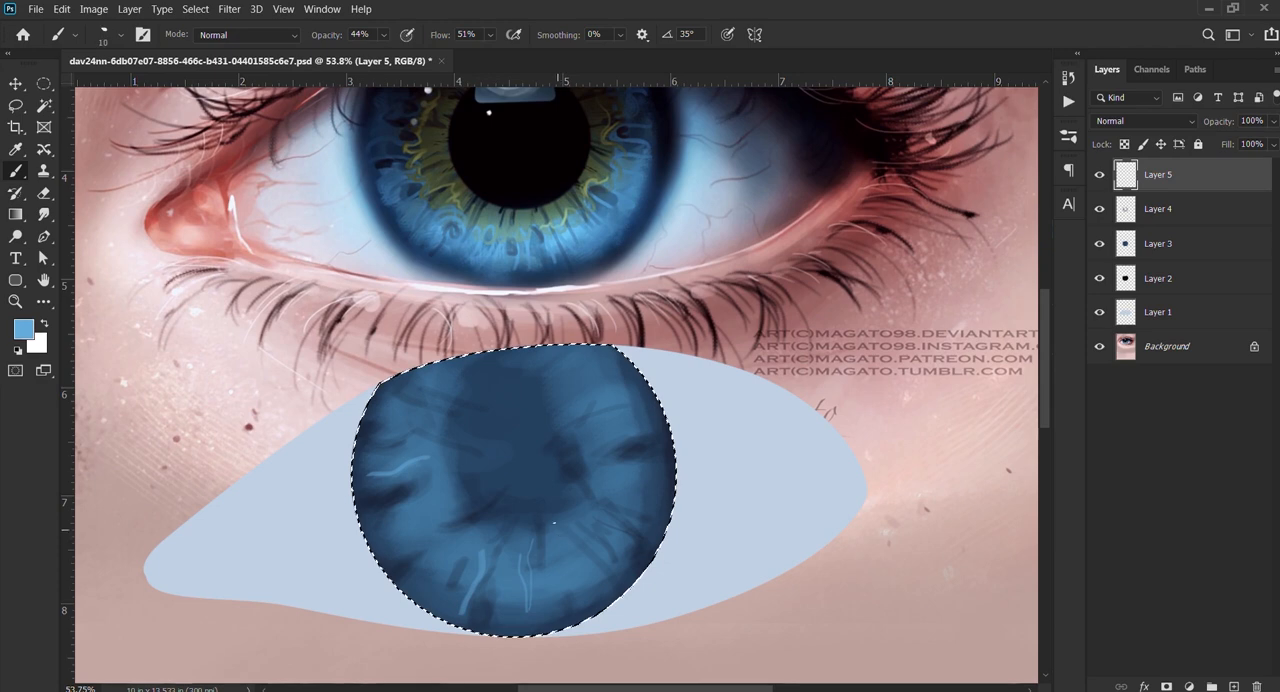
{"action": "key", "text": "bracketright"}
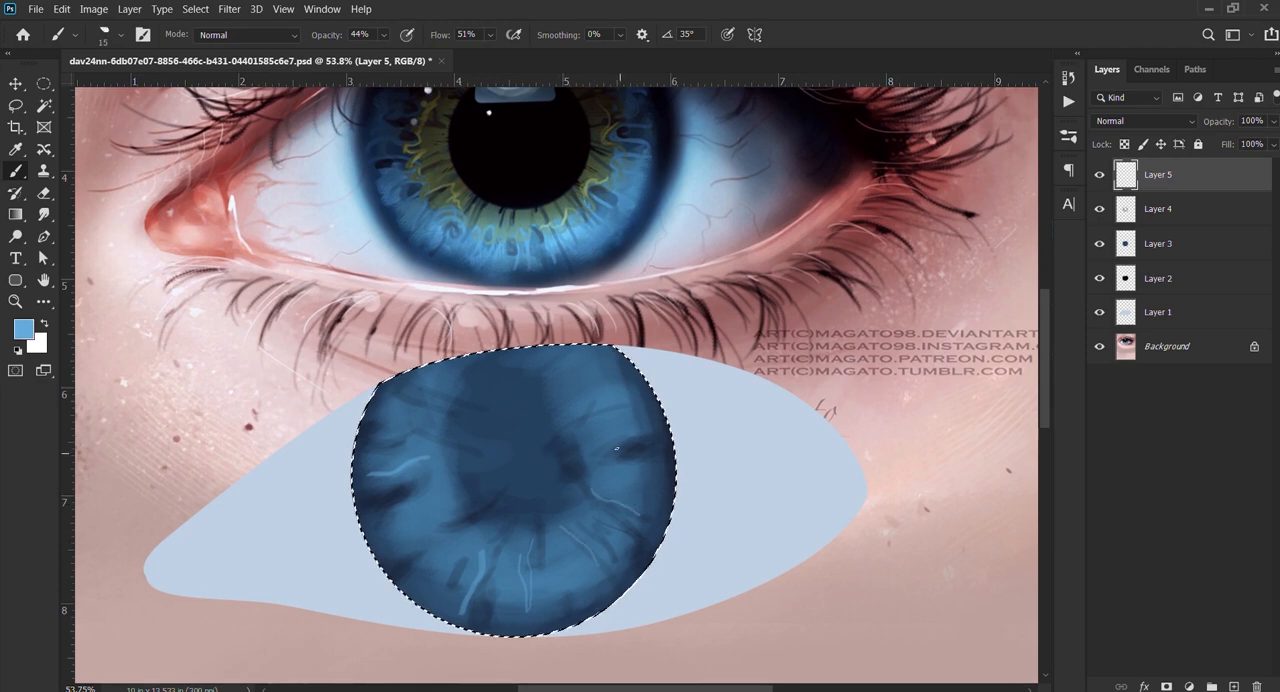
{"action": "left_click_drag", "start_coordinate": [640, 460], "coordinate": [652, 459]}
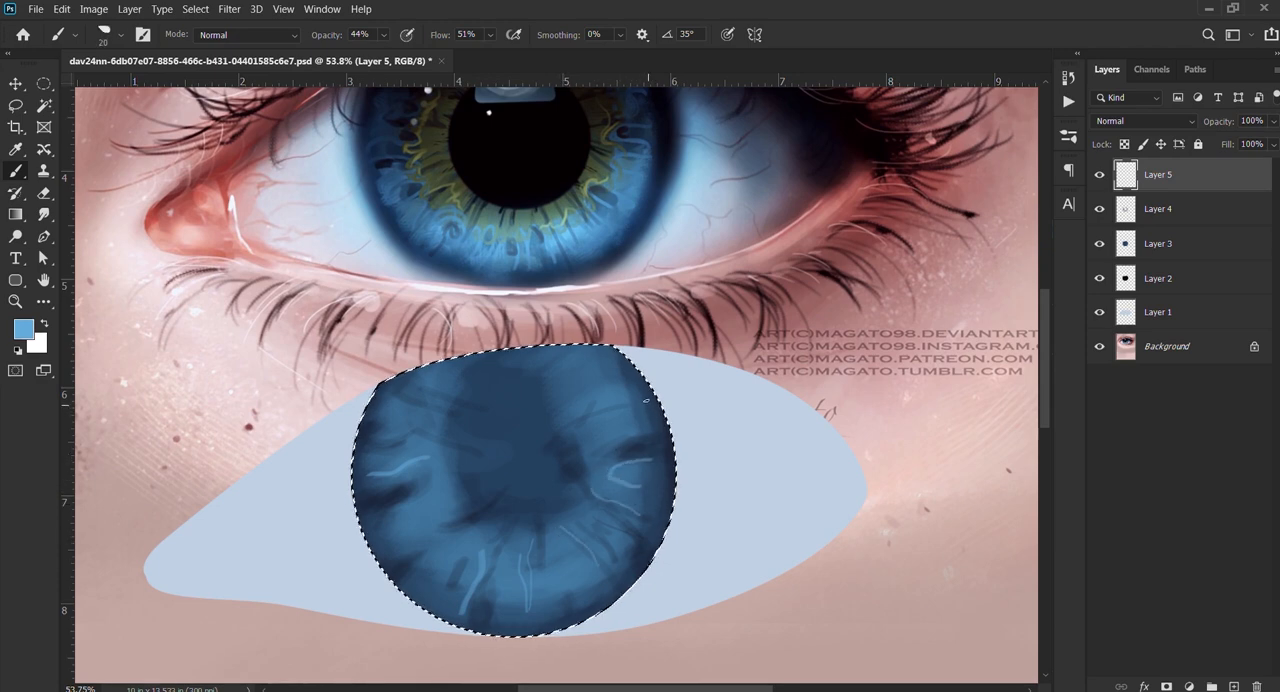
{"action": "key", "text": "bracketleft"}
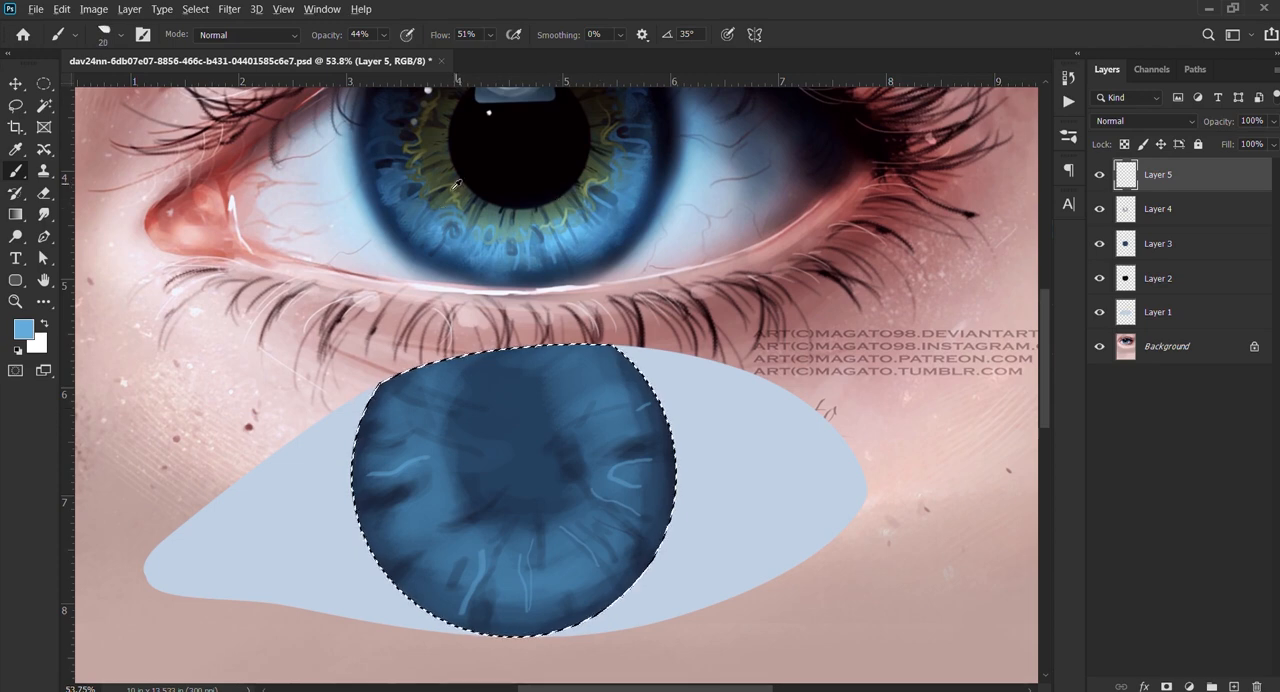
Step: Paint a dark green patch sampled from the reference over the iris centre on a new layer at 282 px, and sample a pale yellow-green
{"action": "left_click", "coordinate": [437, 174], "text": "alt"}
{"action": "left_click", "coordinate": [1233, 686]}
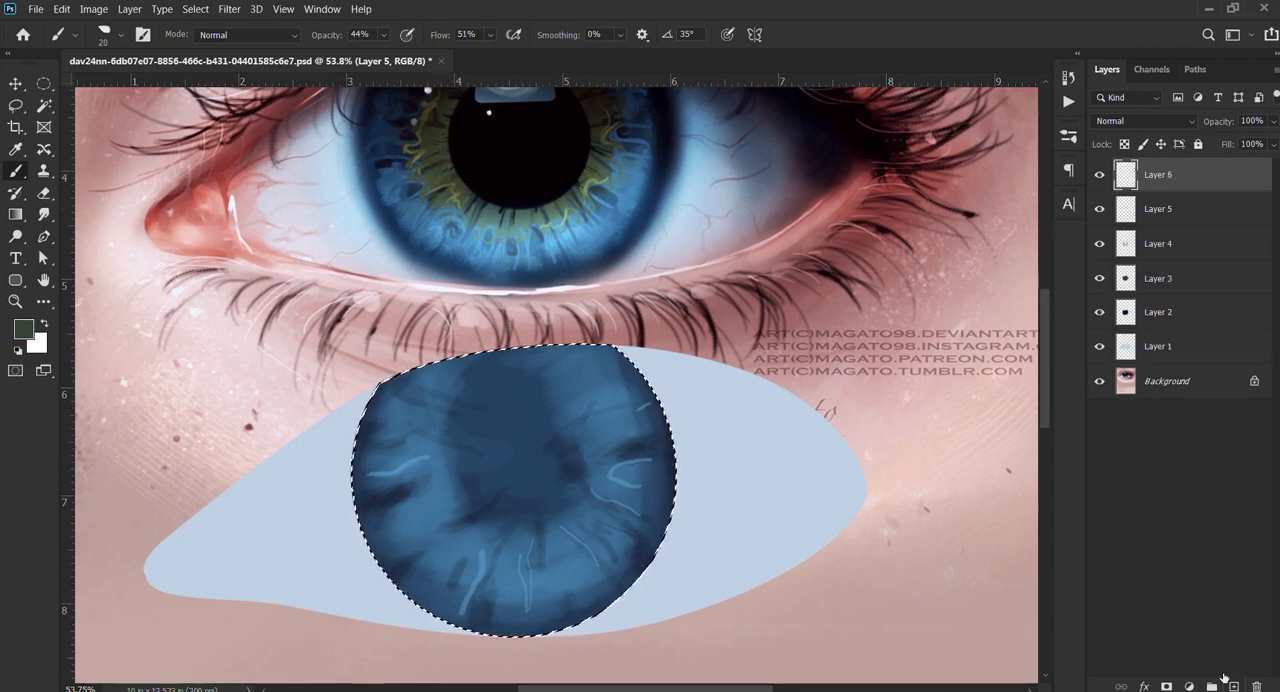
{"action": "key", "text": "period"}
{"action": "key", "text": "period"}
{"action": "key", "text": "period"}
{"action": "mouse_move", "coordinate": [540, 410]}
{"action": "left_mouse_down"}
{"action": "mouse_move", "coordinate": [477, 449]}
{"action": "mouse_move", "coordinate": [508, 552]}
{"action": "mouse_move", "coordinate": [595, 463]}
{"action": "mouse_move", "coordinate": [543, 427]}
{"action": "mouse_move", "coordinate": [552, 413]}
{"action": "mouse_move", "coordinate": [606, 529]}
{"action": "mouse_move", "coordinate": [507, 528]}
{"action": "left_mouse_up"}
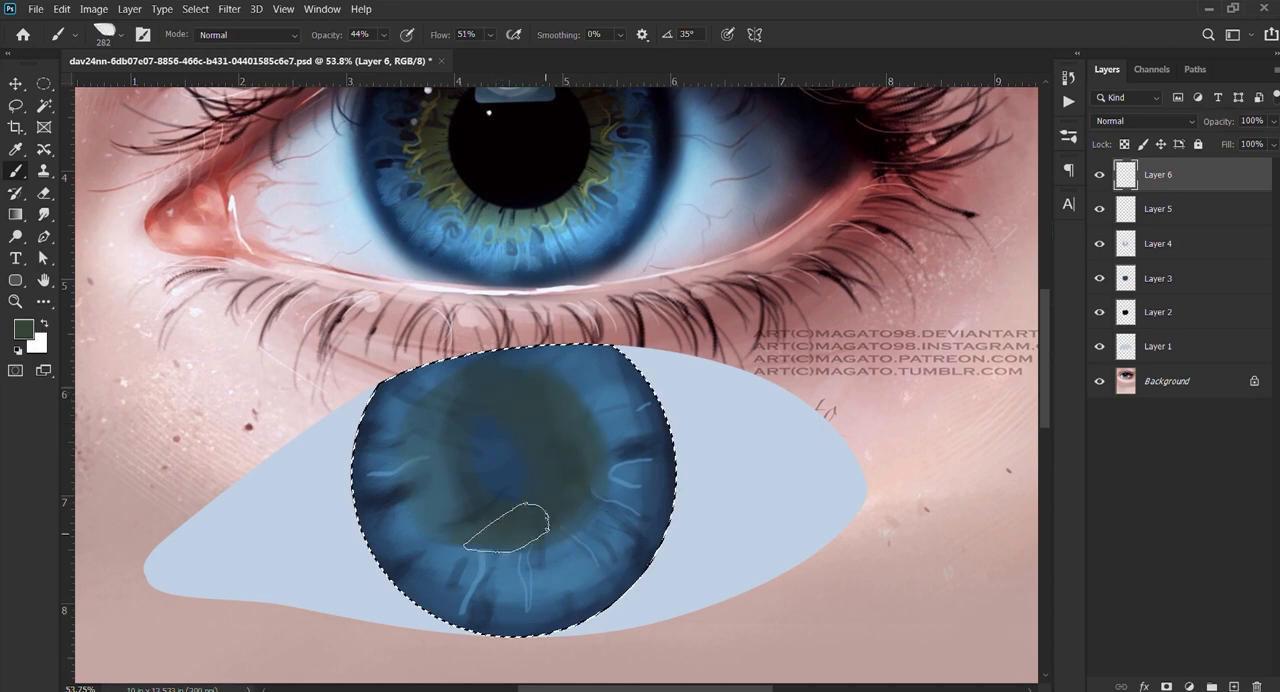
{"action": "left_click", "coordinate": [442, 185], "text": "alt"}
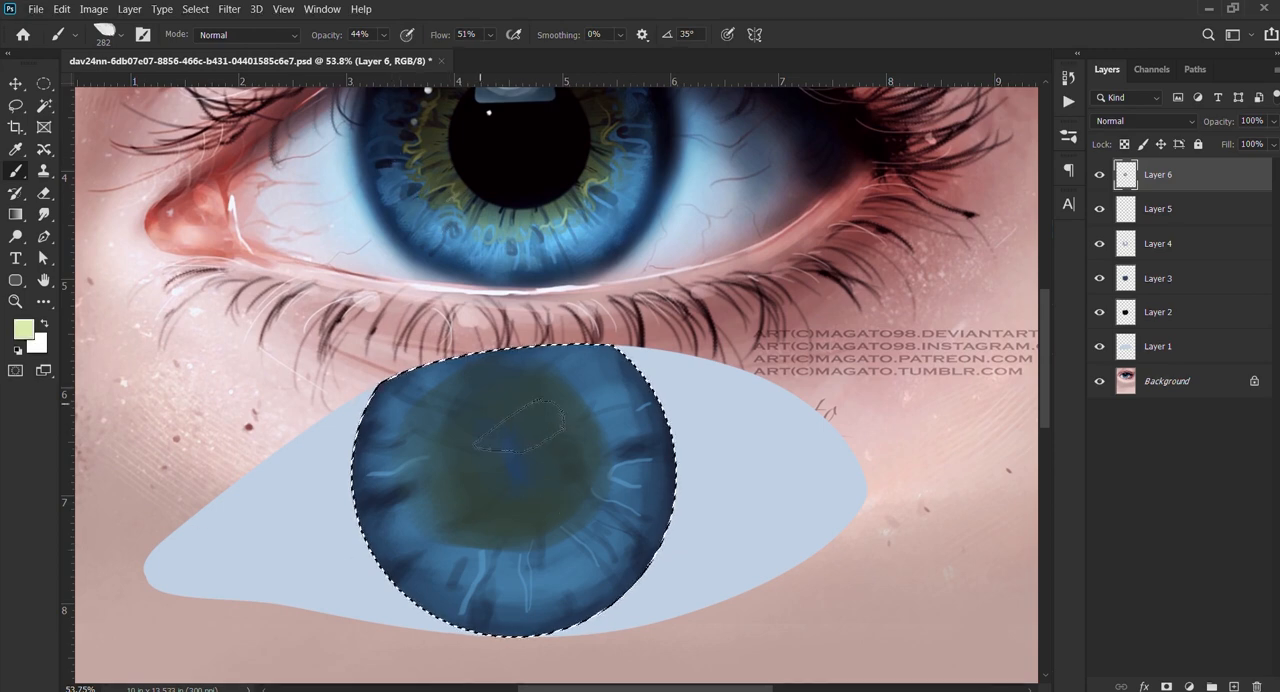
{"action": "left_click_drag", "start_coordinate": [474, 400], "coordinate": [450, 454]}
{"action": "left_click_drag", "start_coordinate": [452, 504], "coordinate": [456, 514]}
{"action": "left_click_drag", "start_coordinate": [482, 527], "coordinate": [522, 531]}
{"action": "key", "text": "ctrl+z"}
{"action": "key", "text": "ctrl+z"}
{"action": "key", "text": "ctrl+z"}
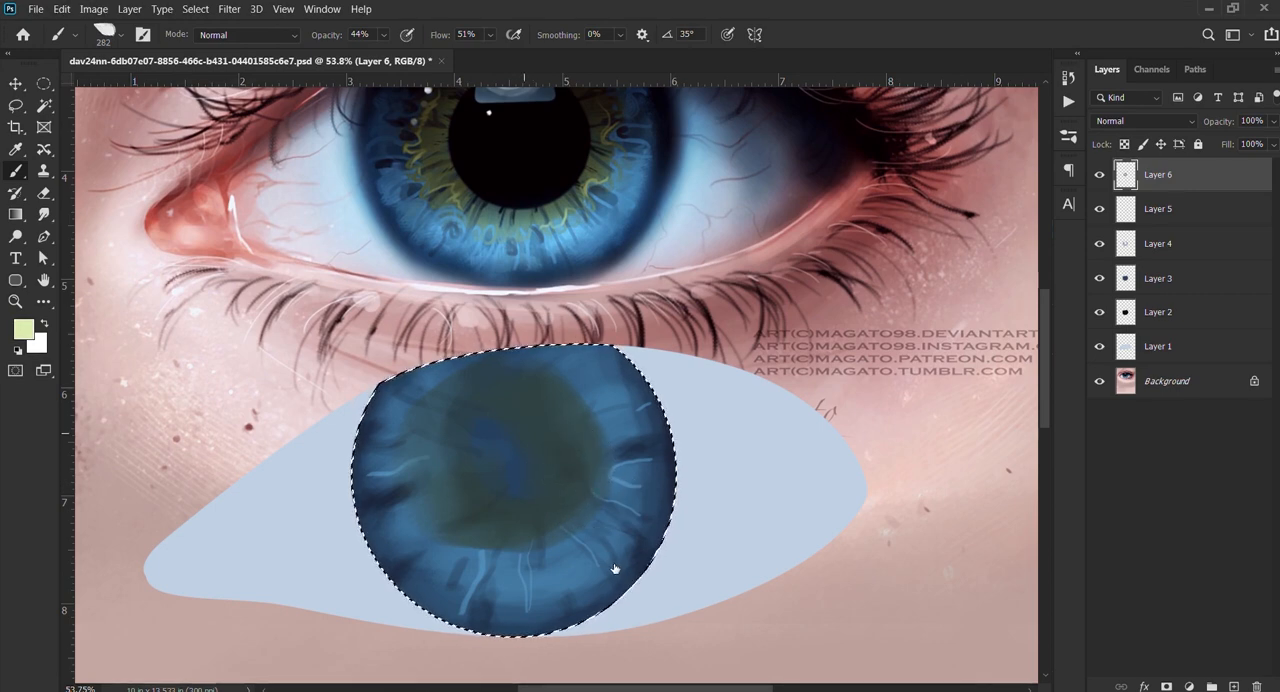
Step: Paint a pale yellow-green glow over the iris centre with a soft round brush of about 705 px at 44% opacity
{"action": "left_click", "coordinate": [592, 523]}
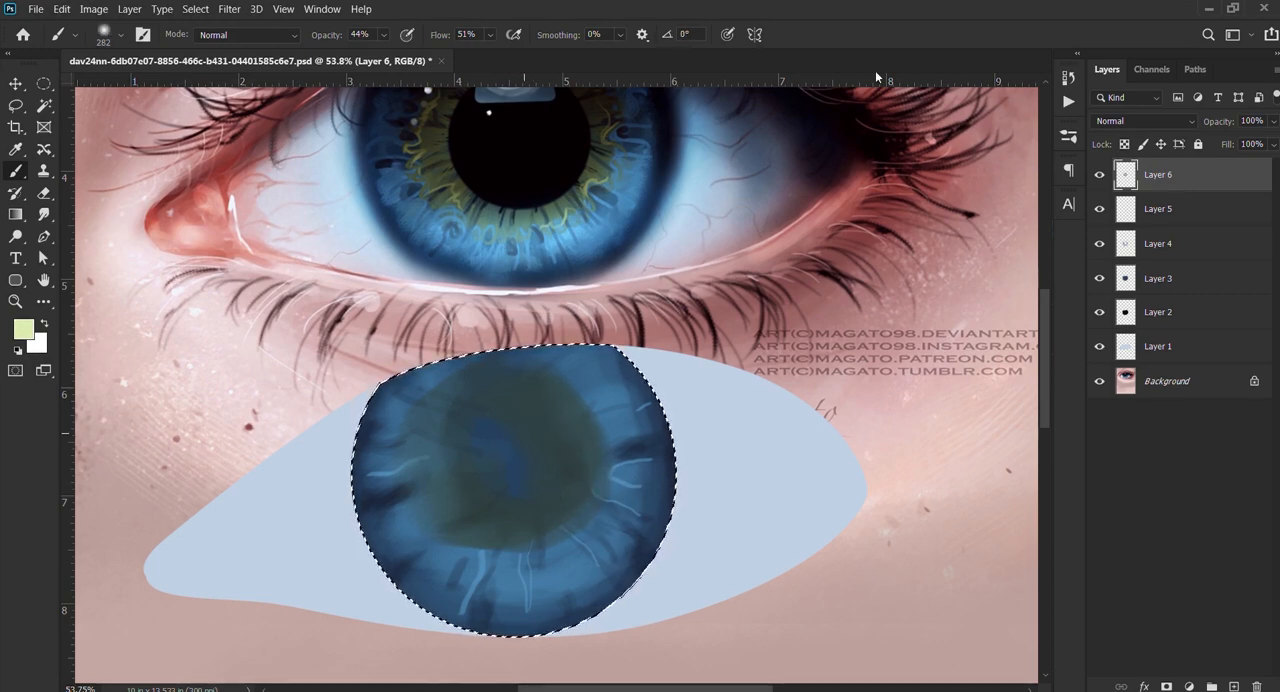
{"action": "mouse_move", "coordinate": [551, 509]}
{"action": "left_mouse_down"}
{"action": "mouse_move", "coordinate": [562, 559]}
{"action": "mouse_move", "coordinate": [615, 548]}
{"action": "mouse_move", "coordinate": [599, 574]}
{"action": "mouse_move", "coordinate": [616, 547]}
{"action": "mouse_move", "coordinate": [601, 578]}
{"action": "left_mouse_up"}
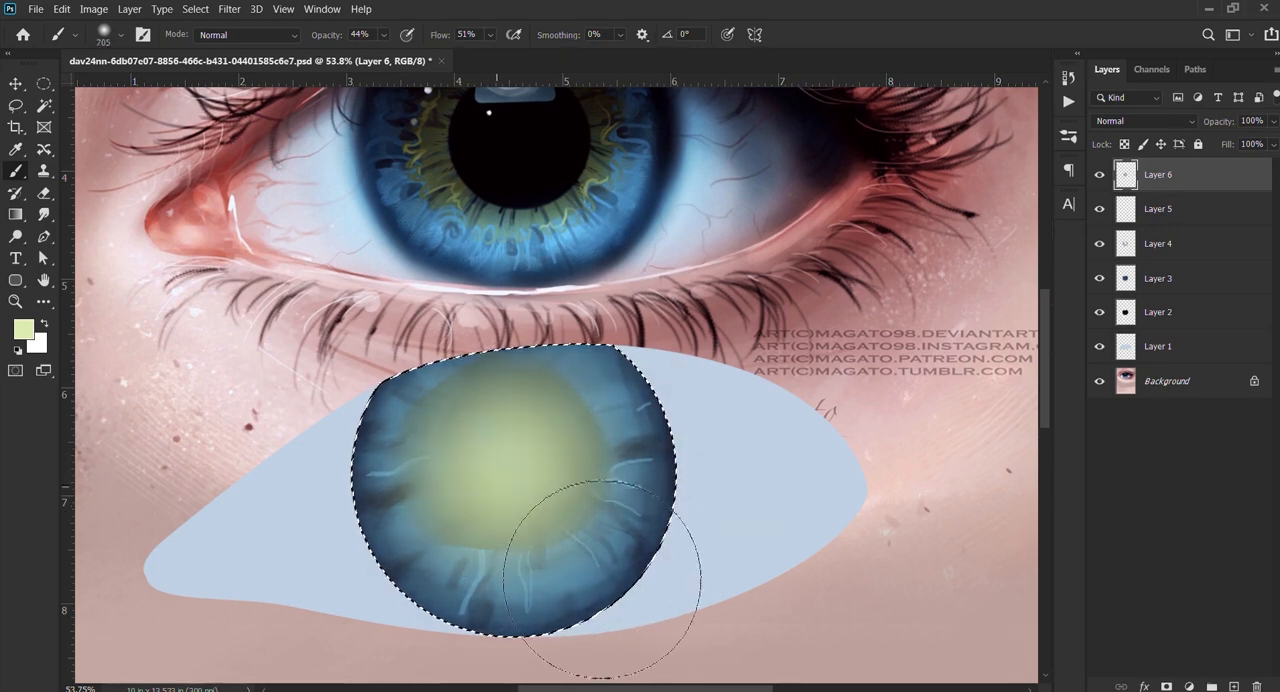
{"action": "left_click_drag", "start_coordinate": [534, 458], "coordinate": [360, 489]}
Step: Paint a short near-black streak at the left edge of the green centre, using the angled brush at 32 px and 31% opacity
{"action": "key", "text": "d"}
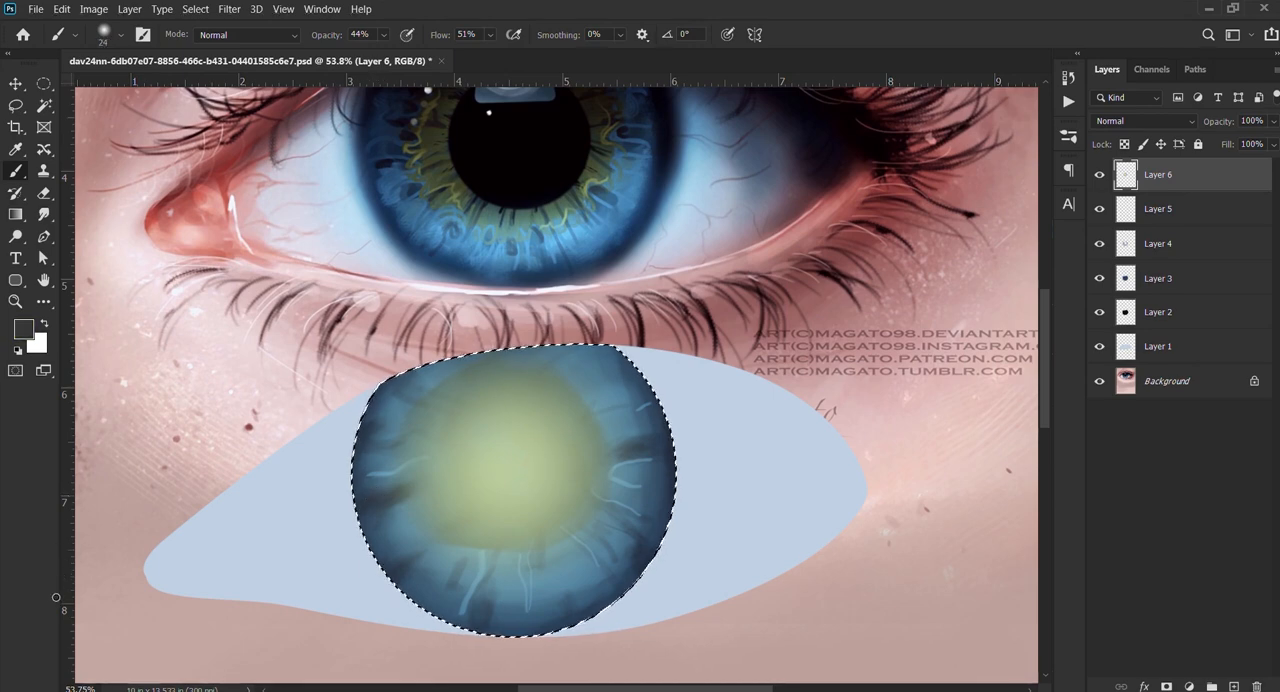
{"action": "left_click", "coordinate": [662, 460]}
{"action": "mouse_move", "coordinate": [472, 460]}
{"action": "left_mouse_down"}
{"action": "mouse_move", "coordinate": [414, 465]}
{"action": "mouse_move", "coordinate": [424, 468]}
{"action": "left_mouse_up"}
{"action": "key", "text": "ctrl+z"}
{"action": "key", "text": "bracketleft"}
{"action": "key", "text": "bracketleft"}
{"action": "key", "text": "bracketleft"}
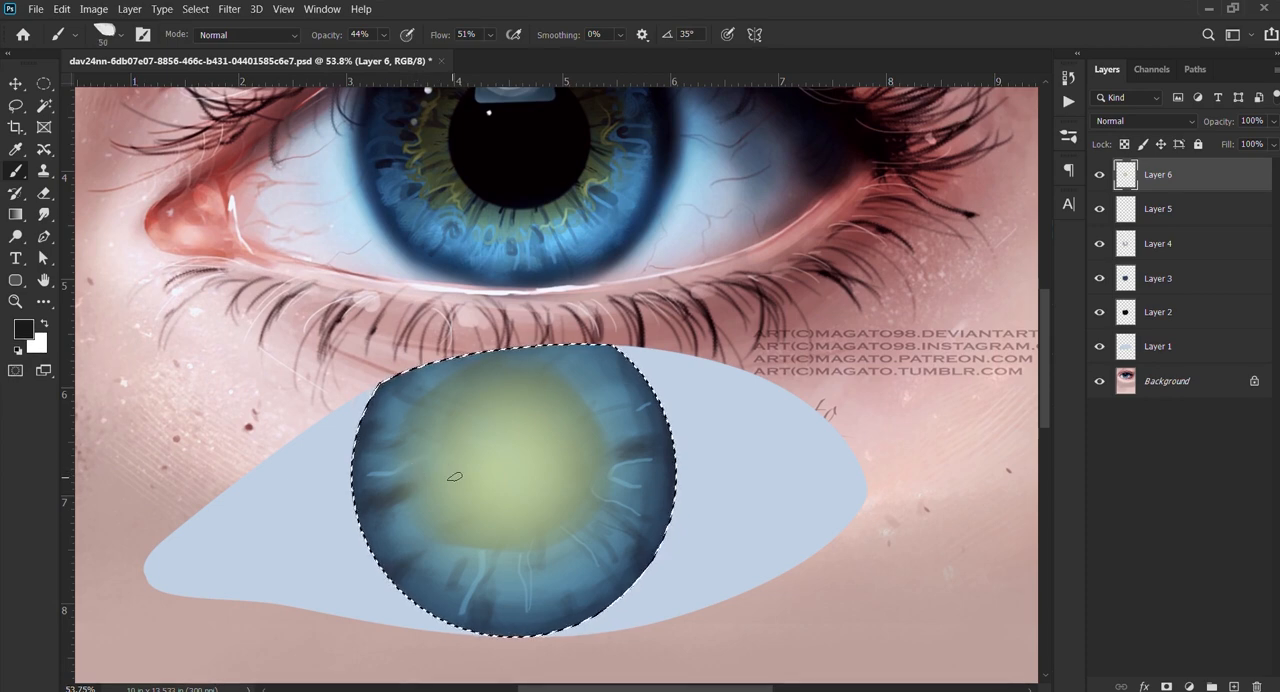
{"action": "key", "text": "3"}
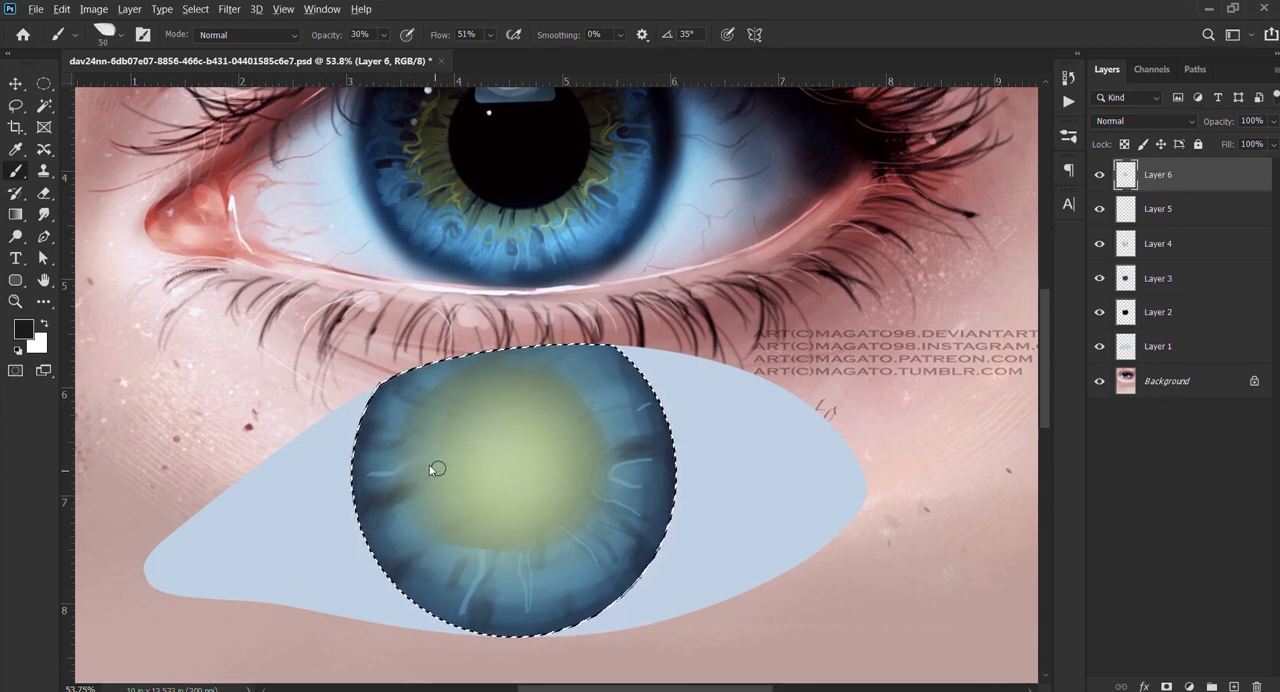
{"action": "left_click_drag", "start_coordinate": [430, 470], "coordinate": [428, 465]}
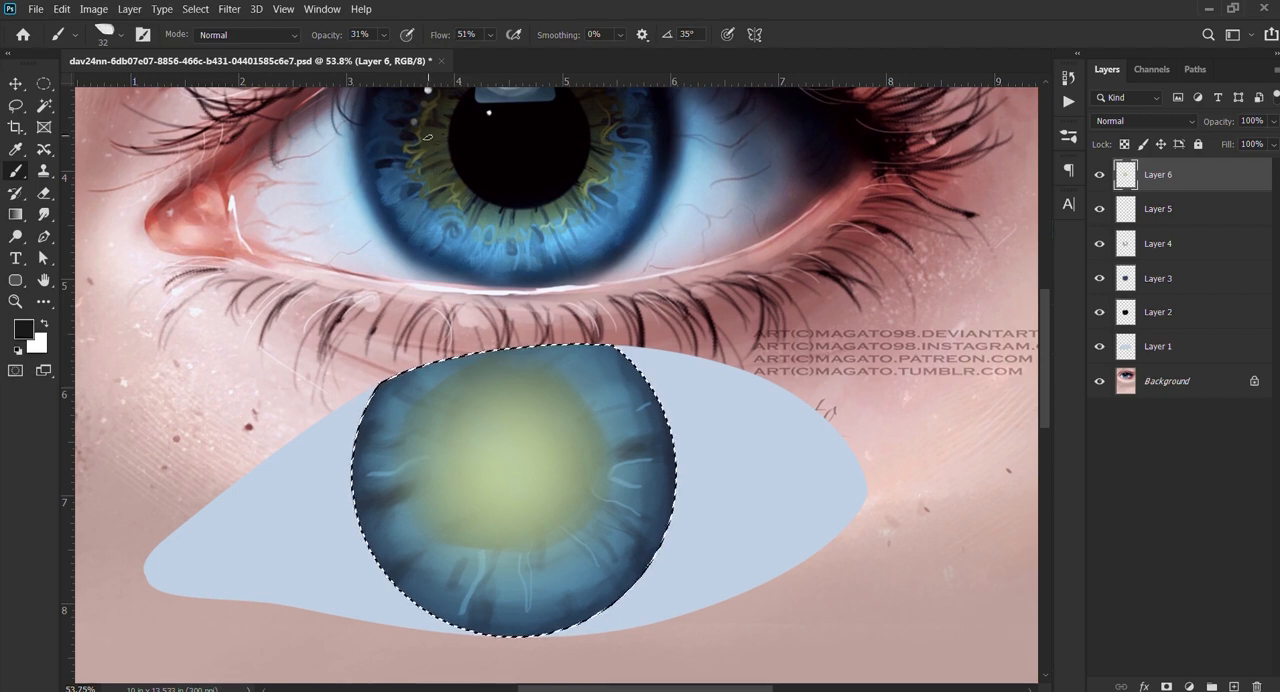
{"action": "left_click_drag", "start_coordinate": [416, 468], "coordinate": [438, 466]}
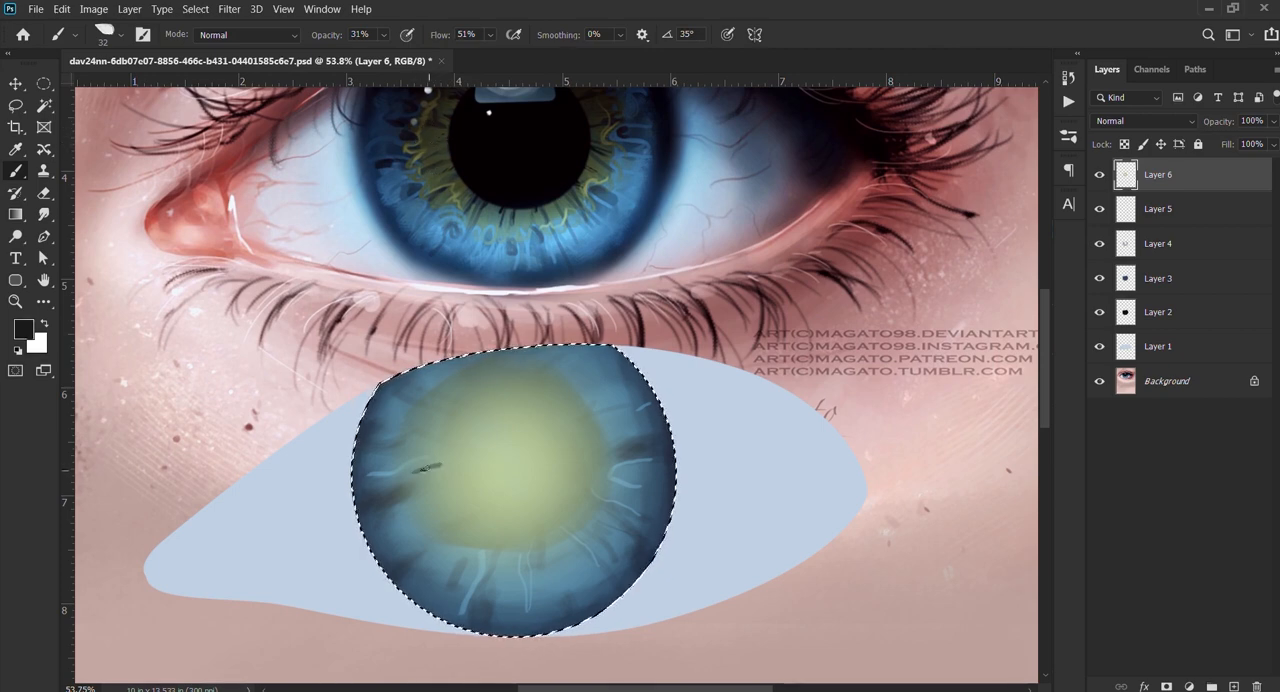
Step: Add faint dark radial streaks along the lower and right edges of the green centre at 10% opacity, with a 10 to 25 px brush
{"action": "key", "text": "1"}
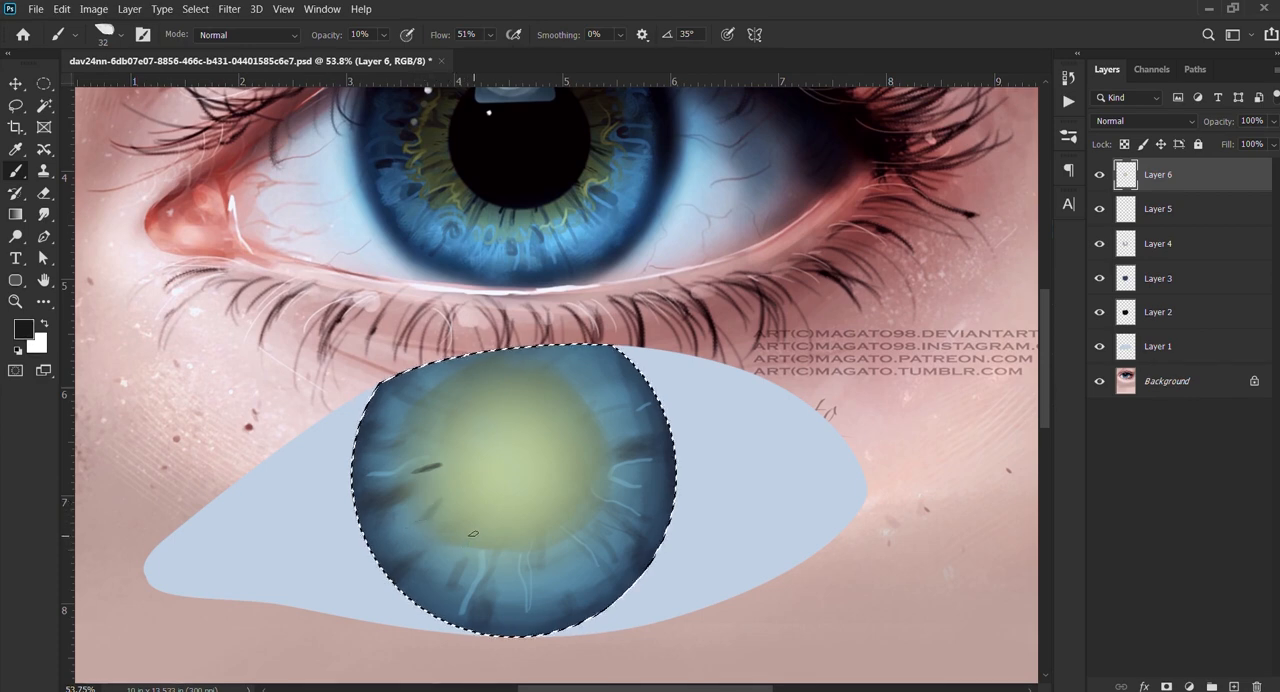
{"action": "key", "text": "bracketleft"}
{"action": "key", "text": "bracketleft"}
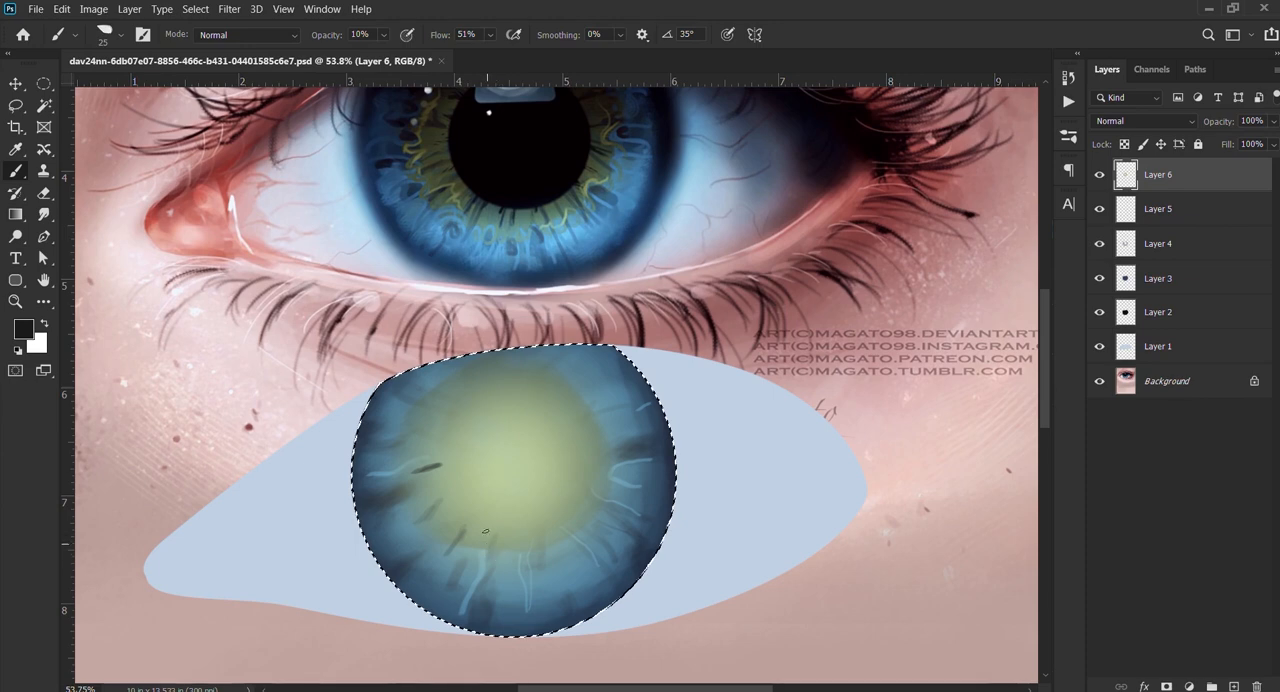
{"action": "key", "text": "bracketleft"}
{"action": "key", "text": "bracketleft"}
{"action": "key", "text": "bracketleft"}
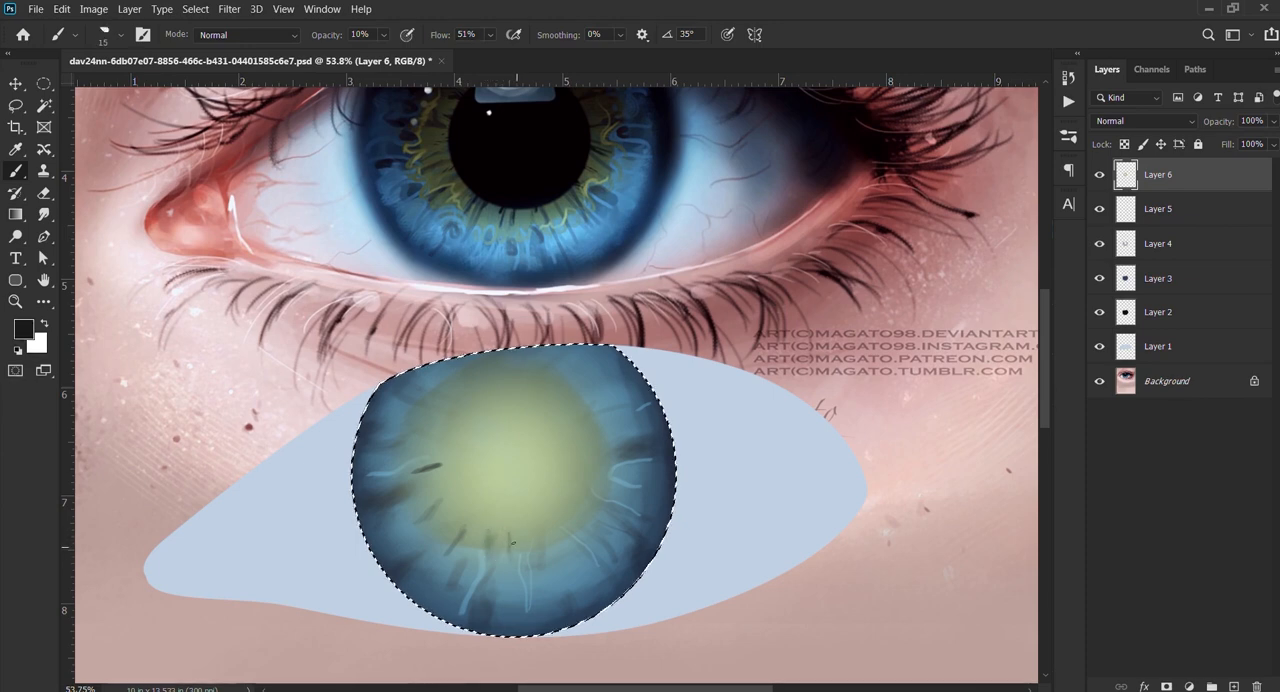
{"action": "key", "text": "bracketright"}
{"action": "key", "text": "bracketleft"}
{"action": "key", "text": "bracketleft"}
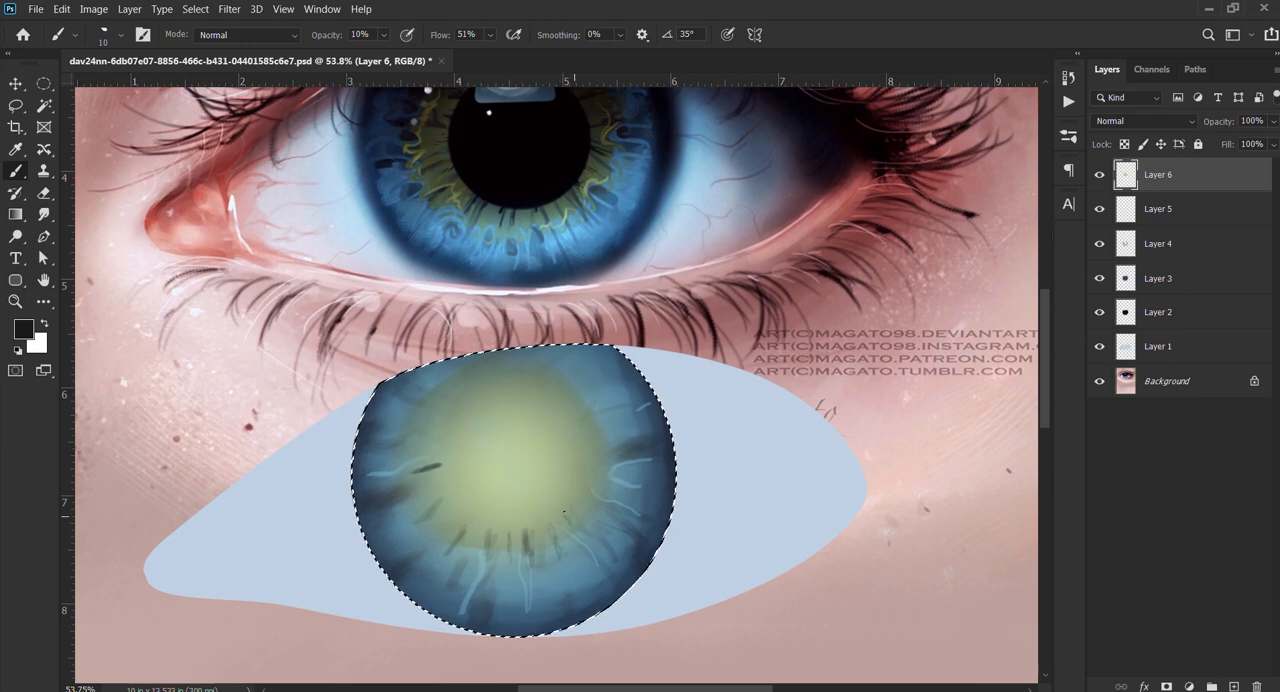
{"action": "key", "text": "bracketright"}
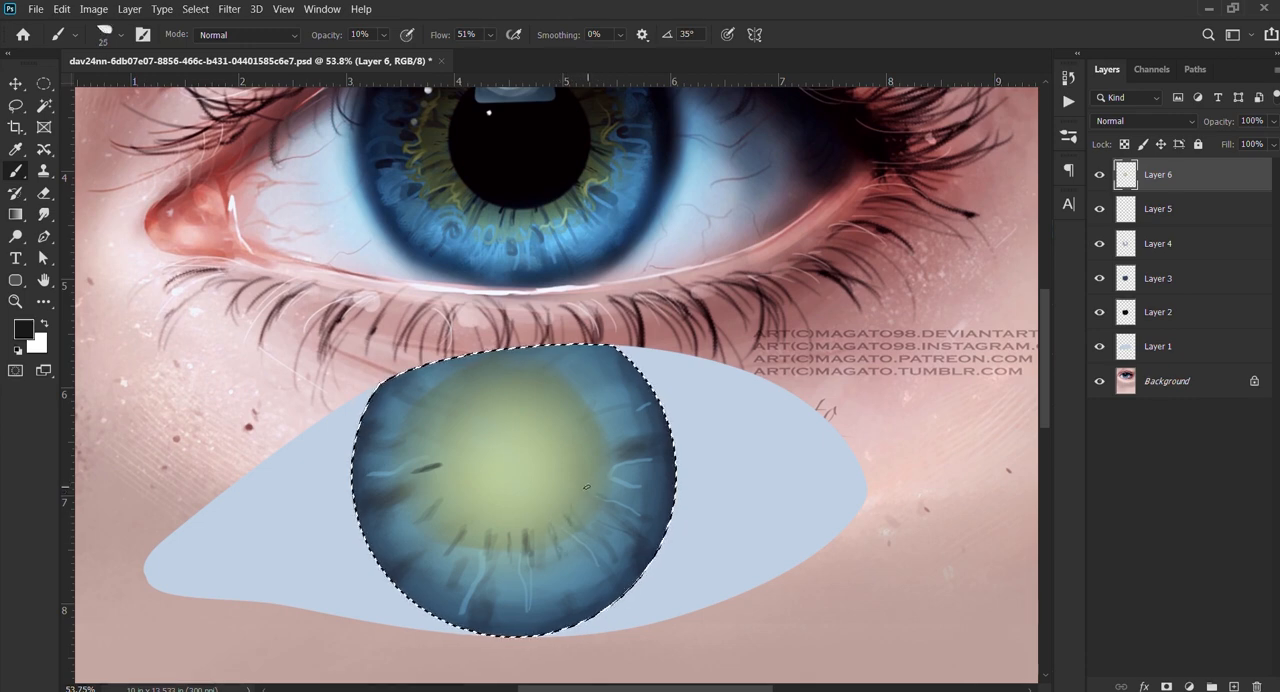
{"action": "left_click_drag", "start_coordinate": [603, 496], "coordinate": [613, 500]}
Step: Paint bolder dark radial streaks around the green centre with the 25 px brush at 43% opacity
{"action": "key", "text": "4"}
{"action": "key", "text": "3"}
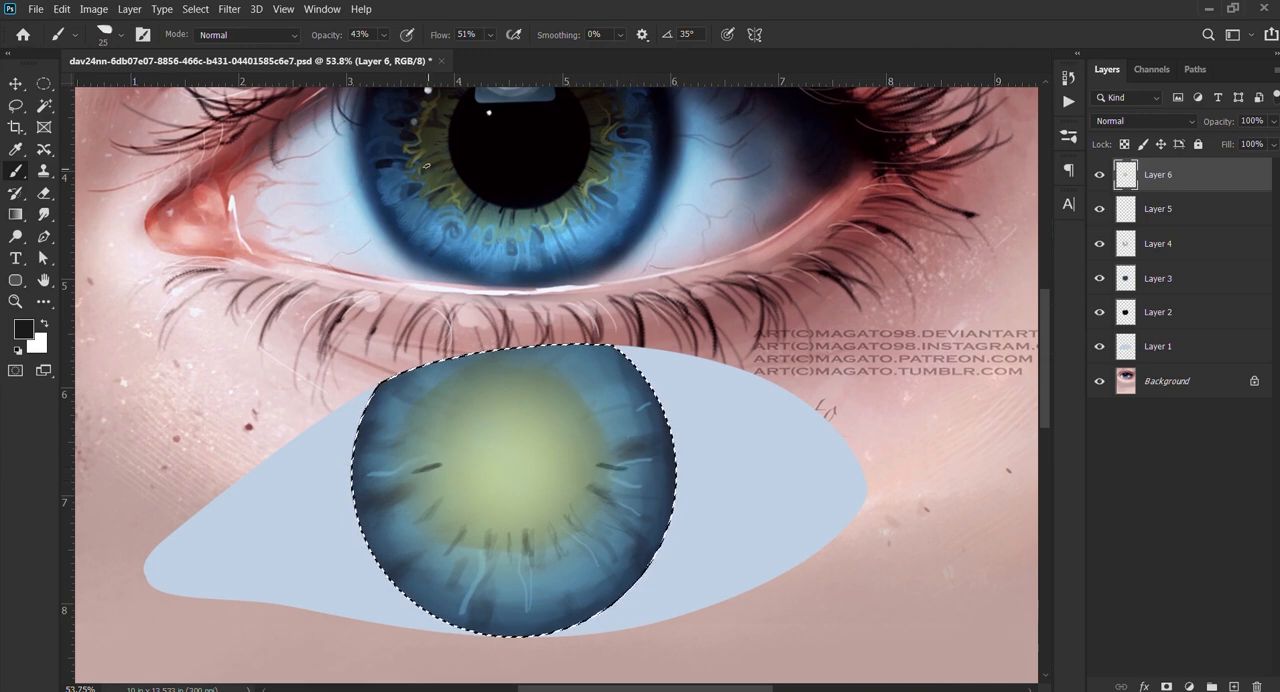
{"action": "left_click_drag", "start_coordinate": [424, 505], "coordinate": [455, 490]}
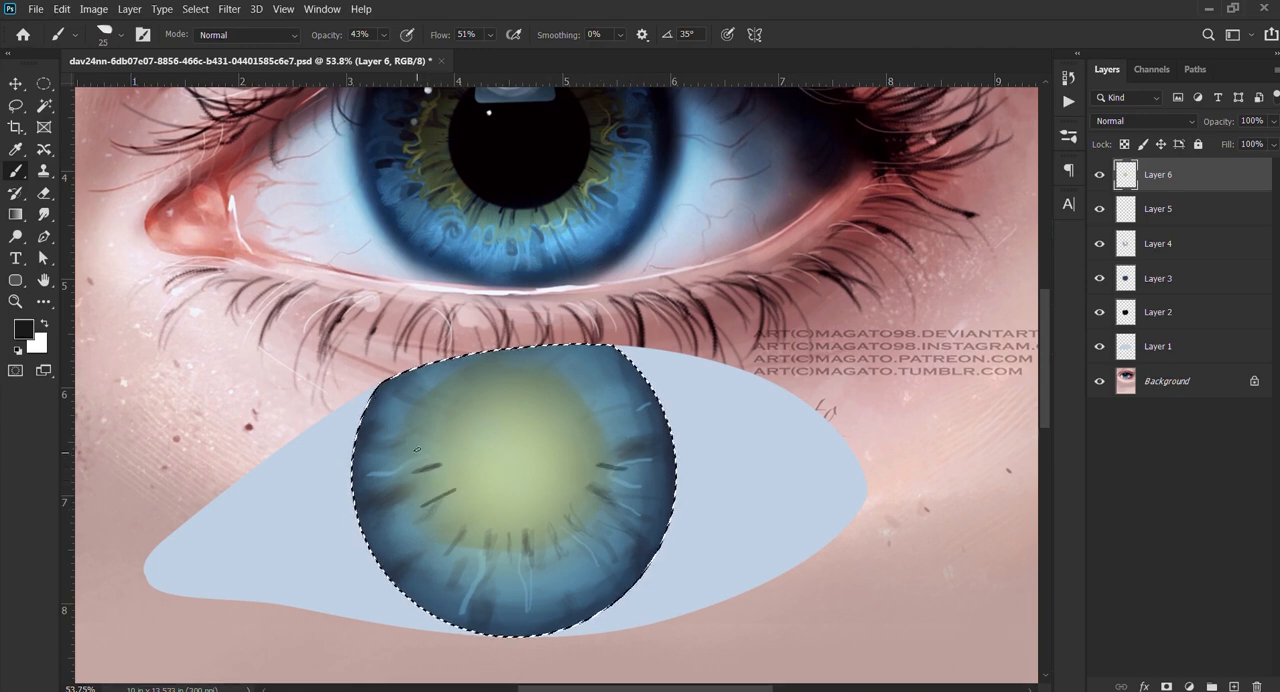
{"action": "left_click_drag", "start_coordinate": [420, 453], "coordinate": [465, 466]}
{"action": "key", "text": "ctrl+z"}
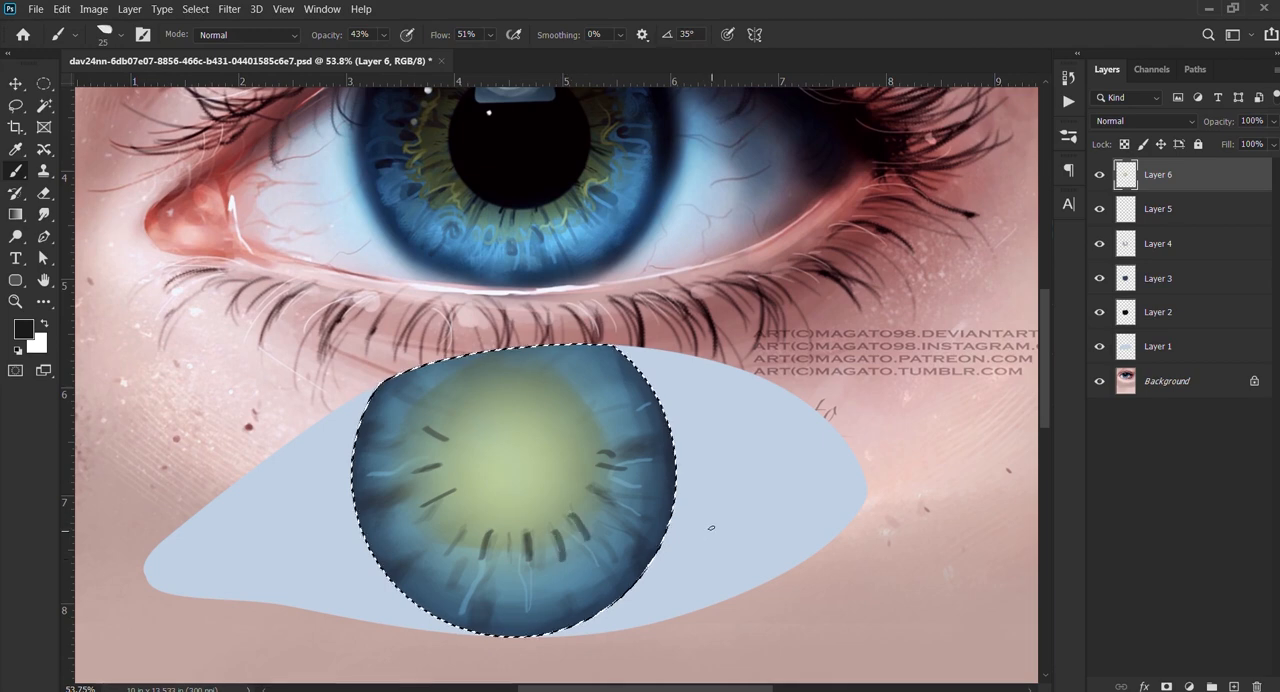
Step: Add two new layers and paint a solid black round pupil over the iris centre with a hard brush of about 451 px at 100% opacity
{"action": "left_click", "coordinate": [1232, 686]}
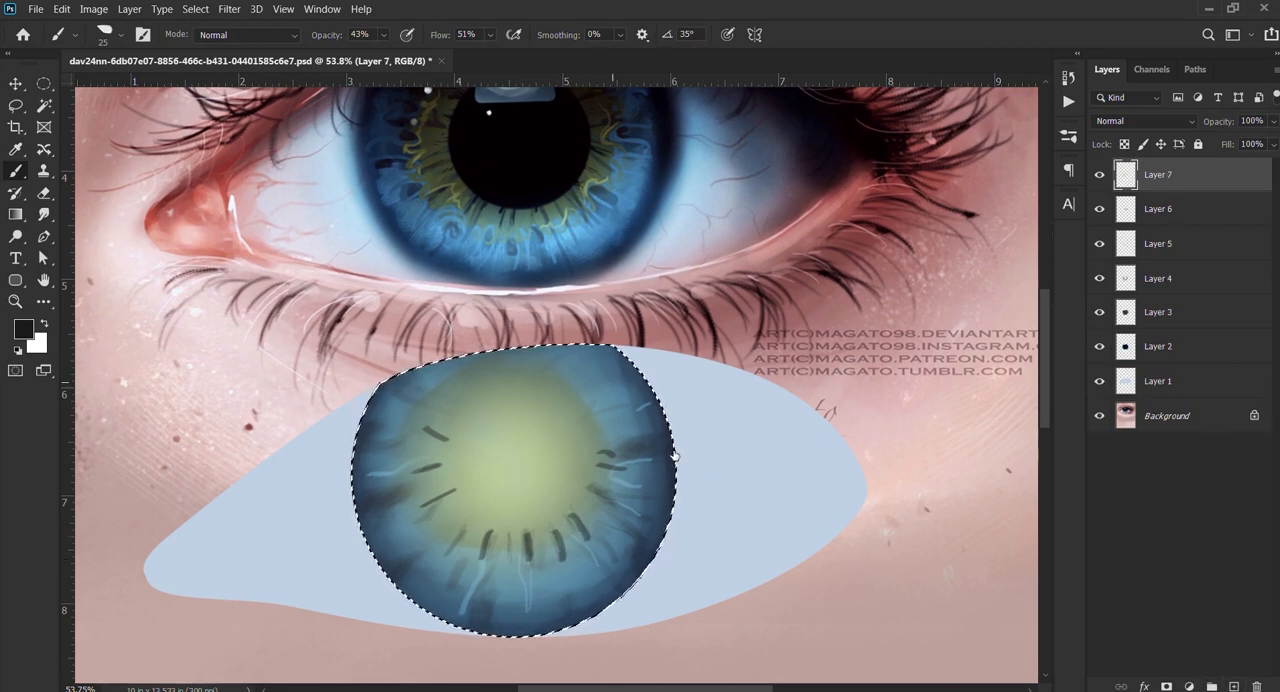
{"action": "mouse_move", "coordinate": [363, 503]}
{"action": "left_mouse_down"}
{"action": "mouse_move", "coordinate": [478, 469]}
{"action": "mouse_move", "coordinate": [458, 462]}
{"action": "left_mouse_up"}
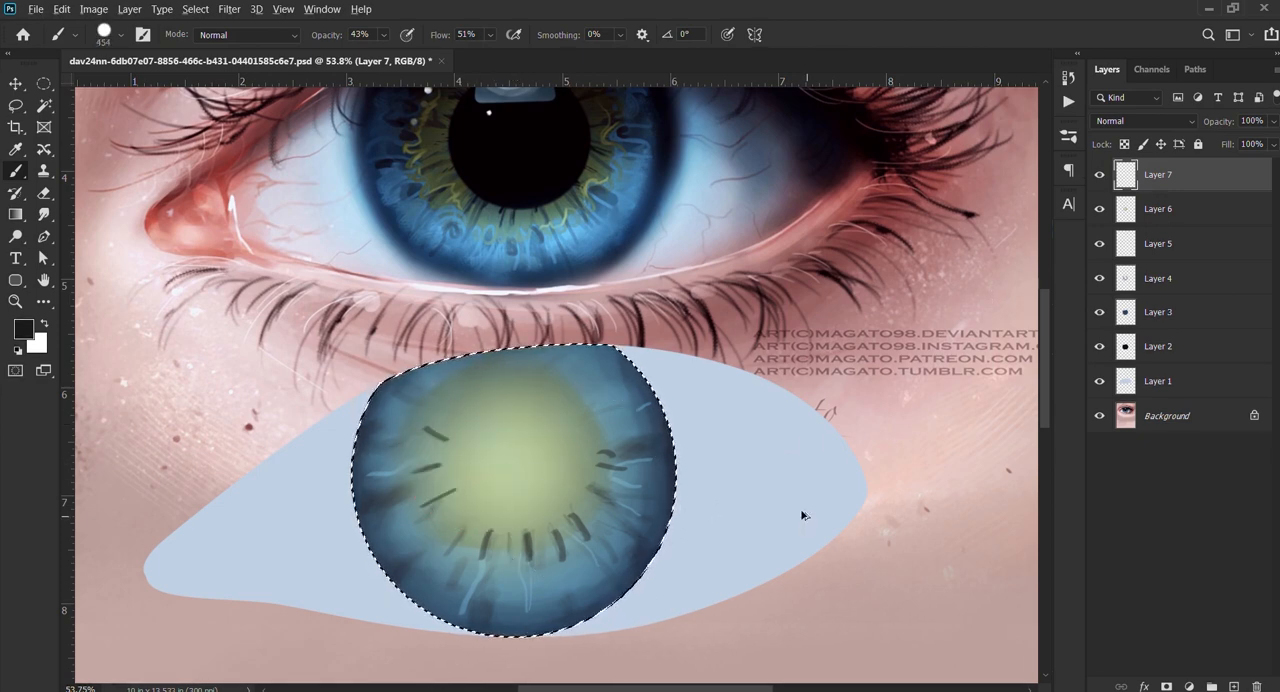
{"action": "key", "text": "ctrl+alt+shift+n"}
{"action": "key", "text": "0"}
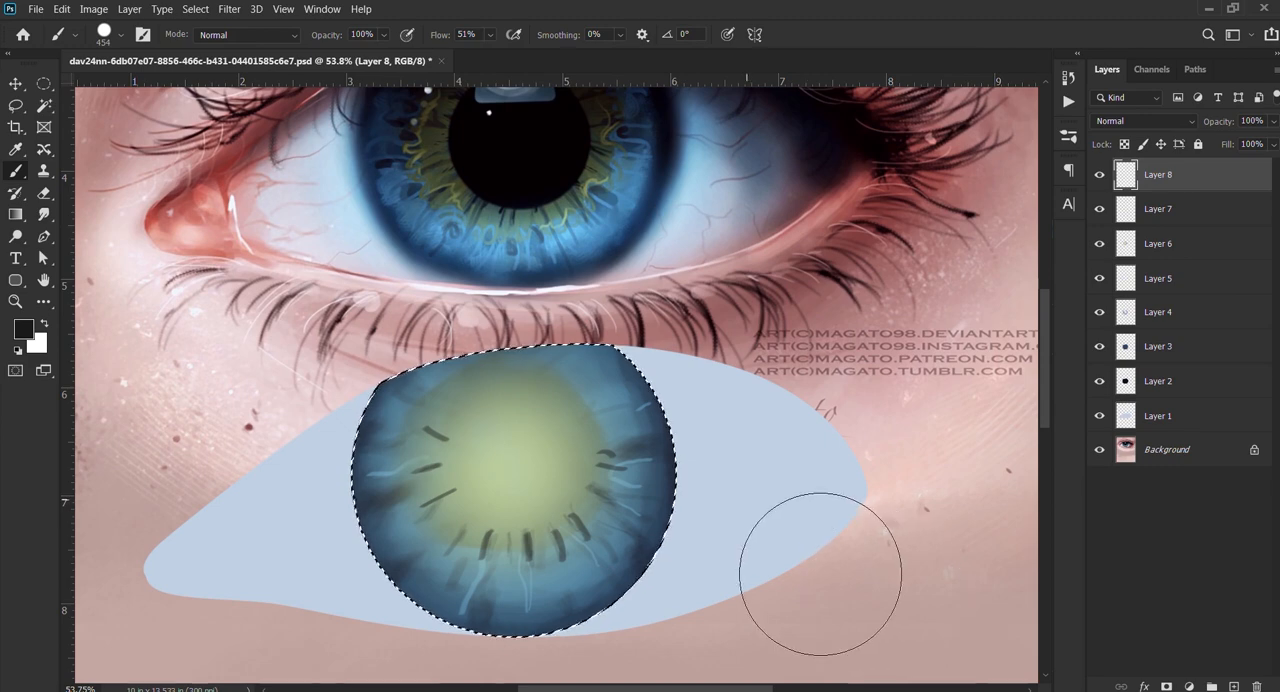
{"action": "mouse_move", "coordinate": [506, 424]}
{"action": "left_mouse_down"}
{"action": "mouse_move", "coordinate": [467, 440]}
{"action": "mouse_move", "coordinate": [532, 451]}
{"action": "mouse_move", "coordinate": [569, 441]}
{"action": "mouse_move", "coordinate": [502, 451]}
{"action": "left_mouse_up"}
{"action": "left_click", "coordinate": [515, 459]}
{"action": "left_click", "coordinate": [515, 459]}
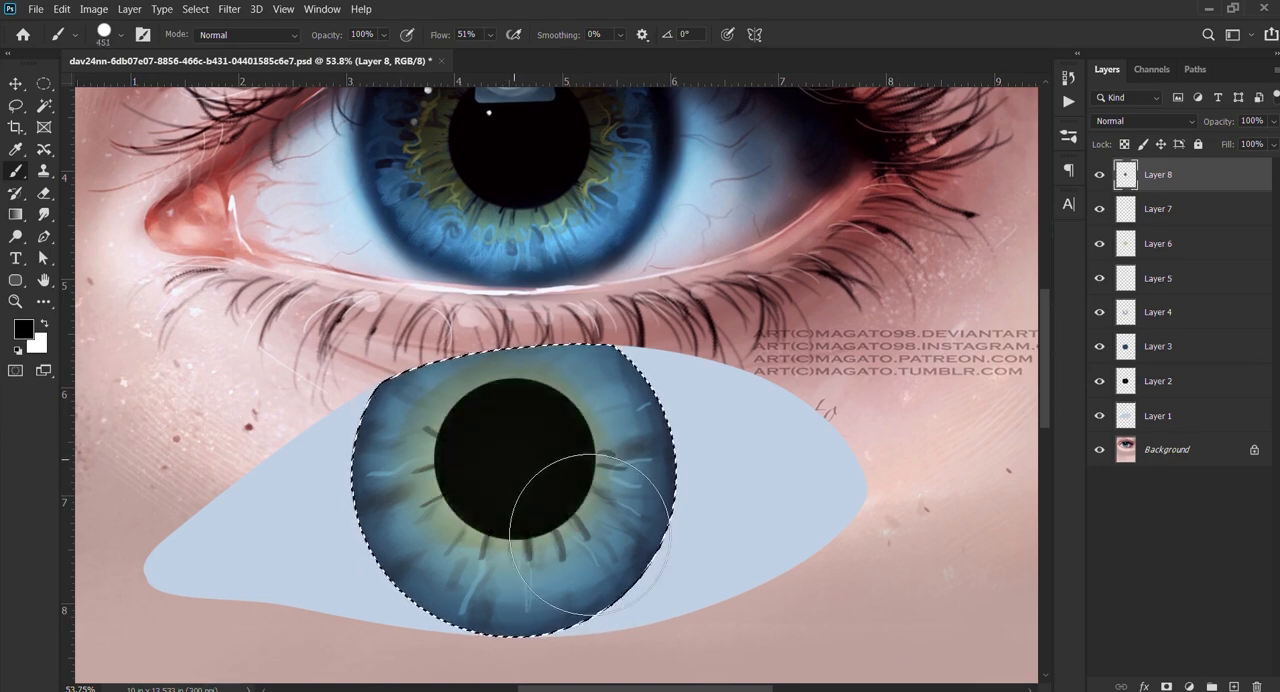
{"action": "scroll", "coordinate": [520, 125], "scroll_direction": "up", "scroll_amount": 8}
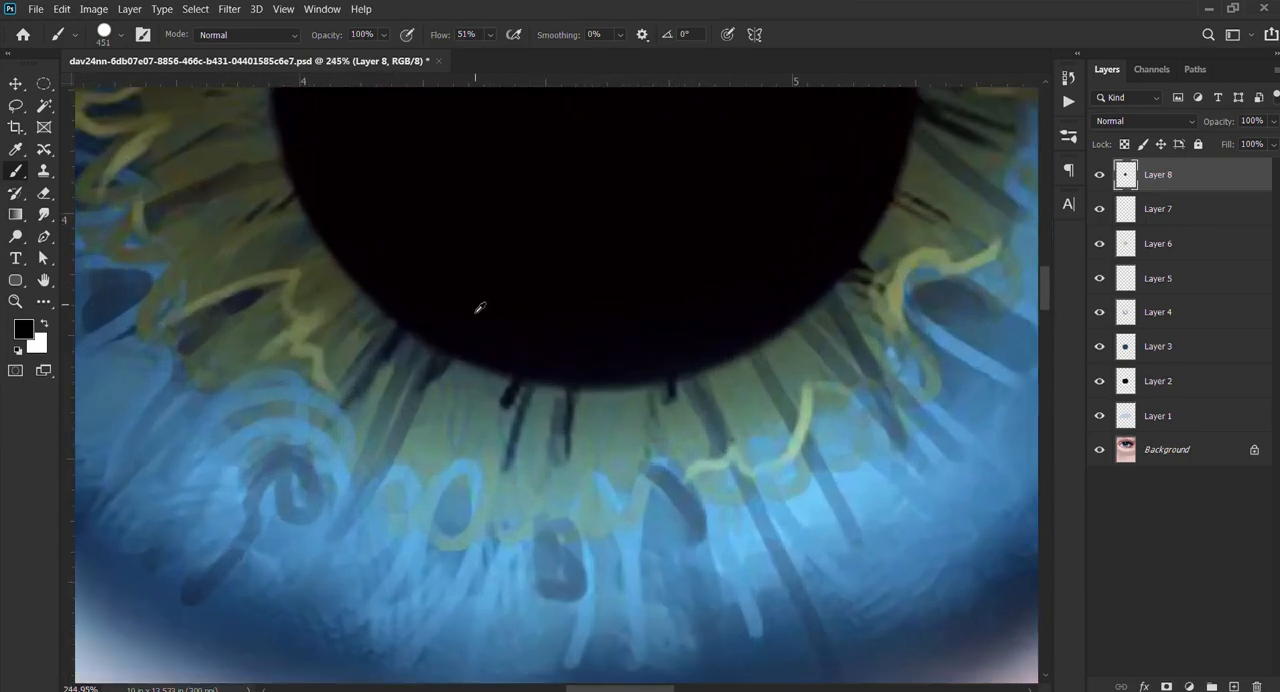
Step: Undo the hard-edged black pupil painted over the iris centre
{"action": "scroll", "coordinate": [479, 308], "scroll_direction": "down", "scroll_amount": 8}
{"action": "scroll", "coordinate": [500, 312], "scroll_direction": "down", "scroll_amount": 3}
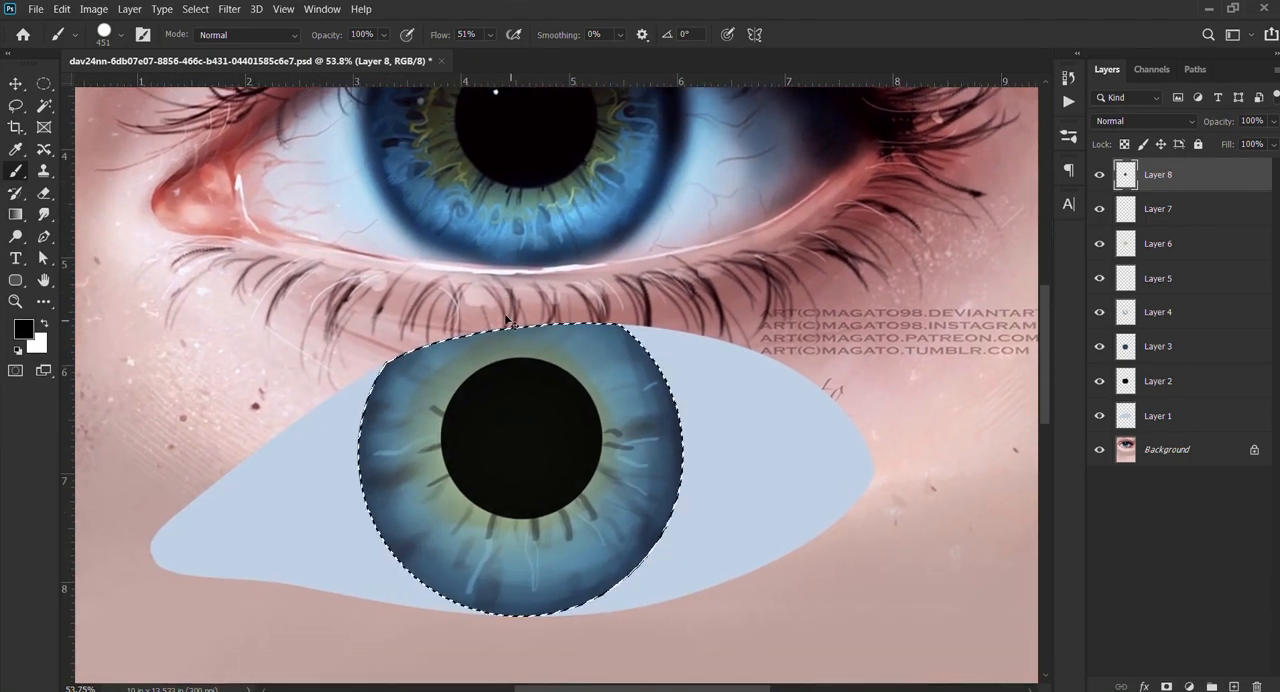
{"action": "key", "text": "ctrl+z"}
{"action": "key", "text": "ctrl+z"}
{"action": "key", "text": "ctrl+z"}
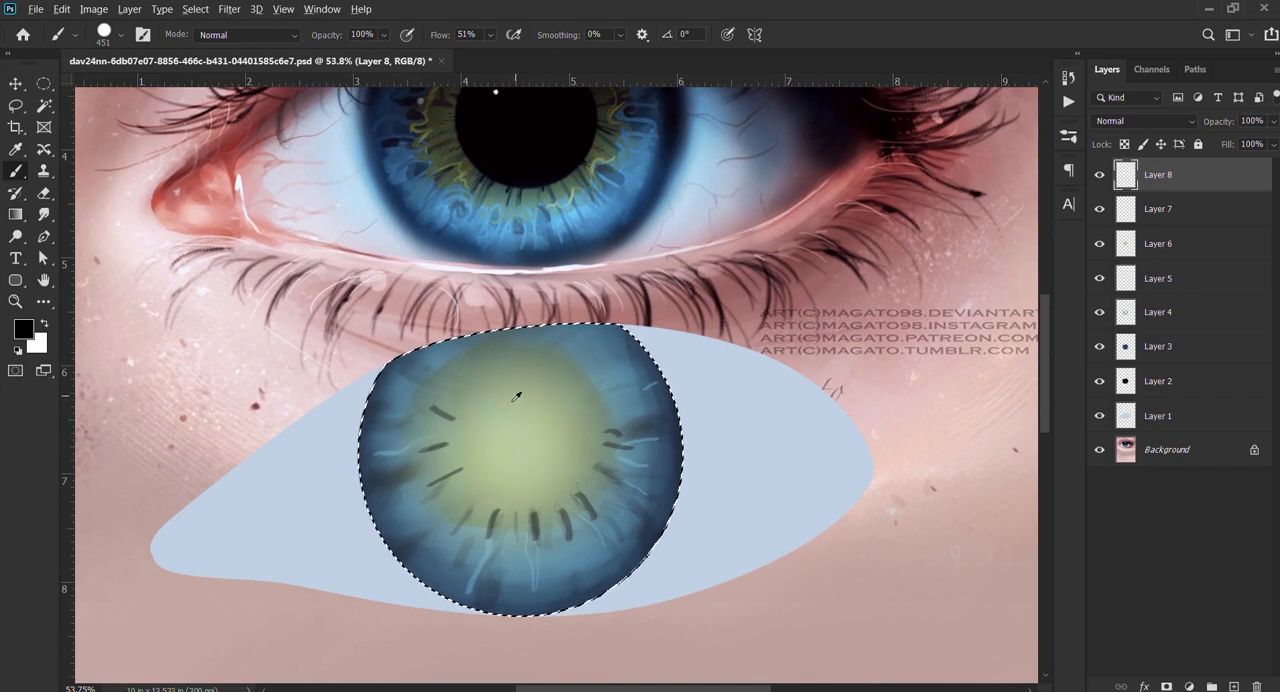
Step: Paint a black pupil with softer edges over the iris centre, using a 463 px brush at 100% opacity
{"action": "right_click", "coordinate": [518, 396], "text": "alt"}
{"action": "right_click", "coordinate": [512, 397], "text": "alt"}
{"action": "mouse_move", "coordinate": [512, 397]}
{"action": "left_mouse_down"}
{"action": "mouse_move", "coordinate": [514, 431]}
{"action": "mouse_move", "coordinate": [524, 327]}
{"action": "left_mouse_up"}
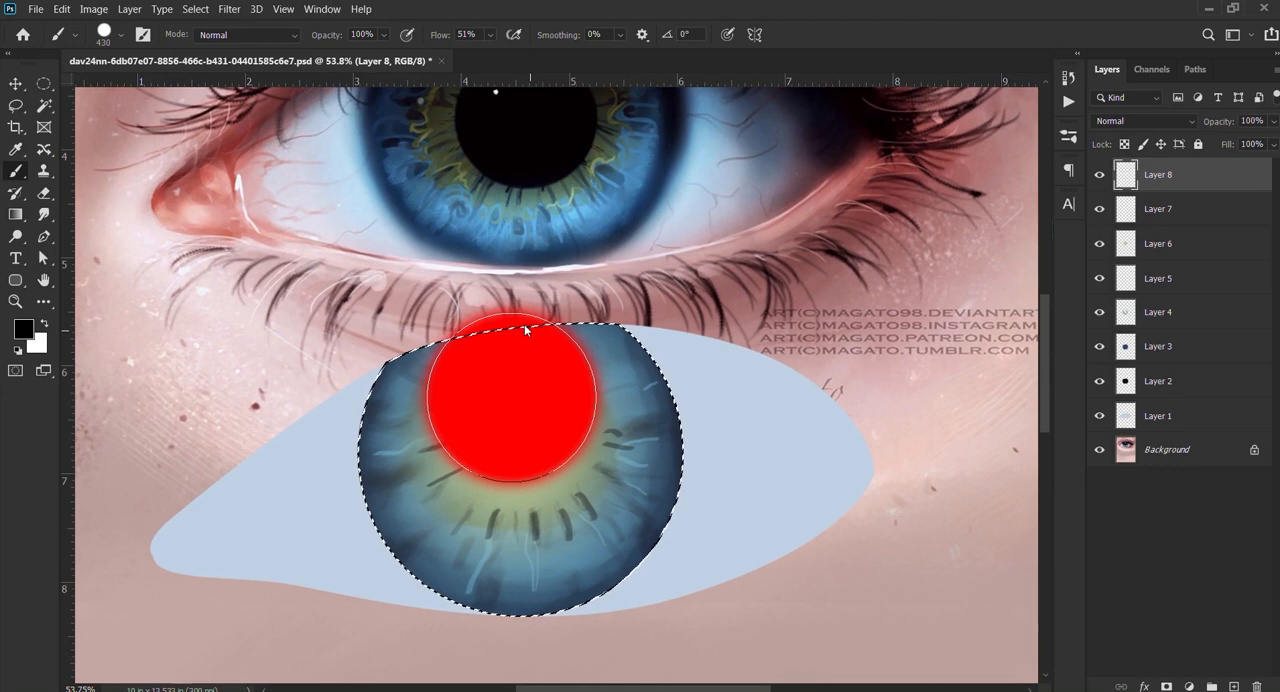
{"action": "left_click_drag", "start_coordinate": [525, 328], "coordinate": [520, 340]}
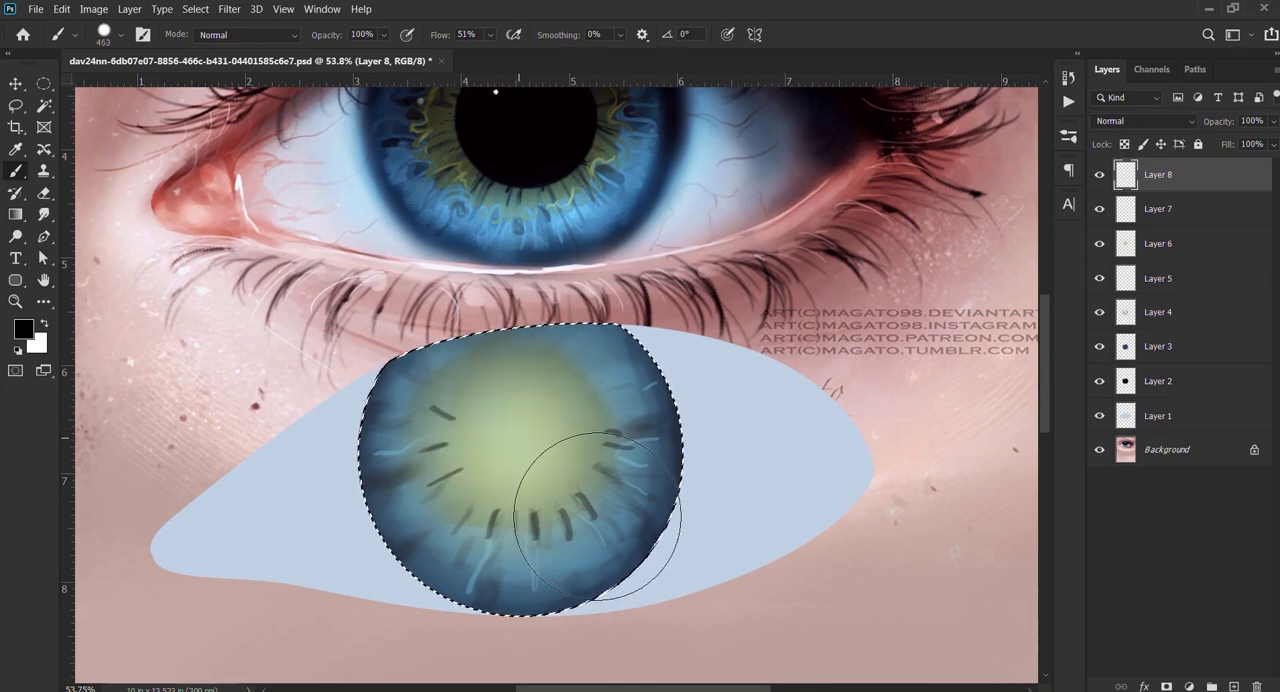
{"action": "left_click", "coordinate": [518, 438]}
{"action": "left_click", "coordinate": [518, 438]}
{"action": "left_click", "coordinate": [518, 438]}
{"action": "left_click", "coordinate": [518, 438]}
{"action": "left_click", "coordinate": [518, 438]}
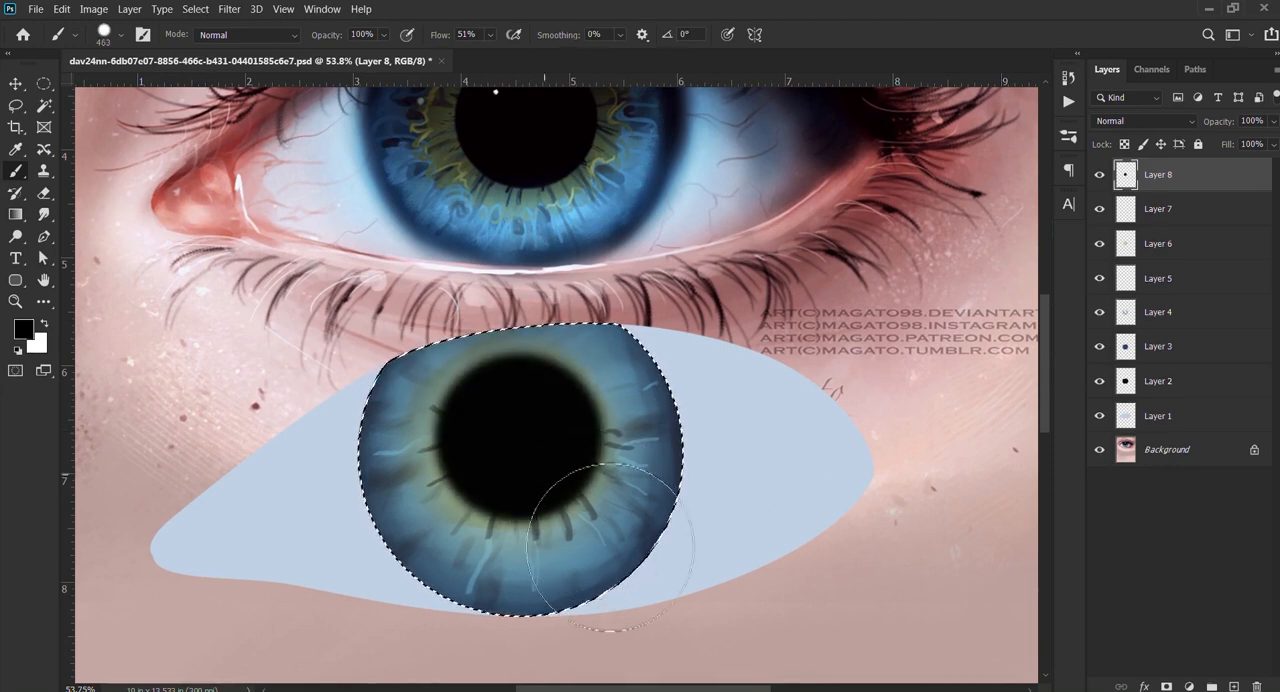
{"action": "scroll", "coordinate": [498, 464], "scroll_direction": "down", "scroll_amount": 5}
{"action": "scroll", "coordinate": [540, 474], "scroll_direction": "up", "scroll_amount": 3}
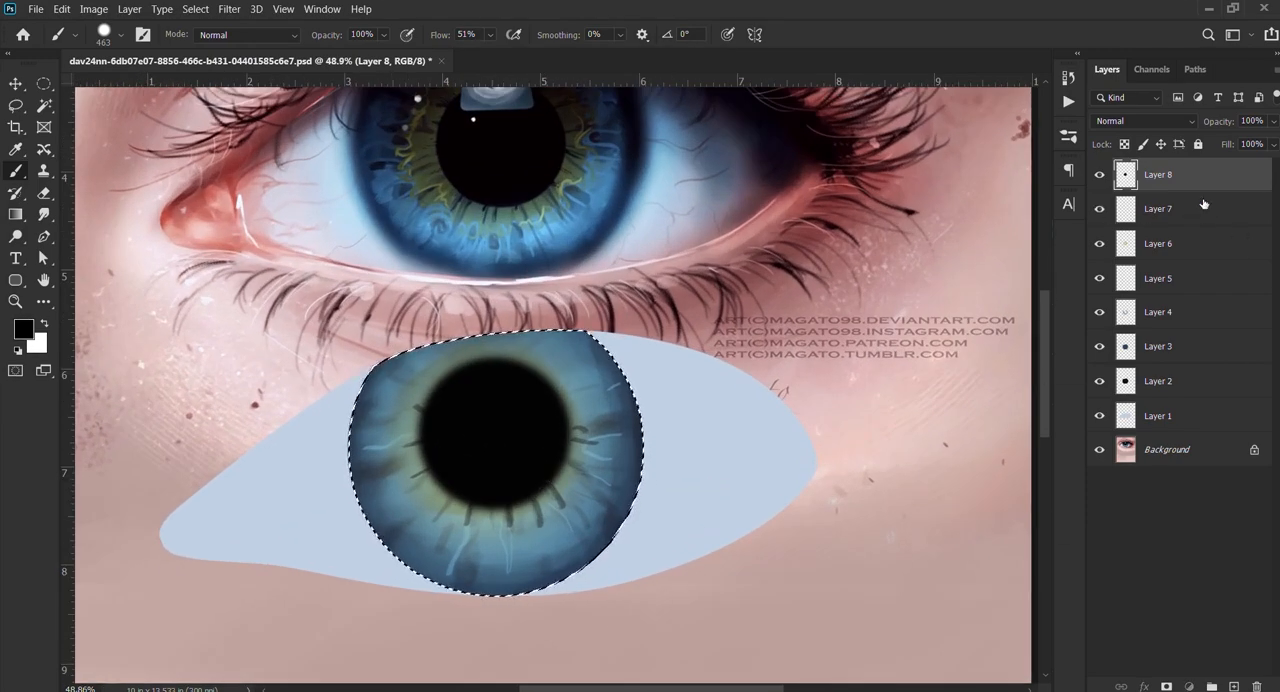
Step: On Layer 7, paint a soft yellow-green glow around the pupil's left and lower edges, using a colour sampled from the reference and a 215 px brush
{"action": "left_click", "coordinate": [1165, 209]}
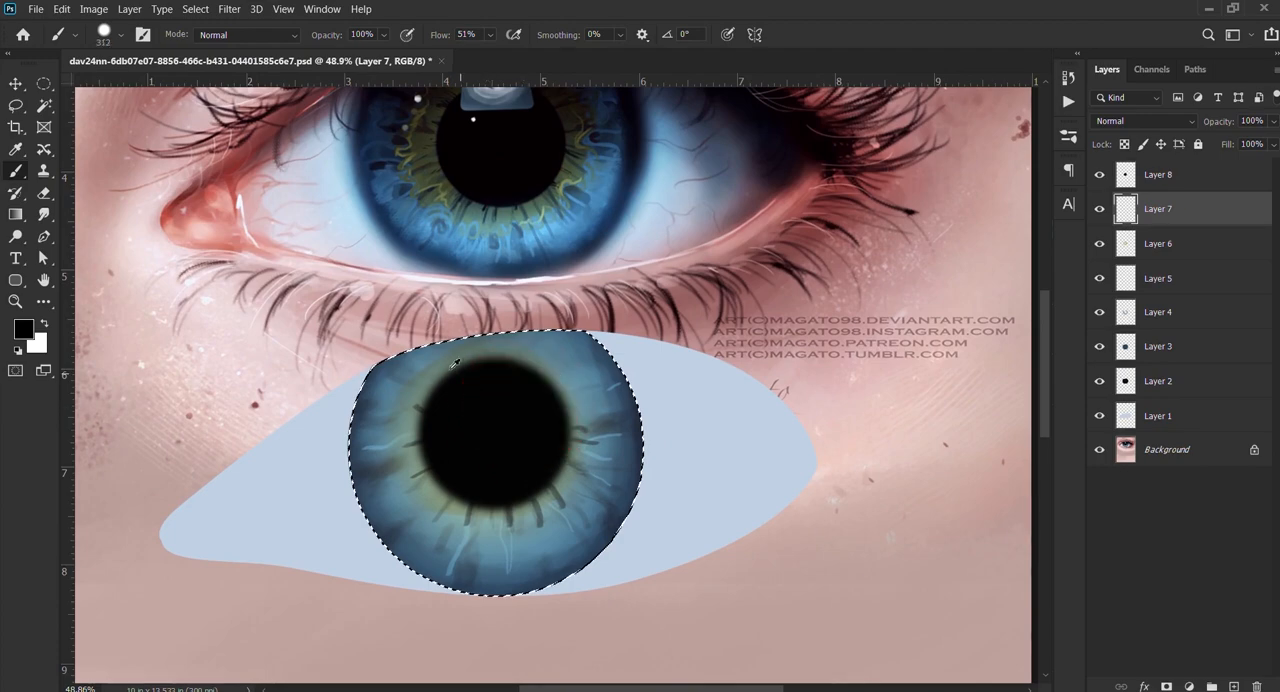
{"action": "scroll", "coordinate": [494, 400], "scroll_direction": "up", "scroll_amount": 1}
{"action": "left_click_drag", "start_coordinate": [722, 238], "coordinate": [664, 229]}
{"action": "scroll", "coordinate": [485, 188], "scroll_direction": "up", "scroll_amount": 9}
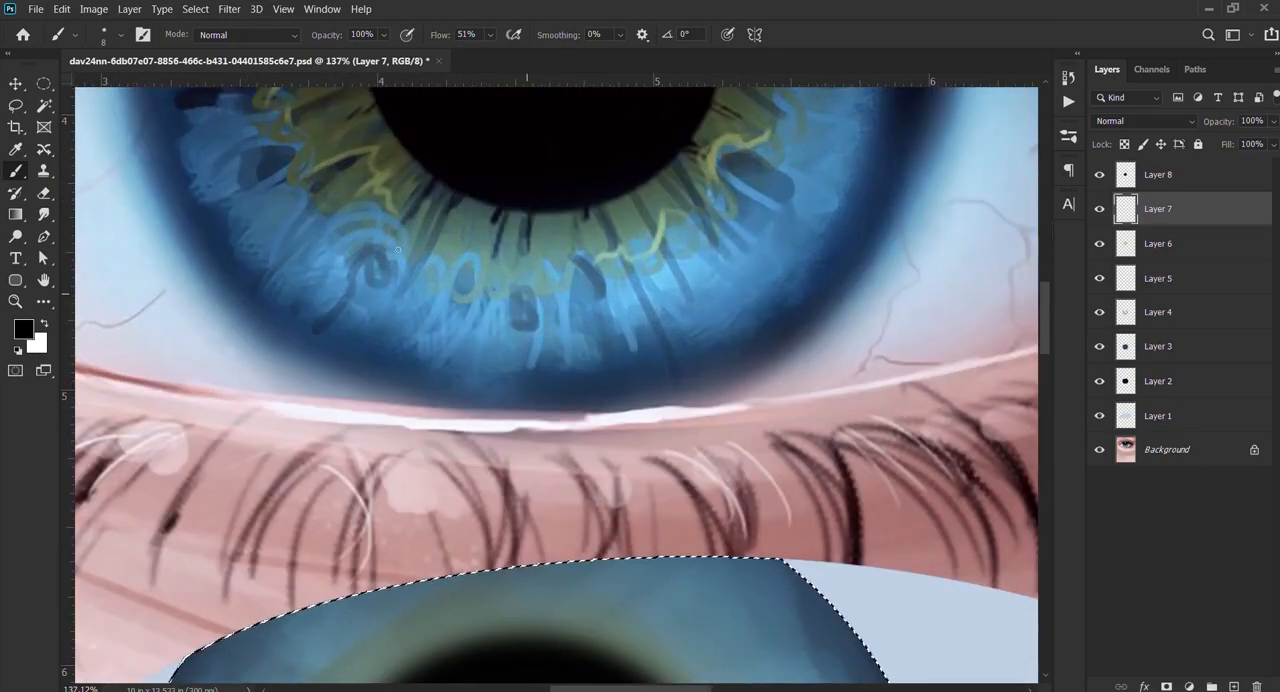
{"action": "left_click_drag", "start_coordinate": [620, 278], "coordinate": [596, 274]}
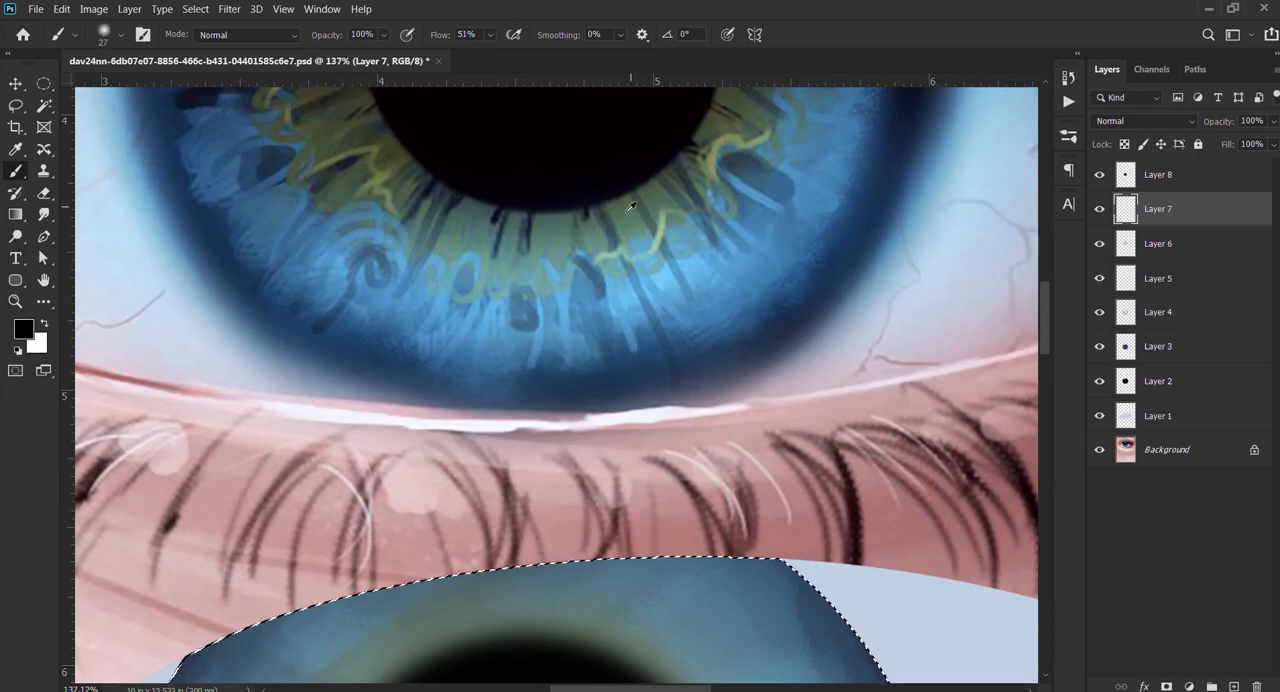
{"action": "left_click", "coordinate": [623, 215], "text": "alt"}
{"action": "scroll", "coordinate": [634, 226], "scroll_direction": "down", "scroll_amount": 5}
{"action": "left_click_drag", "start_coordinate": [517, 549], "coordinate": [608, 284]}
{"action": "mouse_move", "coordinate": [655, 435]}
{"action": "left_mouse_down"}
{"action": "mouse_move", "coordinate": [620, 443]}
{"action": "mouse_move", "coordinate": [677, 485]}
{"action": "mouse_move", "coordinate": [651, 514]}
{"action": "left_mouse_up"}
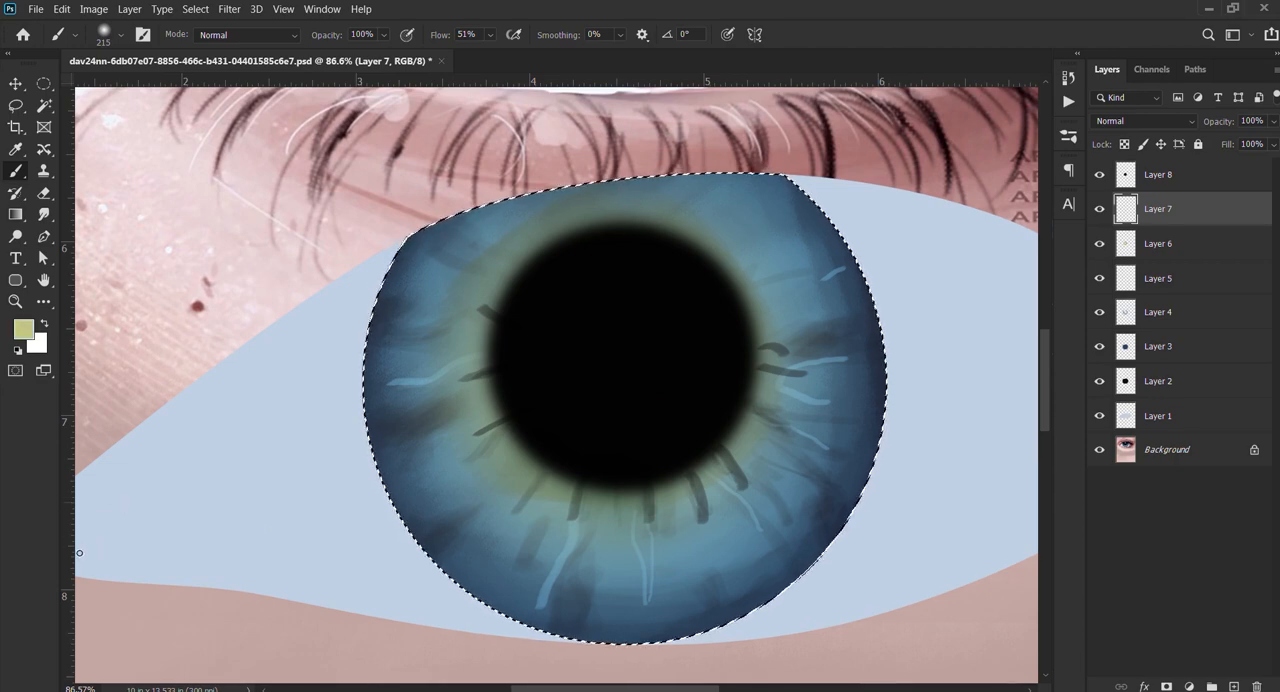
{"action": "mouse_move", "coordinate": [430, 540]}
{"action": "left_mouse_down"}
{"action": "mouse_move", "coordinate": [534, 437]}
{"action": "mouse_move", "coordinate": [563, 320]}
{"action": "mouse_move", "coordinate": [500, 430]}
{"action": "mouse_move", "coordinate": [704, 547]}
{"action": "left_mouse_up"}
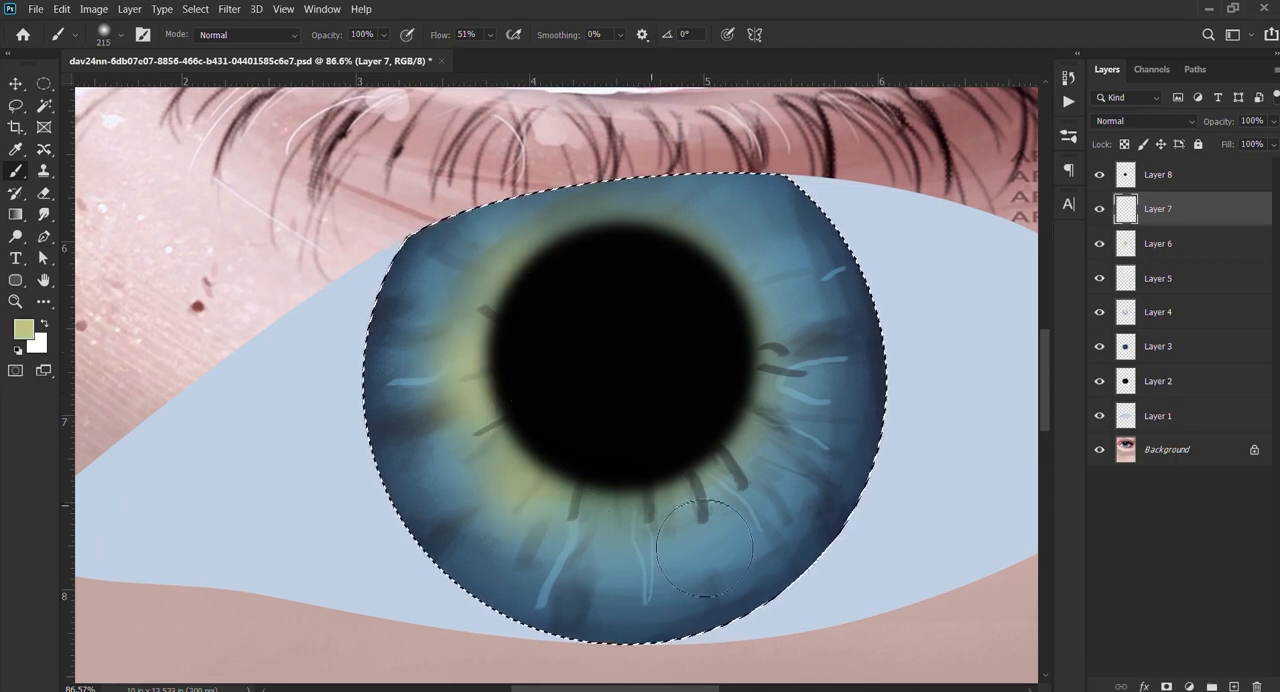
{"action": "scroll", "coordinate": [704, 547], "scroll_direction": "down", "scroll_amount": 5}
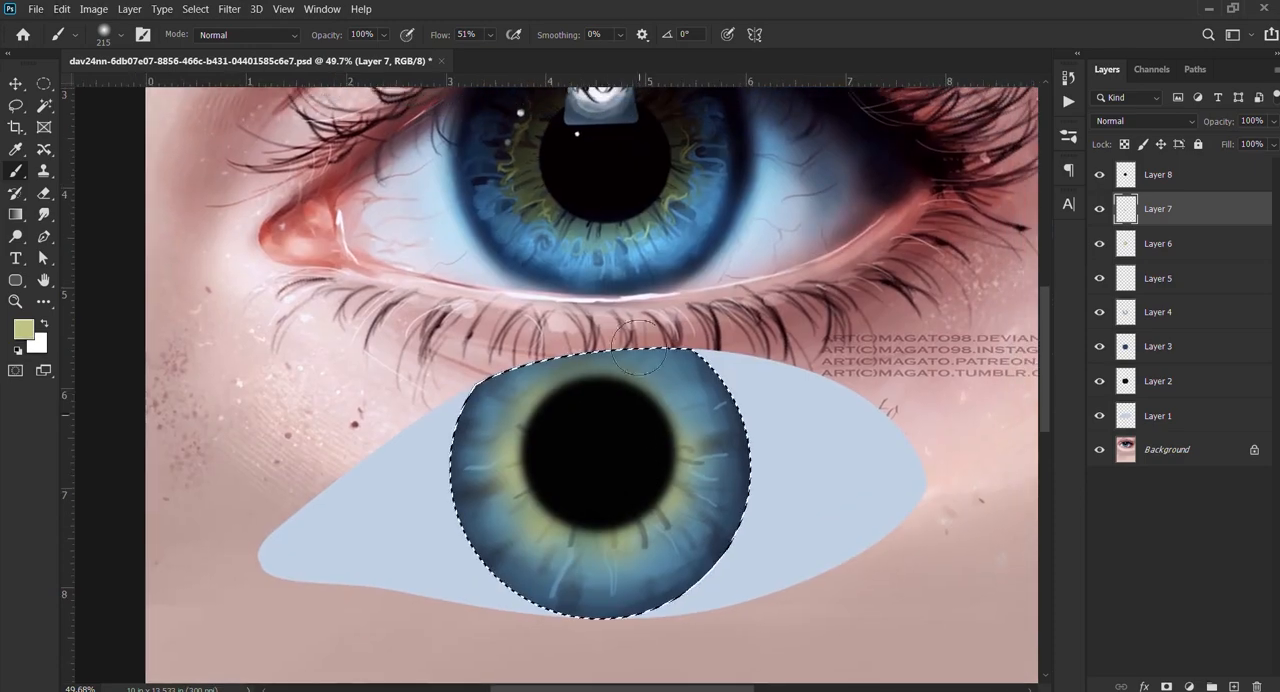
Step: Sample black from the reference pupil and try a thin wavy streak below the painted pupil with a 7 px brush at 100% opacity
{"action": "scroll", "coordinate": [608, 322], "scroll_direction": "up", "scroll_amount": 3}
{"action": "scroll", "coordinate": [533, 330], "scroll_direction": "down", "scroll_amount": 2}
{"action": "left_click_drag", "start_coordinate": [520, 280], "coordinate": [489, 275]}
{"action": "left_click_drag", "start_coordinate": [531, 501], "coordinate": [514, 498]}
{"action": "left_click", "coordinate": [572, 195], "text": "alt"}
{"action": "scroll", "coordinate": [543, 566], "scroll_direction": "up", "scroll_amount": 6}
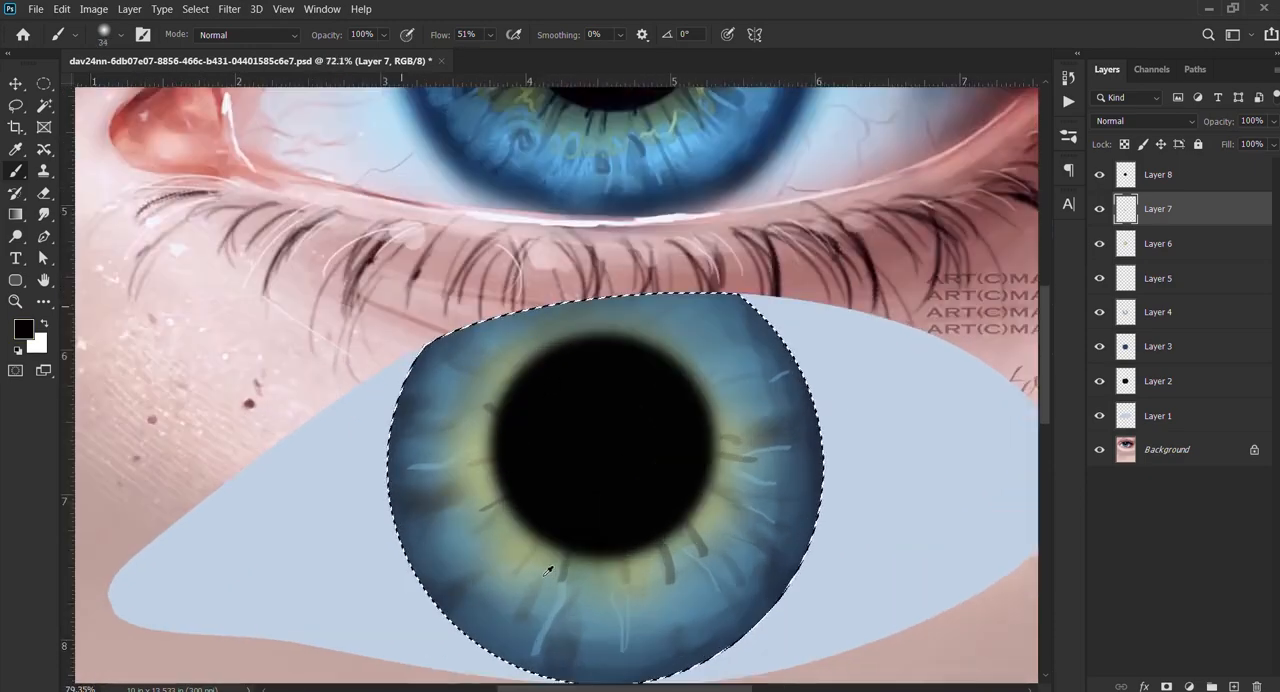
{"action": "left_click_drag", "start_coordinate": [559, 517], "coordinate": [557, 517]}
{"action": "mouse_move", "coordinate": [718, 584]}
{"action": "left_mouse_down"}
{"action": "mouse_move", "coordinate": [669, 406]}
{"action": "mouse_move", "coordinate": [650, 394]}
{"action": "left_mouse_up"}
{"action": "left_click_drag", "start_coordinate": [640, 350], "coordinate": [645, 495]}
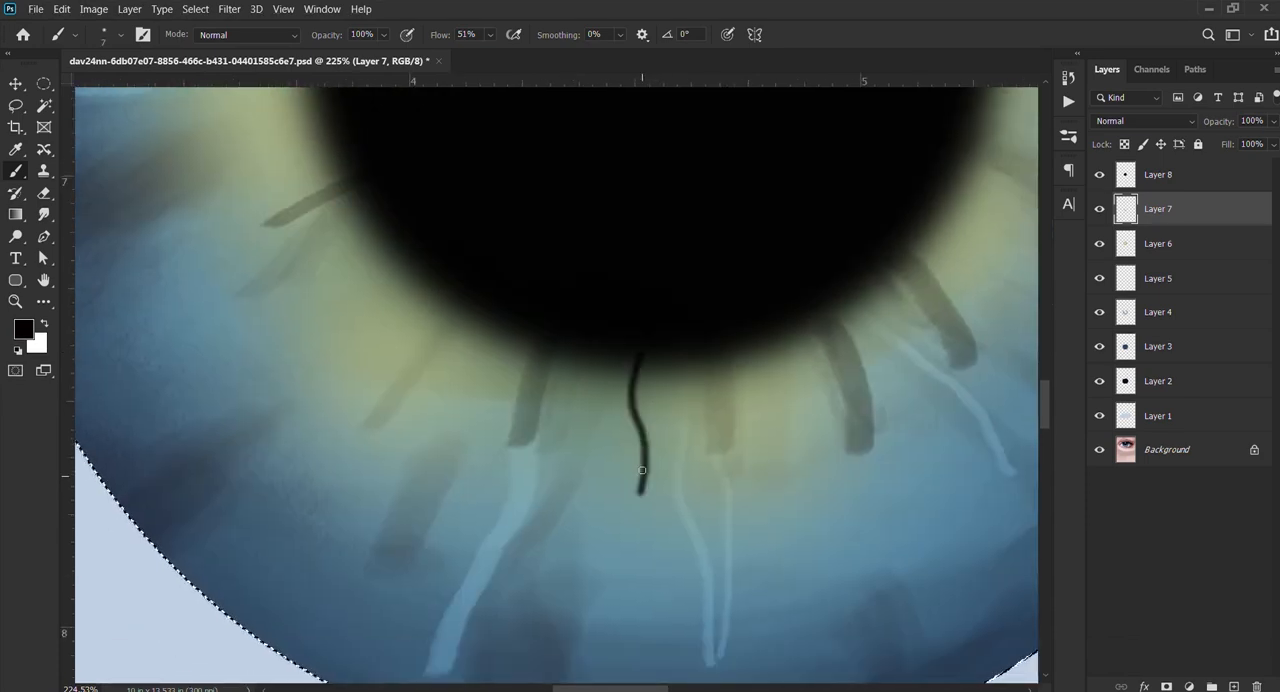
{"action": "key", "text": "ctrl+z"}
Step: Paint thin black radial streaks outward from the pupil's lower edge with a 10 px brush at 30% opacity
{"action": "key", "text": "3"}
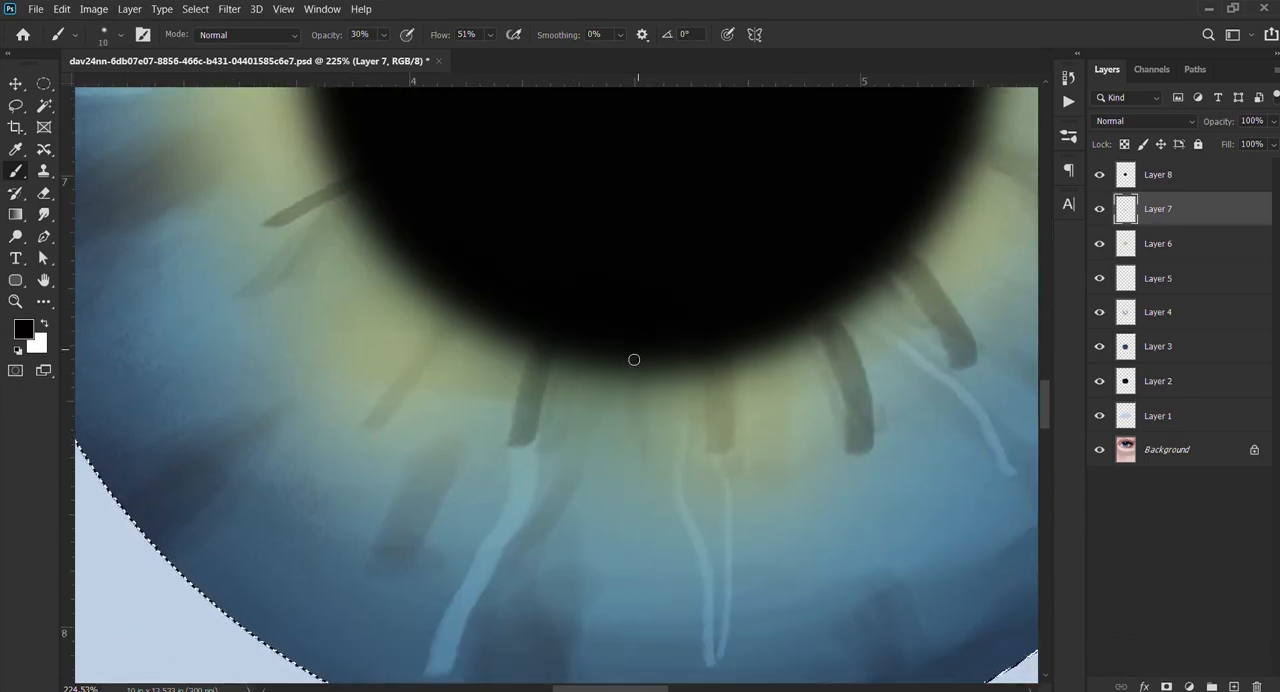
{"action": "left_click_drag", "start_coordinate": [634, 360], "coordinate": [605, 511]}
{"action": "scroll", "coordinate": [635, 441], "scroll_direction": "down", "scroll_amount": 5}
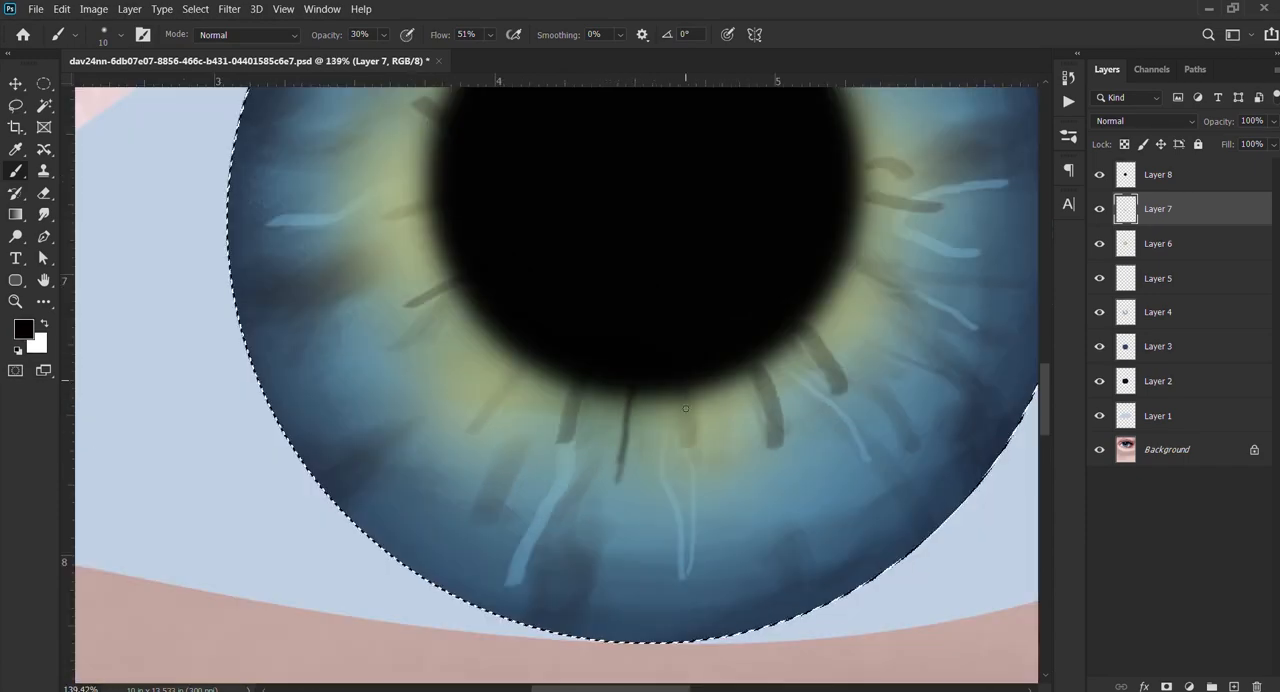
{"action": "left_click_drag", "start_coordinate": [818, 382], "coordinate": [640, 452]}
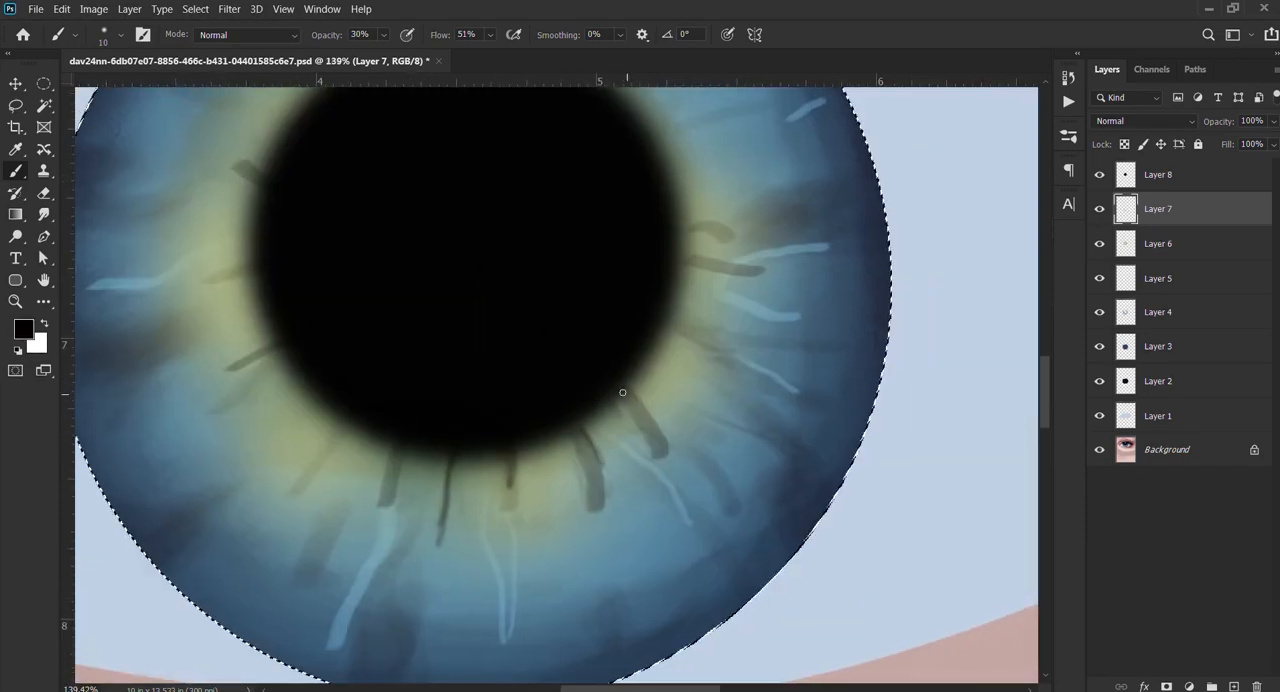
{"action": "scroll", "coordinate": [602, 427], "scroll_direction": "down", "scroll_amount": 5}
{"action": "left_click_drag", "start_coordinate": [360, 406], "coordinate": [559, 419]}
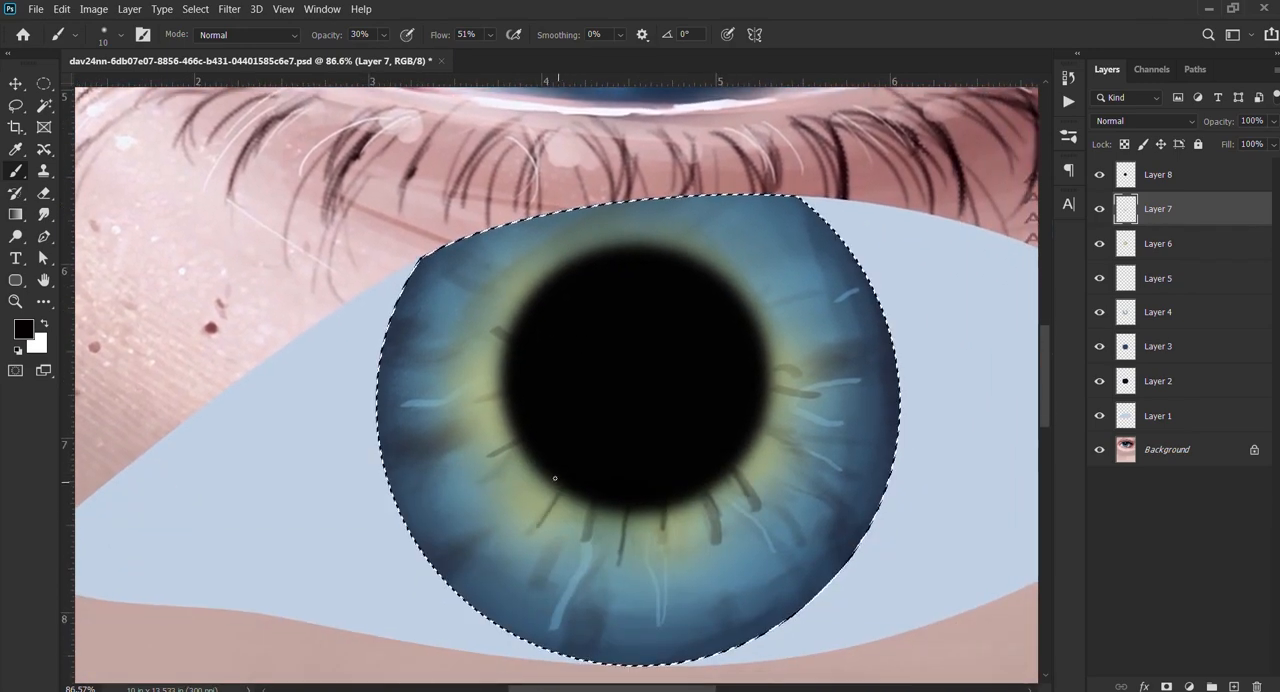
{"action": "scroll", "coordinate": [586, 460], "scroll_direction": "down", "scroll_amount": 5}
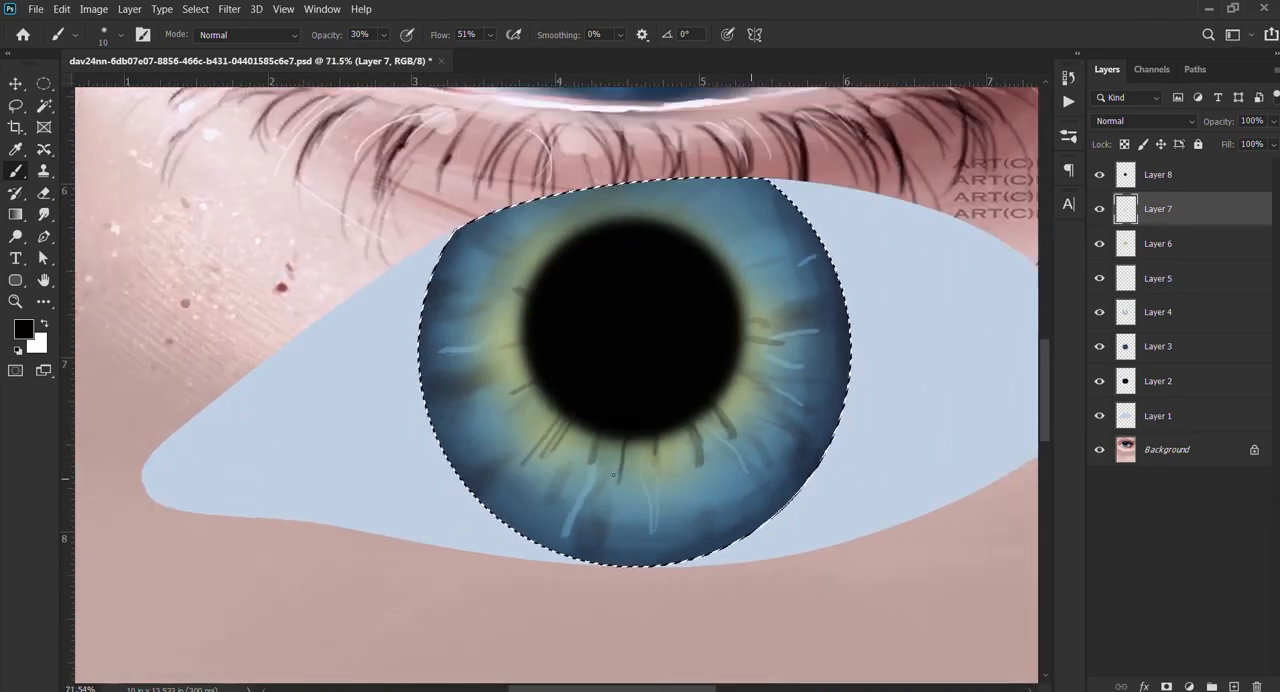
Step: Add more thin dark radial streaks along the pupil's left and lower-left edges with the 10 px brush at 30% opacity
{"action": "scroll", "coordinate": [622, 478], "scroll_direction": "up", "scroll_amount": 8}
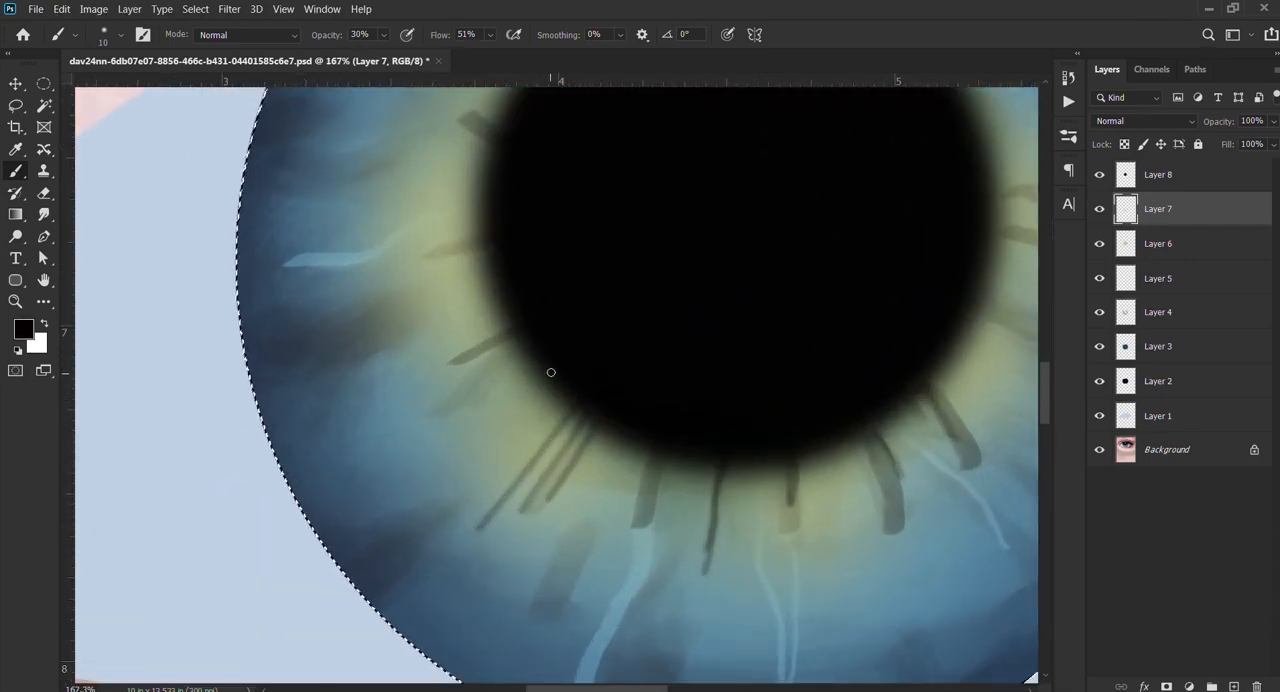
{"action": "scroll", "coordinate": [520, 270], "scroll_direction": "down", "scroll_amount": 3}
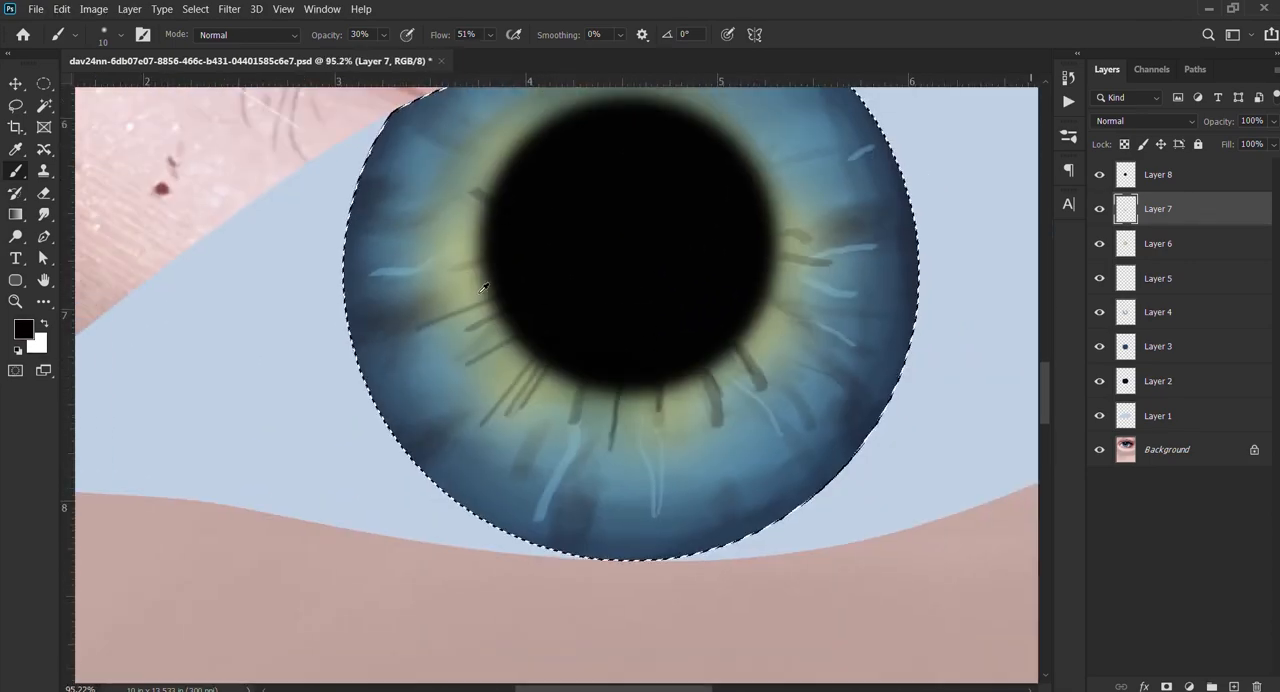
{"action": "scroll", "coordinate": [480, 350], "scroll_direction": "up", "scroll_amount": 3}
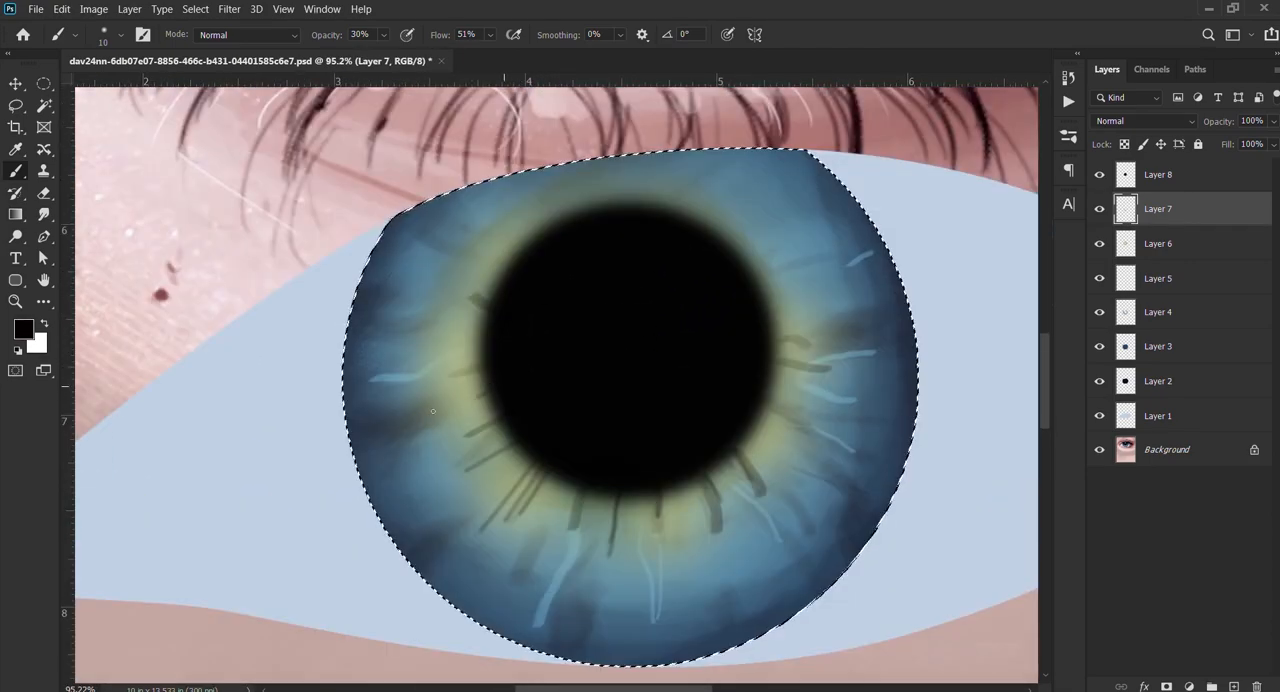
{"action": "left_click_drag", "start_coordinate": [486, 395], "coordinate": [418, 421]}
{"action": "scroll", "coordinate": [496, 343], "scroll_direction": "down", "scroll_amount": 5}
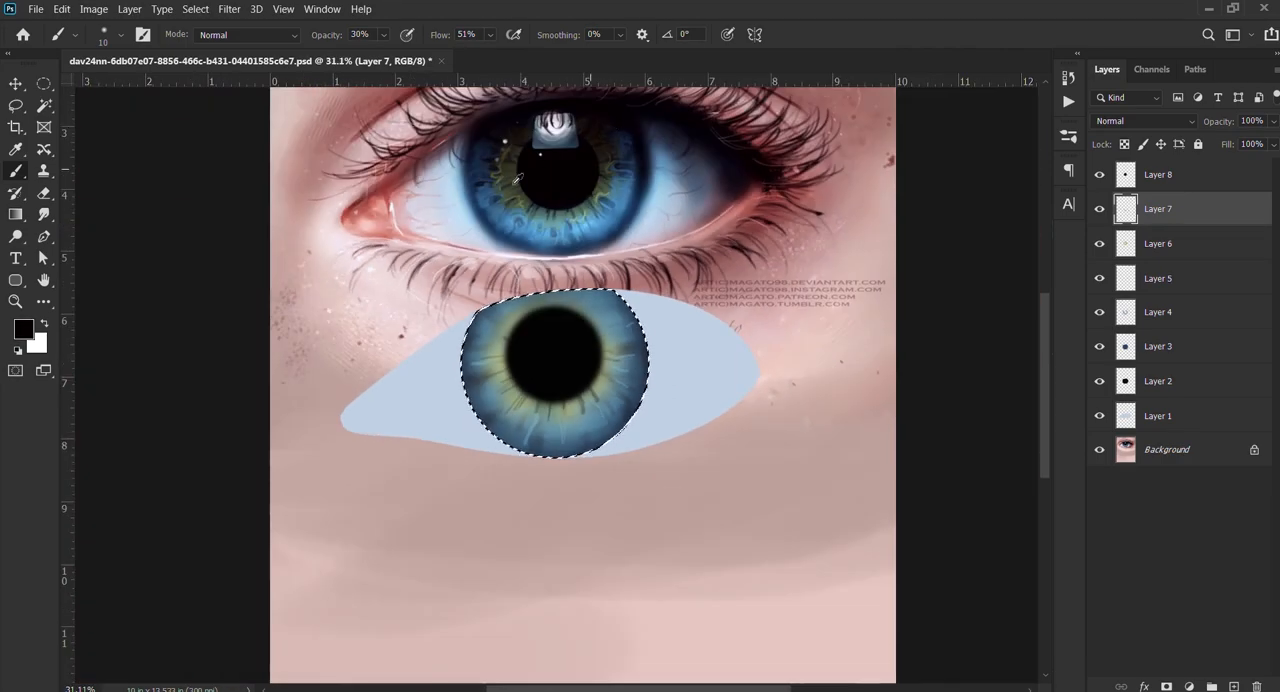
{"action": "scroll", "coordinate": [522, 176], "scroll_direction": "up", "scroll_amount": 2}
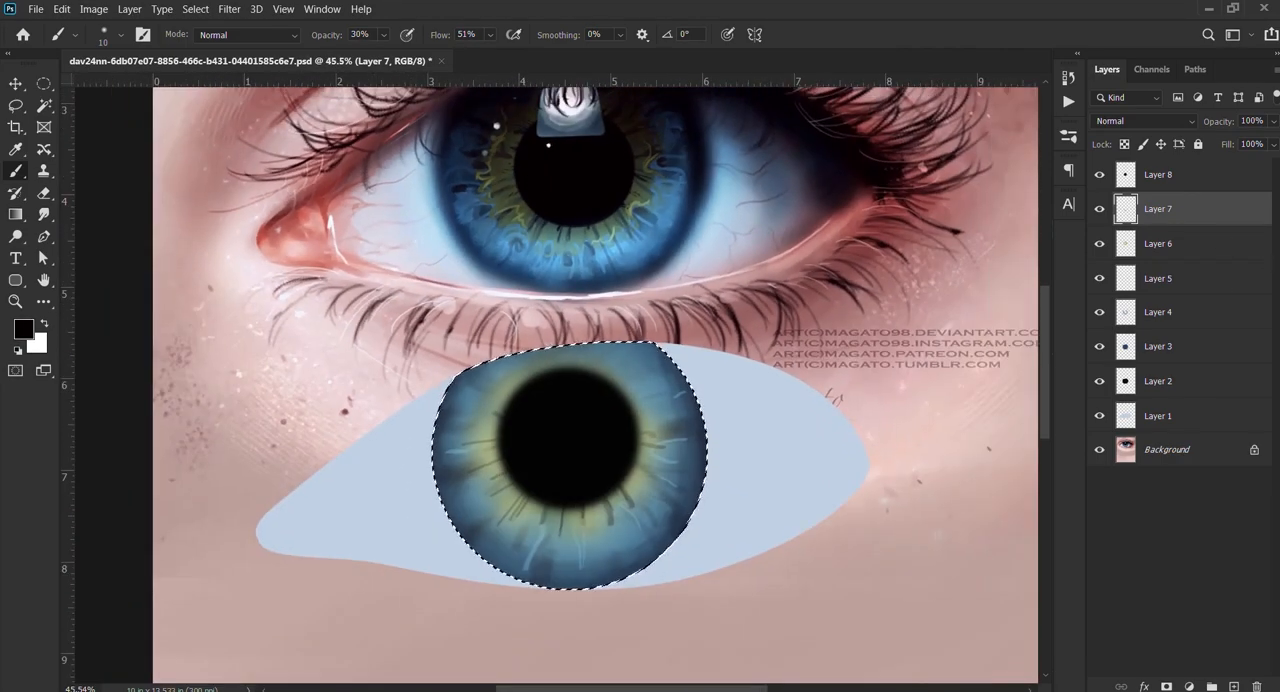
Step: Add a layer above Layer 7 and paint muted green strokes along the green centre's left edge with the 23 px angled brush at 30% opacity
{"action": "left_click", "coordinate": [1234, 686]}
{"action": "scroll", "coordinate": [563, 175], "scroll_direction": "up", "scroll_amount": 3}
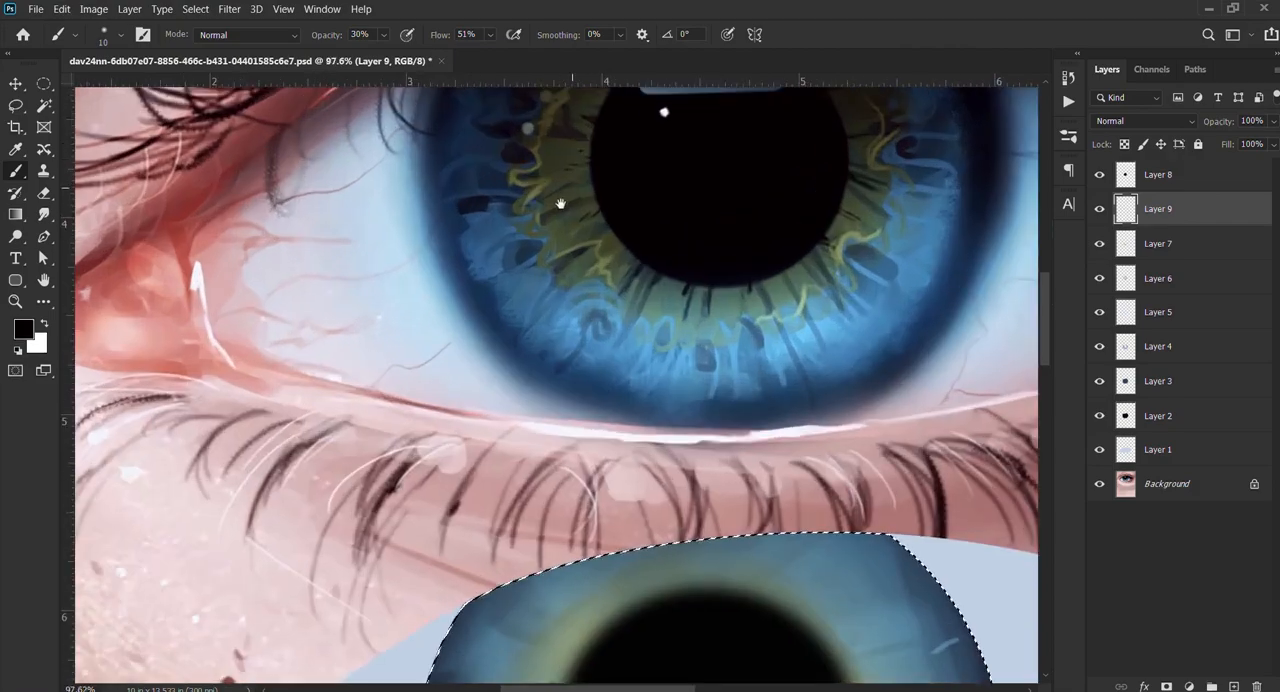
{"action": "scroll", "coordinate": [565, 172], "scroll_direction": "up", "scroll_amount": 2}
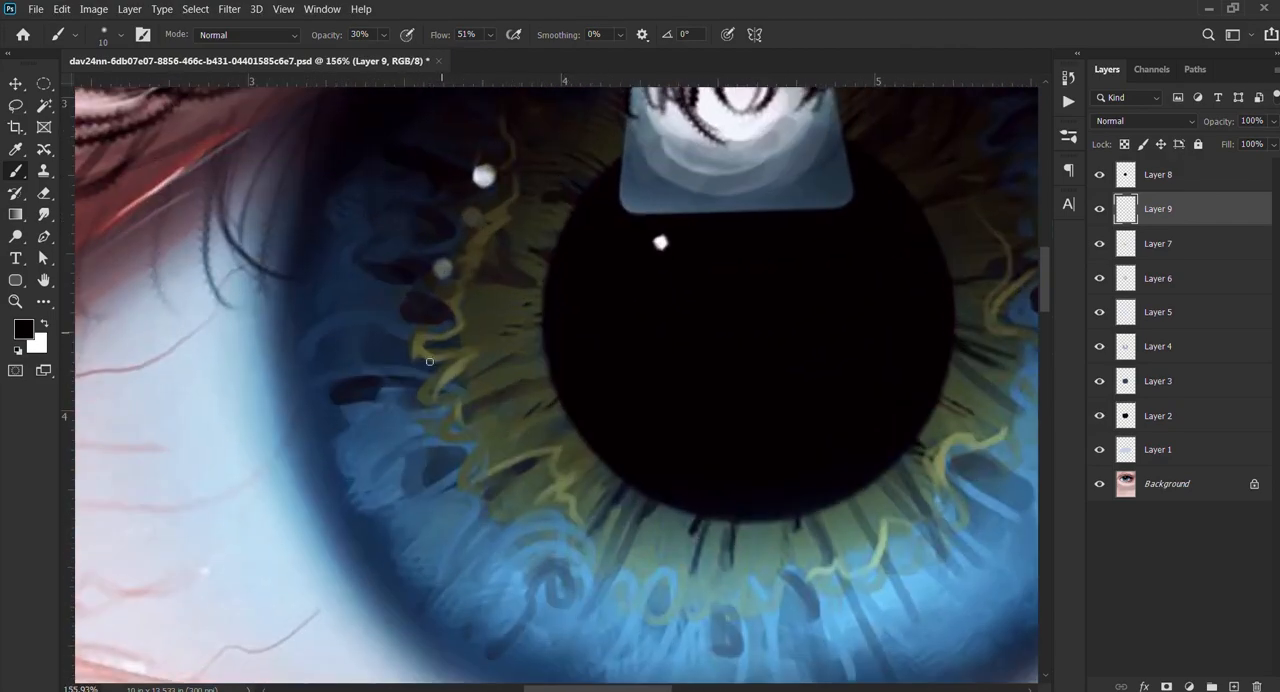
{"action": "scroll", "coordinate": [490, 393], "scroll_direction": "down", "scroll_amount": 5}
{"action": "left_click_drag", "start_coordinate": [546, 475], "coordinate": [589, 171]}
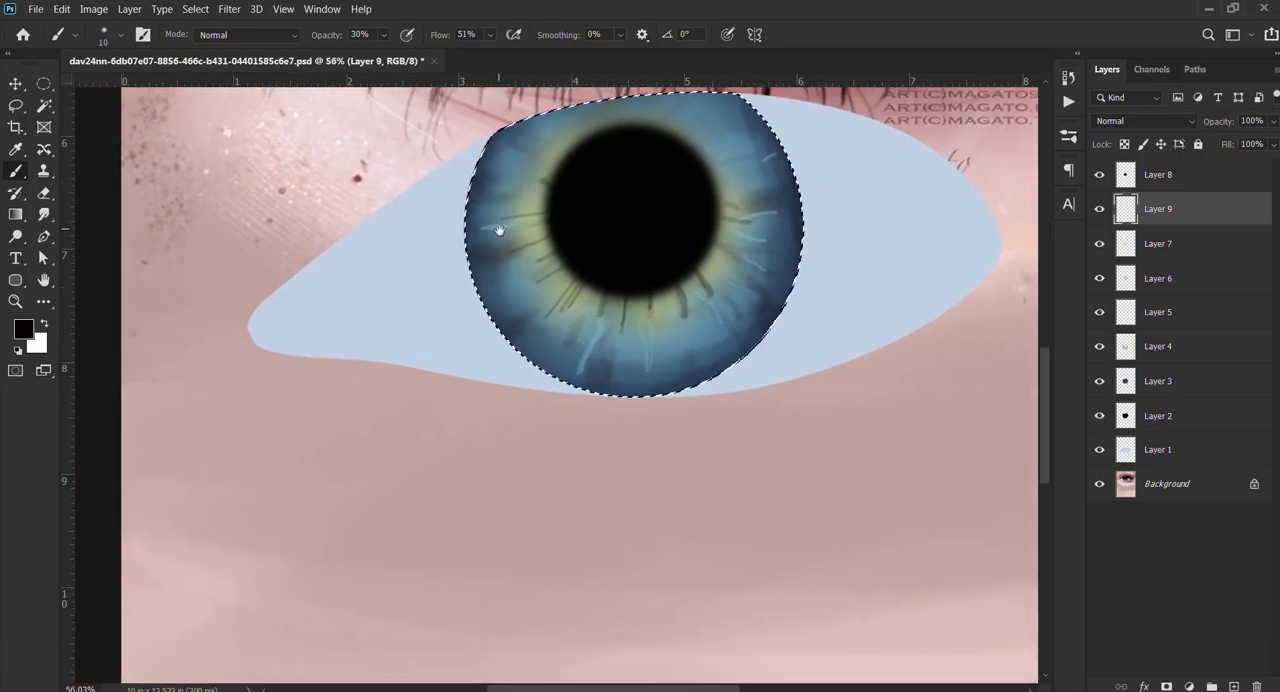
{"action": "scroll", "coordinate": [528, 251], "scroll_direction": "up", "scroll_amount": 3}
{"action": "mouse_move", "coordinate": [497, 231]}
{"action": "left_mouse_down"}
{"action": "mouse_move", "coordinate": [505, 291]}
{"action": "mouse_move", "coordinate": [534, 320]}
{"action": "left_mouse_up"}
{"action": "scroll", "coordinate": [528, 251], "scroll_direction": "up", "scroll_amount": 2}
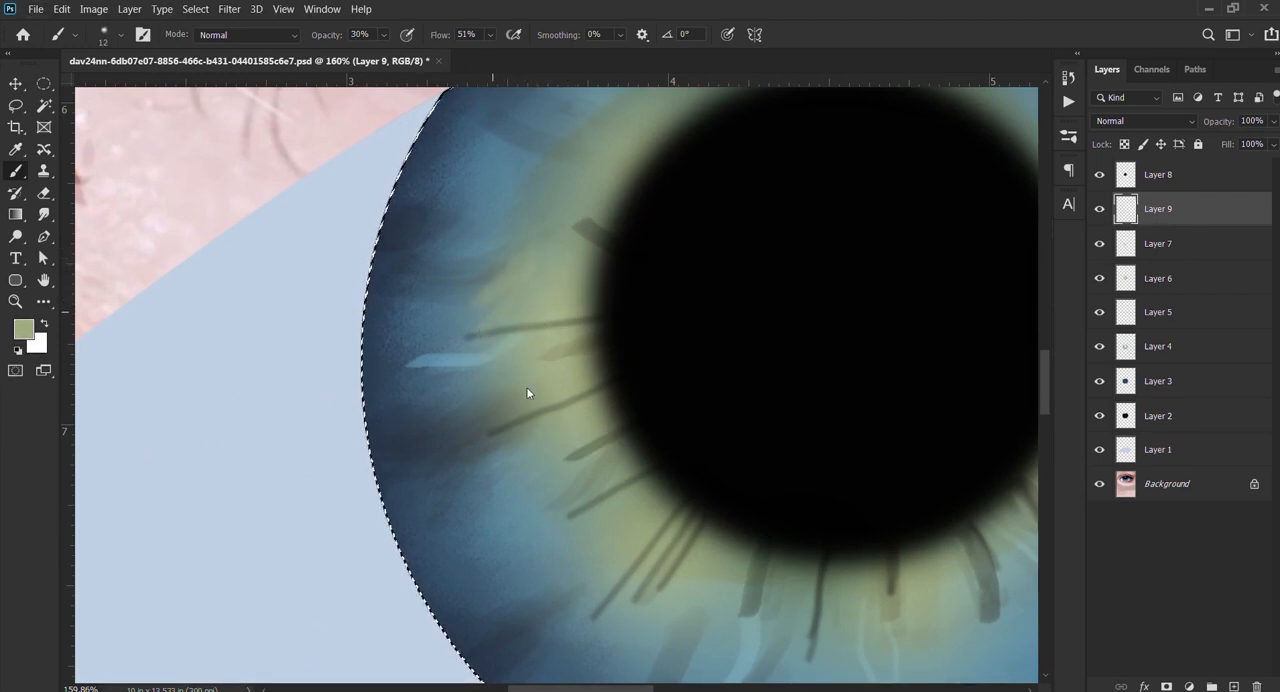
{"action": "key", "text": "period"}
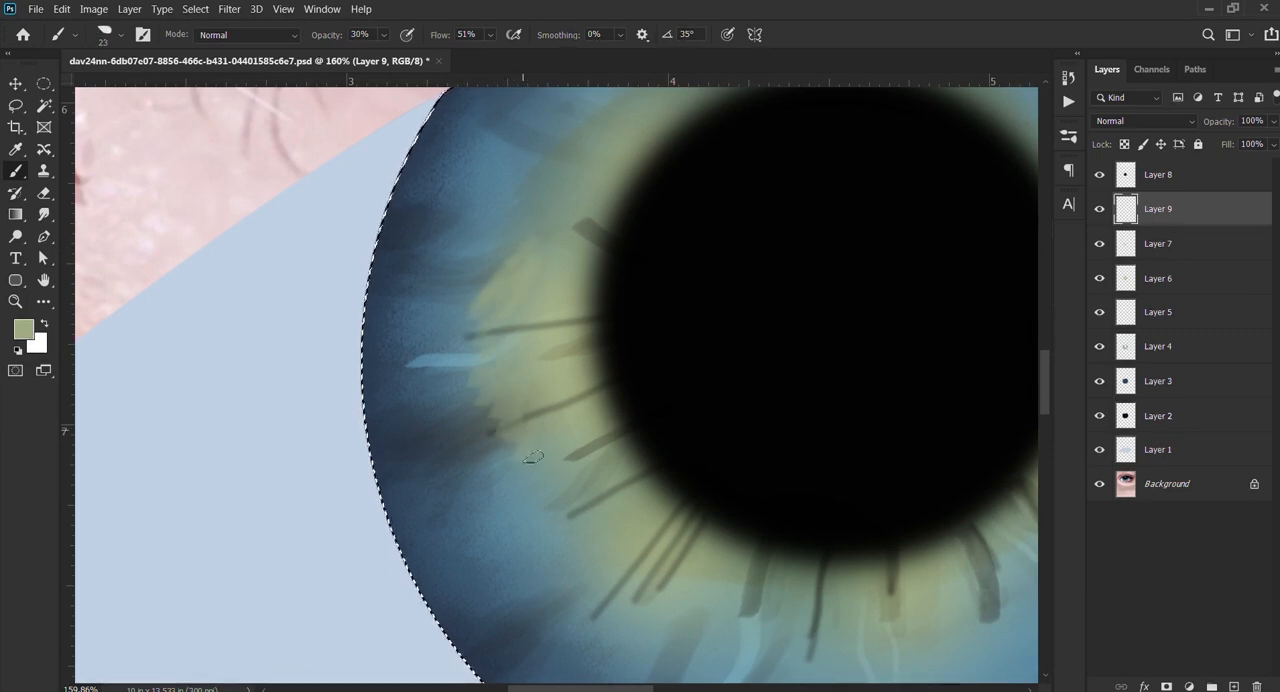
{"action": "scroll", "coordinate": [545, 455], "scroll_direction": "down", "scroll_amount": 5}
{"action": "scroll", "coordinate": [530, 415], "scroll_direction": "up", "scroll_amount": 5}
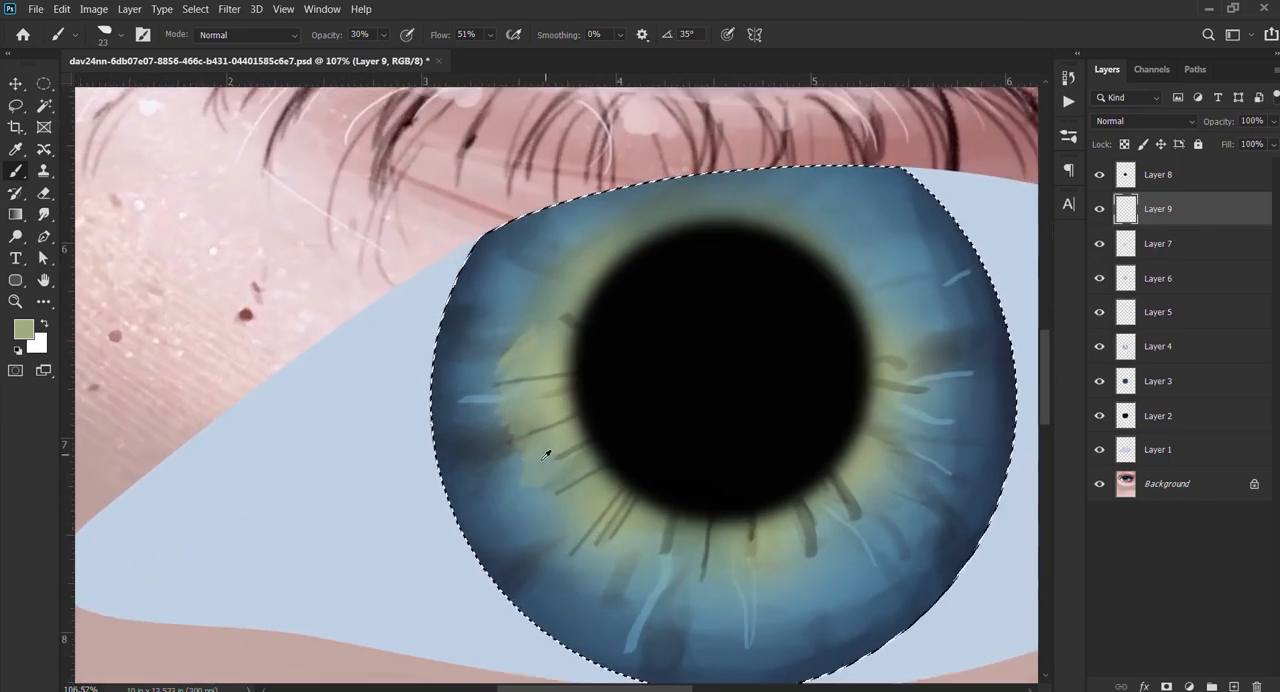
Step: Paint jagged light yellow-green highlights down the left edge of the green centre with the 23 px angled brush
{"action": "left_click", "coordinate": [86, 547]}
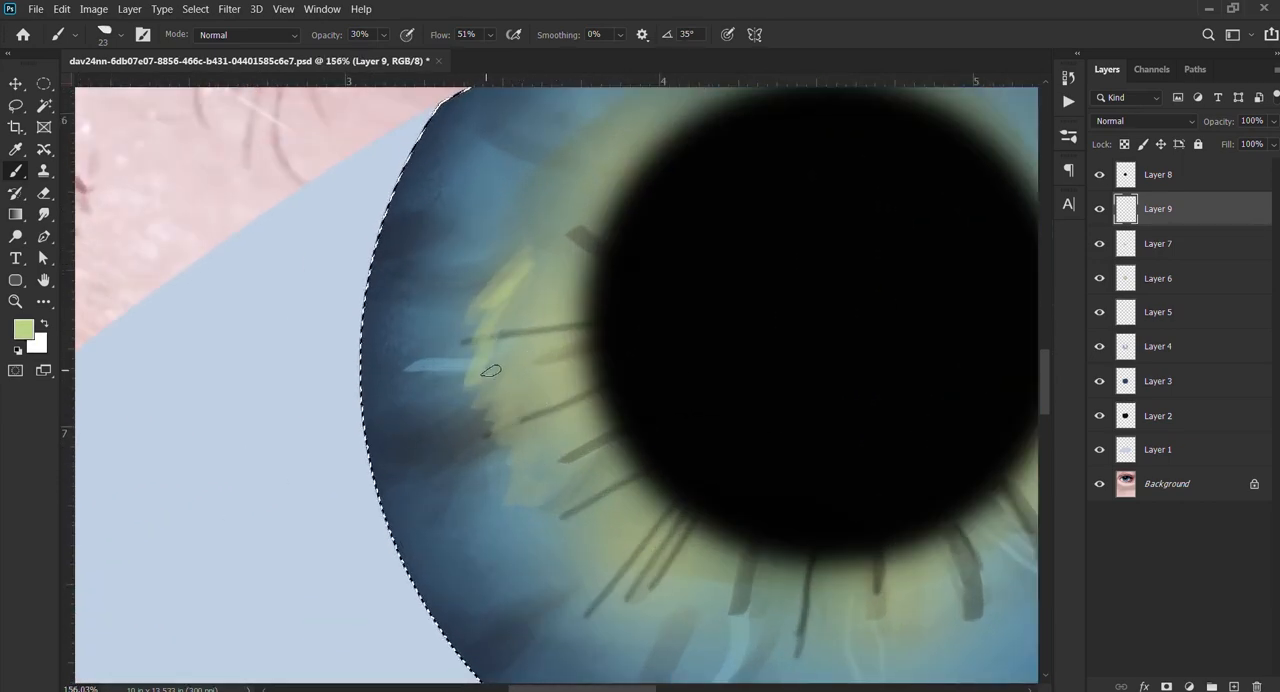
{"action": "scroll", "coordinate": [560, 465], "scroll_direction": "down", "scroll_amount": 5}
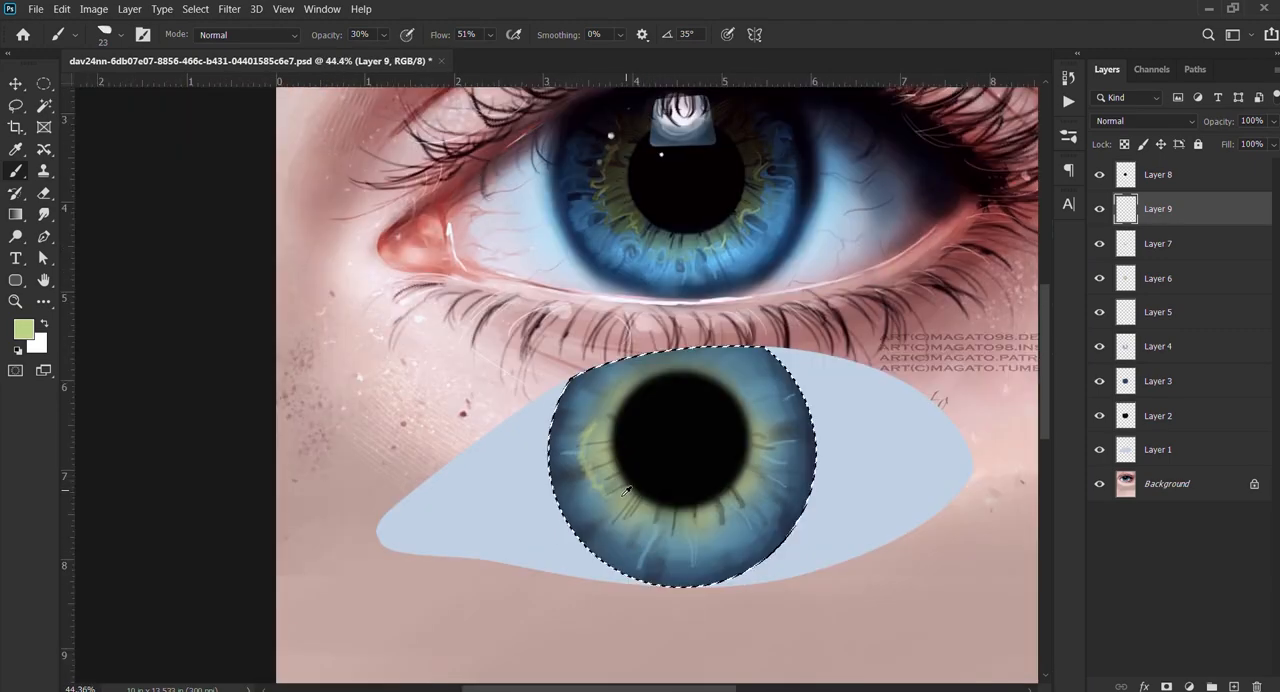
{"action": "scroll", "coordinate": [590, 455], "scroll_direction": "up", "scroll_amount": 5}
{"action": "left_click_drag", "start_coordinate": [613, 449], "coordinate": [573, 330]}
Step: Paint thin wavy light-green lines along the lower-left and right edges of the green centre with the angled brush at 14 px
{"action": "key", "text": "["}
{"action": "key", "text": "["}
{"action": "key", "text": "["}
{"action": "key", "text": "["}
{"action": "key", "text": "["}
{"action": "key", "text": "["}
{"action": "key", "text": "["}
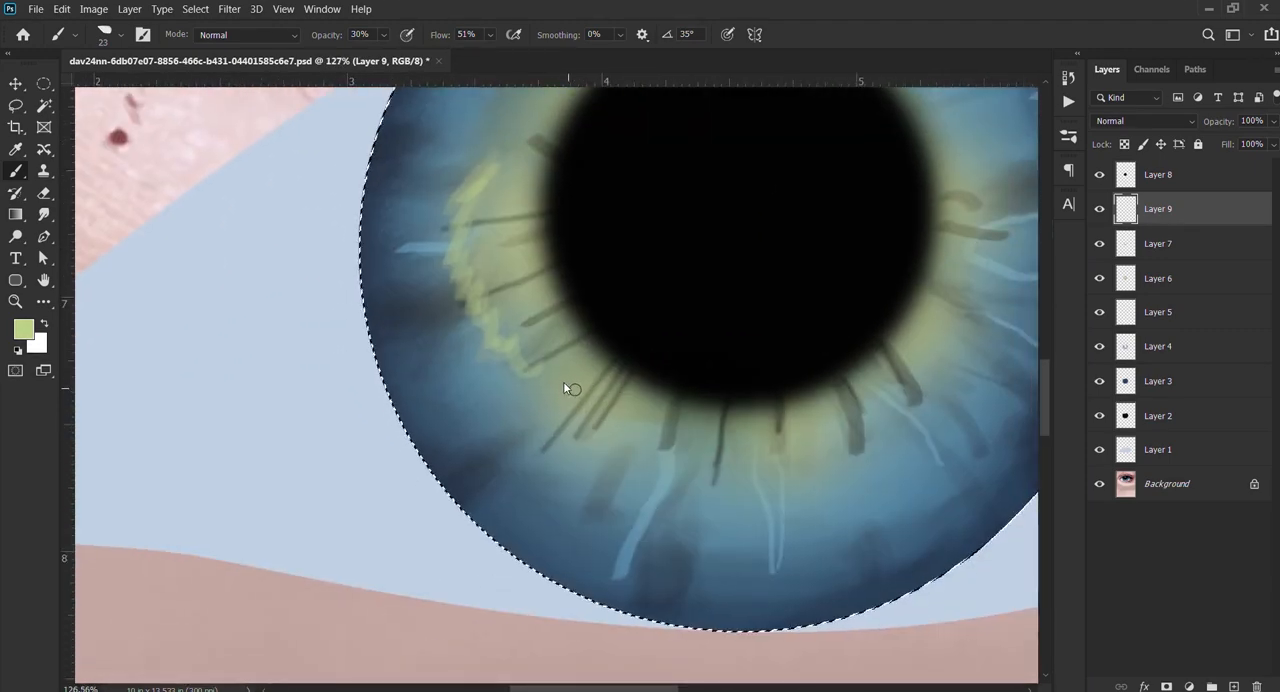
{"action": "left_click_drag", "start_coordinate": [531, 381], "coordinate": [665, 437]}
{"action": "scroll", "coordinate": [665, 437], "scroll_direction": "down", "scroll_amount": 4}
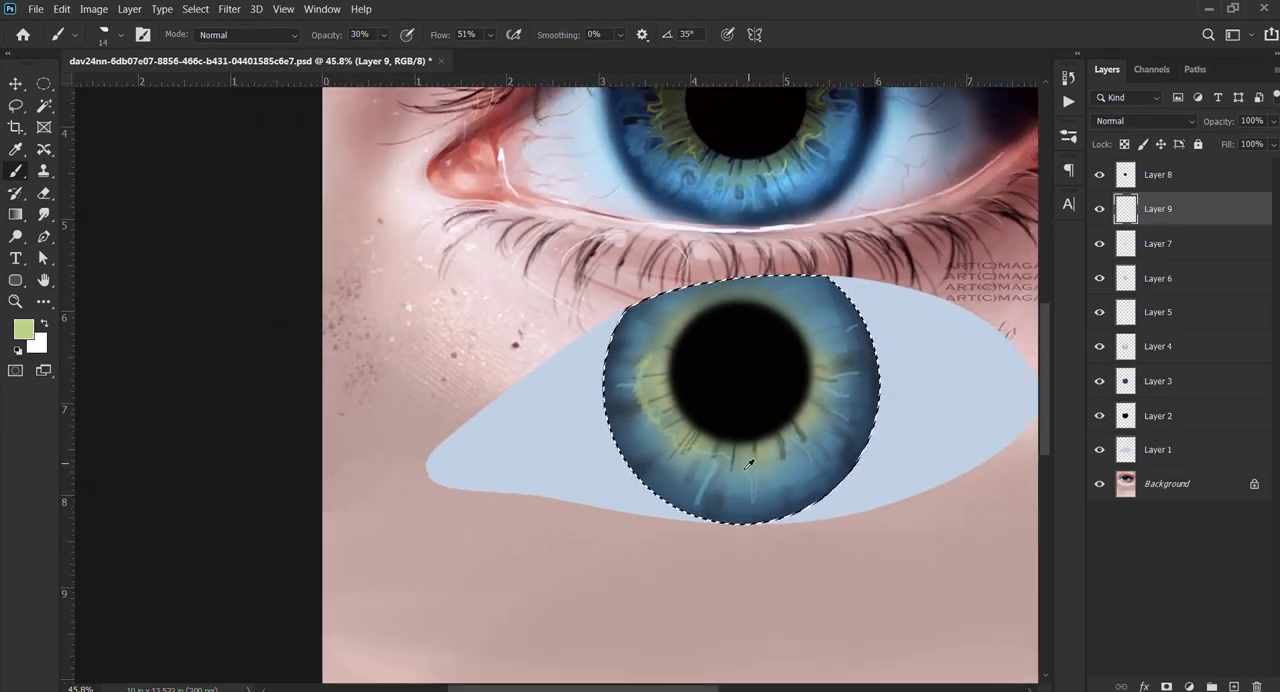
{"action": "scroll", "coordinate": [754, 239], "scroll_direction": "up", "scroll_amount": 3}
{"action": "left_click_drag", "start_coordinate": [754, 239], "coordinate": [772, 293]}
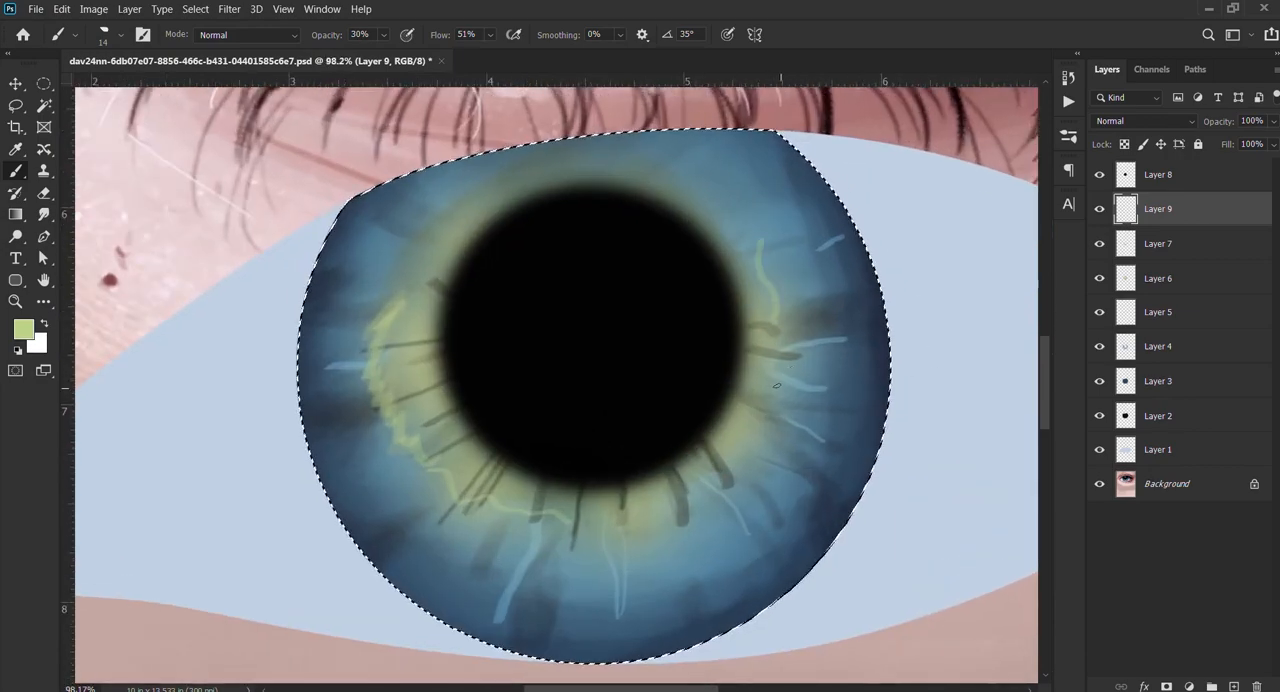
Step: Thicken the light yellow-green highlight on the lower-right edge of the green centre with the 14 px angled brush at 30% opacity
{"action": "scroll", "coordinate": [708, 533], "scroll_direction": "down", "scroll_amount": 4}
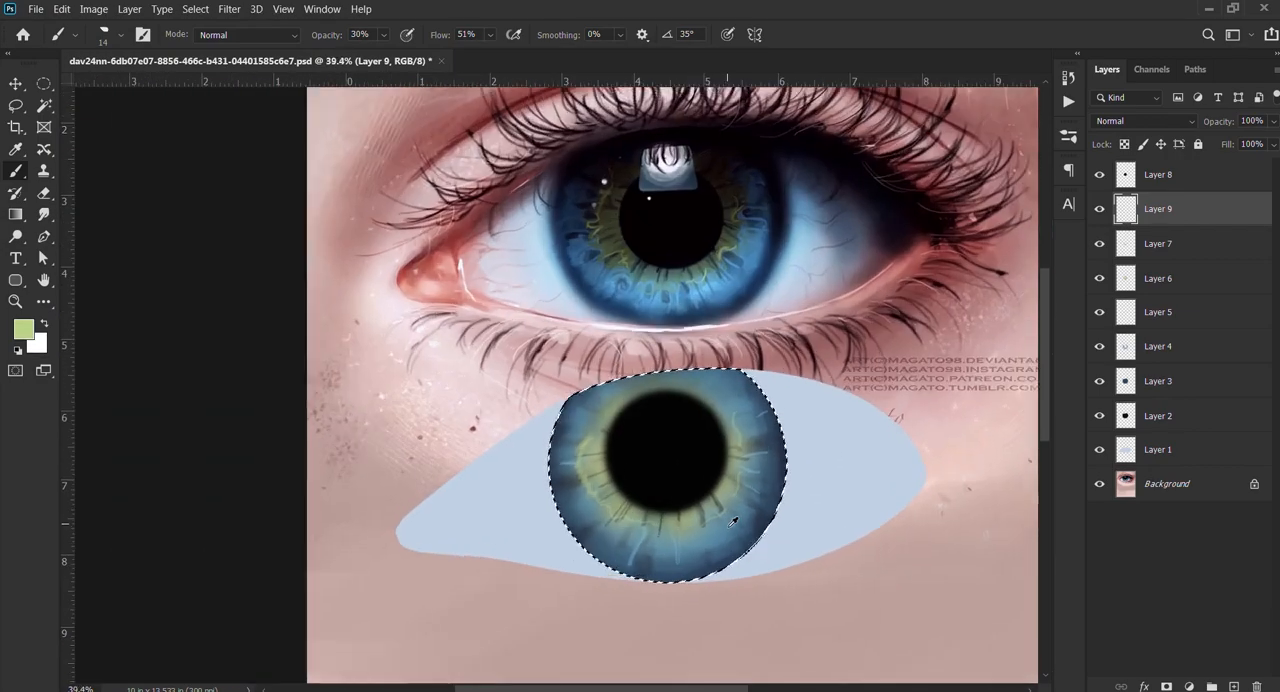
{"action": "scroll", "coordinate": [716, 390], "scroll_direction": "up", "scroll_amount": 6}
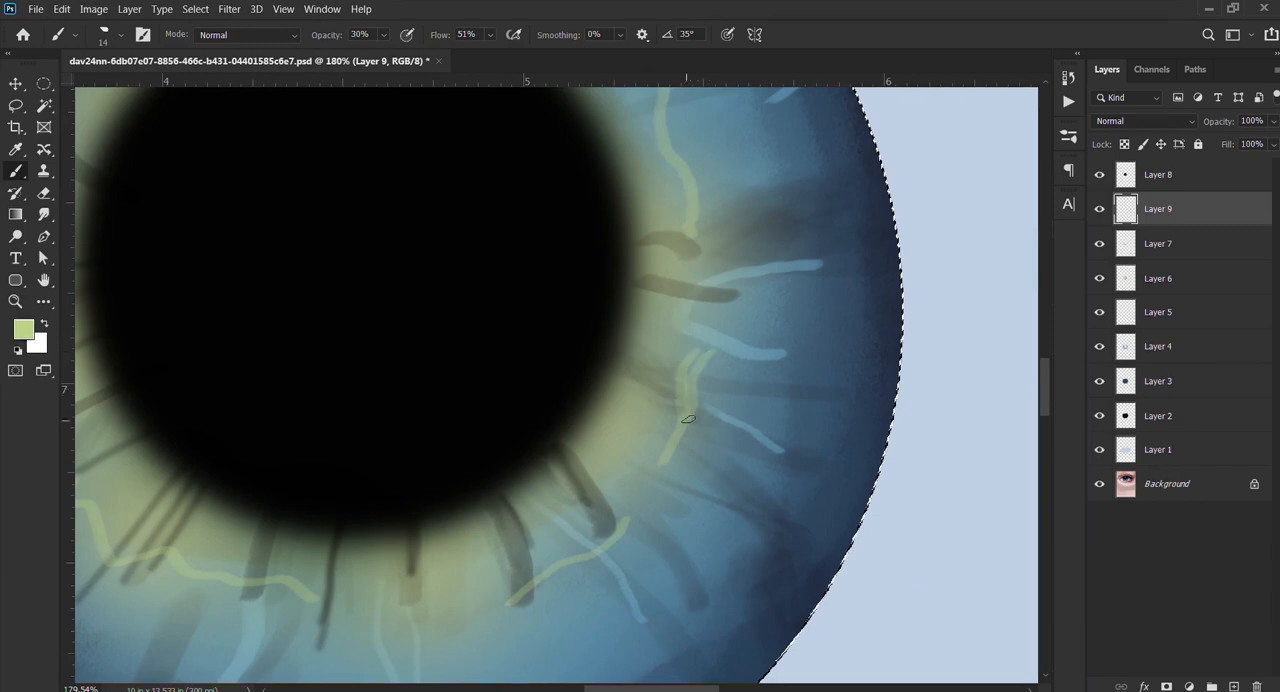
{"action": "left_click_drag", "start_coordinate": [698, 357], "coordinate": [686, 436]}
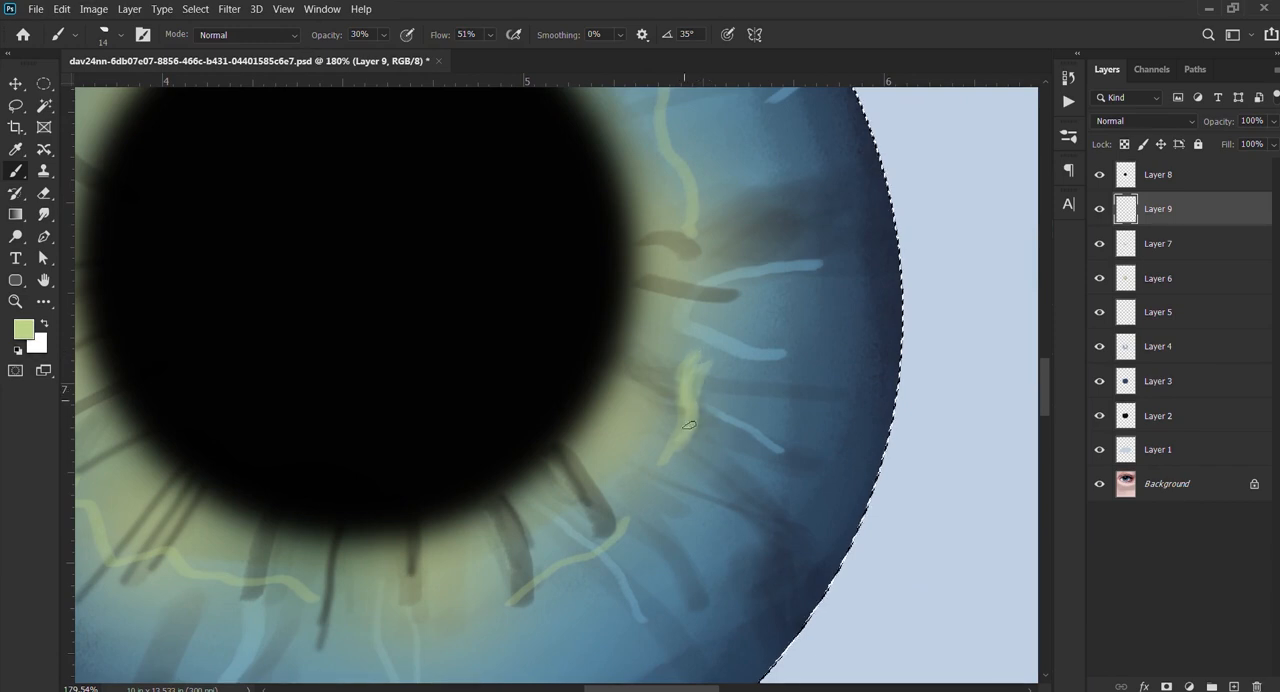
Step: Reinforce the light-green highlight lines along the lower and left edges of the green centre with the angled brush at 11 px
{"action": "left_click_drag", "start_coordinate": [534, 560], "coordinate": [690, 385]}
{"action": "key", "text": "bracketleft"}
{"action": "key", "text": "bracketleft"}
{"action": "key", "text": "bracketleft"}
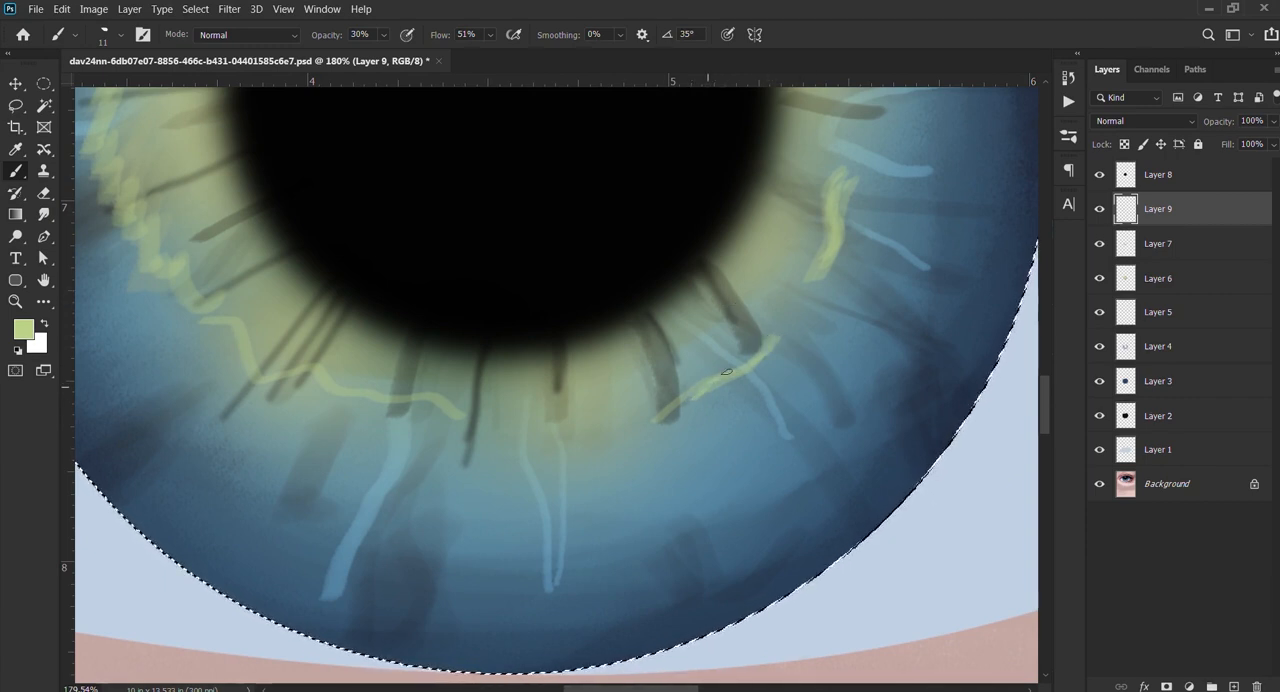
{"action": "left_click_drag", "start_coordinate": [349, 391], "coordinate": [460, 407]}
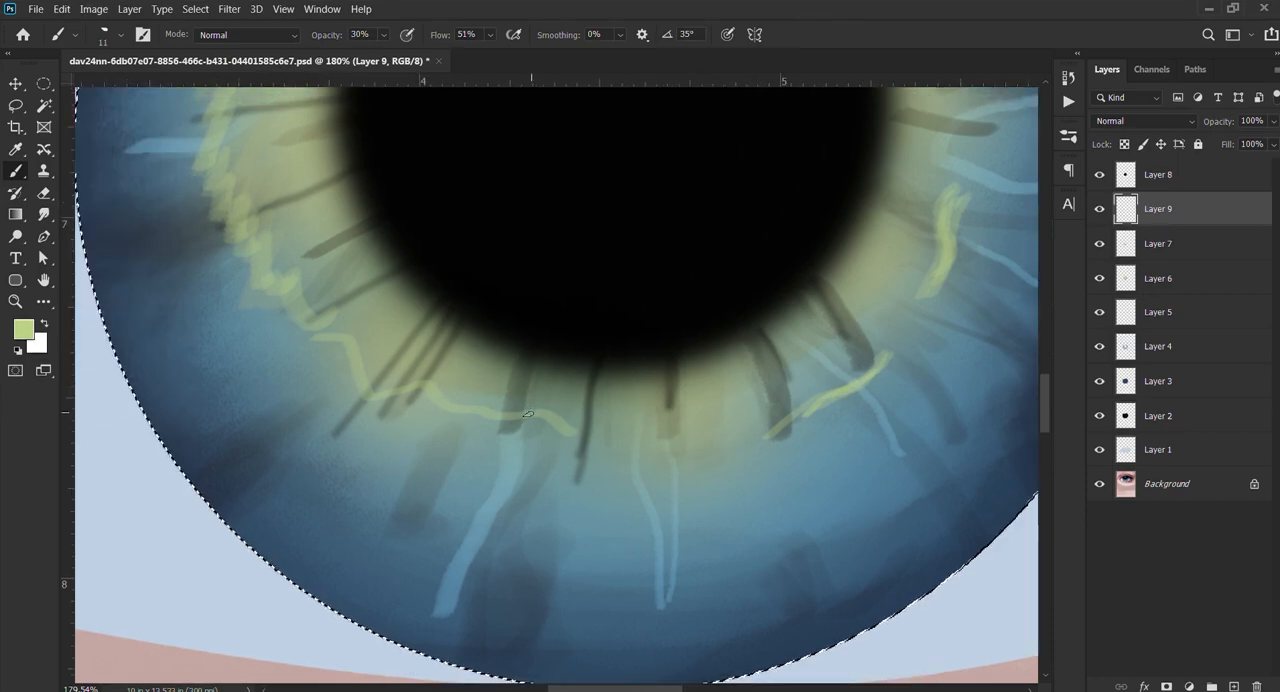
{"action": "mouse_move", "coordinate": [320, 347]}
{"action": "left_mouse_down"}
{"action": "mouse_move", "coordinate": [391, 385]}
{"action": "mouse_move", "coordinate": [361, 323]}
{"action": "left_mouse_up"}
{"action": "left_click_drag", "start_coordinate": [284, 197], "coordinate": [338, 326]}
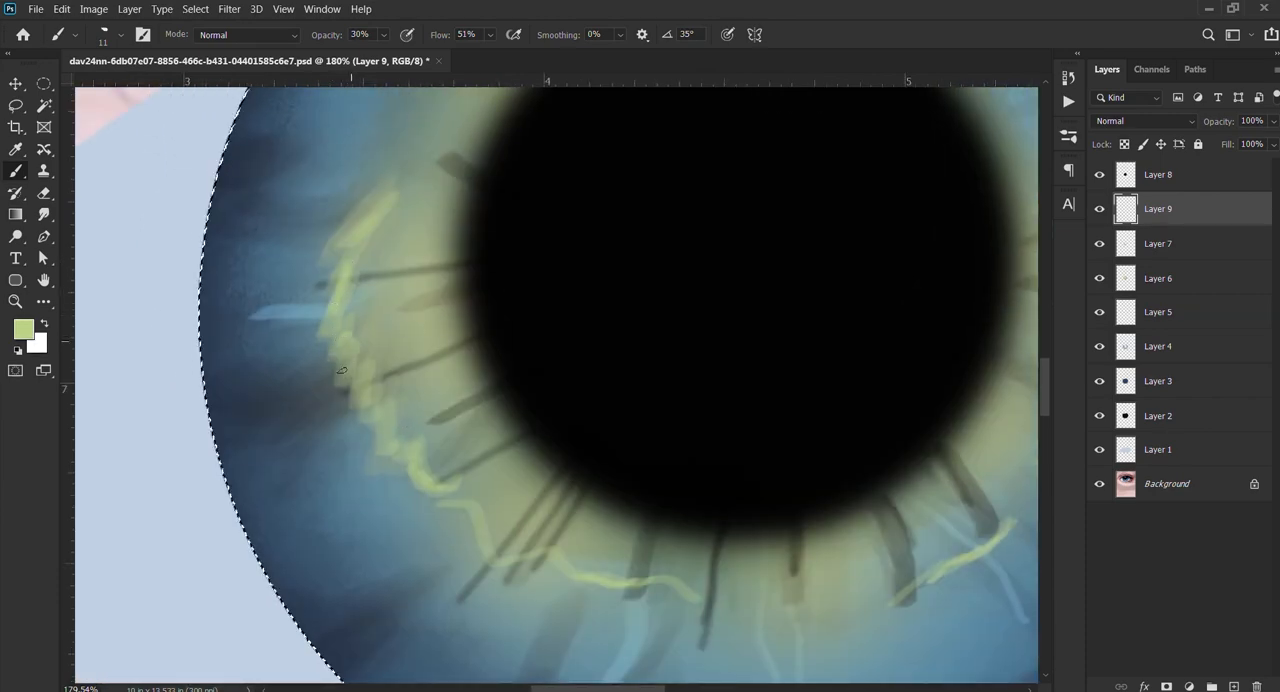
{"action": "left_click_drag", "start_coordinate": [362, 380], "coordinate": [372, 407]}
{"action": "scroll", "coordinate": [477, 500], "scroll_direction": "down", "scroll_amount": 12}
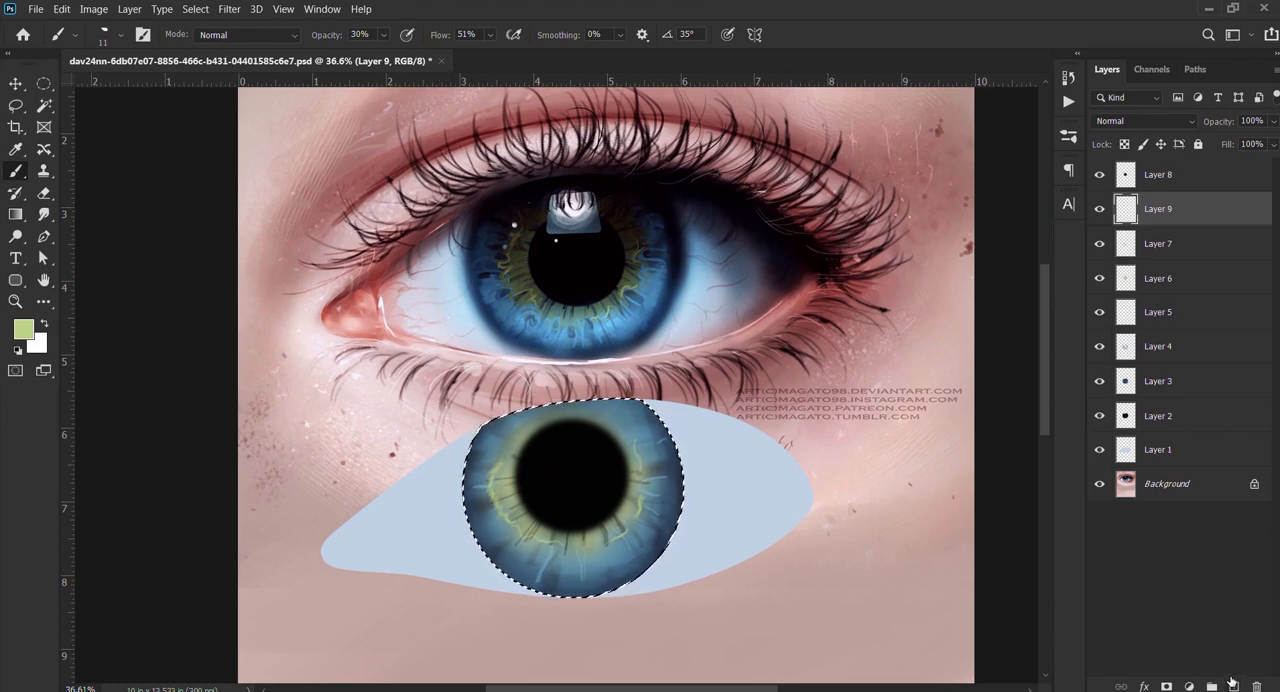
{"action": "key", "text": "ctrl+shift+alt+n"}
{"action": "scroll", "coordinate": [473, 318], "scroll_direction": "up", "scroll_amount": 13}
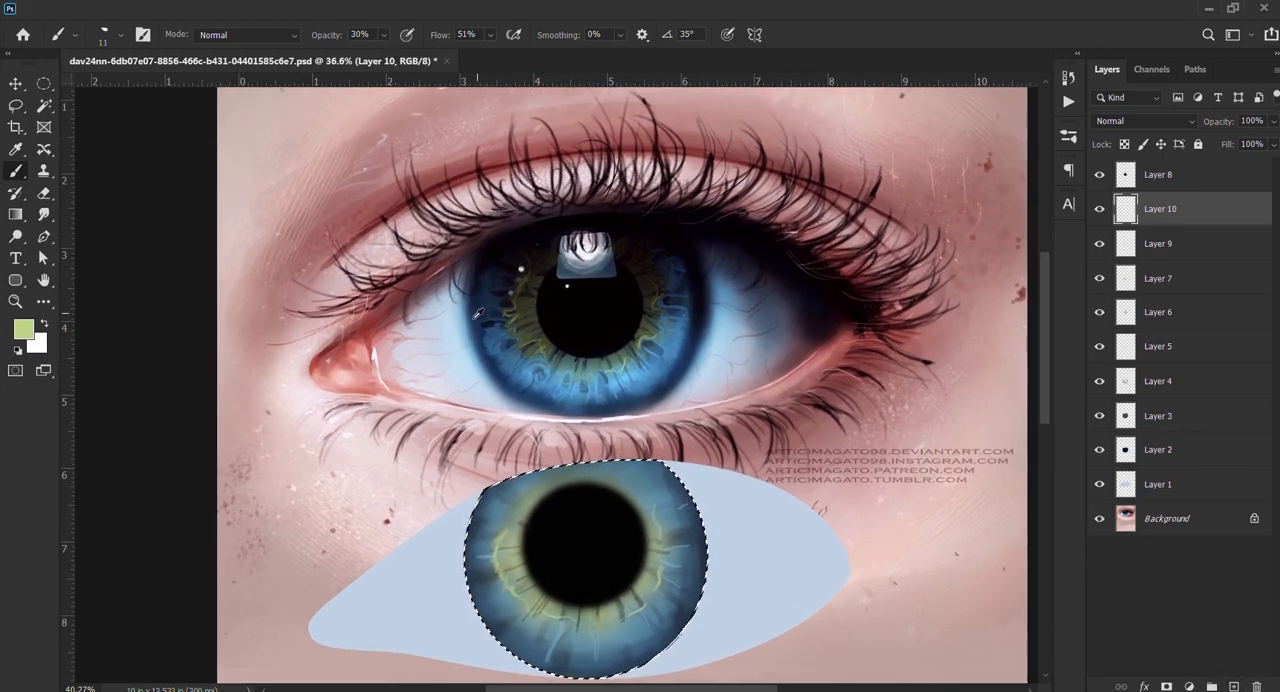
{"action": "scroll", "coordinate": [474, 340], "scroll_direction": "down", "scroll_amount": 10}
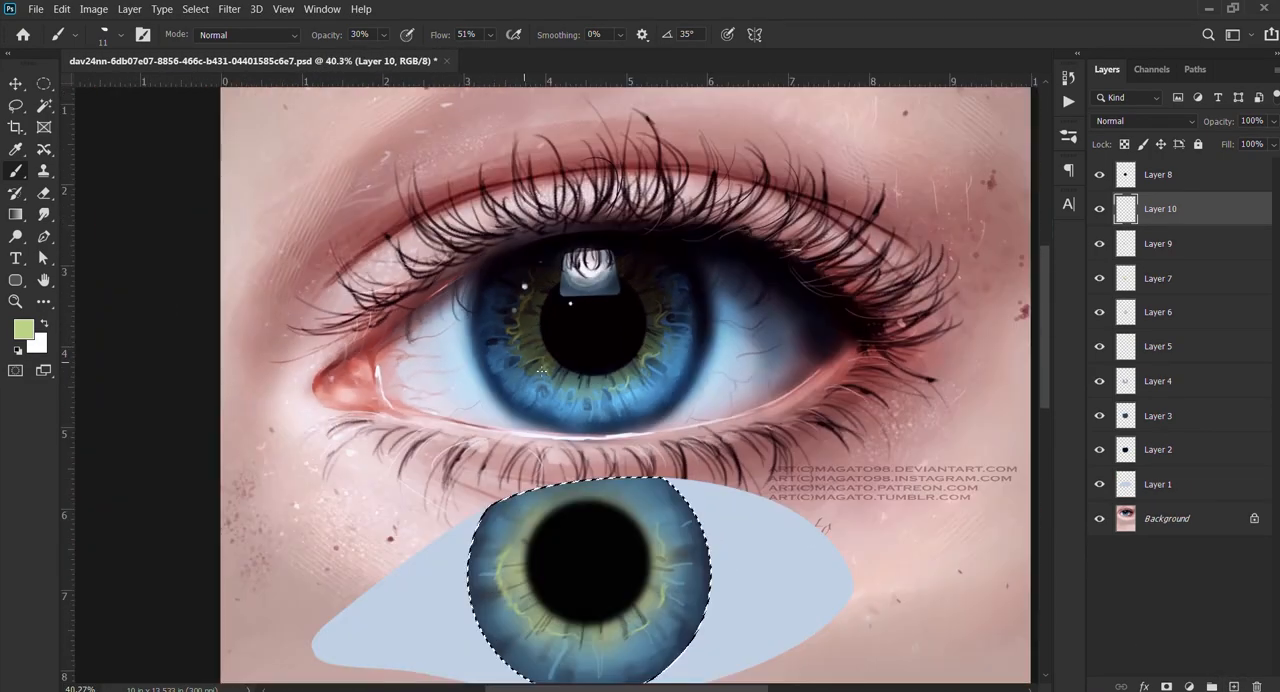
{"action": "scroll", "coordinate": [524, 428], "scroll_direction": "up", "scroll_amount": 5}
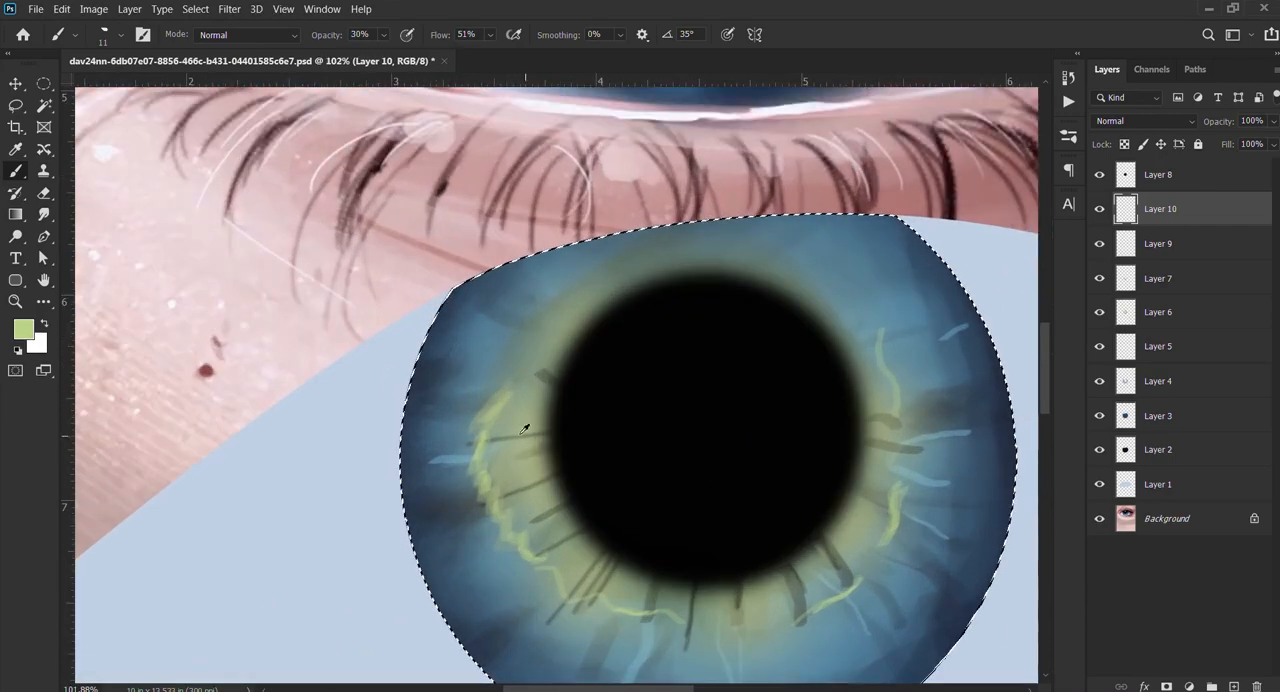
{"action": "scroll", "coordinate": [549, 390], "scroll_direction": "down", "scroll_amount": 8}
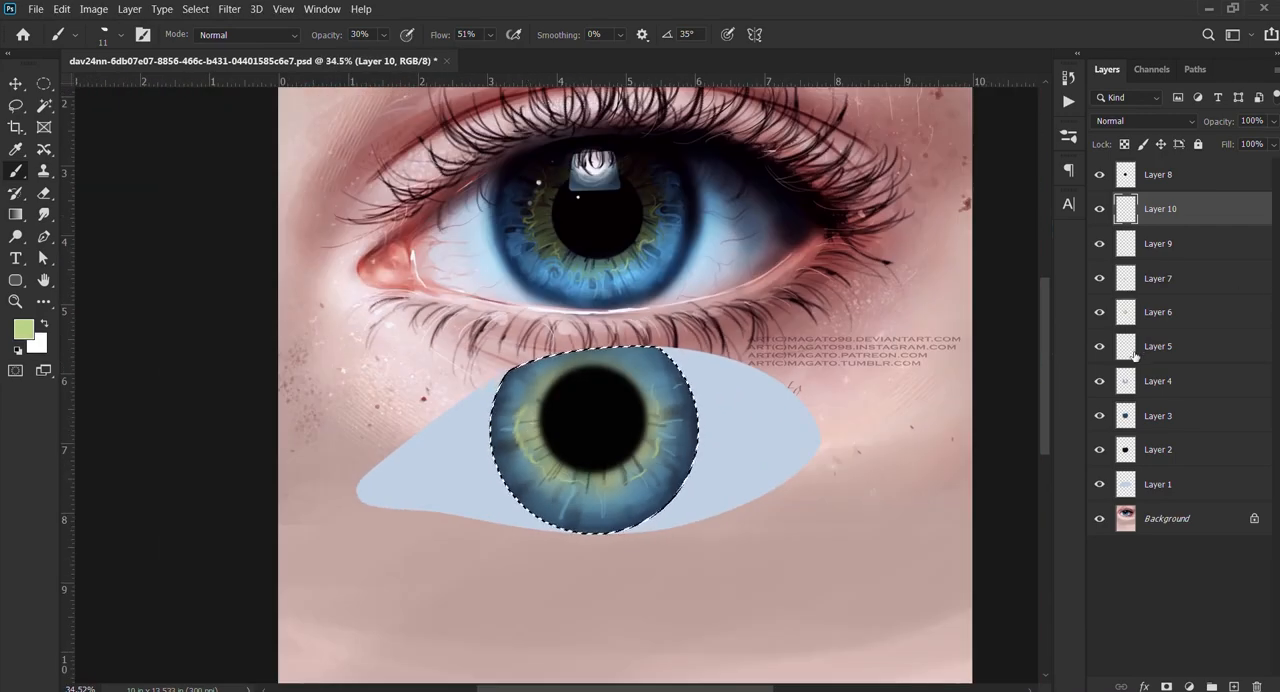
{"action": "left_click_drag", "start_coordinate": [686, 218], "coordinate": [600, 253]}
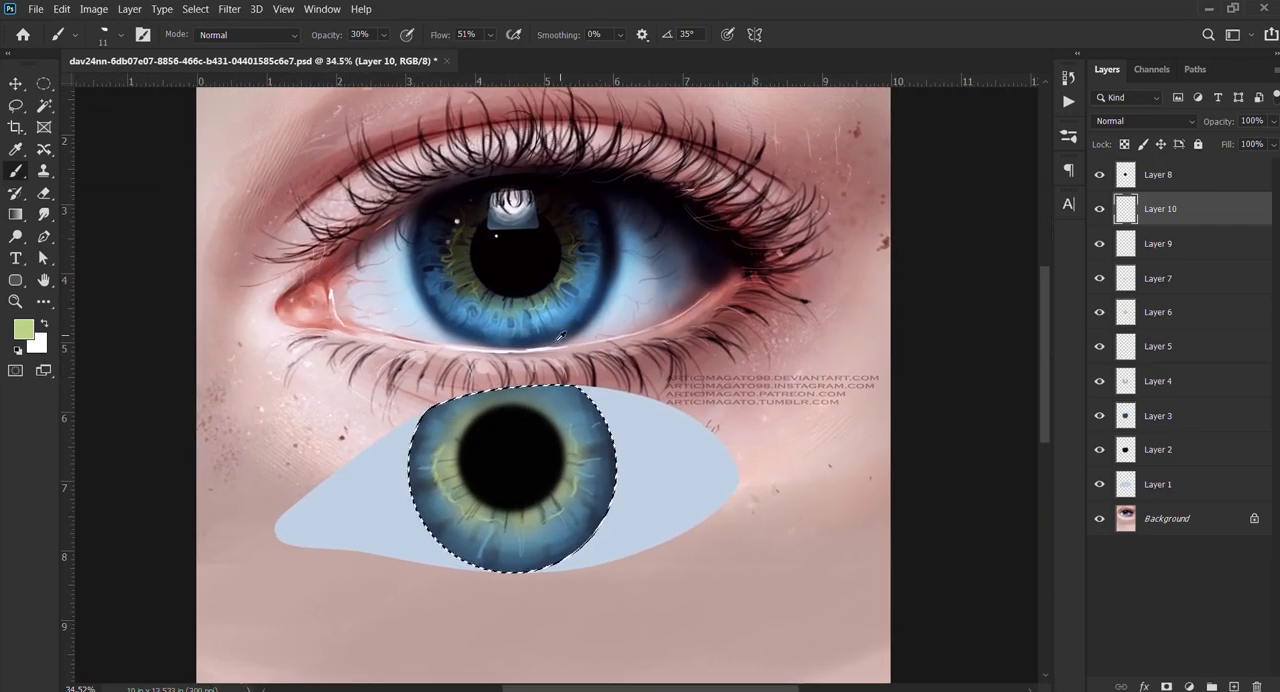
{"action": "scroll", "coordinate": [561, 336], "scroll_direction": "up", "scroll_amount": 2}
{"action": "scroll", "coordinate": [505, 320], "scroll_direction": "down", "scroll_amount": 2}
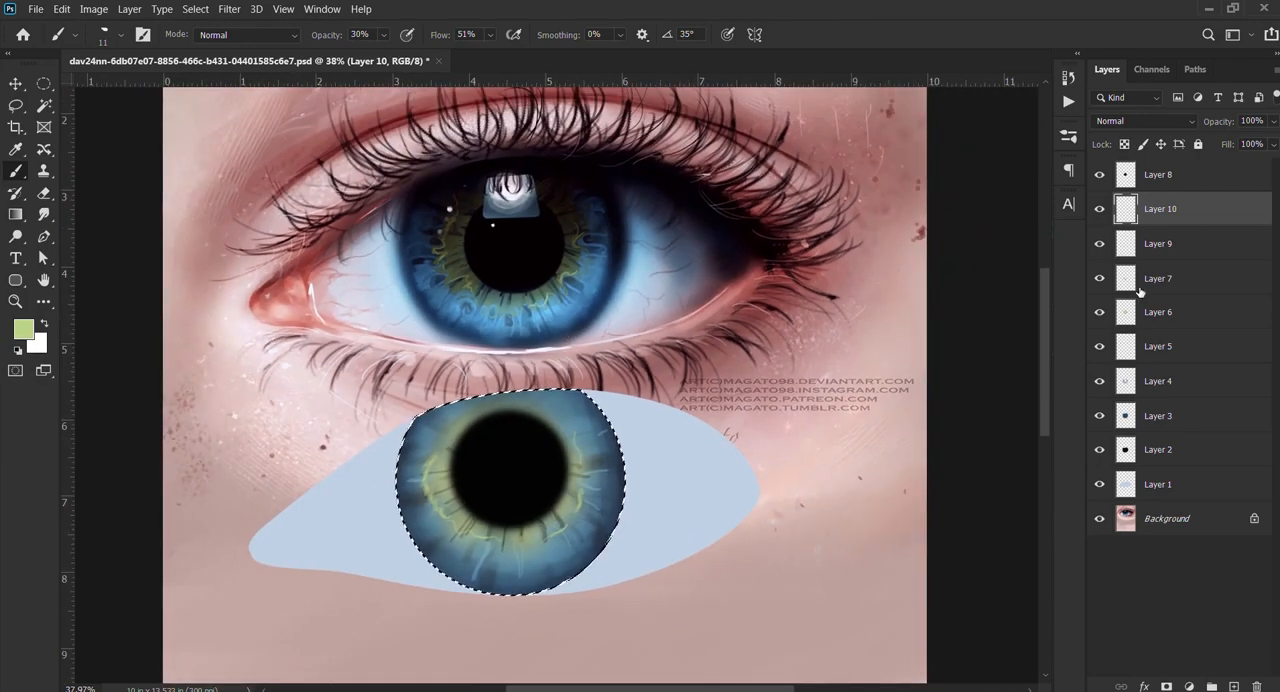
{"action": "key", "text": "ctrl+e"}
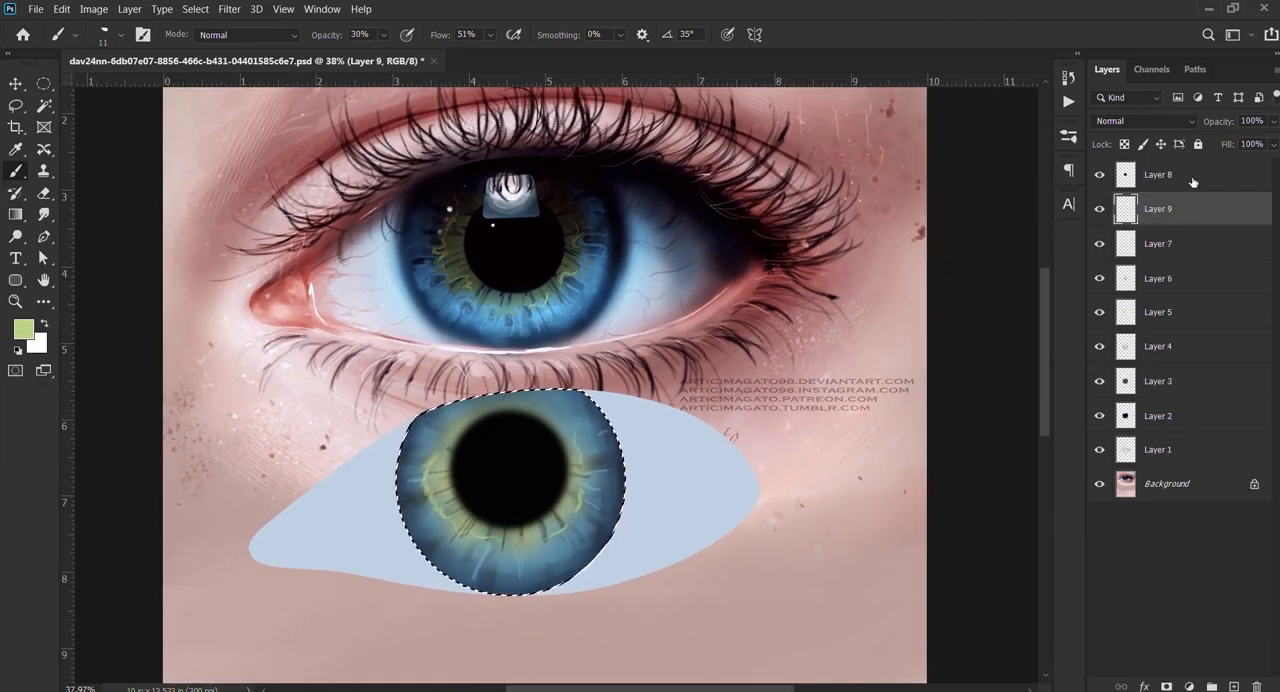
Step: Group the layers from Layer 8 down to Layer 2, duplicate the group, merge the copy into one layer and hide the original group
{"action": "left_click", "coordinate": [1193, 181]}
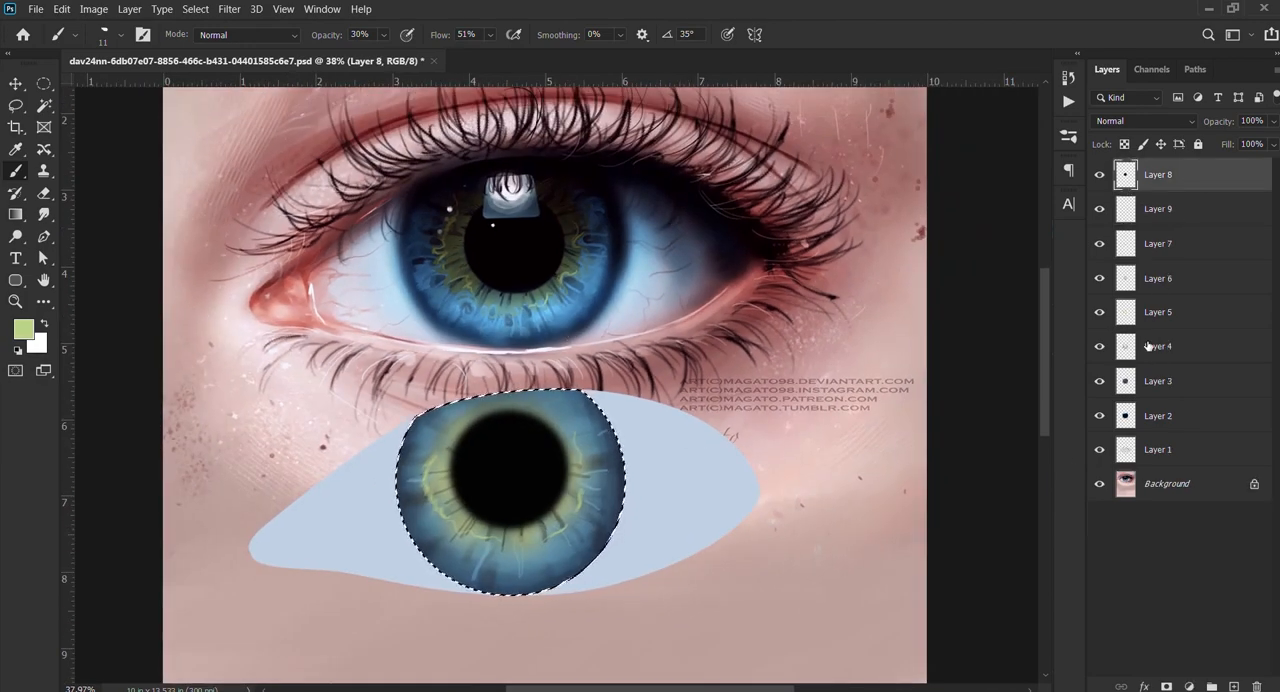
{"action": "left_click", "coordinate": [1174, 415], "text": "shift"}
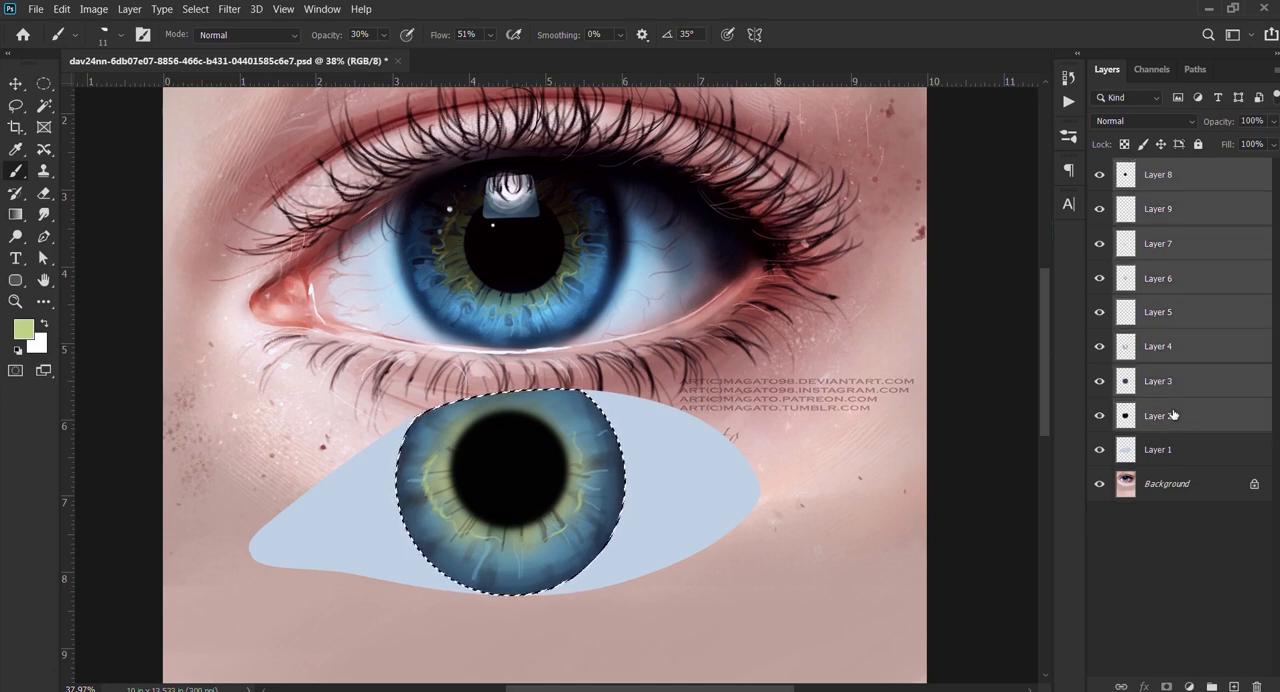
{"action": "key", "text": "ctrl+g"}
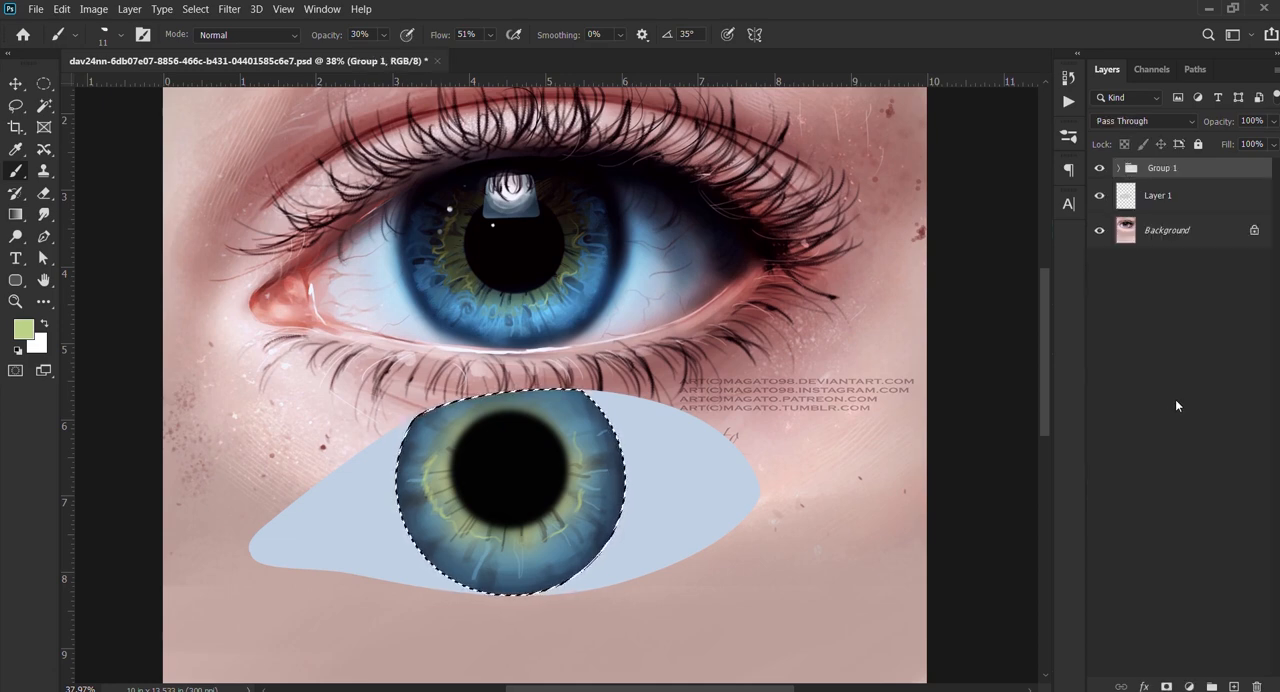
{"action": "key", "text": "ctrl+j"}
{"action": "key", "text": "ctrl+e"}
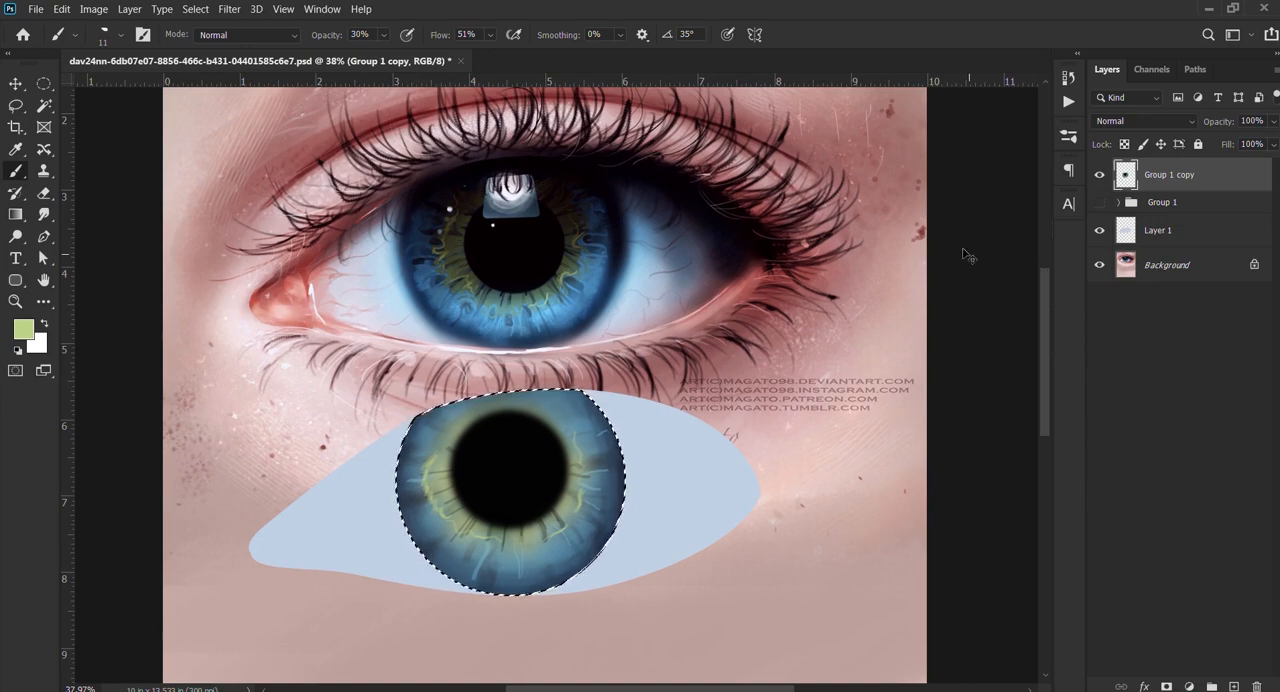
Step: Load the outline of the merged iris layer as a selection
{"action": "scroll", "coordinate": [554, 503], "scroll_direction": "up", "scroll_amount": 3}
{"action": "scroll", "coordinate": [554, 503], "scroll_direction": "down", "scroll_amount": 2}
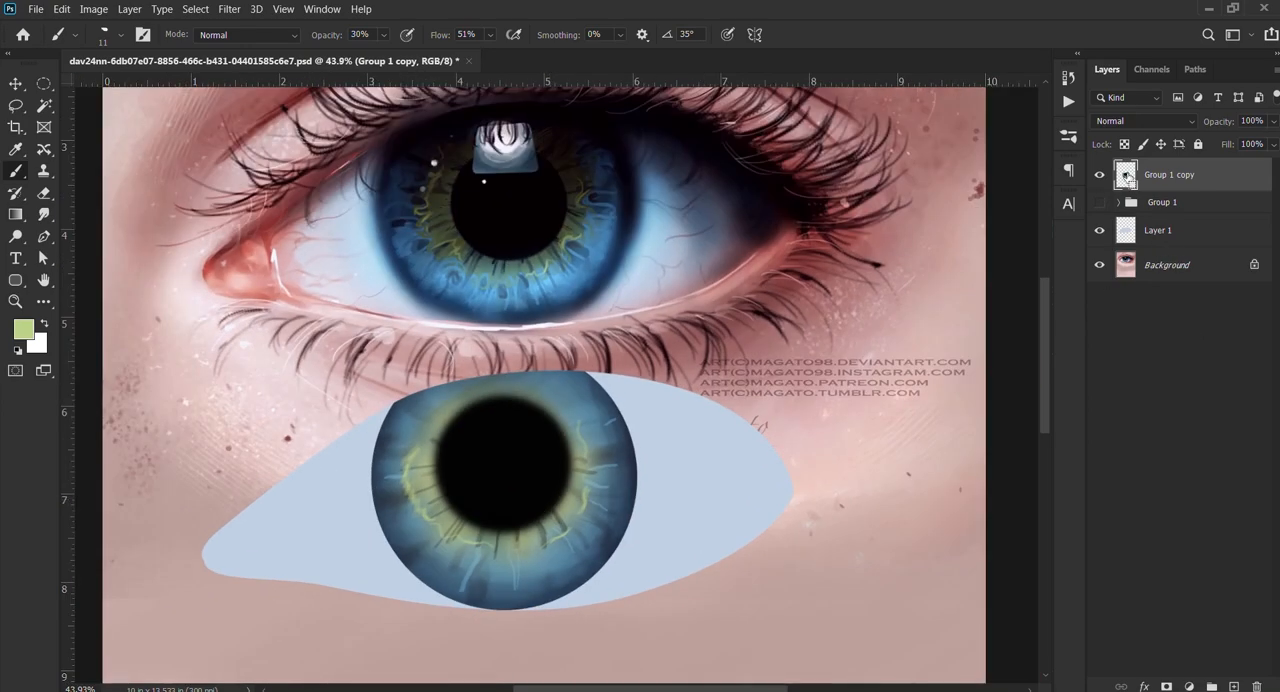
{"action": "left_click", "coordinate": [1126, 176], "text": "ctrl"}
{"action": "scroll", "coordinate": [513, 447], "scroll_direction": "up", "scroll_amount": 1}
{"action": "scroll", "coordinate": [513, 447], "scroll_direction": "down", "scroll_amount": 1}
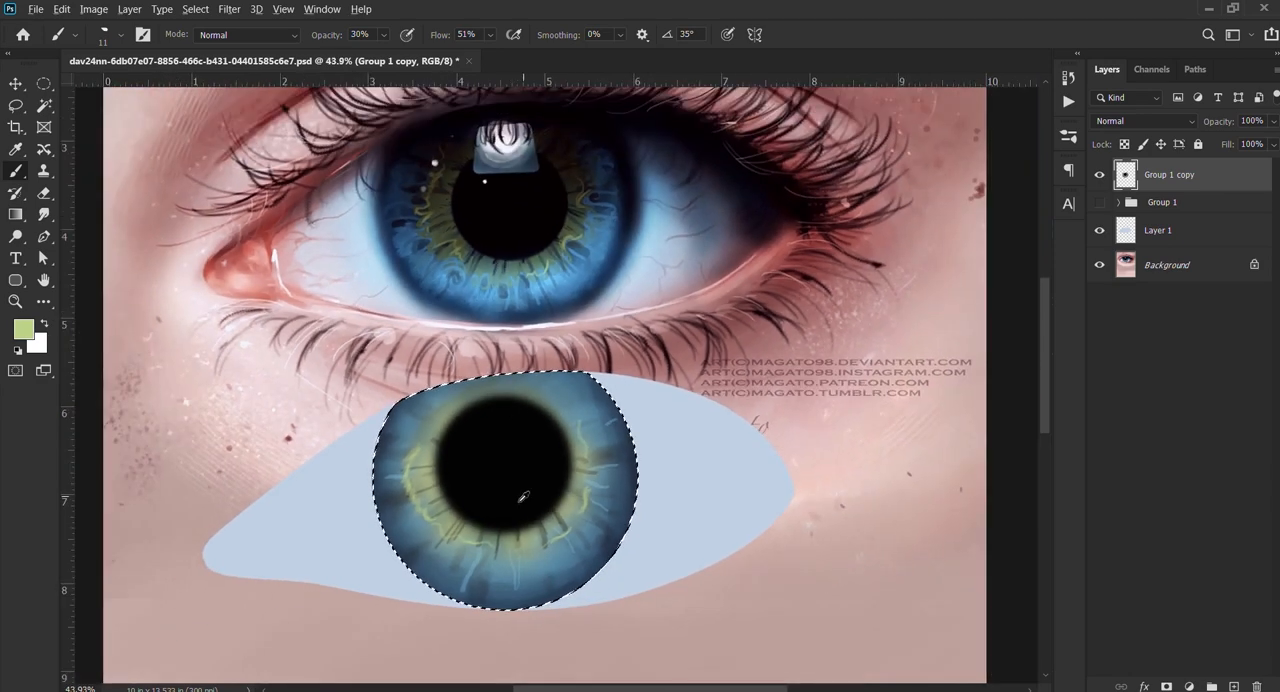
Step: Darken the iris's outer edge with dark blue sampled from the reference iris, using a soft round brush at 210 px and 30% opacity
{"action": "left_click", "coordinate": [385, 215], "text": "alt"}
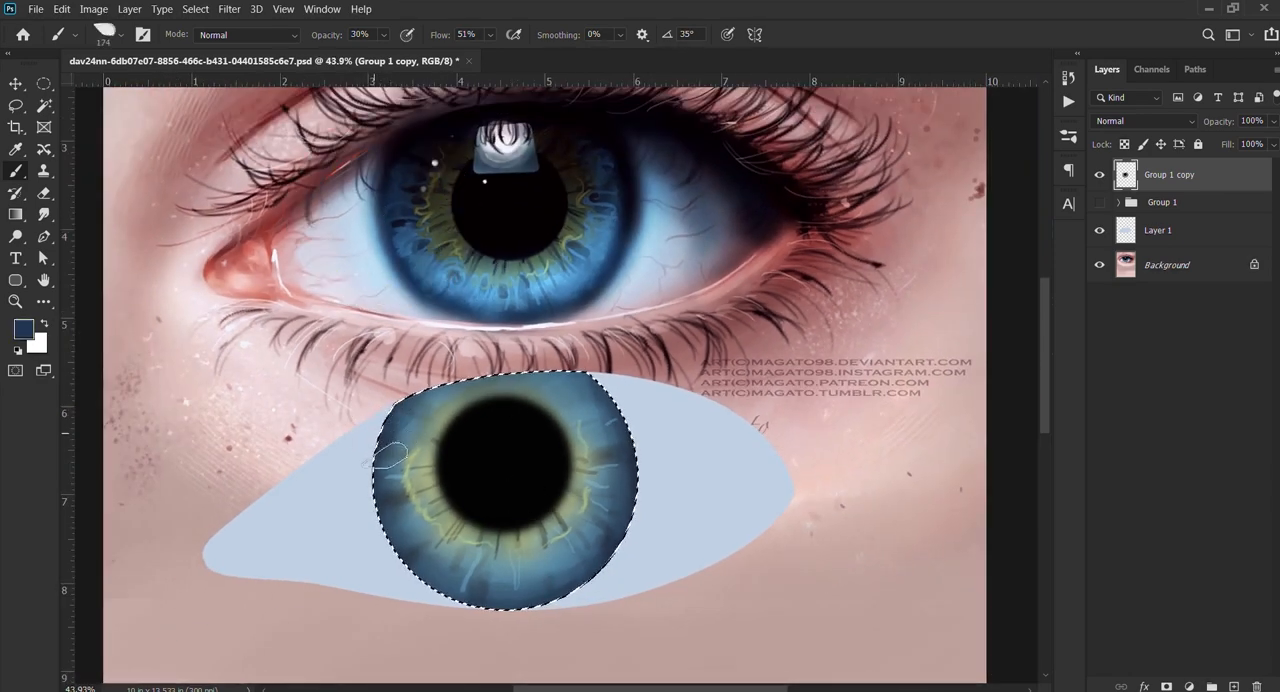
{"action": "right_click", "coordinate": [412, 442]}
{"action": "left_click", "coordinate": [575, 425]}
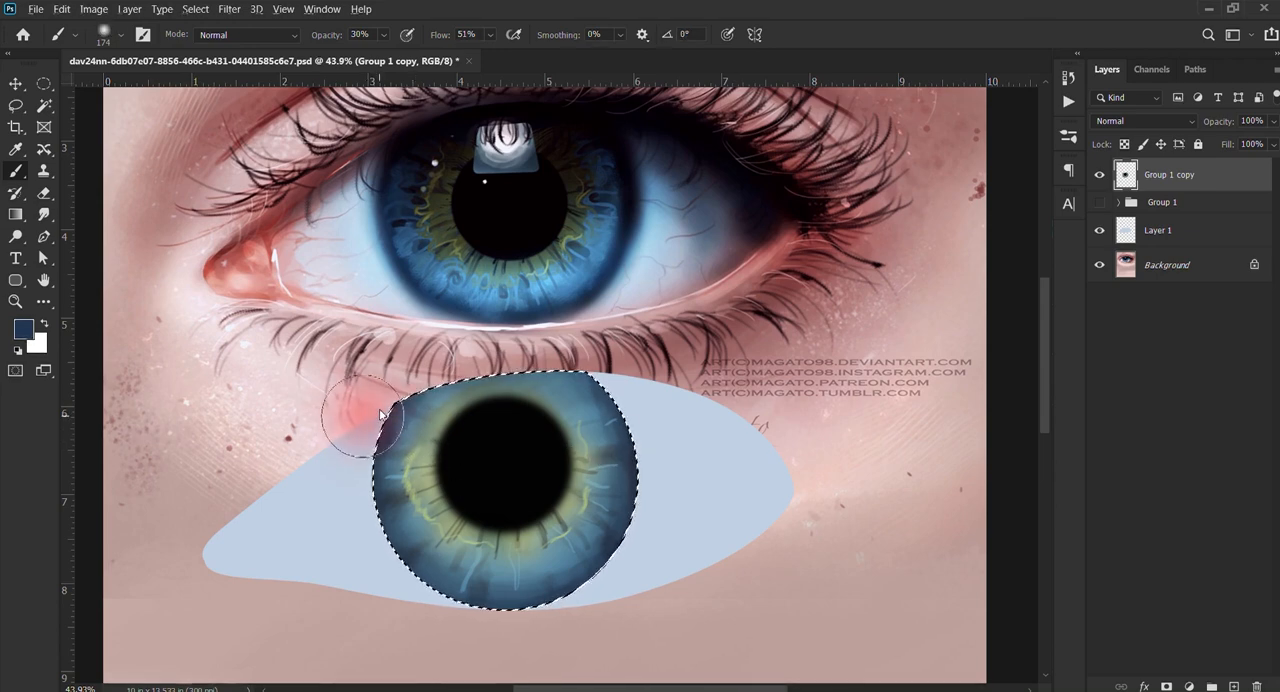
{"action": "mouse_move", "coordinate": [380, 414]}
{"action": "left_mouse_down"}
{"action": "mouse_move", "coordinate": [380, 478]}
{"action": "mouse_move", "coordinate": [363, 477]}
{"action": "left_mouse_up"}
{"action": "key", "text": "ctrl+z"}
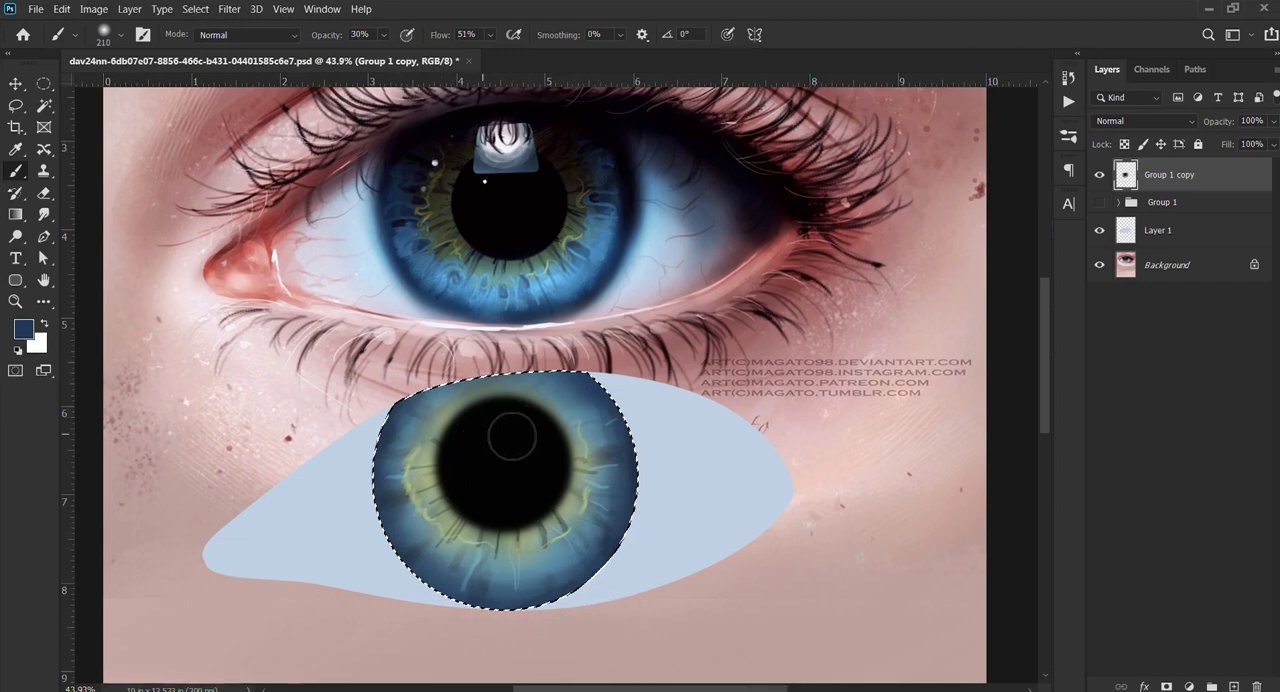
{"action": "scroll", "coordinate": [507, 426], "scroll_direction": "down", "scroll_amount": 3}
{"action": "scroll", "coordinate": [508, 426], "scroll_direction": "up", "scroll_amount": 5}
{"action": "scroll", "coordinate": [508, 426], "scroll_direction": "down", "scroll_amount": 3}
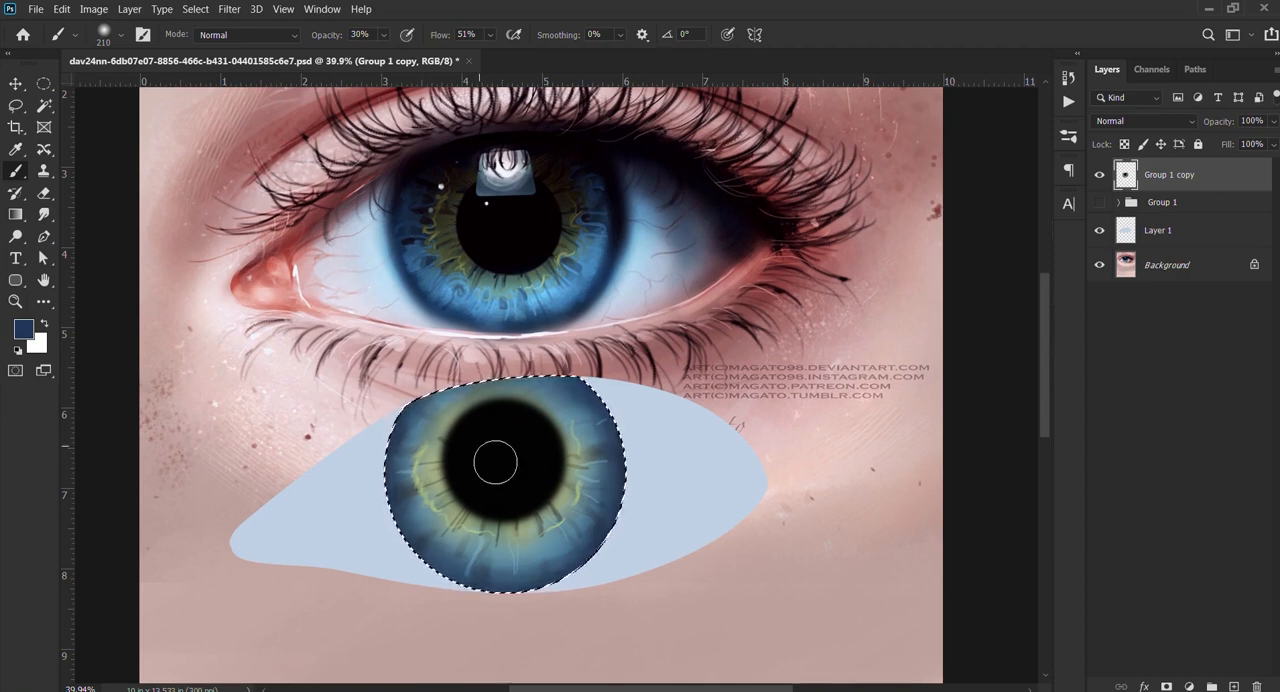
Step: Sample light blue from the reference iris and dab first soft highlights near the iris's bottom edge with the soft round brush at 55 px
{"action": "left_click", "coordinate": [482, 452]}
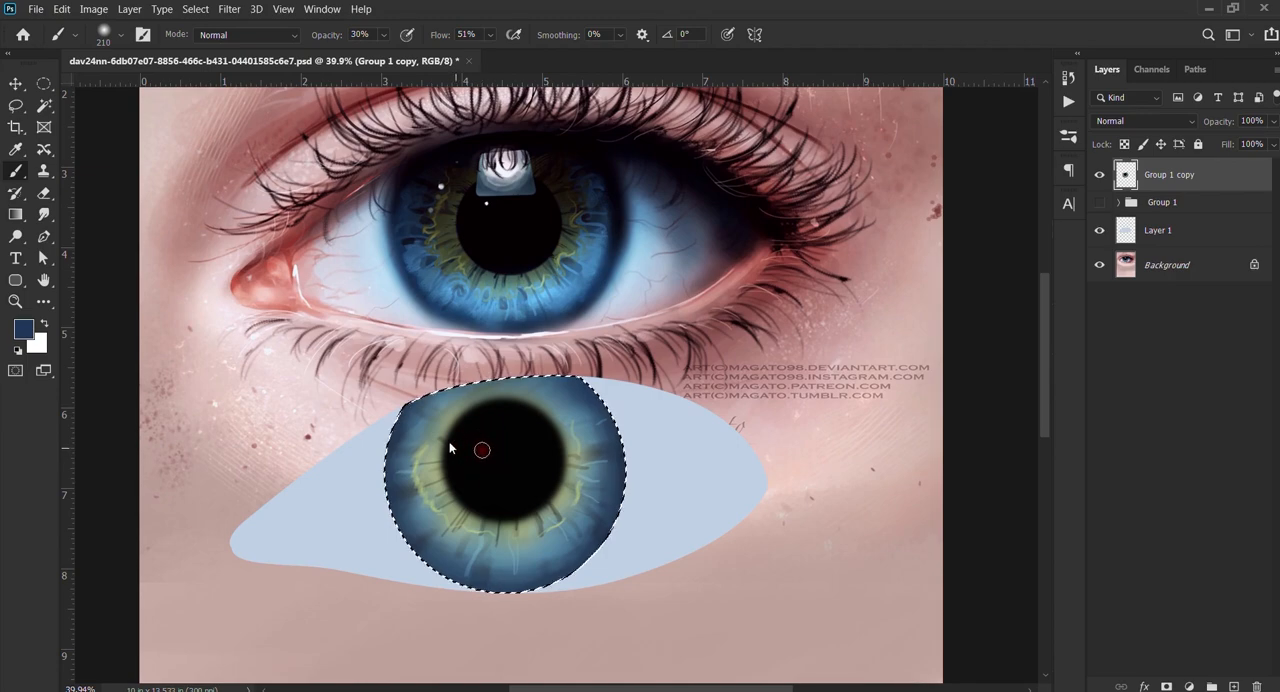
{"action": "scroll", "coordinate": [434, 497], "scroll_direction": "up", "scroll_amount": 3}
{"action": "scroll", "coordinate": [470, 540], "scroll_direction": "up", "scroll_amount": 2}
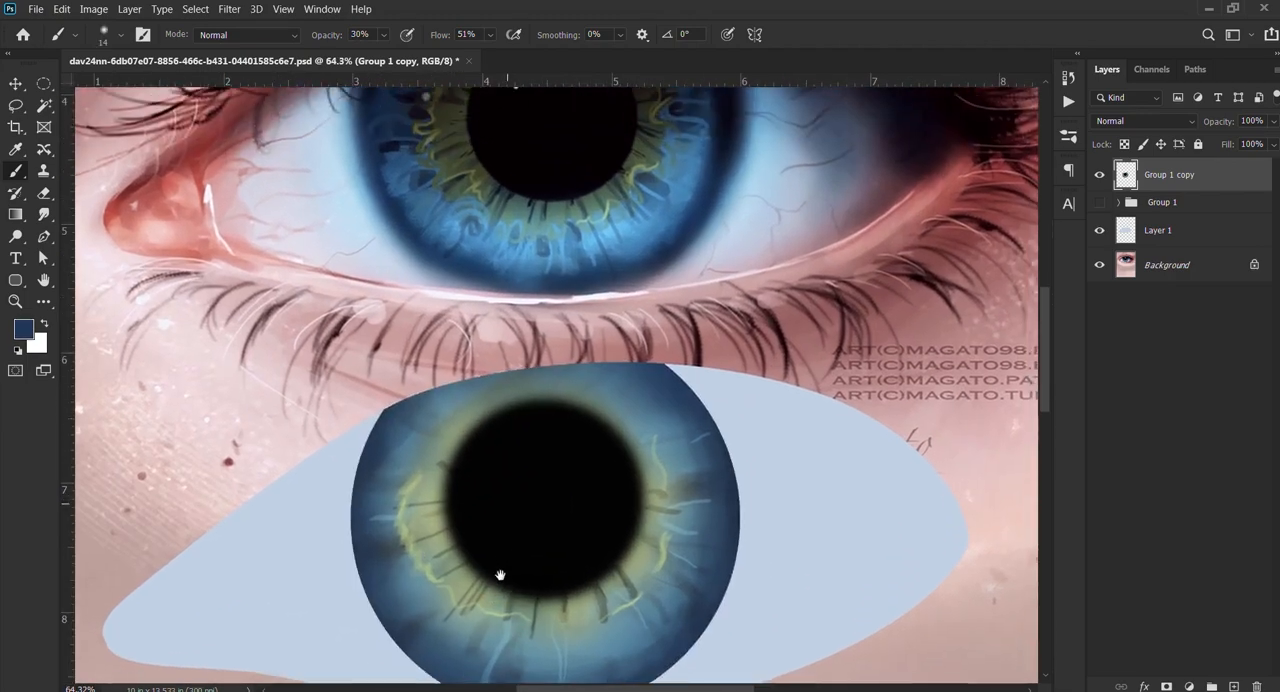
{"action": "left_click", "coordinate": [603, 260], "text": "alt"}
{"action": "left_click_drag", "start_coordinate": [535, 546], "coordinate": [611, 303]}
{"action": "scroll", "coordinate": [580, 410], "scroll_direction": "up", "scroll_amount": 4}
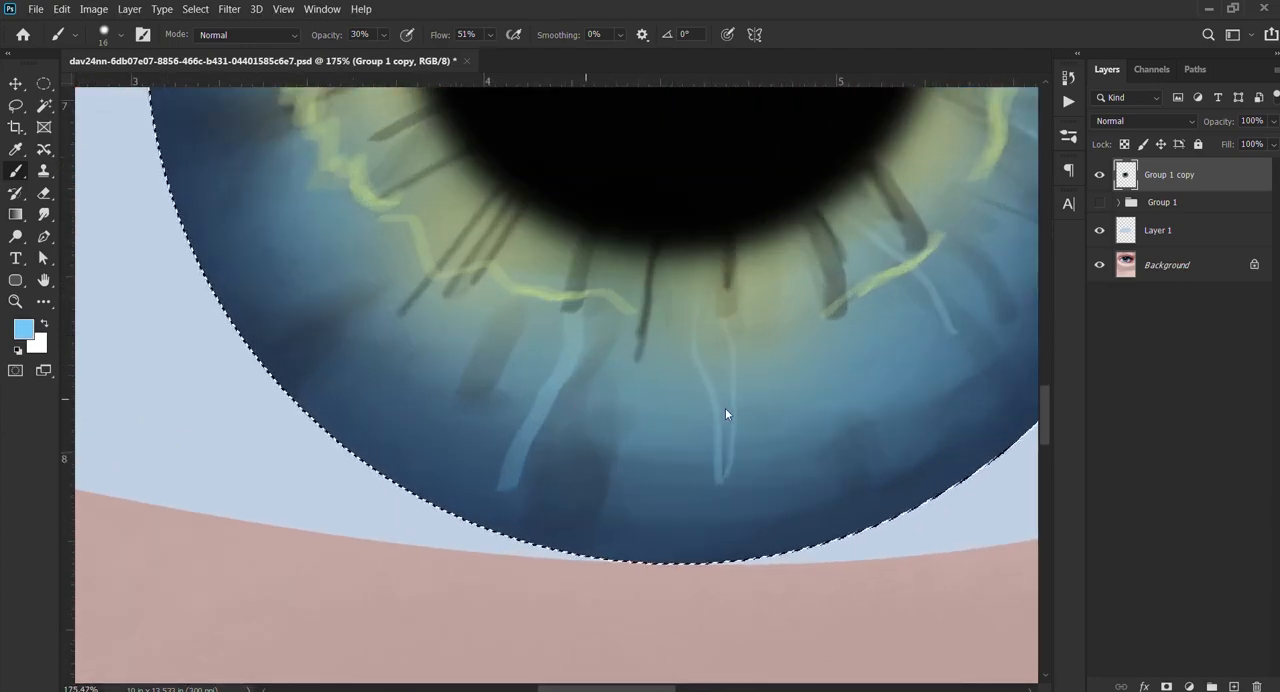
{"action": "left_click_drag", "start_coordinate": [558, 399], "coordinate": [491, 490]}
{"action": "left_click", "coordinate": [512, 455]}
{"action": "left_click", "coordinate": [466, 512]}
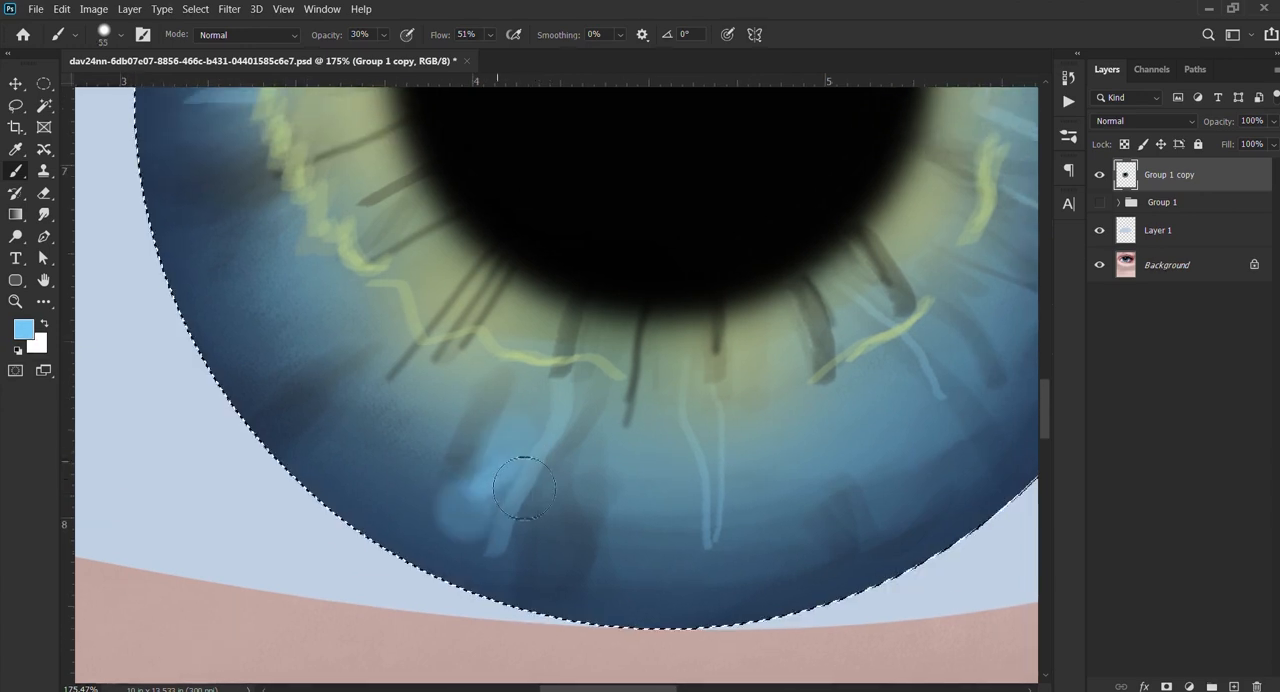
Step: Extend the soft light-blue dabs up along the lower-left part of the iris with the soft brush at about 53 px
{"action": "left_click", "coordinate": [494, 474]}
{"action": "left_click_drag", "start_coordinate": [452, 452], "coordinate": [449, 452]}
{"action": "left_click", "coordinate": [375, 443]}
{"action": "left_click", "coordinate": [428, 436]}
{"action": "left_click", "coordinate": [417, 428]}
{"action": "left_click", "coordinate": [376, 388]}
{"action": "left_click", "coordinate": [352, 361]}
{"action": "left_click", "coordinate": [324, 328]}
{"action": "left_click_drag", "start_coordinate": [318, 352], "coordinate": [334, 413]}
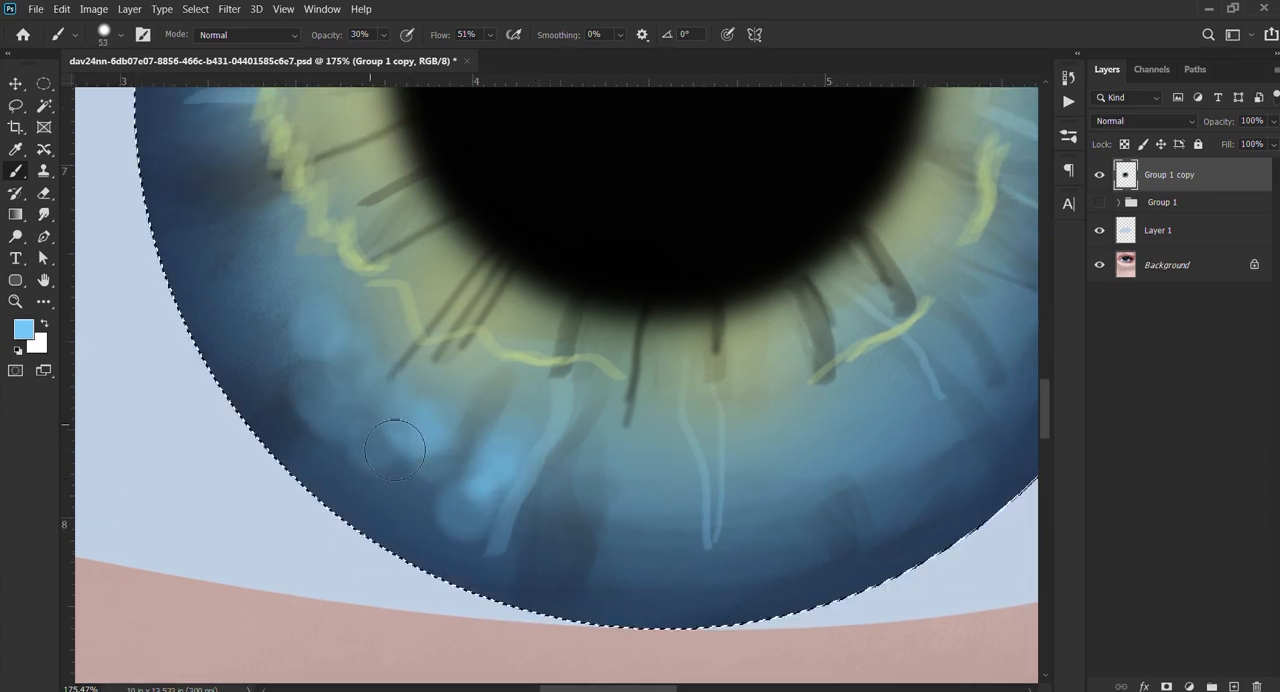
Step: Build up soft light-blue dabs between the dark streaks across the bottom centre of the iris with the soft brush at 45 px
{"action": "left_click", "coordinate": [396, 431]}
{"action": "left_click", "coordinate": [479, 386]}
{"action": "left_click", "coordinate": [525, 410]}
{"action": "left_click", "coordinate": [526, 455]}
{"action": "left_click_drag", "start_coordinate": [547, 439], "coordinate": [536, 460]}
{"action": "left_click", "coordinate": [548, 505]}
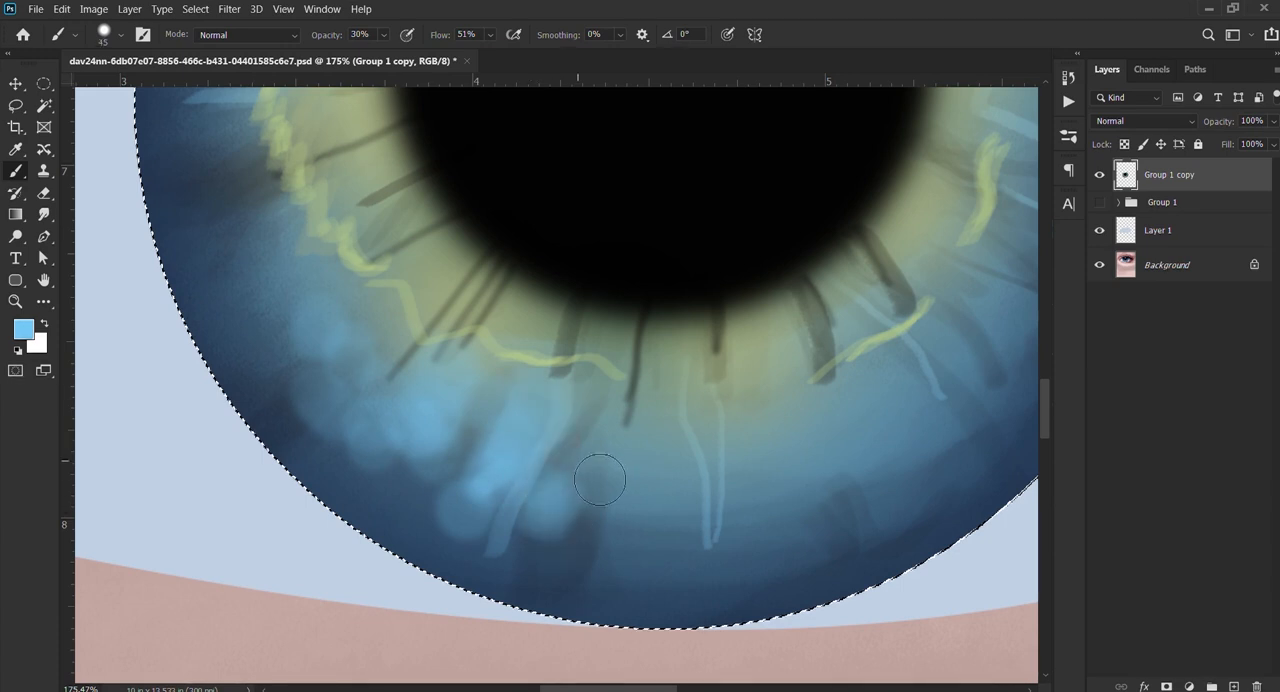
{"action": "left_click", "coordinate": [592, 450]}
{"action": "left_click", "coordinate": [584, 499]}
{"action": "left_click", "coordinate": [625, 525]}
{"action": "left_click_drag", "start_coordinate": [648, 455], "coordinate": [684, 514]}
Step: Extend the soft light-blue dabs just right of the iris's bottom centre with the soft round brush at 29 px
{"action": "scroll", "coordinate": [627, 517], "scroll_direction": "down", "scroll_amount": 3}
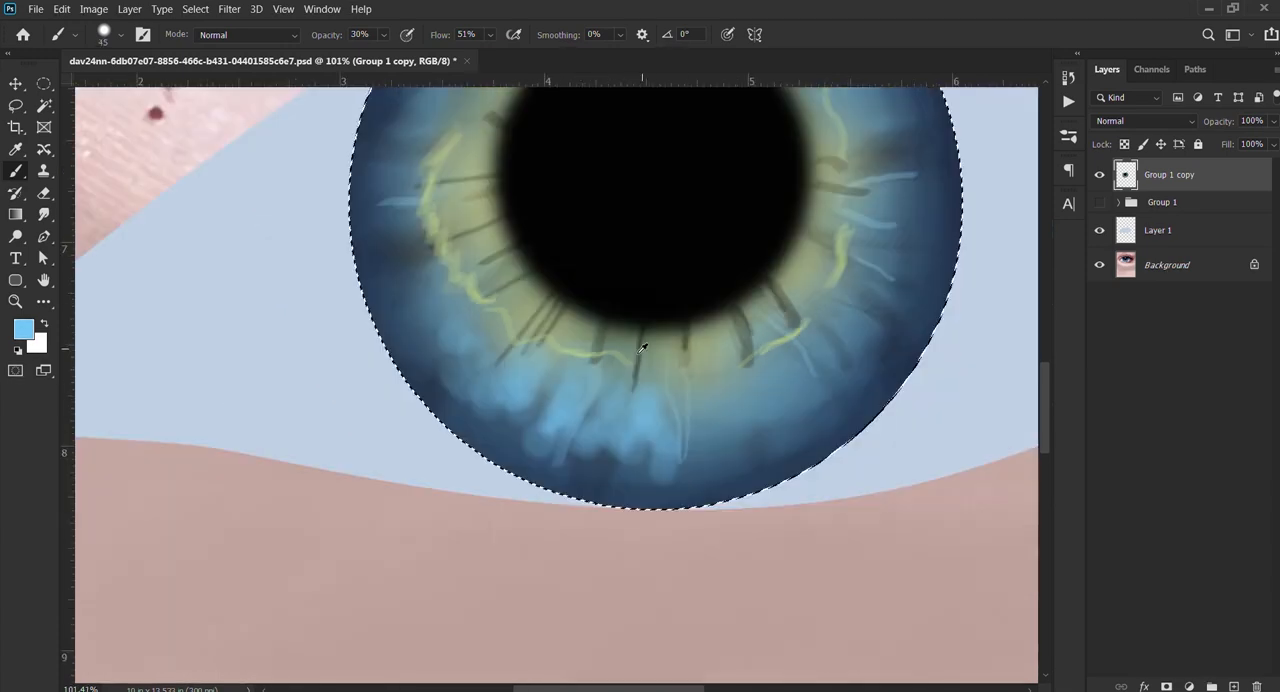
{"action": "scroll", "coordinate": [537, 451], "scroll_direction": "up", "scroll_amount": 1}
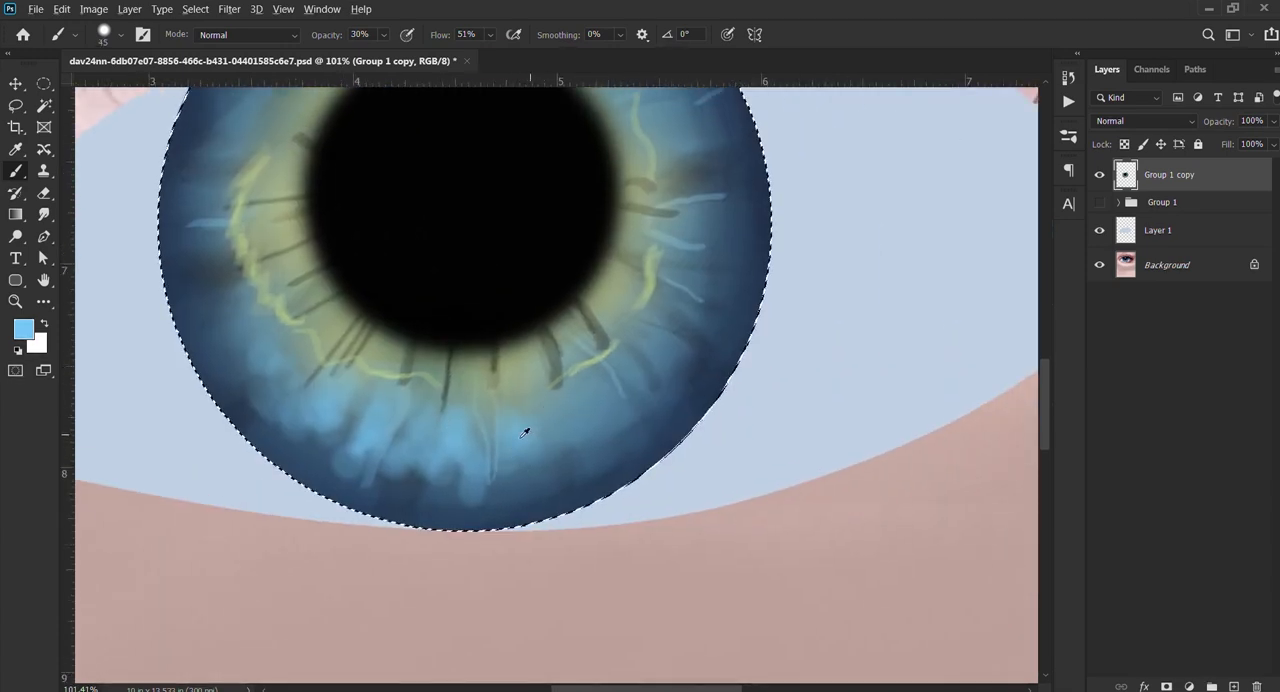
{"action": "left_click_drag", "start_coordinate": [521, 437], "coordinate": [510, 437], "text": "alt"}
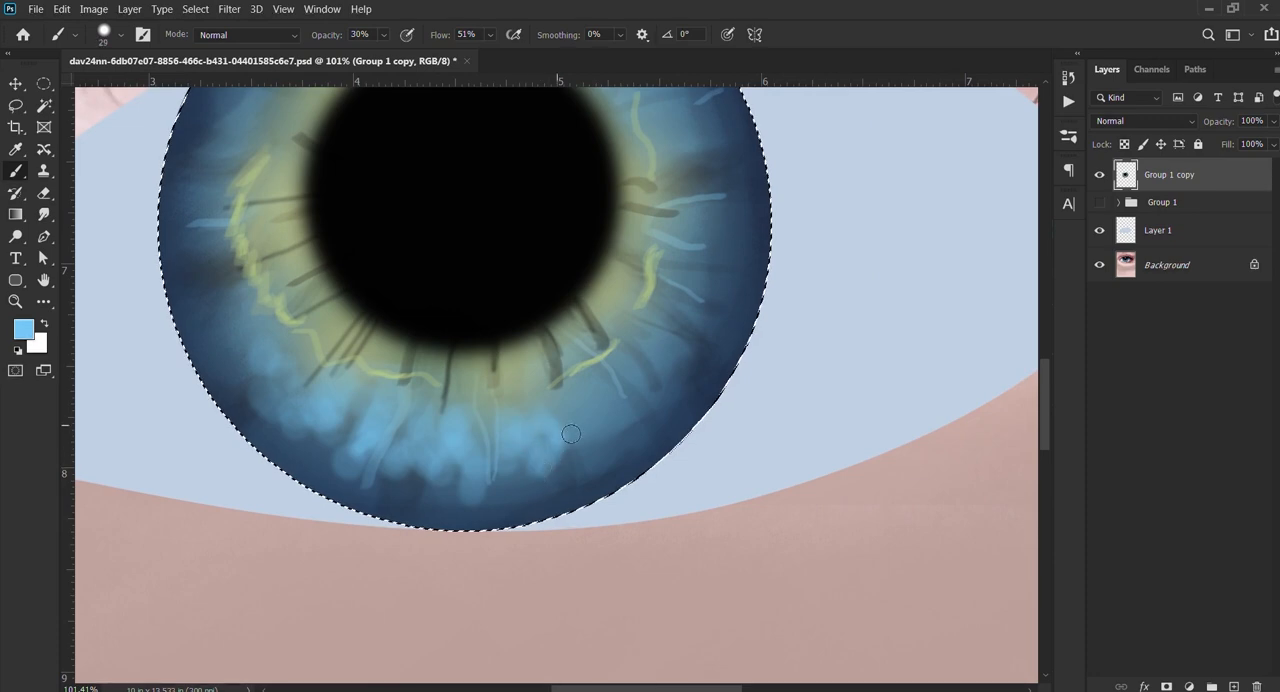
Step: Dab soft light-blue highlights across the lower-right part of the iris, using brush sizes from 41 px down to 25 px
{"action": "scroll", "coordinate": [575, 420], "scroll_direction": "down", "scroll_amount": 3}
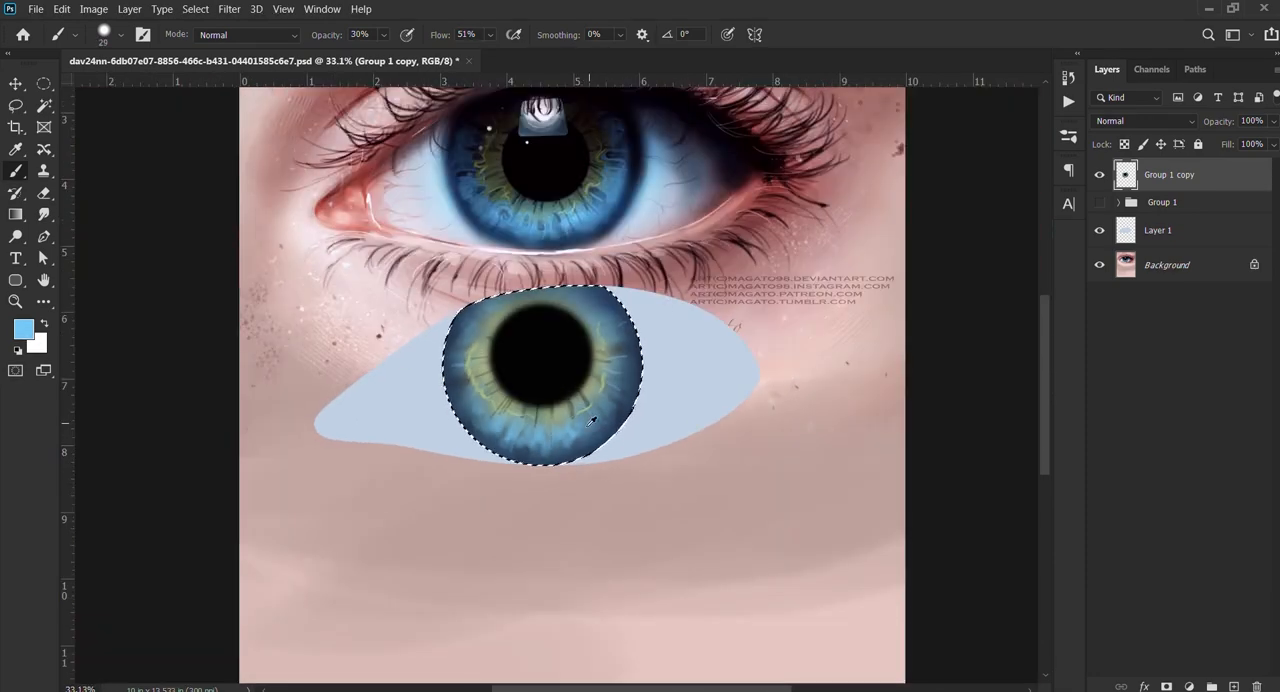
{"action": "scroll", "coordinate": [564, 447], "scroll_direction": "up", "scroll_amount": 2}
{"action": "scroll", "coordinate": [564, 447], "scroll_direction": "up", "scroll_amount": 3}
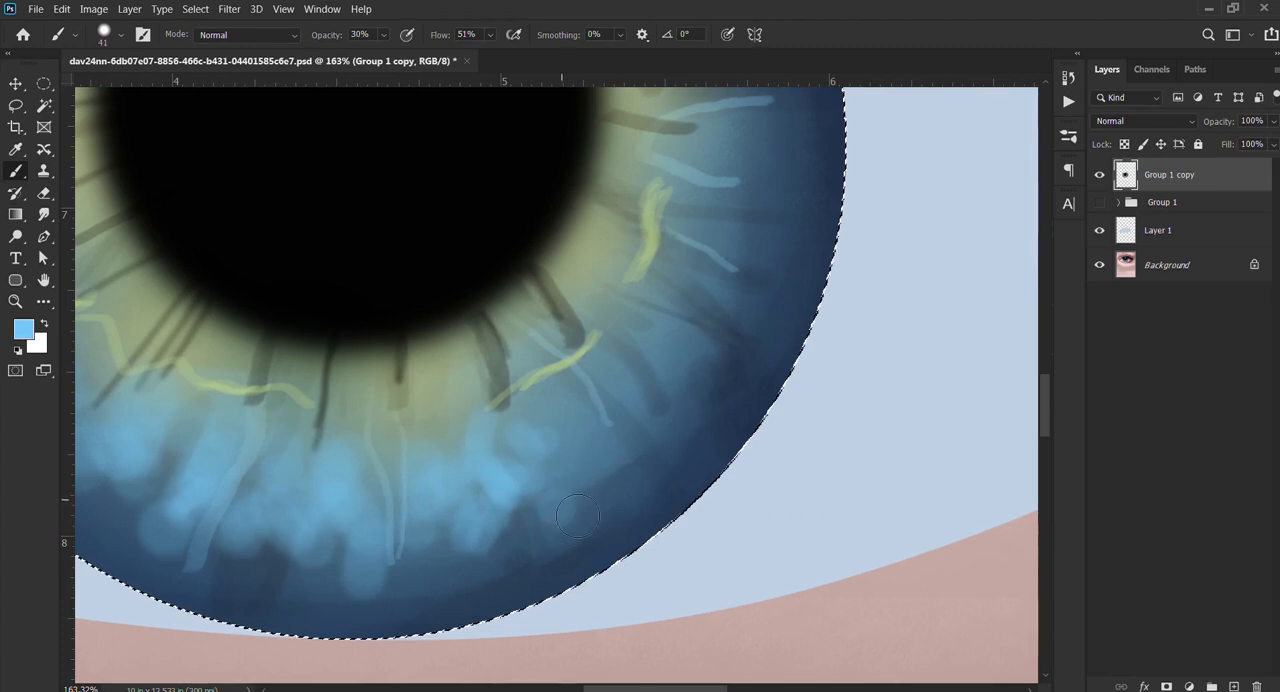
{"action": "left_click_drag", "start_coordinate": [554, 430], "coordinate": [568, 458]}
{"action": "left_click_drag", "start_coordinate": [583, 474], "coordinate": [567, 465], "text": "alt"}
{"action": "mouse_move", "coordinate": [595, 466]}
{"action": "left_mouse_down"}
{"action": "mouse_move", "coordinate": [581, 412]}
{"action": "mouse_move", "coordinate": [611, 484]}
{"action": "mouse_move", "coordinate": [586, 439]}
{"action": "mouse_move", "coordinate": [608, 486]}
{"action": "mouse_move", "coordinate": [585, 460]}
{"action": "mouse_move", "coordinate": [552, 482]}
{"action": "left_mouse_up"}
{"action": "mouse_move", "coordinate": [576, 415]}
{"action": "left_mouse_down"}
{"action": "mouse_move", "coordinate": [572, 480]}
{"action": "mouse_move", "coordinate": [591, 406]}
{"action": "left_mouse_up"}
{"action": "mouse_move", "coordinate": [620, 458]}
{"action": "left_mouse_down"}
{"action": "mouse_move", "coordinate": [636, 430]}
{"action": "mouse_move", "coordinate": [632, 379]}
{"action": "left_mouse_up"}
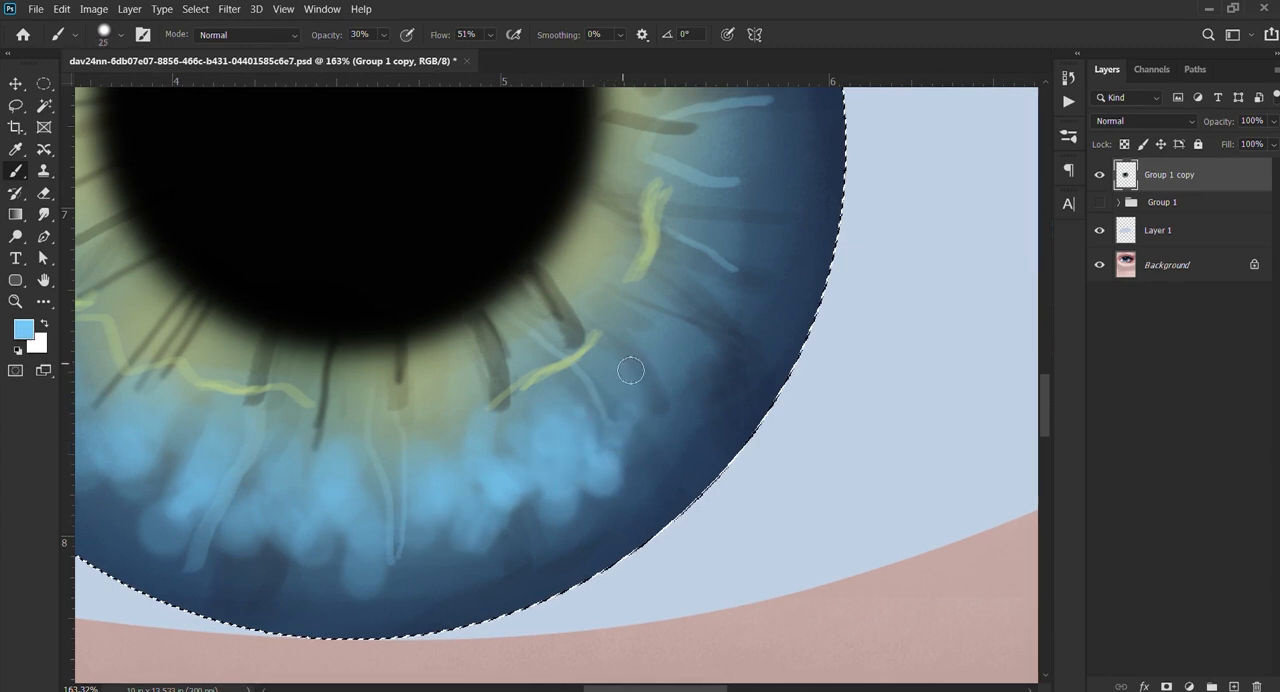
{"action": "mouse_move", "coordinate": [688, 421]}
{"action": "left_mouse_down"}
{"action": "mouse_move", "coordinate": [669, 350]}
{"action": "mouse_move", "coordinate": [685, 396]}
{"action": "mouse_move", "coordinate": [667, 363]}
{"action": "mouse_move", "coordinate": [712, 371]}
{"action": "mouse_move", "coordinate": [712, 408]}
{"action": "mouse_move", "coordinate": [705, 351]}
{"action": "left_mouse_up"}
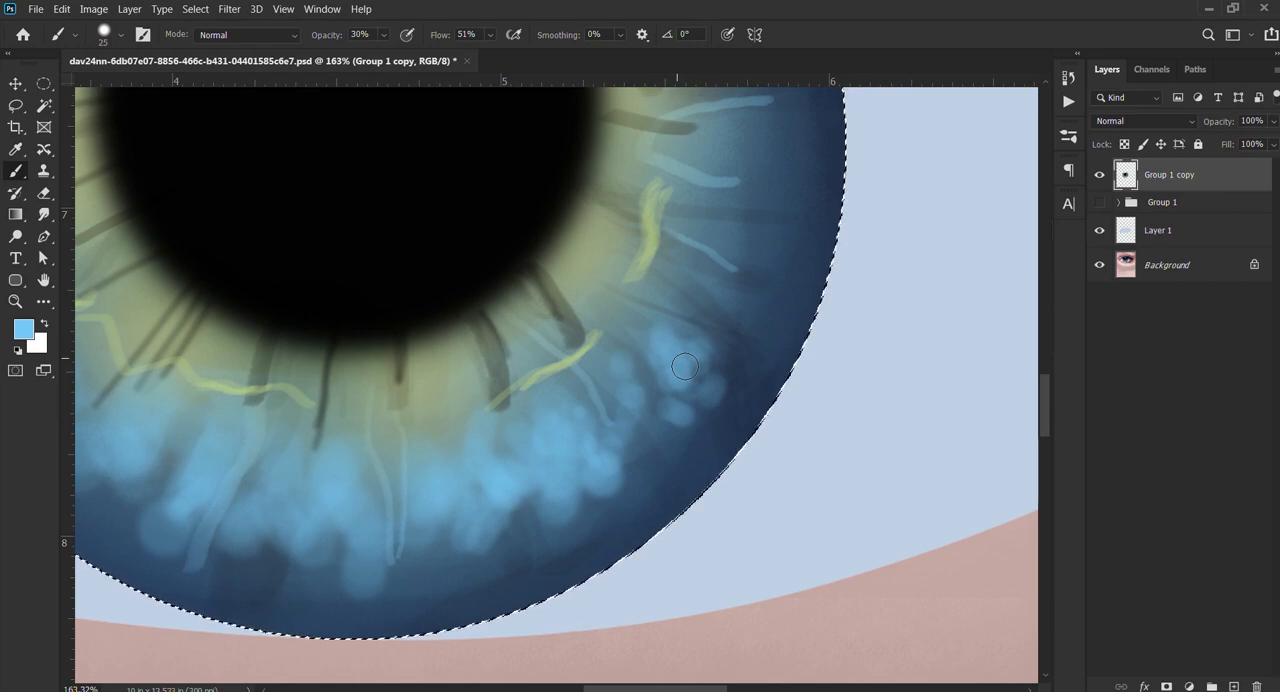
Step: Compare the painted iris with the reference without the selection outline, and restore the iris selection
{"action": "scroll", "coordinate": [612, 349], "scroll_direction": "down", "scroll_amount": 5}
{"action": "left_click_drag", "start_coordinate": [385, 460], "coordinate": [626, 543]}
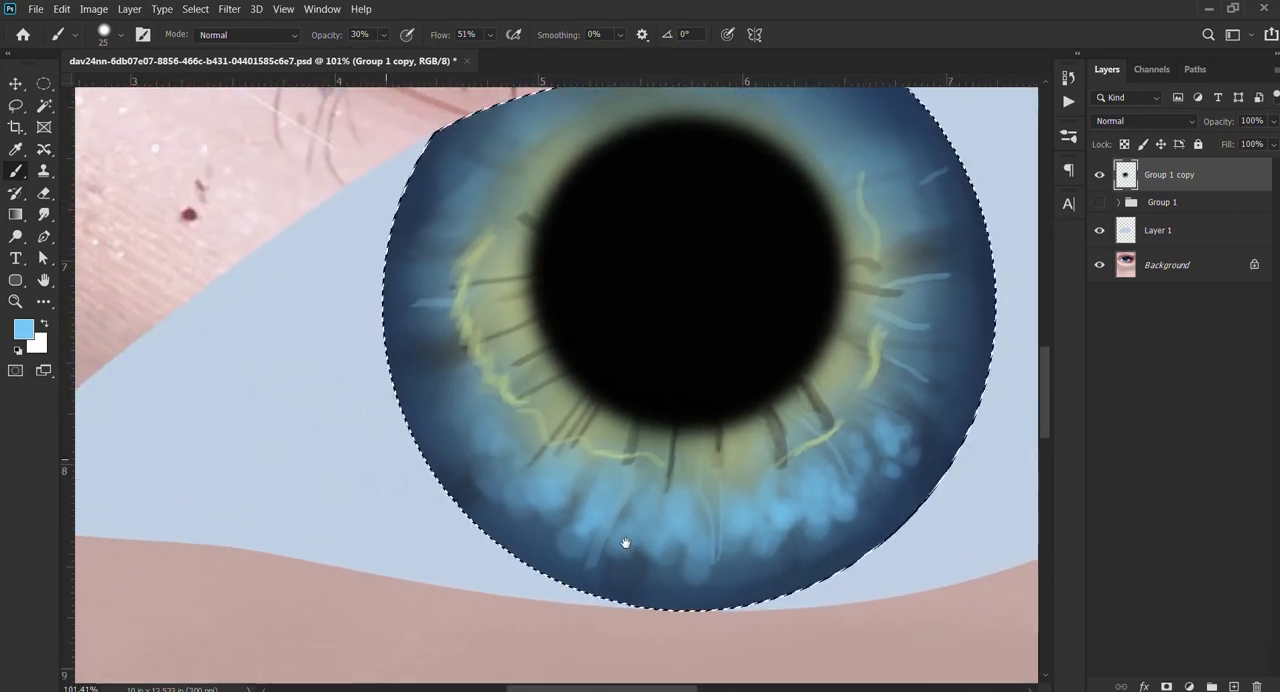
{"action": "scroll", "coordinate": [626, 543], "scroll_direction": "down", "scroll_amount": 3}
{"action": "key", "text": "ctrl+d"}
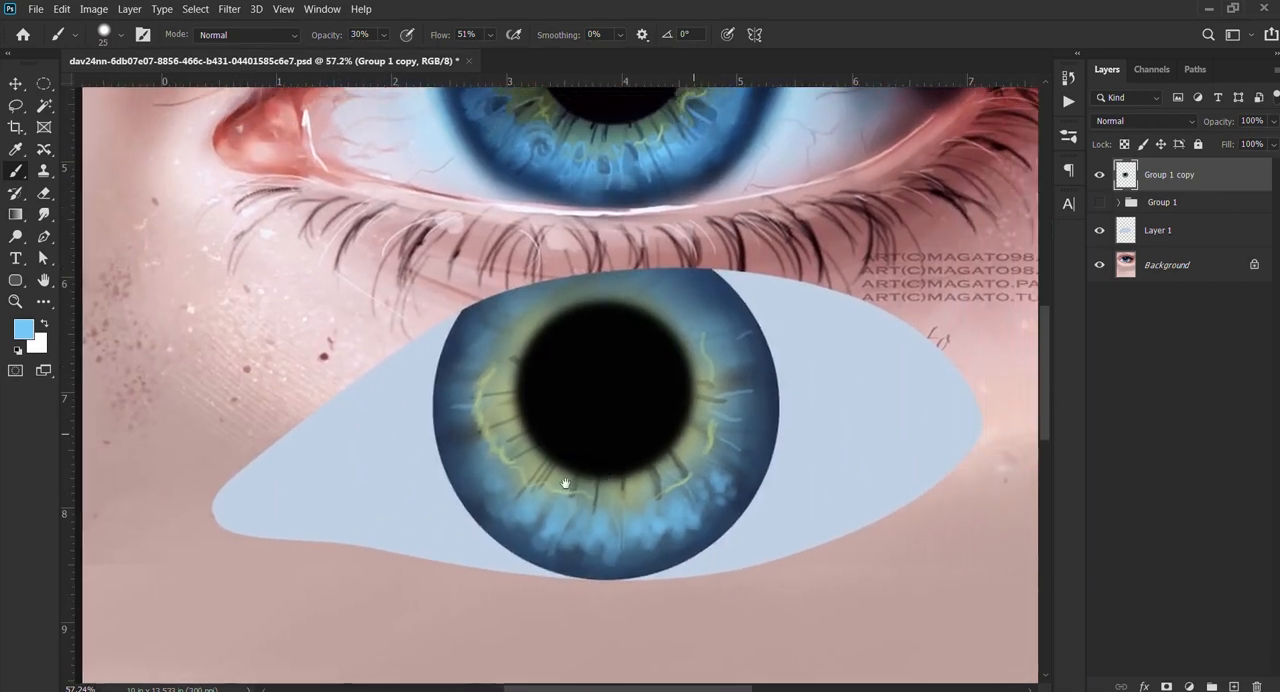
{"action": "left_click_drag", "start_coordinate": [565, 484], "coordinate": [434, 498]}
{"action": "key", "text": "ctrl+shift+d"}
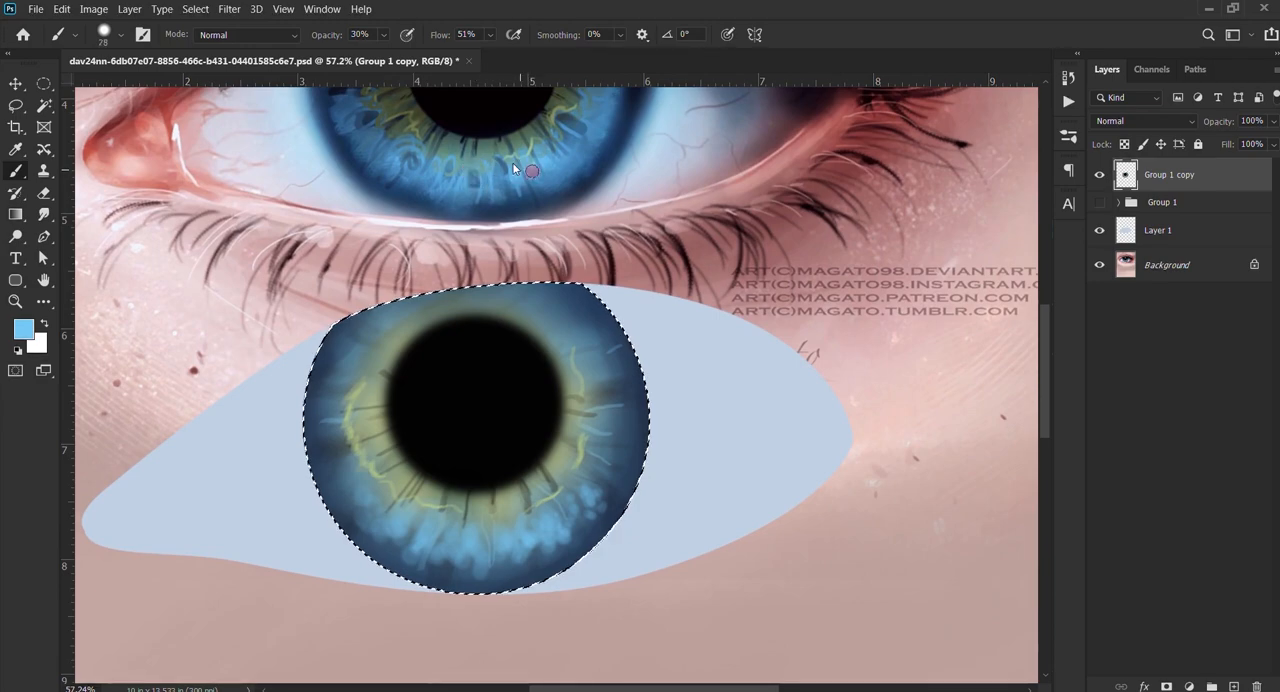
Step: Dab soft light-blue highlights between the dark streaks on the iris's right side with the brush at 29 px
{"action": "left_click_drag", "start_coordinate": [520, 170], "coordinate": [462, 292]}
{"action": "scroll", "coordinate": [555, 490], "scroll_direction": "up", "scroll_amount": 5}
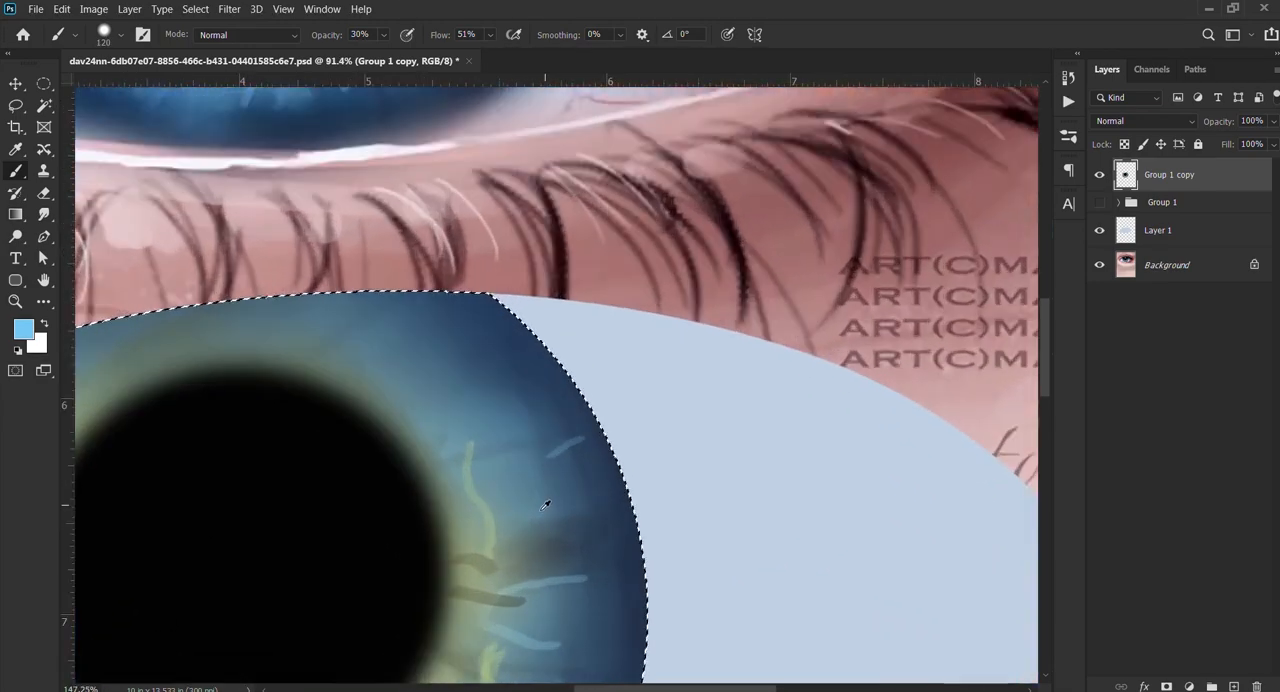
{"action": "mouse_move", "coordinate": [555, 490]}
{"action": "left_mouse_down"}
{"action": "mouse_move", "coordinate": [506, 489]}
{"action": "mouse_move", "coordinate": [536, 502]}
{"action": "left_mouse_up"}
{"action": "mouse_move", "coordinate": [540, 627]}
{"action": "left_mouse_down"}
{"action": "mouse_move", "coordinate": [722, 348]}
{"action": "mouse_move", "coordinate": [697, 377]}
{"action": "mouse_move", "coordinate": [680, 374]}
{"action": "left_mouse_up"}
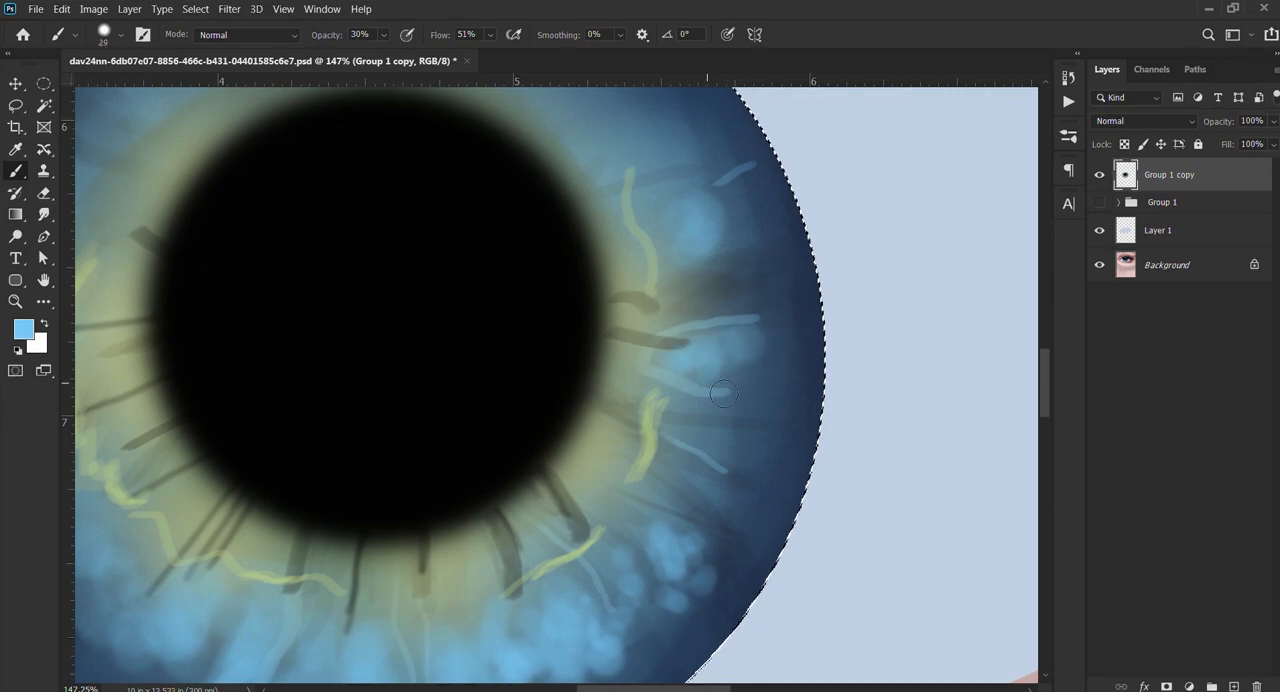
Step: Sample dark olive from the reference iris and softly shade the left part of the yellow-green ring at 60 px
{"action": "scroll", "coordinate": [680, 457], "scroll_direction": "down", "scroll_amount": 5}
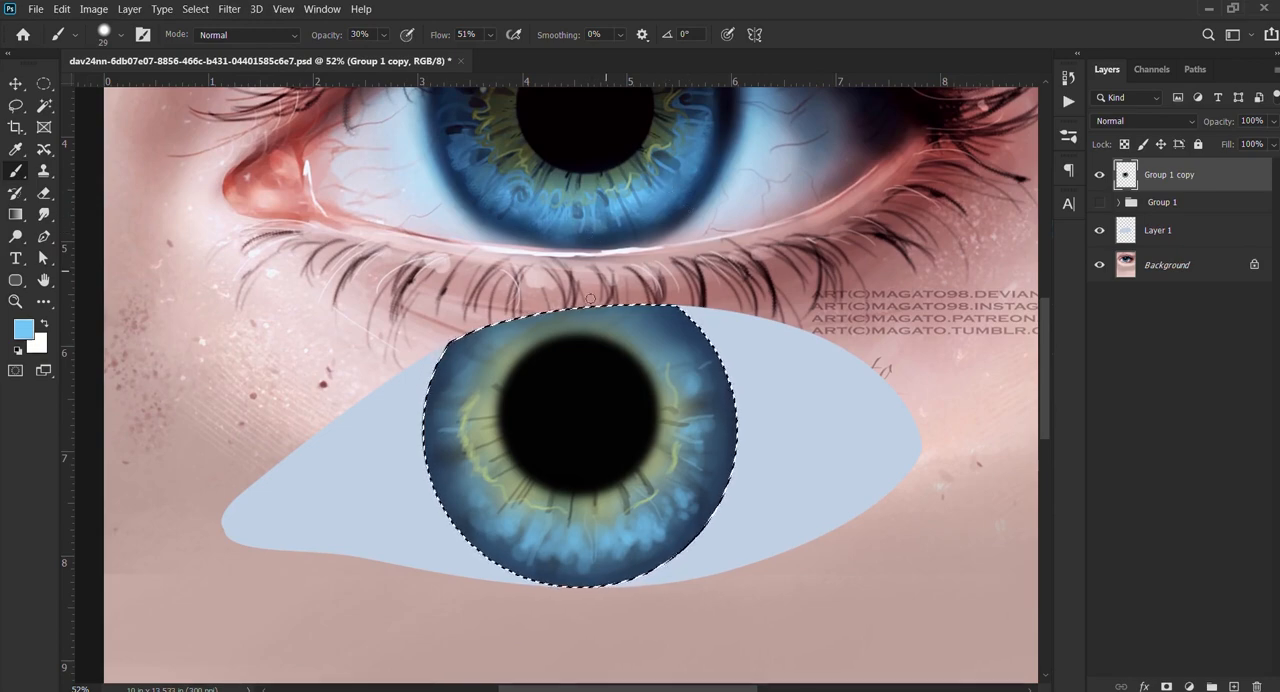
{"action": "left_click", "coordinate": [495, 112], "text": "alt"}
{"action": "scroll", "coordinate": [472, 424], "scroll_direction": "up", "scroll_amount": 5}
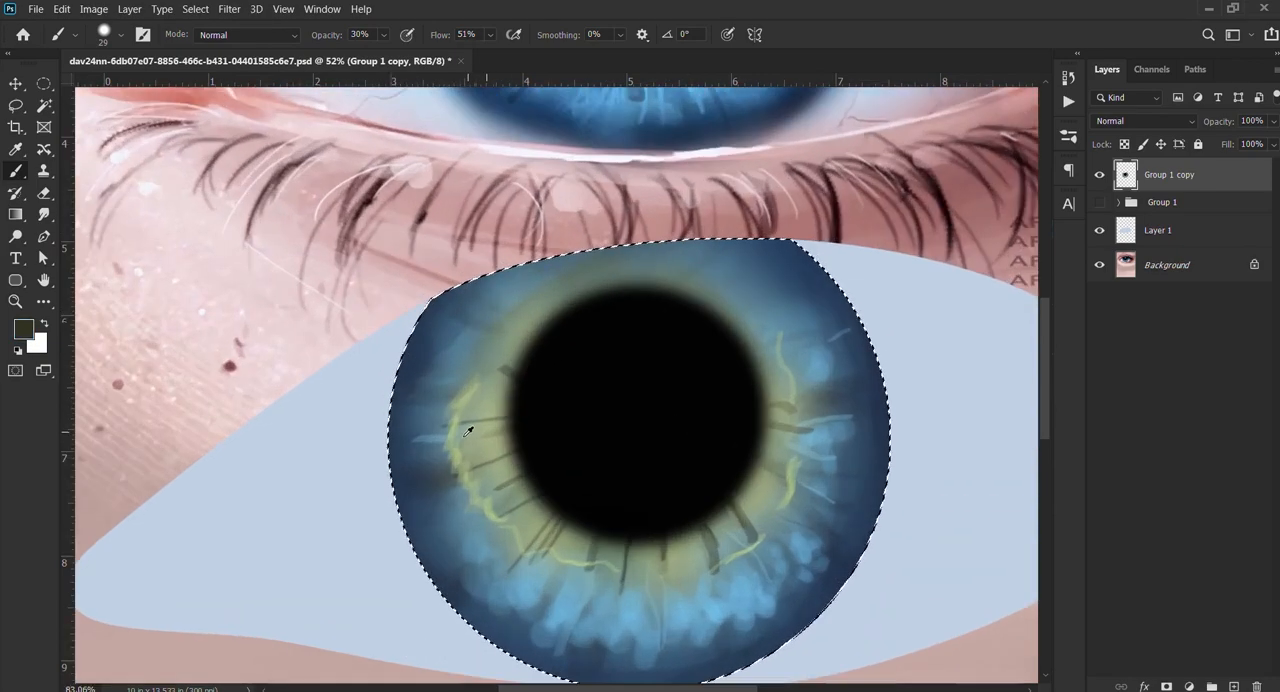
{"action": "right_click", "coordinate": [517, 386], "text": "alt"}
{"action": "left_click_drag", "start_coordinate": [523, 389], "coordinate": [469, 361]}
{"action": "left_click_drag", "start_coordinate": [522, 437], "coordinate": [474, 388]}
{"action": "right_click", "coordinate": [497, 425], "text": "alt"}
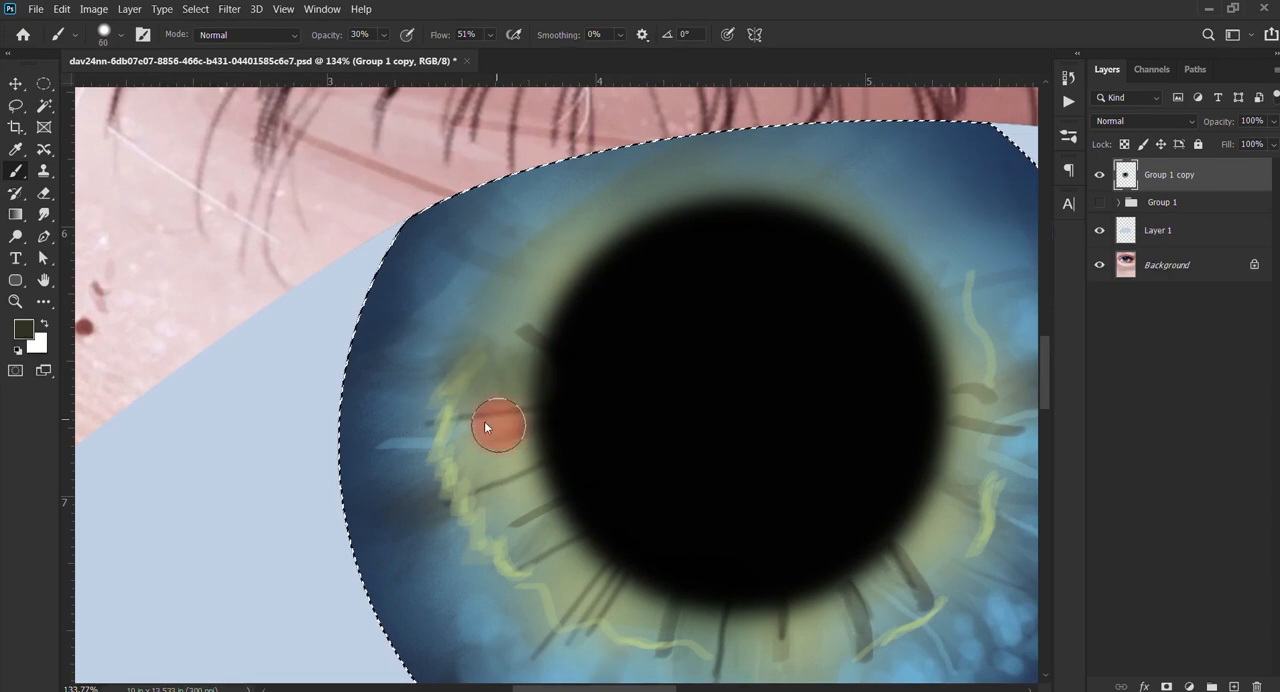
{"action": "left_click_drag", "start_coordinate": [535, 460], "coordinate": [483, 458]}
Step: Continue the dark olive shading along the lower-left of the ring beside the pupil with the brush at 38 px
{"action": "scroll", "coordinate": [567, 493], "scroll_direction": "down", "scroll_amount": 2}
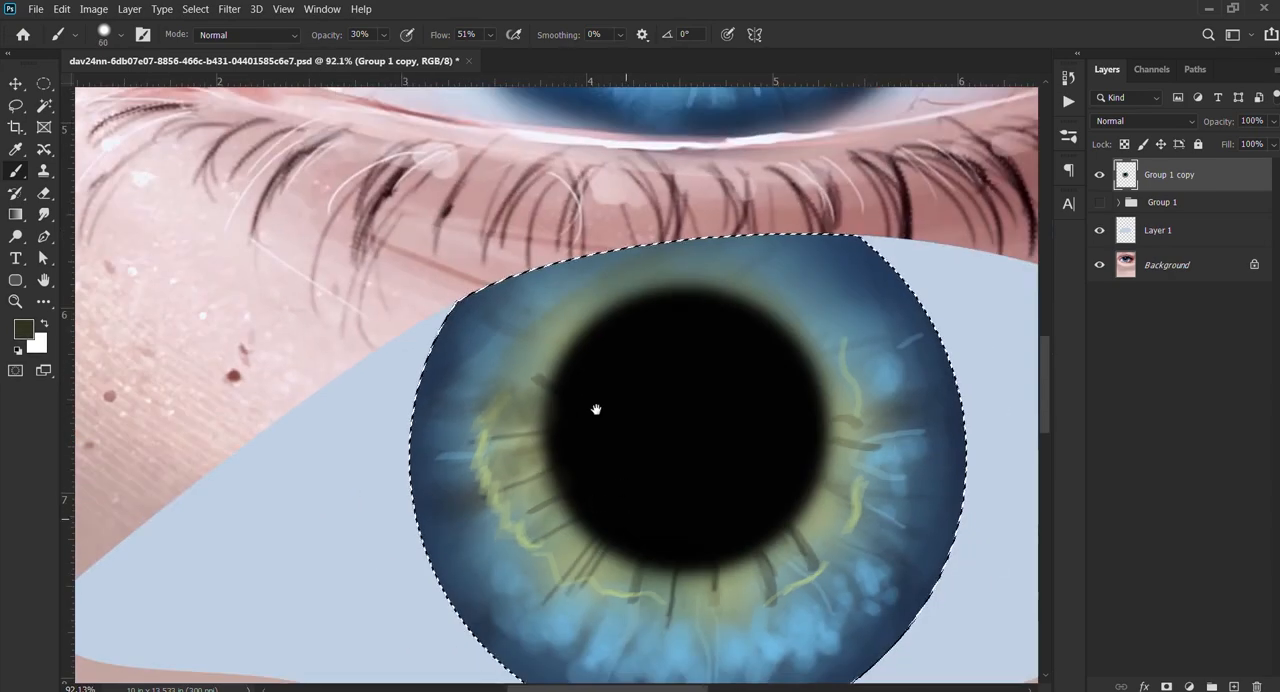
{"action": "left_click_drag", "start_coordinate": [594, 409], "coordinate": [549, 261]}
{"action": "right_click", "coordinate": [541, 363], "text": "alt"}
{"action": "right_click", "coordinate": [540, 388], "text": "alt"}
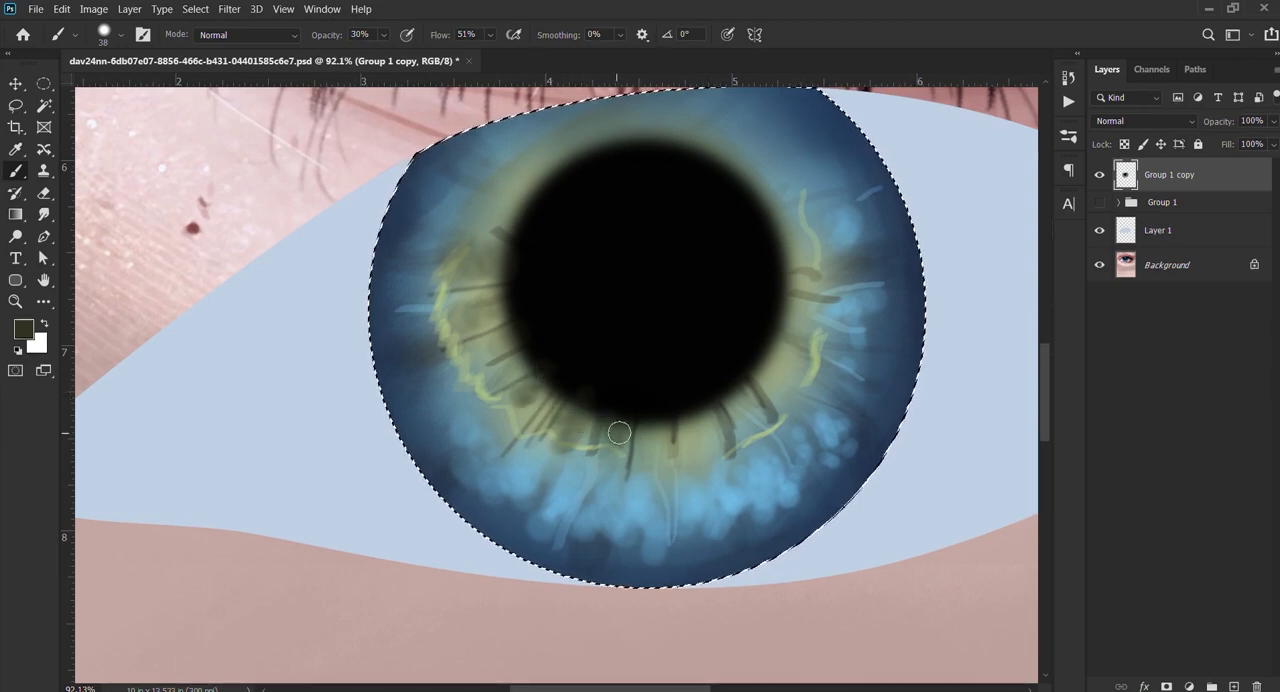
Step: Sample a medium blue from the lower-left part of the reference iris
{"action": "scroll", "coordinate": [607, 471], "scroll_direction": "down", "scroll_amount": 2}
{"action": "scroll", "coordinate": [607, 471], "scroll_direction": "down", "scroll_amount": 3}
{"action": "scroll", "coordinate": [529, 271], "scroll_direction": "up", "scroll_amount": 6}
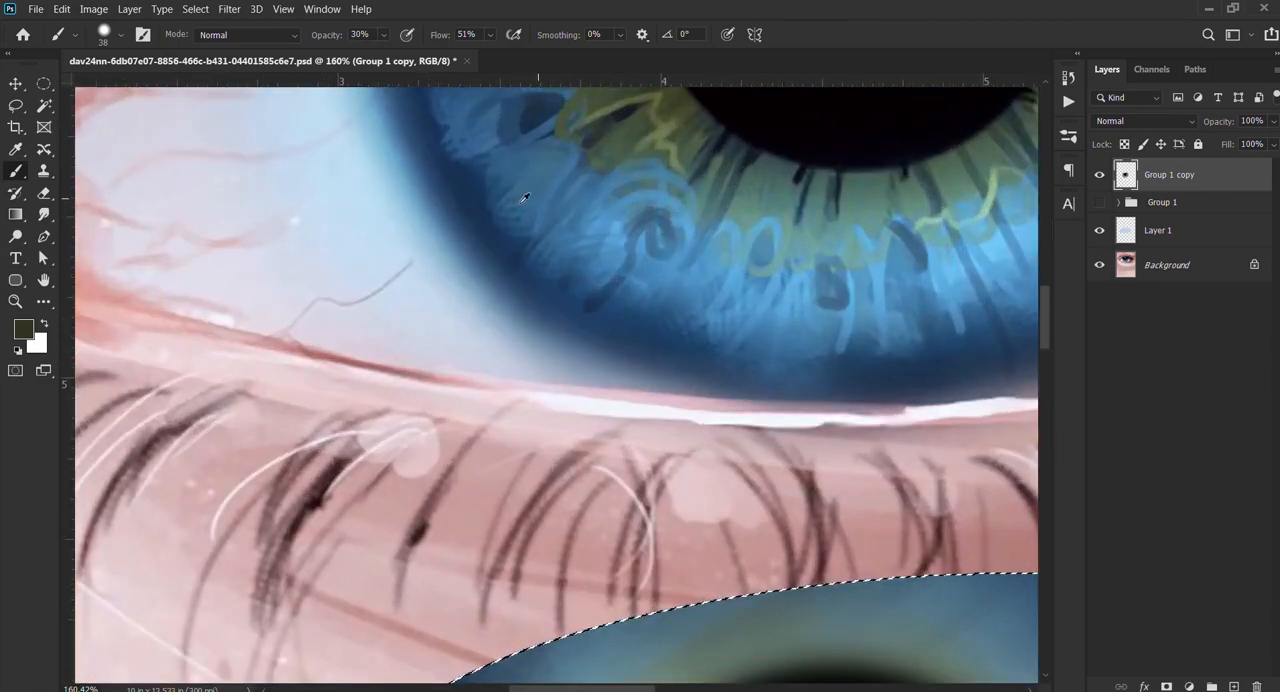
{"action": "left_click", "coordinate": [503, 195], "text": "alt"}
{"action": "scroll", "coordinate": [586, 294], "scroll_direction": "down", "scroll_amount": 3}
{"action": "scroll", "coordinate": [609, 363], "scroll_direction": "down", "scroll_amount": 5}
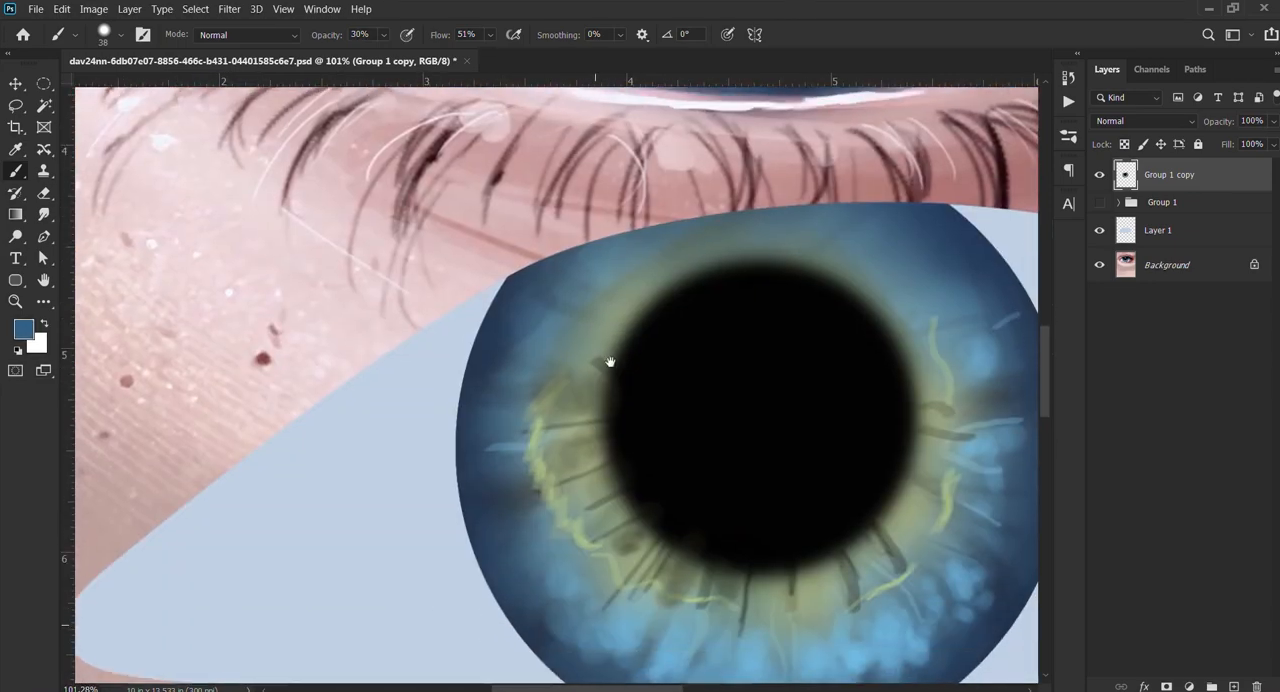
Step: Reduce the brush to 7 px and paint a short curved blue stroke beside the dark streaks at the iris's lower left
{"action": "left_click_drag", "start_coordinate": [616, 482], "coordinate": [548, 389]}
{"action": "key", "text": "bracketleft"}
{"action": "key", "text": "bracketleft"}
{"action": "key", "text": "bracketleft"}
{"action": "key", "text": "bracketleft"}
{"action": "key", "text": "bracketleft"}
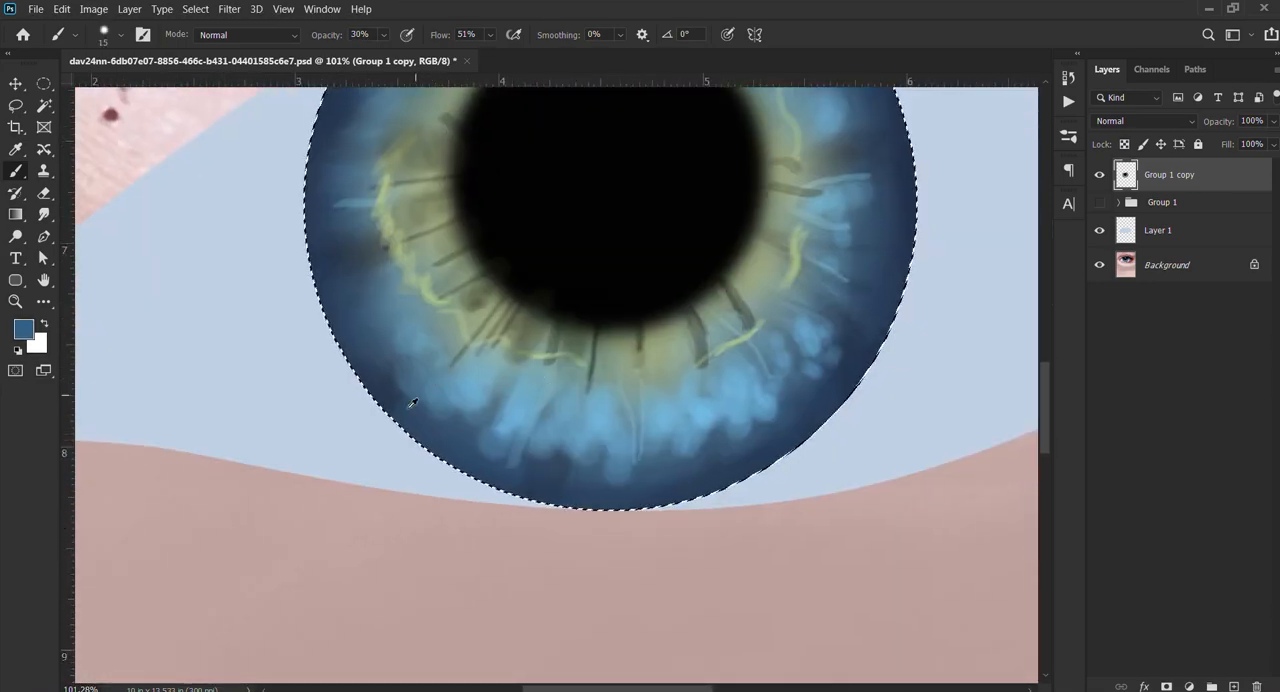
{"action": "scroll", "coordinate": [494, 374], "scroll_direction": "up", "scroll_amount": 3}
{"action": "key", "text": "bracketleft"}
{"action": "key", "text": "bracketleft"}
{"action": "key", "text": "bracketleft"}
{"action": "key", "text": "bracketleft"}
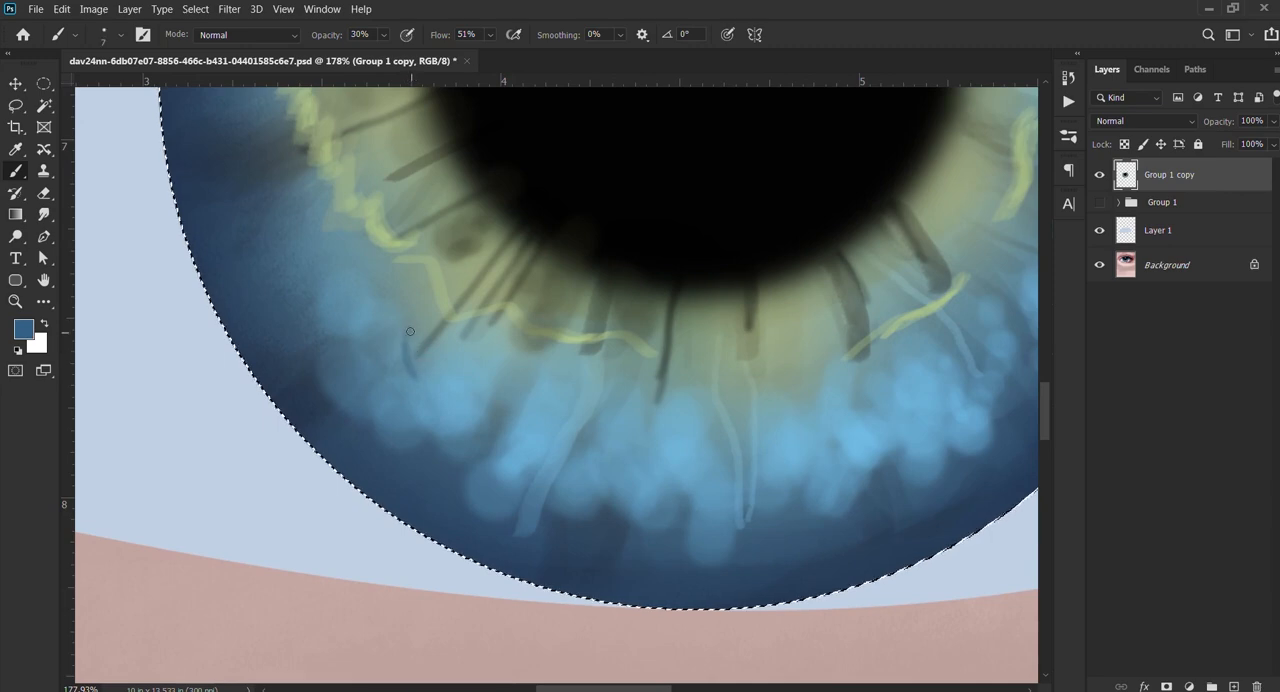
Step: Draw a small hooked dark-blue stroke curling into a spiral among the lower-left highlights with the 7 px brush
{"action": "scroll", "coordinate": [447, 389], "scroll_direction": "down", "scroll_amount": 3}
{"action": "scroll", "coordinate": [447, 389], "scroll_direction": "down", "scroll_amount": 5}
{"action": "scroll", "coordinate": [490, 450], "scroll_direction": "down", "scroll_amount": 1}
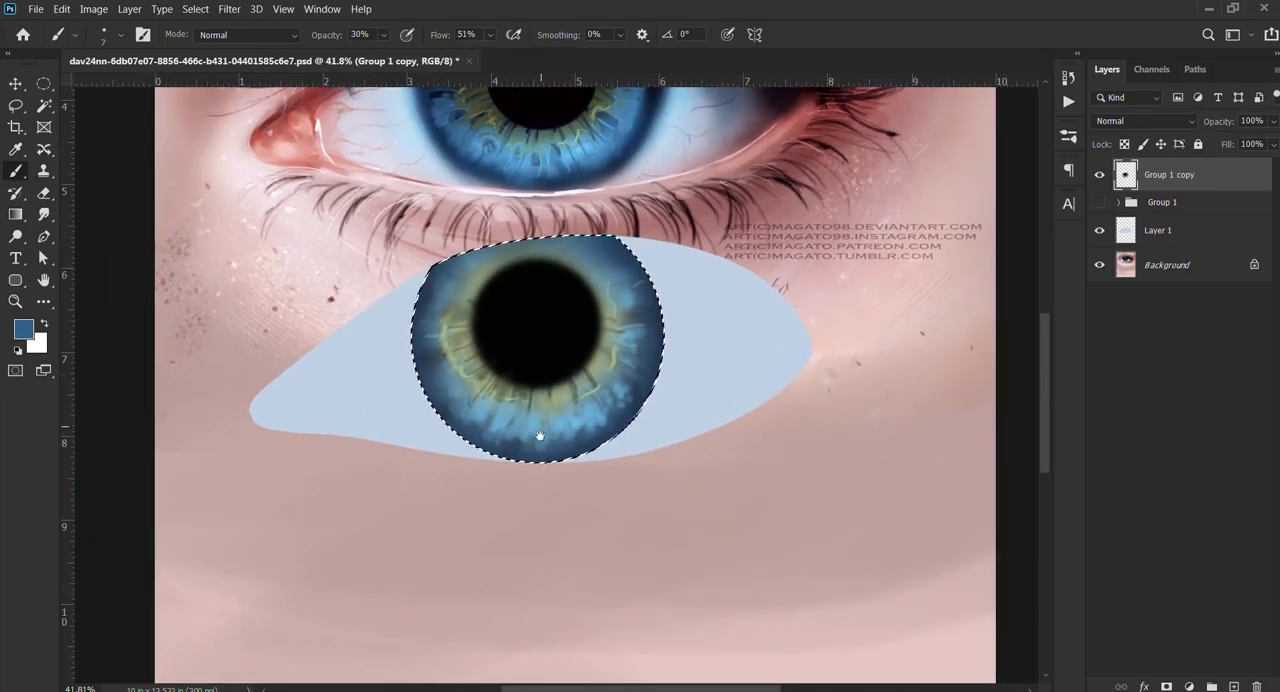
{"action": "scroll", "coordinate": [497, 467], "scroll_direction": "up", "scroll_amount": 8}
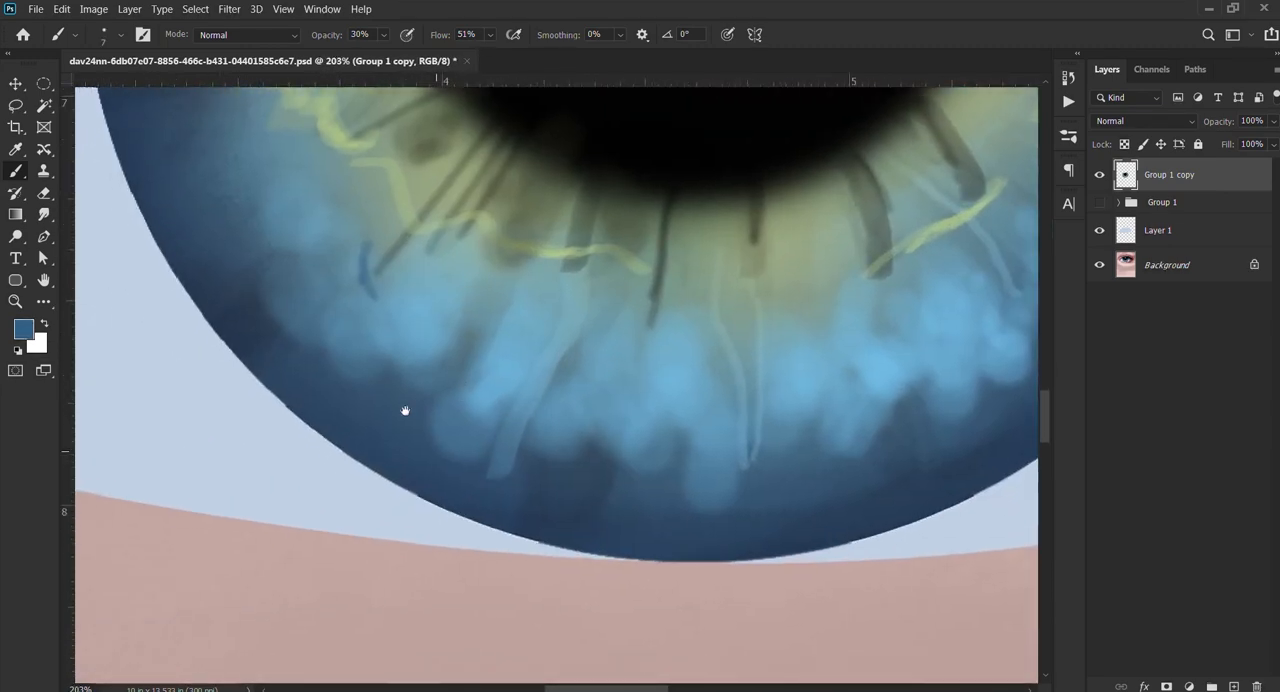
{"action": "scroll", "coordinate": [440, 380], "scroll_direction": "down", "scroll_amount": 2}
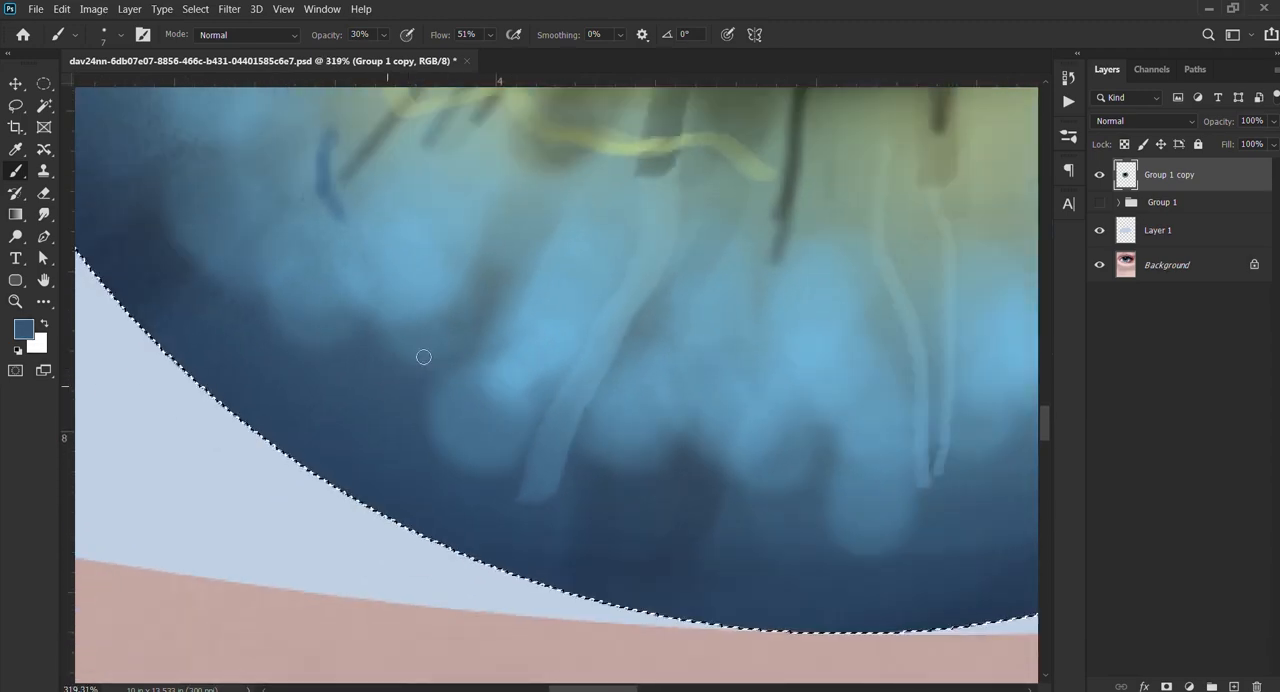
{"action": "left_click_drag", "start_coordinate": [519, 322], "coordinate": [505, 292]}
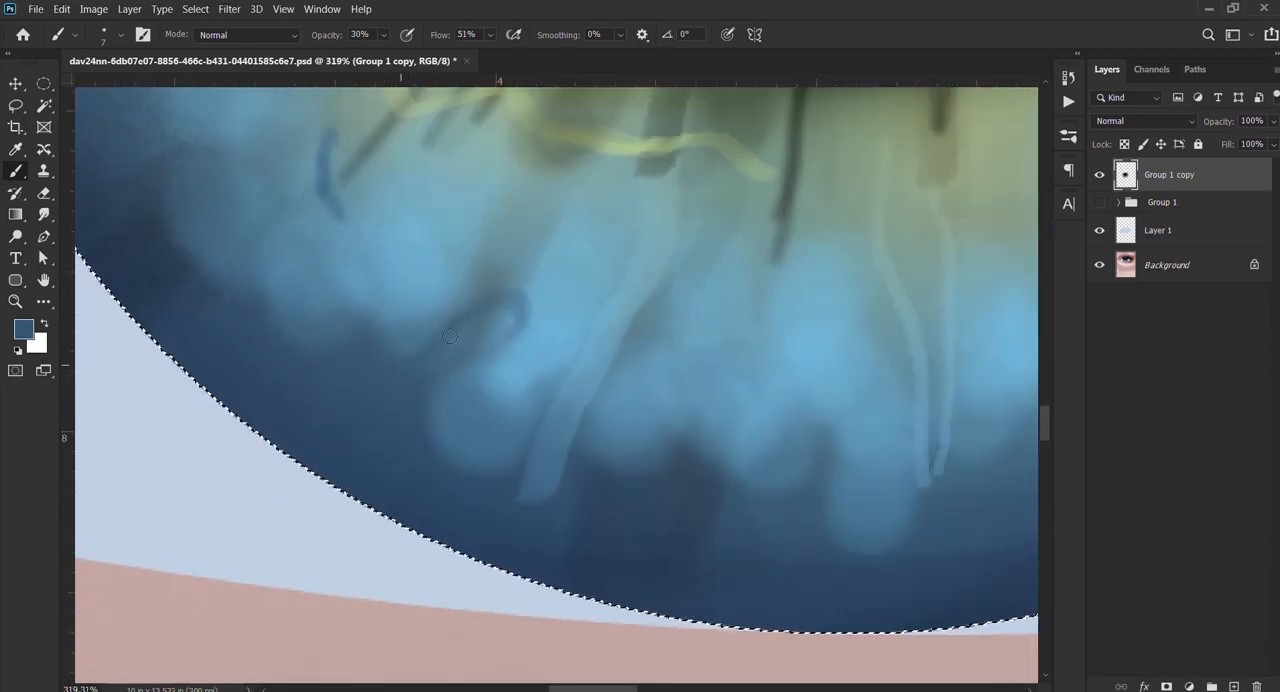
{"action": "scroll", "coordinate": [431, 356], "scroll_direction": "down", "scroll_amount": 6}
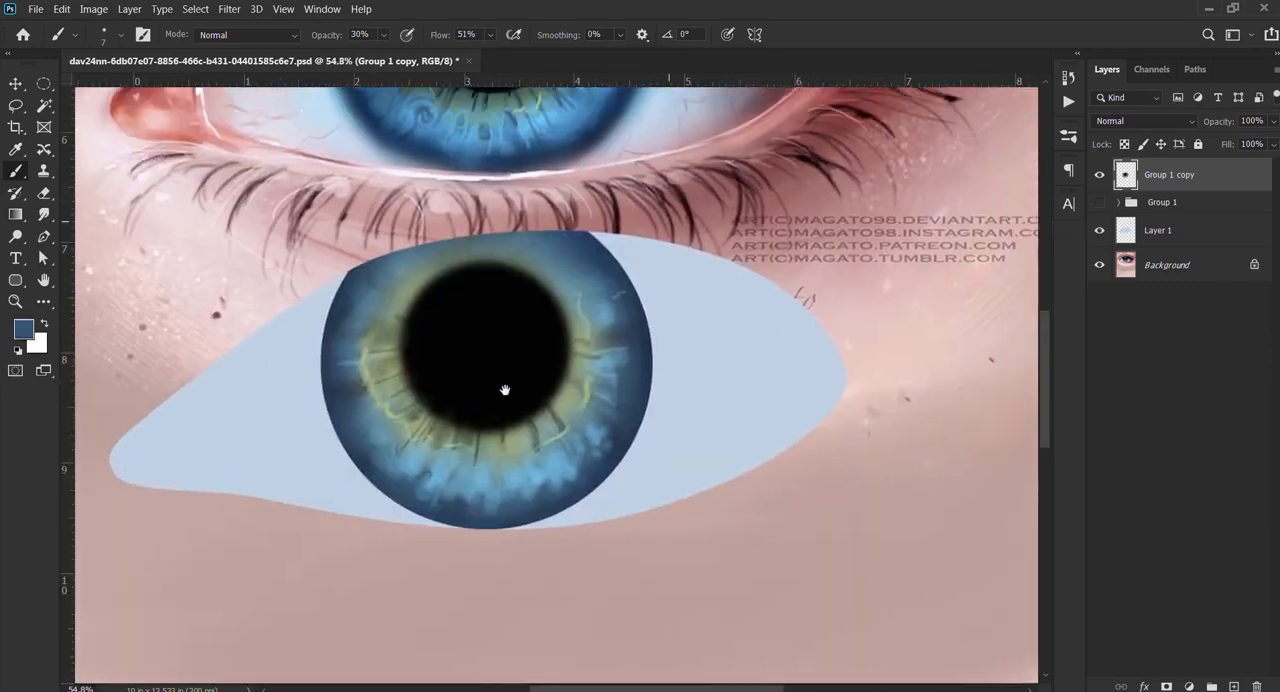
{"action": "left_click_drag", "start_coordinate": [503, 383], "coordinate": [489, 470]}
{"action": "scroll", "coordinate": [485, 460], "scroll_direction": "up", "scroll_amount": 6}
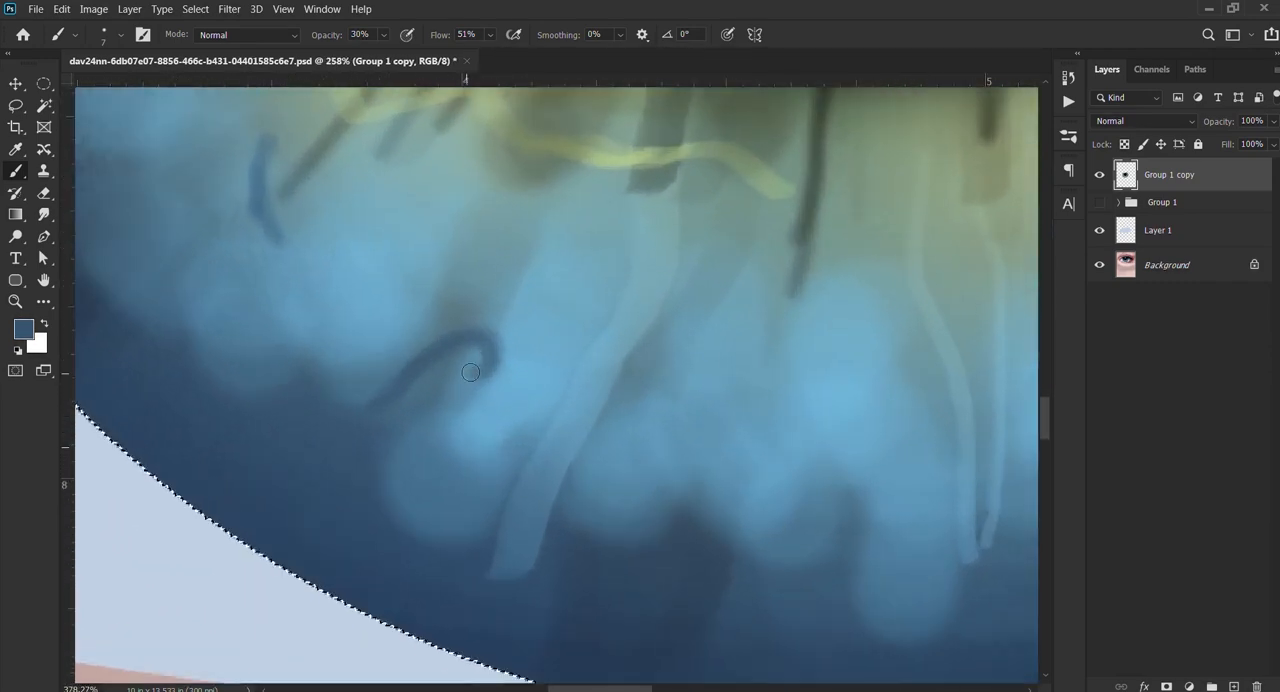
{"action": "mouse_move", "coordinate": [467, 373]}
{"action": "left_mouse_down"}
{"action": "mouse_move", "coordinate": [515, 363]}
{"action": "mouse_move", "coordinate": [493, 340]}
{"action": "mouse_move", "coordinate": [500, 374]}
{"action": "left_mouse_up"}
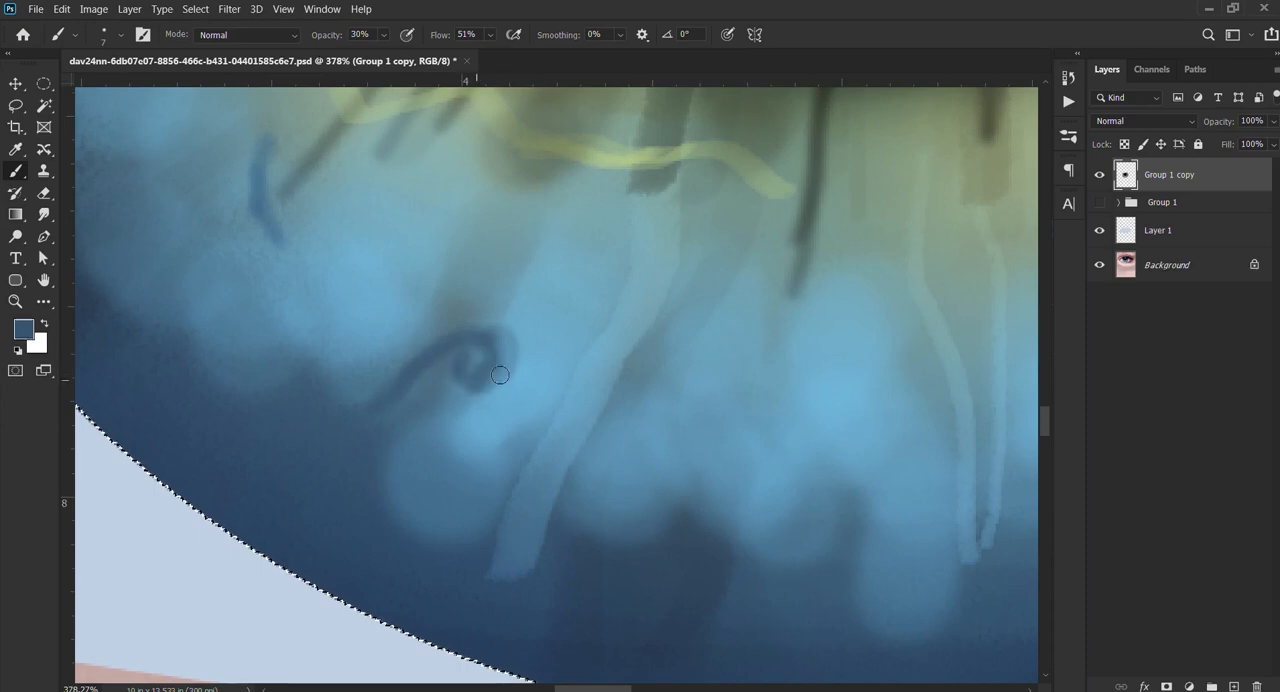
Step: Paint a thick dark-blue hook-shaped mark in the highlights at the iris's bottom centre, enlarging the brush to 11 px
{"action": "scroll", "coordinate": [363, 425], "scroll_direction": "down", "scroll_amount": 8}
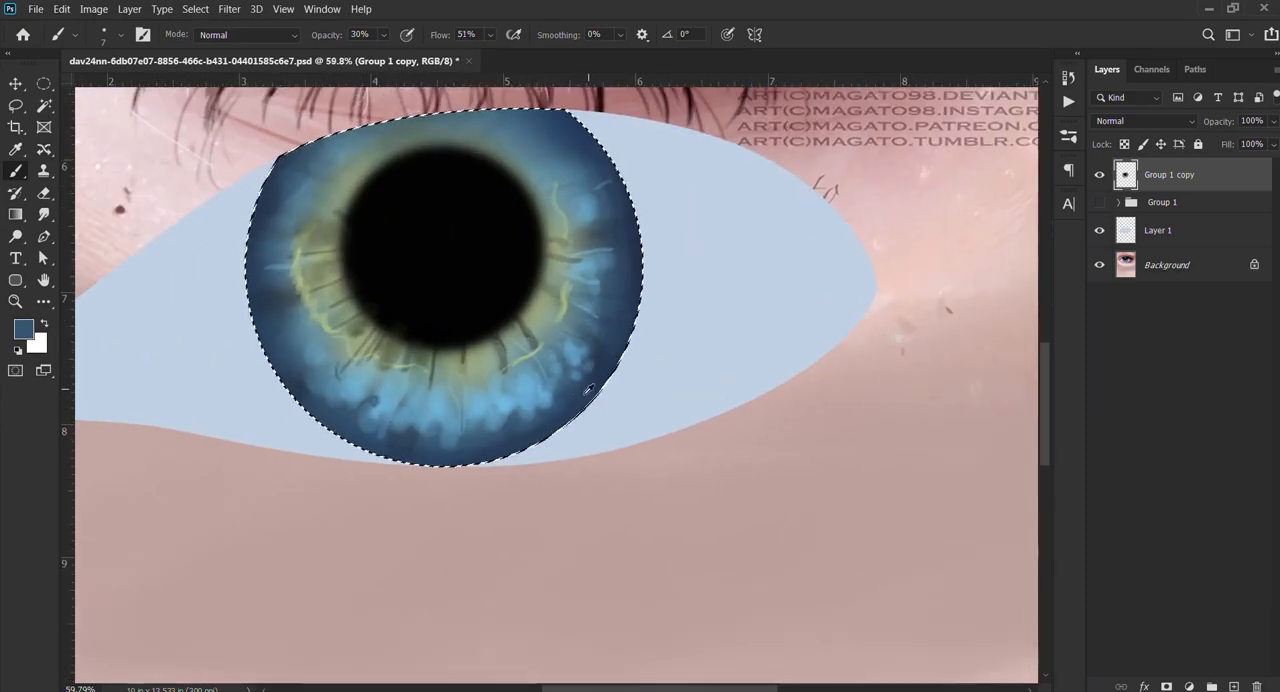
{"action": "scroll", "coordinate": [590, 392], "scroll_direction": "up", "scroll_amount": 5}
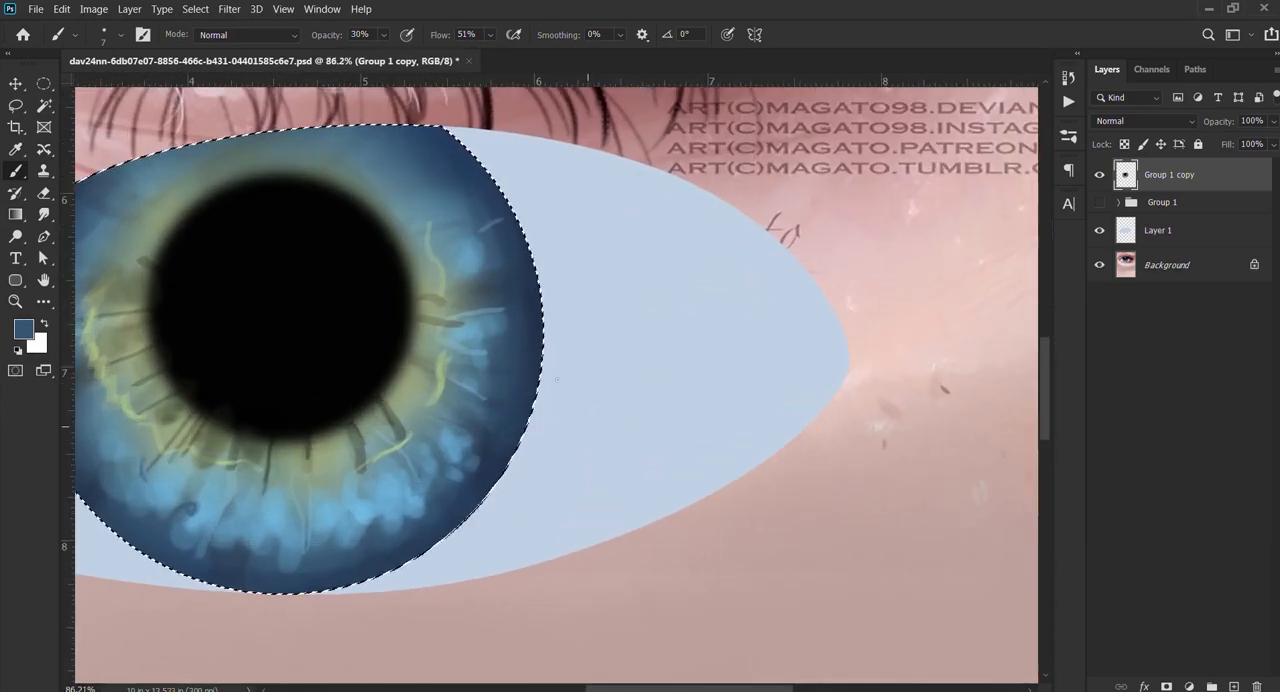
{"action": "scroll", "coordinate": [743, 266], "scroll_direction": "up", "scroll_amount": 5}
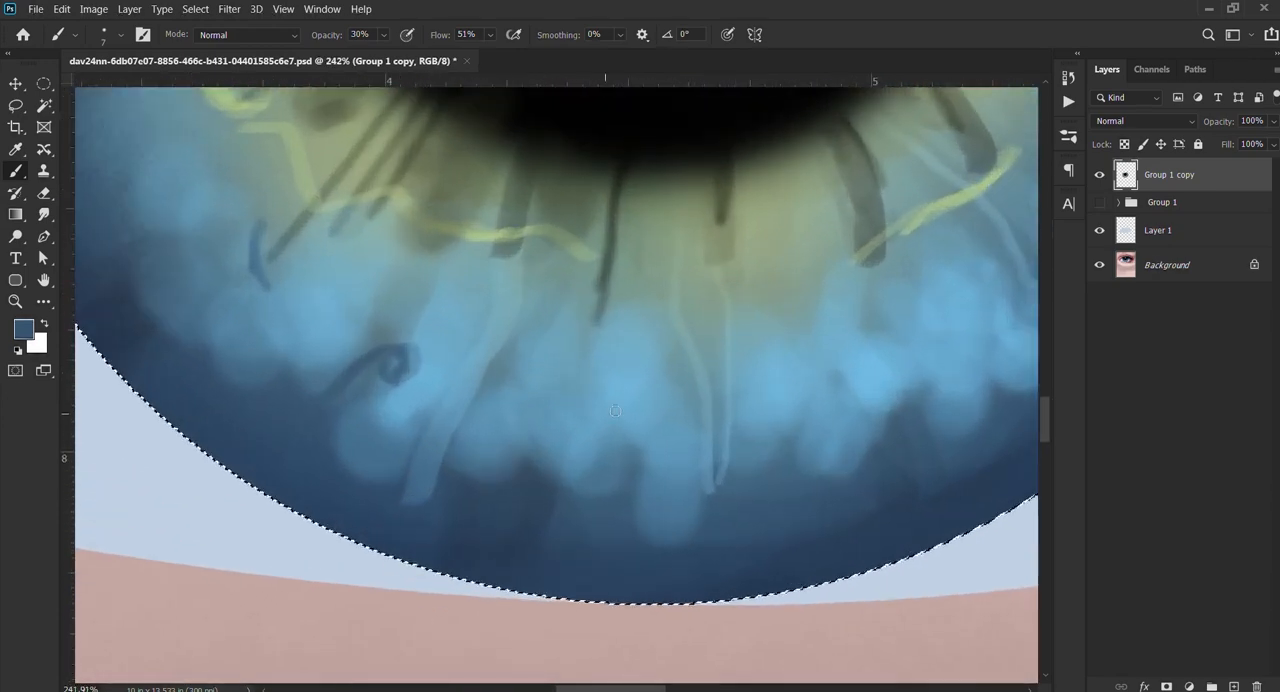
{"action": "left_click_drag", "start_coordinate": [620, 390], "coordinate": [630, 434]}
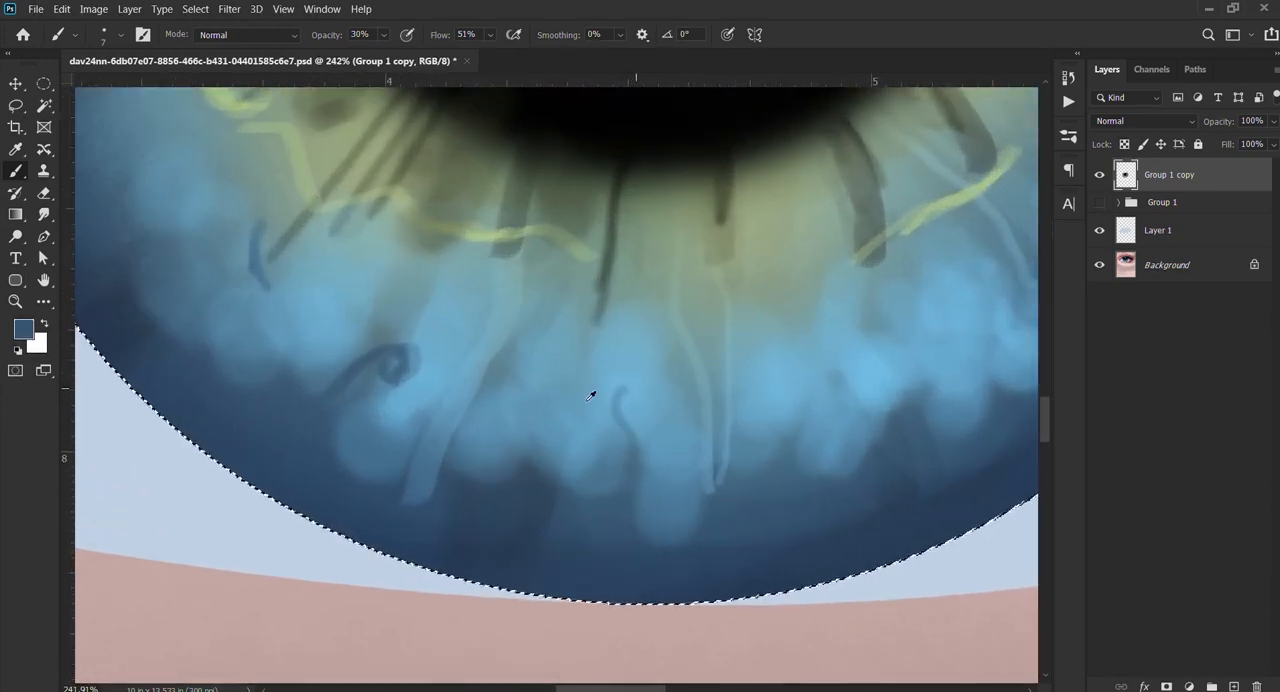
{"action": "mouse_move", "coordinate": [594, 394]}
{"action": "left_mouse_down", "text": "alt"}
{"action": "mouse_move", "coordinate": [648, 401]}
{"action": "mouse_move", "coordinate": [634, 440]}
{"action": "left_mouse_up", "text": "alt"}
{"action": "left_click_drag", "start_coordinate": [637, 387], "coordinate": [613, 421]}
{"action": "left_click_drag", "start_coordinate": [621, 389], "coordinate": [598, 388], "text": "alt"}
{"action": "mouse_move", "coordinate": [622, 388]}
{"action": "left_mouse_down"}
{"action": "mouse_move", "coordinate": [605, 418]}
{"action": "mouse_move", "coordinate": [627, 466]}
{"action": "mouse_move", "coordinate": [625, 446]}
{"action": "left_mouse_up"}
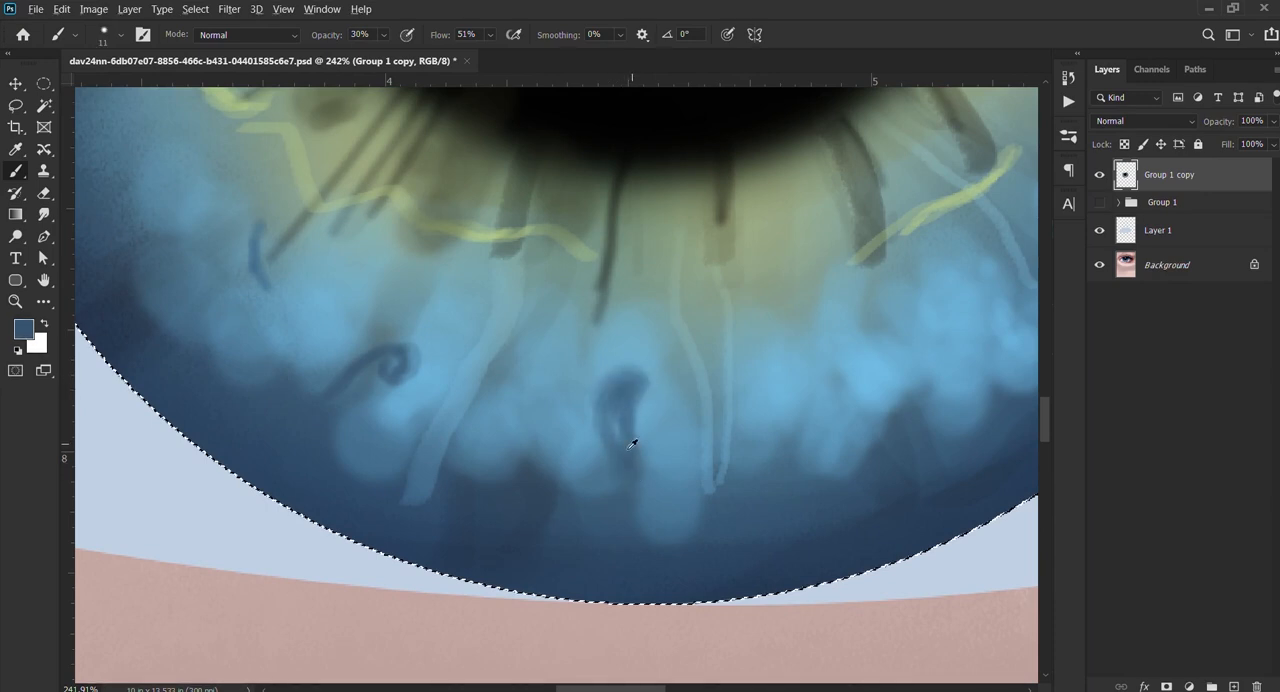
Step: Enlarge the brush to 25 px and paint a dark-blue touch between the dark streaks below the pupil's lower-right edge
{"action": "scroll", "coordinate": [631, 443], "scroll_direction": "down", "scroll_amount": 4}
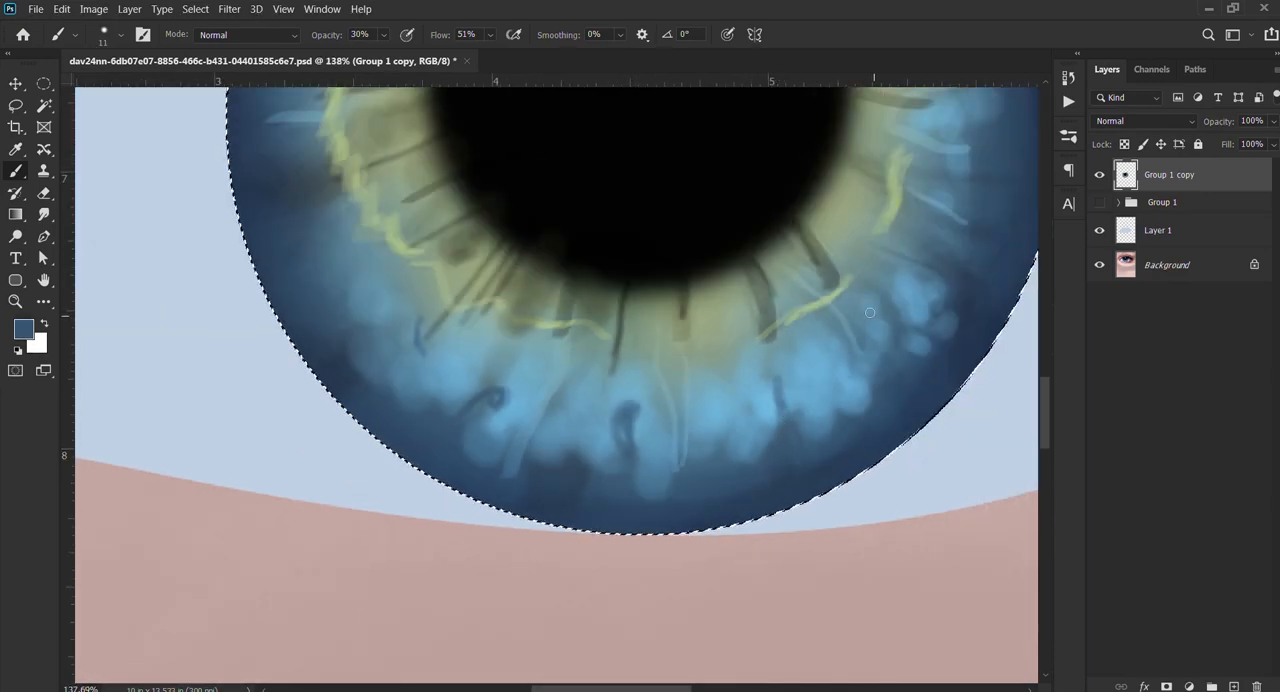
{"action": "scroll", "coordinate": [870, 313], "scroll_direction": "down", "scroll_amount": 4}
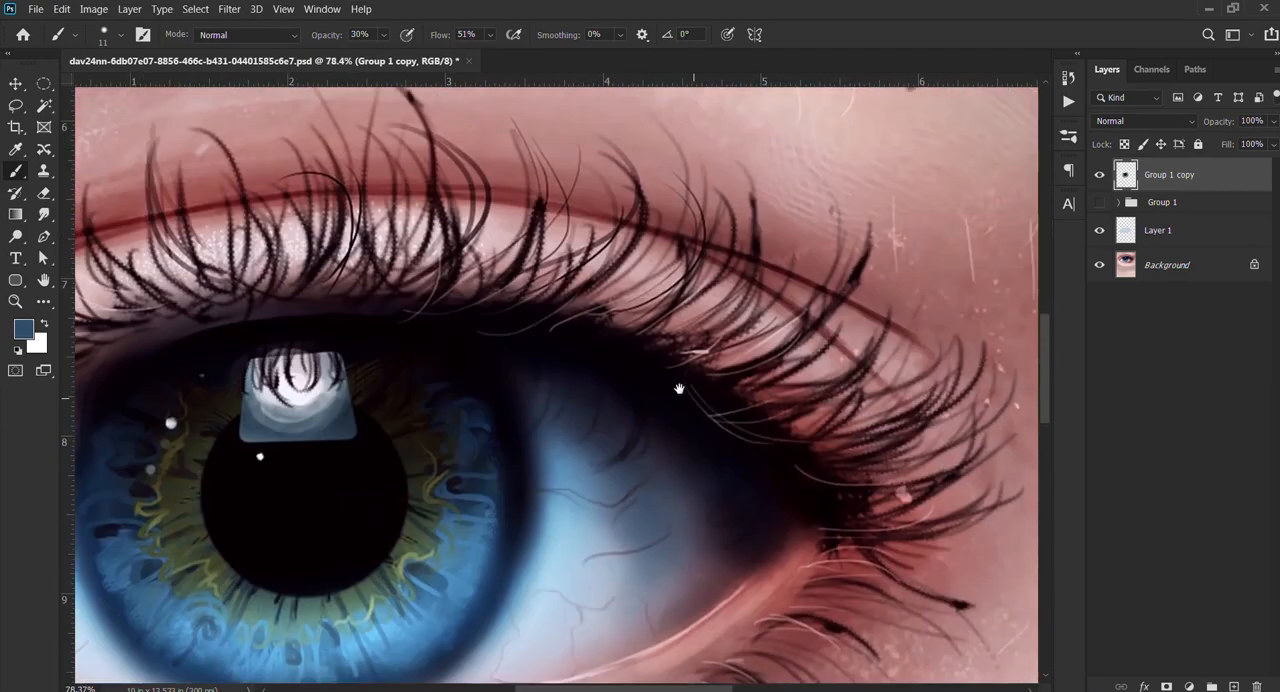
{"action": "left_click_drag", "start_coordinate": [680, 380], "coordinate": [834, 296]}
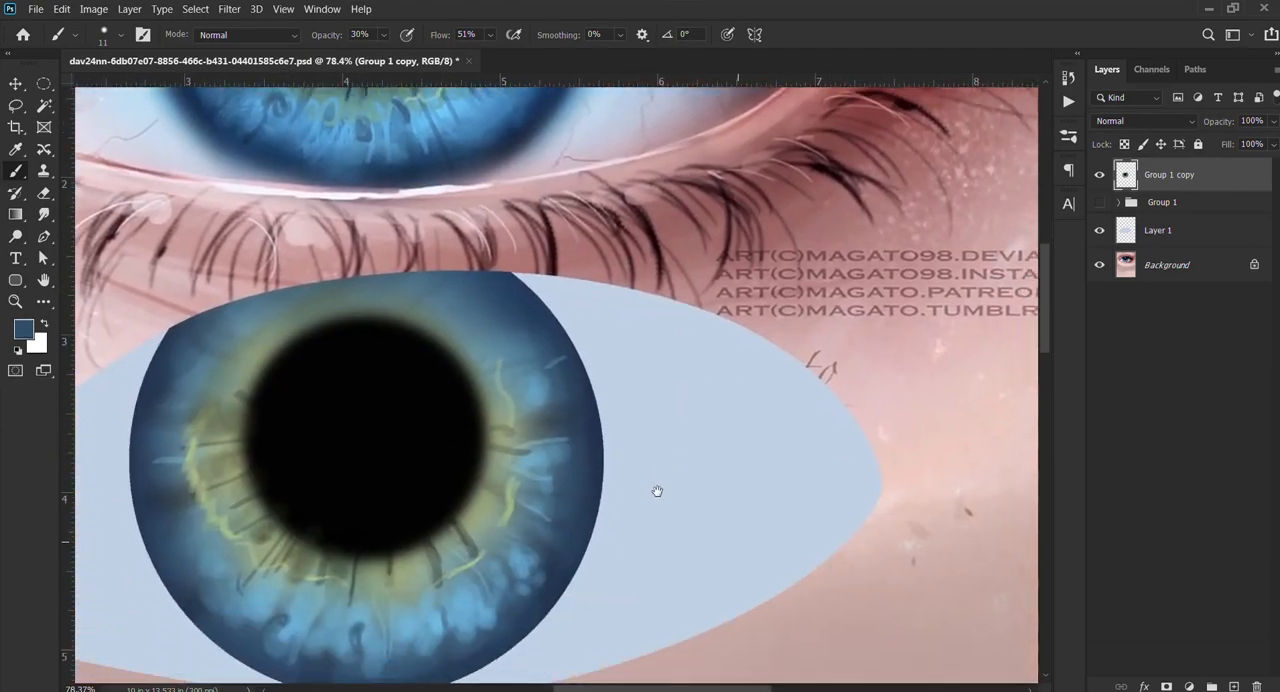
{"action": "scroll", "coordinate": [600, 489], "scroll_direction": "down", "scroll_amount": 2}
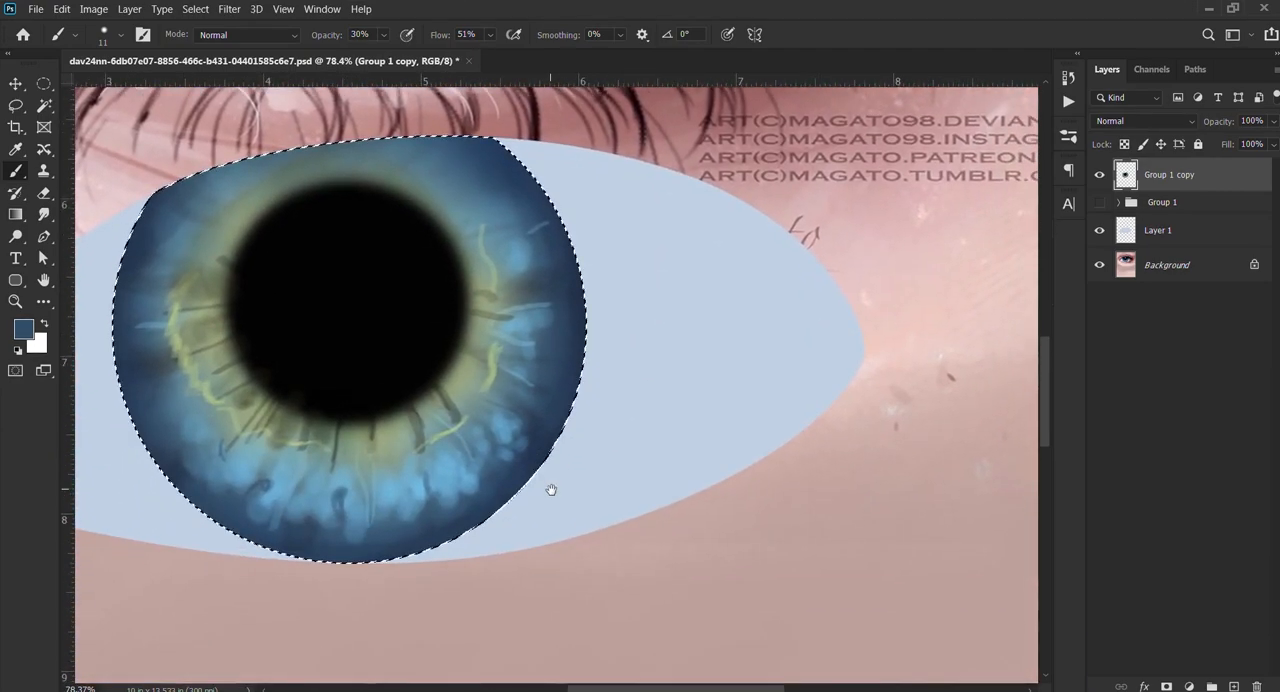
{"action": "left_click_drag", "start_coordinate": [551, 489], "coordinate": [557, 483]}
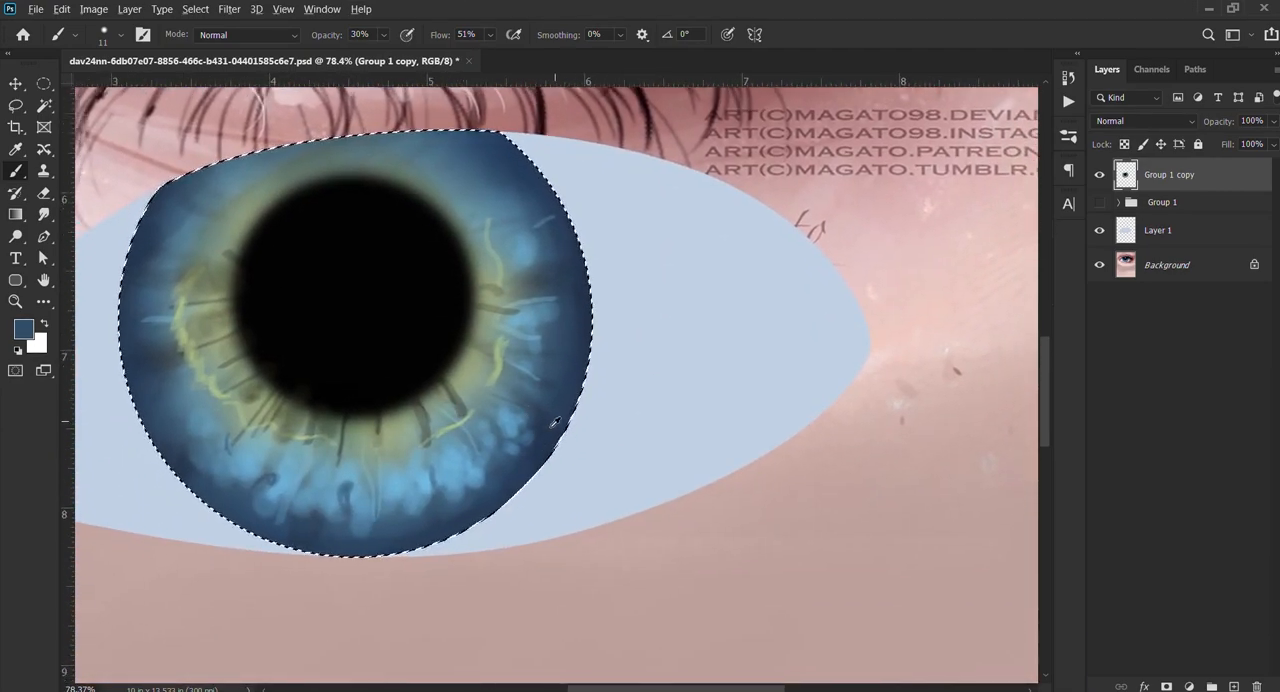
{"action": "scroll", "coordinate": [555, 422], "scroll_direction": "up", "scroll_amount": 3}
{"action": "left_click", "coordinate": [720, 427], "text": "alt"}
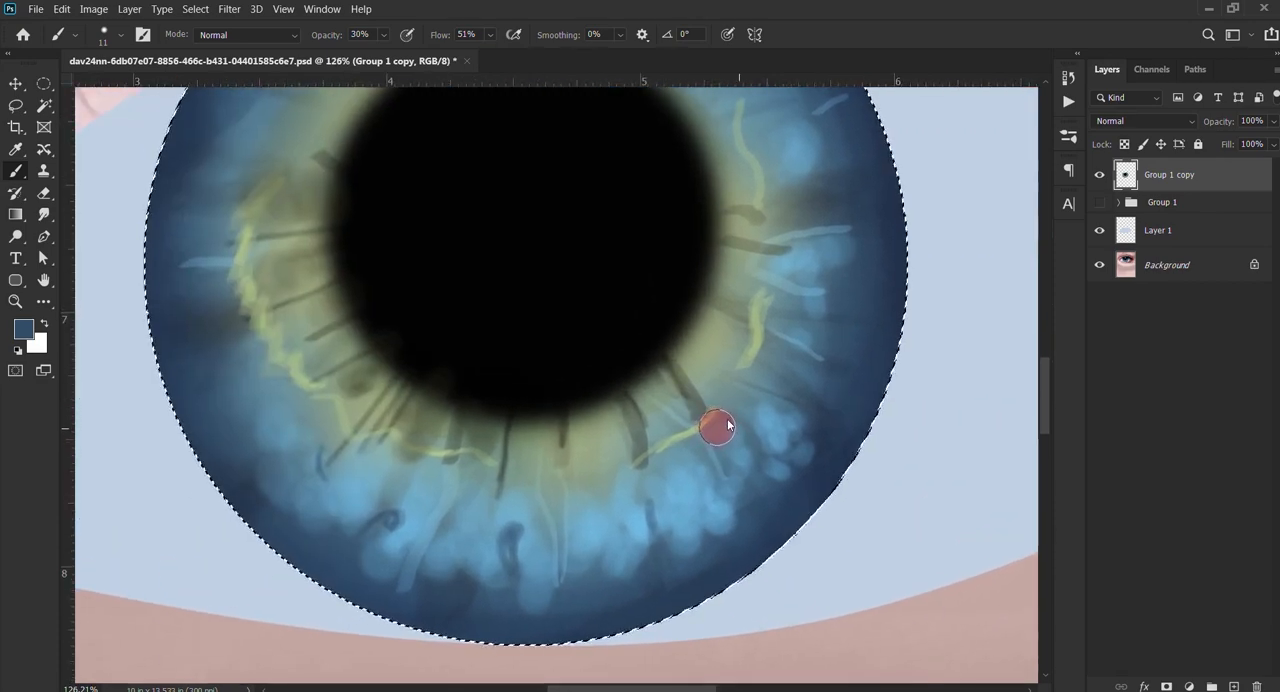
{"action": "left_click_drag", "start_coordinate": [728, 425], "coordinate": [726, 426]}
{"action": "left_click_drag", "start_coordinate": [649, 384], "coordinate": [637, 385]}
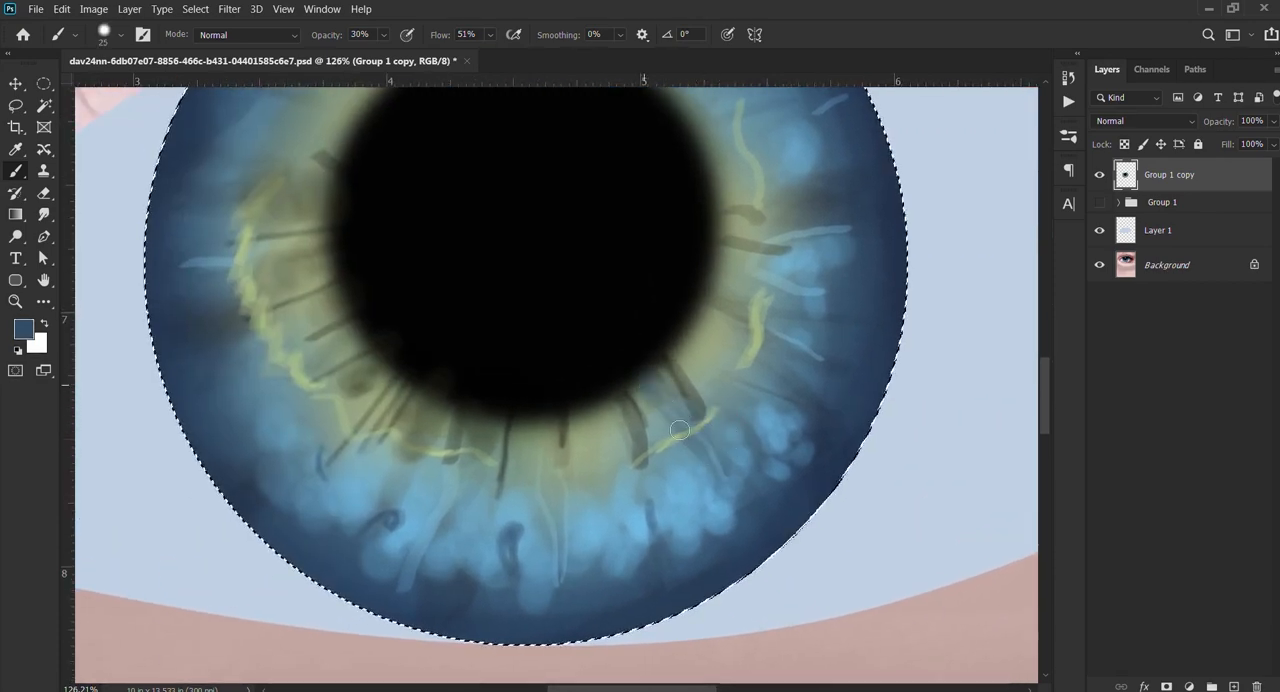
Step: Enlarge the brush to 66 px, sample a near-black navy from the reference iris's right rim and paint a dark patch across the painted iris's right edge
{"action": "scroll", "coordinate": [691, 471], "scroll_direction": "down", "scroll_amount": 2}
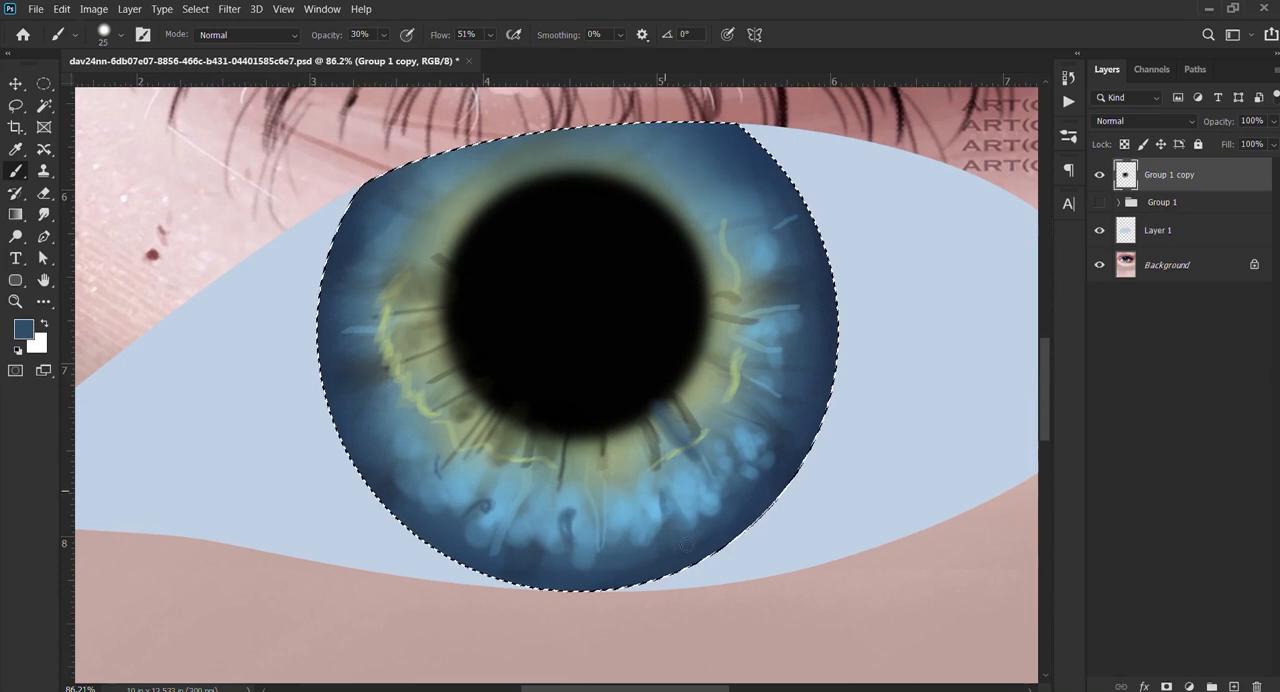
{"action": "scroll", "coordinate": [695, 489], "scroll_direction": "down", "scroll_amount": 8}
{"action": "scroll", "coordinate": [749, 490], "scroll_direction": "up", "scroll_amount": 3}
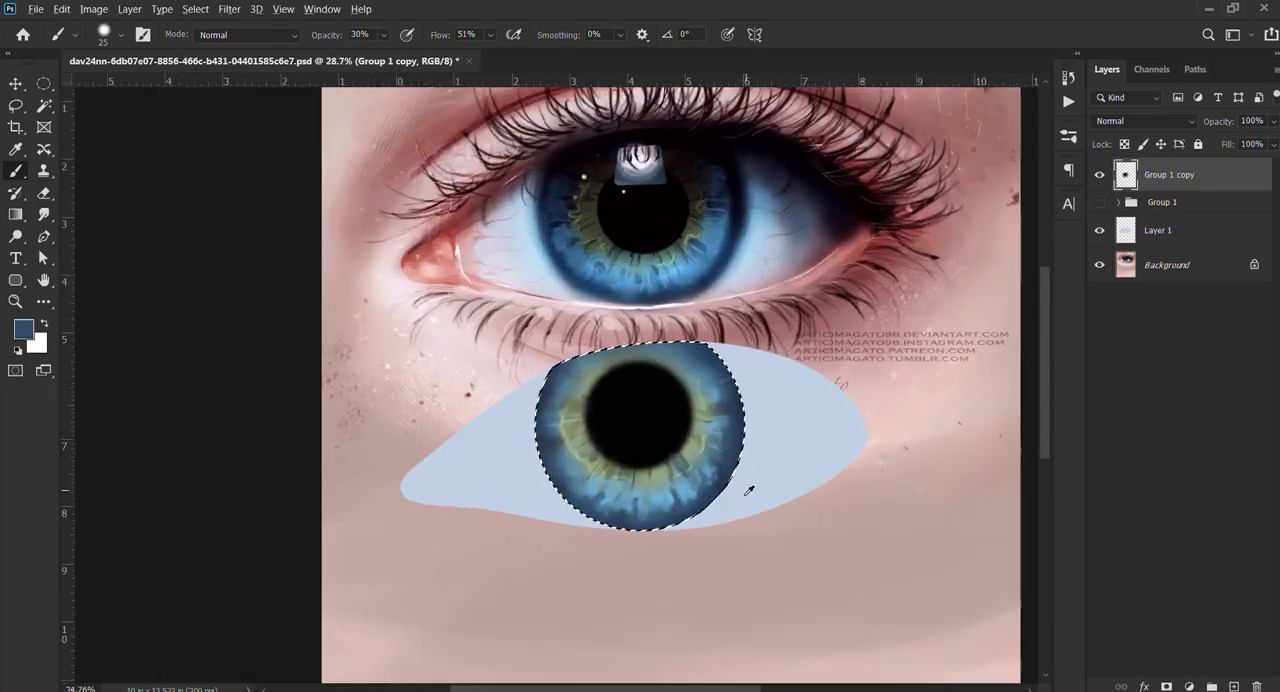
{"action": "left_click_drag", "start_coordinate": [717, 417], "coordinate": [702, 480]}
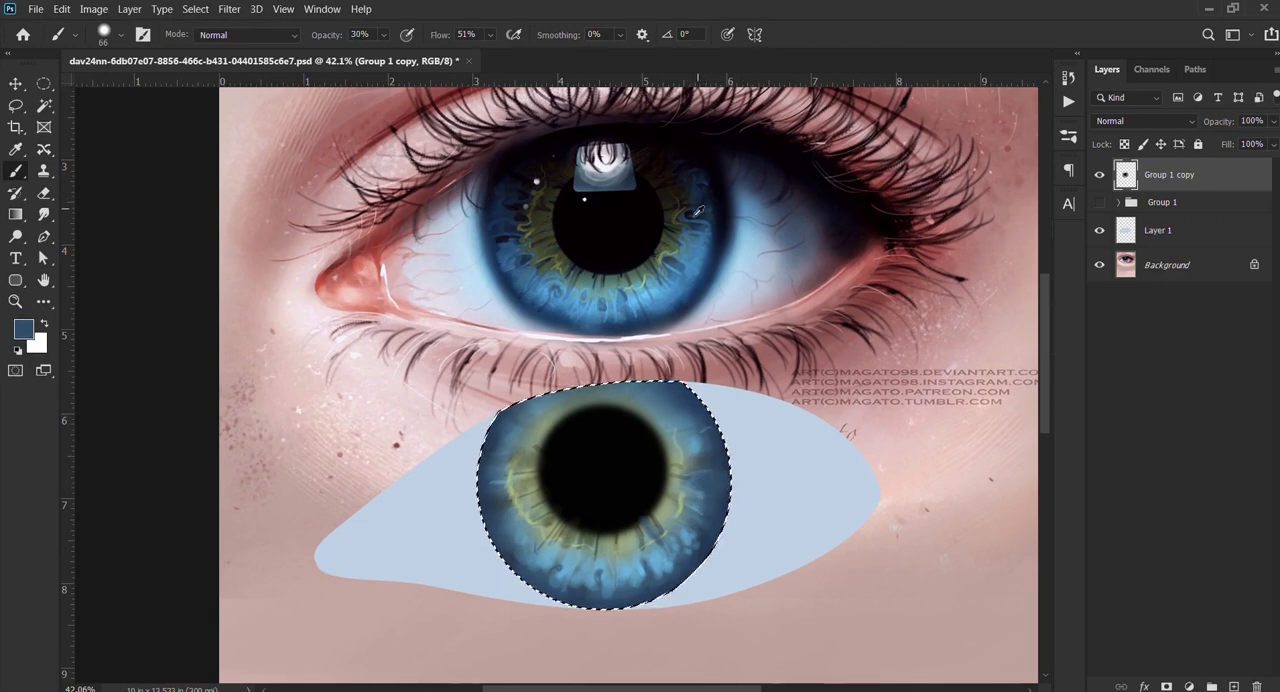
{"action": "left_click", "coordinate": [718, 258], "text": "alt"}
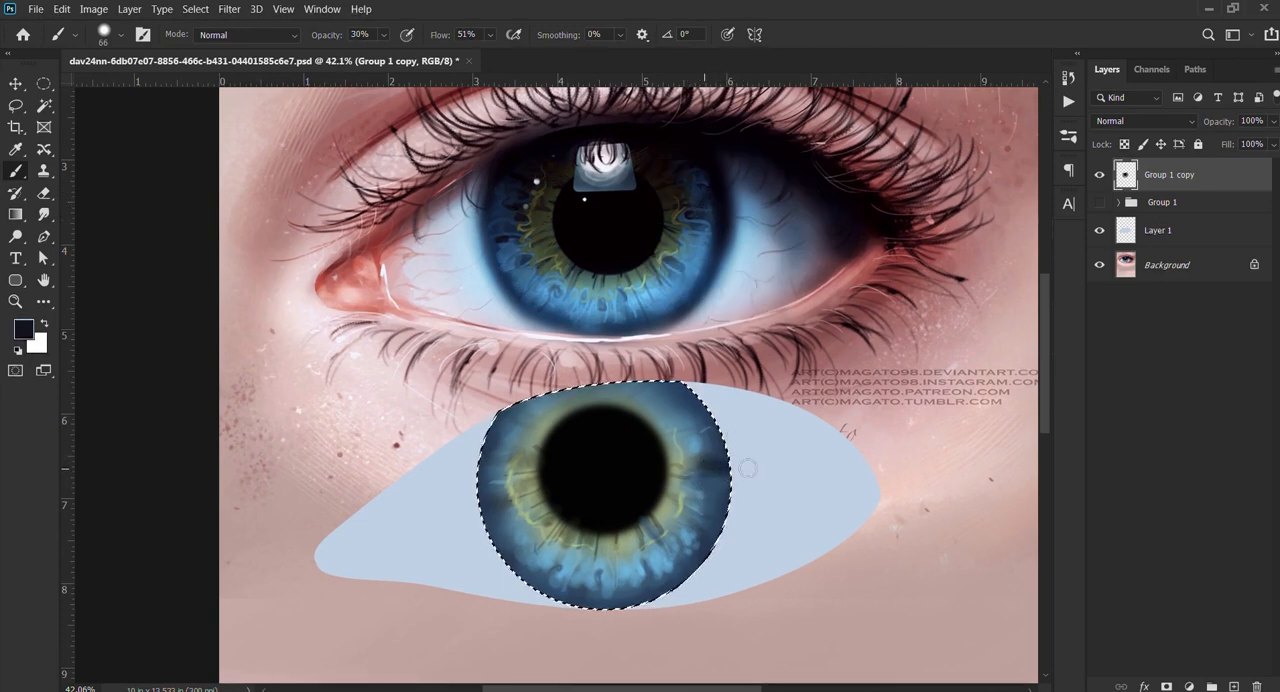
{"action": "left_click_drag", "start_coordinate": [717, 463], "coordinate": [700, 467]}
Step: Reduce the brush to 38 px and paint dark patches along the left side of the iris
{"action": "key", "text": "bracketleft"}
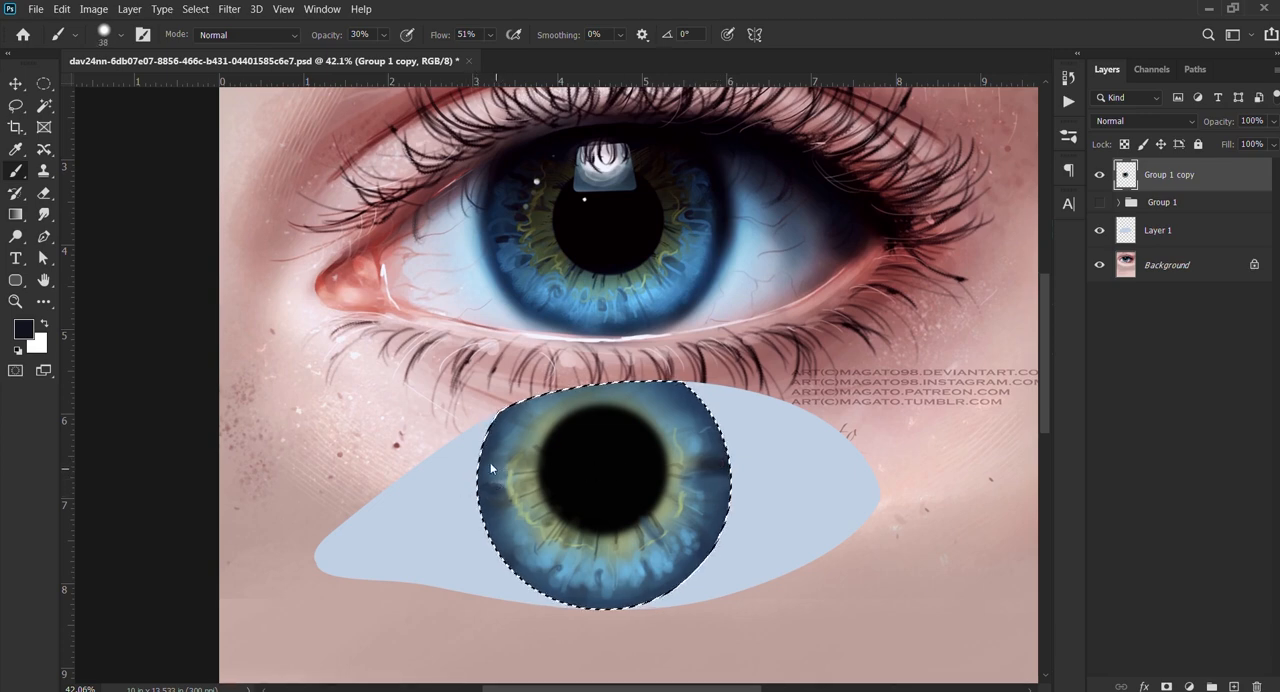
{"action": "mouse_move", "coordinate": [491, 468]}
{"action": "left_mouse_down"}
{"action": "mouse_move", "coordinate": [519, 466]}
{"action": "mouse_move", "coordinate": [506, 449]}
{"action": "mouse_move", "coordinate": [524, 439]}
{"action": "mouse_move", "coordinate": [499, 431]}
{"action": "left_mouse_up"}
{"action": "key", "text": "]"}
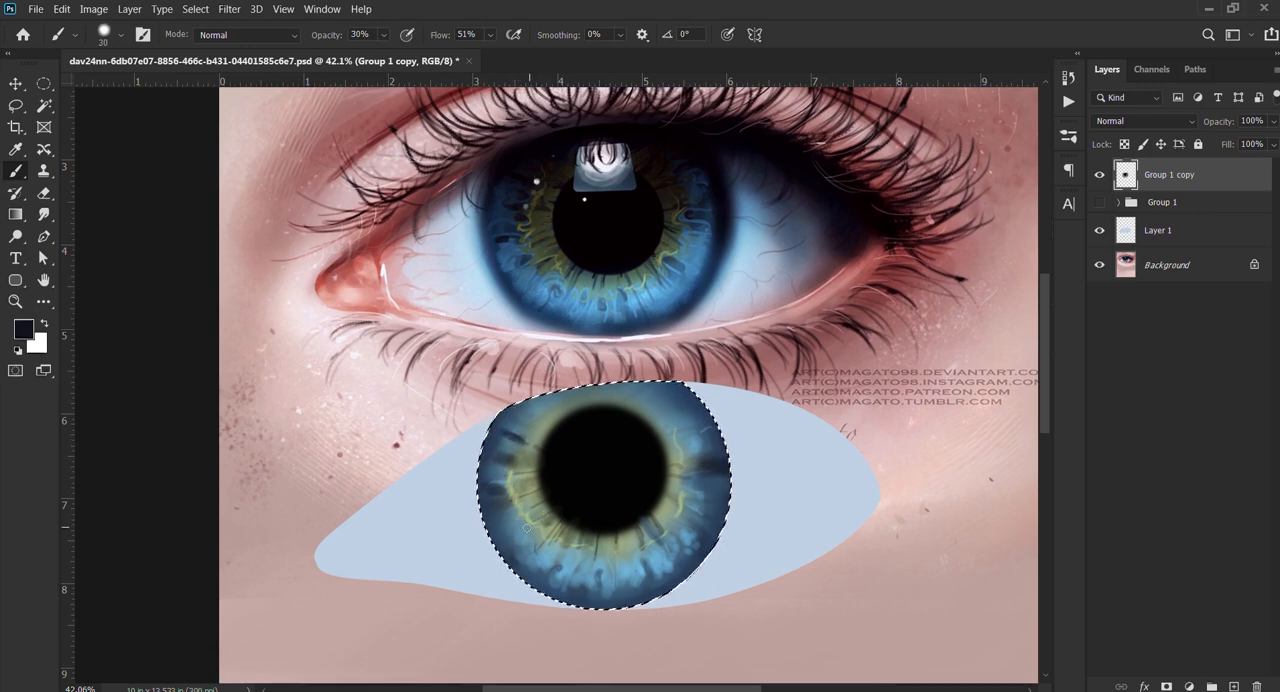
Step: Paint a dark streak at the iris's lower left with a 20 px brush, and set the brush to 10% opacity and 30 px
{"action": "key", "text": "bracketleft"}
{"action": "key", "text": "bracketleft"}
{"action": "key", "text": "bracketright"}
{"action": "key", "text": "3"}
{"action": "key", "text": "2"}
{"action": "key", "text": "1"}
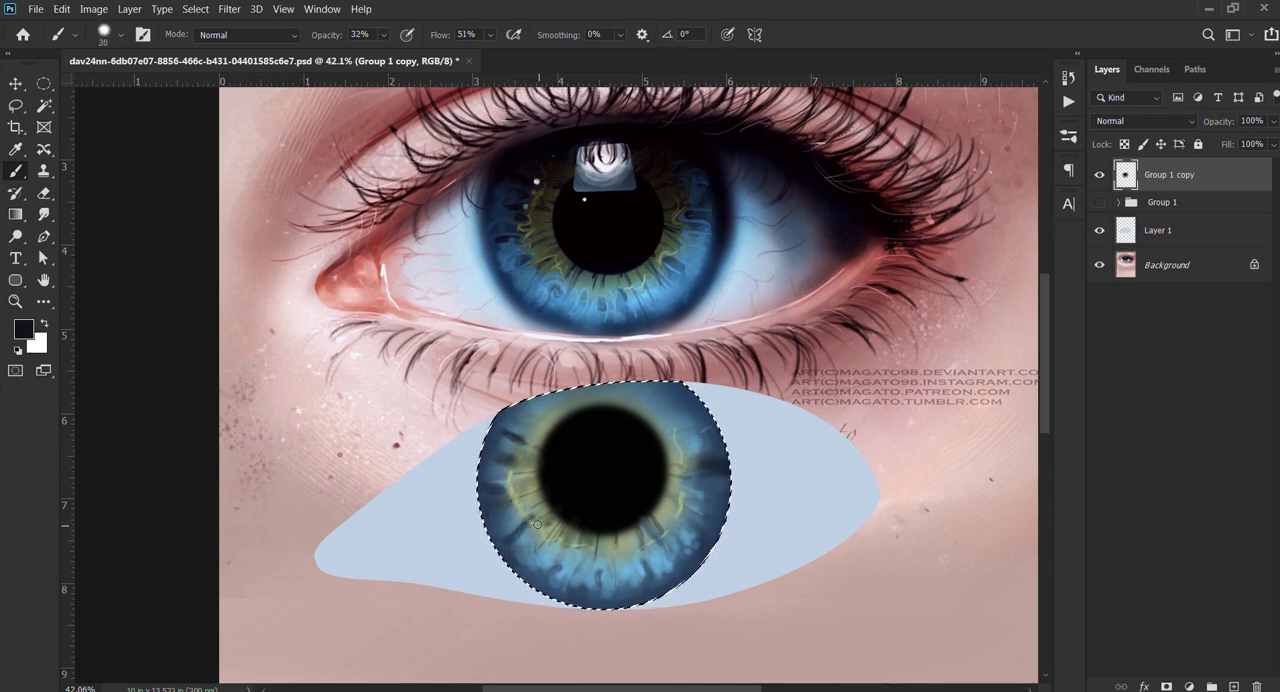
{"action": "key", "text": "bracketright"}
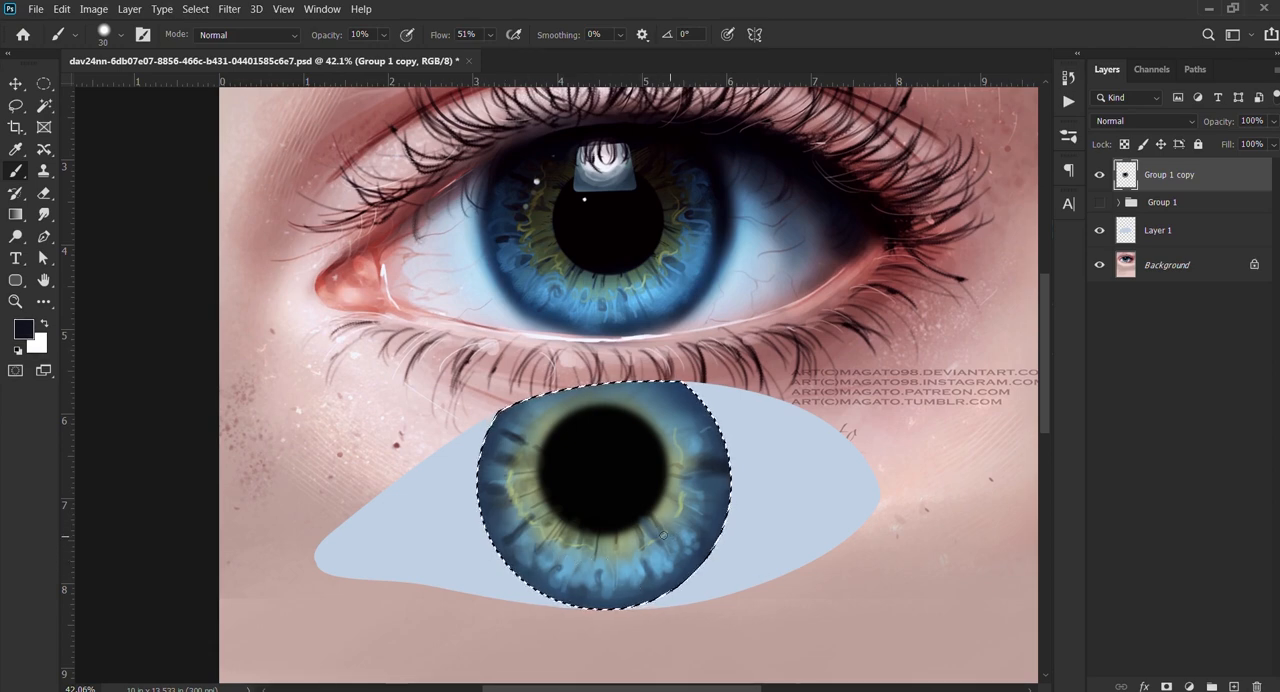
Step: Paint faint dark streaks through the lower iris below the pupil, varying the brush size between 25 and 9 px
{"action": "key", "text": "bracketleft"}
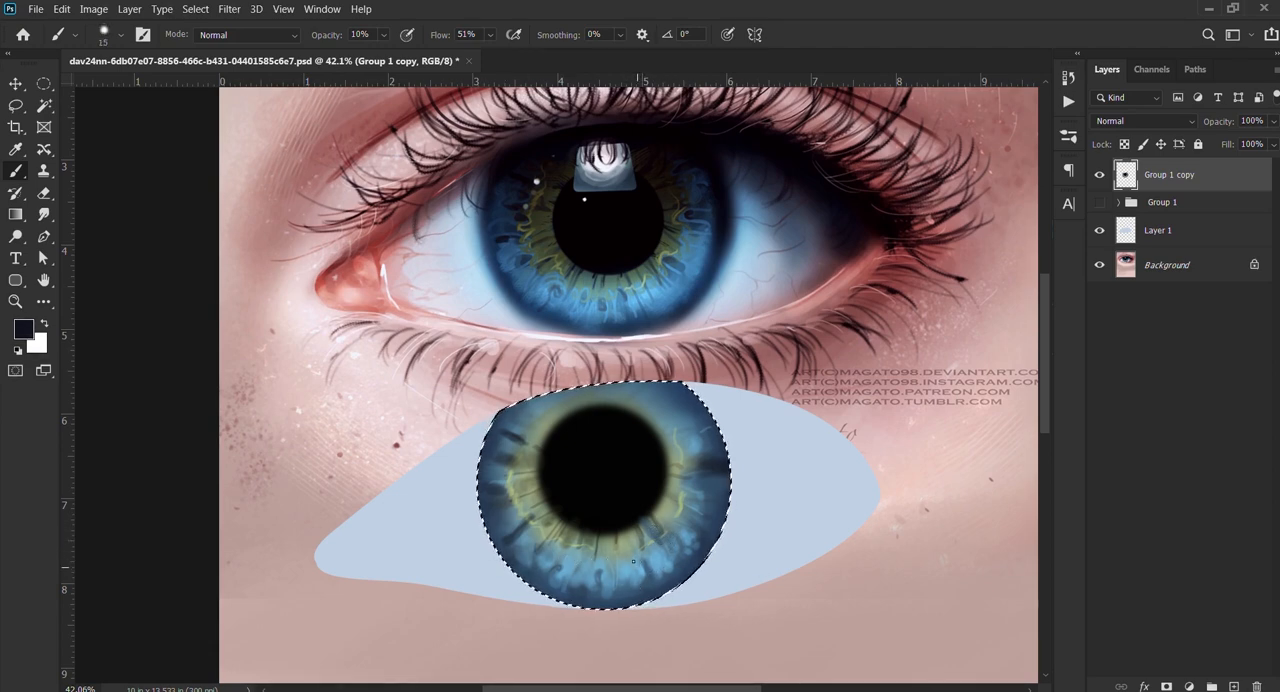
{"action": "key", "text": "bracketright"}
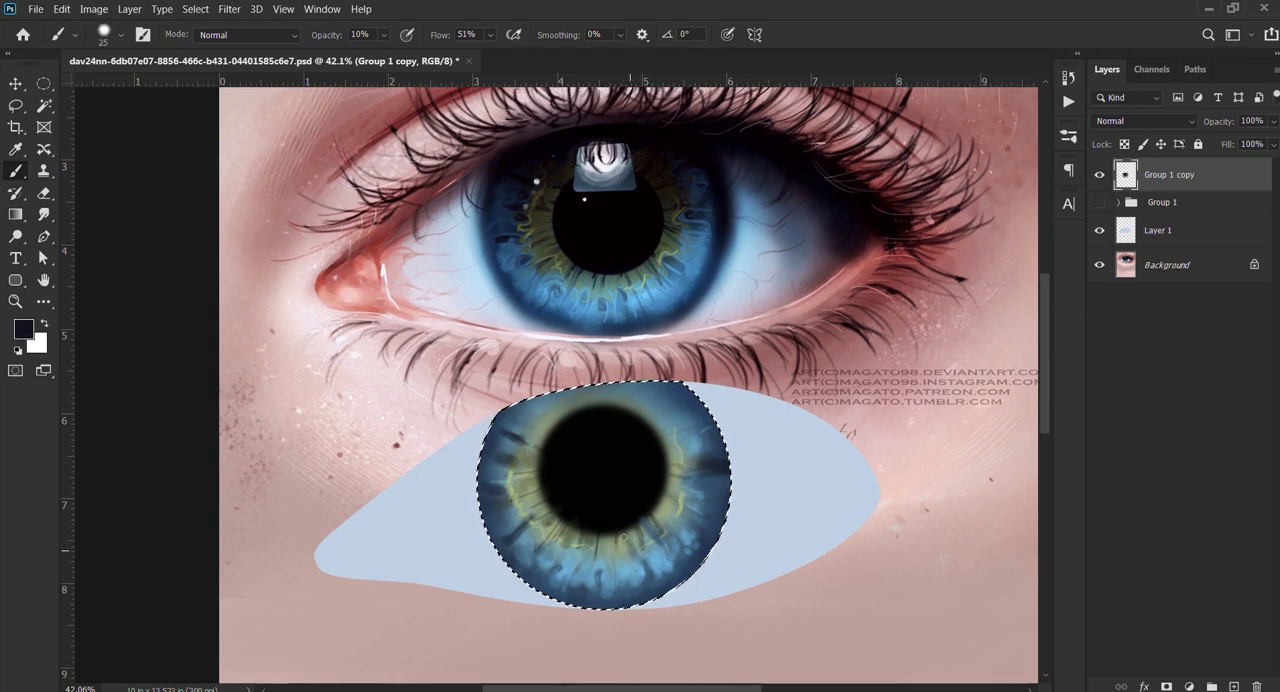
{"action": "key", "text": "bracketleft"}
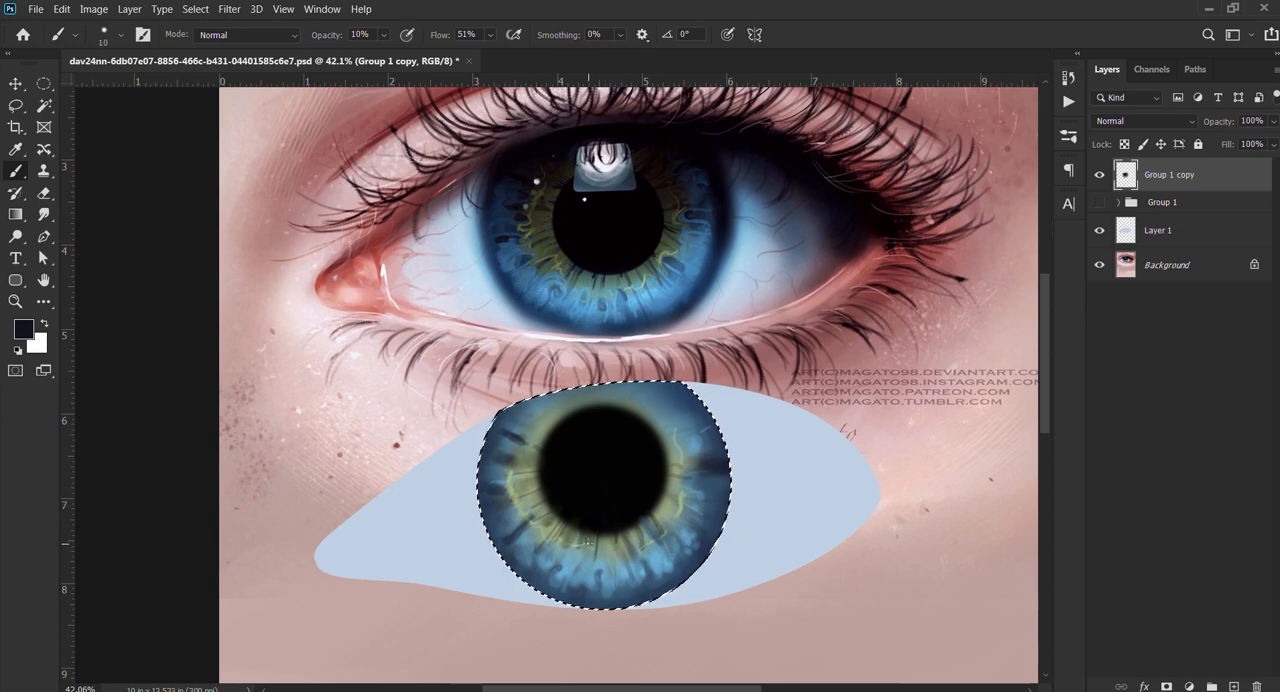
{"action": "key", "text": "bracketleft"}
{"action": "key", "text": "bracketleft"}
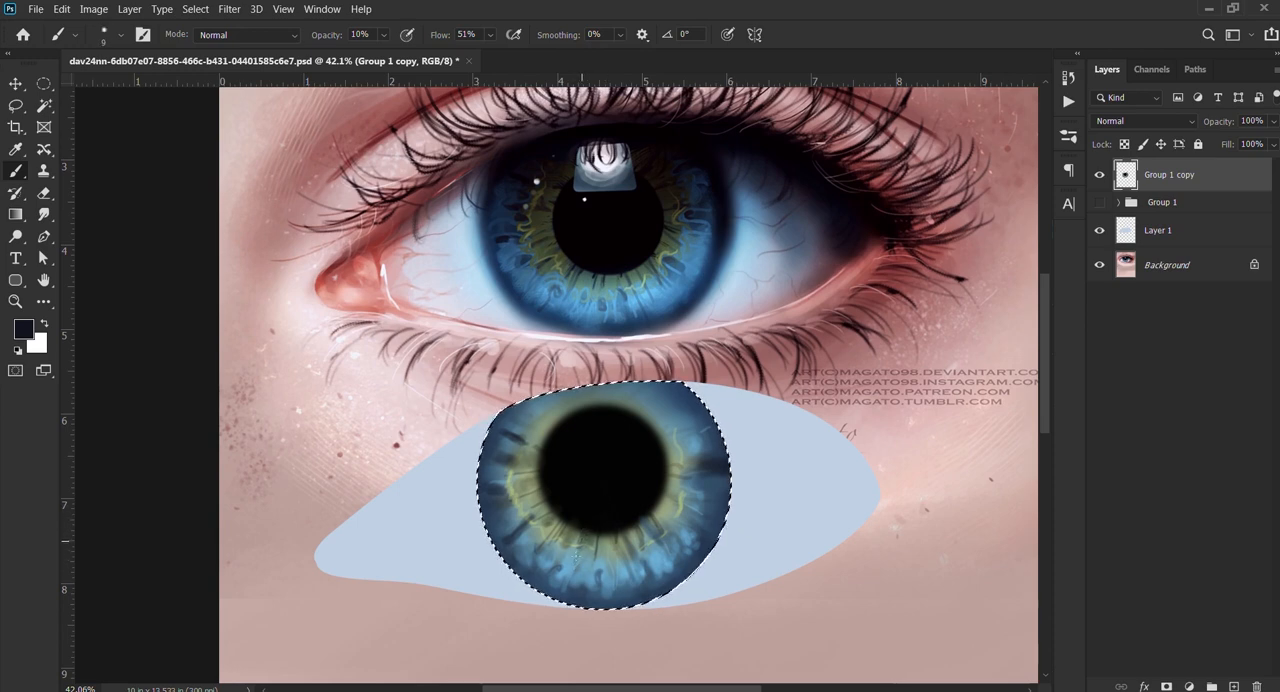
Step: Paint thin dark streaks radiating around the iris's sides and upper part, enlarging the brush from 10 to 15 px
{"action": "key", "text": "bracketright"}
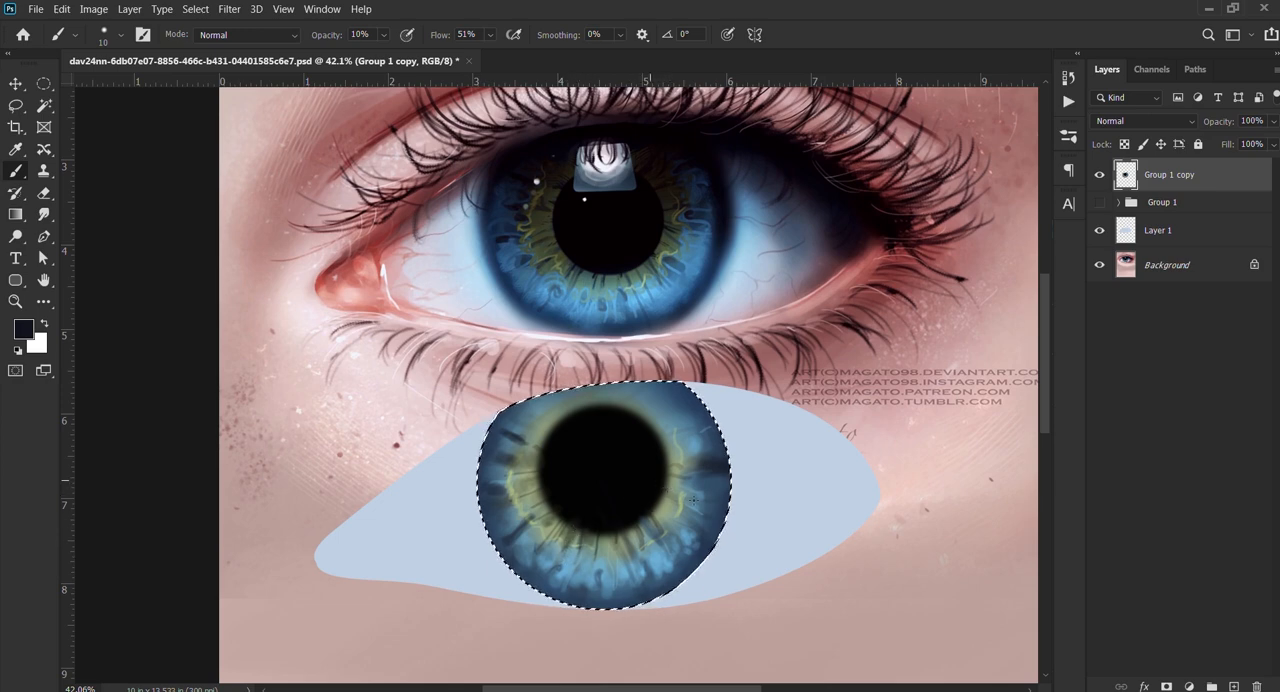
{"action": "key", "text": "bracketright"}
{"action": "key", "text": "bracketright"}
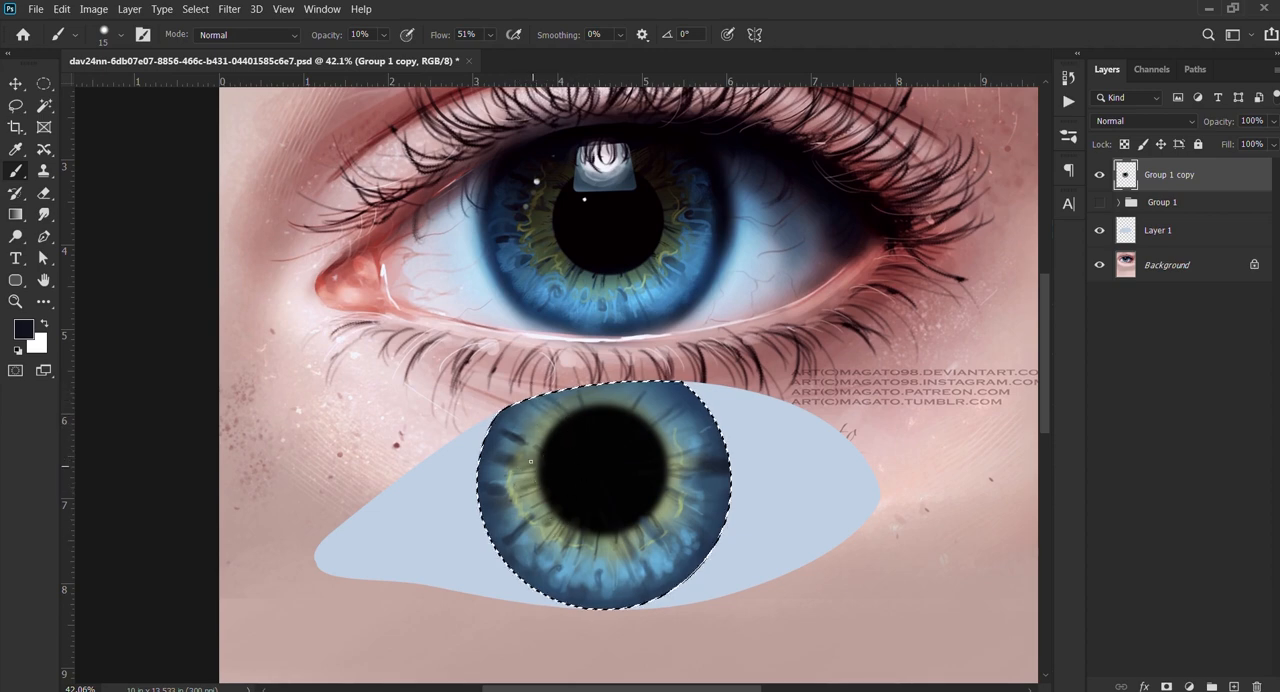
Step: Enlarge the brush to 110 px and sample a muted olive from the painted iris just left of the pupil
{"action": "key", "text": "bracketright"}
{"action": "key", "text": "bracketright"}
{"action": "key", "text": "bracketright"}
{"action": "key", "text": "bracketright"}
{"action": "key", "text": "bracketright"}
{"action": "key", "text": "bracketright"}
{"action": "key", "text": "bracketright"}
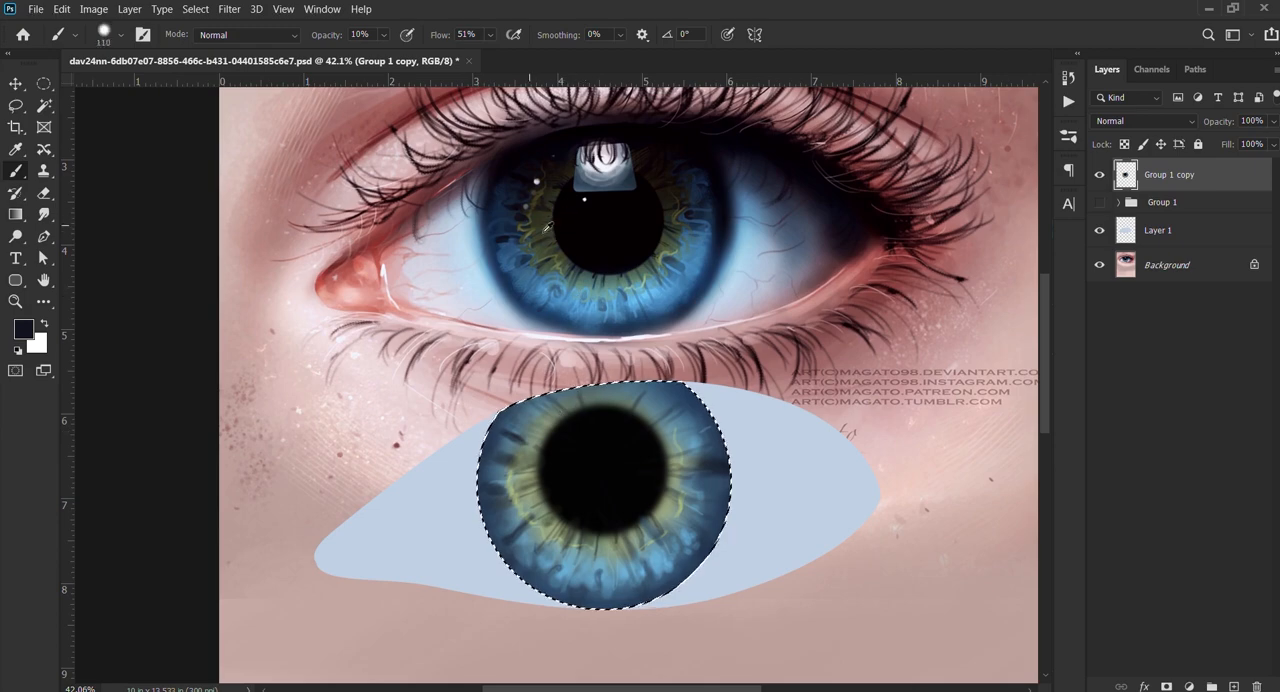
{"action": "scroll", "coordinate": [489, 464], "scroll_direction": "up", "scroll_amount": 5}
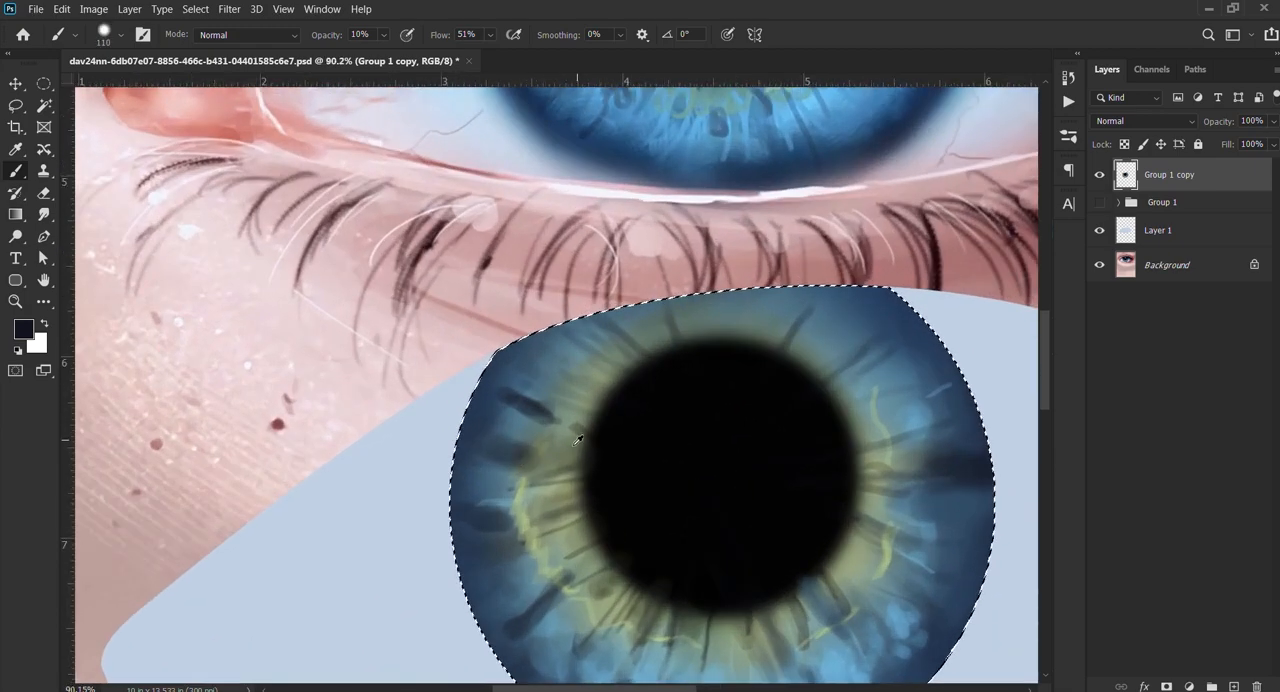
{"action": "left_click", "coordinate": [578, 440], "text": "alt"}
{"action": "scroll", "coordinate": [578, 440], "scroll_direction": "down", "scroll_amount": 3}
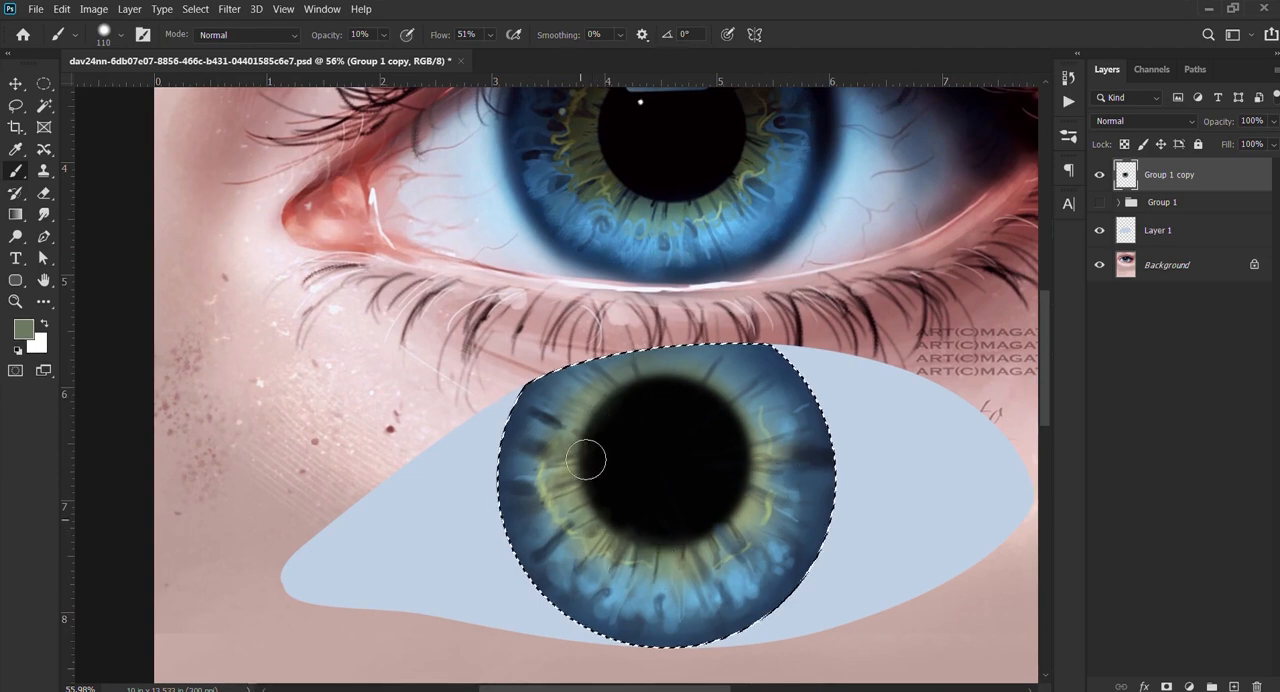
Step: Add a new empty layer above Group 1 copy
{"action": "scroll", "coordinate": [585, 460], "scroll_direction": "down", "scroll_amount": 4}
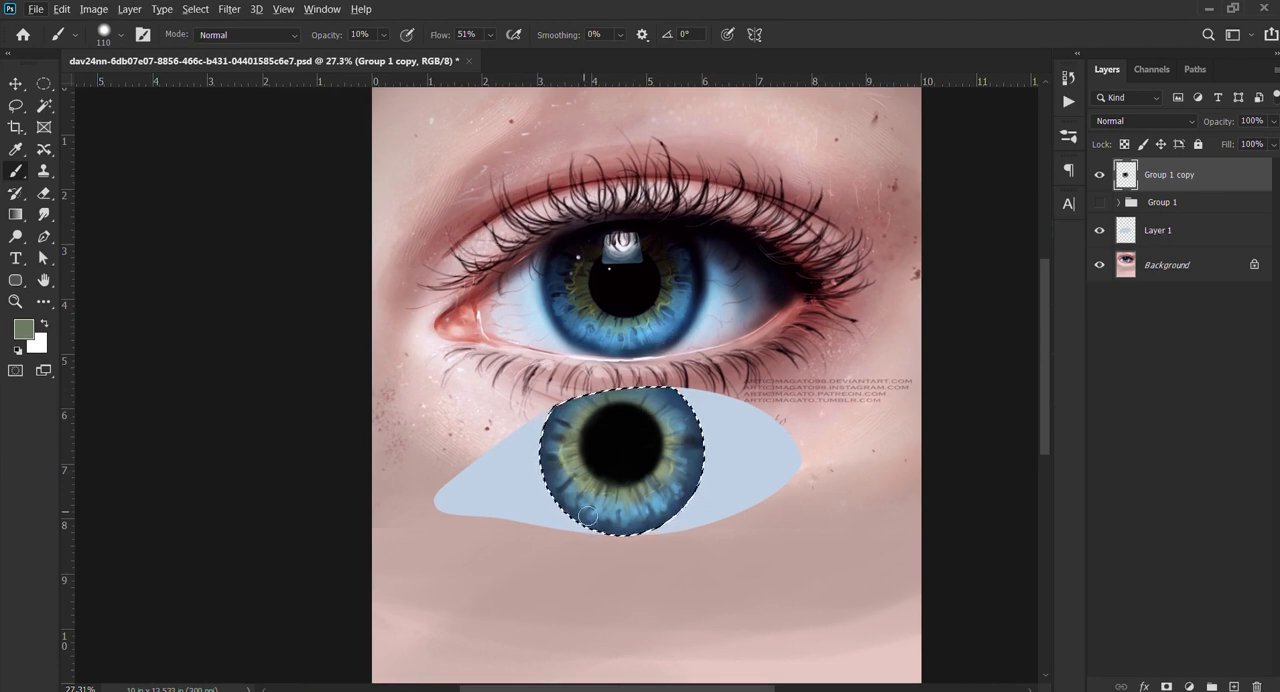
{"action": "scroll", "coordinate": [730, 233], "scroll_direction": "up", "scroll_amount": 5}
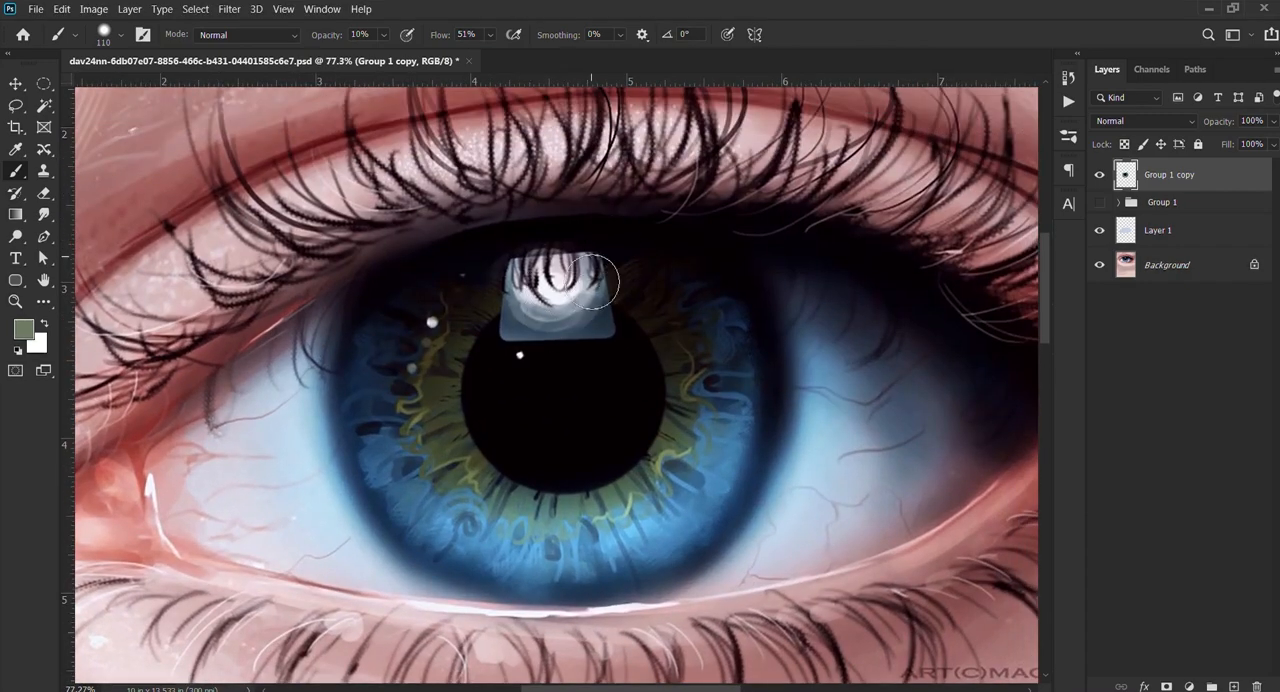
{"action": "left_click", "coordinate": [1234, 687]}
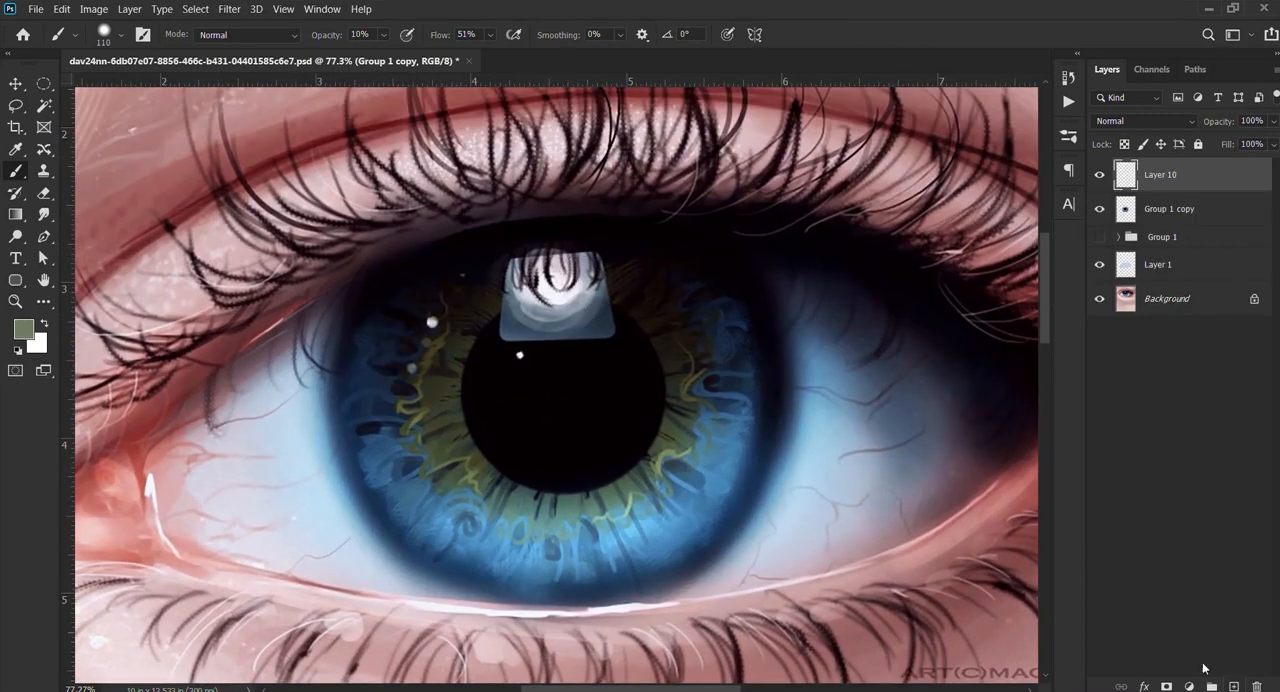
Step: Start a Pen path on the upper edge of the window-shaped light reflection in the reference eye
{"action": "scroll", "coordinate": [546, 293], "scroll_direction": "up", "scroll_amount": 3}
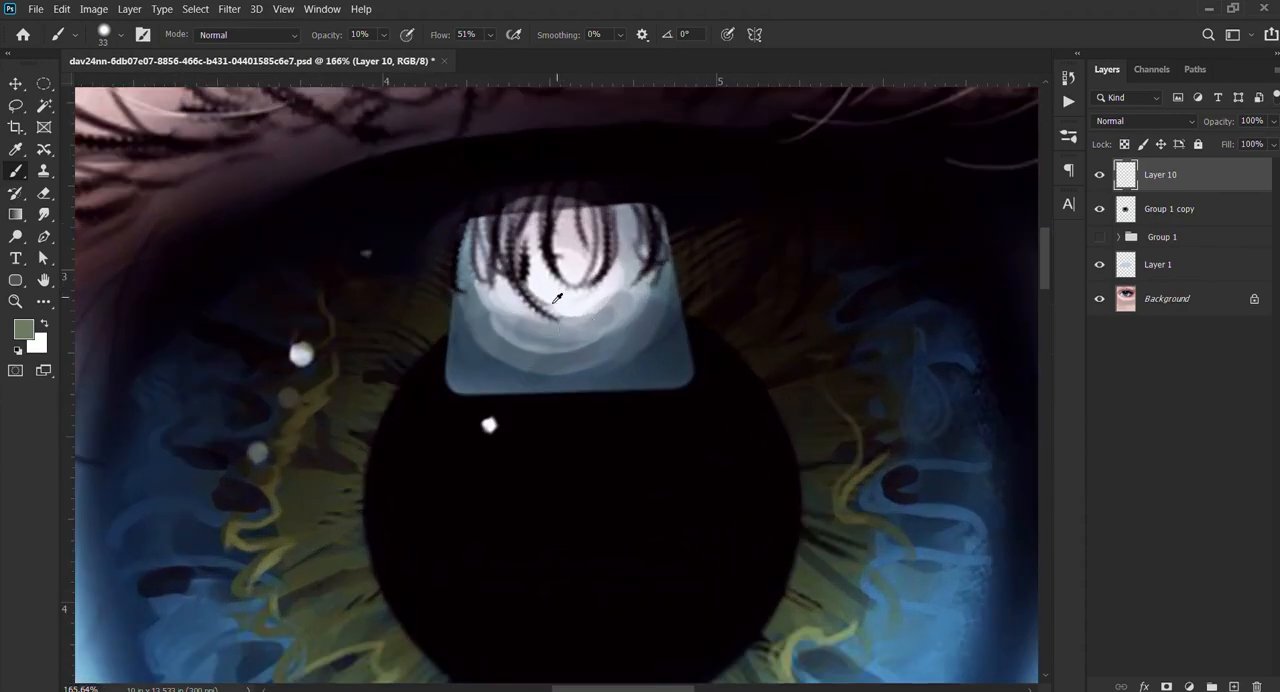
{"action": "key", "text": "p"}
{"action": "scroll", "coordinate": [580, 310], "scroll_direction": "down", "scroll_amount": 3}
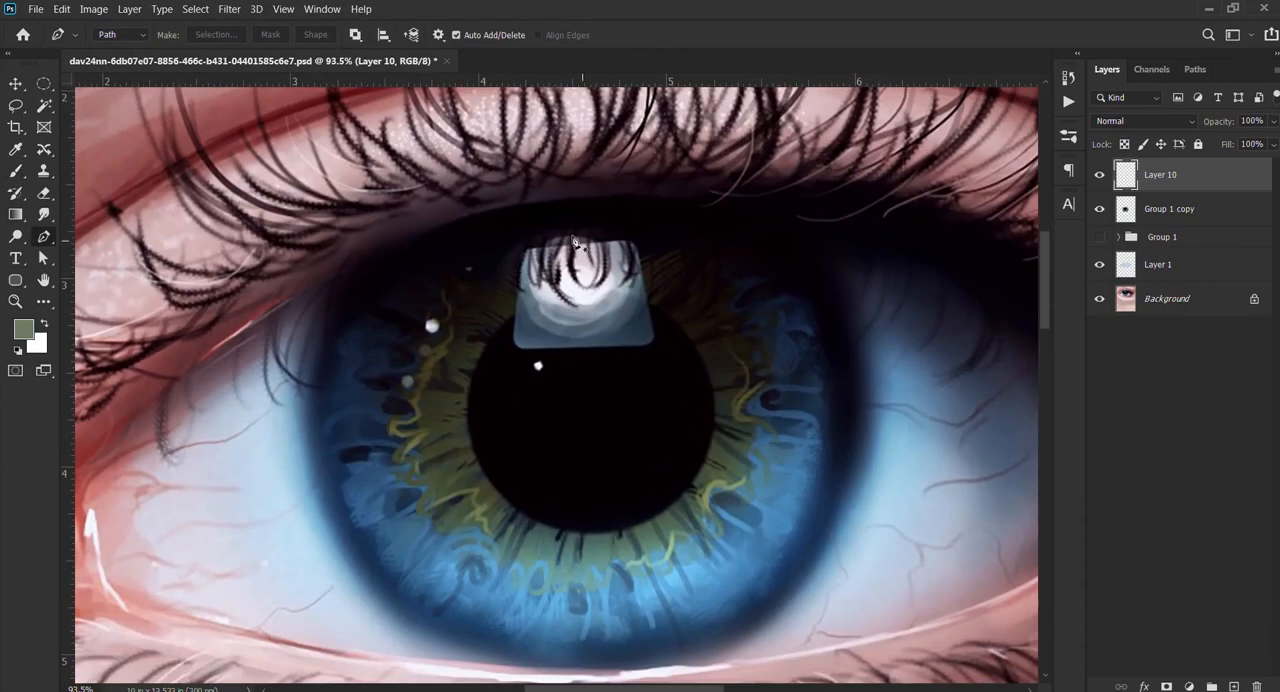
{"action": "scroll", "coordinate": [578, 255], "scroll_direction": "up", "scroll_amount": 5}
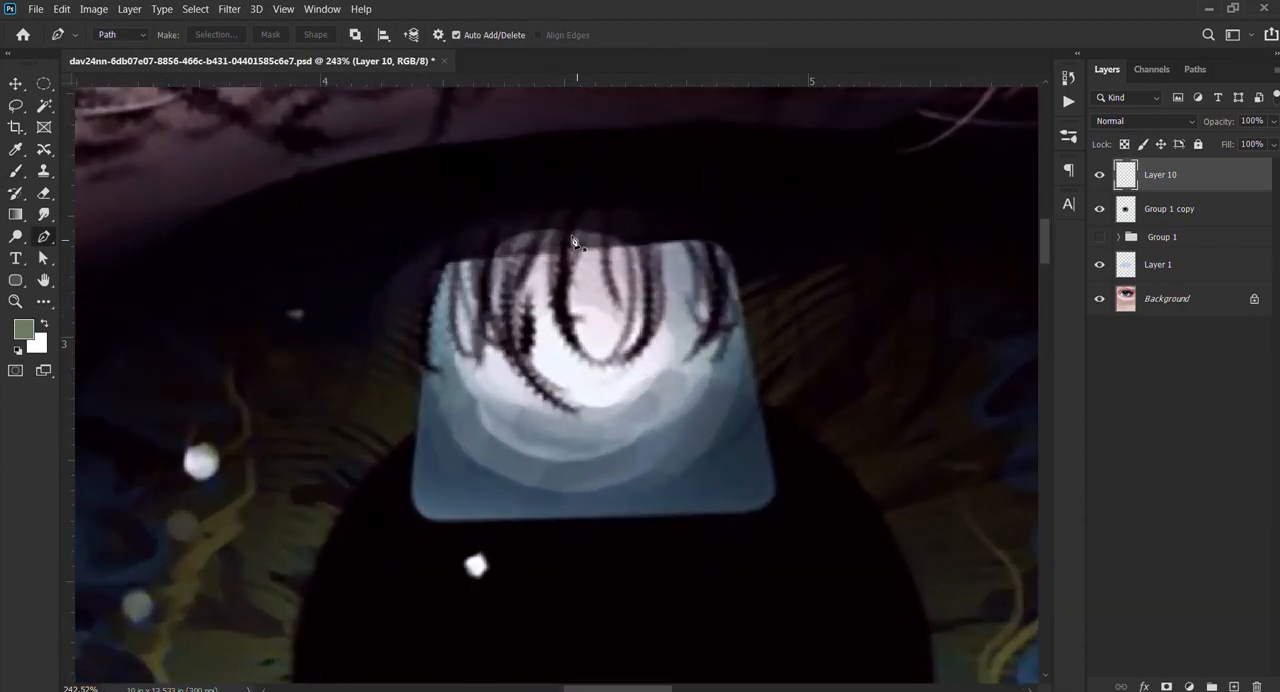
{"action": "left_click", "coordinate": [575, 253]}
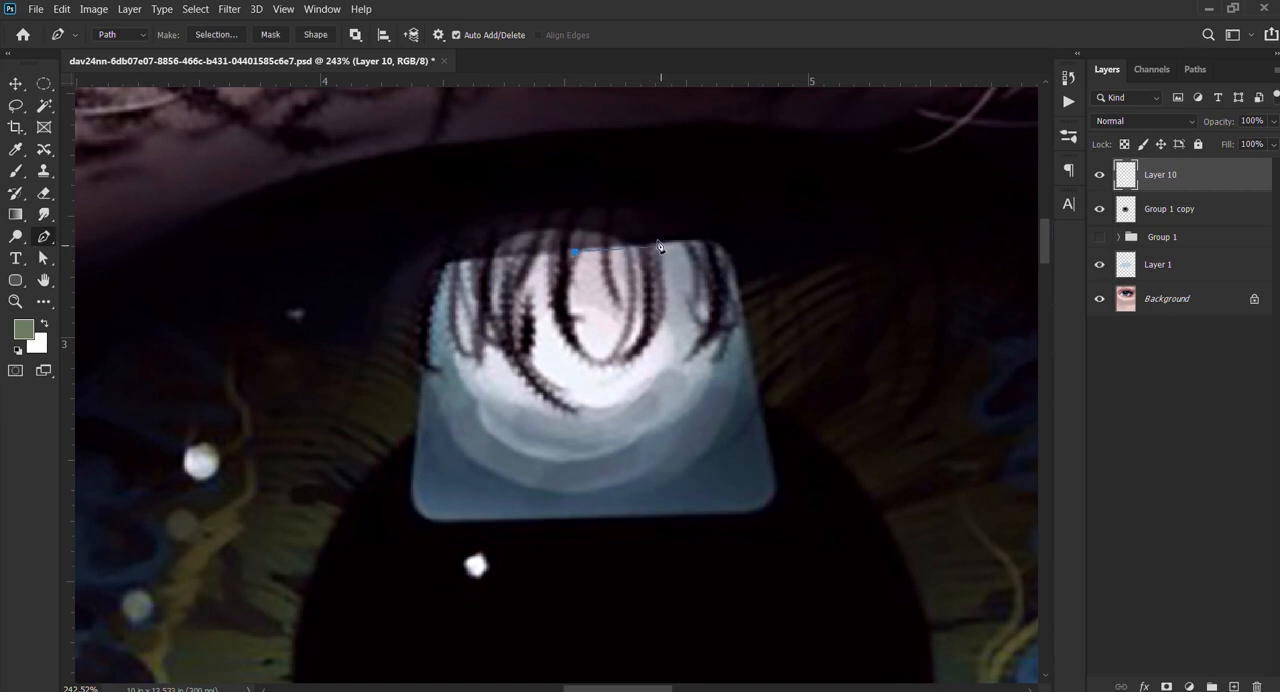
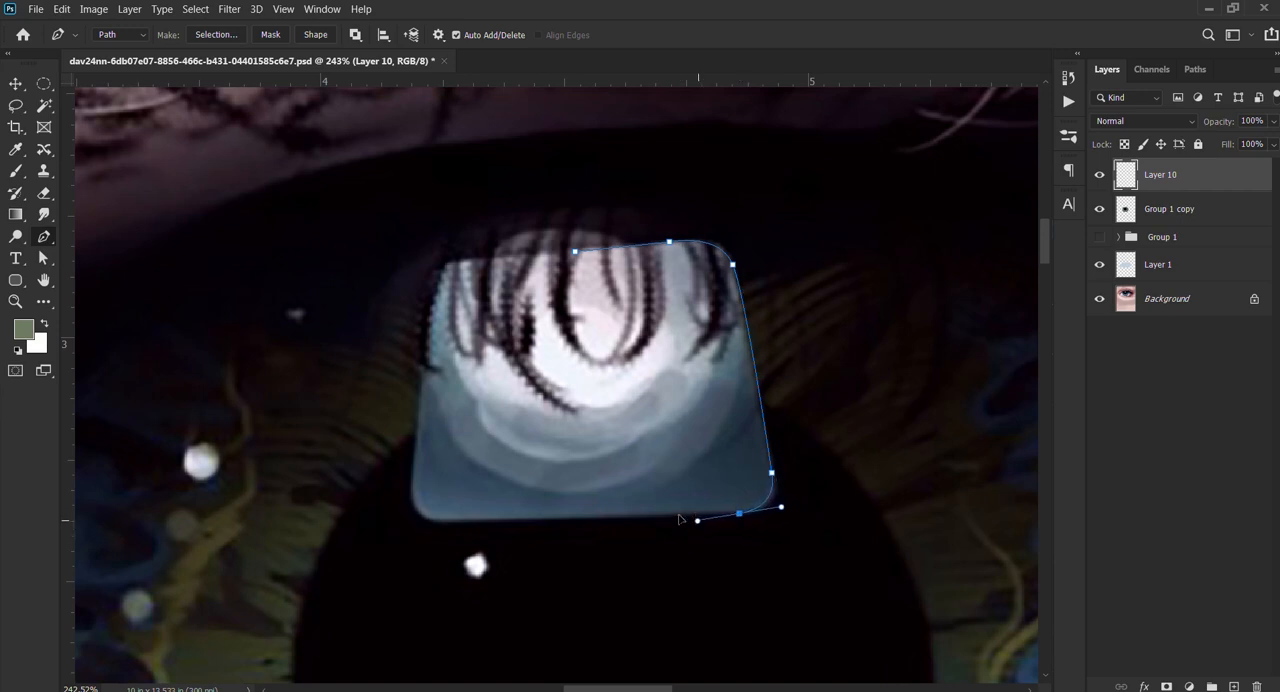
Step: Complete the Pen path around the reference eye's window-shaped reflection and convert it into a selection
{"action": "left_click", "coordinate": [441, 518]}
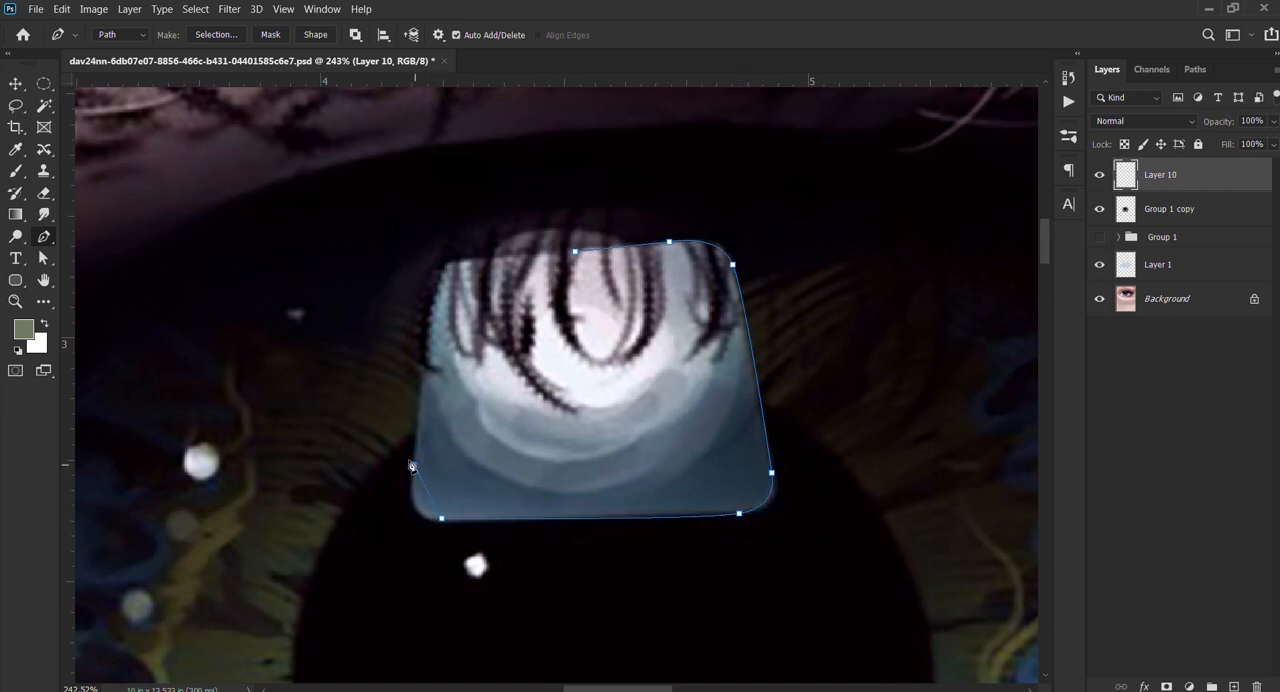
{"action": "left_click_drag", "start_coordinate": [428, 388], "coordinate": [414, 397]}
{"action": "scroll", "coordinate": [590, 272], "scroll_direction": "down", "scroll_amount": 5}
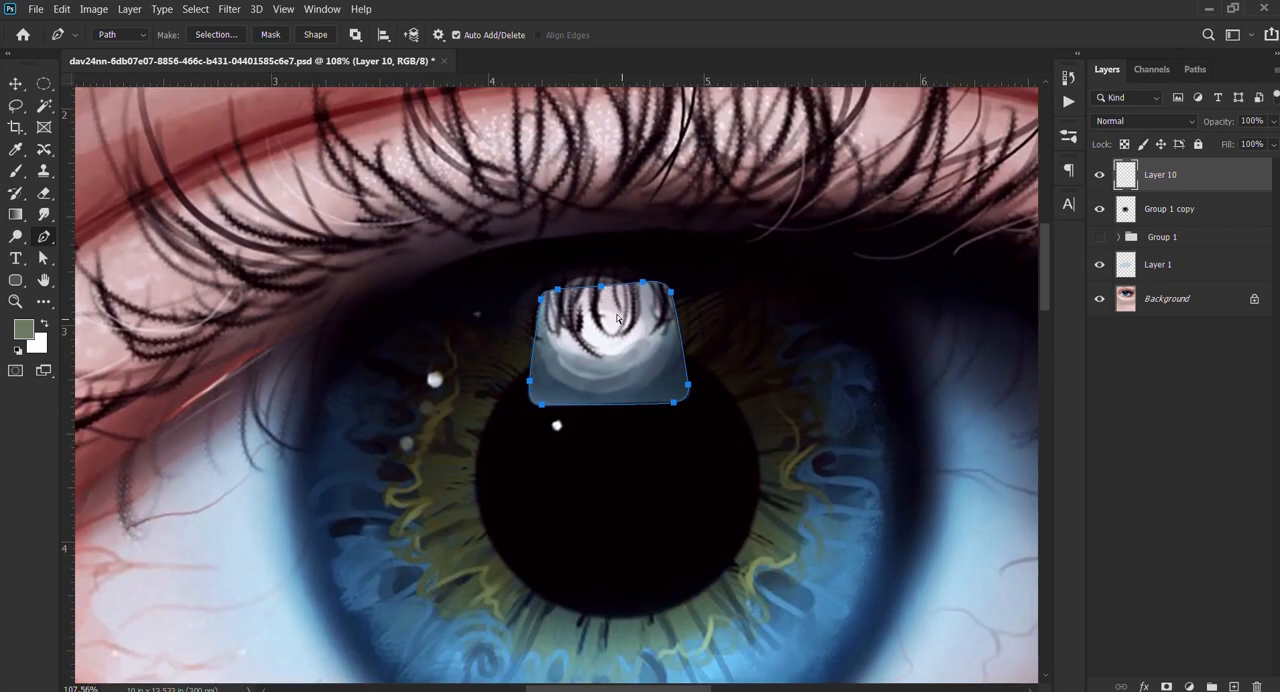
{"action": "key", "text": "ctrl+Return"}
Step: Sample dark blue from the lower part of the reference reflection and fill the selection with it on Layer 10
{"action": "key", "text": "b"}
{"action": "left_click_drag", "start_coordinate": [604, 342], "coordinate": [666, 400]}
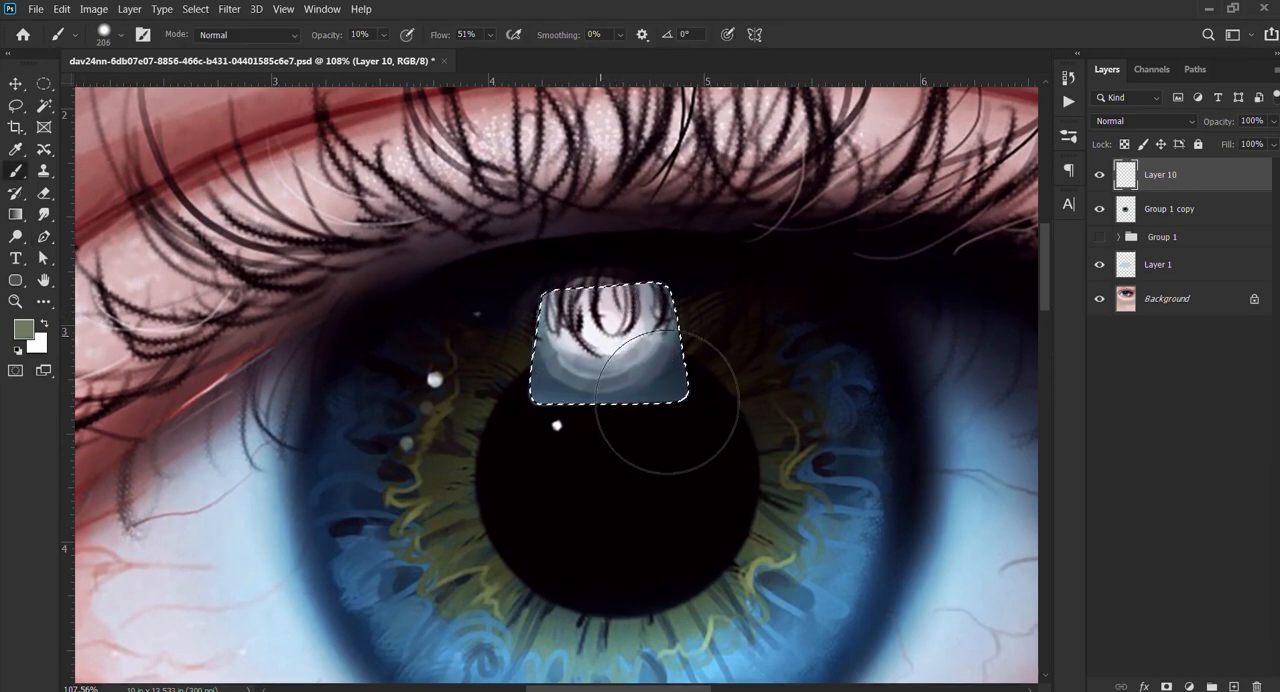
{"action": "left_click_drag", "start_coordinate": [659, 356], "coordinate": [625, 354]}
{"action": "left_click", "coordinate": [549, 388], "text": "alt"}
{"action": "left_click_drag", "start_coordinate": [614, 406], "coordinate": [683, 333]}
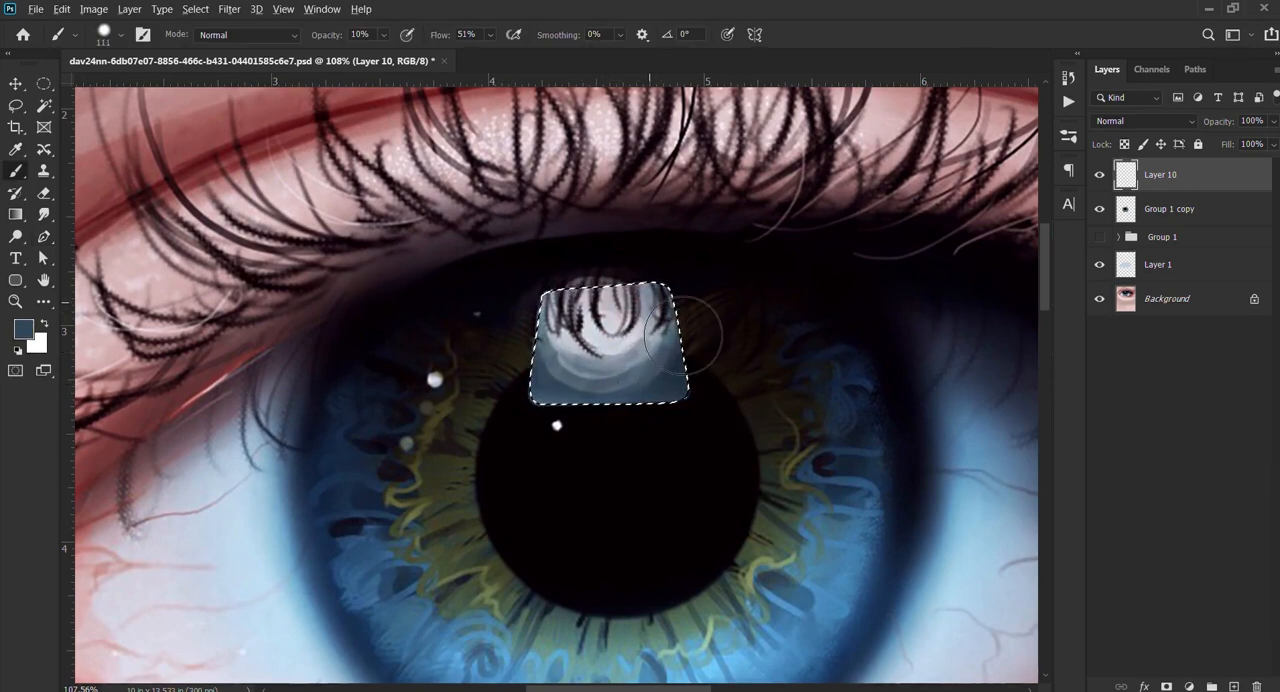
{"action": "key", "text": "alt+BackSpace"}
Step: Brush a faint white glow over the upper part of the filled shape with a large soft brush at 10% opacity
{"action": "key", "text": "x"}
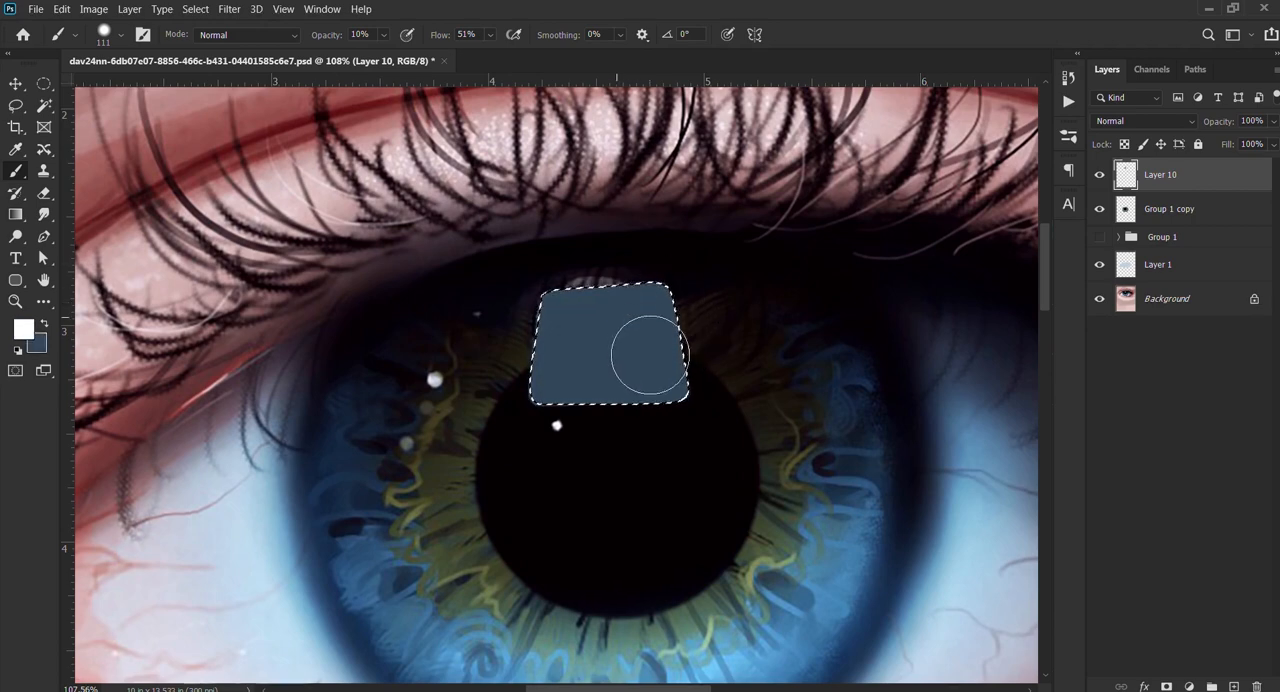
{"action": "left_click_drag", "start_coordinate": [624, 318], "coordinate": [652, 317]}
{"action": "left_click_drag", "start_coordinate": [674, 370], "coordinate": [669, 379]}
{"action": "mouse_move", "coordinate": [611, 320]}
{"action": "left_mouse_down"}
{"action": "mouse_move", "coordinate": [586, 327]}
{"action": "mouse_move", "coordinate": [655, 327]}
{"action": "mouse_move", "coordinate": [613, 315]}
{"action": "mouse_move", "coordinate": [625, 283]}
{"action": "left_mouse_up"}
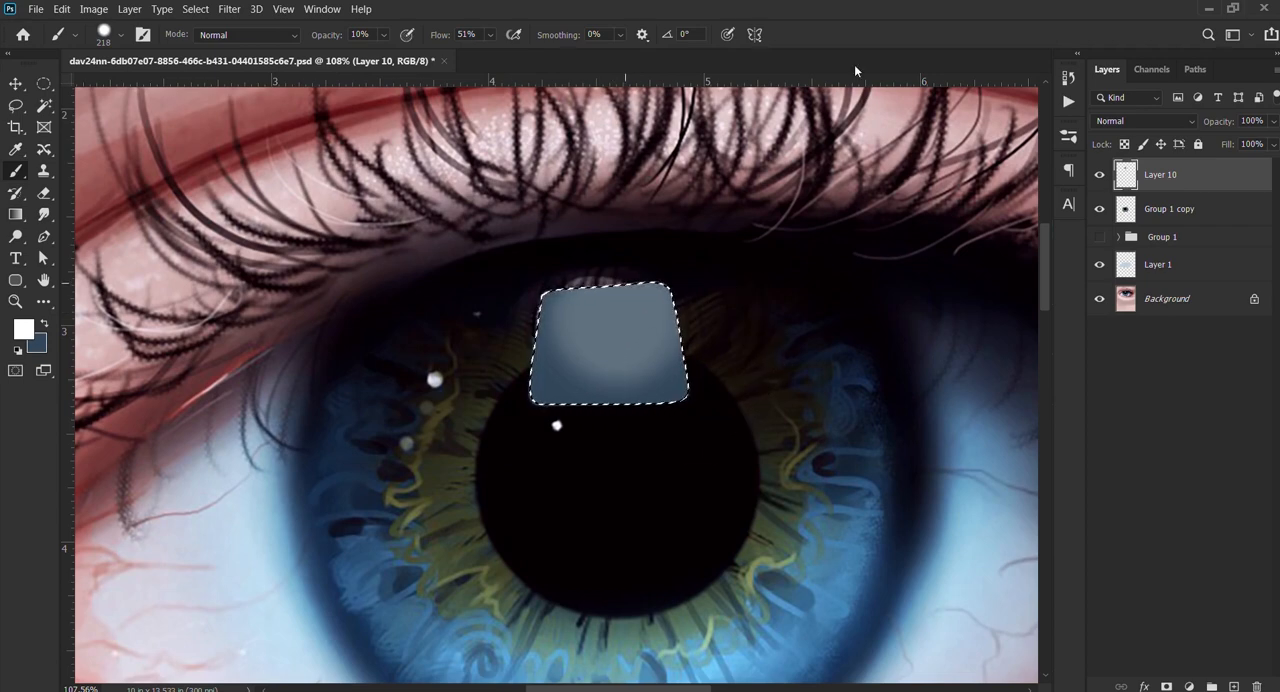
Step: Build up the white glow inside the reflection shape at 30% brush opacity, leaving the lower edge blue, and deselect
{"action": "key", "text": "3"}
{"action": "left_click_drag", "start_coordinate": [626, 386], "coordinate": [598, 386]}
{"action": "left_click_drag", "start_coordinate": [612, 307], "coordinate": [678, 307]}
{"action": "mouse_move", "coordinate": [618, 281]}
{"action": "left_mouse_down"}
{"action": "mouse_move", "coordinate": [624, 302]}
{"action": "mouse_move", "coordinate": [634, 277]}
{"action": "mouse_move", "coordinate": [607, 280]}
{"action": "left_mouse_up"}
{"action": "left_click_drag", "start_coordinate": [681, 385], "coordinate": [713, 343]}
{"action": "left_click_drag", "start_coordinate": [645, 273], "coordinate": [612, 290]}
{"action": "left_click_drag", "start_coordinate": [665, 329], "coordinate": [676, 325]}
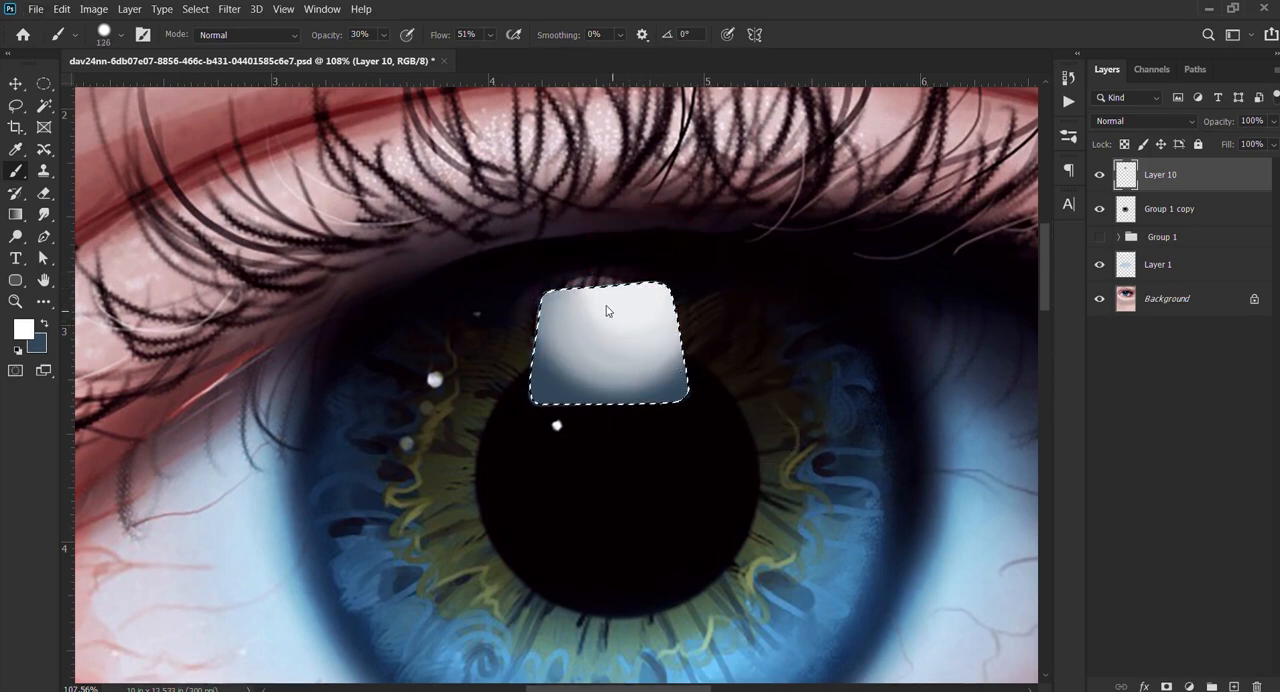
{"action": "left_click_drag", "start_coordinate": [594, 338], "coordinate": [649, 338]}
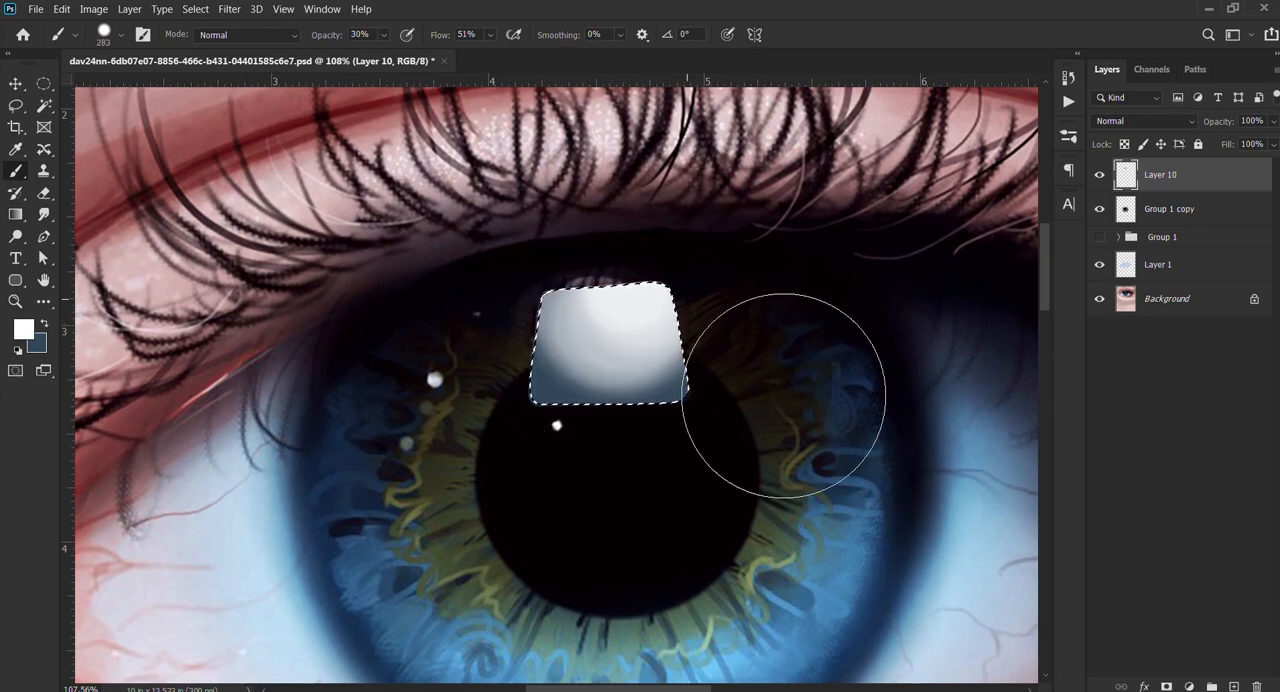
{"action": "left_click_drag", "start_coordinate": [672, 336], "coordinate": [662, 336]}
{"action": "key", "text": "ctrl+d"}
Step: Move the painted reflection just right of the reference reflection and load its outline as a selection for brushing
{"action": "key", "text": "v"}
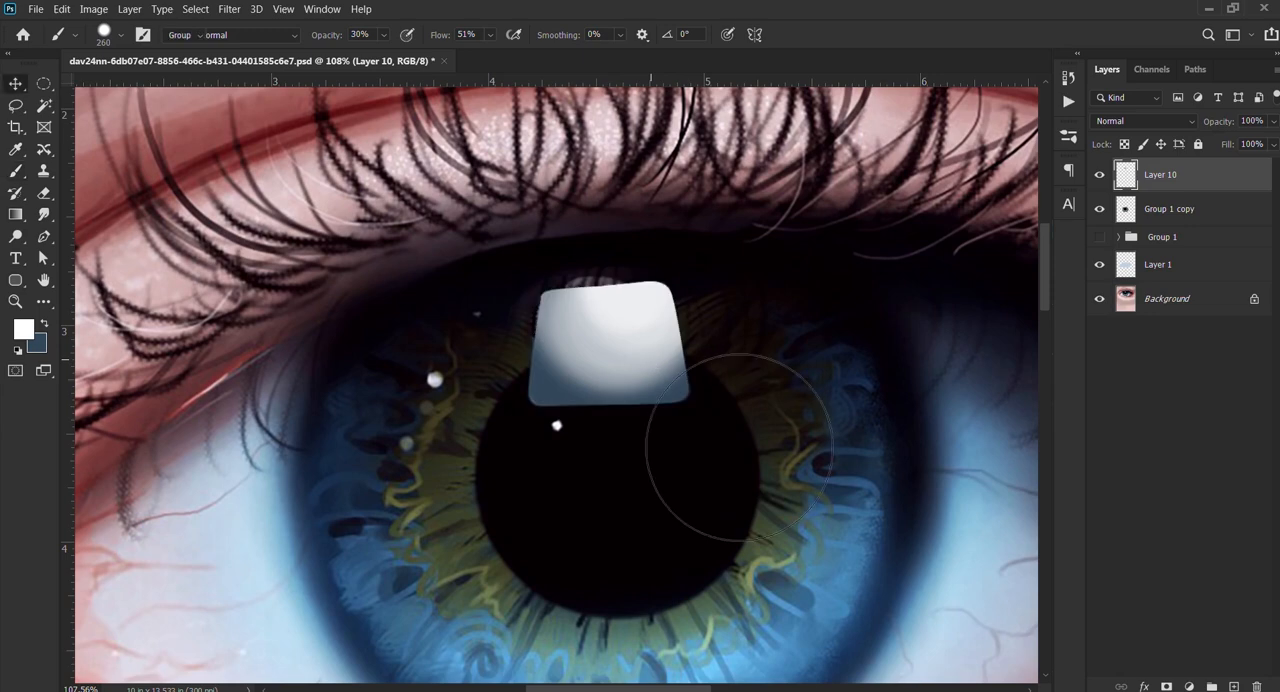
{"action": "mouse_move", "coordinate": [580, 325]}
{"action": "left_mouse_down"}
{"action": "mouse_move", "coordinate": [498, 370]}
{"action": "mouse_move", "coordinate": [775, 441]}
{"action": "mouse_move", "coordinate": [823, 343]}
{"action": "mouse_move", "coordinate": [756, 319]}
{"action": "mouse_move", "coordinate": [801, 309]}
{"action": "mouse_move", "coordinate": [698, 319]}
{"action": "left_mouse_up"}
{"action": "left_click", "coordinate": [1127, 174], "text": "ctrl"}
{"action": "key", "text": "b"}
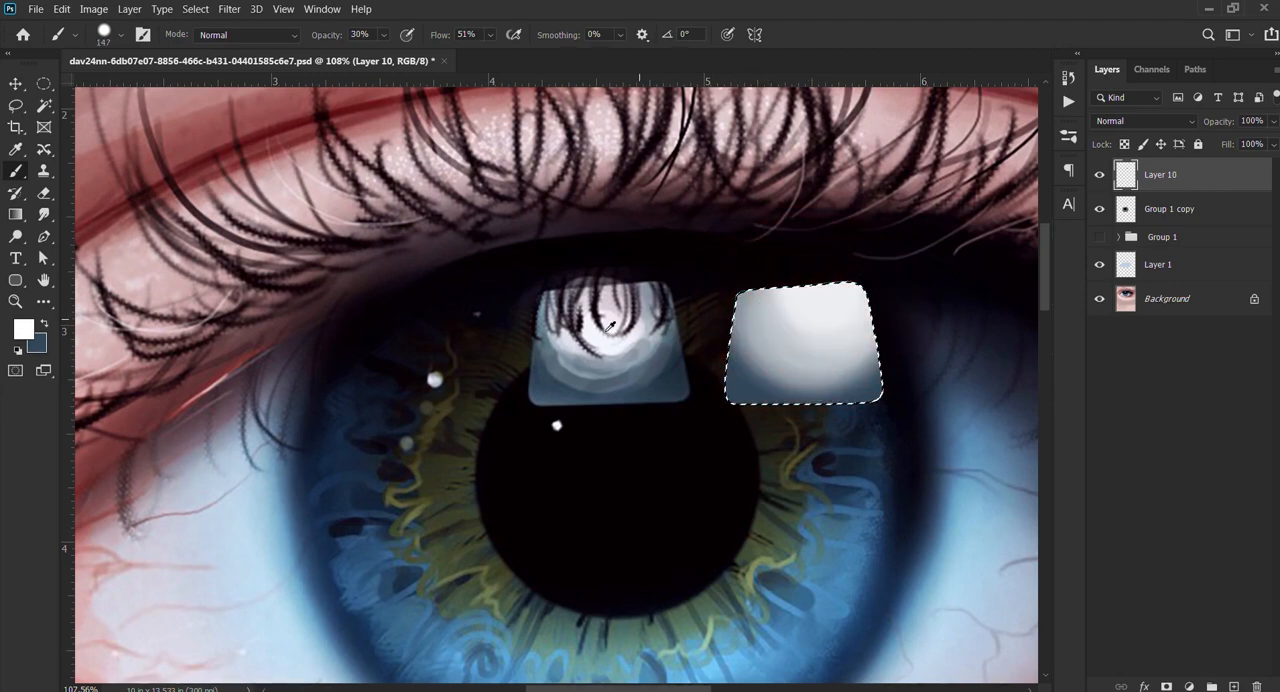
Step: Sample grey-blue from the reference reflection and brush it over the painted shape, reducing the brush to 48 px
{"action": "left_click", "coordinate": [555, 388], "text": "alt"}
{"action": "left_click_drag", "start_coordinate": [892, 262], "coordinate": [980, 260]}
{"action": "left_click_drag", "start_coordinate": [924, 442], "coordinate": [795, 345]}
{"action": "left_click_drag", "start_coordinate": [669, 326], "coordinate": [565, 345]}
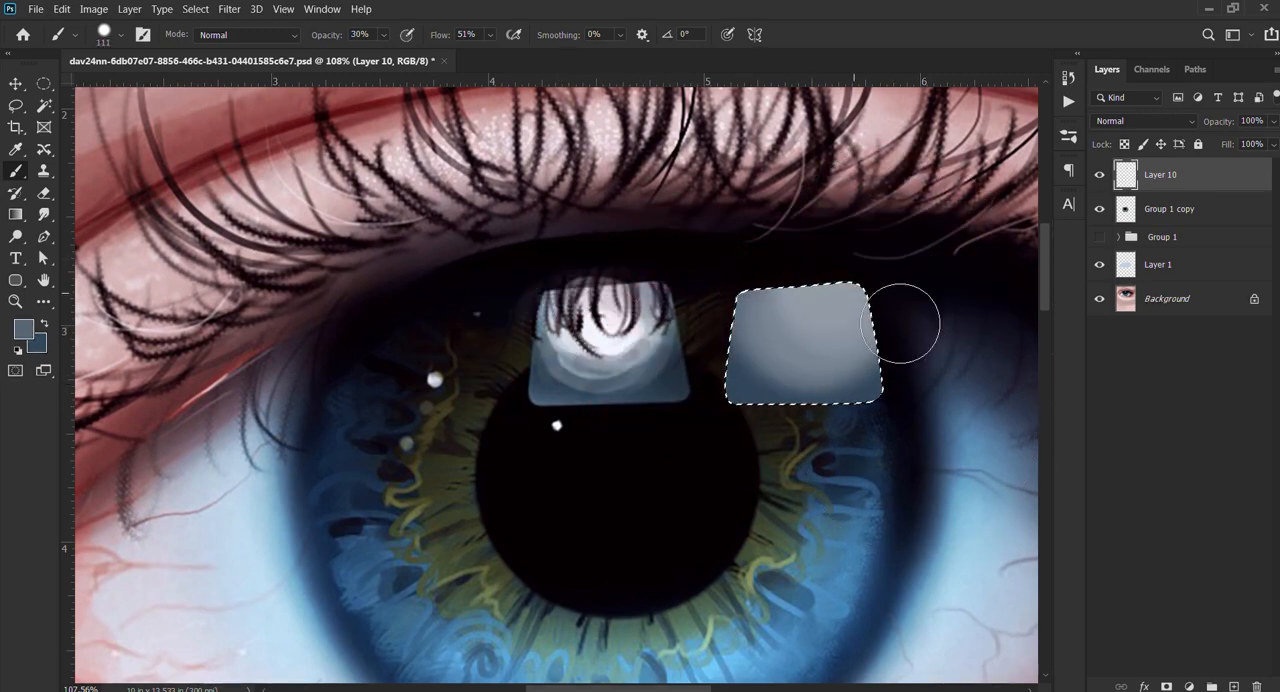
{"action": "mouse_move", "coordinate": [868, 297]}
{"action": "left_mouse_down"}
{"action": "mouse_move", "coordinate": [819, 296]}
{"action": "mouse_move", "coordinate": [777, 323]}
{"action": "left_mouse_up"}
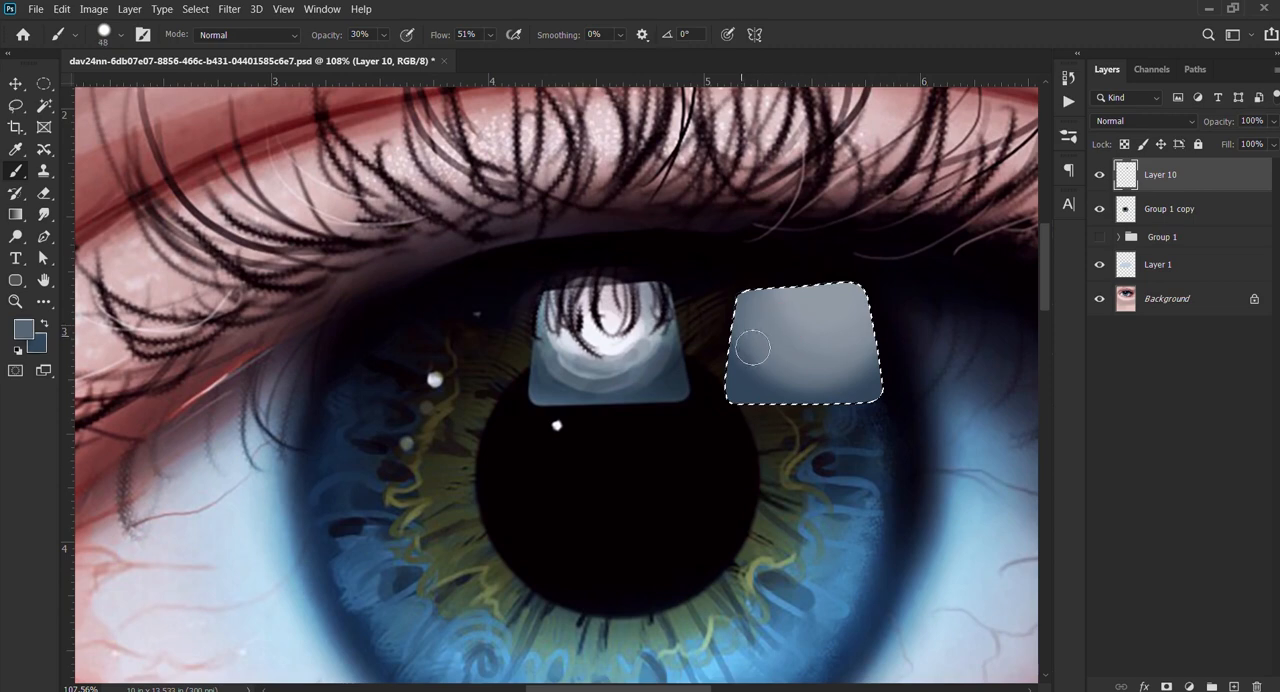
{"action": "left_click_drag", "start_coordinate": [845, 382], "coordinate": [763, 352]}
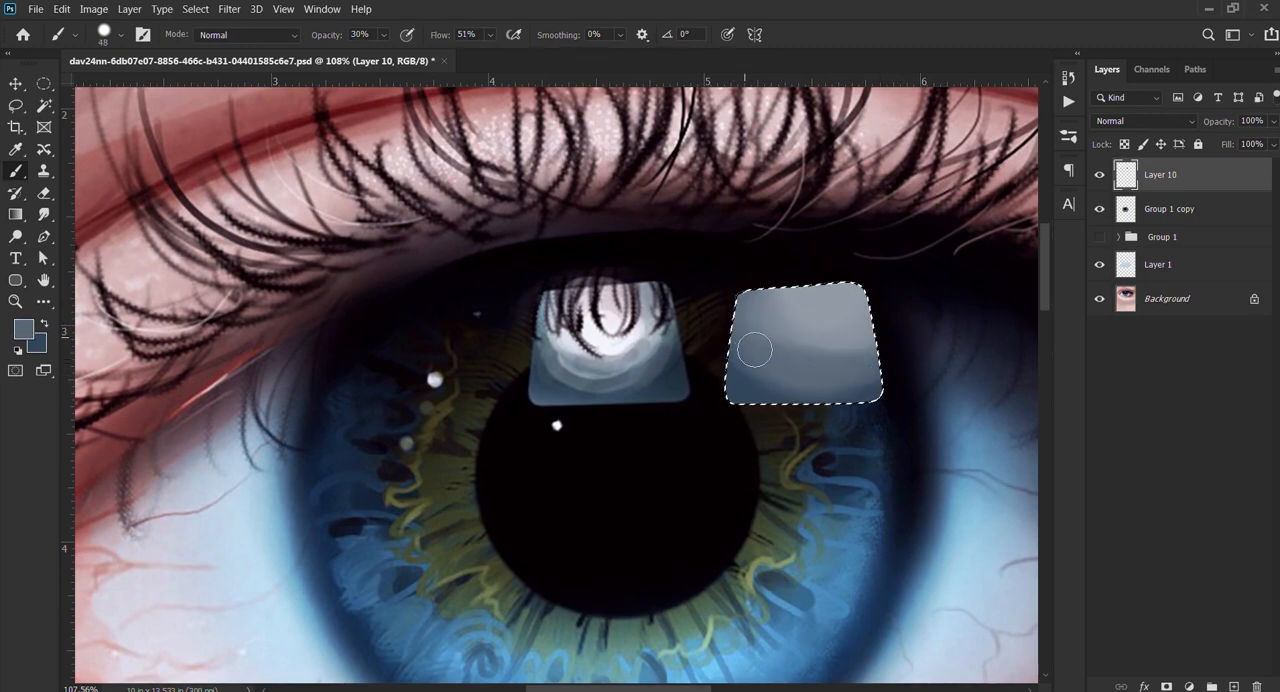
Step: Sample a lighter grey-blue and a near-white from the reference reflection and paint soft bands and a bright upper area
{"action": "left_click", "coordinate": [582, 367], "text": "alt"}
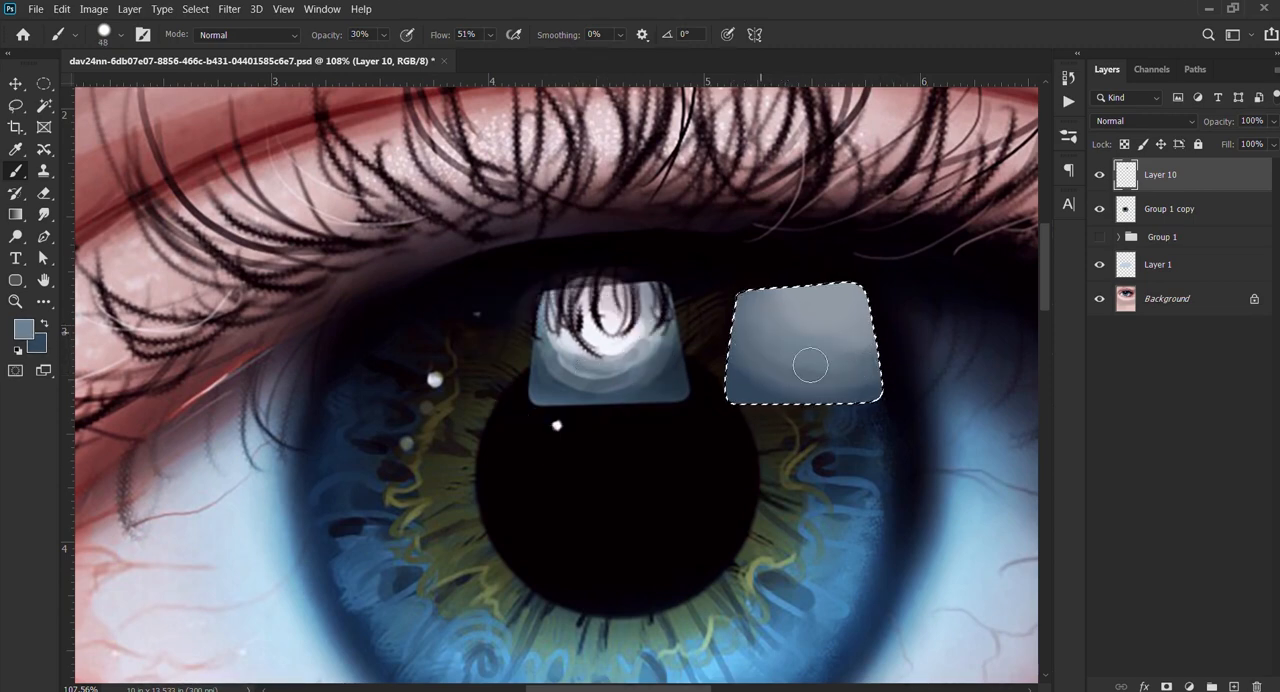
{"action": "left_click", "coordinate": [603, 336], "text": "alt"}
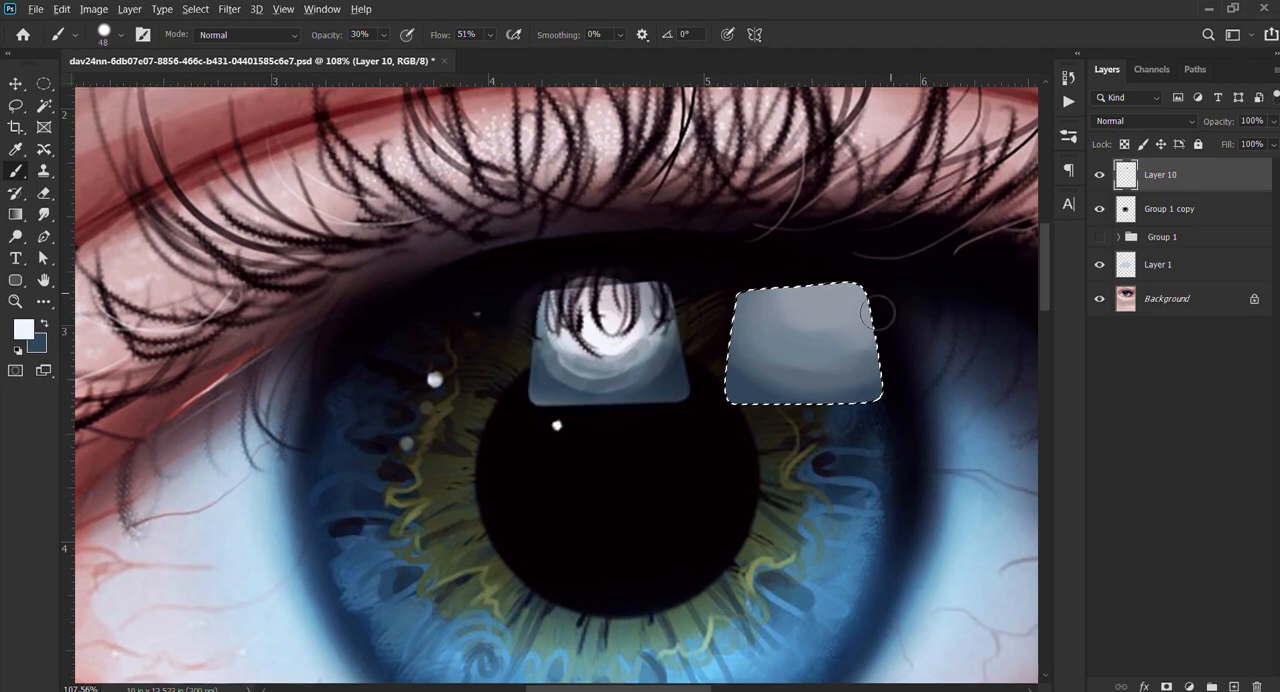
{"action": "mouse_move", "coordinate": [877, 313]}
{"action": "left_mouse_down"}
{"action": "mouse_move", "coordinate": [824, 332]}
{"action": "mouse_move", "coordinate": [791, 320]}
{"action": "mouse_move", "coordinate": [807, 339]}
{"action": "mouse_move", "coordinate": [861, 305]}
{"action": "mouse_move", "coordinate": [712, 276]}
{"action": "mouse_move", "coordinate": [883, 349]}
{"action": "mouse_move", "coordinate": [838, 283]}
{"action": "mouse_move", "coordinate": [795, 301]}
{"action": "mouse_move", "coordinate": [820, 304]}
{"action": "mouse_move", "coordinate": [806, 291]}
{"action": "mouse_move", "coordinate": [843, 361]}
{"action": "mouse_move", "coordinate": [836, 346]}
{"action": "mouse_move", "coordinate": [867, 329]}
{"action": "mouse_move", "coordinate": [790, 320]}
{"action": "left_mouse_up"}
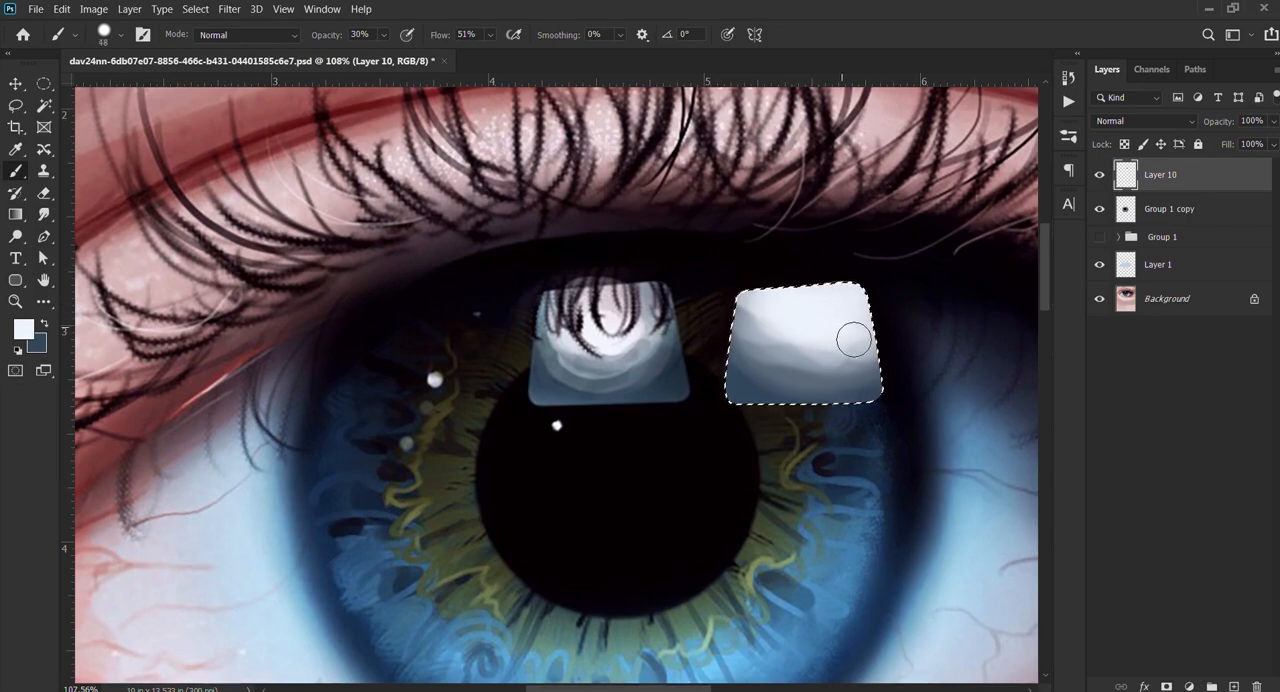
Step: Deselect and move the reflection down onto the painted eye, over the upper edge of its pupil
{"action": "scroll", "coordinate": [740, 195], "scroll_direction": "down", "scroll_amount": 3}
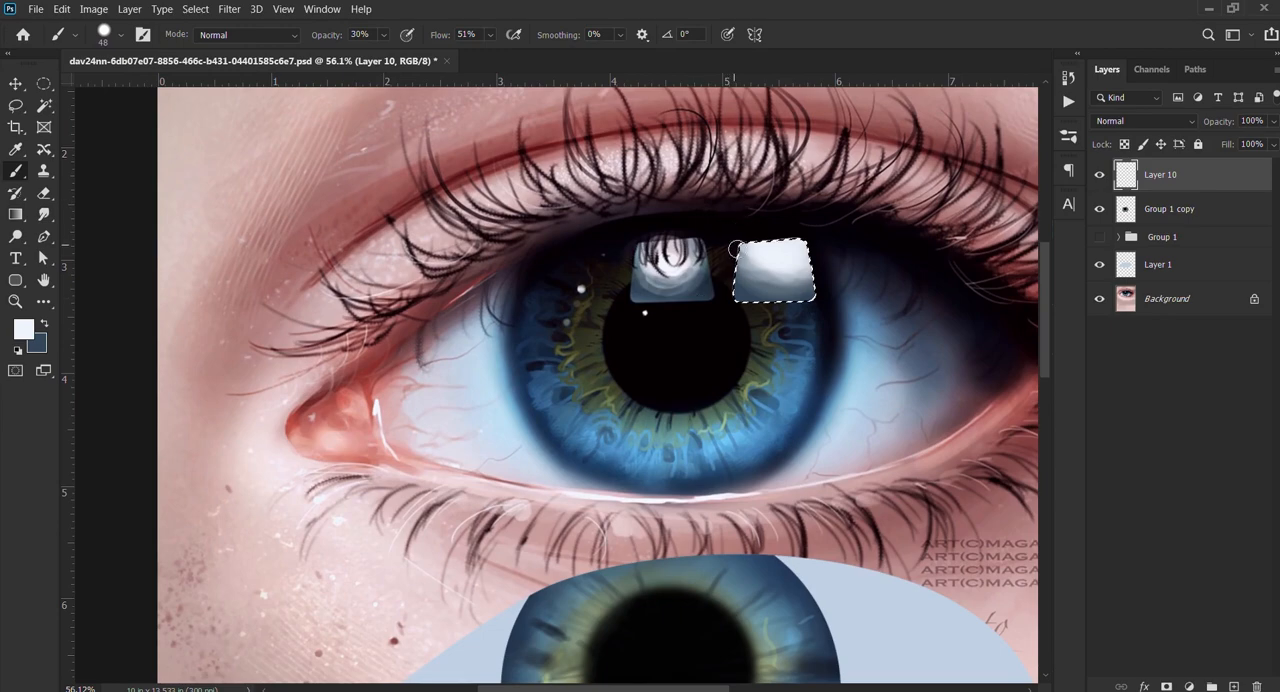
{"action": "key", "text": "v"}
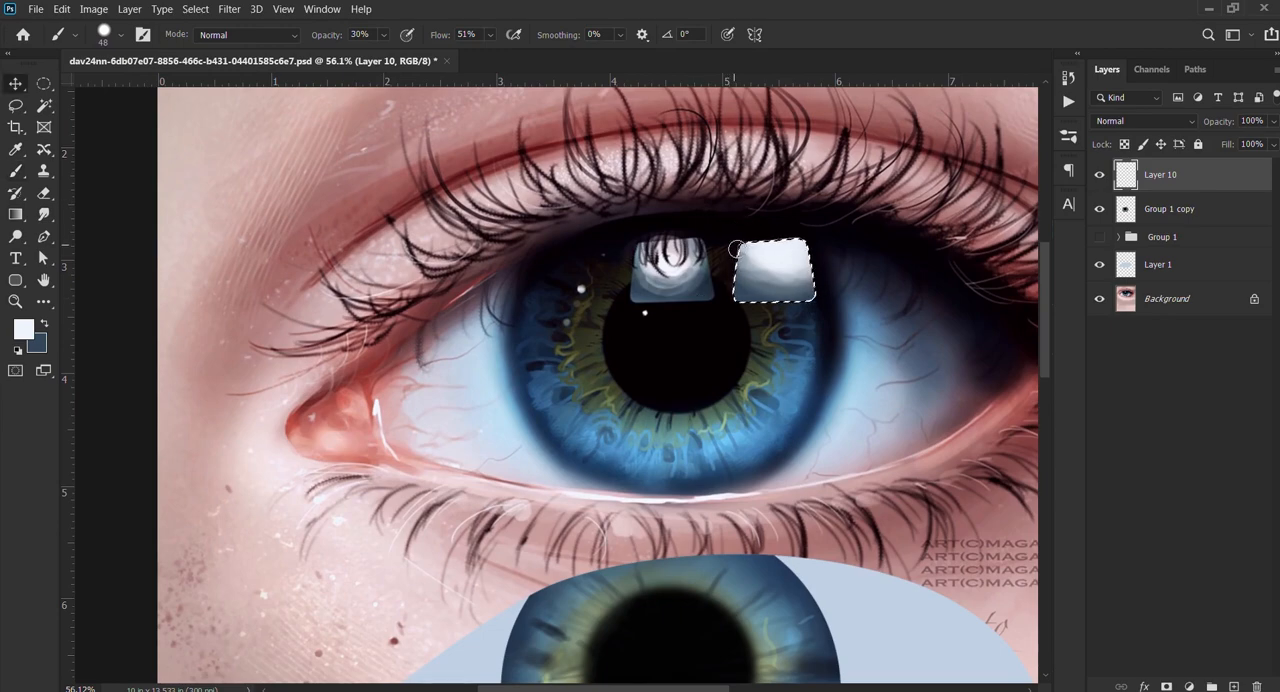
{"action": "scroll", "coordinate": [725, 243], "scroll_direction": "down", "scroll_amount": 1}
{"action": "key", "text": "ctrl+d"}
{"action": "left_click_drag", "start_coordinate": [782, 261], "coordinate": [761, 381]}
{"action": "left_click_drag", "start_coordinate": [768, 381], "coordinate": [681, 305]}
{"action": "scroll", "coordinate": [665, 440], "scroll_direction": "down", "scroll_amount": 4}
{"action": "left_click_drag", "start_coordinate": [659, 455], "coordinate": [649, 463]}
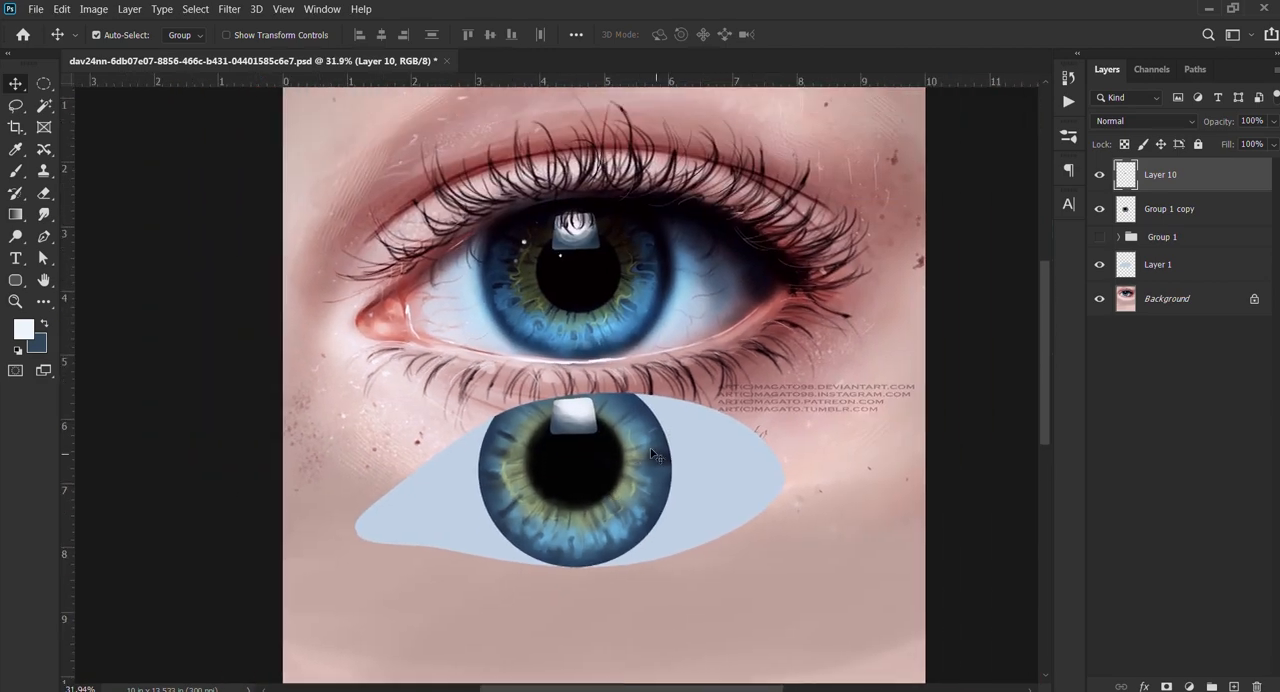
Step: Paint small white light dots on the pupil below the reflection and on the iris to its left, using about 17–18 px
{"action": "scroll", "coordinate": [538, 459], "scroll_direction": "up", "scroll_amount": 4}
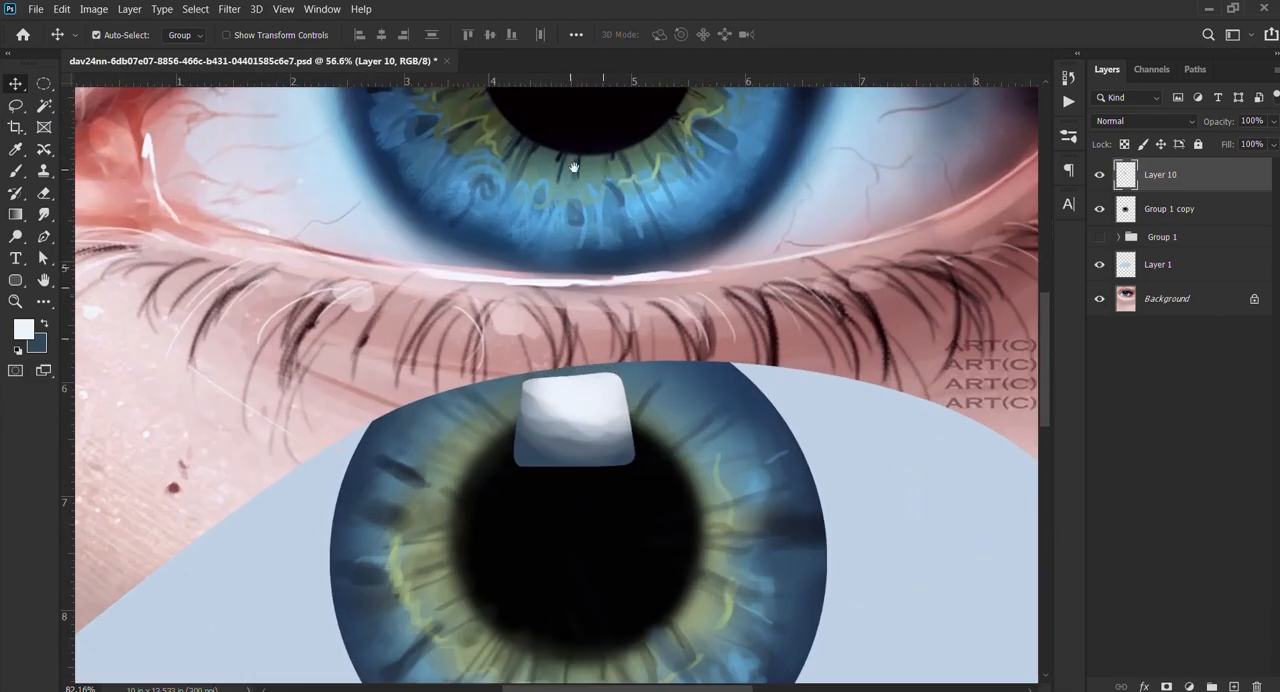
{"action": "left_click_drag", "start_coordinate": [574, 167], "coordinate": [612, 438]}
{"action": "key", "text": "b"}
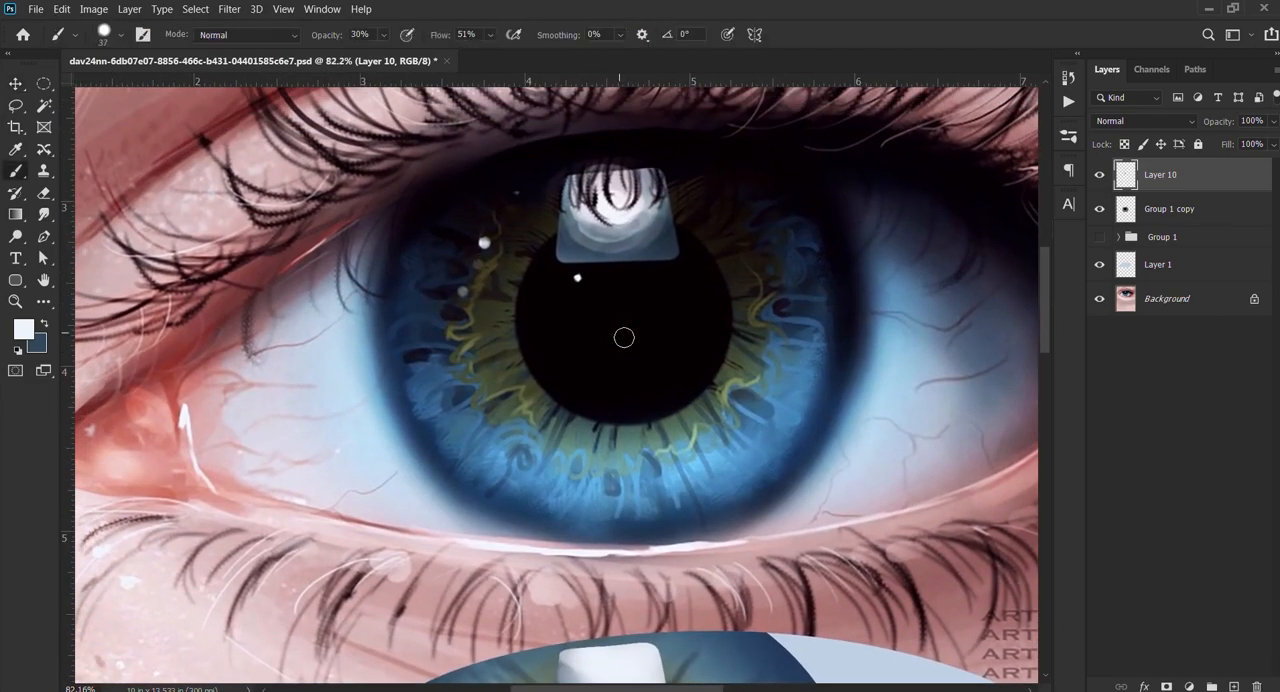
{"action": "scroll", "coordinate": [644, 267], "scroll_direction": "up", "scroll_amount": 3}
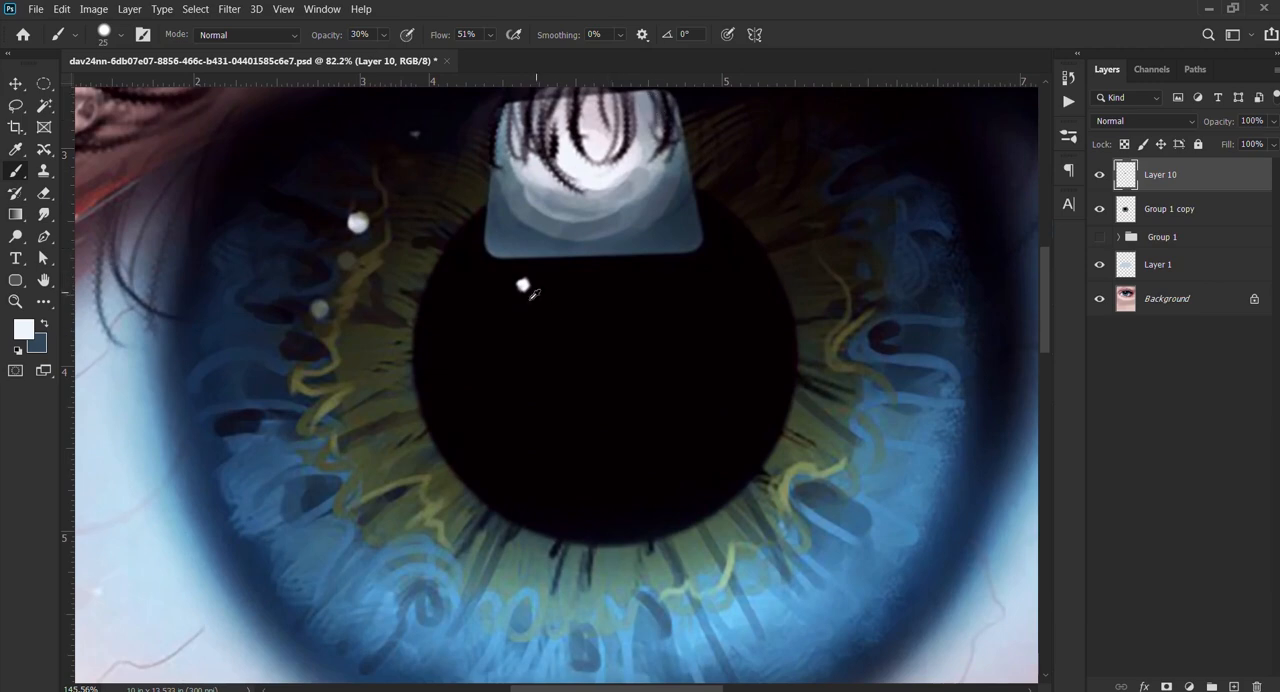
{"action": "left_click_drag", "start_coordinate": [589, 420], "coordinate": [650, 110]}
{"action": "left_click_drag", "start_coordinate": [763, 130], "coordinate": [690, 334]}
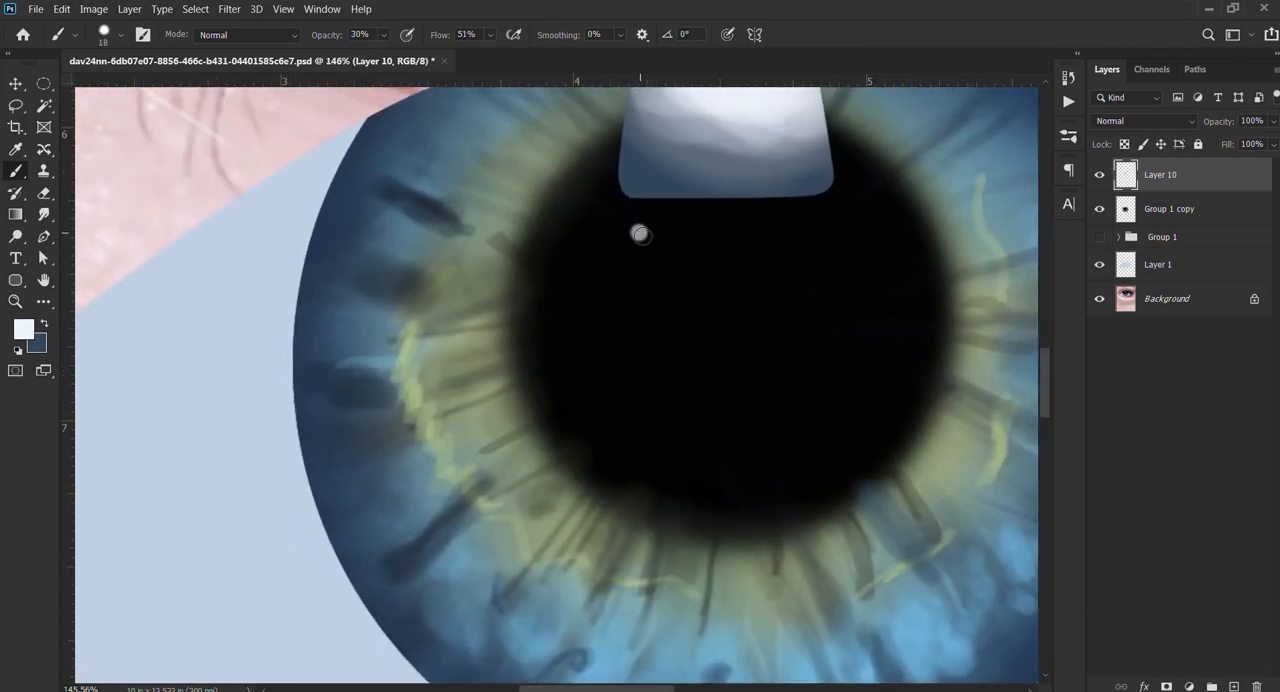
{"action": "key", "text": "d"}
{"action": "key", "text": "x"}
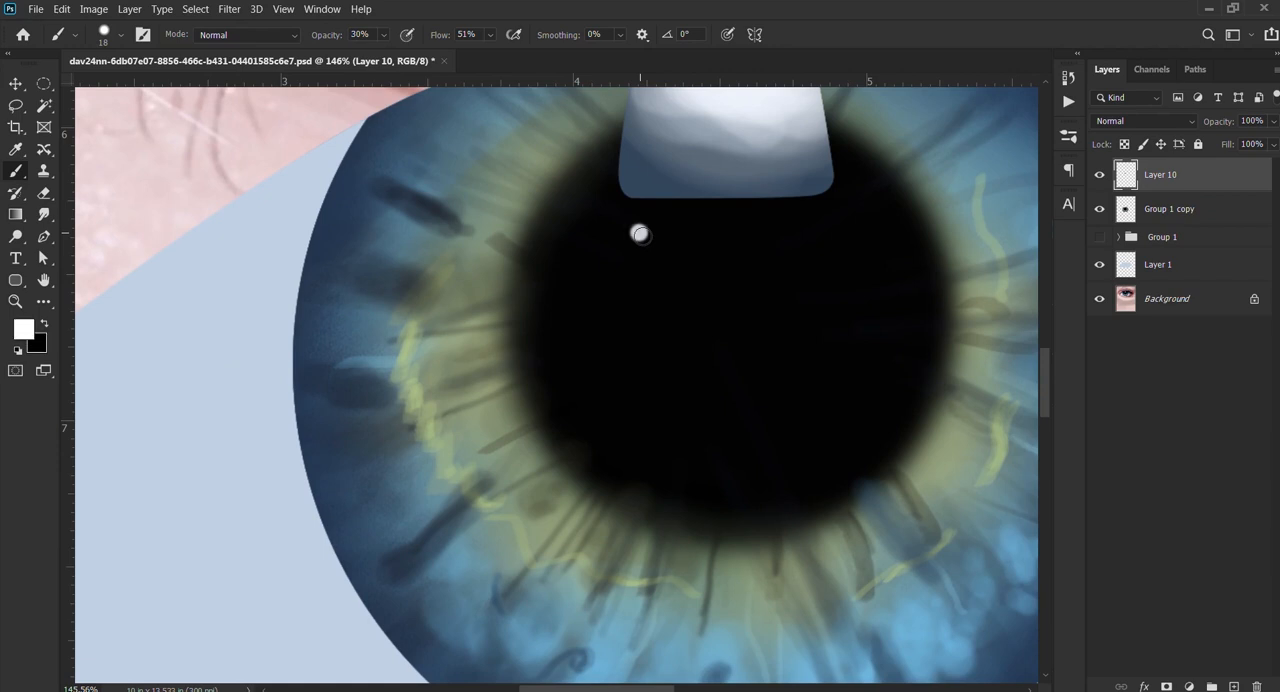
{"action": "left_click_drag", "start_coordinate": [585, 210], "coordinate": [637, 348]}
{"action": "left_click_drag", "start_coordinate": [592, 290], "coordinate": [603, 285]}
{"action": "left_click", "coordinate": [565, 281]}
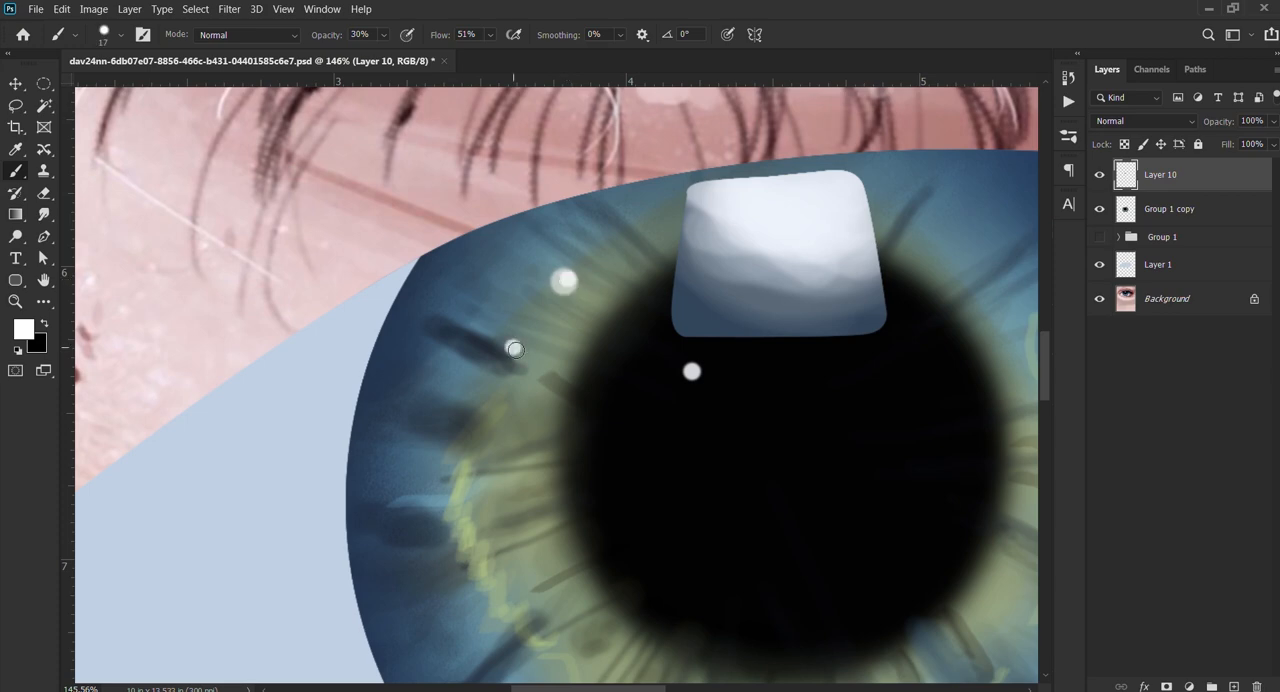
Step: Load the outline of Group 1 copy as a selection and add a new empty layer above it
{"action": "scroll", "coordinate": [511, 349], "scroll_direction": "down", "scroll_amount": 5}
{"action": "left_click_drag", "start_coordinate": [601, 399], "coordinate": [567, 456]}
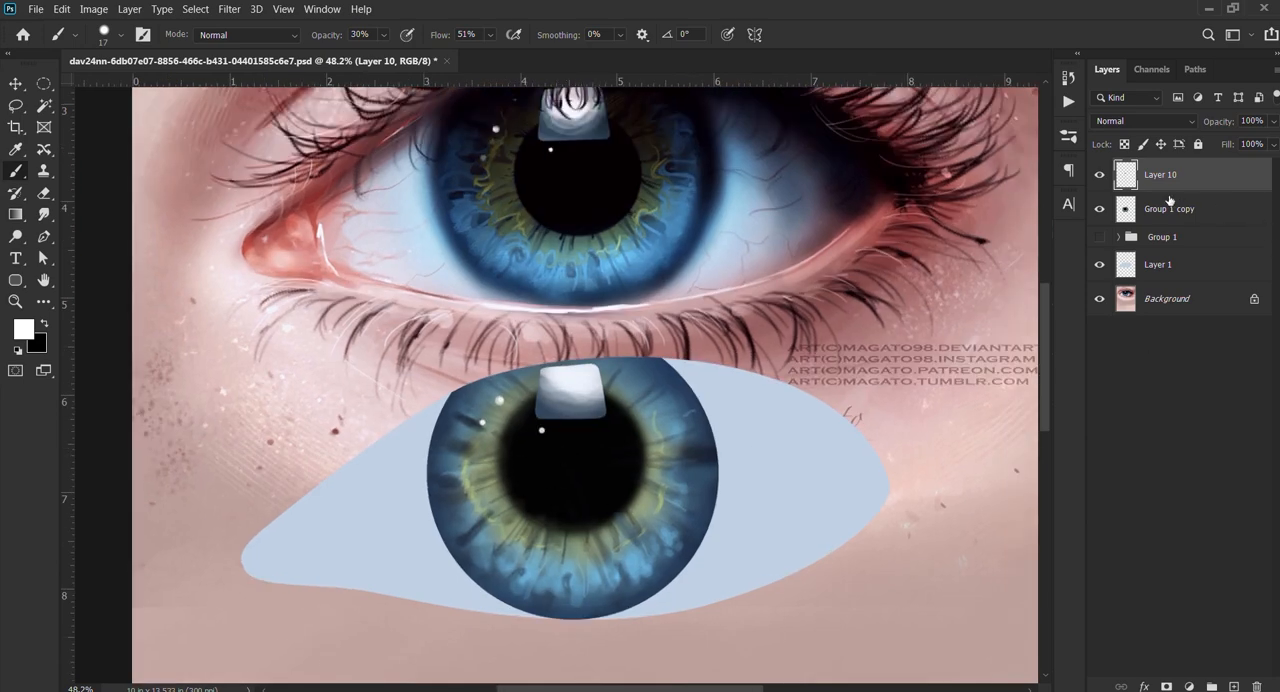
{"action": "left_click", "coordinate": [1170, 210]}
{"action": "left_click", "coordinate": [1126, 209], "text": "ctrl"}
{"action": "left_click", "coordinate": [1234, 686]}
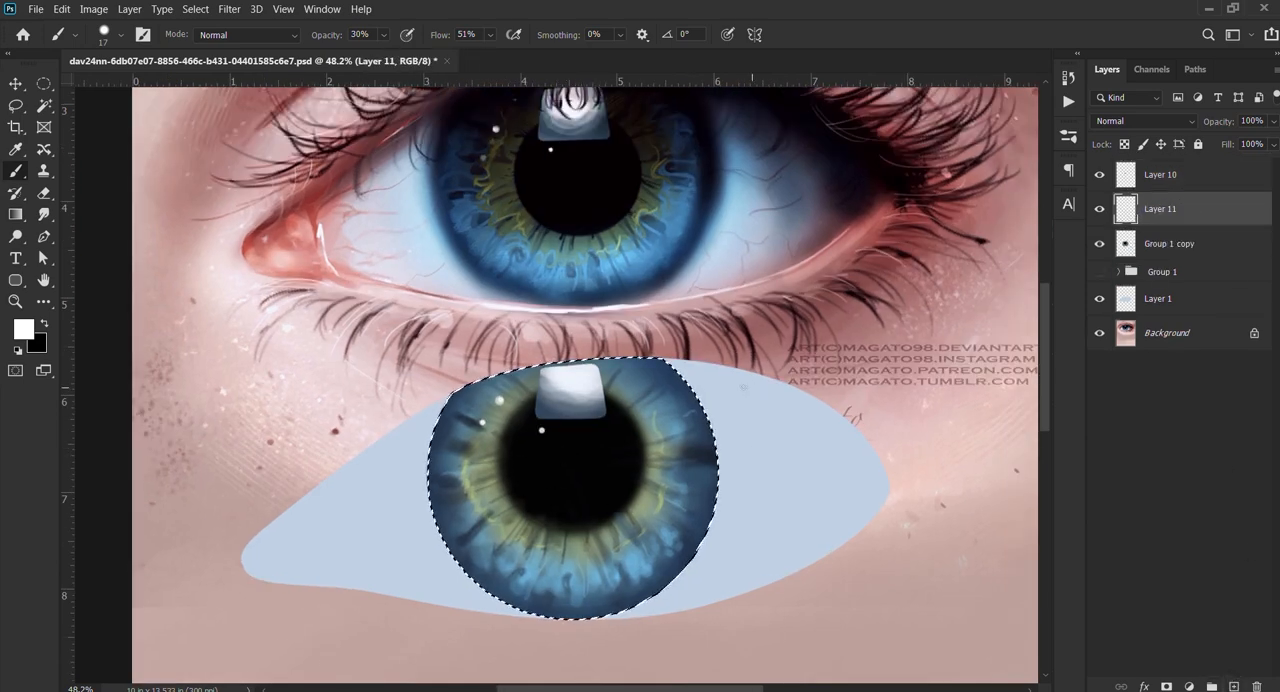
Step: Enlarge the soft brush to 210 px and sample light blue from the lower part of the reference iris
{"action": "left_click_drag", "start_coordinate": [646, 386], "coordinate": [648, 387]}
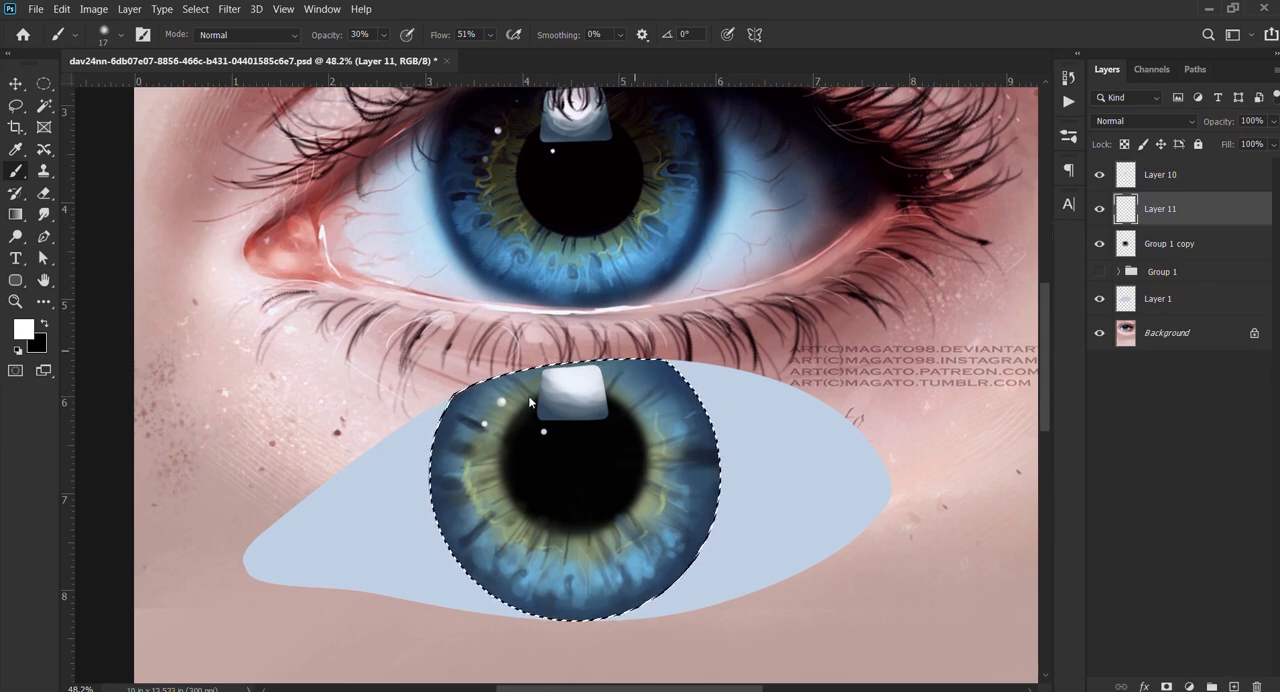
{"action": "left_click_drag", "start_coordinate": [485, 462], "coordinate": [489, 462]}
{"action": "key", "text": "bracketright"}
{"action": "key", "text": "bracketright"}
{"action": "key", "text": "bracketright"}
{"action": "key", "text": "bracketright"}
{"action": "key", "text": "bracketright"}
{"action": "key", "text": "bracketright"}
{"action": "key", "text": "bracketright"}
{"action": "key", "text": "bracketright"}
{"action": "key", "text": "bracketright"}
{"action": "key", "text": "bracketright"}
{"action": "key", "text": "bracketright"}
{"action": "key", "text": "bracketright"}
{"action": "key", "text": "bracketright"}
{"action": "key", "text": "bracketright"}
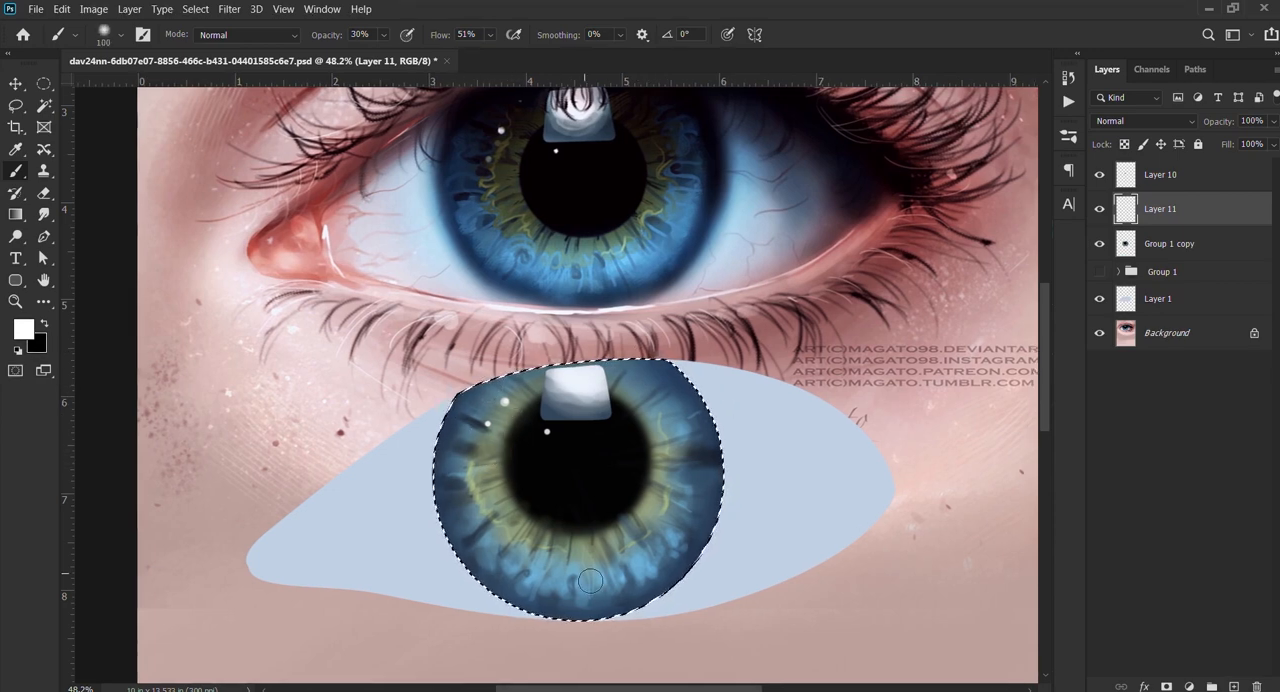
{"action": "left_click_drag", "start_coordinate": [585, 575], "coordinate": [592, 580]}
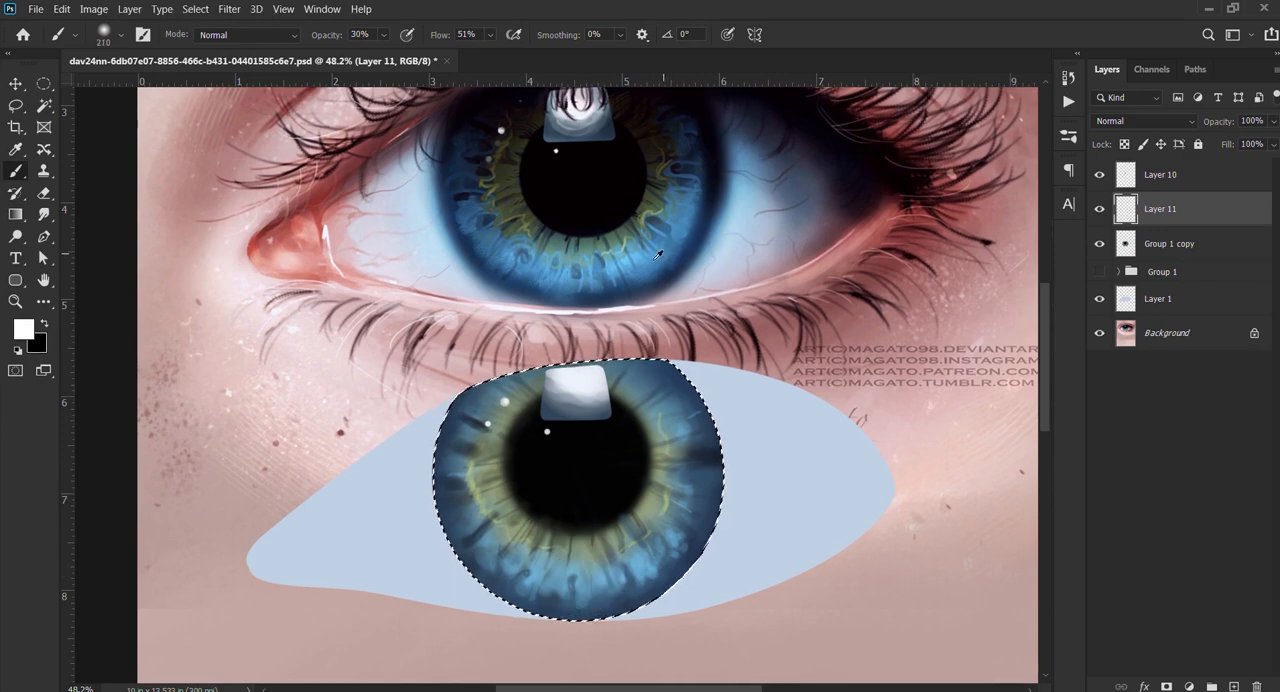
{"action": "left_click", "coordinate": [624, 265], "text": "alt"}
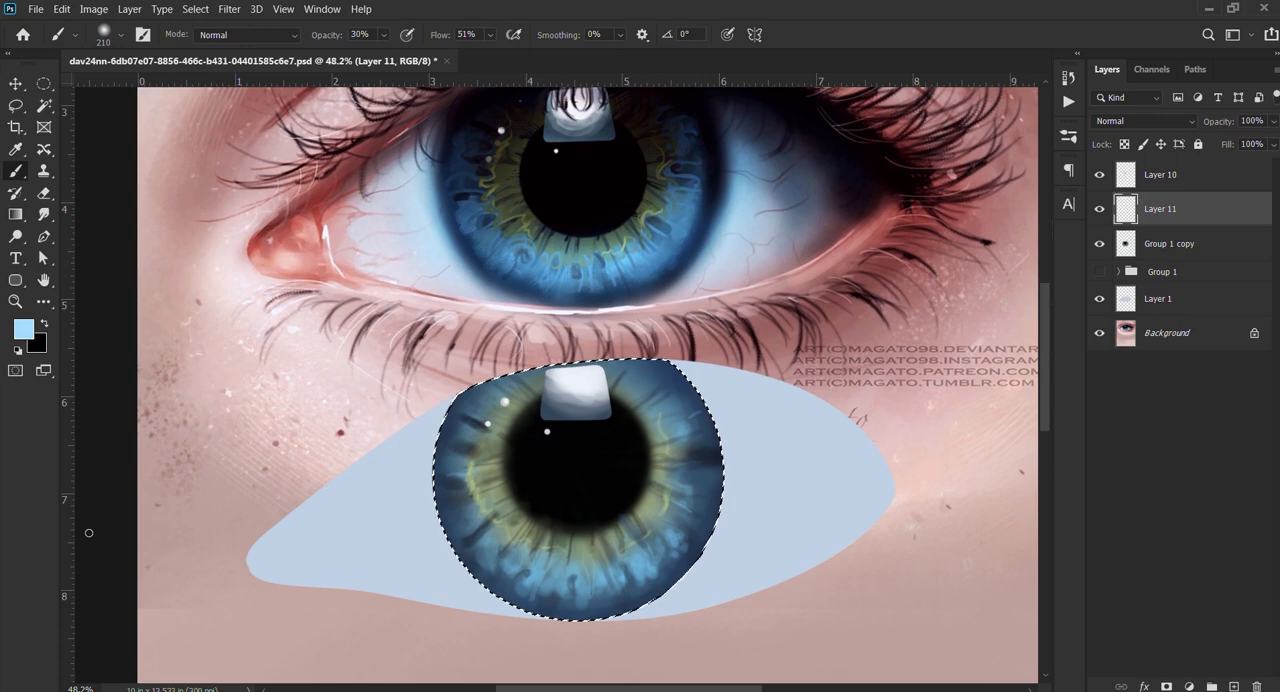
Step: Brush a light blue glow along the iris's lower half at 150 px and 40% opacity, and undo the last stroke
{"action": "mouse_move", "coordinate": [475, 515]}
{"action": "left_mouse_down"}
{"action": "mouse_move", "coordinate": [526, 580]}
{"action": "mouse_move", "coordinate": [546, 571]}
{"action": "left_mouse_up"}
{"action": "left_click_drag", "start_coordinate": [593, 563], "coordinate": [577, 563]}
{"action": "key", "text": "4"}
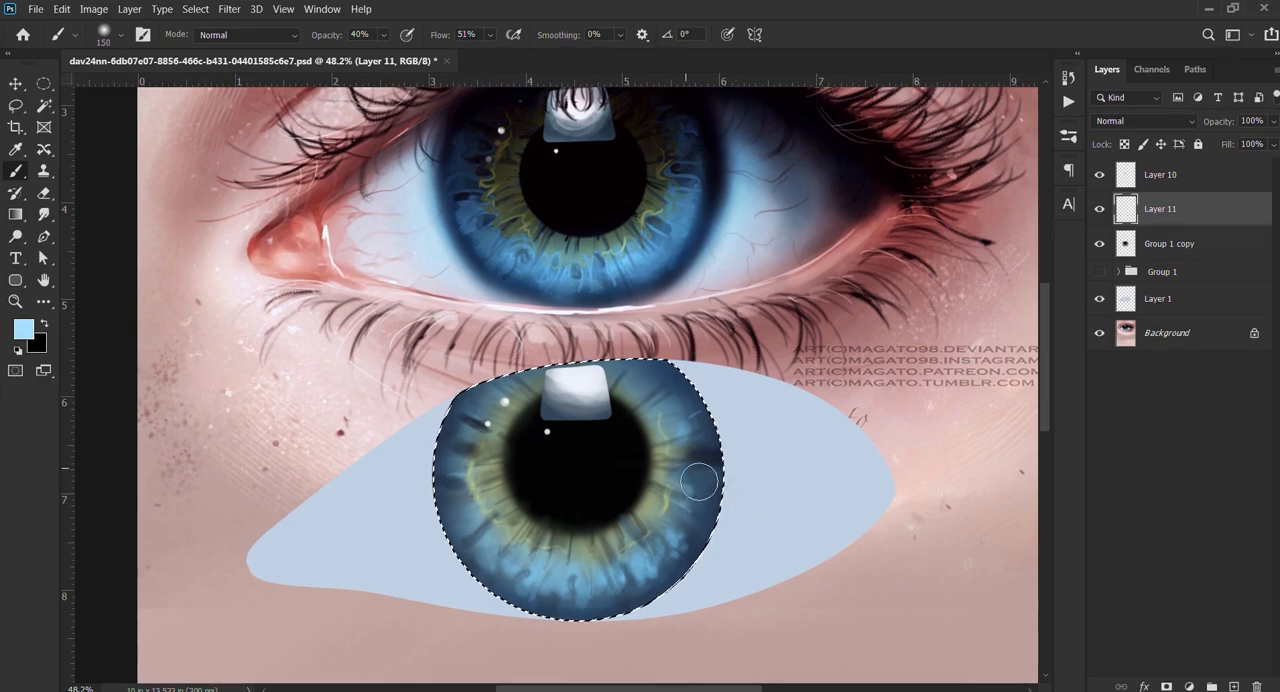
{"action": "left_click", "coordinate": [1101, 208]}
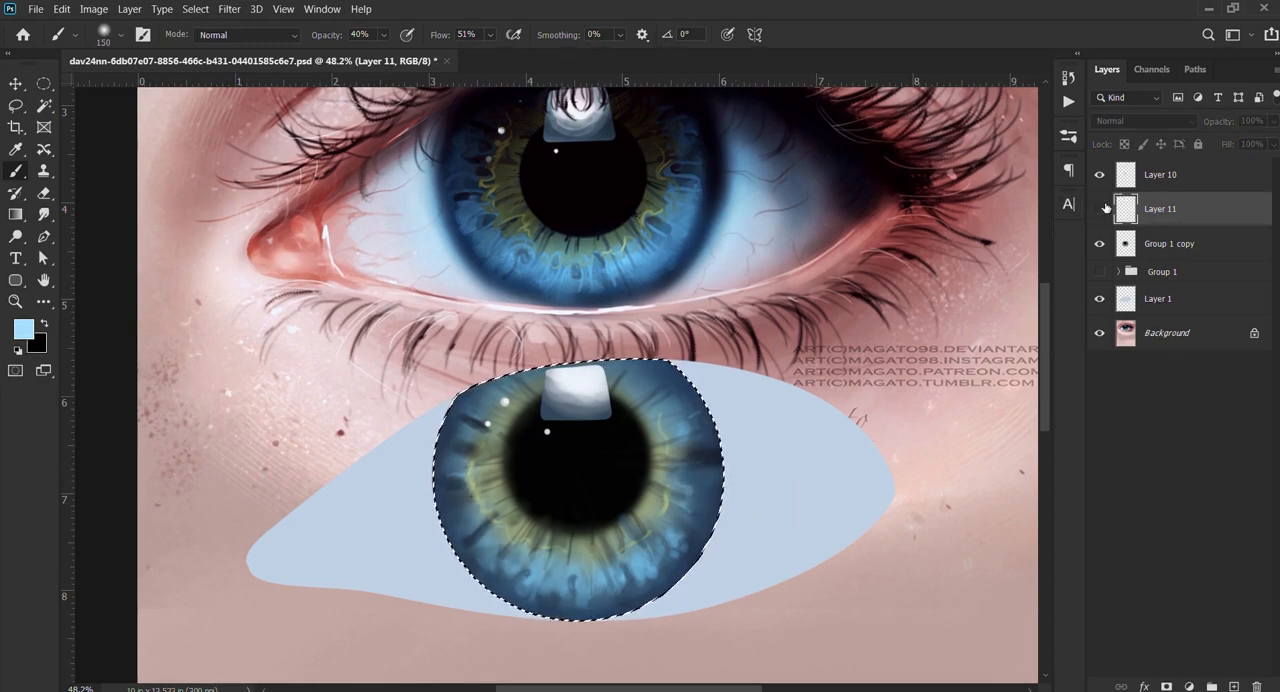
{"action": "left_click", "coordinate": [1101, 208]}
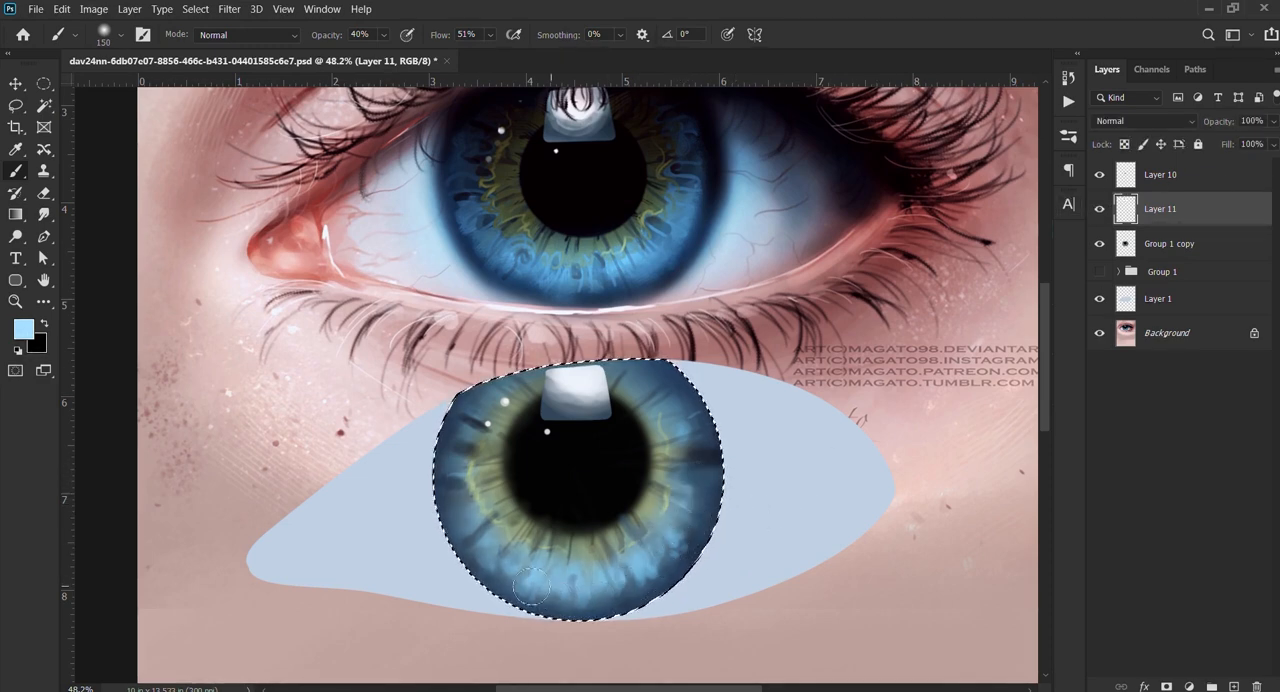
{"action": "mouse_move", "coordinate": [531, 588]}
{"action": "left_mouse_down"}
{"action": "mouse_move", "coordinate": [481, 500]}
{"action": "mouse_move", "coordinate": [539, 584]}
{"action": "mouse_move", "coordinate": [618, 593]}
{"action": "mouse_move", "coordinate": [711, 556]}
{"action": "mouse_move", "coordinate": [736, 510]}
{"action": "mouse_move", "coordinate": [726, 439]}
{"action": "mouse_move", "coordinate": [703, 466]}
{"action": "mouse_move", "coordinate": [699, 452]}
{"action": "mouse_move", "coordinate": [678, 537]}
{"action": "mouse_move", "coordinate": [699, 488]}
{"action": "mouse_move", "coordinate": [653, 574]}
{"action": "mouse_move", "coordinate": [672, 541]}
{"action": "mouse_move", "coordinate": [615, 593]}
{"action": "mouse_move", "coordinate": [525, 596]}
{"action": "mouse_move", "coordinate": [475, 491]}
{"action": "mouse_move", "coordinate": [591, 577]}
{"action": "mouse_move", "coordinate": [659, 559]}
{"action": "mouse_move", "coordinate": [521, 562]}
{"action": "mouse_move", "coordinate": [705, 547]}
{"action": "left_mouse_up"}
{"action": "key", "text": "ctrl+z"}
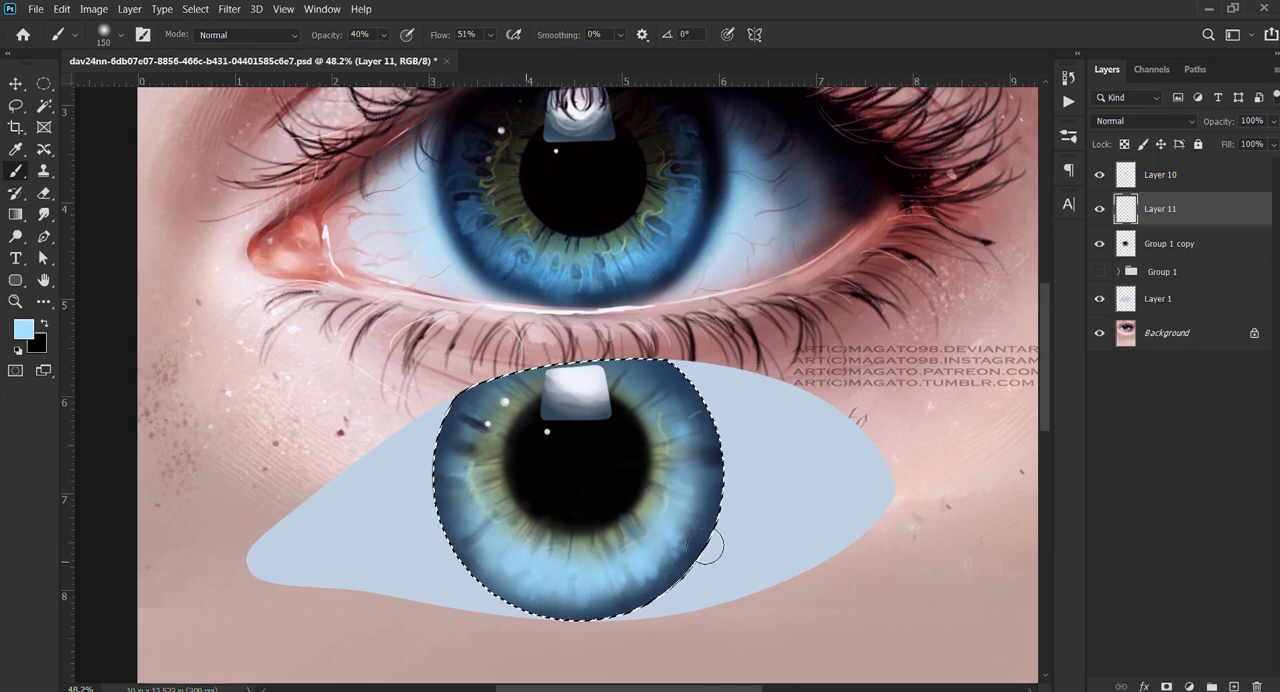
Step: Clear the iris selection, undock the Layers panel and collapse the remaining docked panels to free canvas space
{"action": "key", "text": "v"}
{"action": "key", "text": "ctrl+d"}
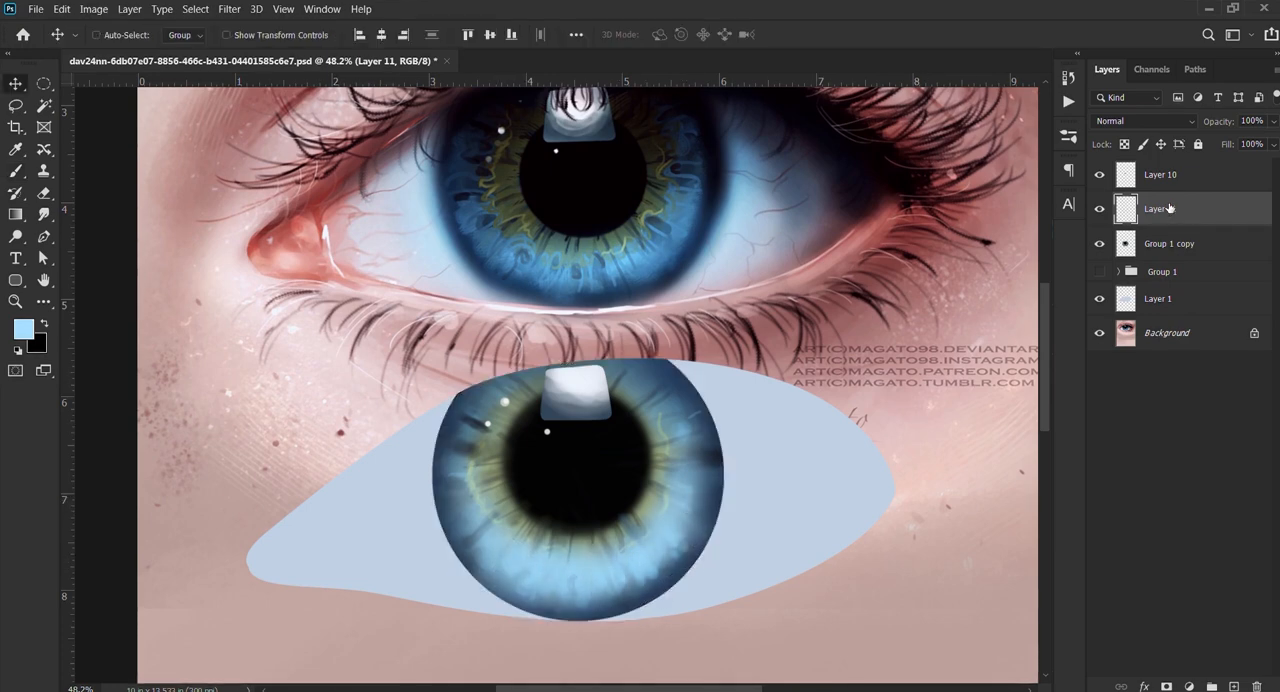
{"action": "double_click", "coordinate": [1120, 72]}
{"action": "left_click_drag", "start_coordinate": [844, 225], "coordinate": [842, 226]}
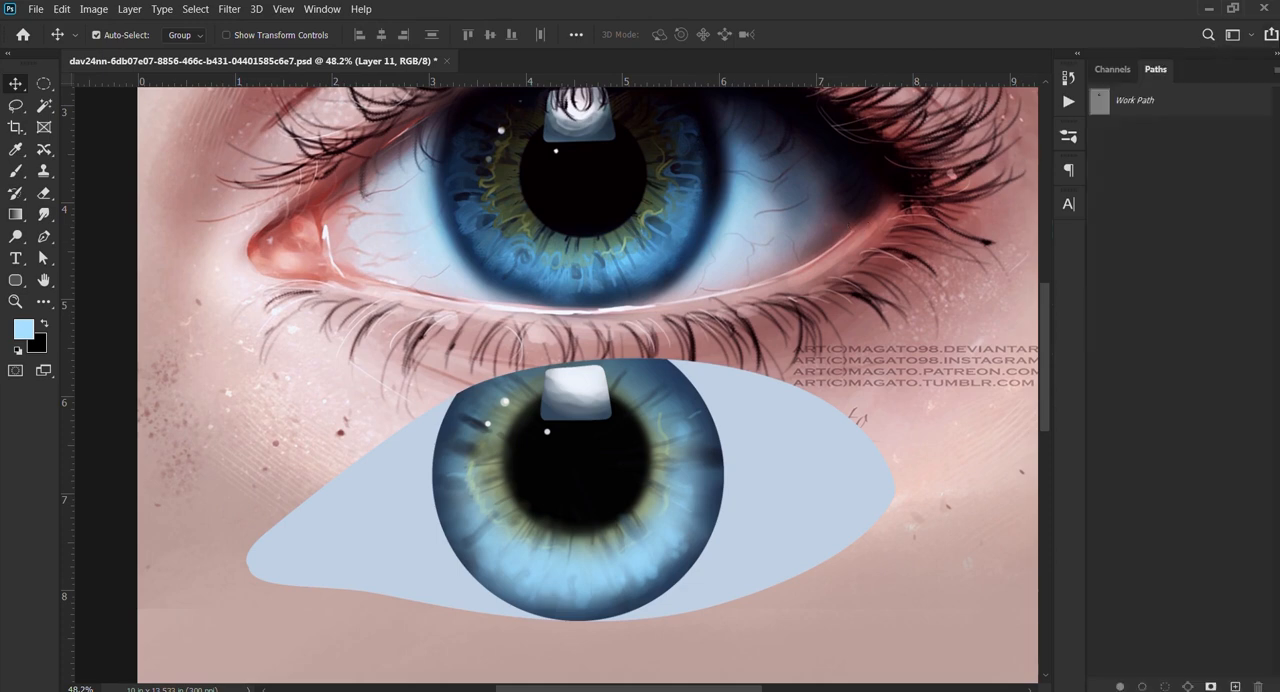
{"action": "left_click", "coordinate": [1273, 60]}
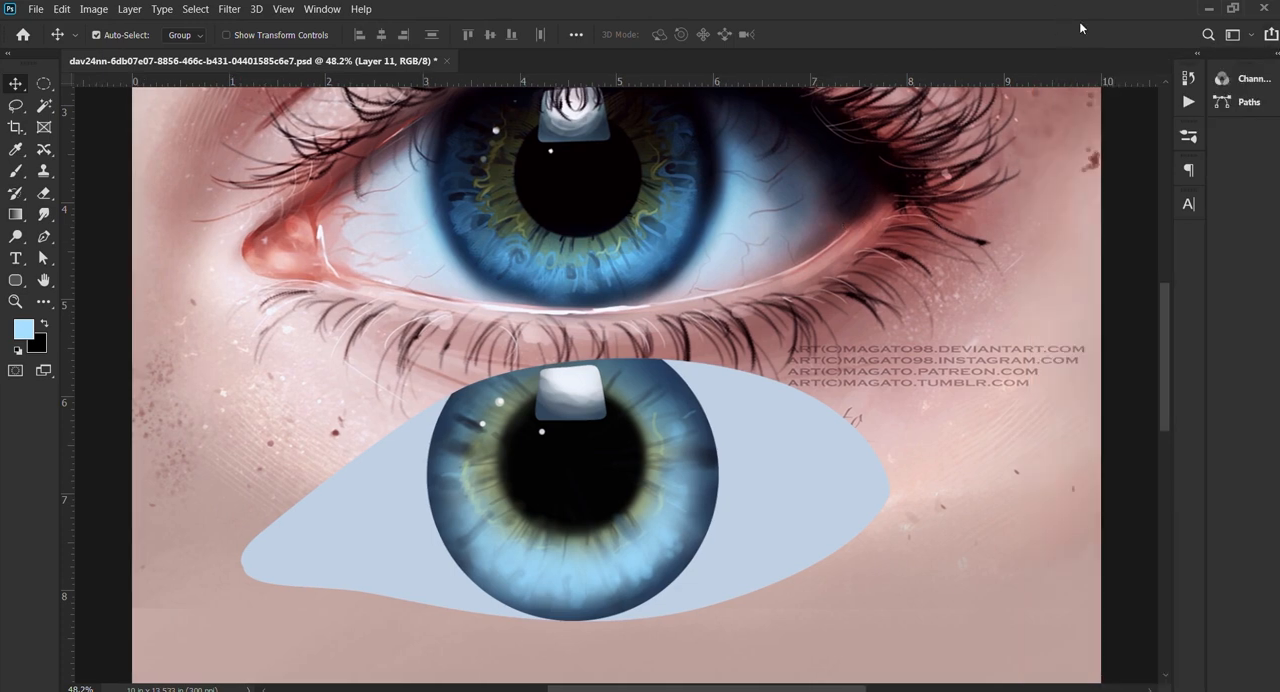
Step: Give the glow layer, Layer 11, a blend mode that brightens the lower iris, and toggle its visibility to compare
{"action": "left_click", "coordinate": [1025, 66]}
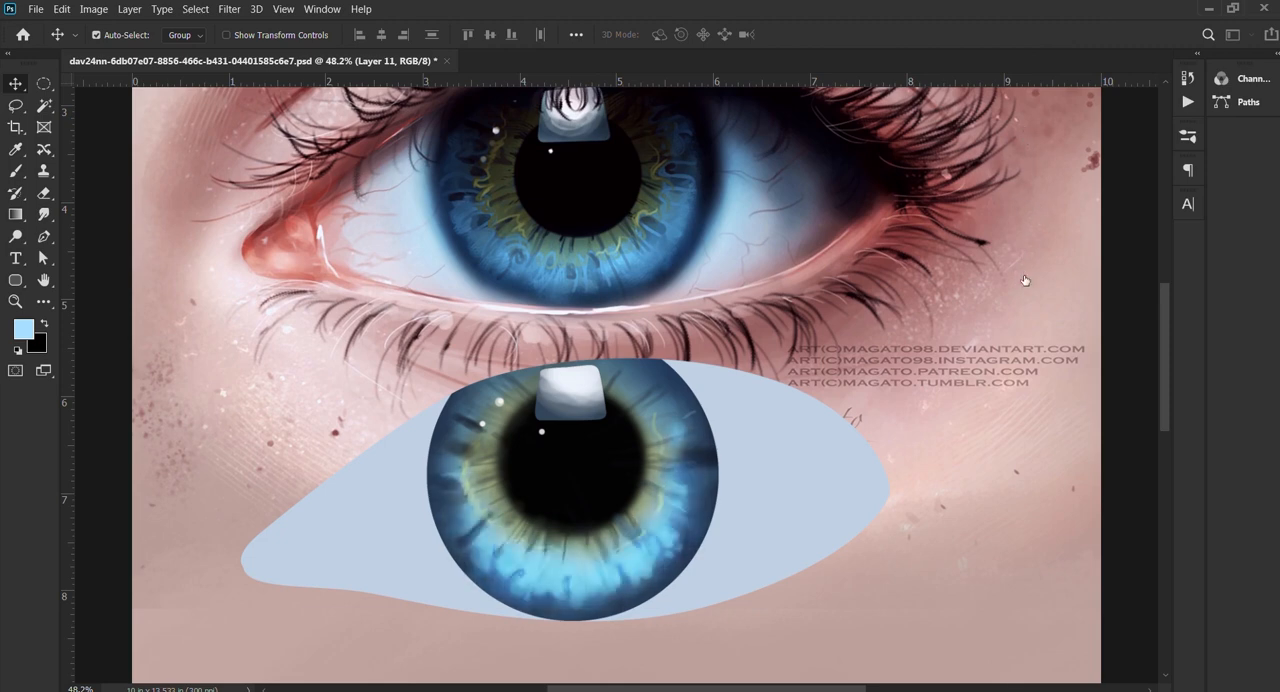
{"action": "left_click", "coordinate": [1021, 276]}
{"action": "left_click", "coordinate": [1012, 165]}
{"action": "left_click", "coordinate": [1012, 165]}
{"action": "left_click", "coordinate": [1013, 165]}
{"action": "left_click", "coordinate": [1013, 165]}
{"action": "left_click", "coordinate": [1012, 165]}
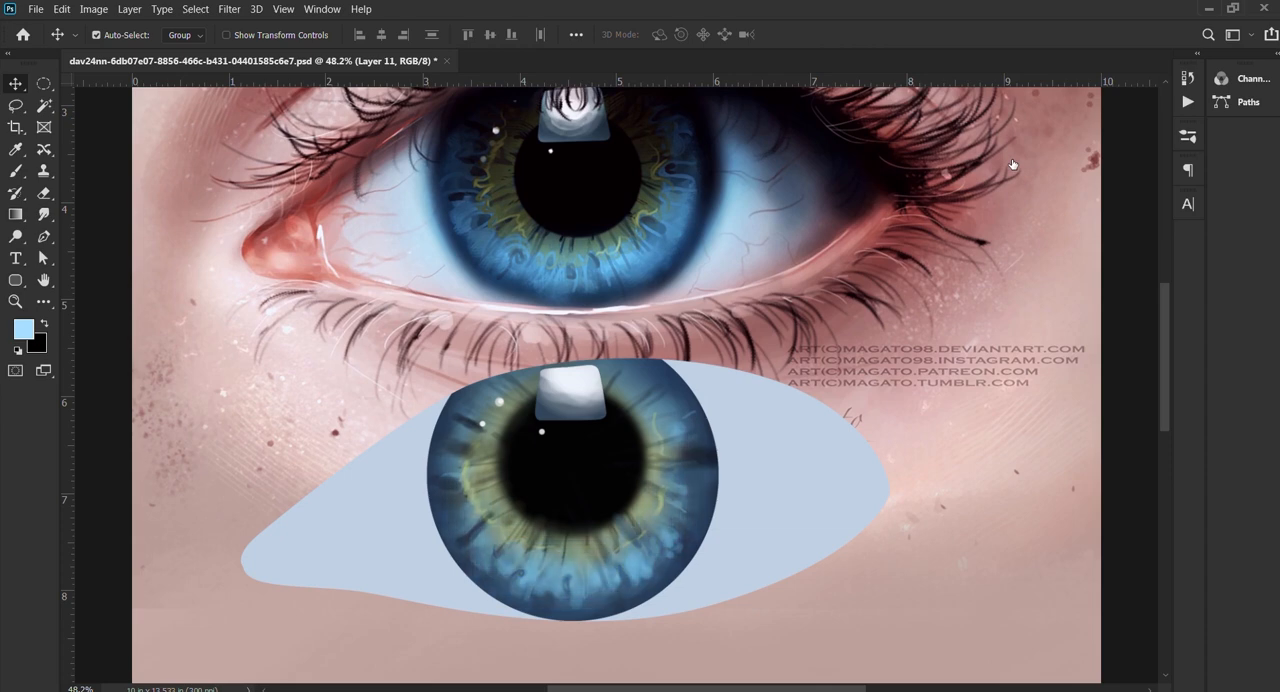
{"action": "left_click", "coordinate": [1012, 165]}
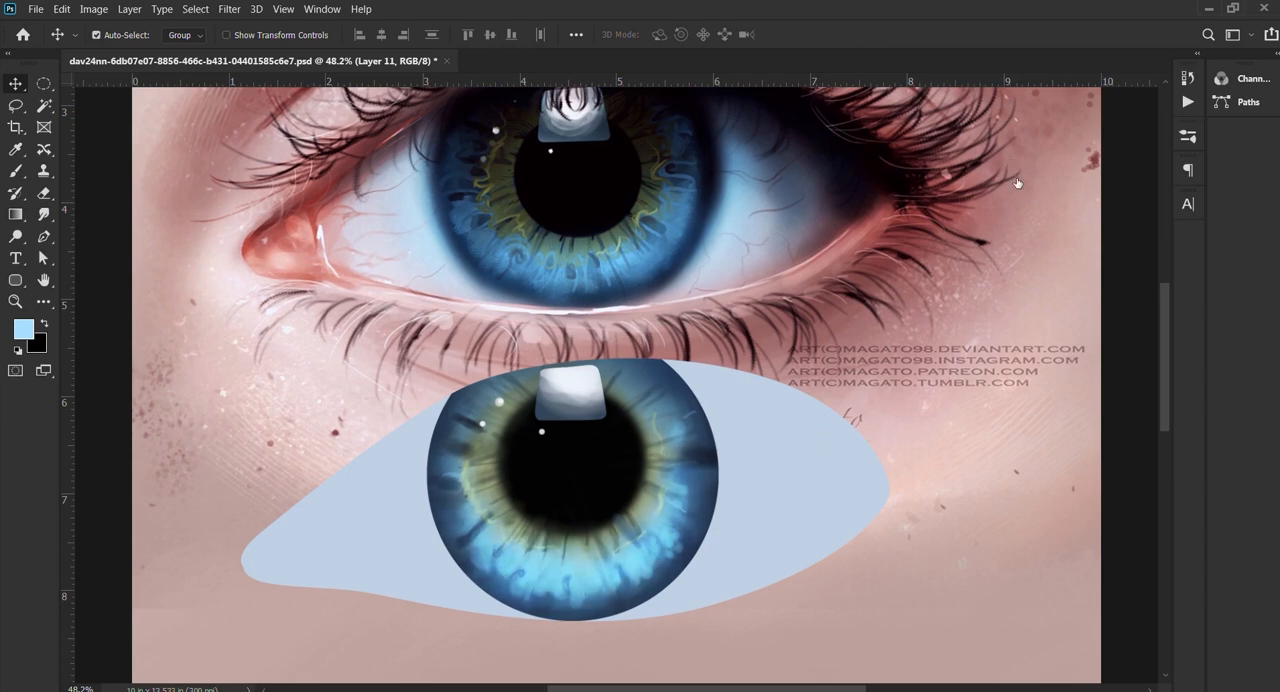
Step: Try erasing the glow's lower-left part with a soft 218 px eraser at 100% opacity, and undo the last stroke
{"action": "key", "text": "e"}
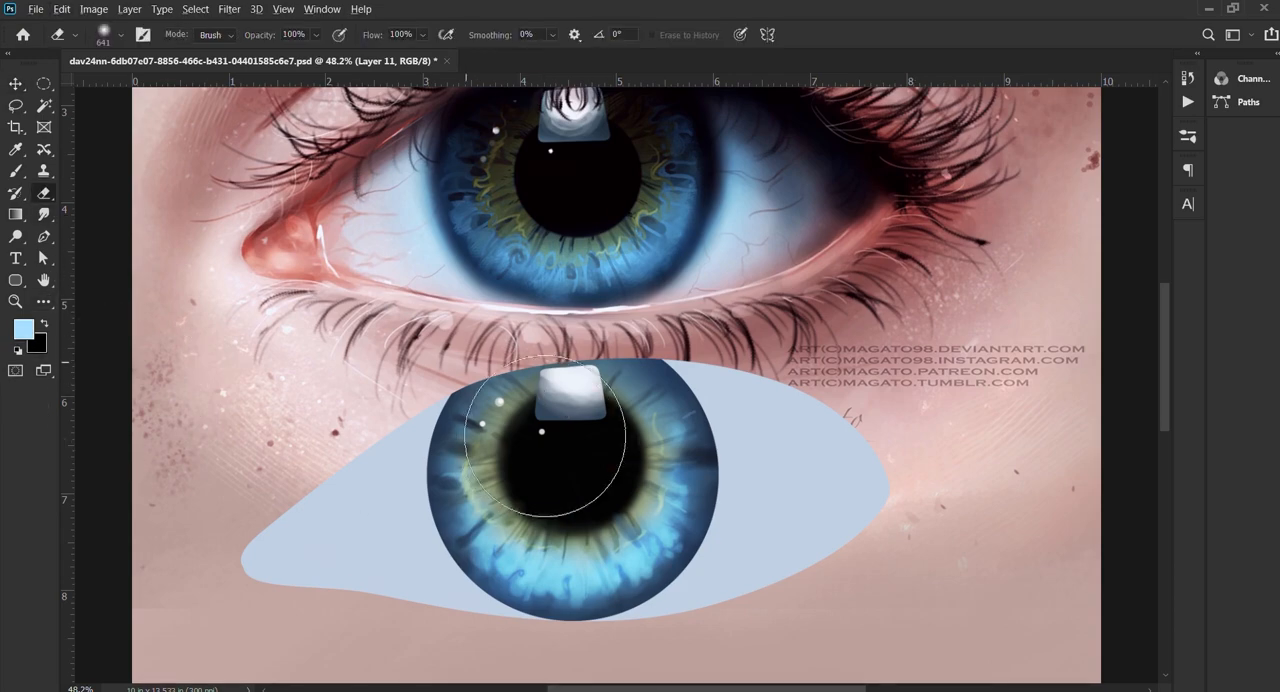
{"action": "left_click_drag", "start_coordinate": [451, 366], "coordinate": [434, 366], "text": "alt"}
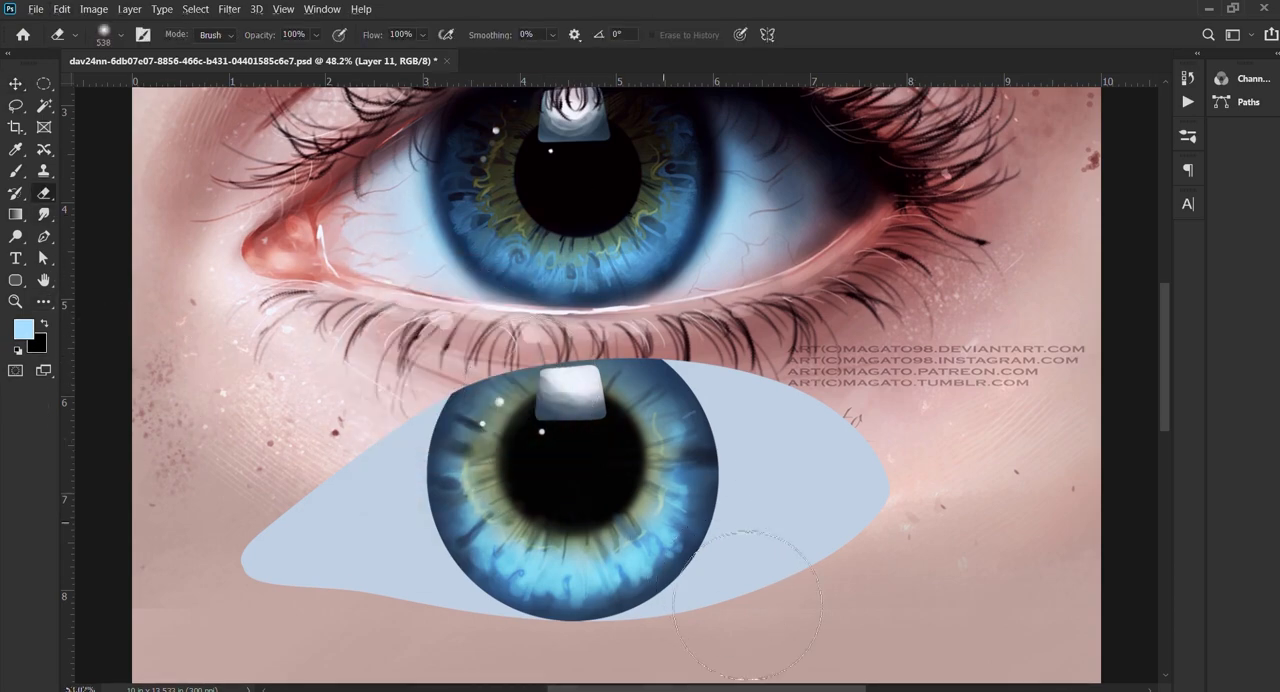
{"action": "left_click_drag", "start_coordinate": [652, 532], "coordinate": [712, 600], "text": "ctrl"}
{"action": "mouse_move", "coordinate": [562, 497]}
{"action": "left_mouse_down", "text": "alt"}
{"action": "mouse_move", "coordinate": [471, 496]}
{"action": "mouse_move", "coordinate": [698, 314]}
{"action": "left_mouse_up", "text": "alt"}
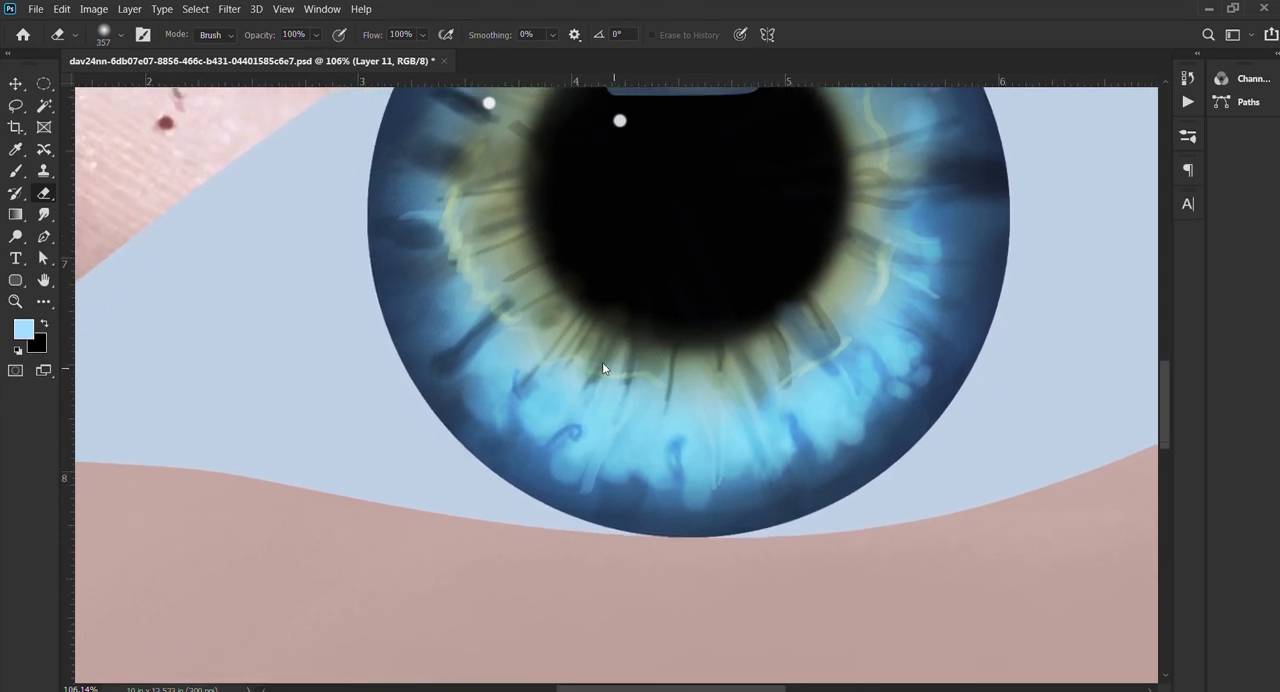
{"action": "left_click_drag", "start_coordinate": [500, 475], "coordinate": [431, 474], "text": "alt"}
{"action": "left_click_drag", "start_coordinate": [533, 419], "coordinate": [557, 433]}
{"action": "left_click_drag", "start_coordinate": [632, 575], "coordinate": [644, 570]}
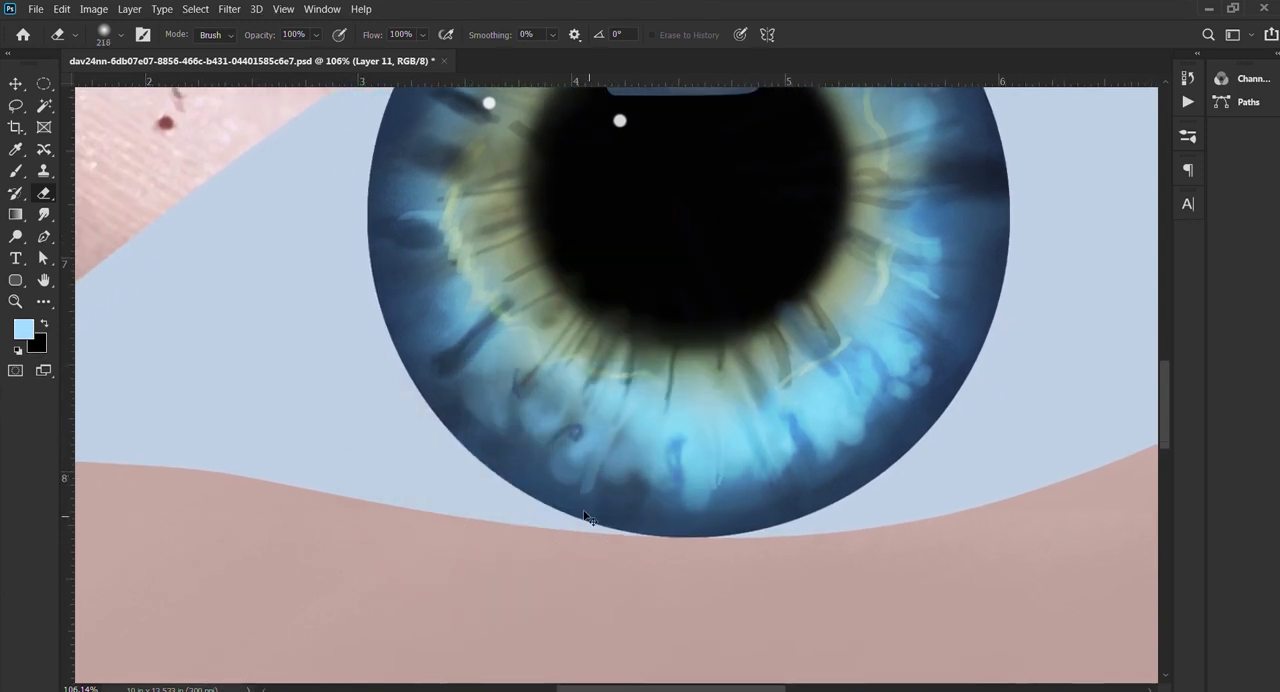
{"action": "key", "text": "ctrl+z"}
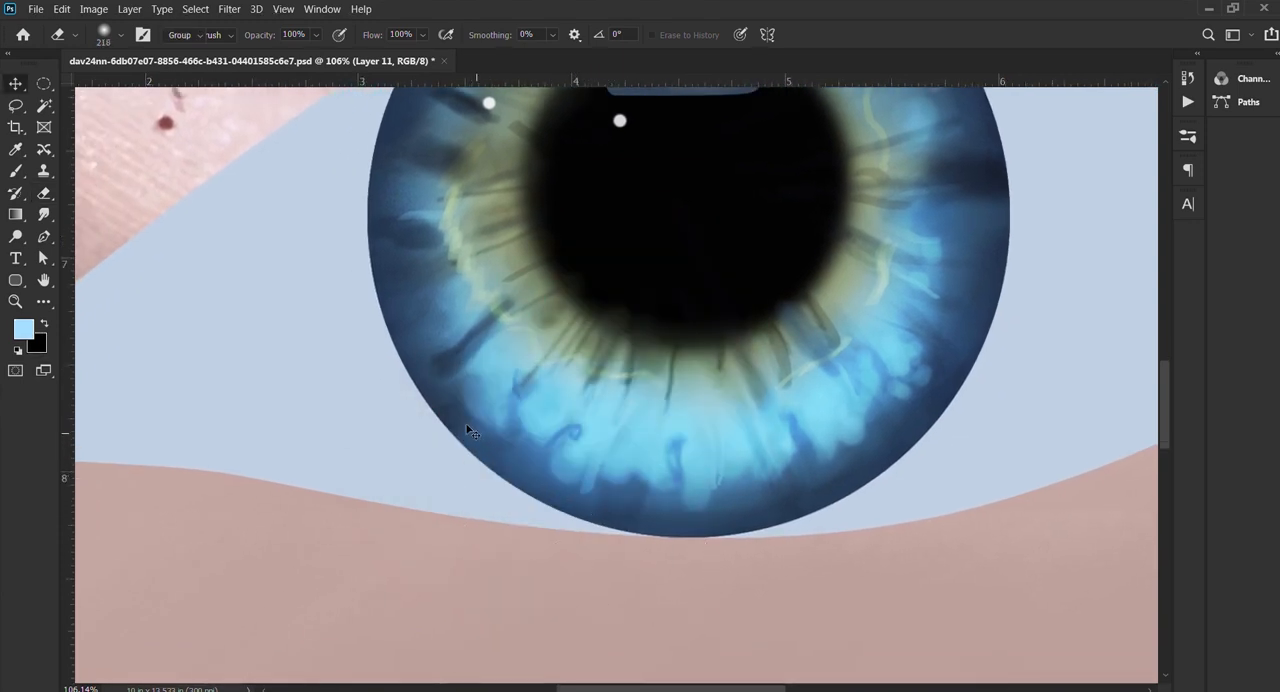
Step: Soften the light blue glow around the lower iris with a soft 138 px eraser at 20% opacity
{"action": "key", "text": "v"}
{"action": "key", "text": "b"}
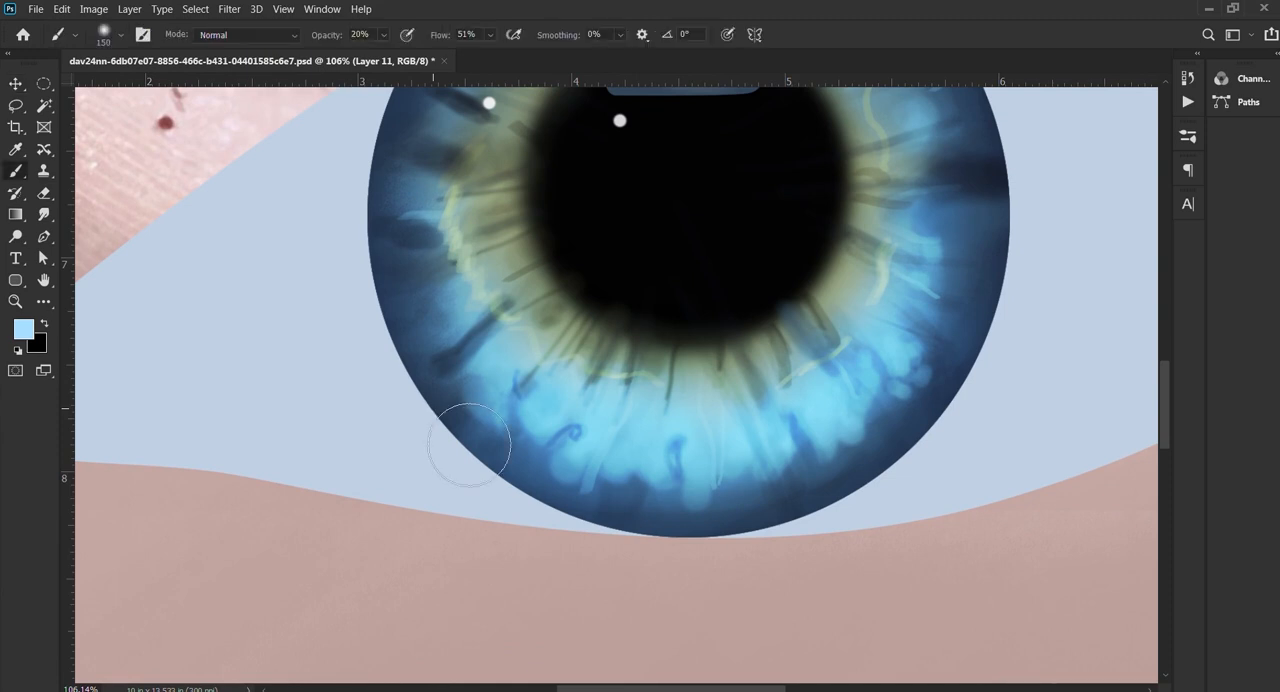
{"action": "key", "text": "e"}
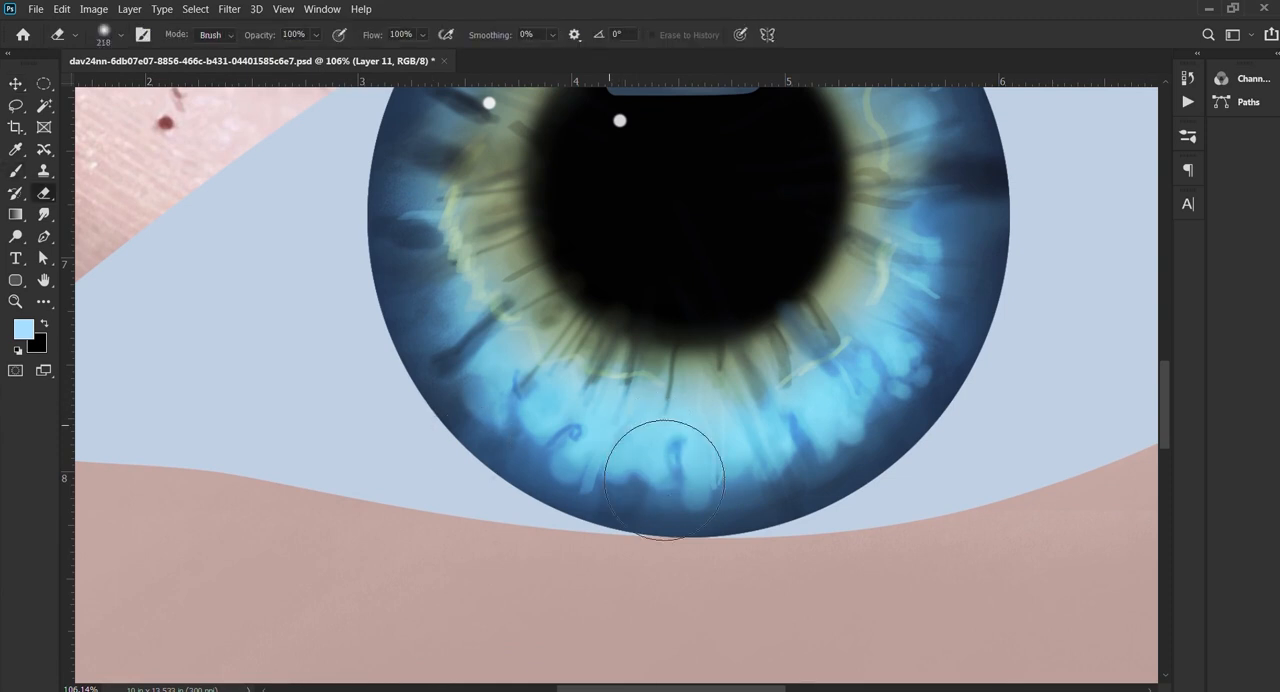
{"action": "left_click_drag", "start_coordinate": [635, 449], "coordinate": [596, 446]}
{"action": "mouse_move", "coordinate": [604, 316]}
{"action": "left_mouse_down"}
{"action": "mouse_move", "coordinate": [732, 369]}
{"action": "mouse_move", "coordinate": [855, 331]}
{"action": "mouse_move", "coordinate": [592, 349]}
{"action": "mouse_move", "coordinate": [613, 386]}
{"action": "left_mouse_up"}
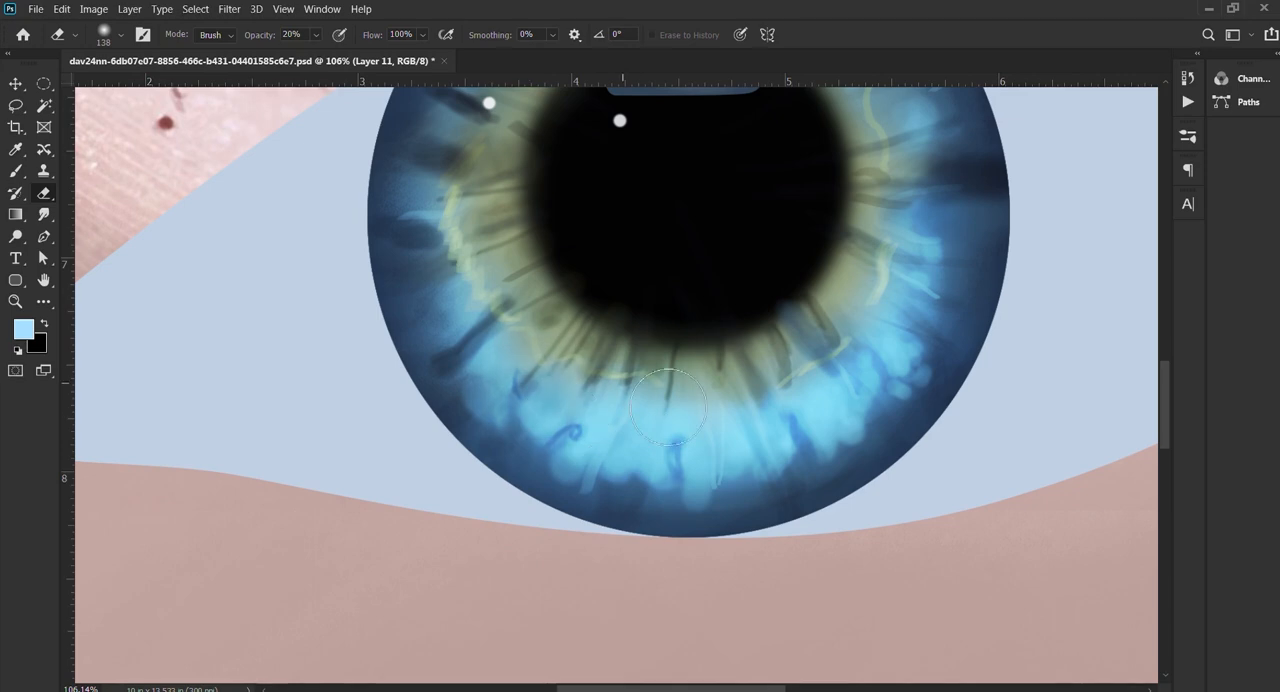
{"action": "scroll", "coordinate": [740, 300], "scroll_direction": "down", "scroll_amount": 7}
{"action": "left_click_drag", "start_coordinate": [744, 322], "coordinate": [660, 428]}
Step: Compare the iris with the glow layer hidden and shown, and return to Layer 11 as the active layer
{"action": "key", "text": "v"}
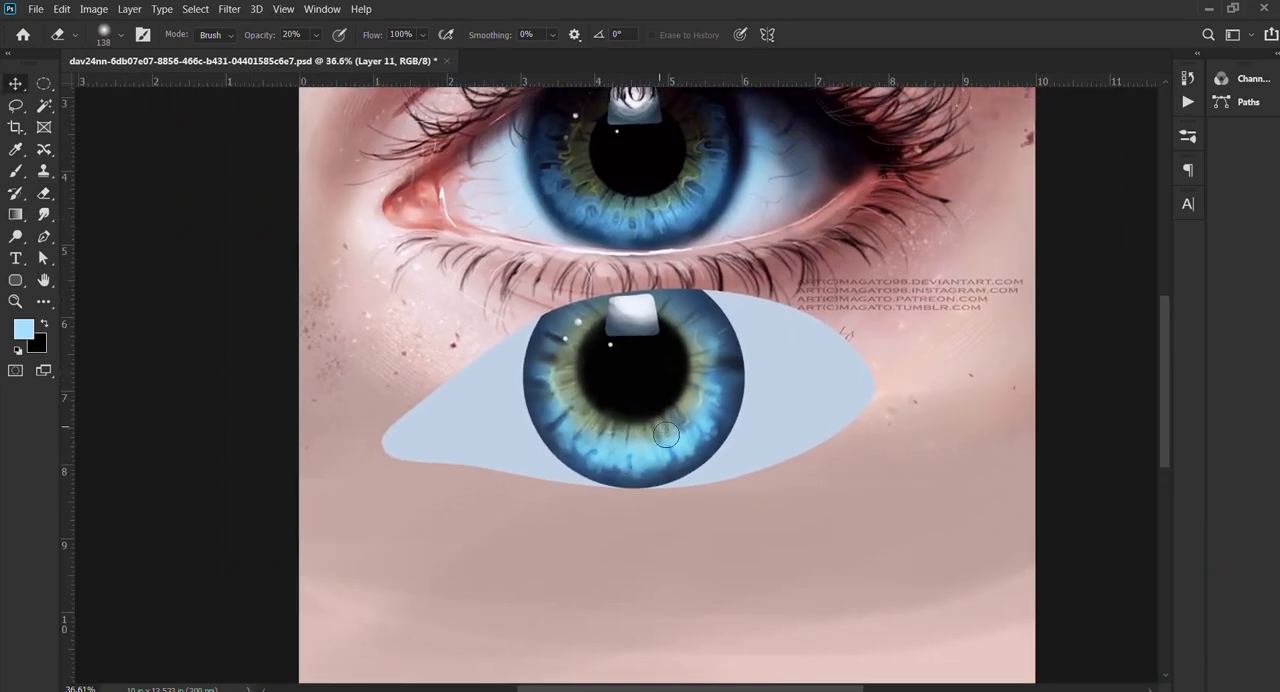
{"action": "left_click", "coordinate": [1015, 160]}
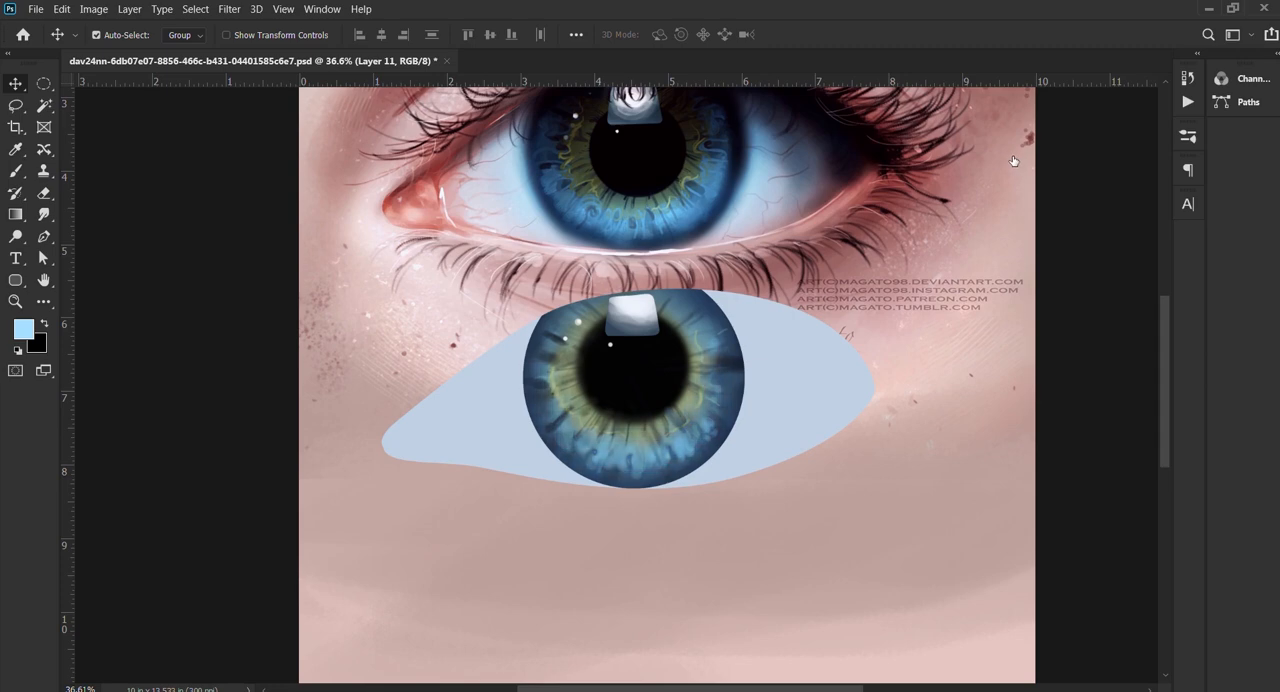
{"action": "left_click", "coordinate": [1014, 161]}
{"action": "left_click", "coordinate": [671, 304]}
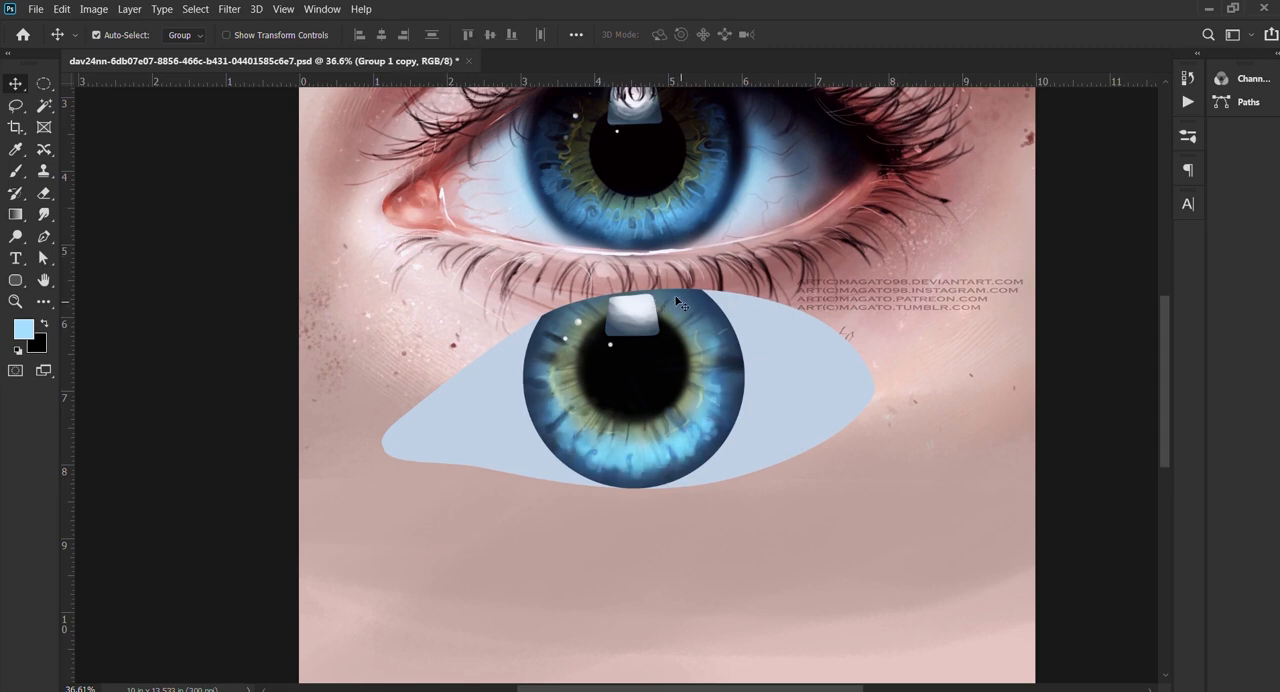
{"action": "key", "text": "ctrl+e"}
{"action": "key", "text": "b"}
{"action": "scroll", "coordinate": [636, 415], "scroll_direction": "up", "scroll_amount": 8}
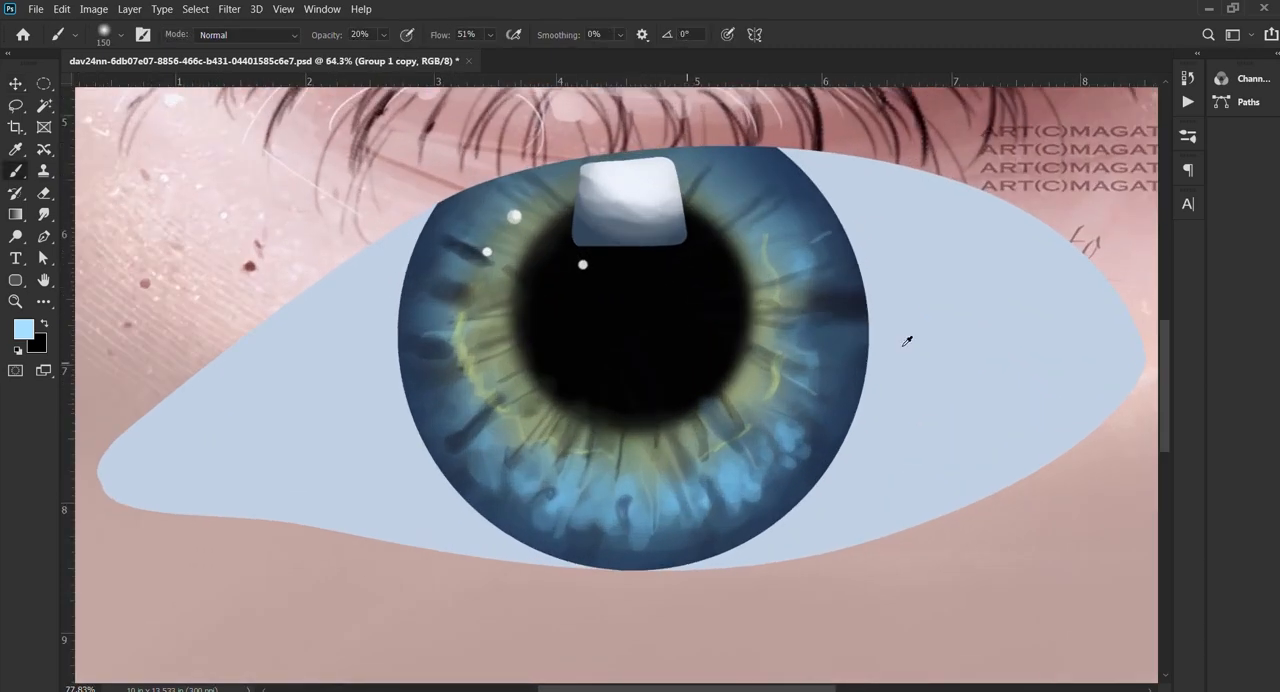
{"action": "left_click", "coordinate": [1006, 175]}
{"action": "left_click", "coordinate": [1008, 170]}
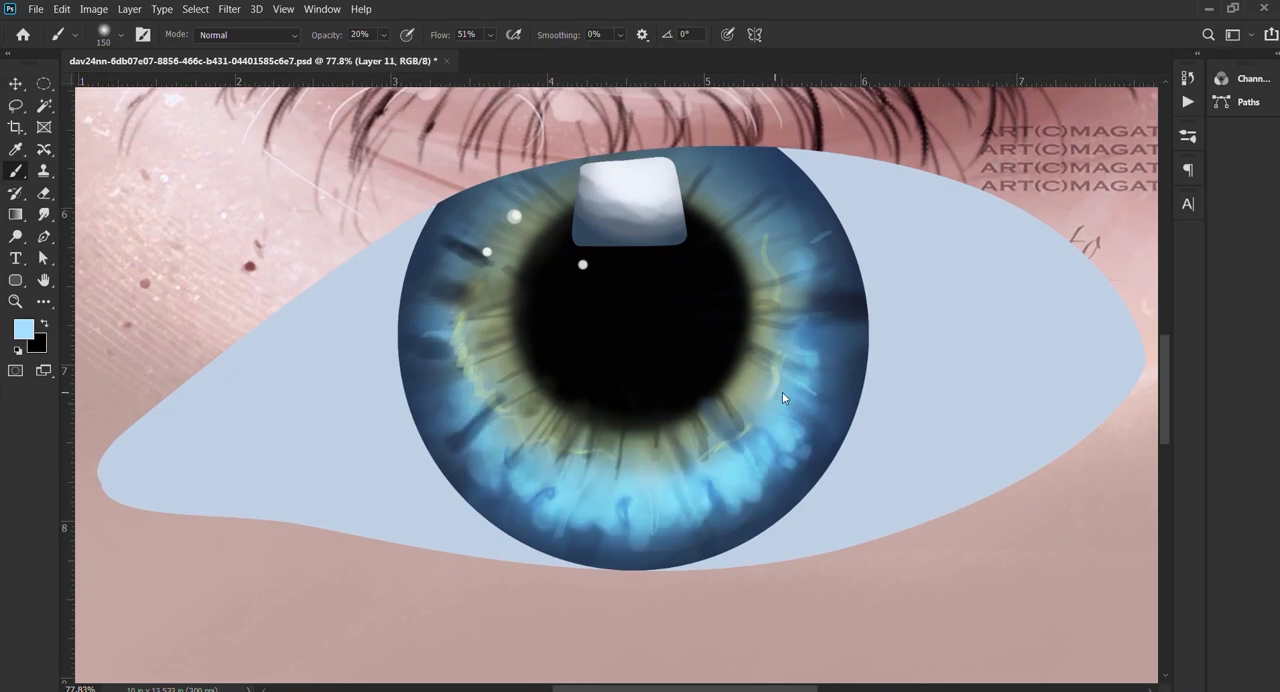
Step: Fade the glow evenly across the lower iris with a soft 317 px eraser at 20% opacity
{"action": "left_click_drag", "start_coordinate": [775, 392], "coordinate": [834, 393]}
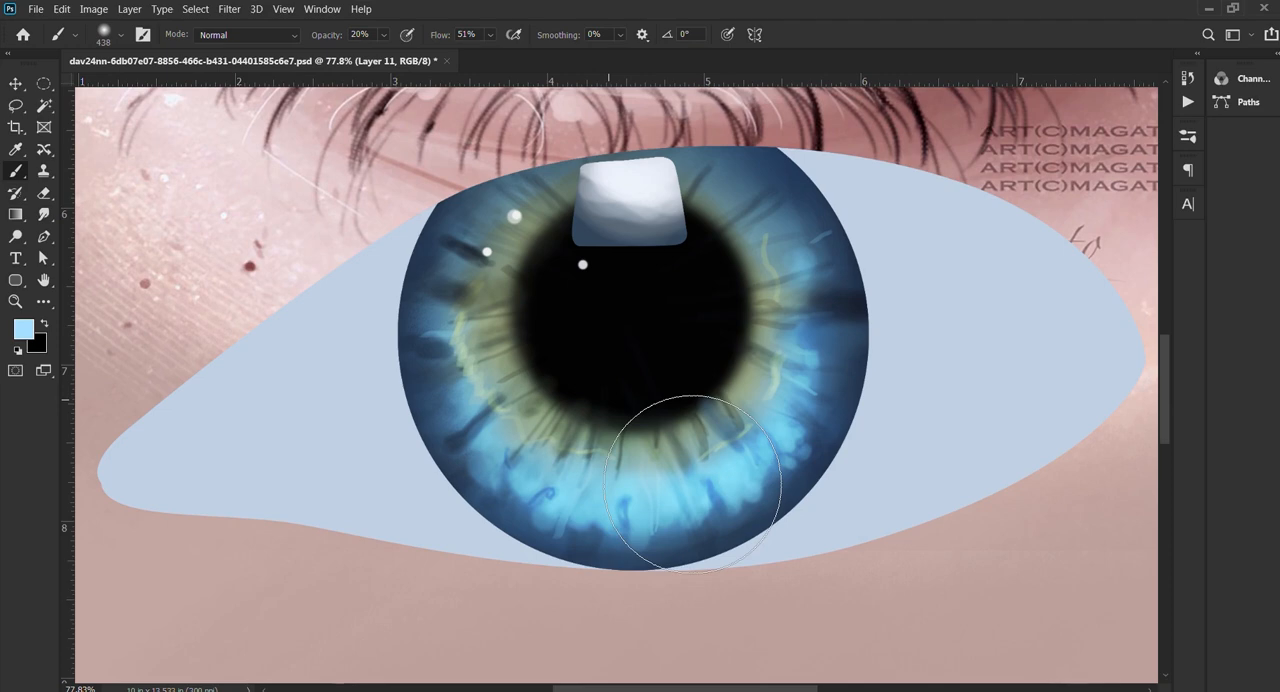
{"action": "key", "text": "e"}
{"action": "mouse_move", "coordinate": [643, 409]}
{"action": "left_mouse_down"}
{"action": "mouse_move", "coordinate": [691, 380]}
{"action": "mouse_move", "coordinate": [666, 466]}
{"action": "mouse_move", "coordinate": [789, 438]}
{"action": "mouse_move", "coordinate": [665, 459]}
{"action": "mouse_move", "coordinate": [597, 441]}
{"action": "left_mouse_up"}
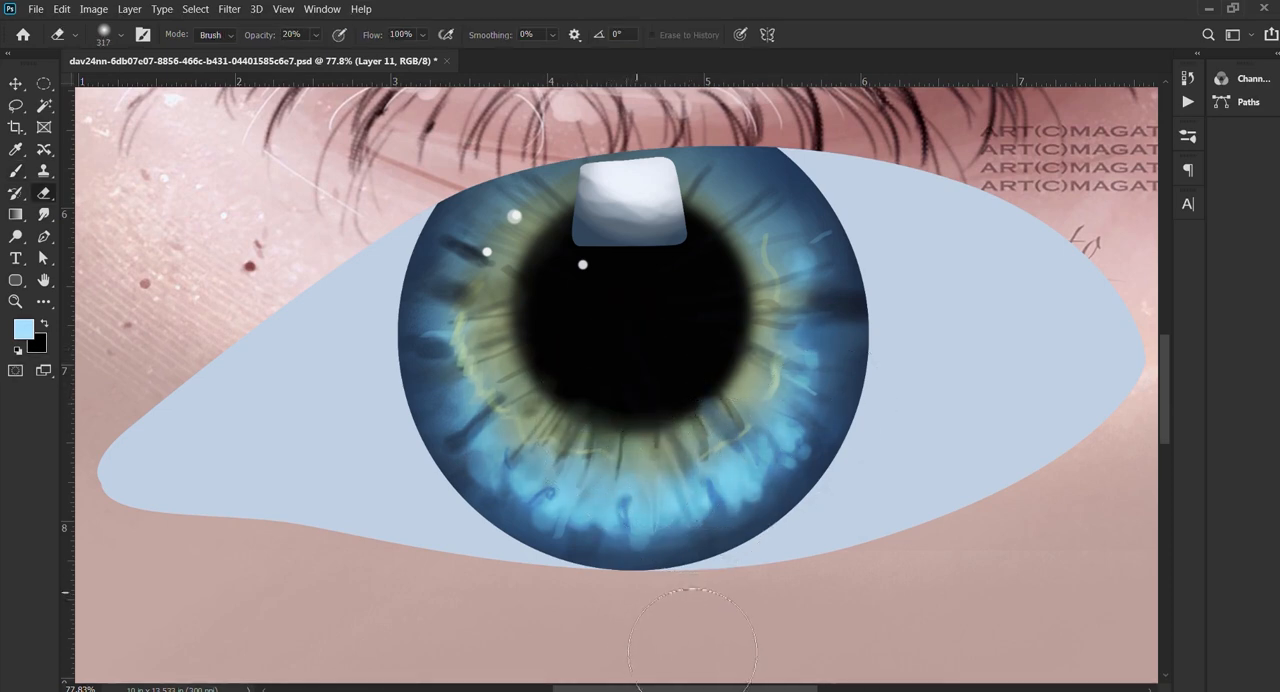
{"action": "key", "text": "v"}
{"action": "scroll", "coordinate": [752, 311], "scroll_direction": "down", "scroll_amount": 3}
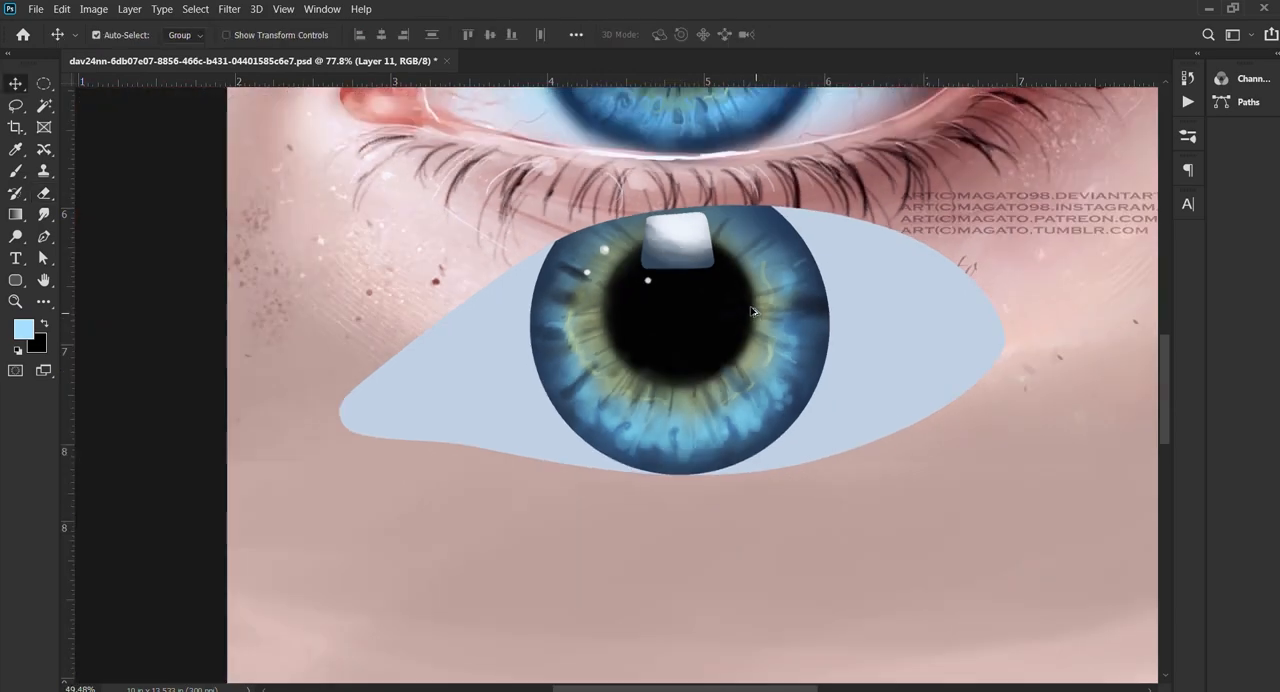
{"action": "scroll", "coordinate": [752, 311], "scroll_direction": "down", "scroll_amount": 2}
Step: Select the iris, glow and highlight layers together and merge them into a single layer
{"action": "key", "text": "ctrl+alt+a"}
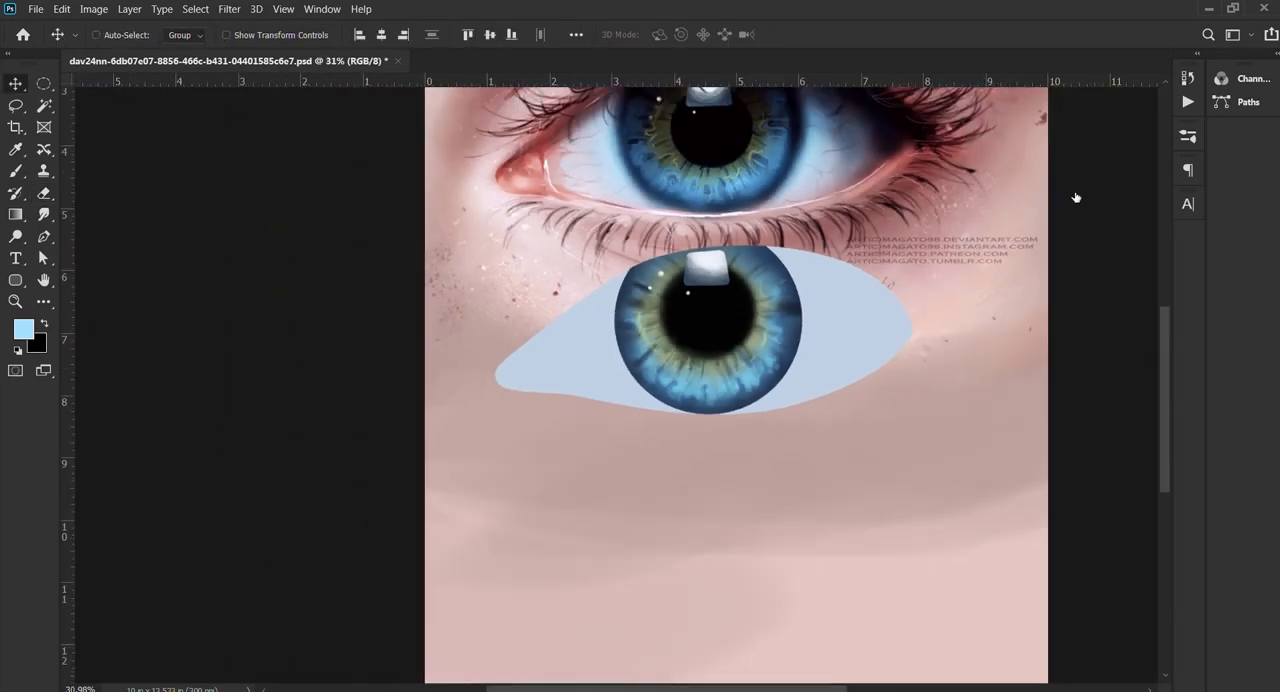
{"action": "key", "text": "ctrl+z"}
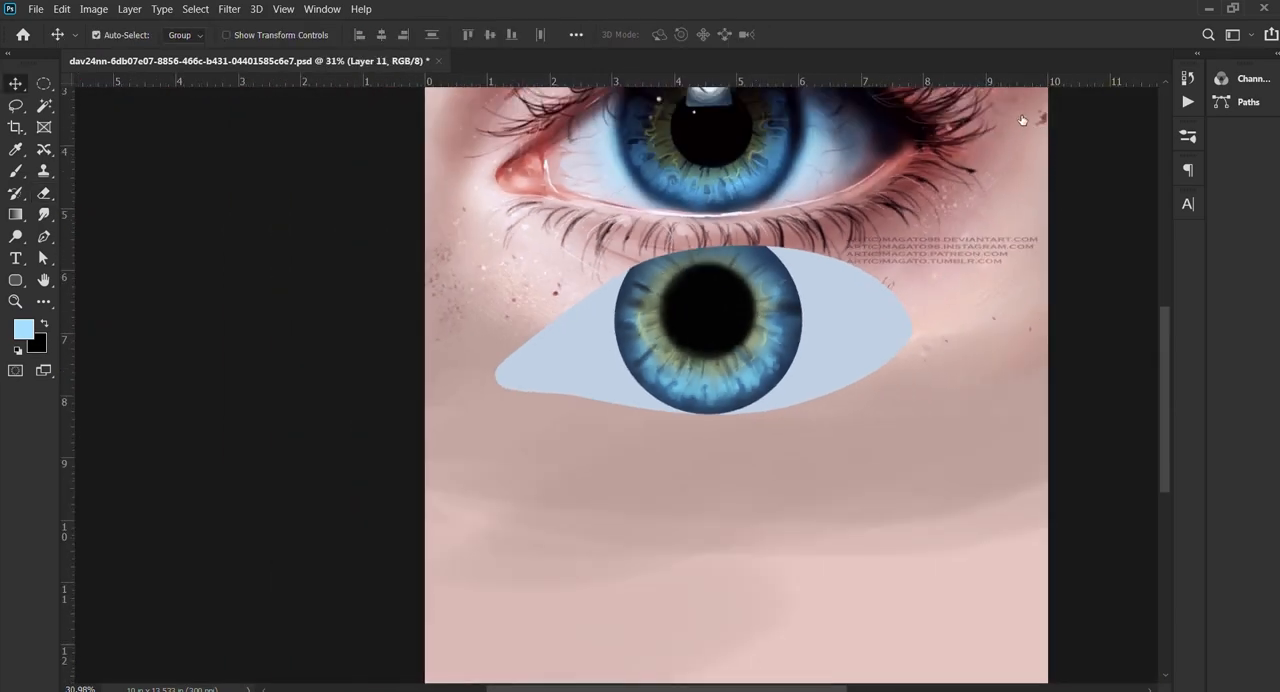
{"action": "key", "text": "ctrl+alt+a"}
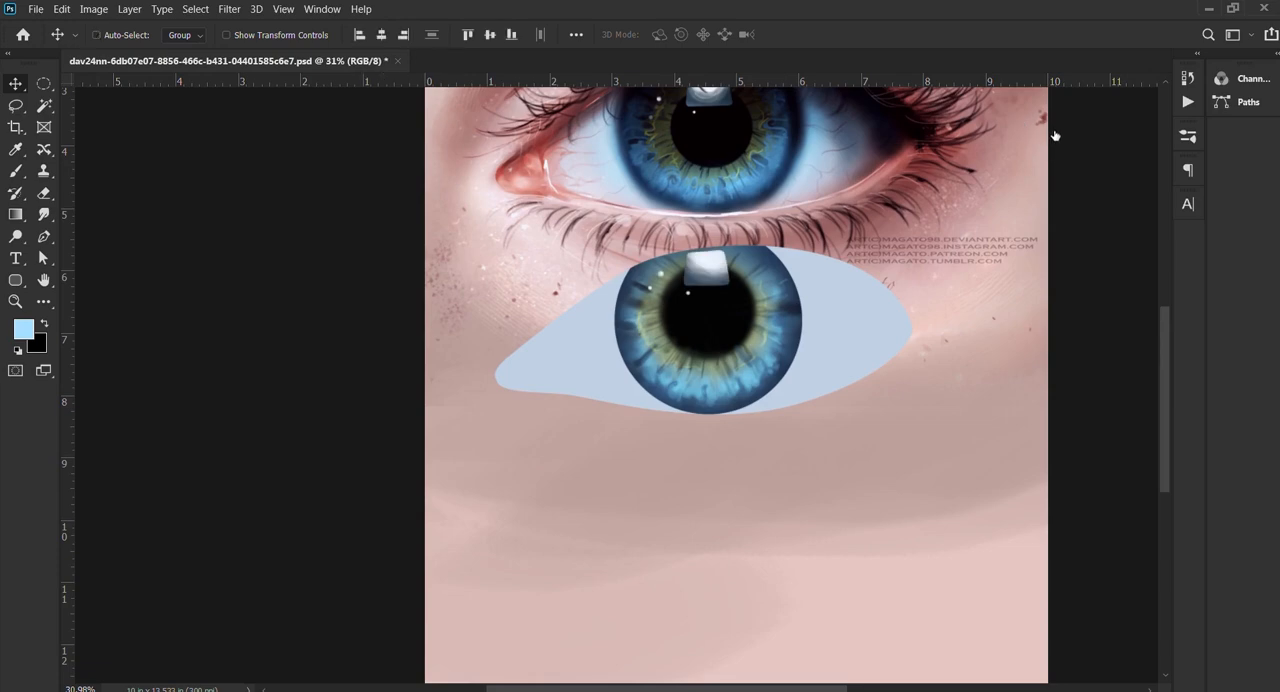
{"action": "left_click", "coordinate": [1041, 133], "text": "ctrl"}
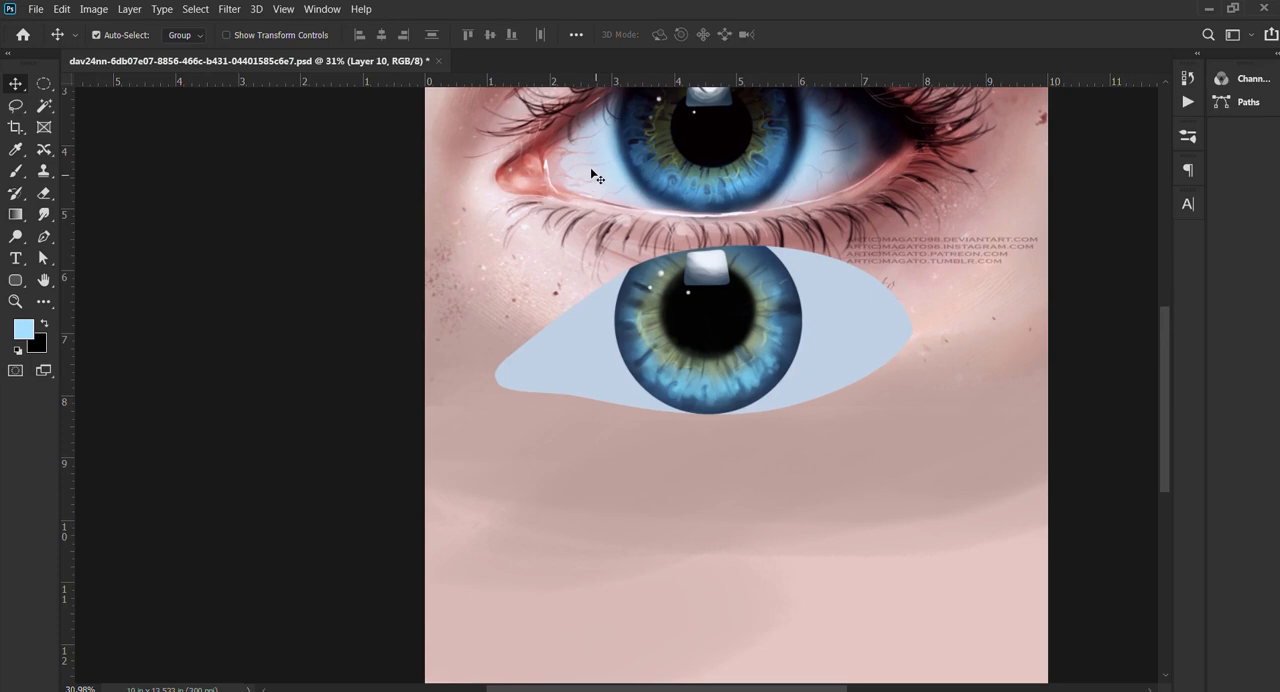
Step: Load the outline of the eye-white shape on Layer 1 as a selection and add a new empty layer above it
{"action": "scroll", "coordinate": [755, 254], "scroll_direction": "up", "scroll_amount": 5}
{"action": "left_click_drag", "start_coordinate": [778, 443], "coordinate": [595, 585]}
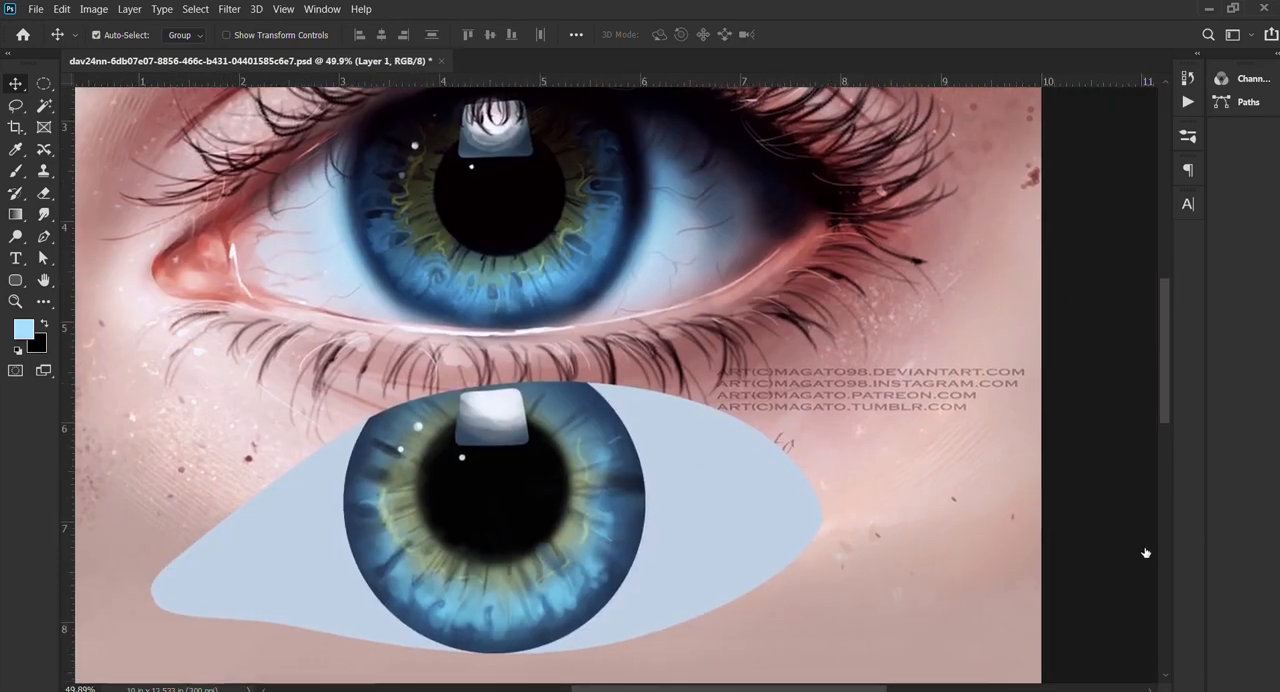
{"action": "left_click", "coordinate": [1040, 216], "text": "ctrl"}
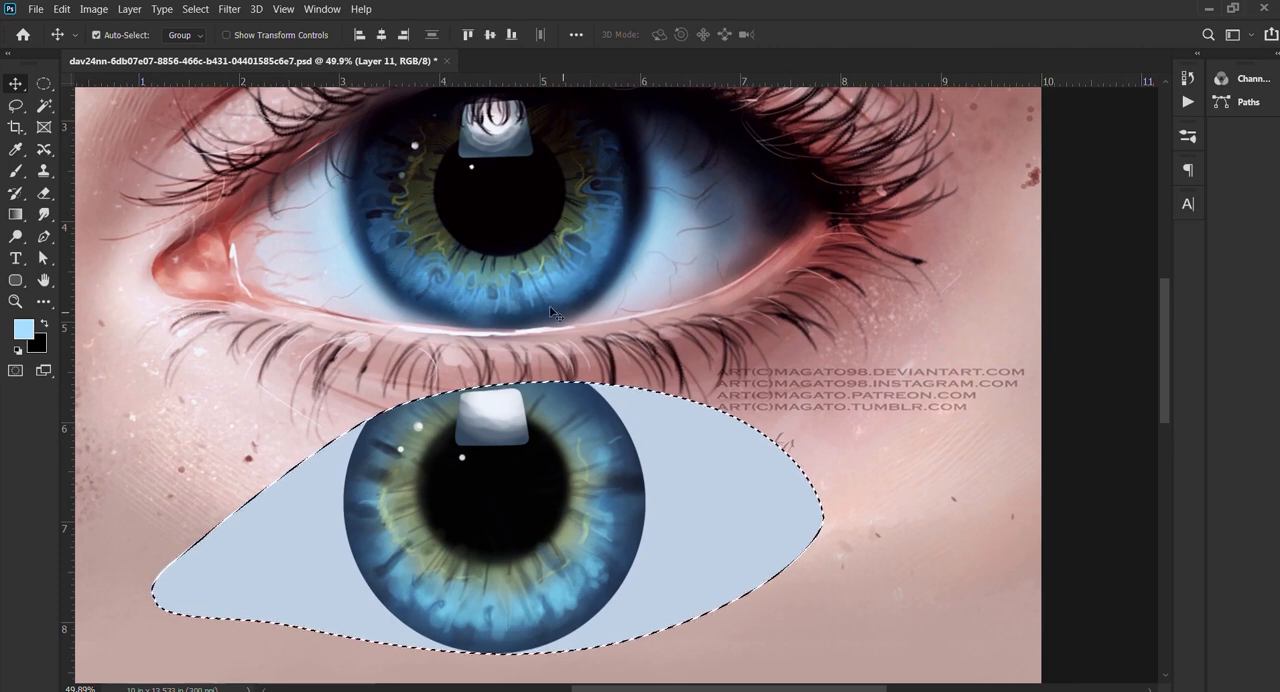
{"action": "left_click_drag", "start_coordinate": [565, 314], "coordinate": [663, 319]}
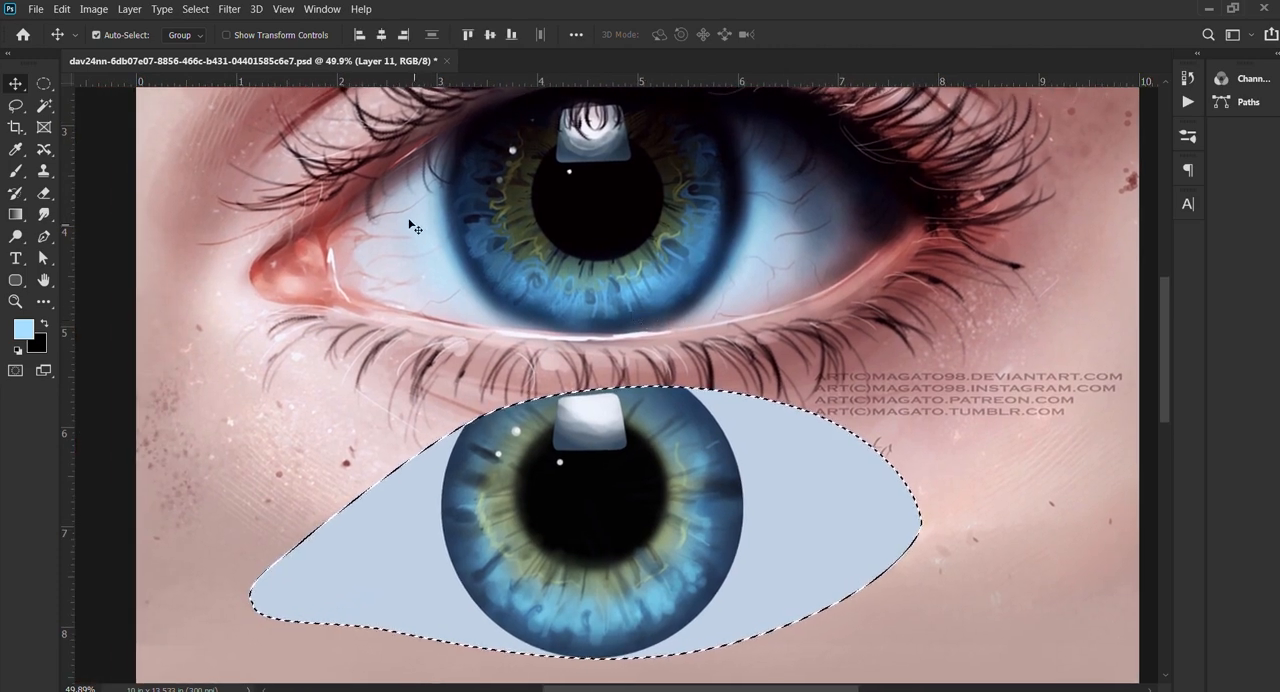
Step: Sample reddish pink from the reference eye's inner corner and brush it over the eye white at 438 px and 30% opacity
{"action": "key", "text": "b"}
{"action": "left_click_drag", "start_coordinate": [322, 271], "coordinate": [280, 272]}
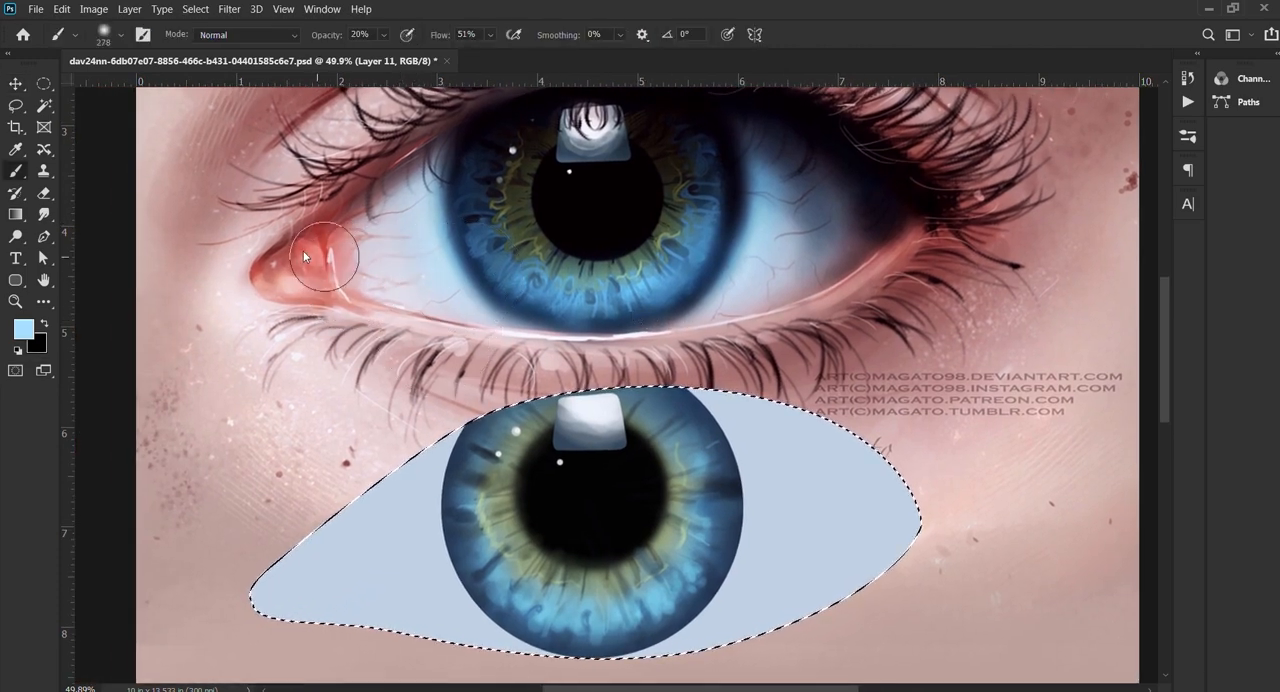
{"action": "left_click", "coordinate": [285, 284], "text": "alt"}
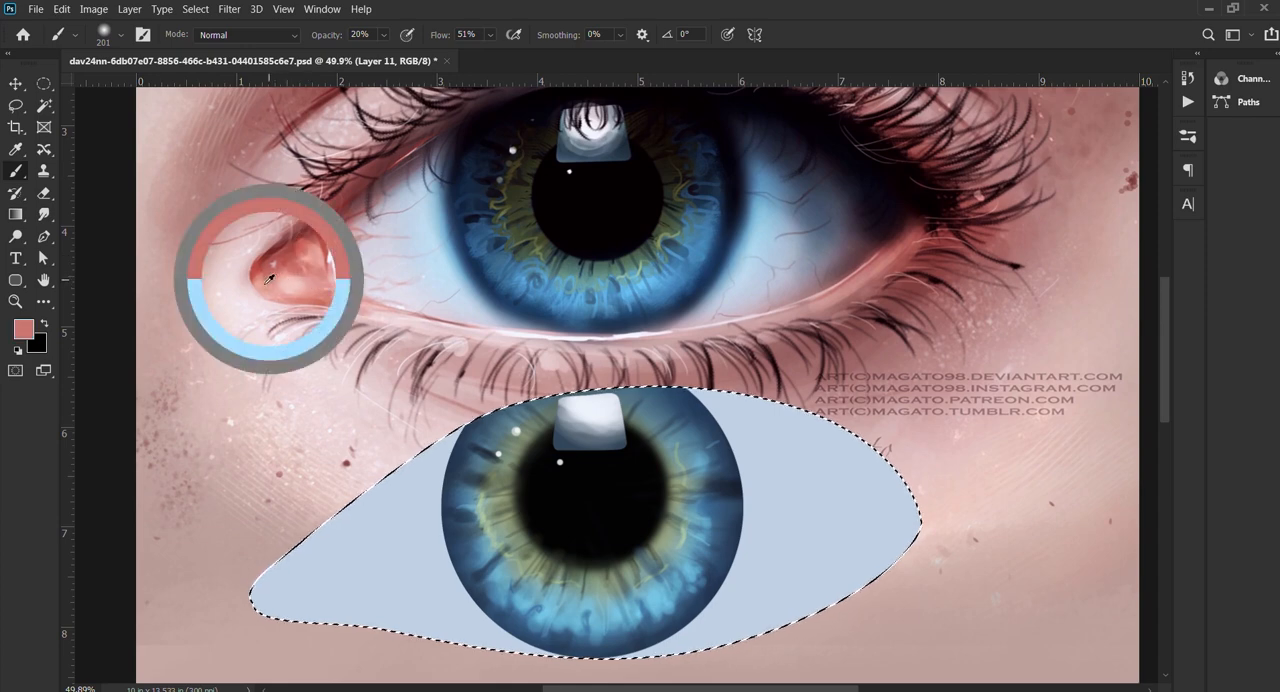
{"action": "mouse_move", "coordinate": [303, 517]}
{"action": "left_mouse_down"}
{"action": "mouse_move", "coordinate": [343, 612]}
{"action": "mouse_move", "coordinate": [391, 523]}
{"action": "mouse_move", "coordinate": [429, 671]}
{"action": "mouse_move", "coordinate": [522, 662]}
{"action": "mouse_move", "coordinate": [300, 600]}
{"action": "left_mouse_up"}
{"action": "key", "text": "3"}
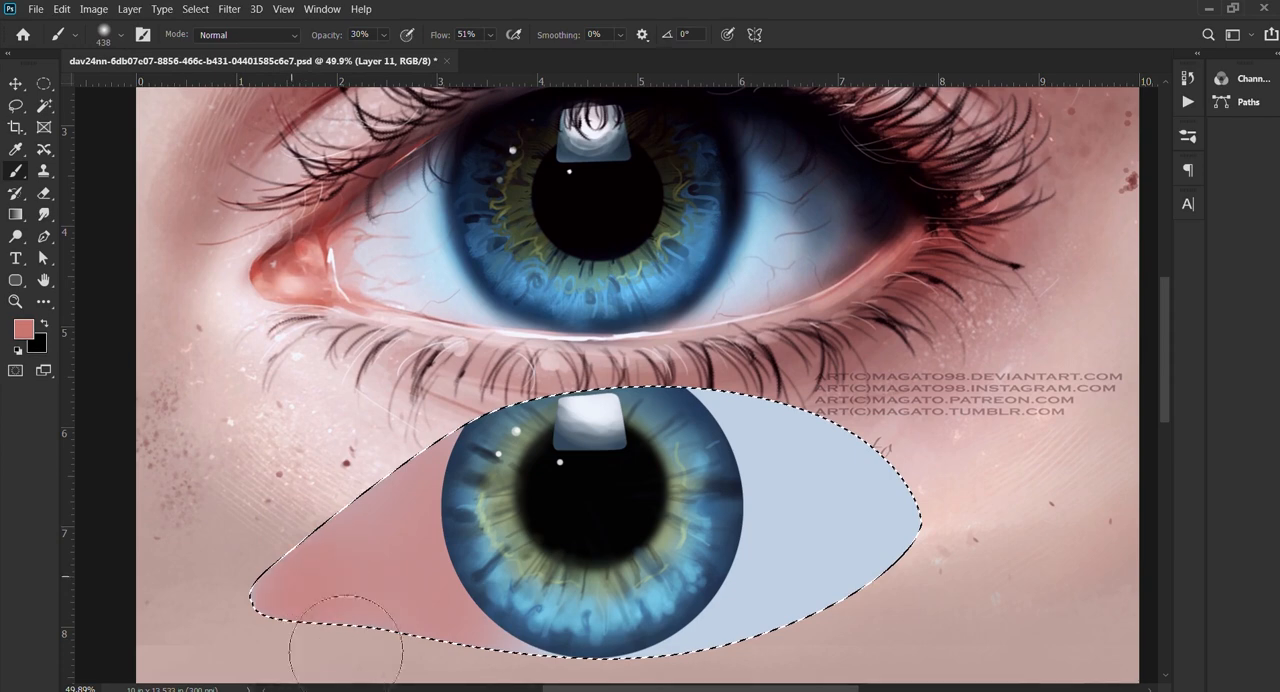
{"action": "mouse_move", "coordinate": [860, 505]}
{"action": "left_mouse_down"}
{"action": "mouse_move", "coordinate": [929, 553]}
{"action": "mouse_move", "coordinate": [929, 571]}
{"action": "mouse_move", "coordinate": [814, 453]}
{"action": "mouse_move", "coordinate": [766, 606]}
{"action": "mouse_move", "coordinate": [857, 655]}
{"action": "mouse_move", "coordinate": [659, 688]}
{"action": "mouse_move", "coordinate": [687, 453]}
{"action": "mouse_move", "coordinate": [810, 540]}
{"action": "left_mouse_up"}
Step: Hide the selection outline by deselecting to check the eye white, reselect it, and brush more pink for even coverage
{"action": "key", "text": "ctrl+d"}
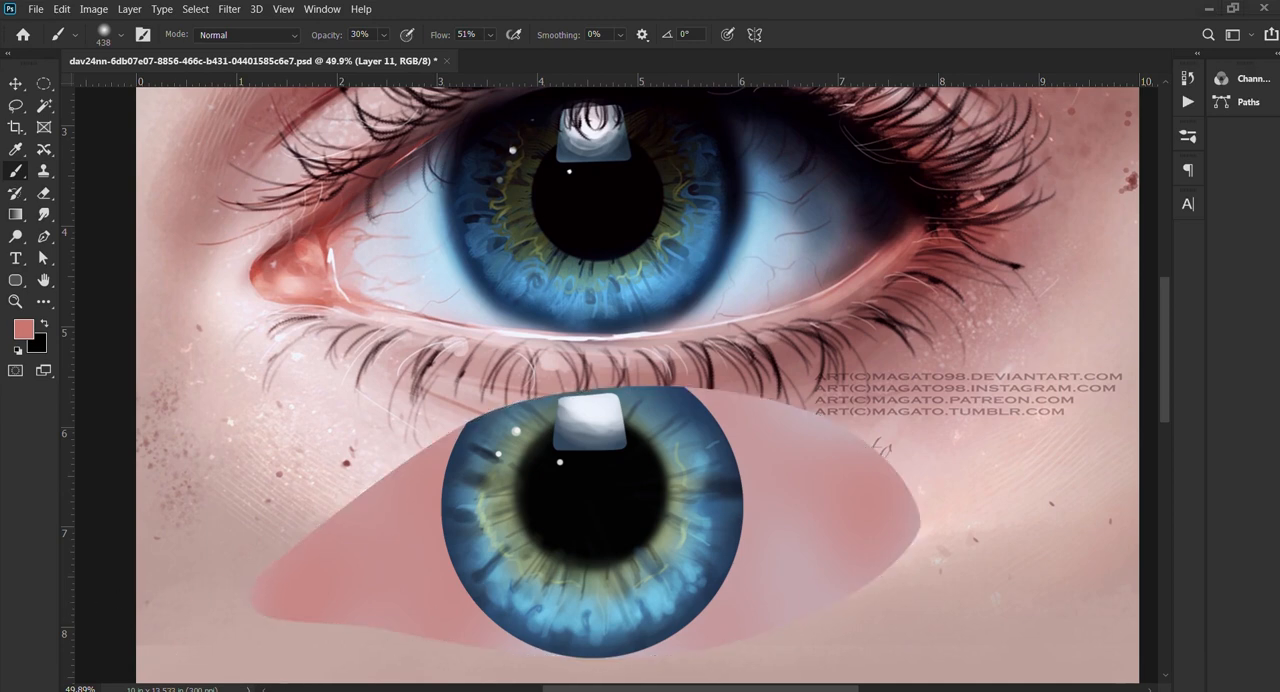
{"action": "key", "text": "ctrl+shift+d"}
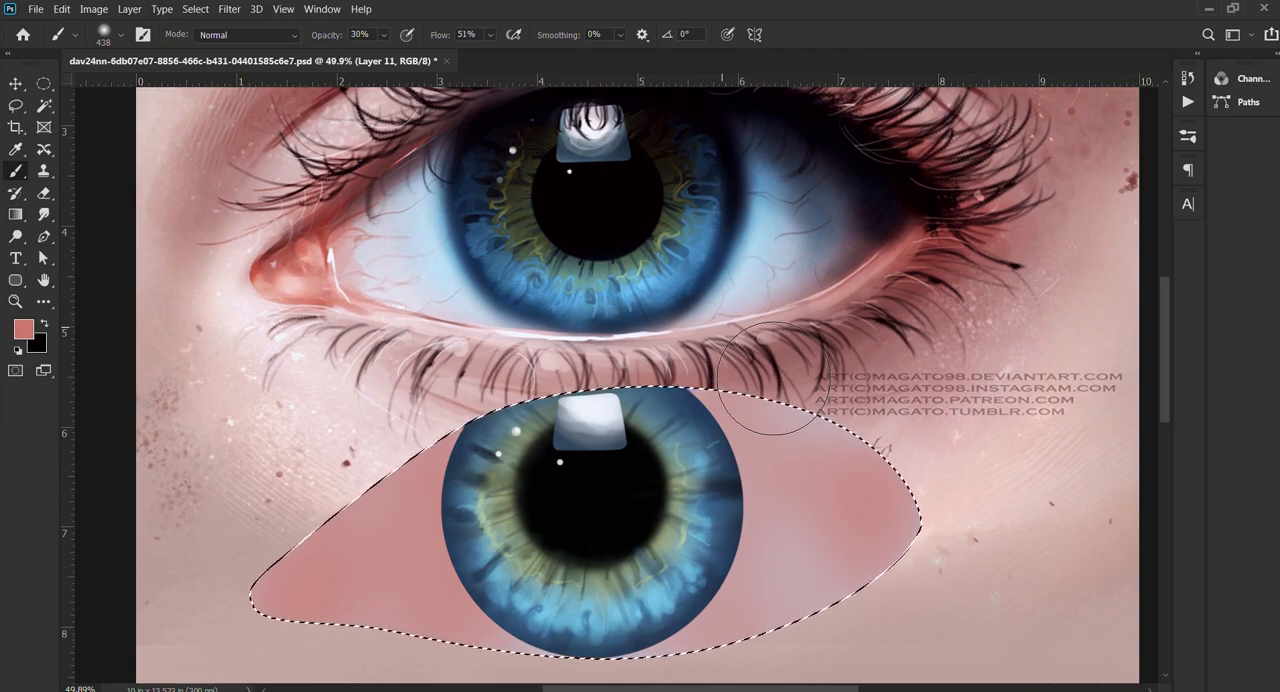
{"action": "scroll", "coordinate": [760, 380], "scroll_direction": "down", "scroll_amount": 2}
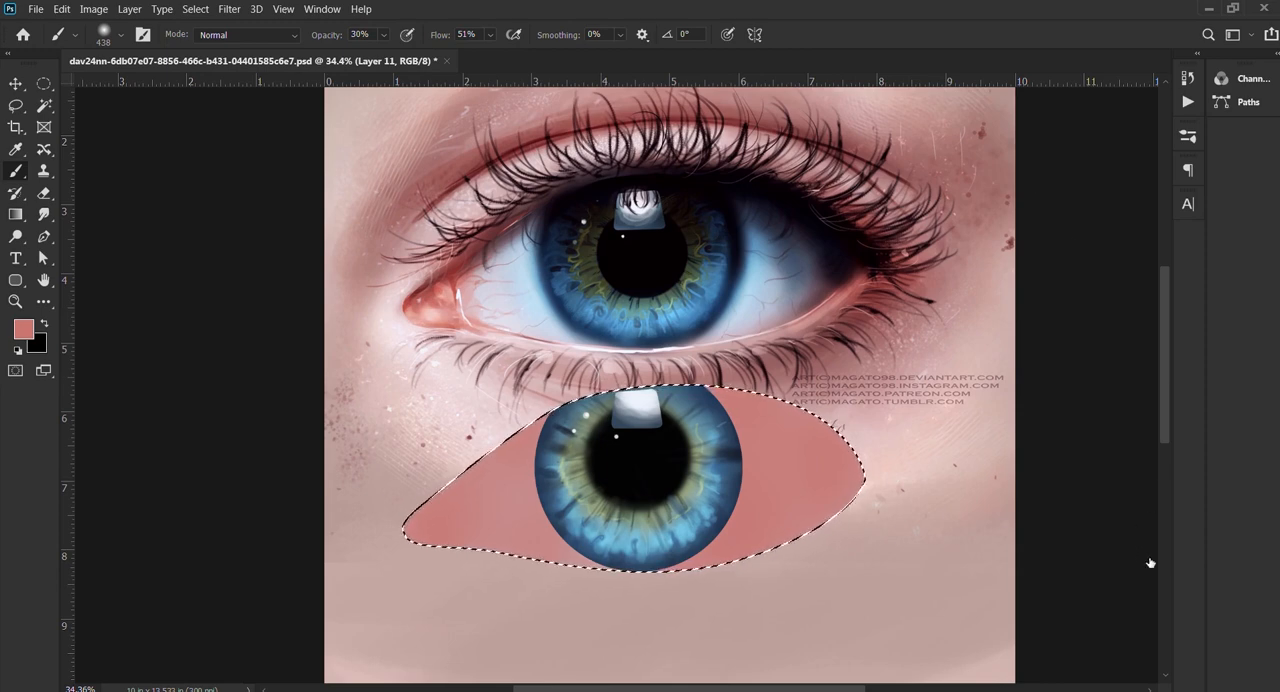
Step: Add a new layer and brush light blue sampled from the reference eye white around both sides of the iris at 30% opacity
{"action": "key", "text": "ctrl+alt+shift+n"}
{"action": "left_click", "coordinate": [755, 268], "text": "alt"}
{"action": "key", "text": "bracketright"}
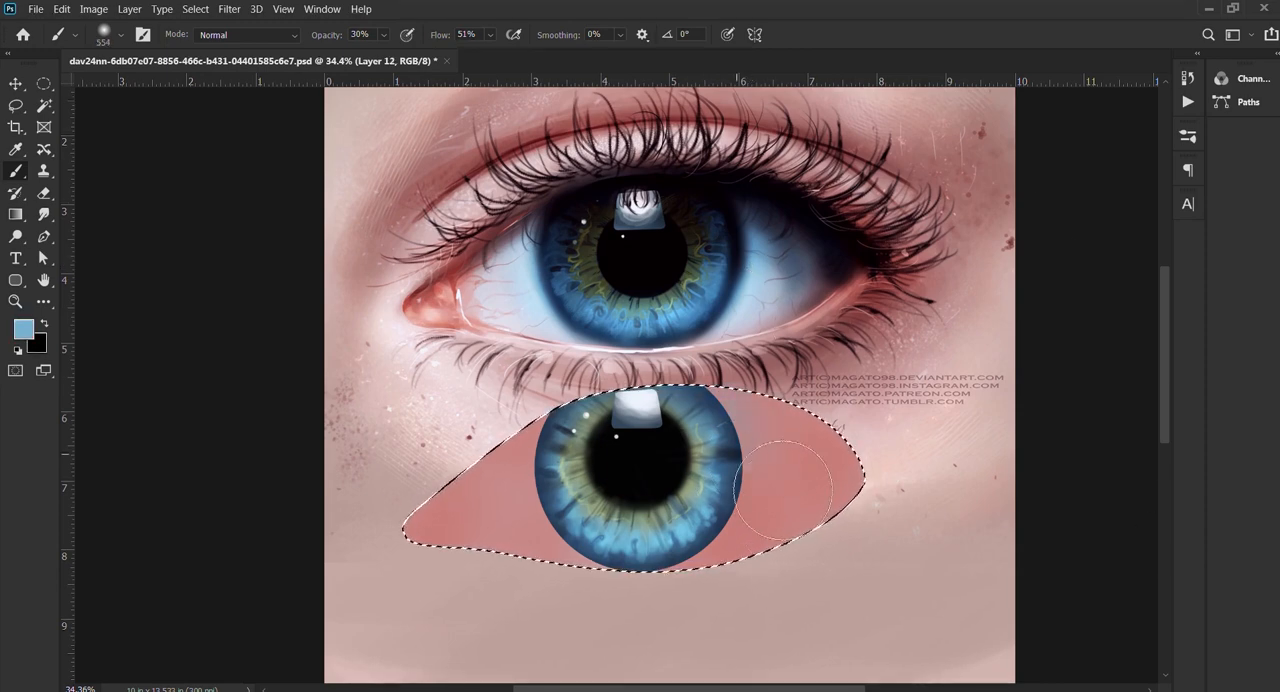
{"action": "mouse_move", "coordinate": [740, 420]}
{"action": "left_mouse_down"}
{"action": "mouse_move", "coordinate": [762, 456]}
{"action": "mouse_move", "coordinate": [722, 525]}
{"action": "left_mouse_up"}
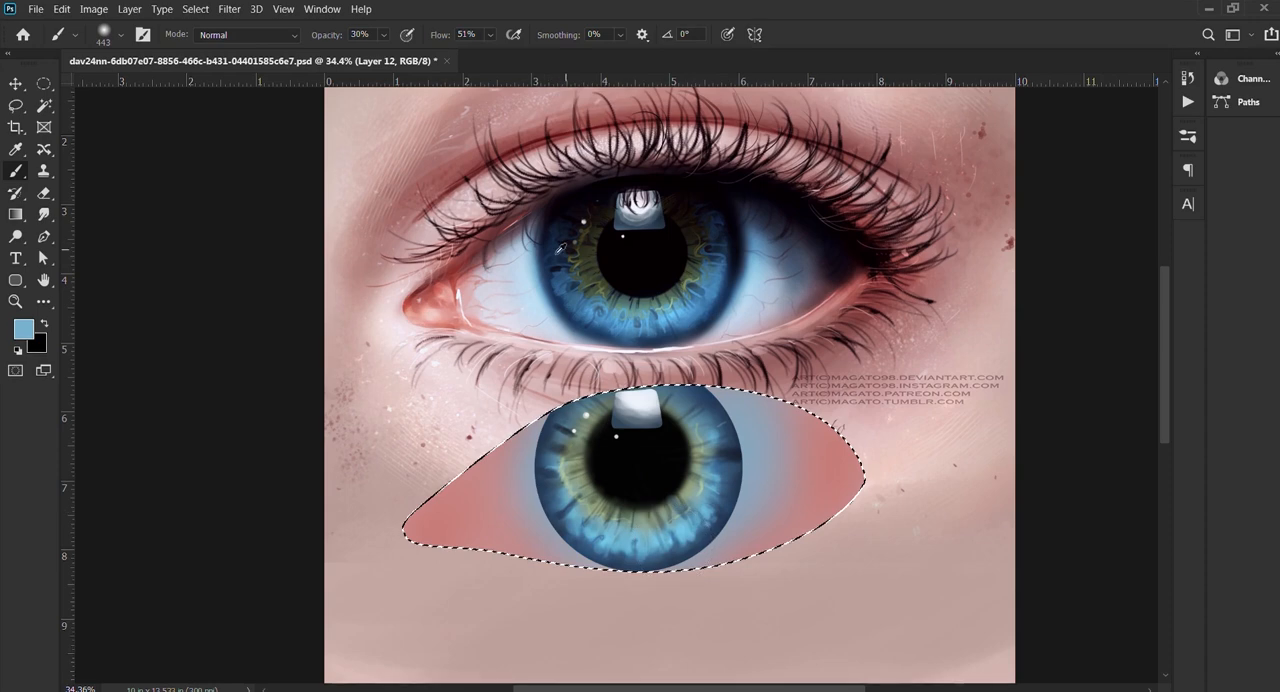
Step: Sample pale lavender from the reference eye white, brush it over both sides of the eye white at 443 px, and save
{"action": "left_click", "coordinate": [503, 273], "text": "alt"}
{"action": "mouse_move", "coordinate": [529, 586]}
{"action": "left_mouse_down"}
{"action": "mouse_move", "coordinate": [514, 491]}
{"action": "mouse_move", "coordinate": [471, 457]}
{"action": "mouse_move", "coordinate": [524, 505]}
{"action": "left_mouse_up"}
{"action": "key", "text": "ctrl+s"}
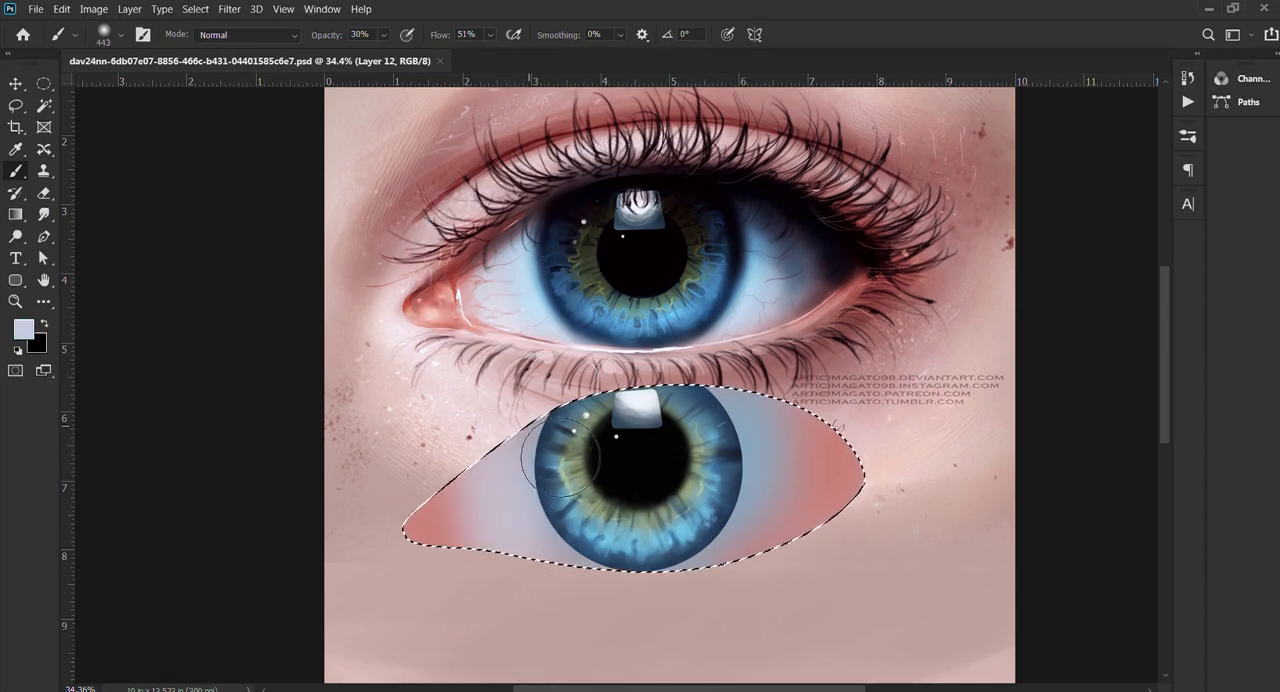
{"action": "mouse_move", "coordinate": [853, 463]}
{"action": "left_mouse_down"}
{"action": "mouse_move", "coordinate": [821, 421]}
{"action": "mouse_move", "coordinate": [755, 568]}
{"action": "mouse_move", "coordinate": [801, 497]}
{"action": "mouse_move", "coordinate": [703, 629]}
{"action": "mouse_move", "coordinate": [795, 507]}
{"action": "mouse_move", "coordinate": [717, 634]}
{"action": "mouse_move", "coordinate": [802, 434]}
{"action": "mouse_move", "coordinate": [808, 543]}
{"action": "left_mouse_up"}
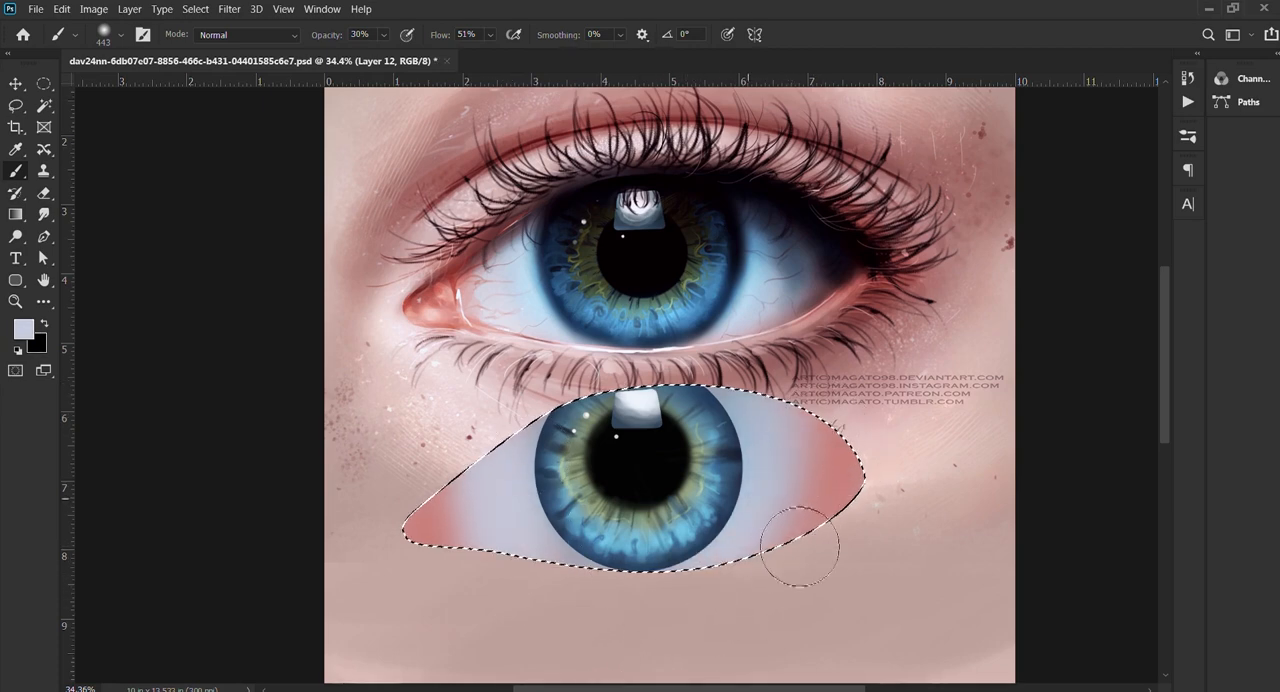
Step: Brush white over the eye white on both sides of the iris at 396 px, leaving the corners pink
{"action": "mouse_move", "coordinate": [534, 497]}
{"action": "left_mouse_down", "text": "alt"}
{"action": "mouse_move", "coordinate": [523, 495]}
{"action": "mouse_move", "coordinate": [530, 519]}
{"action": "mouse_move", "coordinate": [585, 608]}
{"action": "left_mouse_up", "text": "alt"}
{"action": "left_click", "coordinate": [51, 500]}
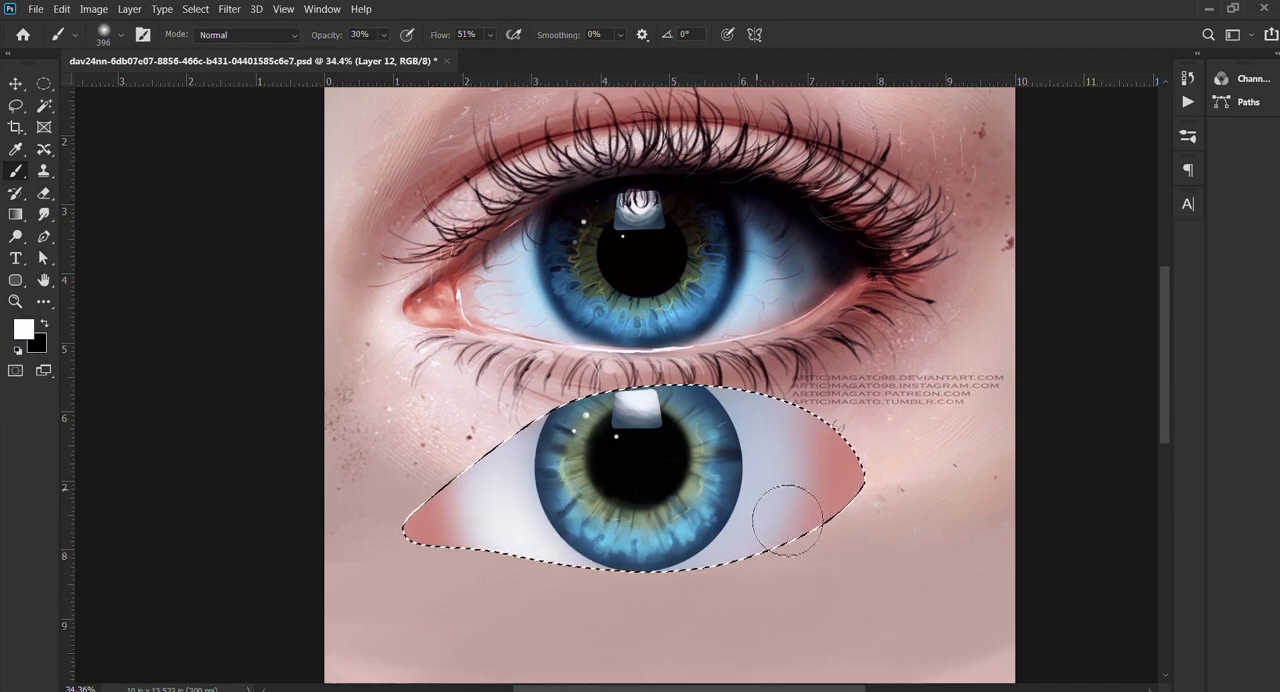
{"action": "mouse_move", "coordinate": [787, 520]}
{"action": "left_mouse_down"}
{"action": "mouse_move", "coordinate": [753, 575]}
{"action": "mouse_move", "coordinate": [773, 521]}
{"action": "mouse_move", "coordinate": [778, 534]}
{"action": "mouse_move", "coordinate": [794, 442]}
{"action": "mouse_move", "coordinate": [779, 542]}
{"action": "left_mouse_up"}
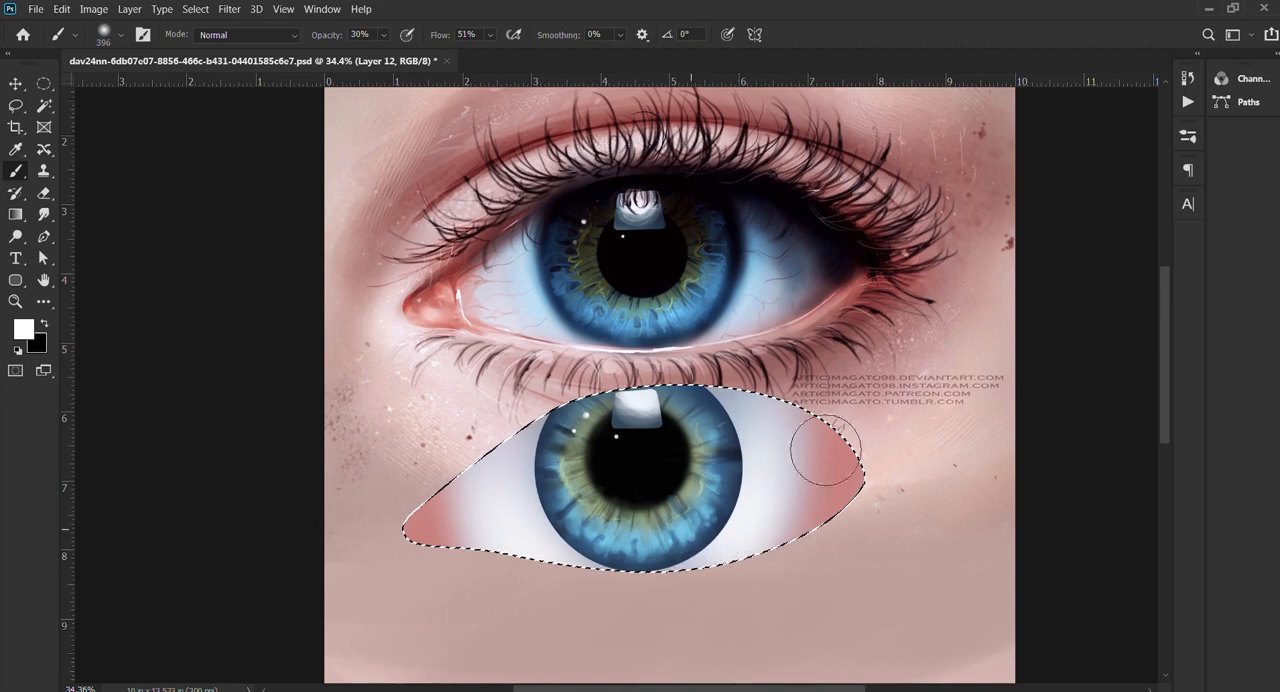
{"action": "mouse_move", "coordinate": [765, 418]}
{"action": "left_mouse_down"}
{"action": "mouse_move", "coordinate": [758, 485]}
{"action": "mouse_move", "coordinate": [752, 420]}
{"action": "left_mouse_up"}
Step: Sample near-black navy from the reference eye's shaded outer corner and brush a soft shadow over the painted eye's outer corner
{"action": "right_click", "coordinate": [765, 401], "text": "alt"}
{"action": "left_click", "coordinate": [828, 249], "text": "alt"}
{"action": "mouse_move", "coordinate": [875, 440]}
{"action": "left_mouse_down"}
{"action": "mouse_move", "coordinate": [881, 493]}
{"action": "mouse_move", "coordinate": [764, 426]}
{"action": "mouse_move", "coordinate": [854, 459]}
{"action": "mouse_move", "coordinate": [762, 434]}
{"action": "mouse_move", "coordinate": [889, 508]}
{"action": "mouse_move", "coordinate": [880, 491]}
{"action": "mouse_move", "coordinate": [817, 496]}
{"action": "mouse_move", "coordinate": [850, 511]}
{"action": "mouse_move", "coordinate": [839, 410]}
{"action": "mouse_move", "coordinate": [927, 494]}
{"action": "mouse_move", "coordinate": [780, 423]}
{"action": "left_mouse_up"}
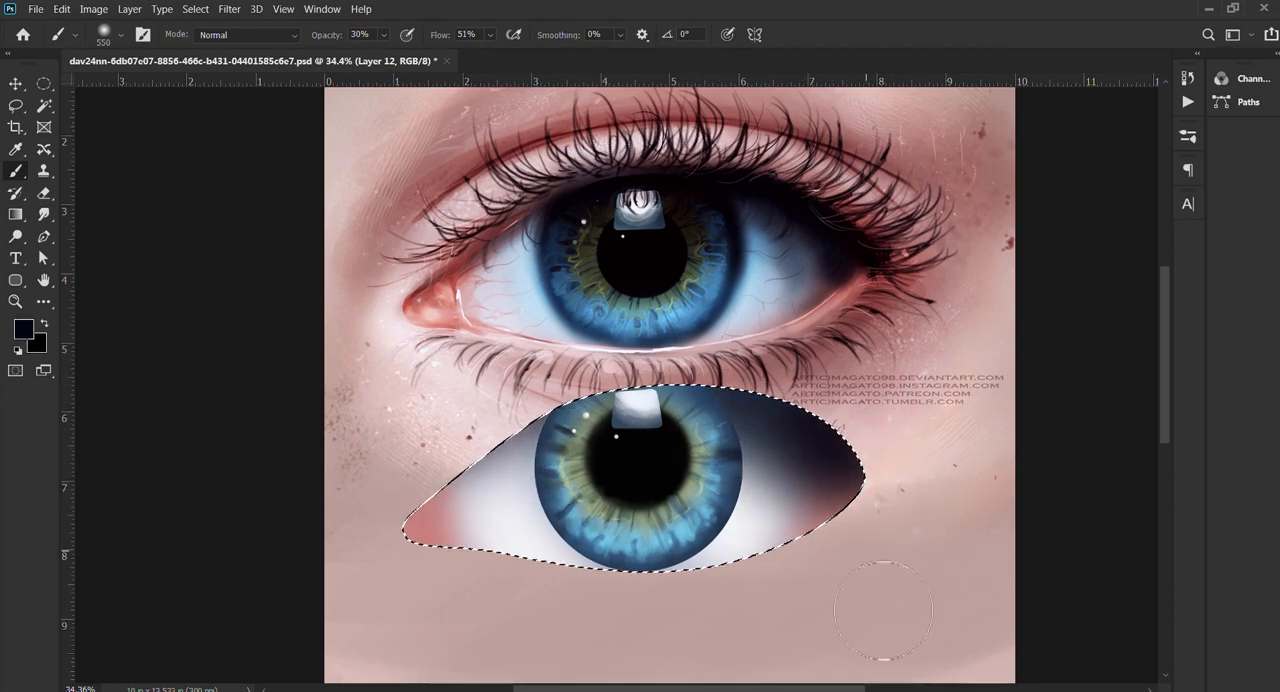
{"action": "left_click_drag", "start_coordinate": [883, 610], "coordinate": [800, 540]}
{"action": "right_click", "coordinate": [761, 512], "text": "alt"}
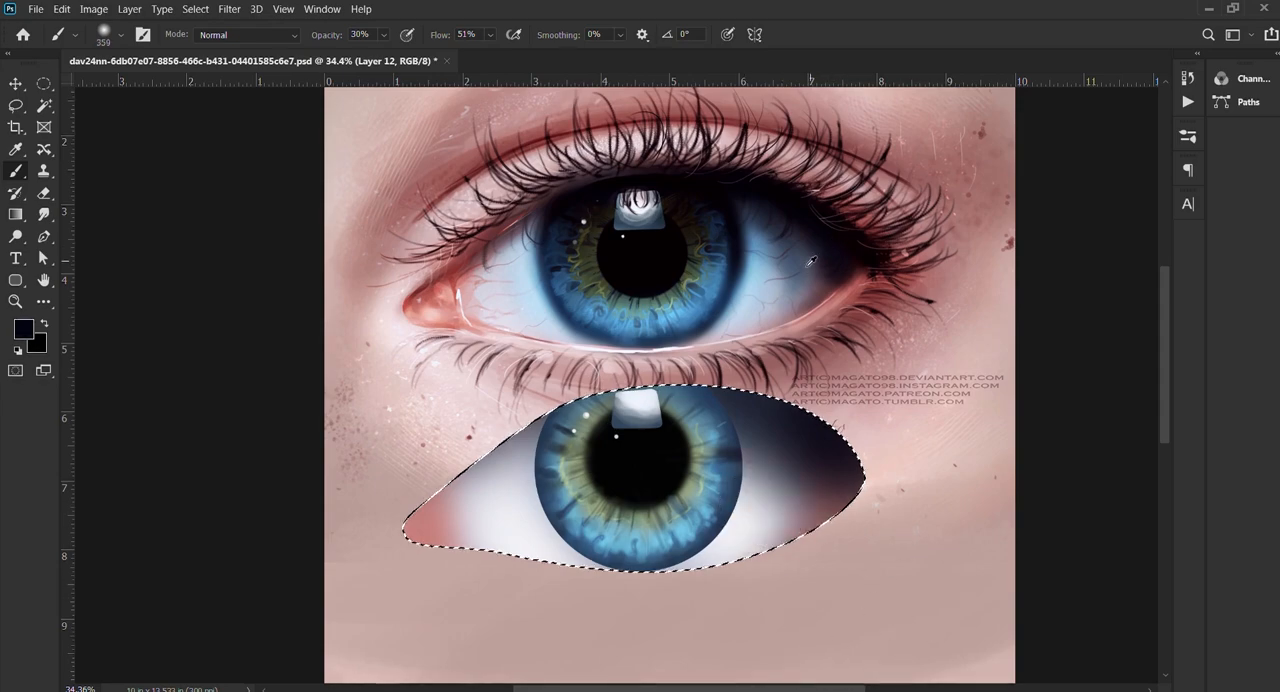
Step: Blend the outer-corner shadow into the eye white with sampled grey and pale tones, undo the last stroke, and save
{"action": "left_click", "coordinate": [812, 260], "text": "alt"}
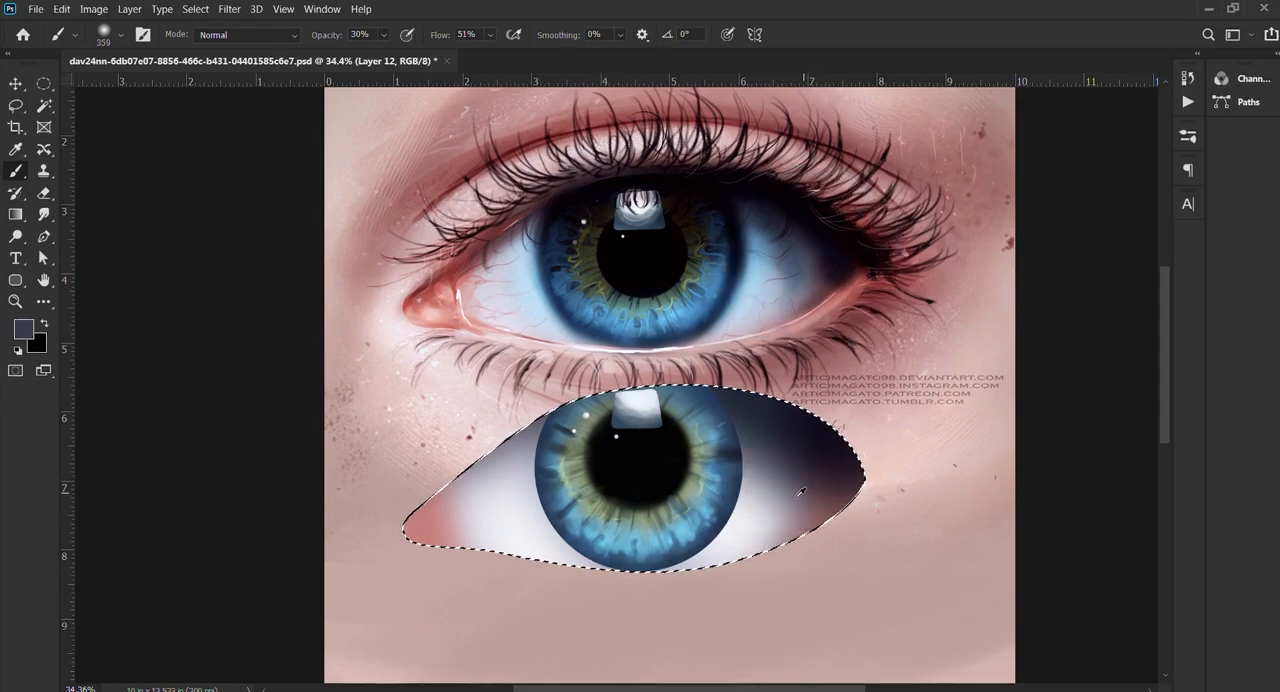
{"action": "left_click", "coordinate": [750, 519], "text": "alt"}
{"action": "scroll", "coordinate": [802, 487], "scroll_direction": "down", "scroll_amount": 1}
{"action": "scroll", "coordinate": [803, 486], "scroll_direction": "up", "scroll_amount": 6}
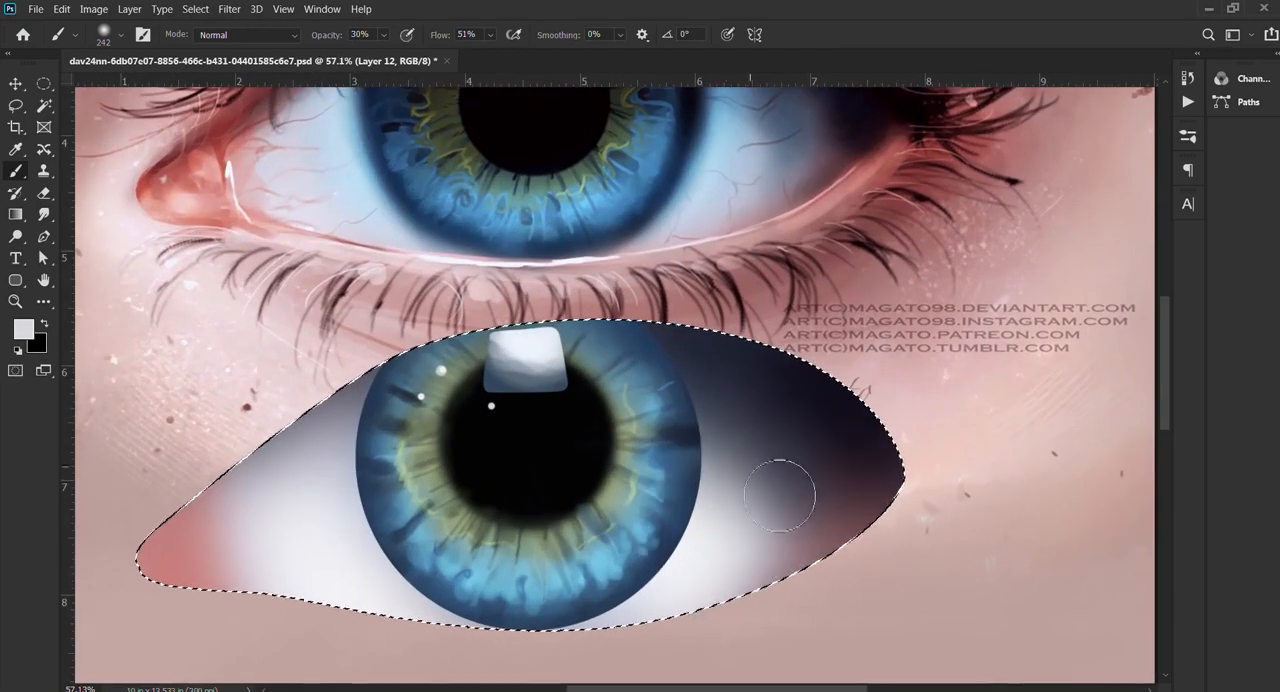
{"action": "mouse_move", "coordinate": [783, 497]}
{"action": "left_mouse_down"}
{"action": "mouse_move", "coordinate": [778, 534]}
{"action": "mouse_move", "coordinate": [735, 495]}
{"action": "mouse_move", "coordinate": [747, 462]}
{"action": "mouse_move", "coordinate": [736, 421]}
{"action": "left_mouse_up"}
{"action": "left_click", "coordinate": [695, 546], "text": "alt"}
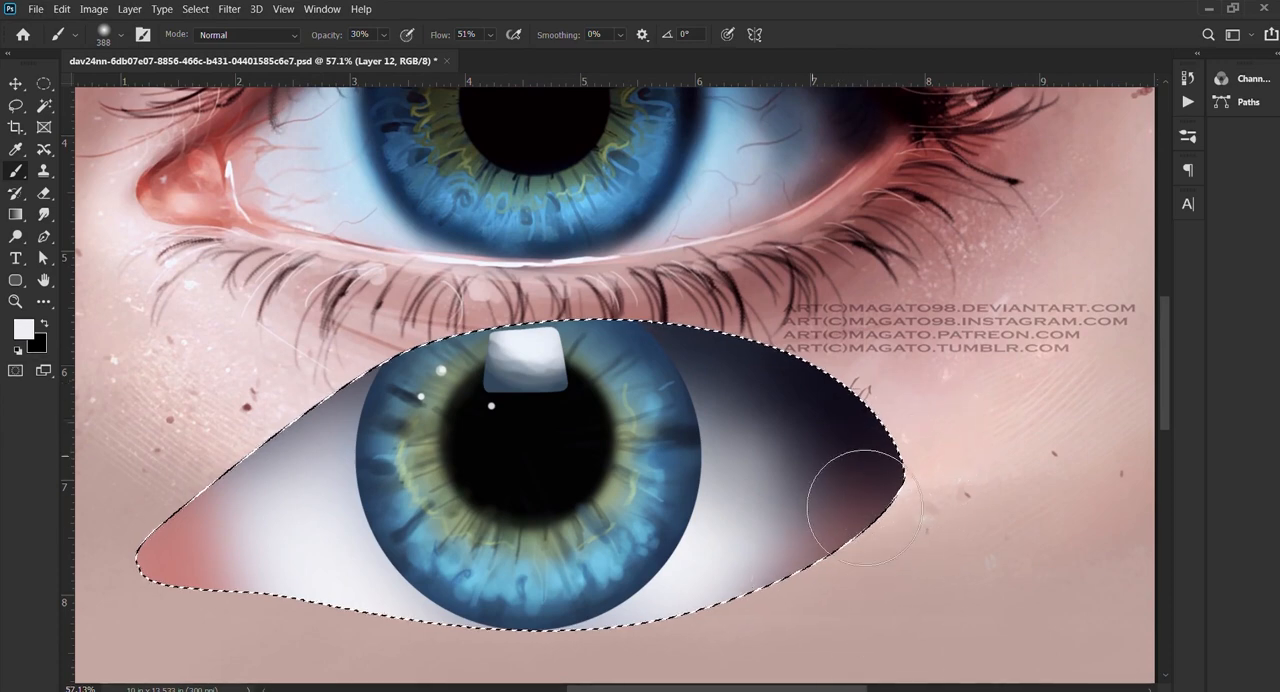
{"action": "key", "text": "ctrl+z"}
{"action": "key", "text": "ctrl+s"}
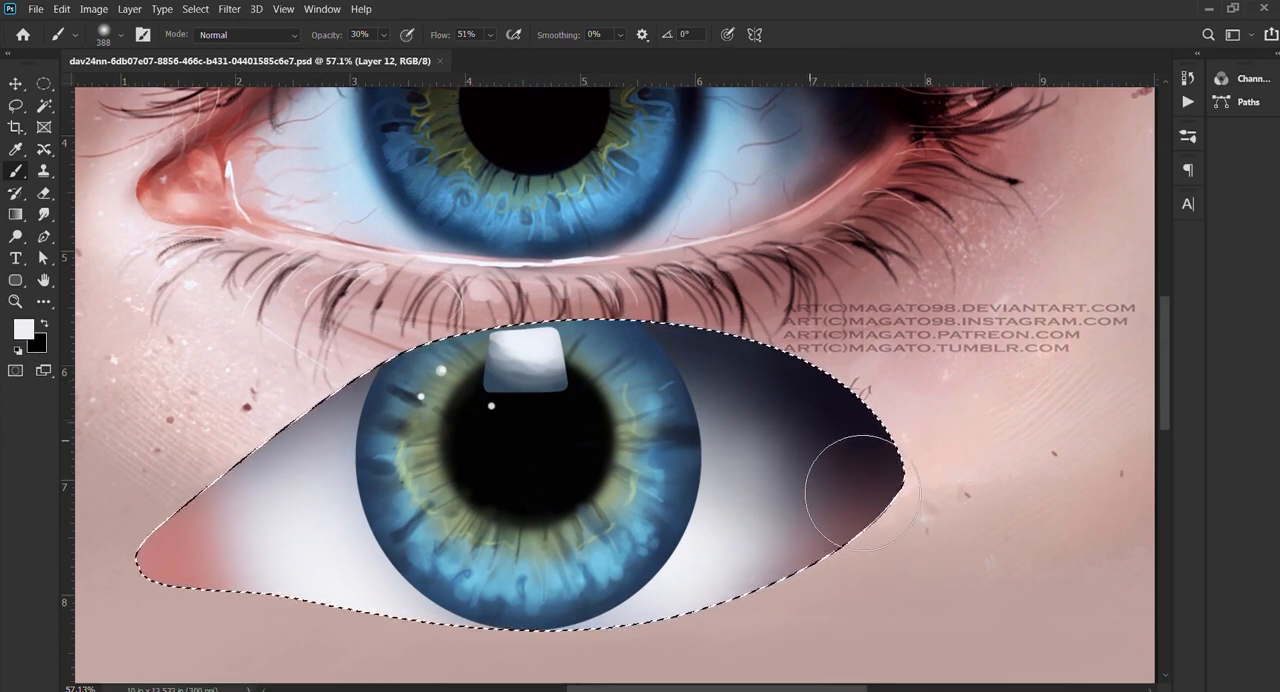
Step: Clear the selection around the eye white to check the shading without its outline
{"action": "scroll", "coordinate": [818, 424], "scroll_direction": "down", "scroll_amount": 3}
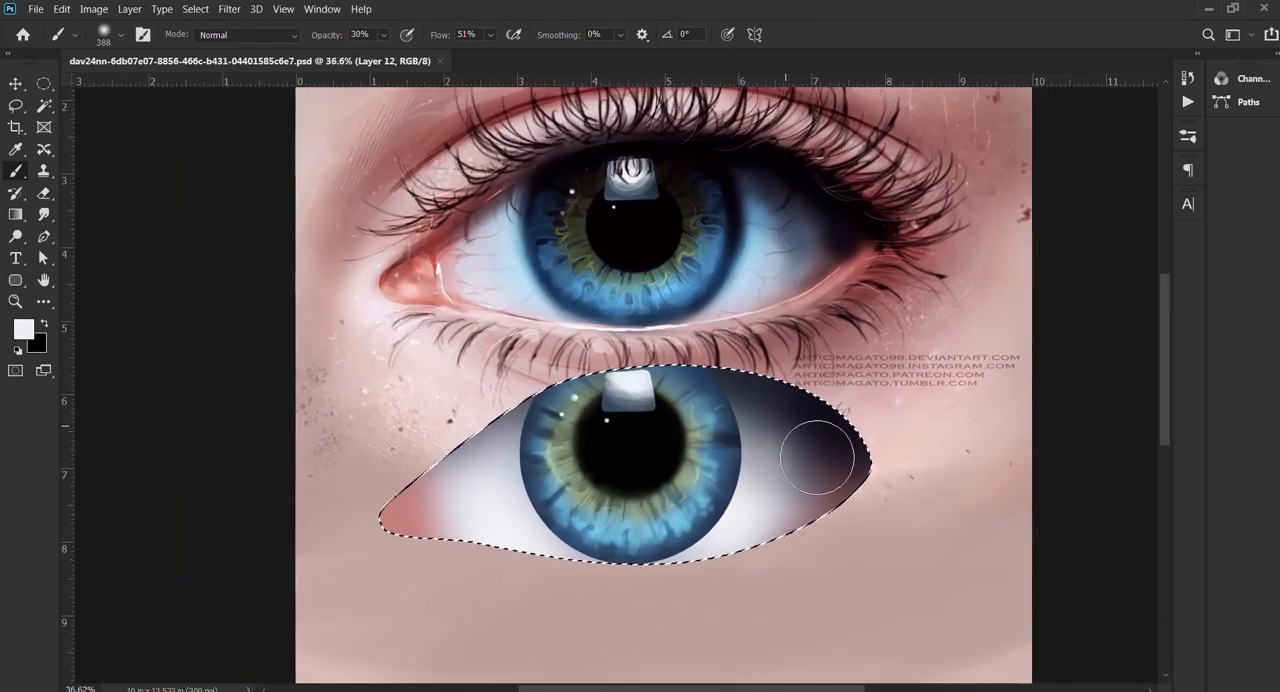
{"action": "left_click_drag", "start_coordinate": [782, 473], "coordinate": [740, 406]}
{"action": "scroll", "coordinate": [770, 371], "scroll_direction": "up", "scroll_amount": 4}
{"action": "scroll", "coordinate": [771, 392], "scroll_direction": "down", "scroll_amount": 5}
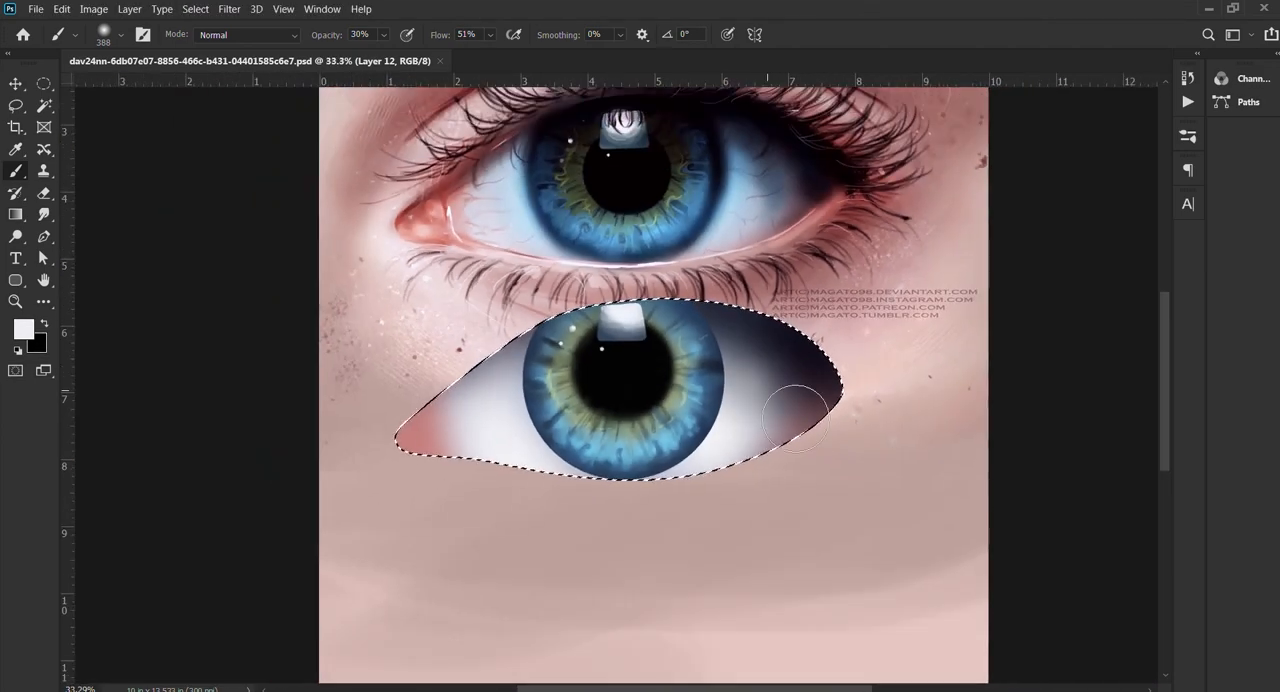
{"action": "key", "text": "ctrl+d"}
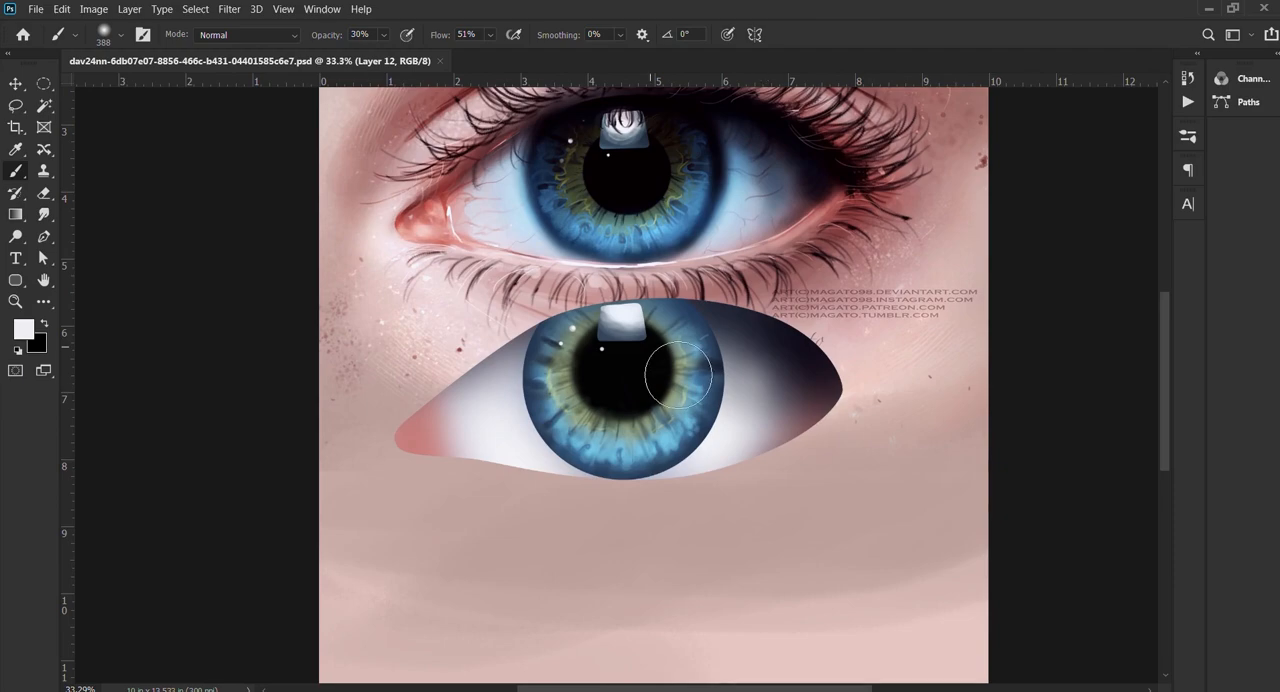
Step: Compare the iris edge with the reference eye, select the merged iris on Layer 10, and duplicate that layer
{"action": "key", "text": "v"}
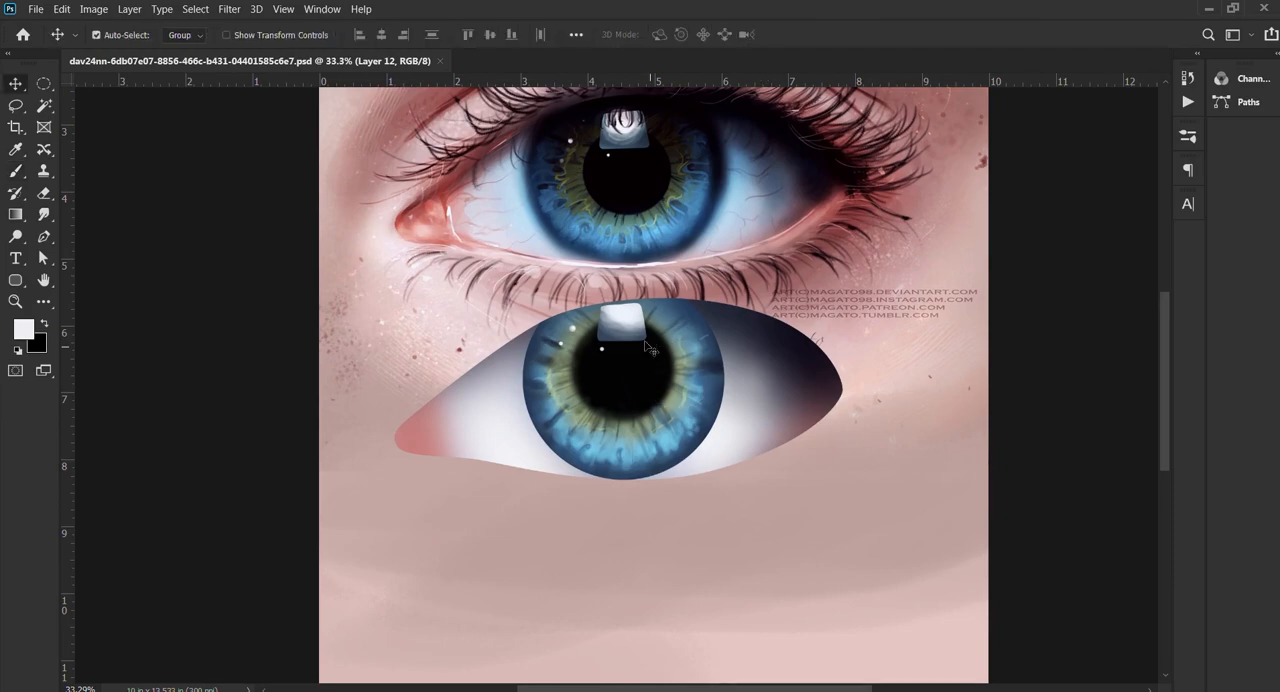
{"action": "scroll", "coordinate": [700, 325], "scroll_direction": "up", "scroll_amount": 5}
{"action": "left_click_drag", "start_coordinate": [681, 406], "coordinate": [669, 469]}
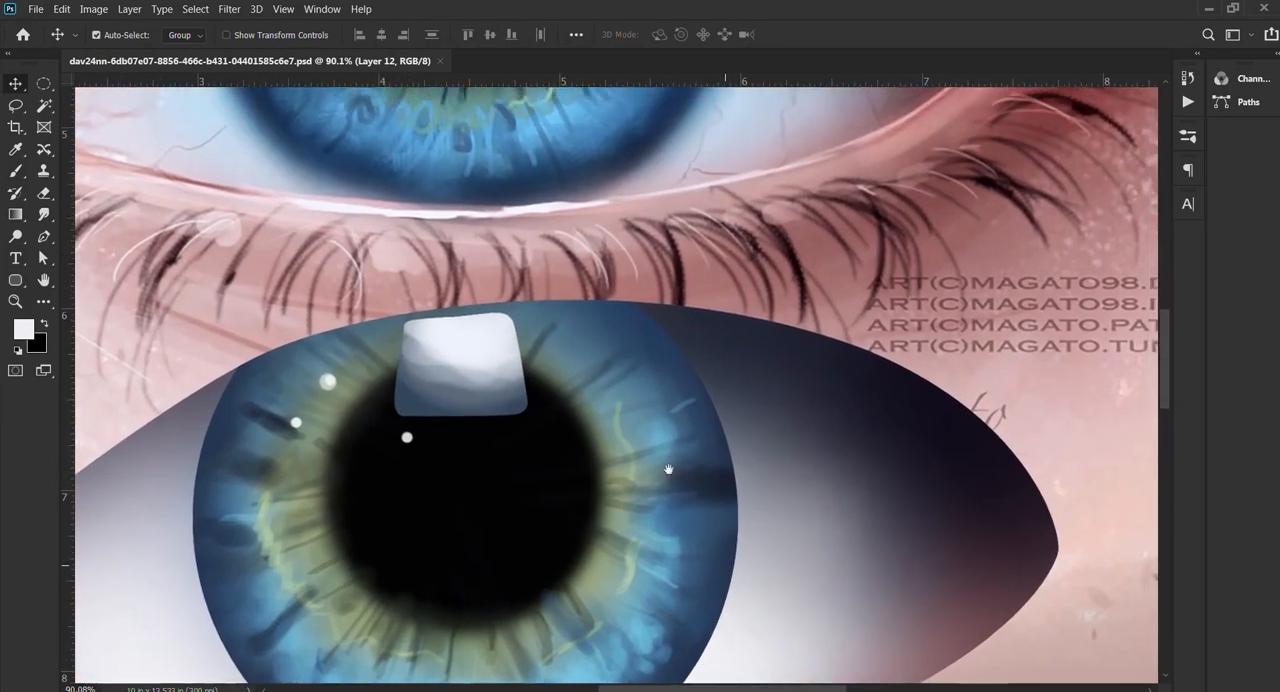
{"action": "left_click_drag", "start_coordinate": [577, 190], "coordinate": [520, 370]}
{"action": "left_click_drag", "start_coordinate": [683, 135], "coordinate": [614, 235]}
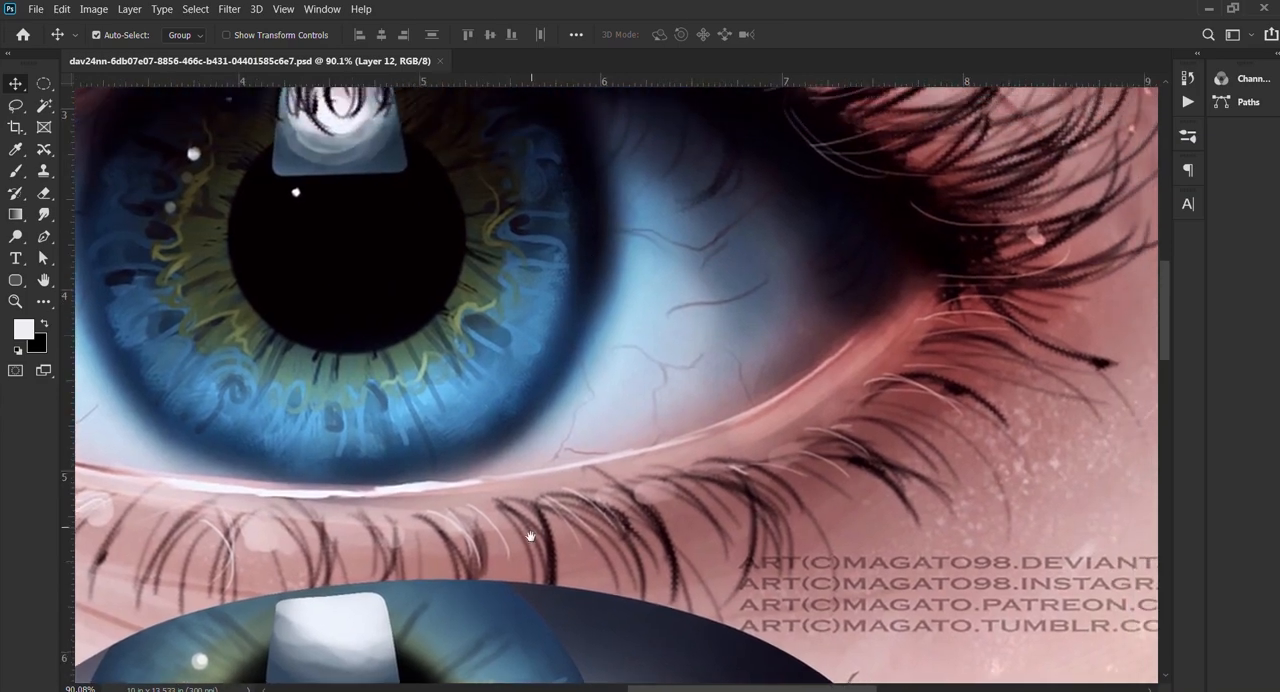
{"action": "left_click_drag", "start_coordinate": [531, 537], "coordinate": [630, 255]}
{"action": "left_click_drag", "start_coordinate": [588, 492], "coordinate": [515, 573]}
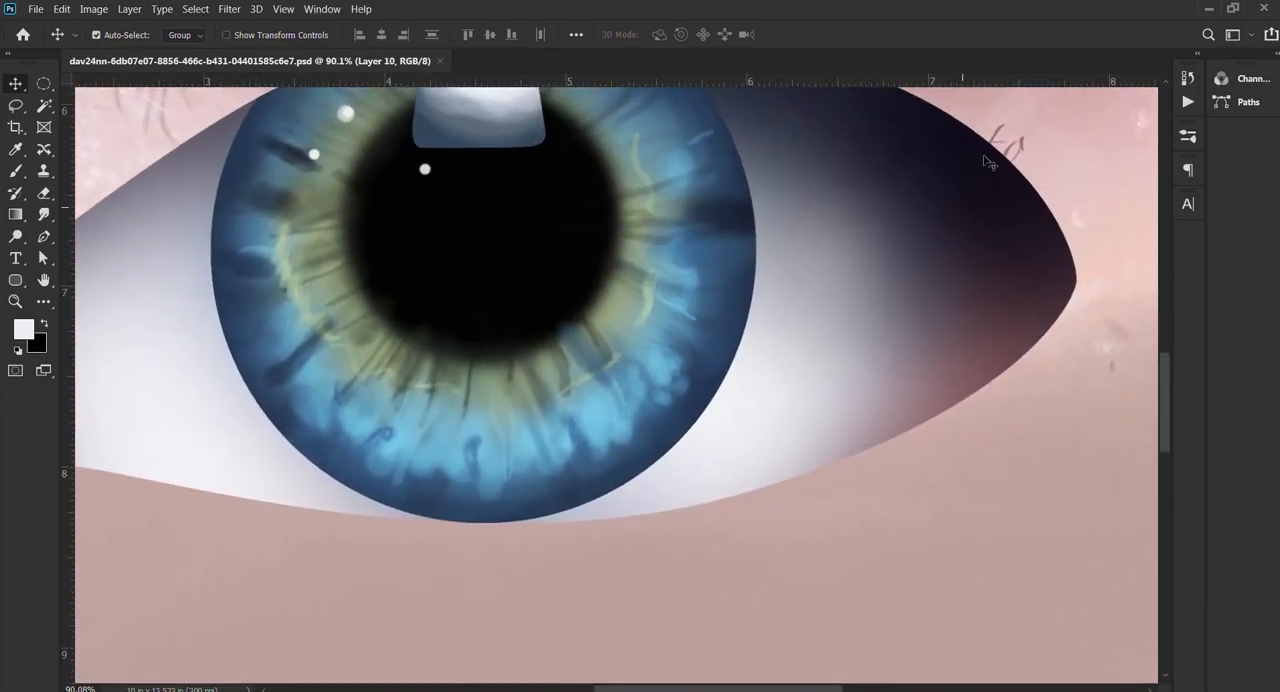
{"action": "key", "text": "ctrl+j"}
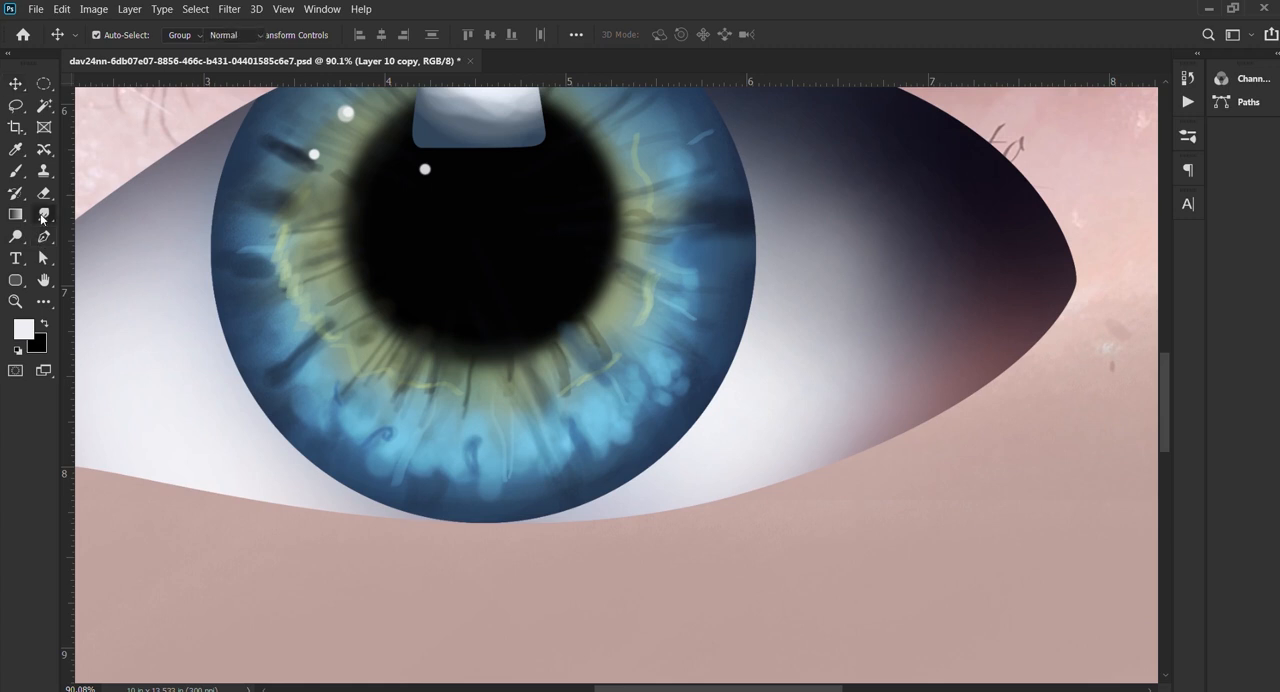
Step: Soften the outer edge of the duplicated iris with the Blur tool at 79 px and 100% strength
{"action": "left_click", "coordinate": [44, 216]}
{"action": "key", "text": "shift+r"}
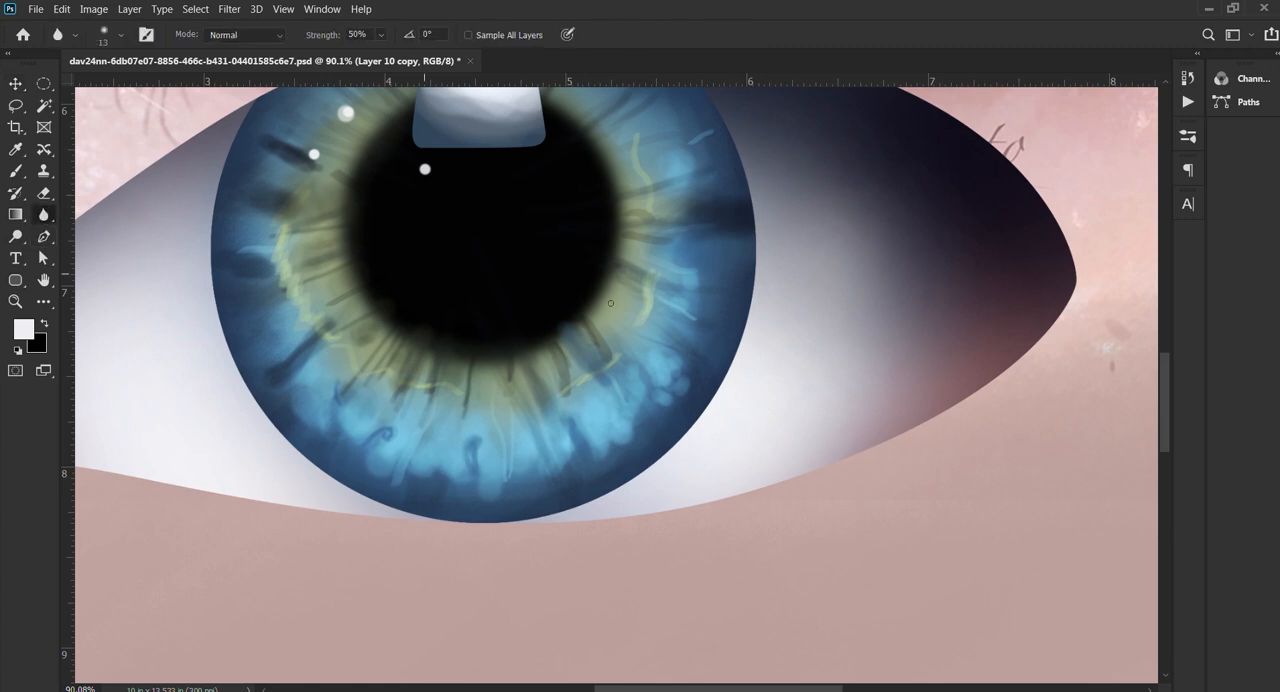
{"action": "mouse_move", "coordinate": [780, 286]}
{"action": "left_mouse_down"}
{"action": "mouse_move", "coordinate": [820, 283]}
{"action": "mouse_move", "coordinate": [766, 237]}
{"action": "mouse_move", "coordinate": [777, 214]}
{"action": "left_mouse_up"}
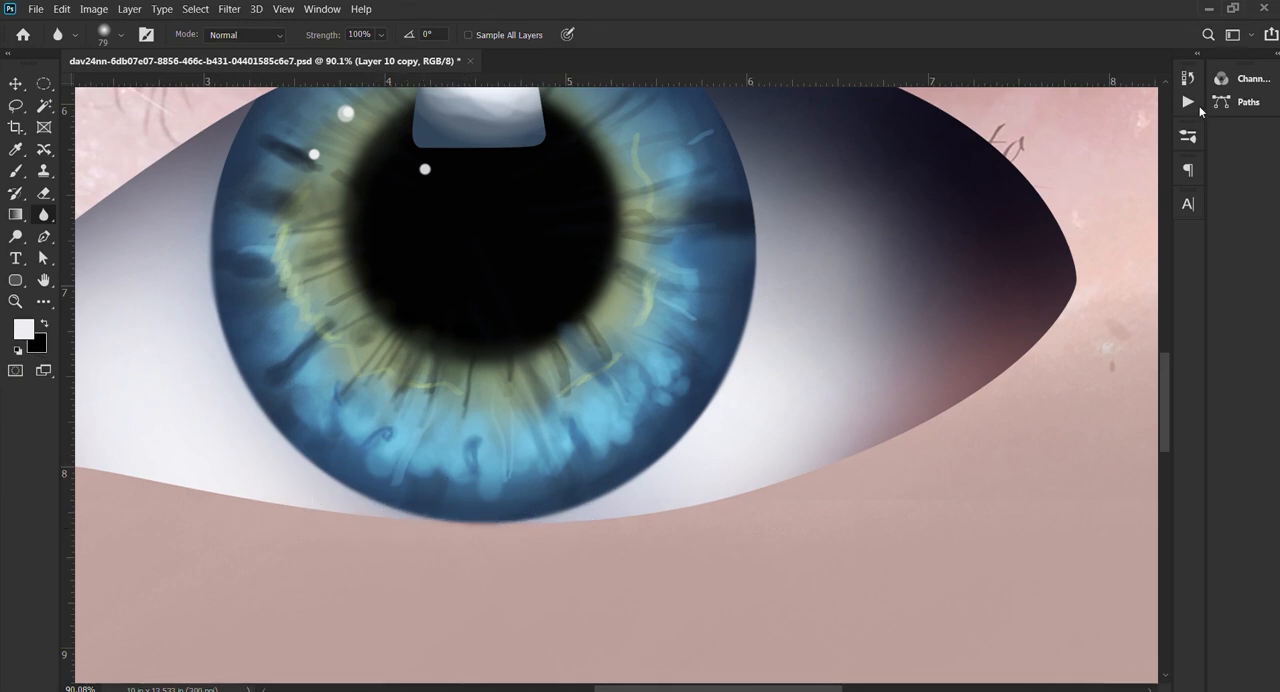
{"action": "scroll", "coordinate": [410, 368], "scroll_direction": "down", "scroll_amount": 9}
{"action": "scroll", "coordinate": [626, 240], "scroll_direction": "up", "scroll_amount": 1}
{"action": "left_click_drag", "start_coordinate": [560, 259], "coordinate": [561, 362]}
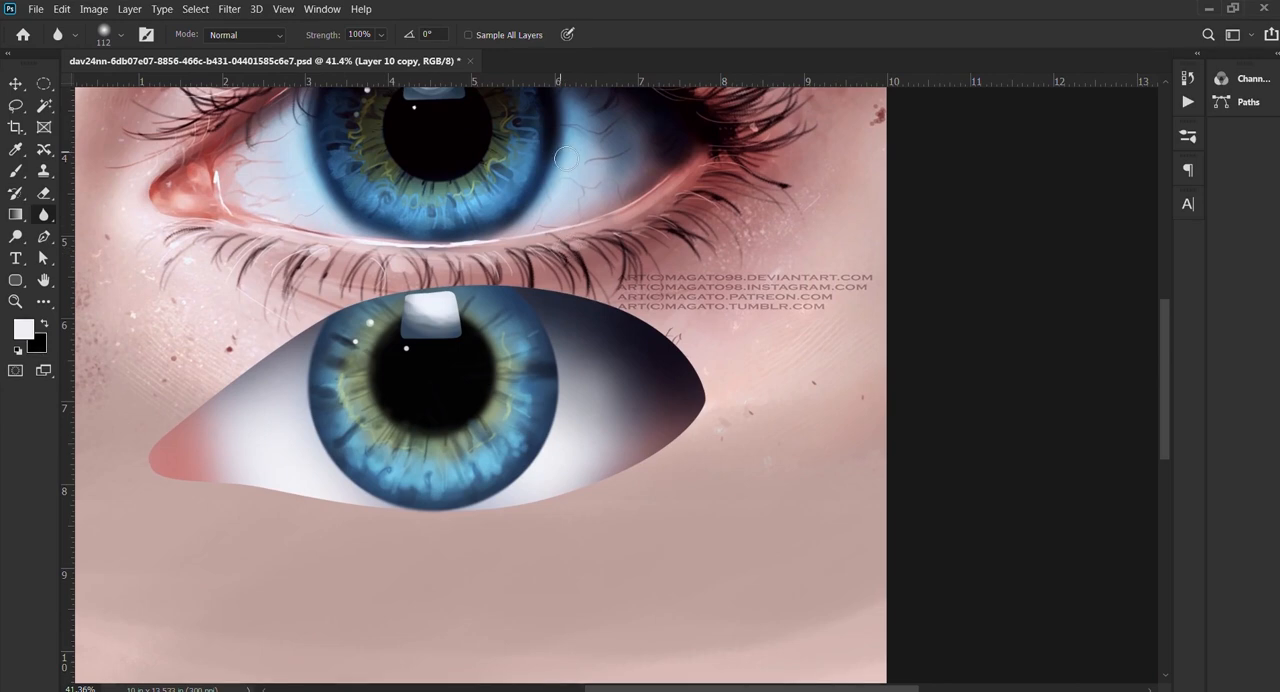
Step: Sample dark blue from the reference iris, reload the eye outline as a selection, and brush over the iris's upper-right edge
{"action": "key", "text": "b"}
{"action": "left_click_drag", "start_coordinate": [478, 182], "coordinate": [432, 186]}
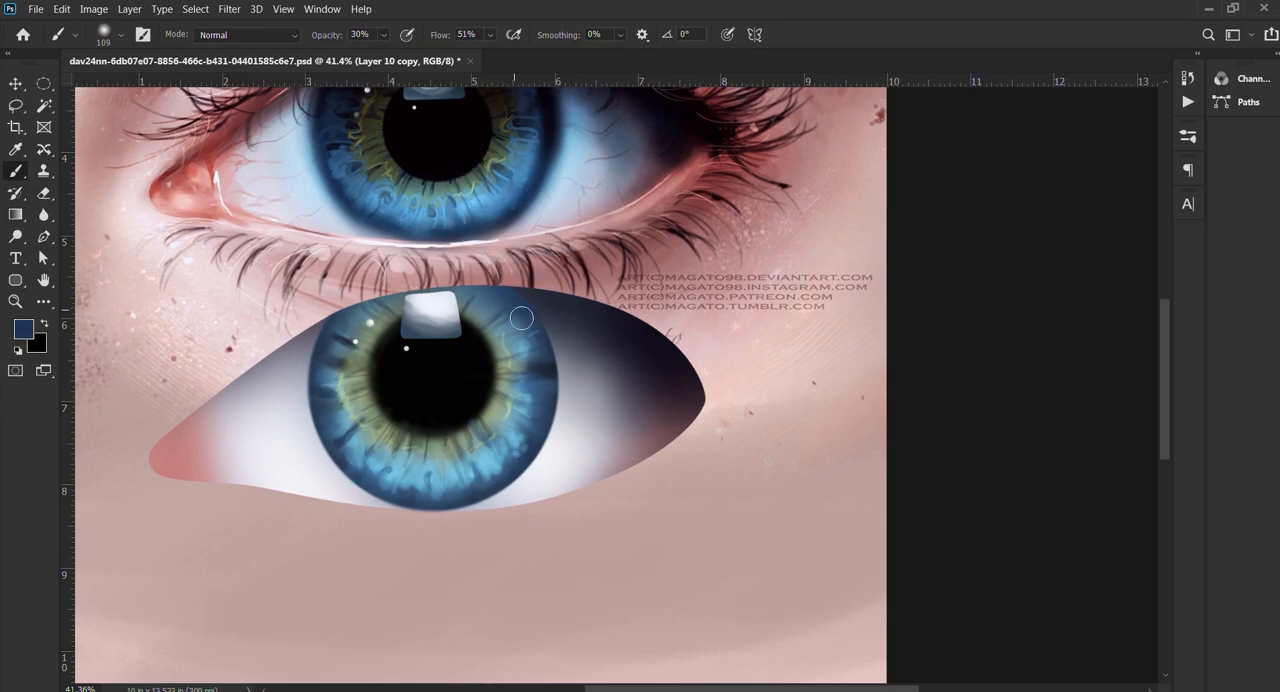
{"action": "scroll", "coordinate": [521, 318], "scroll_direction": "up", "scroll_amount": 9}
{"action": "left_click", "coordinate": [1035, 286], "text": "ctrl"}
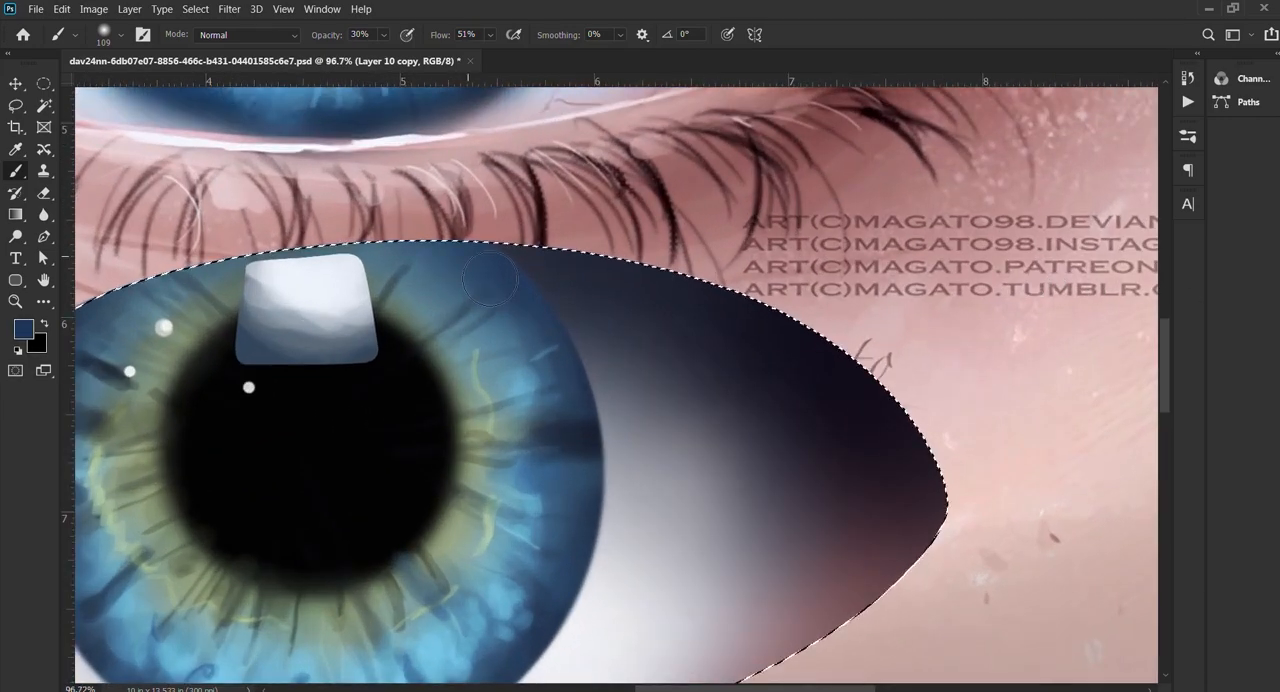
{"action": "left_click_drag", "start_coordinate": [497, 249], "coordinate": [483, 249]}
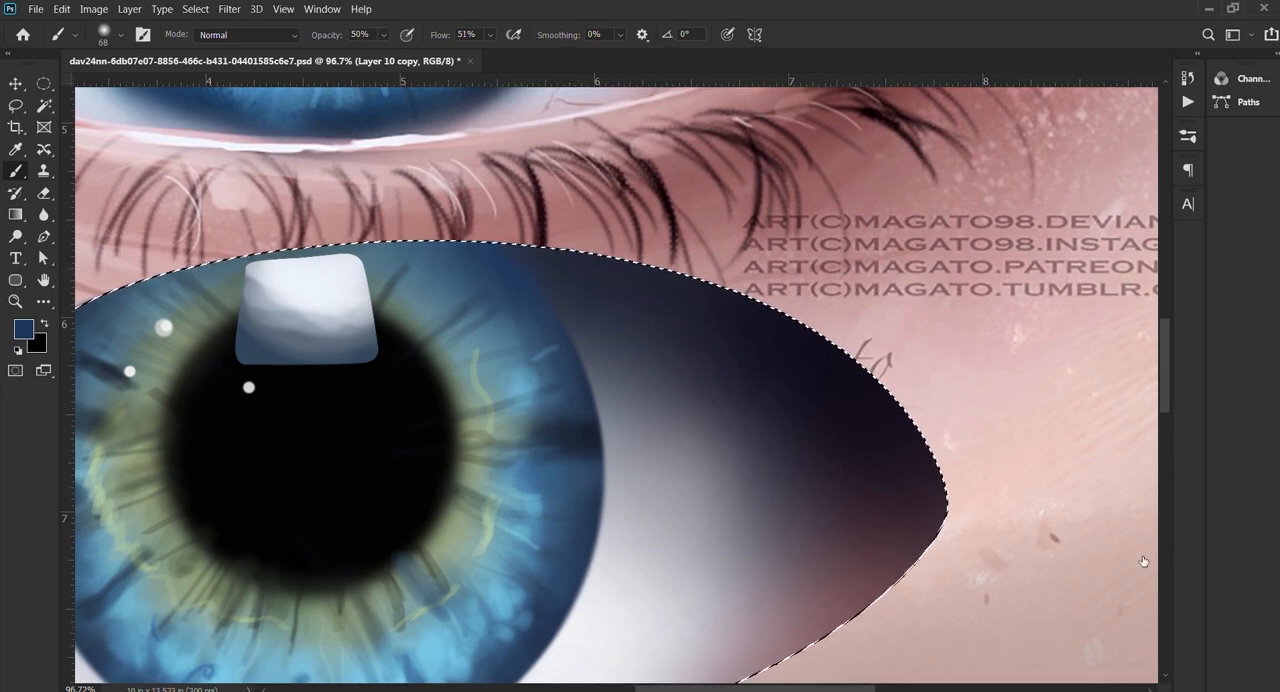
Step: Add a new layer and brush sampled dark navy along the iris's upper-right edge at 68 px and 50% opacity
{"action": "key", "text": "5"}
{"action": "key", "text": "ctrl+shift+alt+n"}
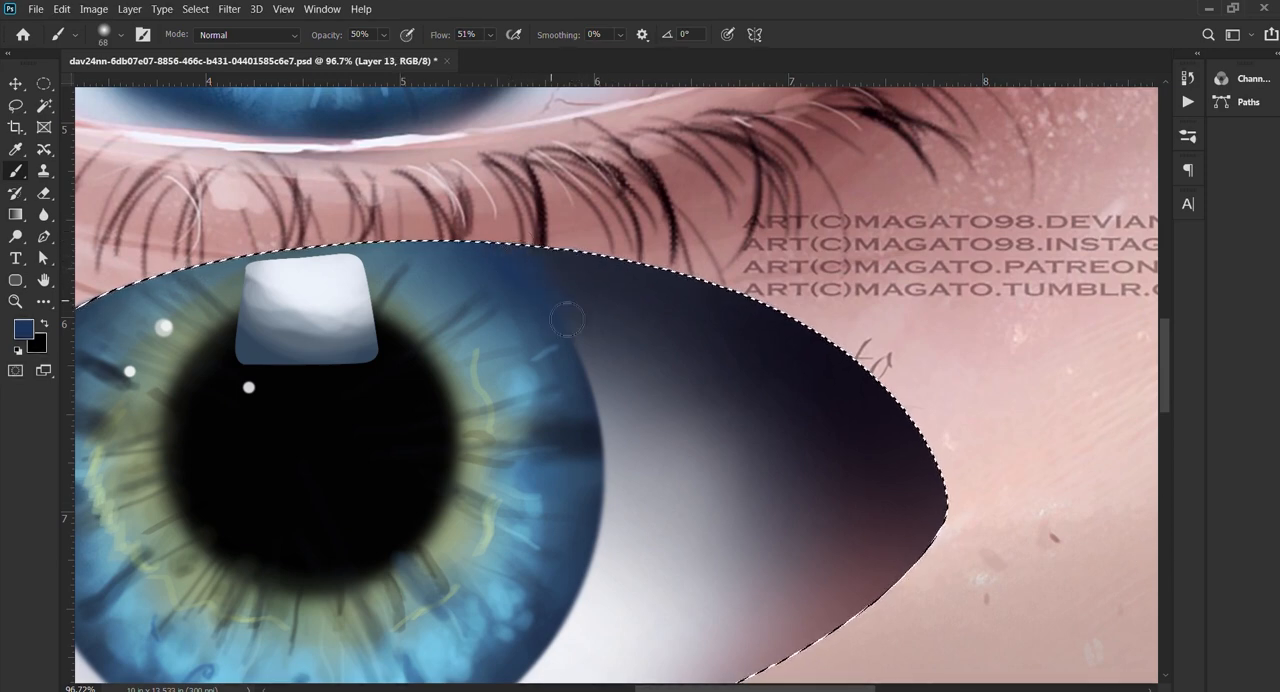
{"action": "left_click", "coordinate": [608, 268], "text": "alt"}
{"action": "left_click_drag", "start_coordinate": [568, 312], "coordinate": [577, 345]}
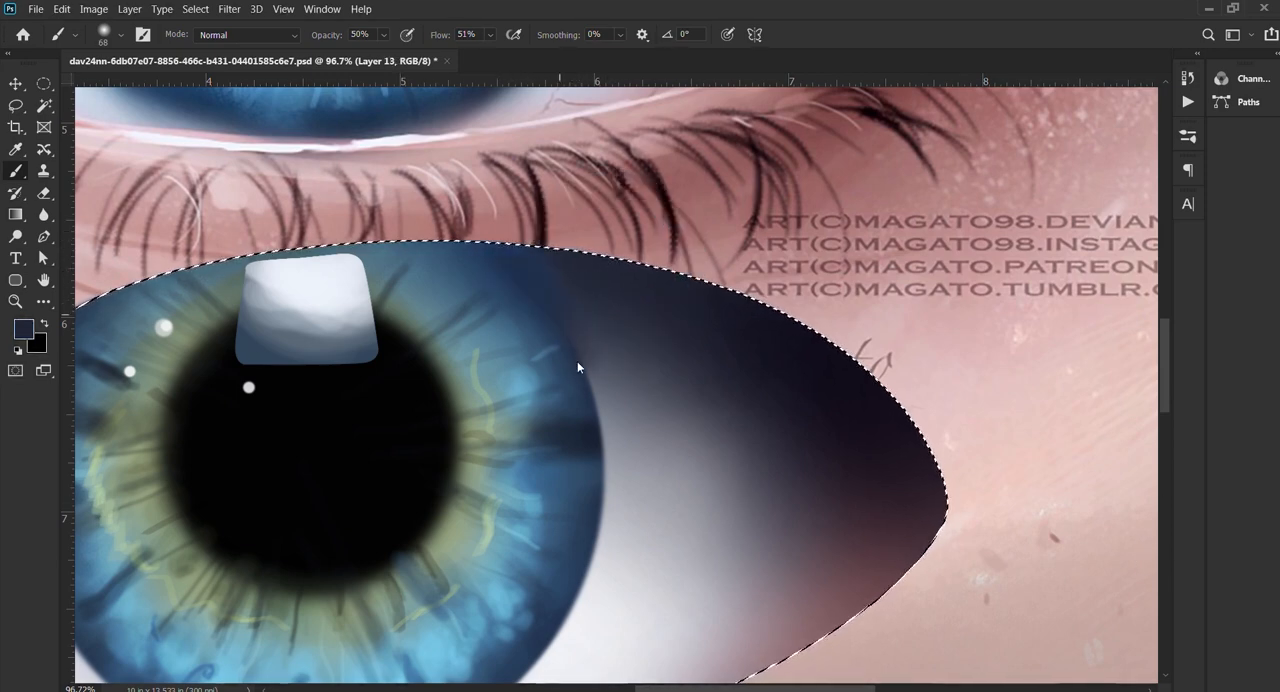
{"action": "left_click", "coordinate": [600, 431], "text": "alt"}
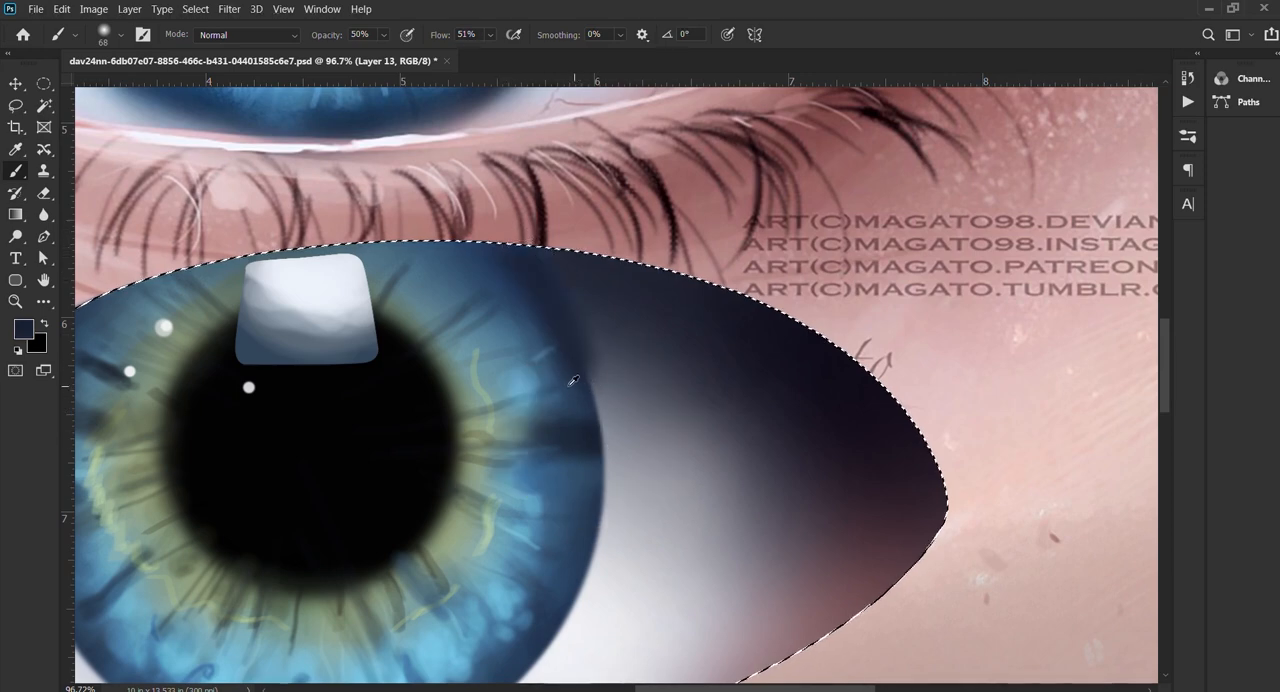
{"action": "scroll", "coordinate": [574, 381], "scroll_direction": "down", "scroll_amount": 2}
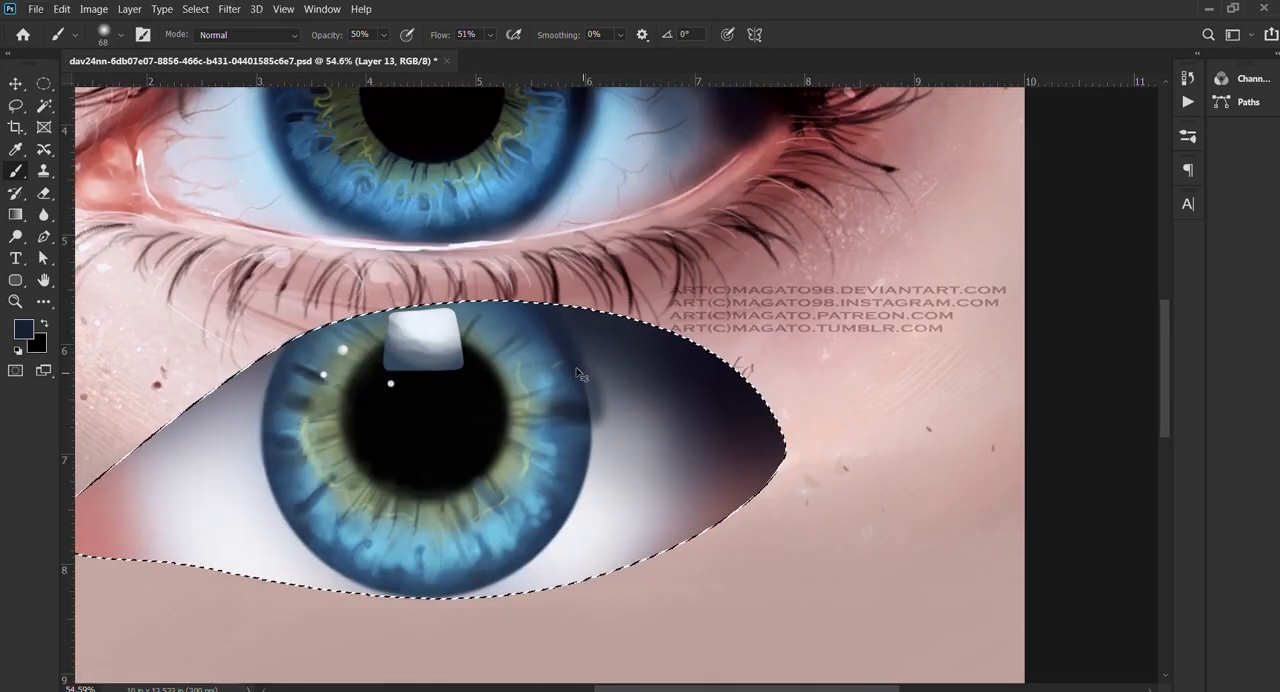
{"action": "scroll", "coordinate": [577, 374], "scroll_direction": "up", "scroll_amount": 2}
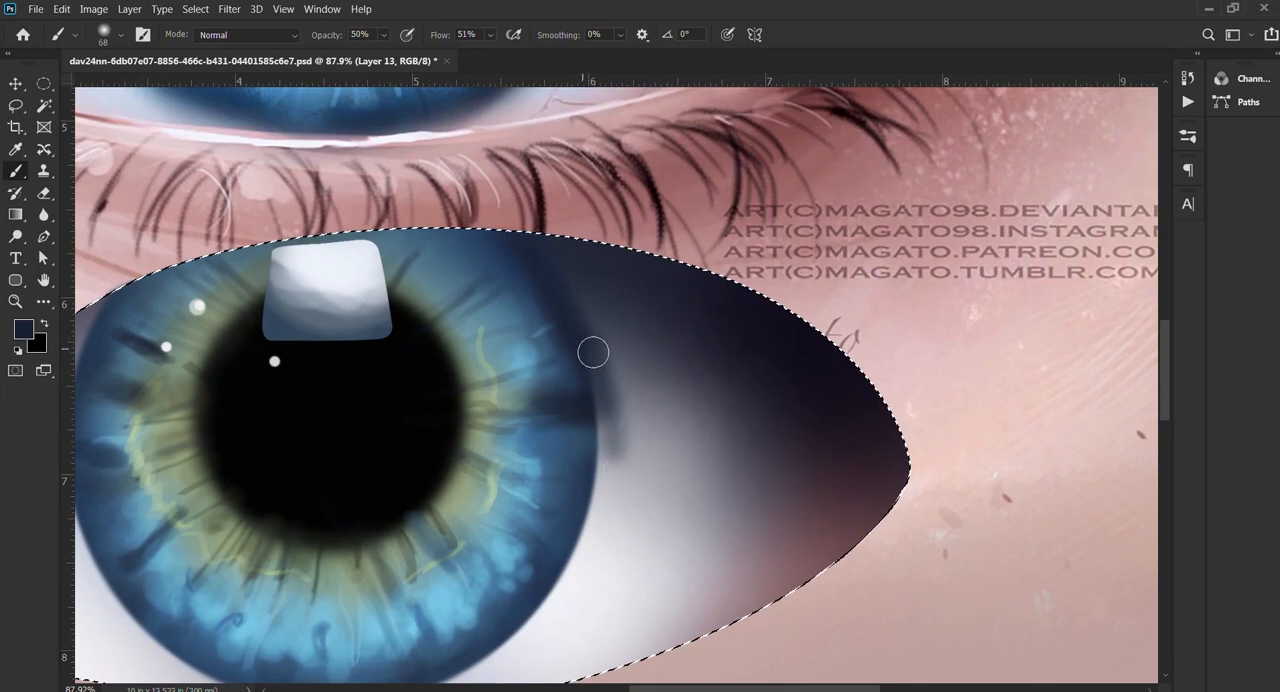
Step: Undo the last edge stroke and brush sampled dark blue down the iris's right edge to its lower rim at 68 px
{"action": "mouse_move", "coordinate": [593, 352]}
{"action": "left_mouse_down"}
{"action": "mouse_move", "coordinate": [614, 443]}
{"action": "mouse_move", "coordinate": [572, 347]}
{"action": "mouse_move", "coordinate": [600, 434]}
{"action": "mouse_move", "coordinate": [591, 347]}
{"action": "mouse_move", "coordinate": [561, 342]}
{"action": "mouse_move", "coordinate": [574, 343]}
{"action": "mouse_move", "coordinate": [595, 410]}
{"action": "mouse_move", "coordinate": [593, 537]}
{"action": "mouse_move", "coordinate": [601, 386]}
{"action": "mouse_move", "coordinate": [585, 346]}
{"action": "mouse_move", "coordinate": [602, 506]}
{"action": "mouse_move", "coordinate": [589, 526]}
{"action": "mouse_move", "coordinate": [571, 350]}
{"action": "mouse_move", "coordinate": [582, 362]}
{"action": "mouse_move", "coordinate": [583, 560]}
{"action": "mouse_move", "coordinate": [710, 307]}
{"action": "mouse_move", "coordinate": [686, 357]}
{"action": "left_mouse_up"}
{"action": "key", "text": "ctrl+z"}
{"action": "mouse_move", "coordinate": [738, 272]}
{"action": "left_mouse_down"}
{"action": "mouse_move", "coordinate": [672, 379]}
{"action": "mouse_move", "coordinate": [639, 390]}
{"action": "mouse_move", "coordinate": [718, 290]}
{"action": "mouse_move", "coordinate": [674, 390]}
{"action": "mouse_move", "coordinate": [701, 354]}
{"action": "mouse_move", "coordinate": [737, 257]}
{"action": "mouse_move", "coordinate": [666, 401]}
{"action": "left_mouse_up"}
{"action": "left_click", "coordinate": [686, 335], "text": "alt"}
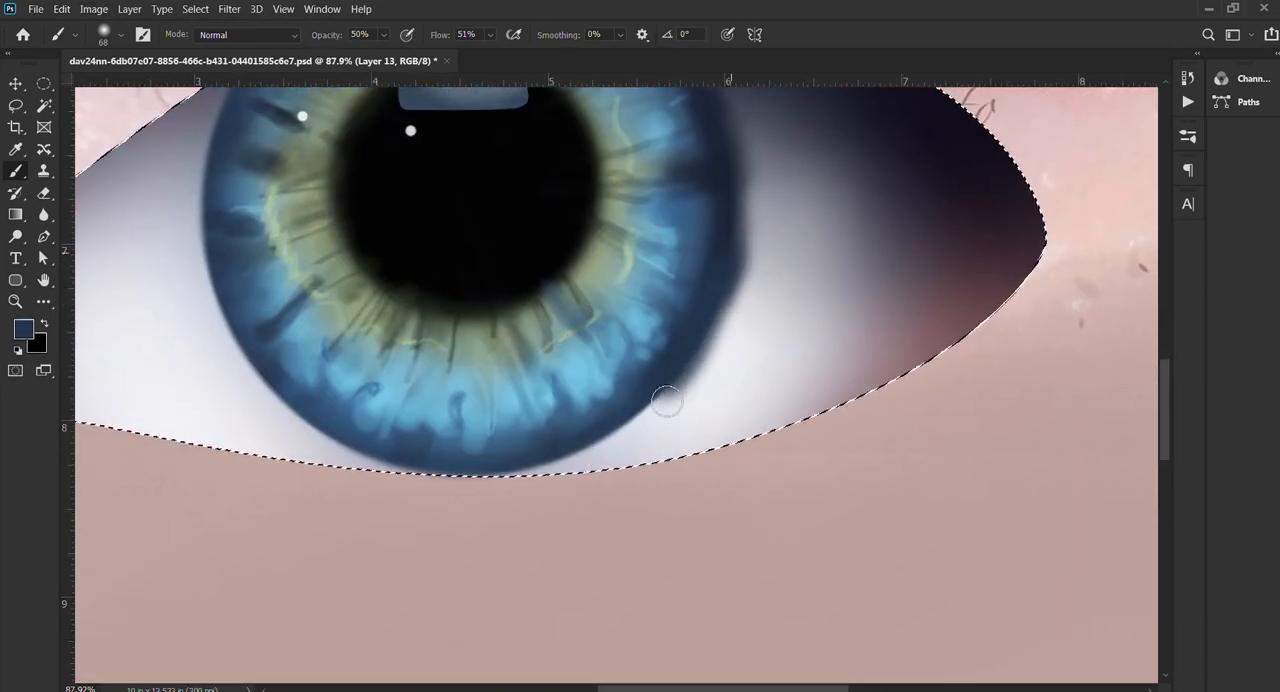
{"action": "mouse_move", "coordinate": [694, 332]}
{"action": "left_mouse_down"}
{"action": "mouse_move", "coordinate": [648, 413]}
{"action": "mouse_move", "coordinate": [695, 353]}
{"action": "mouse_move", "coordinate": [553, 460]}
{"action": "mouse_move", "coordinate": [616, 435]}
{"action": "mouse_move", "coordinate": [661, 364]}
{"action": "mouse_move", "coordinate": [665, 383]}
{"action": "mouse_move", "coordinate": [490, 496]}
{"action": "mouse_move", "coordinate": [635, 423]}
{"action": "mouse_move", "coordinate": [680, 373]}
{"action": "mouse_move", "coordinate": [592, 447]}
{"action": "mouse_move", "coordinate": [538, 471]}
{"action": "mouse_move", "coordinate": [672, 380]}
{"action": "left_mouse_up"}
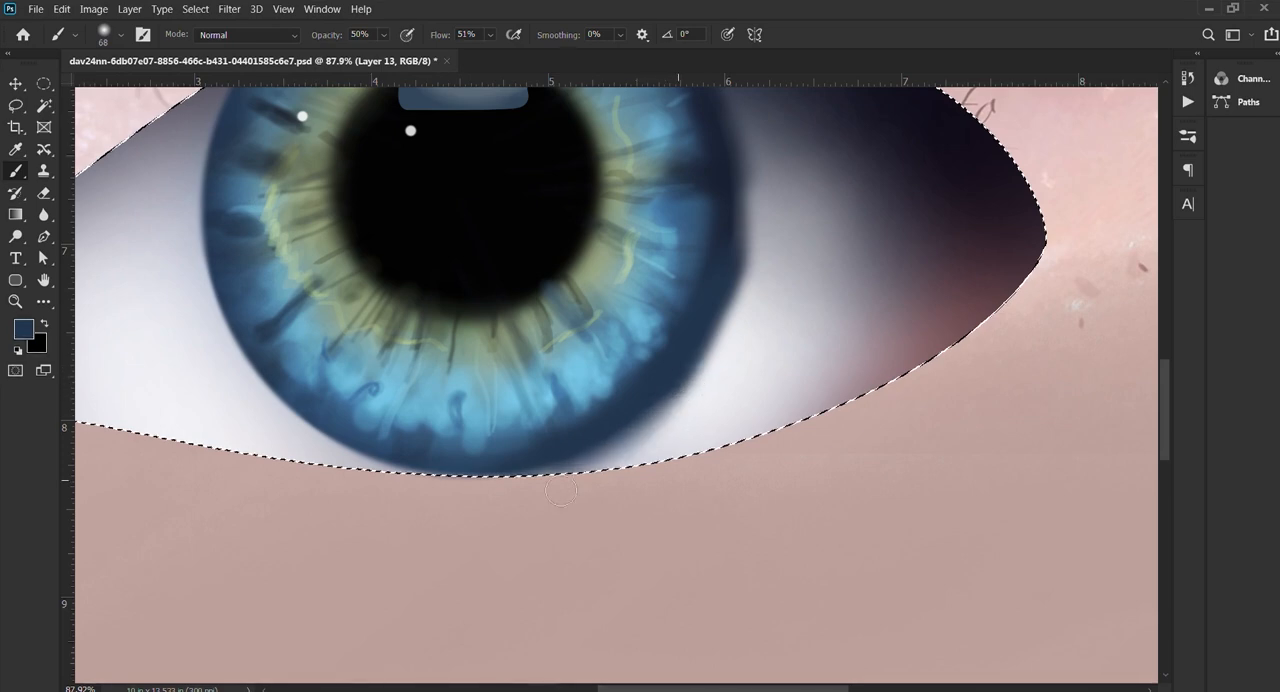
{"action": "scroll", "coordinate": [660, 425], "scroll_direction": "down", "scroll_amount": 3}
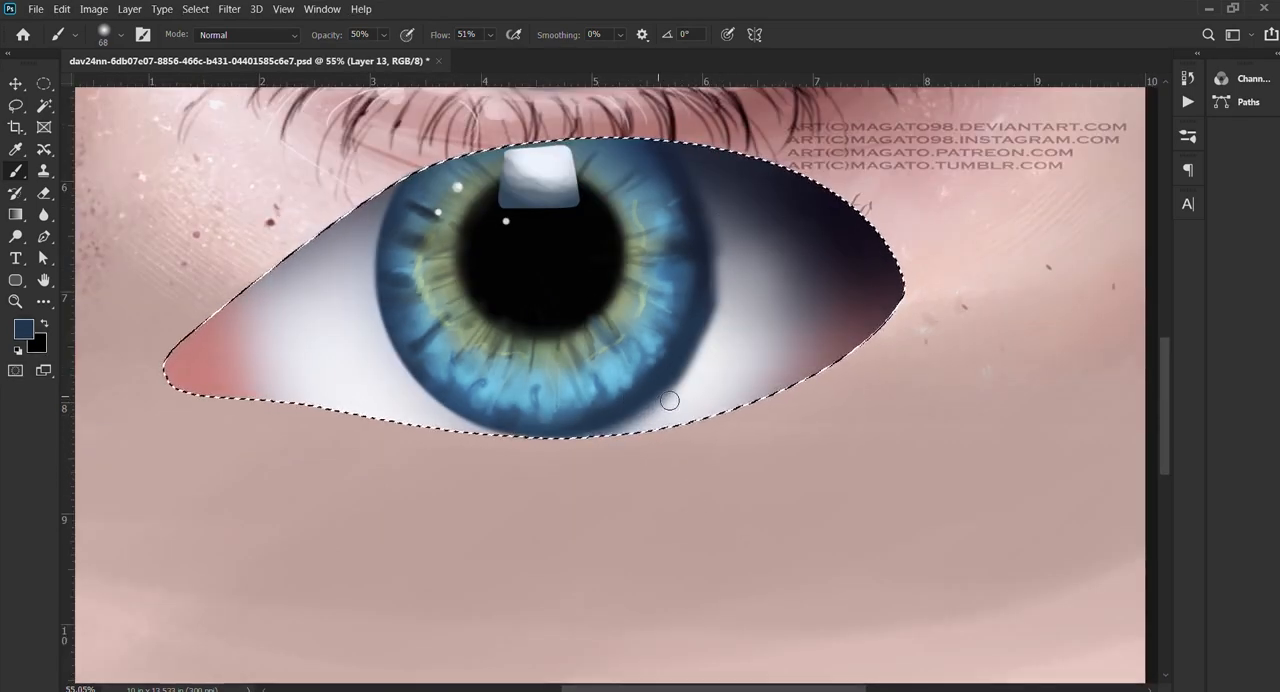
{"action": "scroll", "coordinate": [729, 351], "scroll_direction": "up", "scroll_amount": 1}
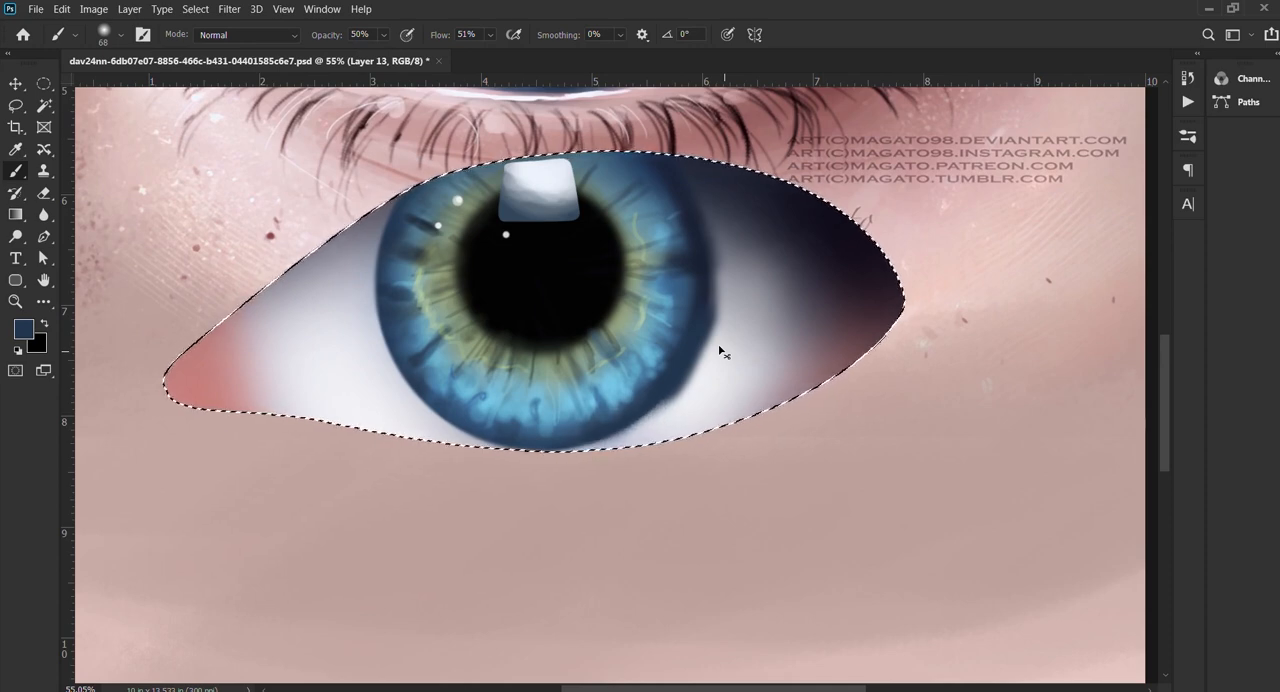
Step: Undo the hand-brushed dark blue strokes along the iris's right and lower-right edge
{"action": "key", "text": "ctrl+z"}
{"action": "key", "text": "ctrl+z"}
{"action": "key", "text": "ctrl+z"}
{"action": "key", "text": "ctrl+z"}
{"action": "key", "text": "ctrl+z"}
{"action": "key", "text": "ctrl+z"}
{"action": "key", "text": "ctrl+z"}
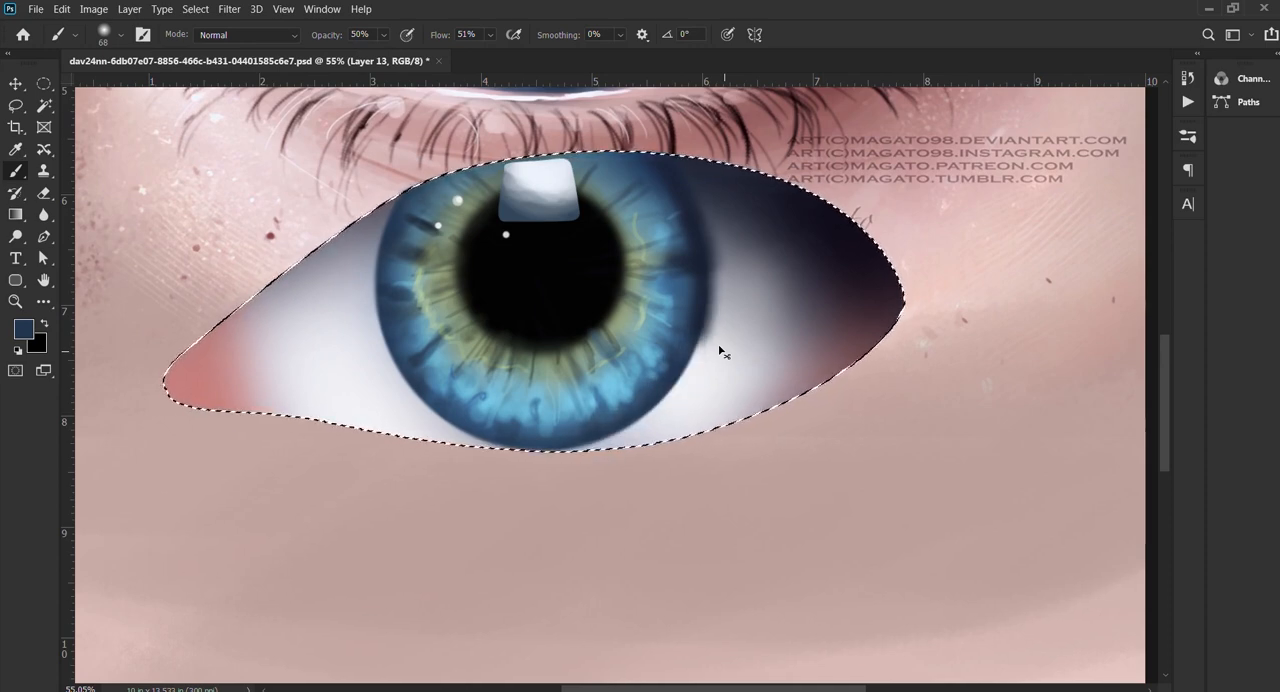
{"action": "key", "text": "ctrl+z"}
{"action": "key", "text": "ctrl+z"}
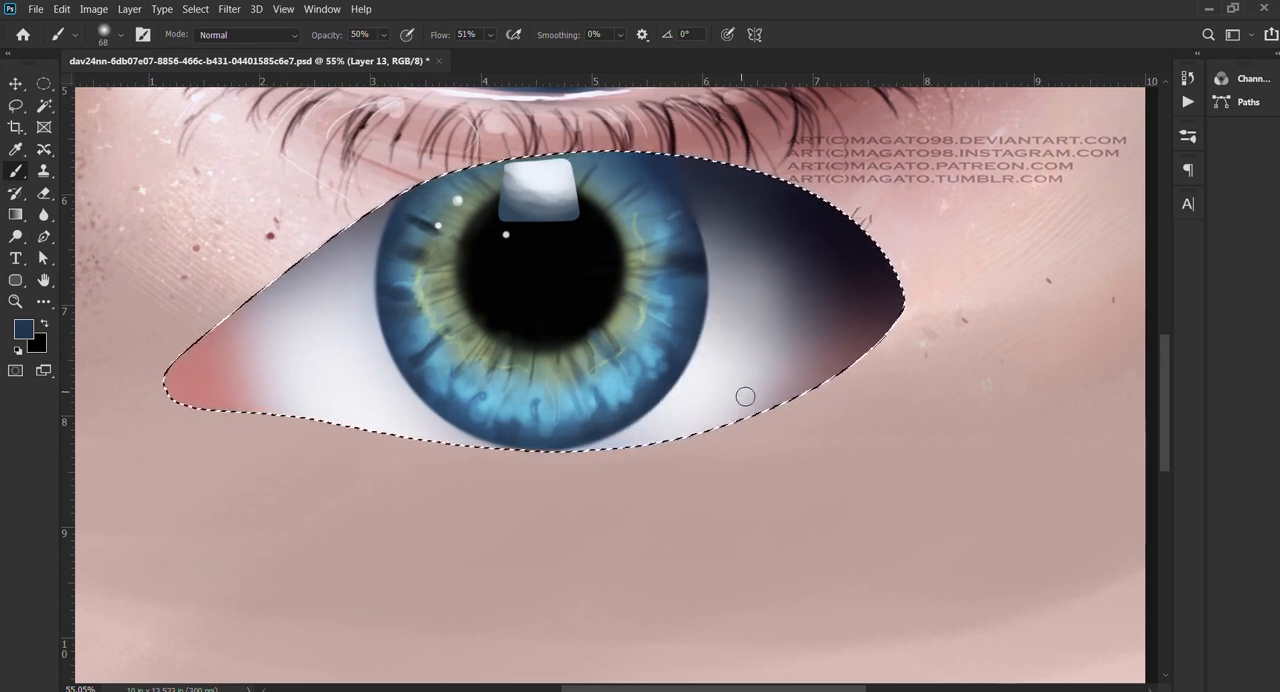
Step: Trace the iris's outer edge with a Pen path from its upper right around the lower rim to its upper left
{"action": "key", "text": "p"}
{"action": "left_click", "coordinate": [651, 153]}
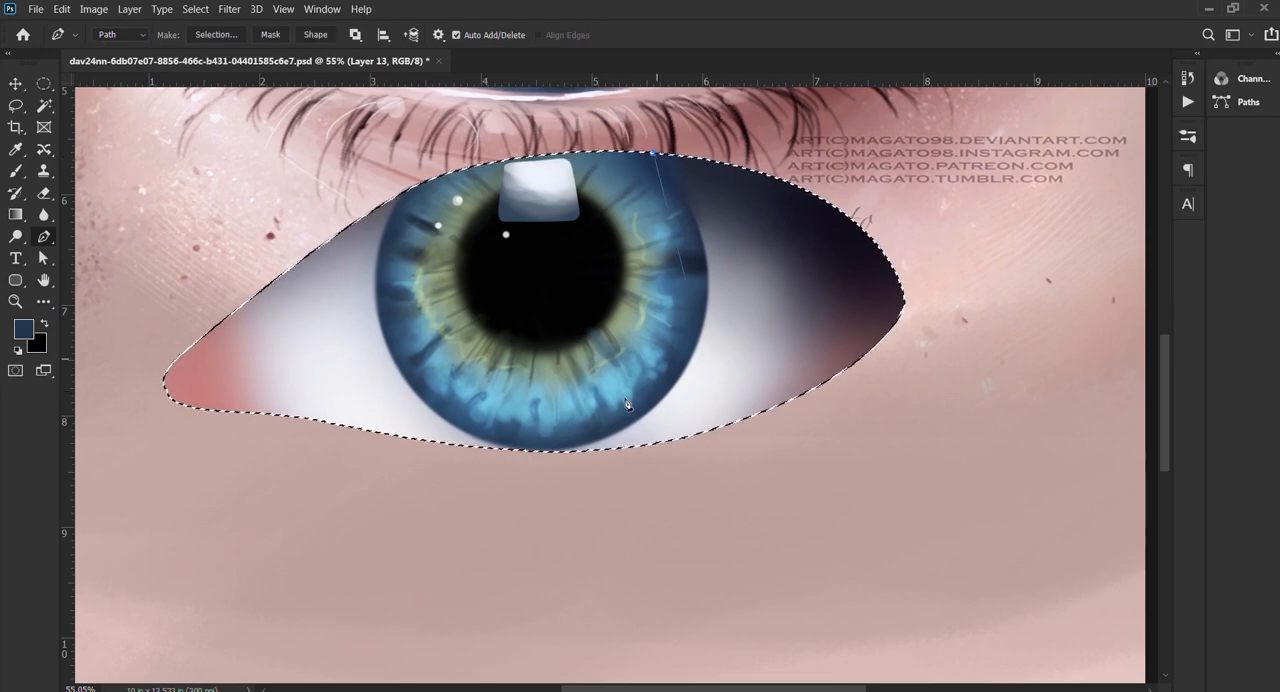
{"action": "left_click_drag", "start_coordinate": [549, 451], "coordinate": [623, 479]}
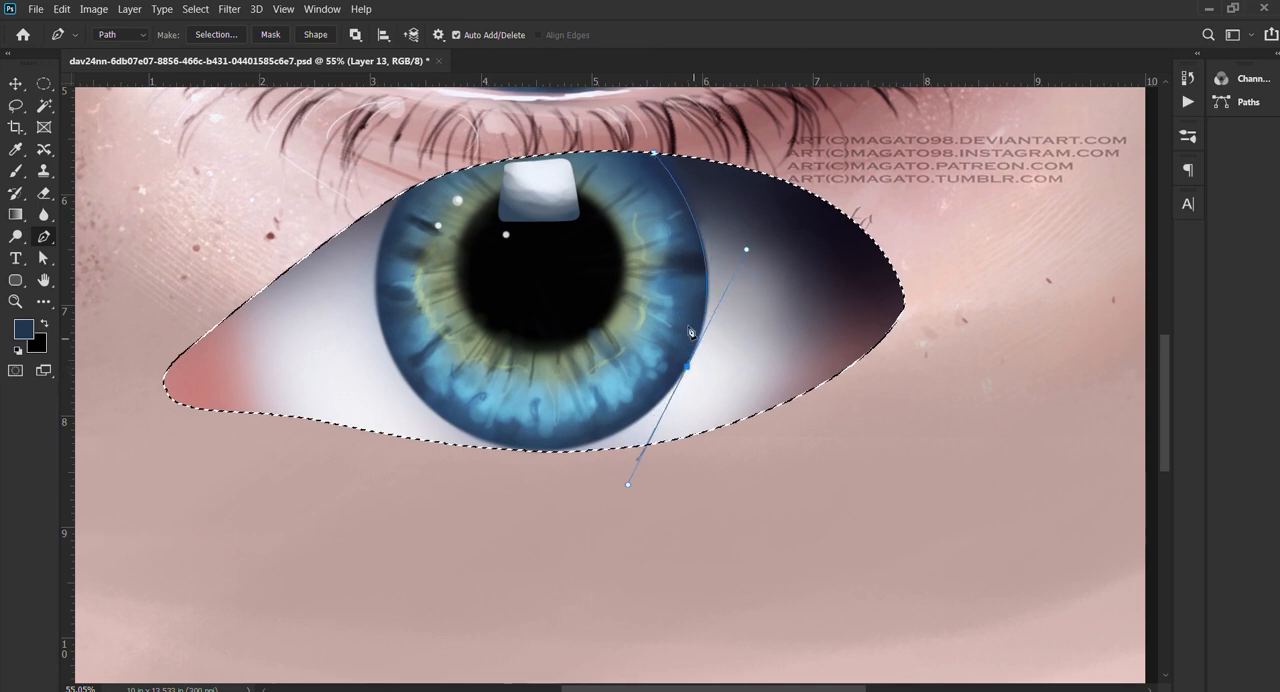
{"action": "key", "text": "ctrl+z"}
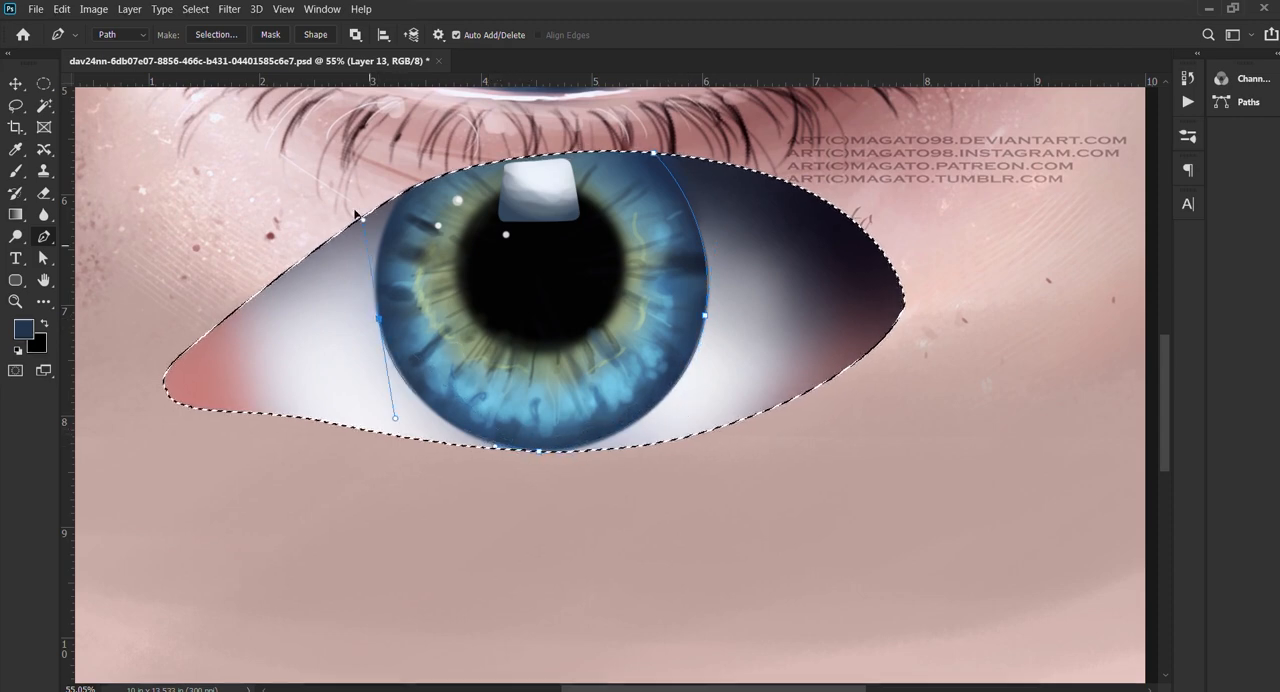
{"action": "left_click_drag", "start_coordinate": [378, 318], "coordinate": [359, 212]}
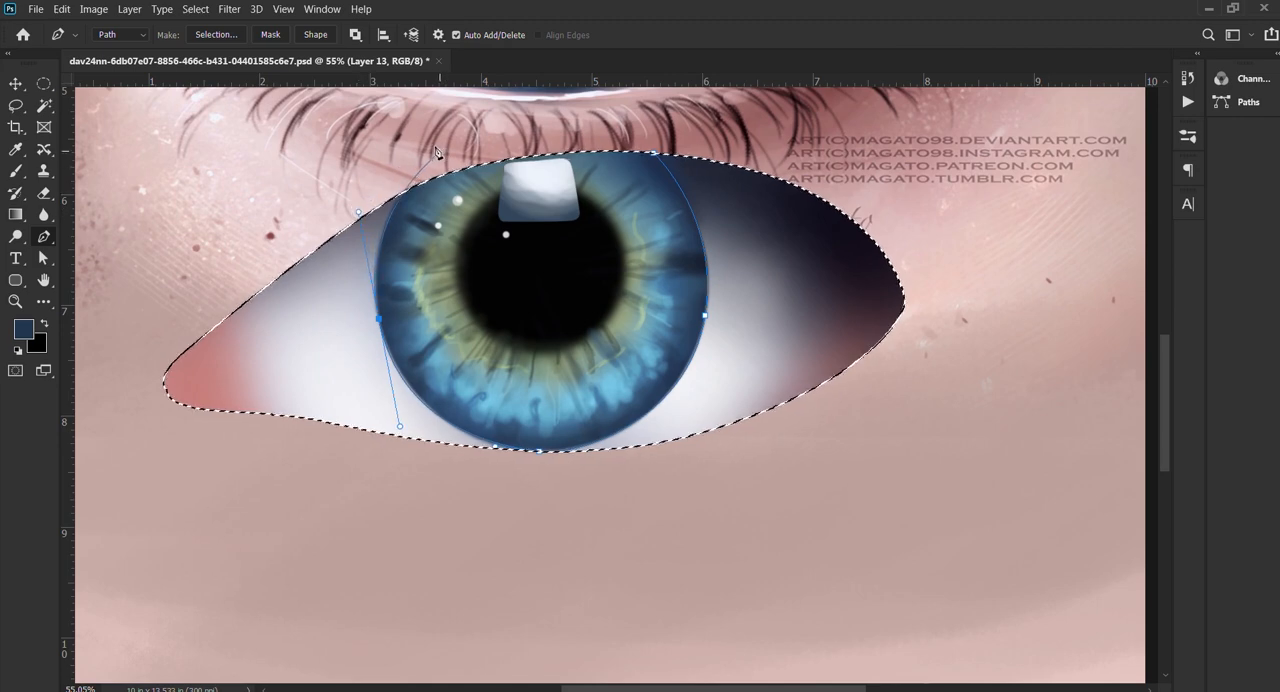
Step: Stroke the iris path repeatedly with the soft 68 px brush in dark blue at 50% opacity
{"action": "key", "text": "b"}
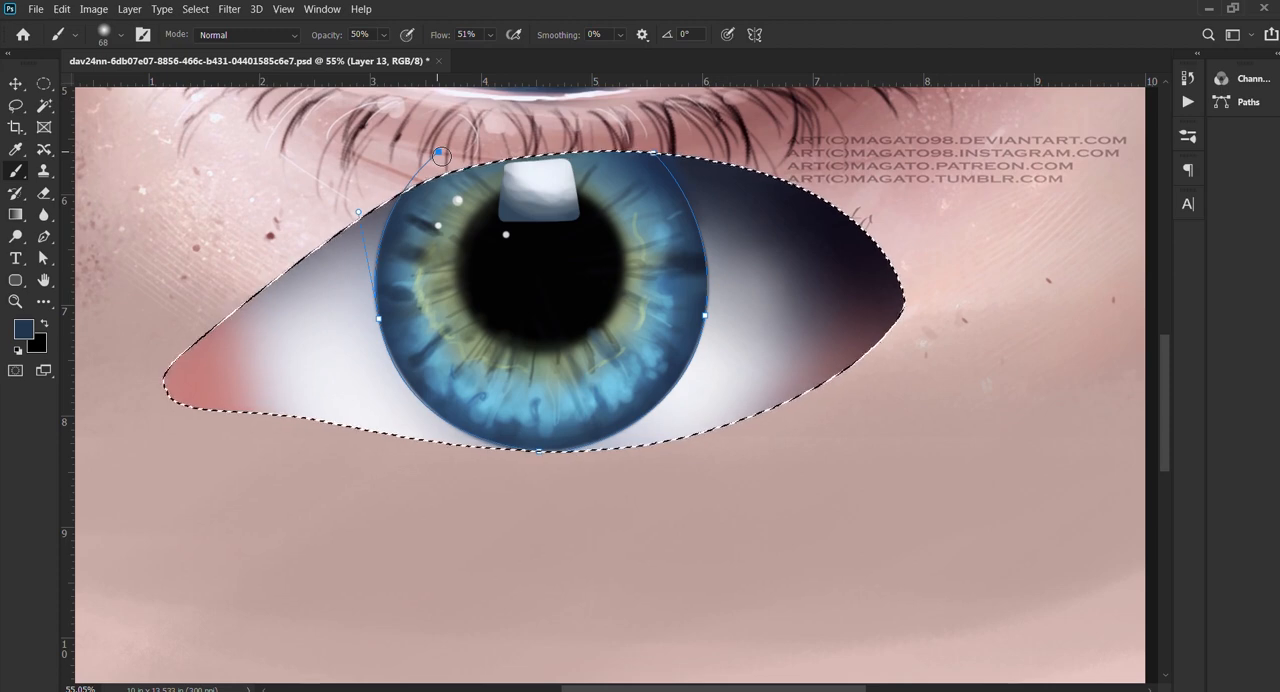
{"action": "key", "text": "Return"}
{"action": "key", "text": "Return"}
{"action": "key", "text": "Return"}
{"action": "key", "text": "Return"}
{"action": "key", "text": "Return"}
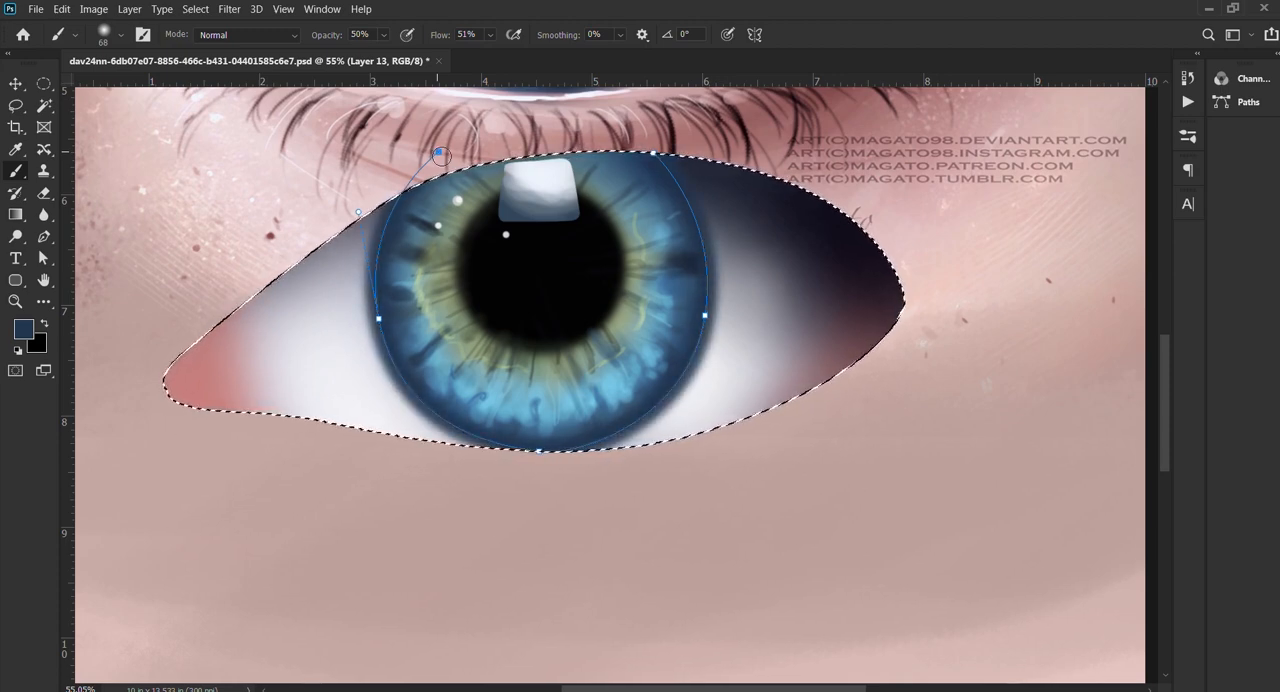
Step: Stroke the iris path again with the brush enlarged to 150 px, and dismiss the path
{"action": "key", "text": "bracketright"}
{"action": "key", "text": "bracketright"}
{"action": "key", "text": "bracketright"}
{"action": "key", "text": "bracketright"}
{"action": "key", "text": "bracketright"}
{"action": "key", "text": "bracketright"}
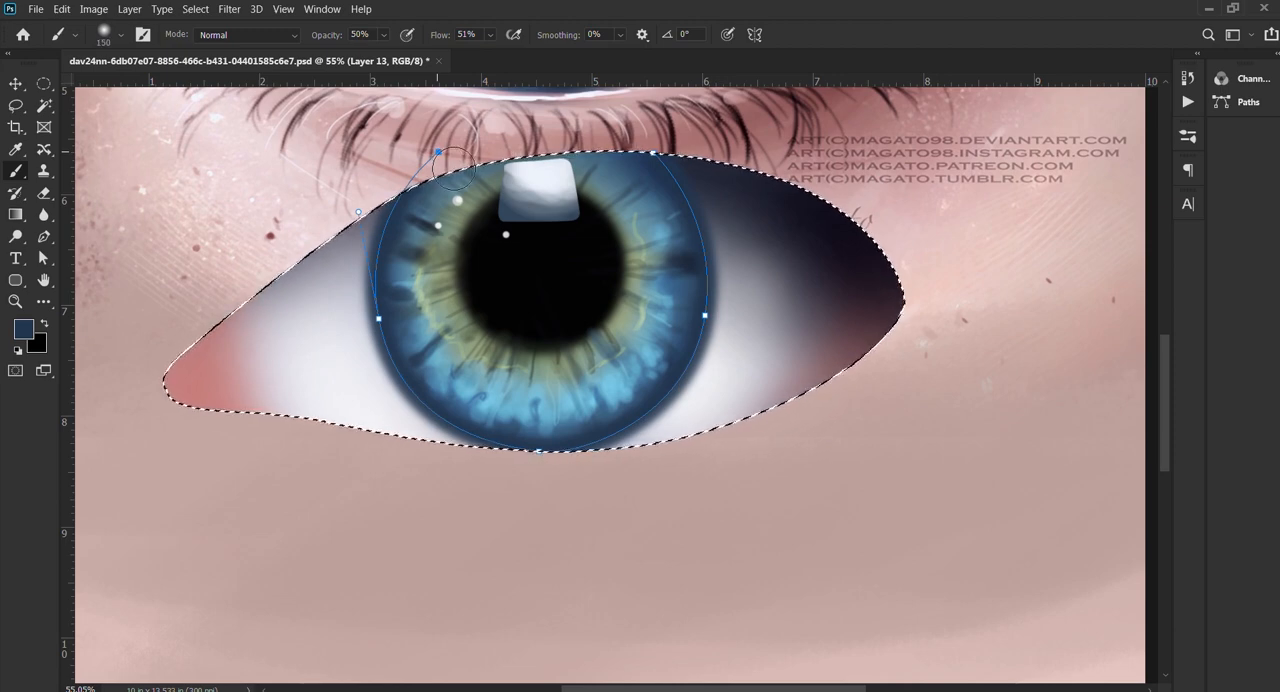
{"action": "key", "text": "Return"}
{"action": "key", "text": "Return"}
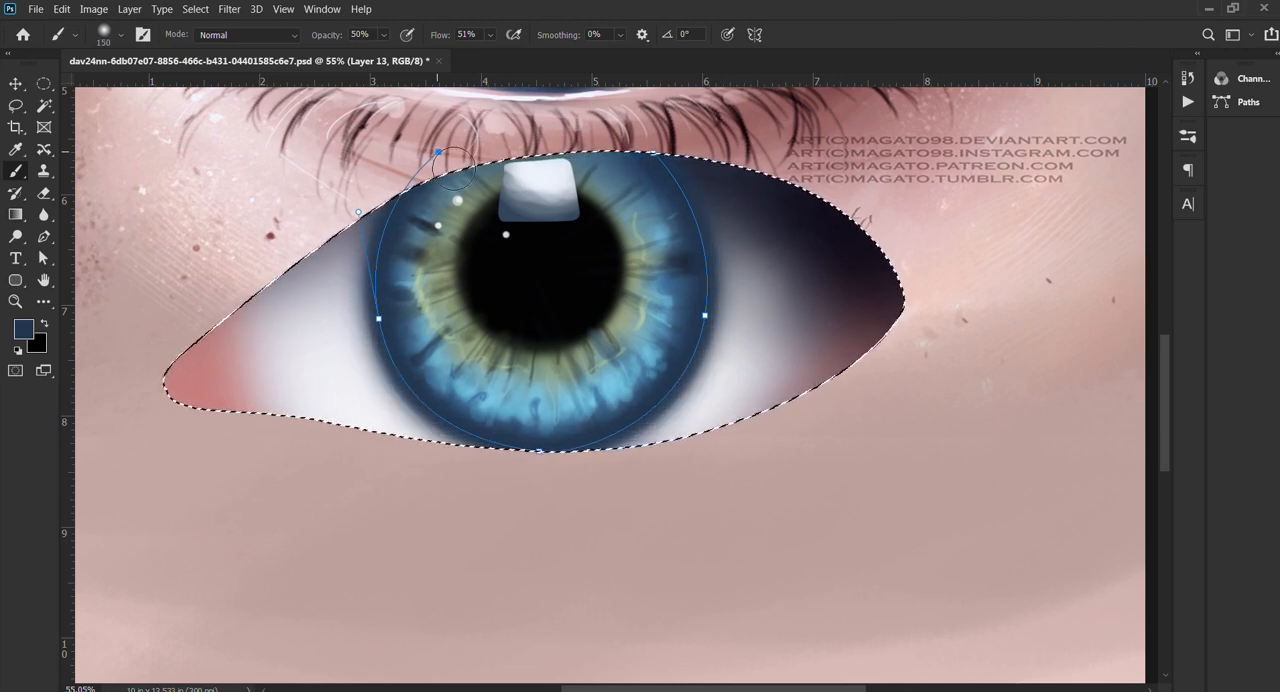
{"action": "key", "text": "p"}
{"action": "key", "text": "Return"}
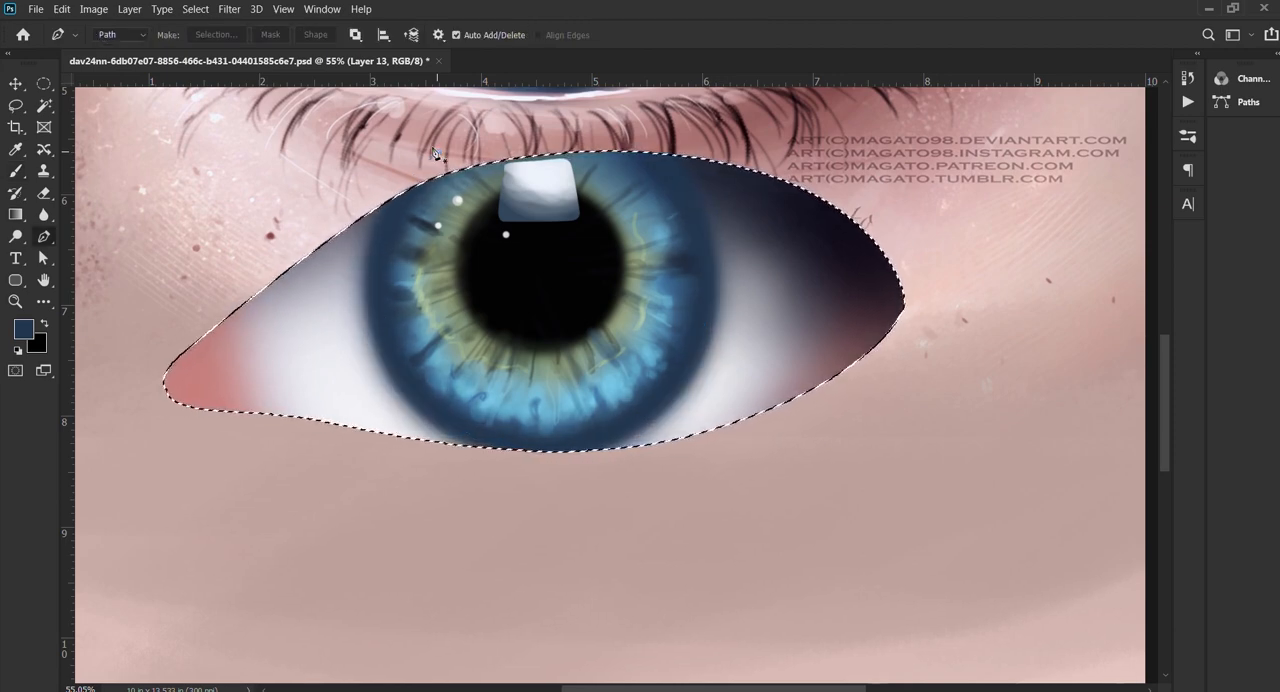
Step: Shift the color of the ring around the iris toward a darker, greener blue
{"action": "scroll", "coordinate": [540, 230], "scroll_direction": "down", "scroll_amount": 3}
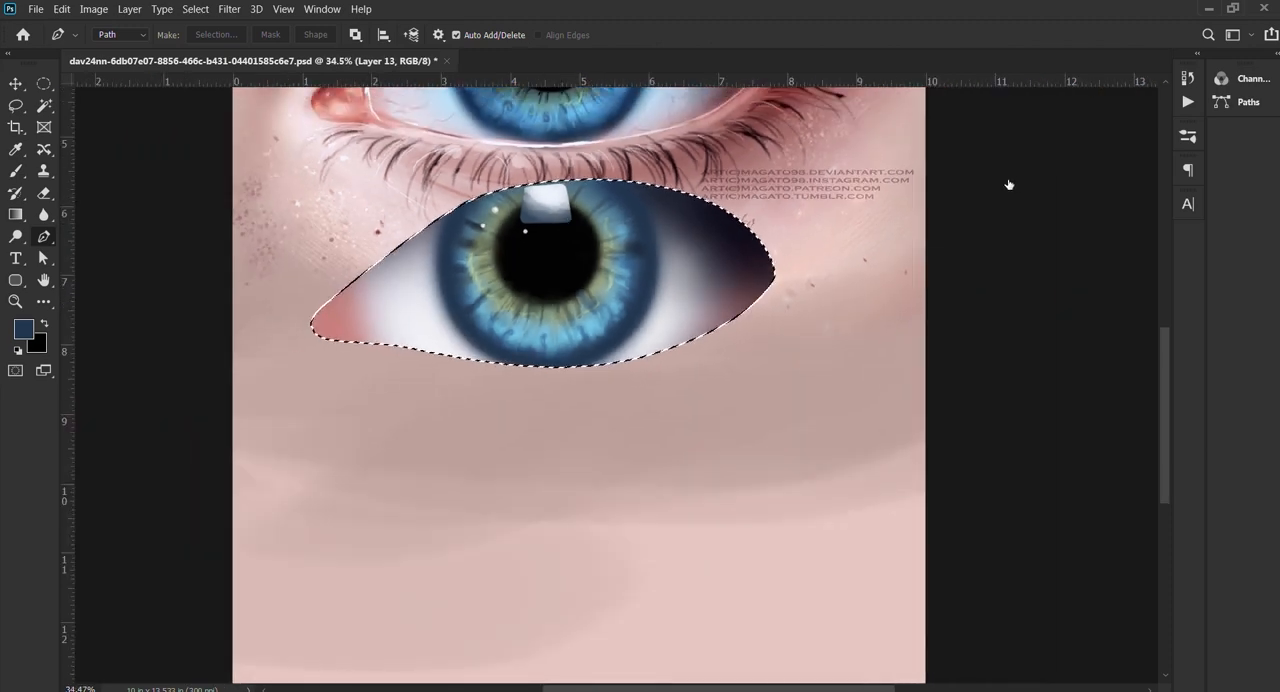
{"action": "left_click_drag", "start_coordinate": [623, 205], "coordinate": [614, 280]}
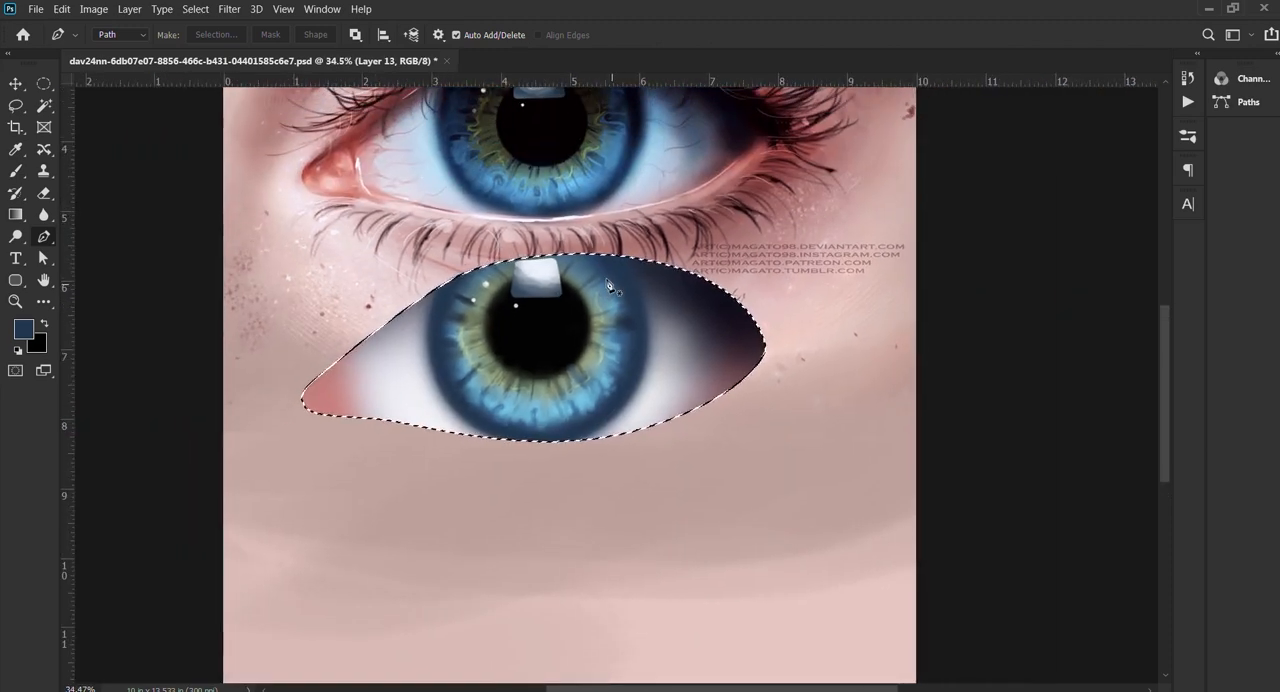
{"action": "key", "text": "i"}
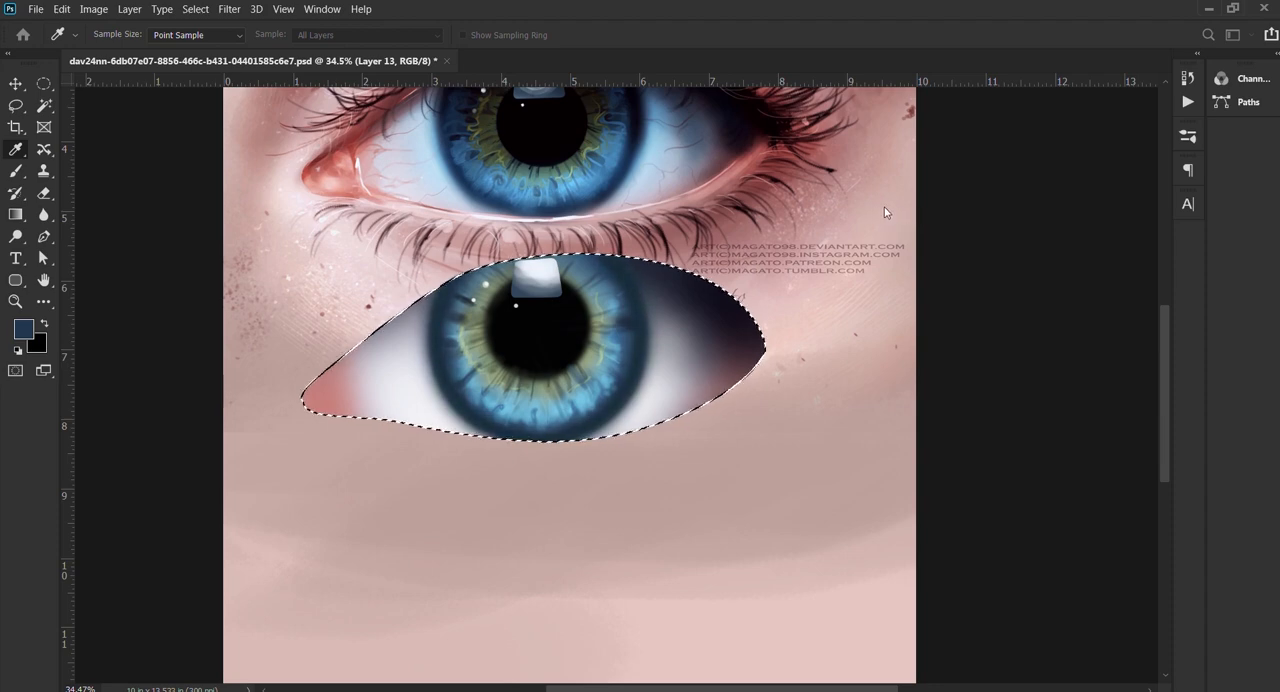
{"action": "key", "text": "p"}
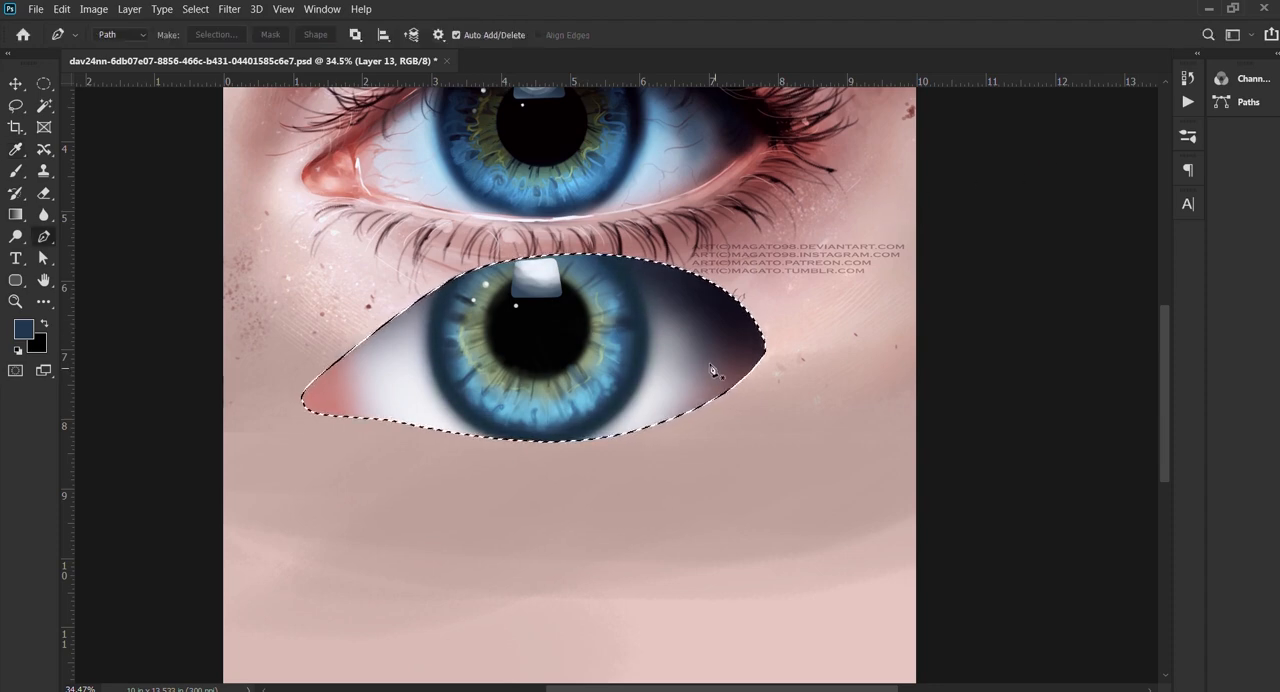
{"action": "scroll", "coordinate": [713, 371], "scroll_direction": "down", "scroll_amount": 3}
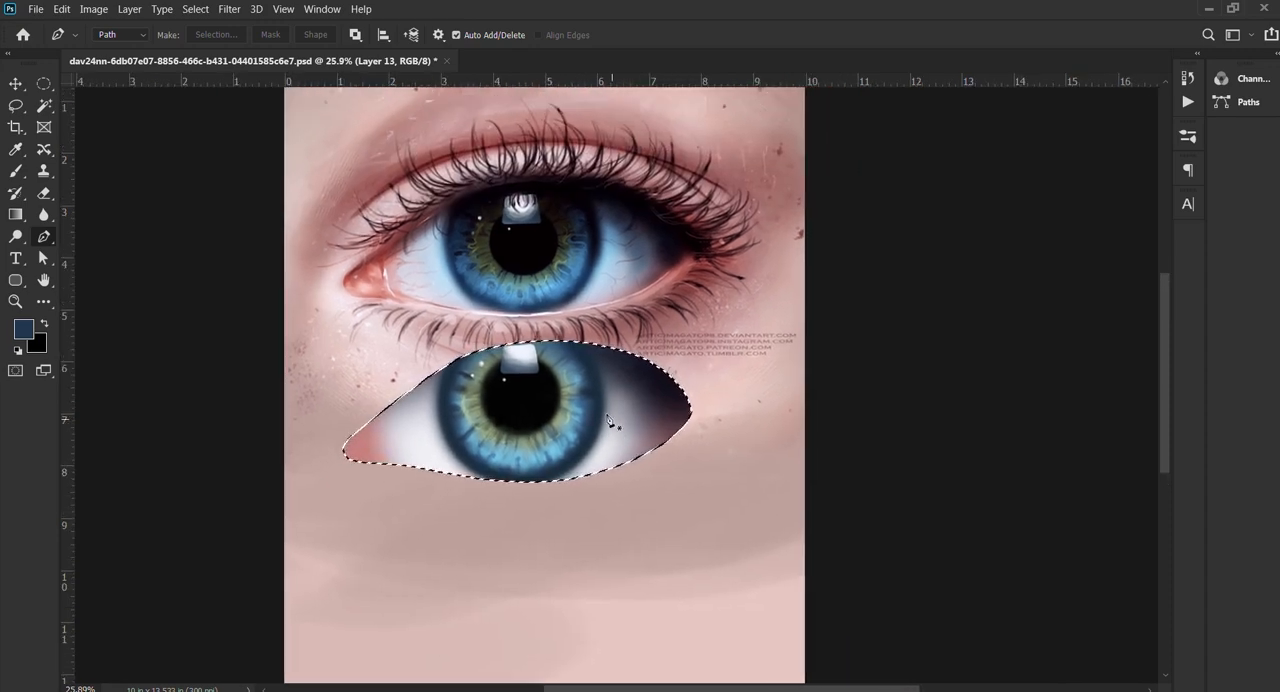
Step: Sample dark red from the inner corner of the reference eye as the brush color
{"action": "key", "text": "b"}
{"action": "scroll", "coordinate": [600, 425], "scroll_direction": "up", "scroll_amount": 3}
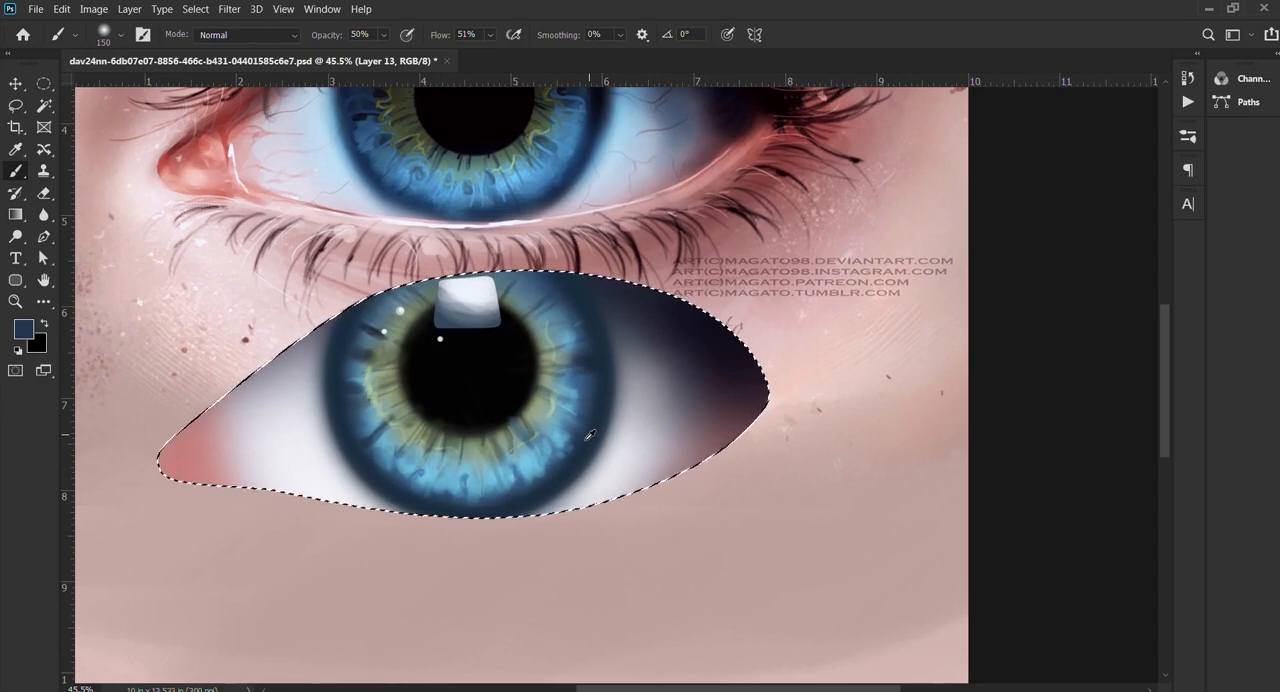
{"action": "left_click_drag", "start_coordinate": [604, 399], "coordinate": [621, 433]}
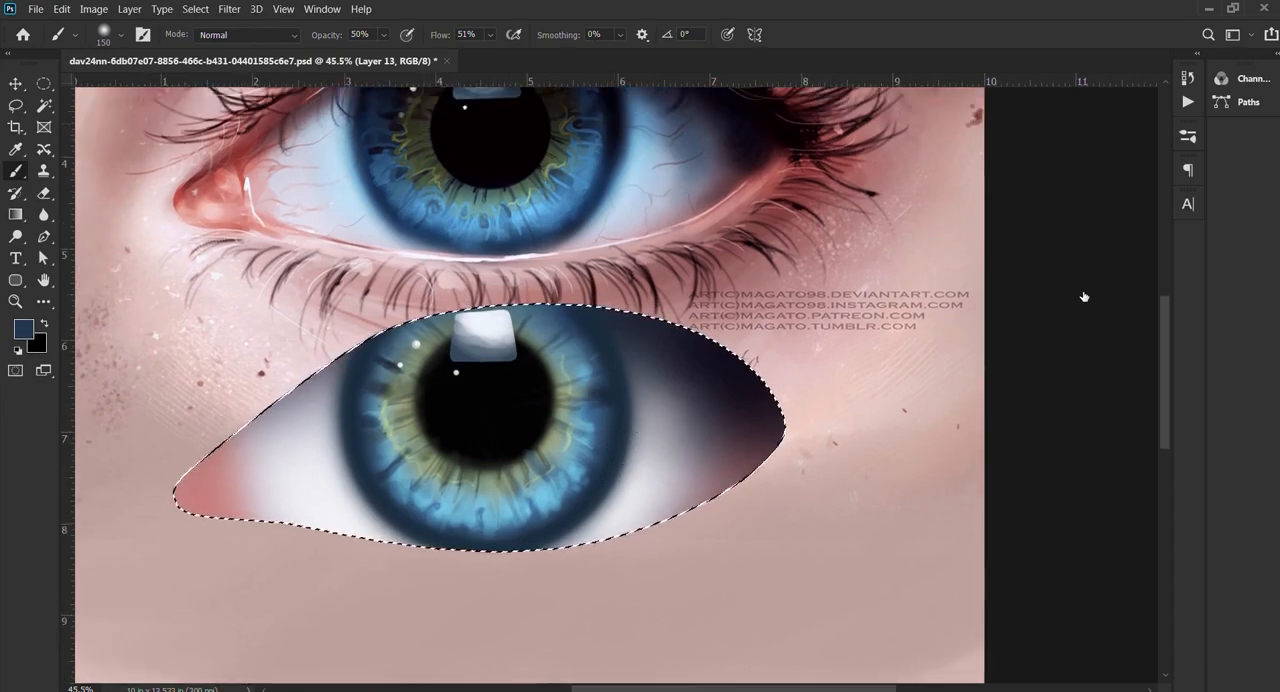
{"action": "scroll", "coordinate": [588, 330], "scroll_direction": "down", "scroll_amount": 2}
{"action": "scroll", "coordinate": [295, 228], "scroll_direction": "up", "scroll_amount": 4}
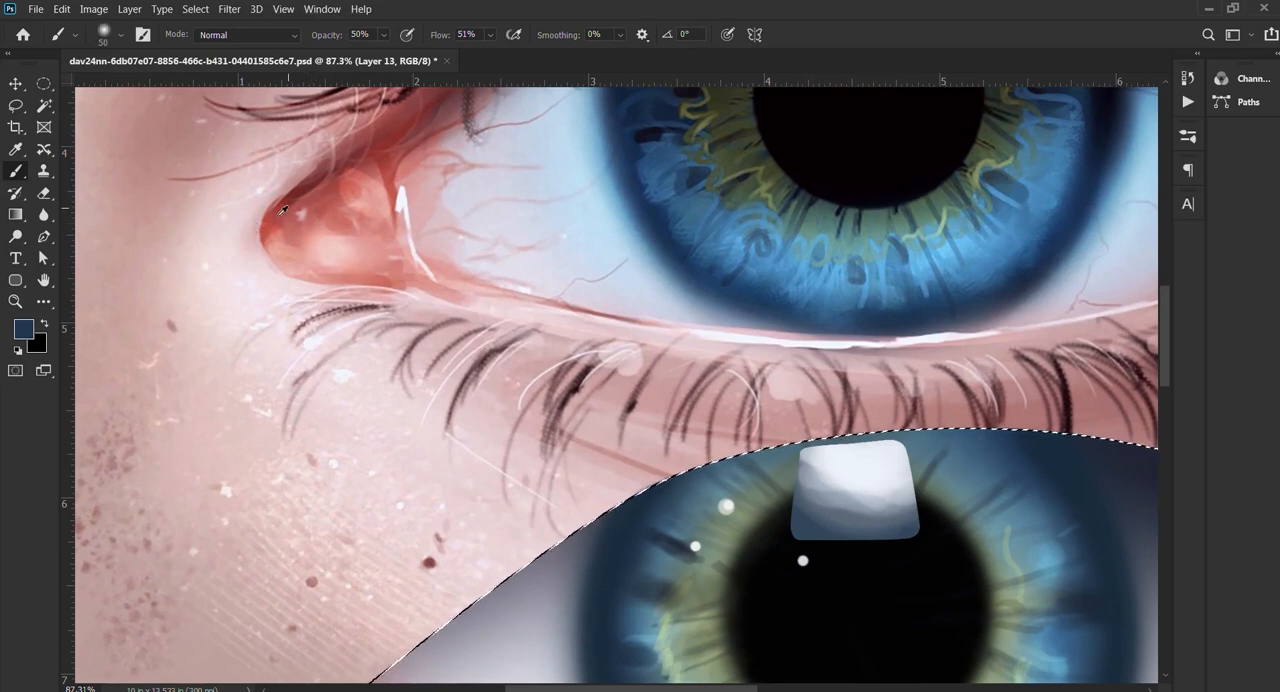
{"action": "left_click", "coordinate": [274, 222], "text": "alt"}
{"action": "scroll", "coordinate": [274, 222], "scroll_direction": "down", "scroll_amount": 2}
{"action": "left_click_drag", "start_coordinate": [400, 513], "coordinate": [474, 473]}
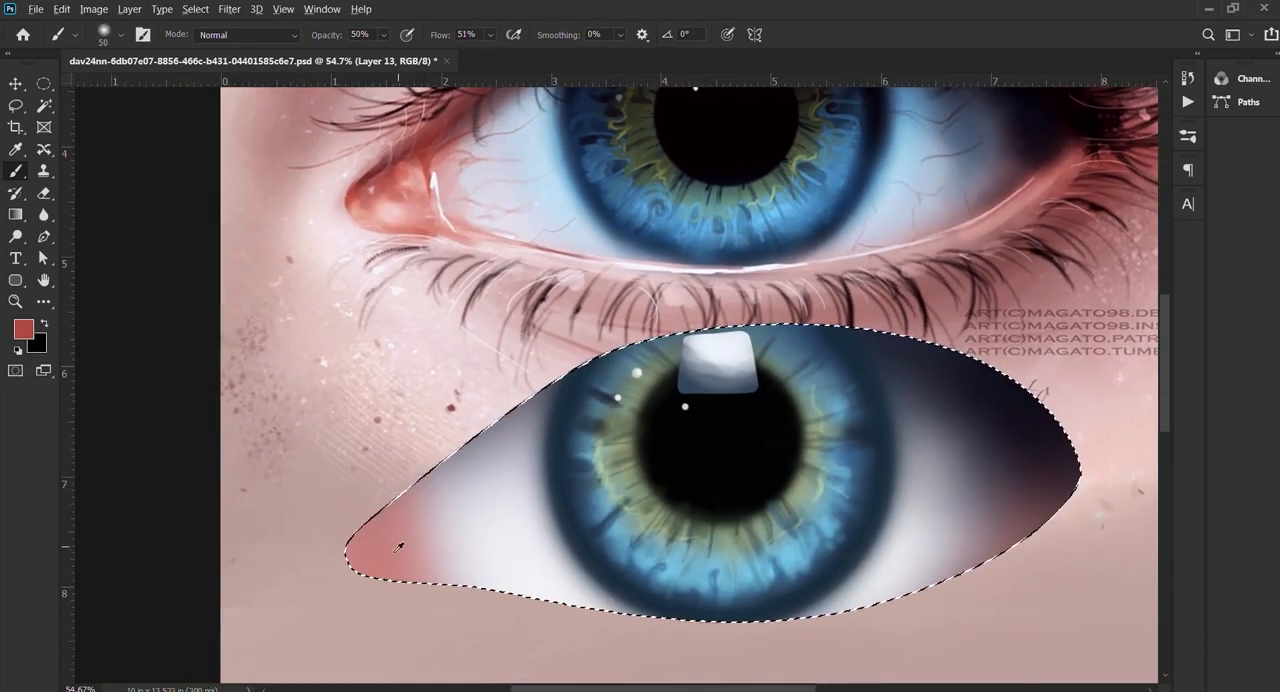
{"action": "left_click_drag", "start_coordinate": [400, 545], "coordinate": [422, 519]}
{"action": "left_click_drag", "start_coordinate": [503, 130], "coordinate": [498, 130]}
{"action": "left_click", "coordinate": [420, 160], "text": "alt"}
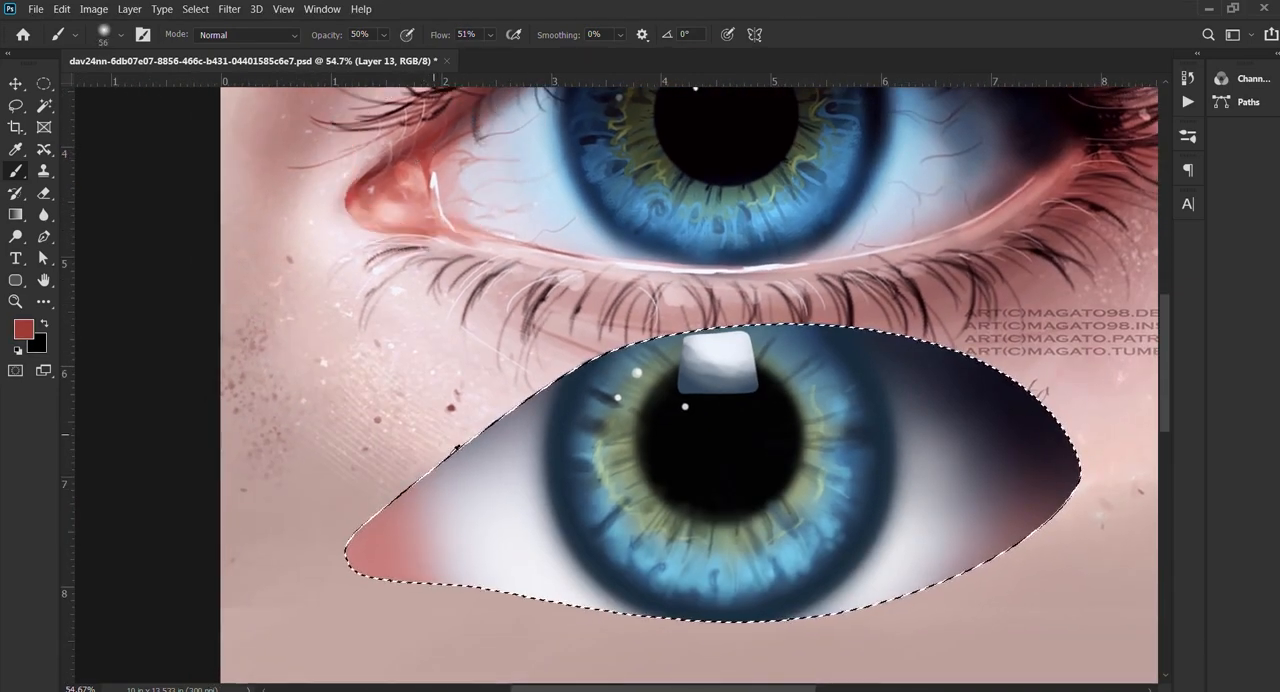
Step: Add a new layer and brush a dark red fold down the painted eye's inner corner at 54 px and 50% opacity
{"action": "scroll", "coordinate": [448, 511], "scroll_direction": "up", "scroll_amount": 5}
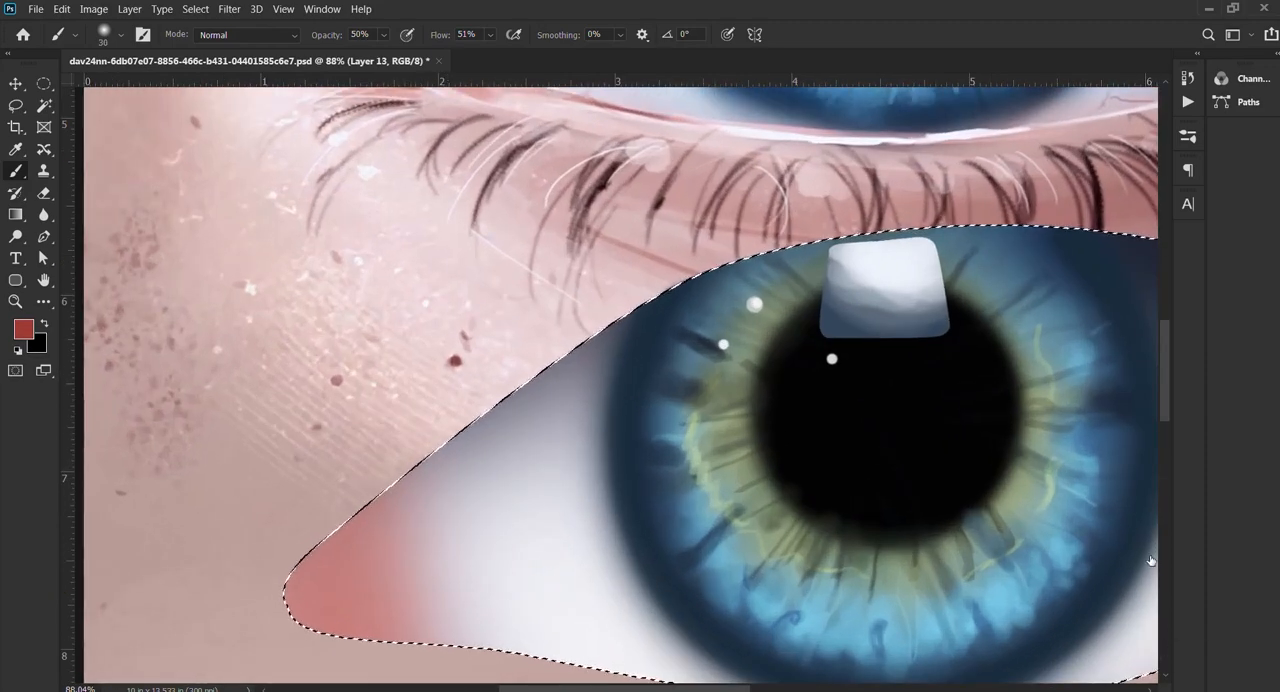
{"action": "key", "text": "ctrl+shift+alt+n"}
{"action": "mouse_move", "coordinate": [414, 534]}
{"action": "left_mouse_down"}
{"action": "mouse_move", "coordinate": [501, 389]}
{"action": "mouse_move", "coordinate": [461, 387]}
{"action": "mouse_move", "coordinate": [473, 433]}
{"action": "left_mouse_up"}
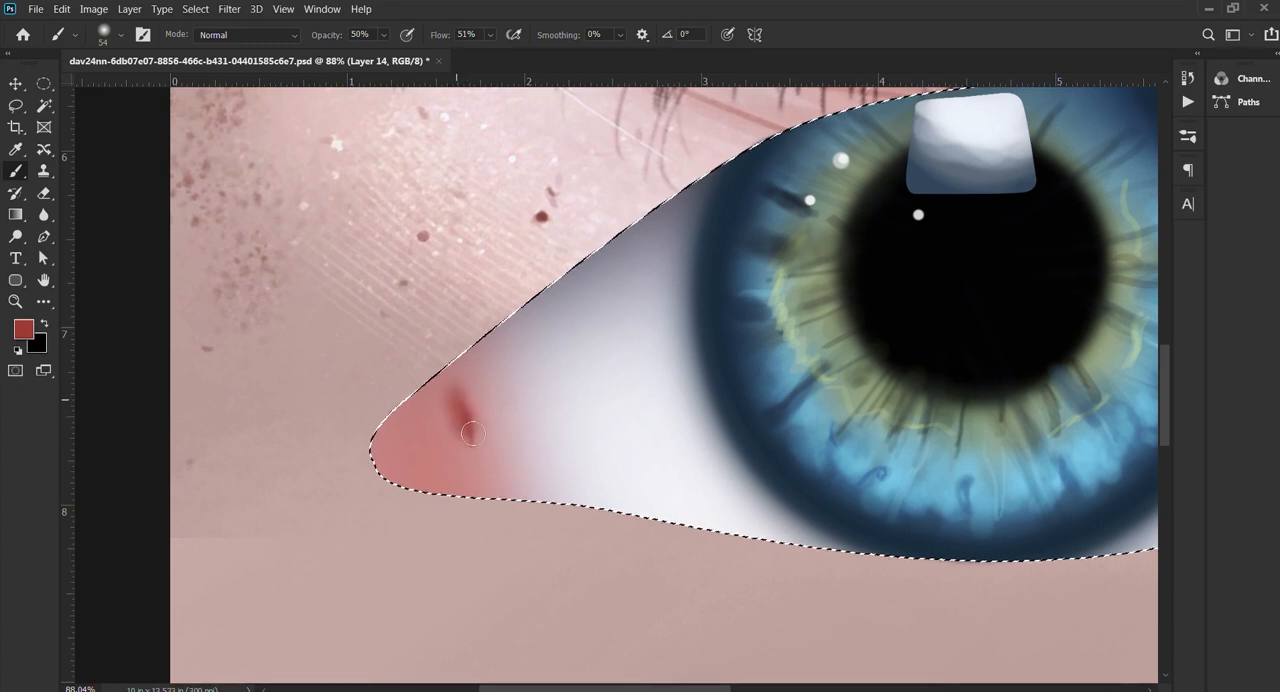
{"action": "left_click_drag", "start_coordinate": [480, 478], "coordinate": [476, 458]}
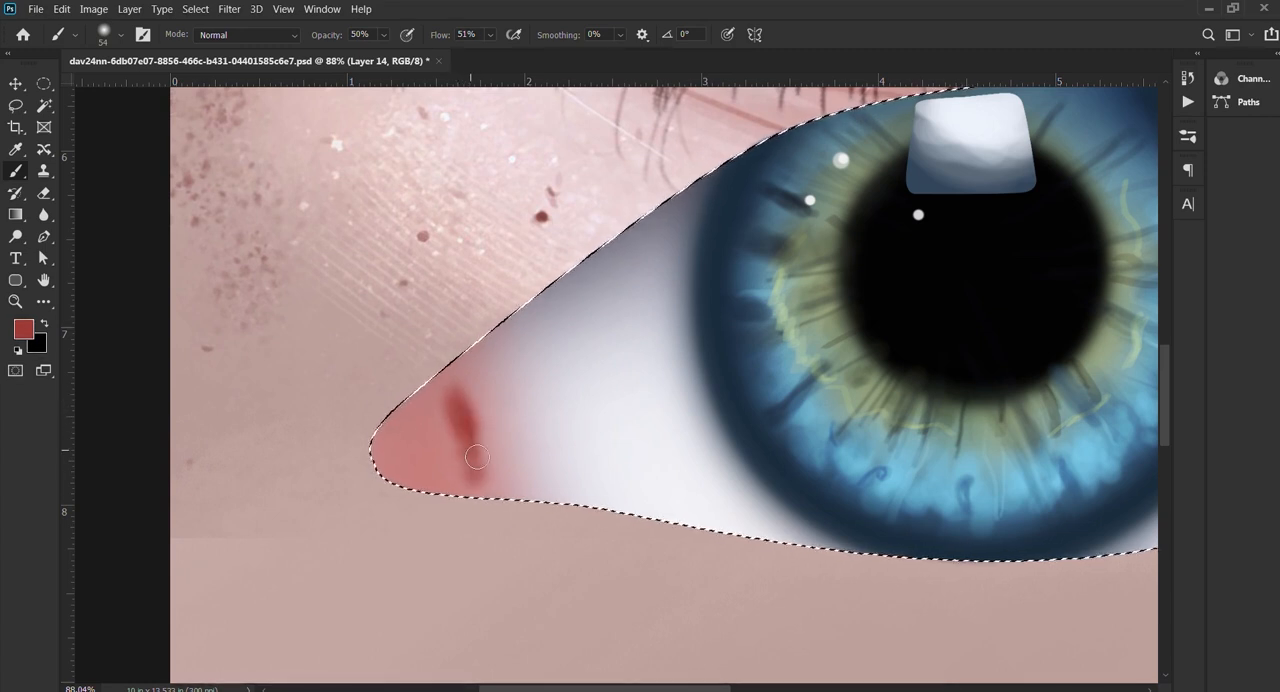
Step: Extend the red fold toward the lower lid edge with a 50 px brush, lowering the opacity to 23% and 10%
{"action": "key", "text": "2"}
{"action": "key", "text": "3"}
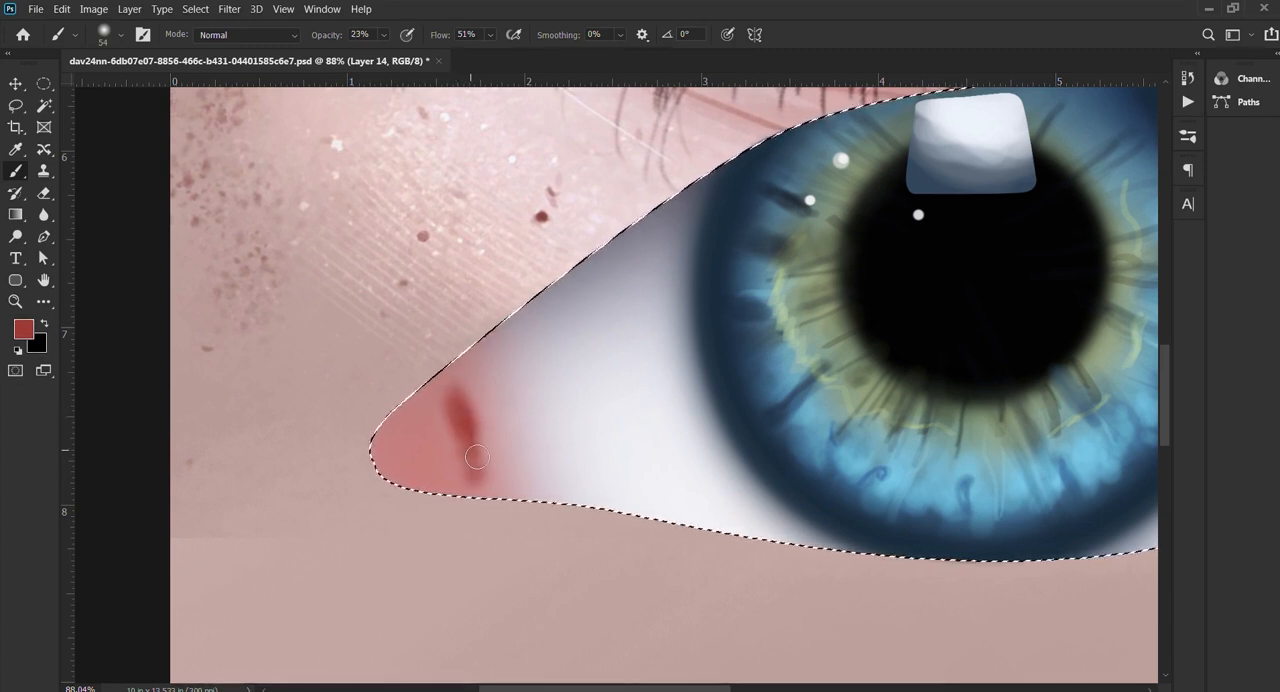
{"action": "key", "text": "bracketleft"}
{"action": "key", "text": "bracketleft"}
{"action": "key", "text": "bracketleft"}
{"action": "key", "text": "bracketleft"}
{"action": "key", "text": "bracketleft"}
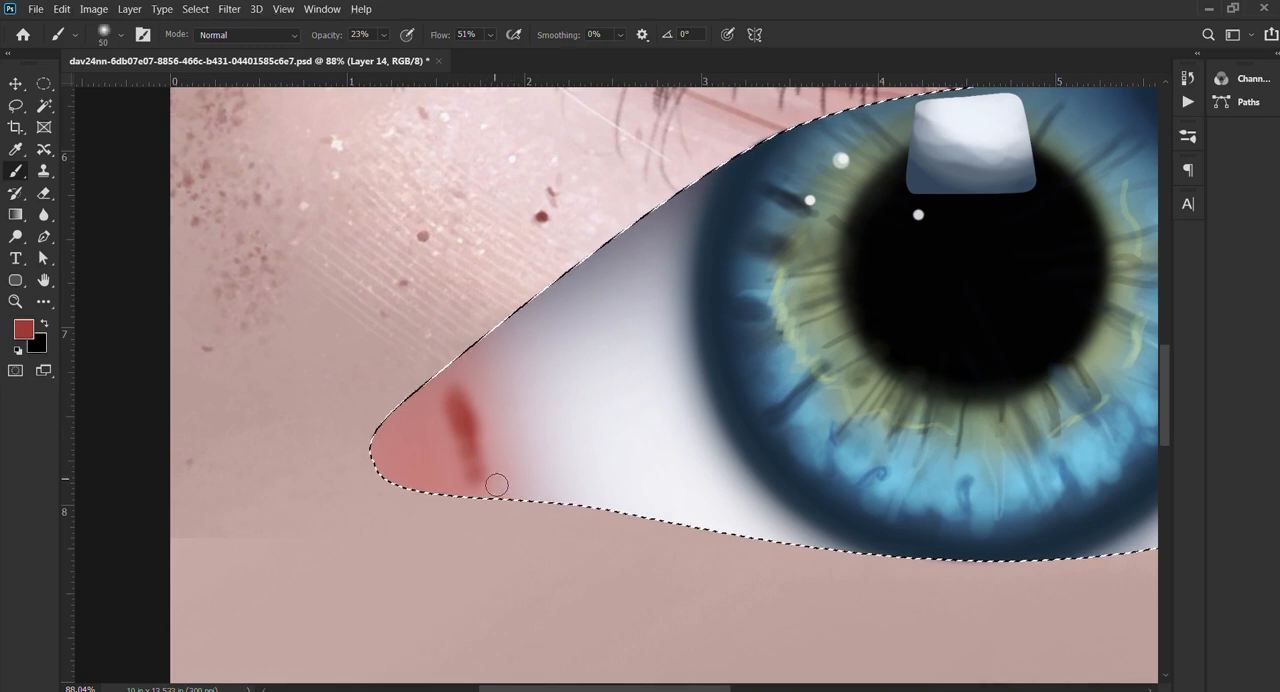
{"action": "key", "text": "1"}
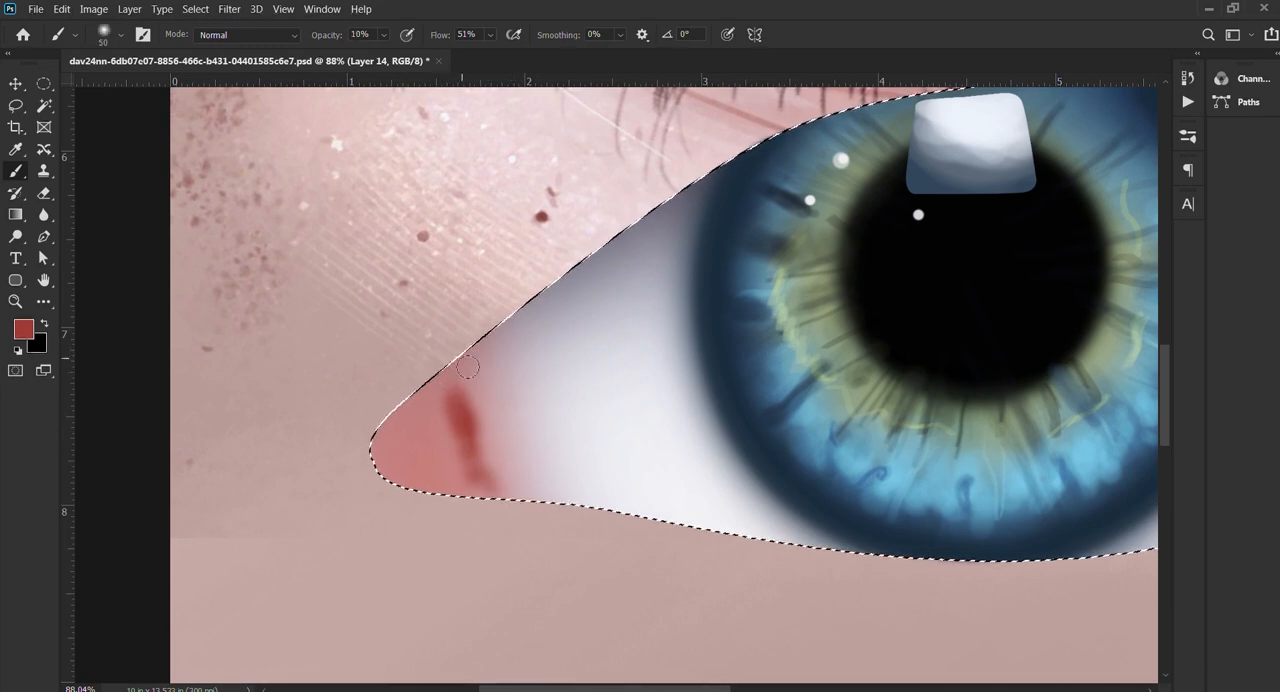
{"action": "left_click_drag", "start_coordinate": [480, 483], "coordinate": [487, 487]}
Step: Extend the red fold up to the upper lid edge with a 35 px brush at 30% opacity
{"action": "scroll", "coordinate": [483, 462], "scroll_direction": "down", "scroll_amount": 9}
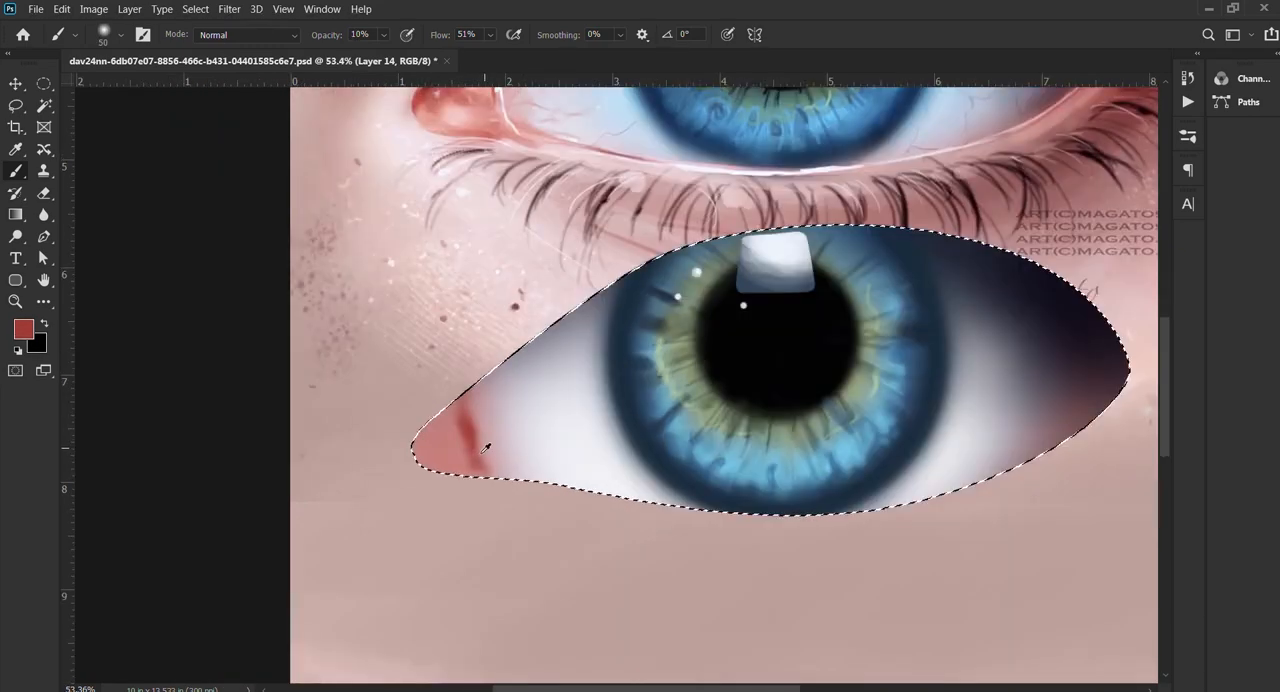
{"action": "scroll", "coordinate": [490, 450], "scroll_direction": "up", "scroll_amount": 9}
{"action": "key", "text": "bracketleft"}
{"action": "key", "text": "bracketleft"}
{"action": "key", "text": "bracketleft"}
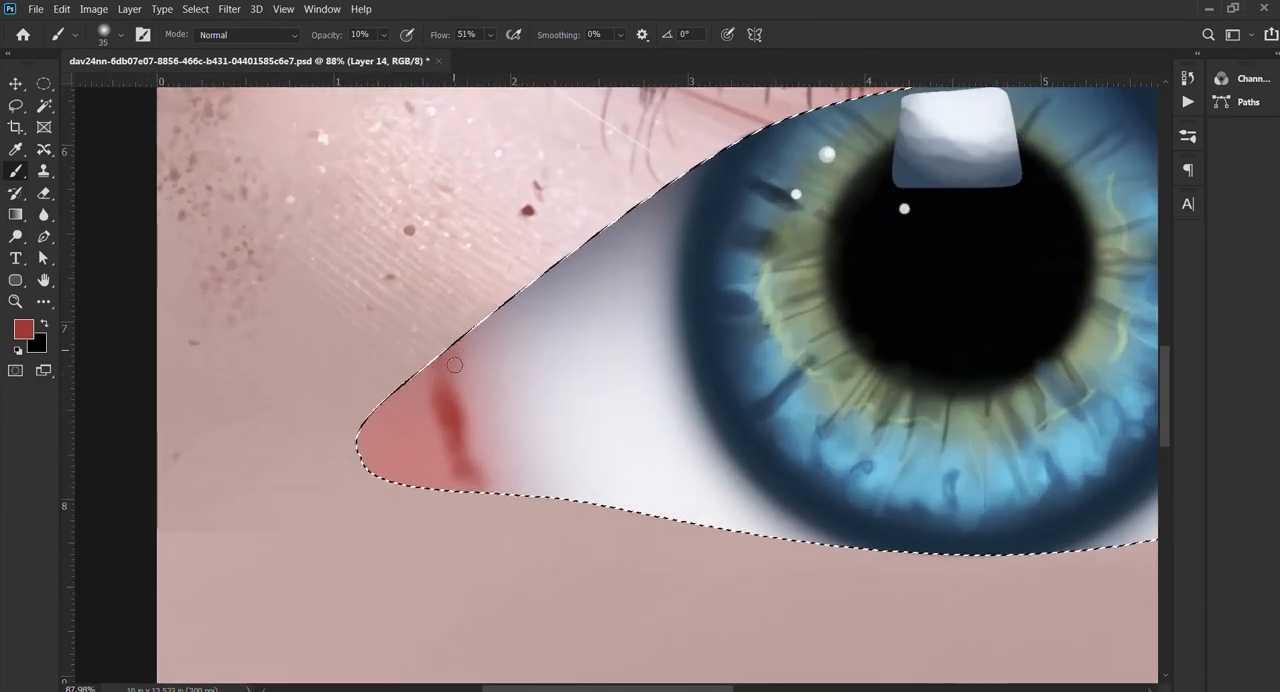
{"action": "key", "text": "3"}
{"action": "left_click_drag", "start_coordinate": [456, 364], "coordinate": [455, 398]}
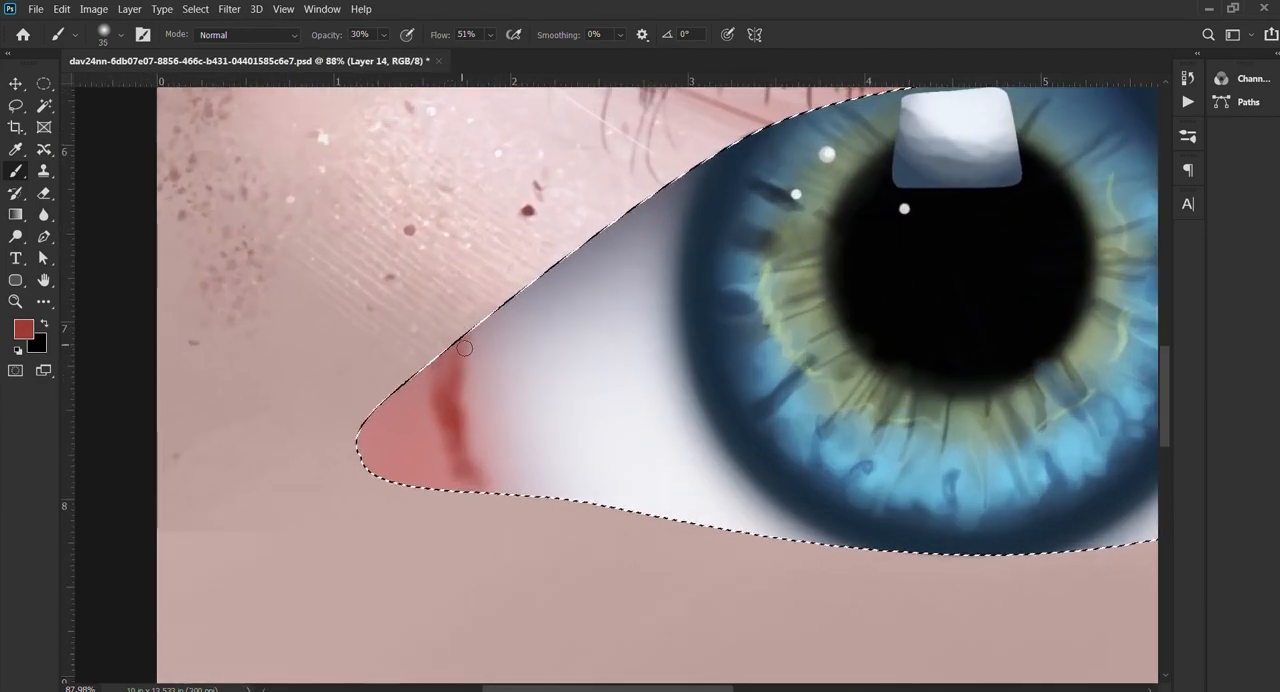
Step: Sample a pale tone from the eye white and brush a soft highlight into the inner corner at 30% opacity
{"action": "scroll", "coordinate": [455, 413], "scroll_direction": "down", "scroll_amount": 9}
{"action": "scroll", "coordinate": [460, 450], "scroll_direction": "up", "scroll_amount": 9}
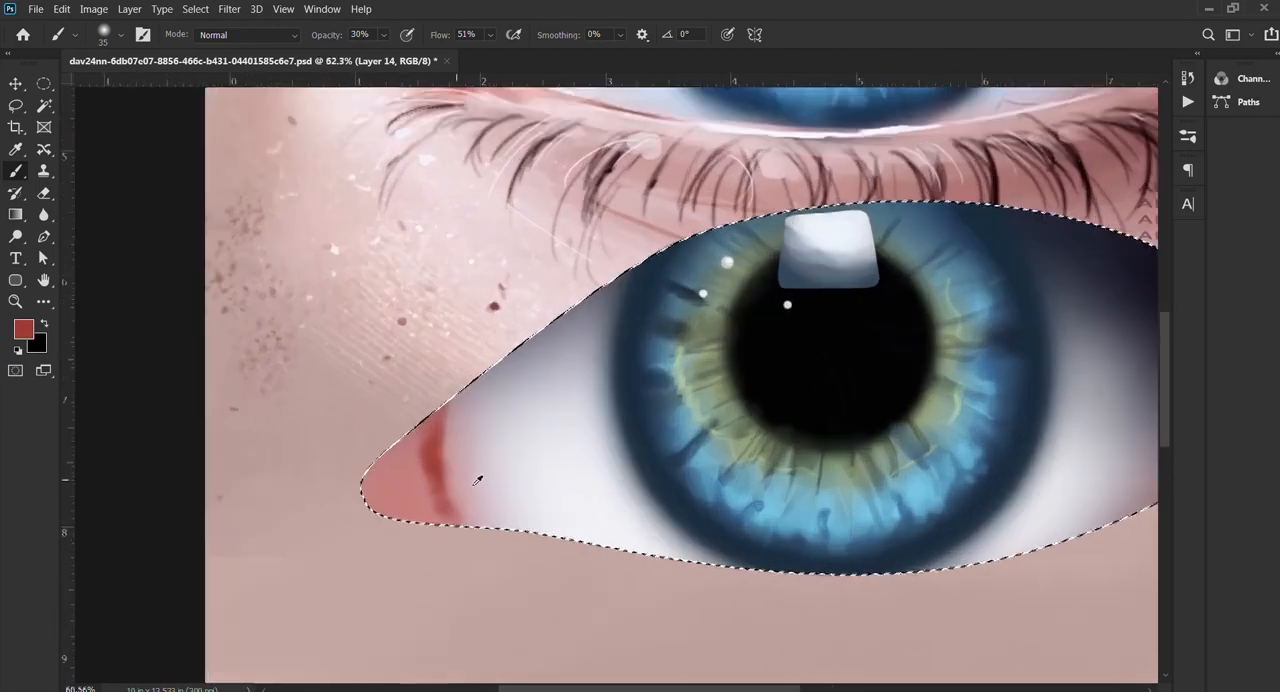
{"action": "left_click", "coordinate": [510, 446], "text": "alt"}
{"action": "left_click_drag", "start_coordinate": [380, 505], "coordinate": [384, 510]}
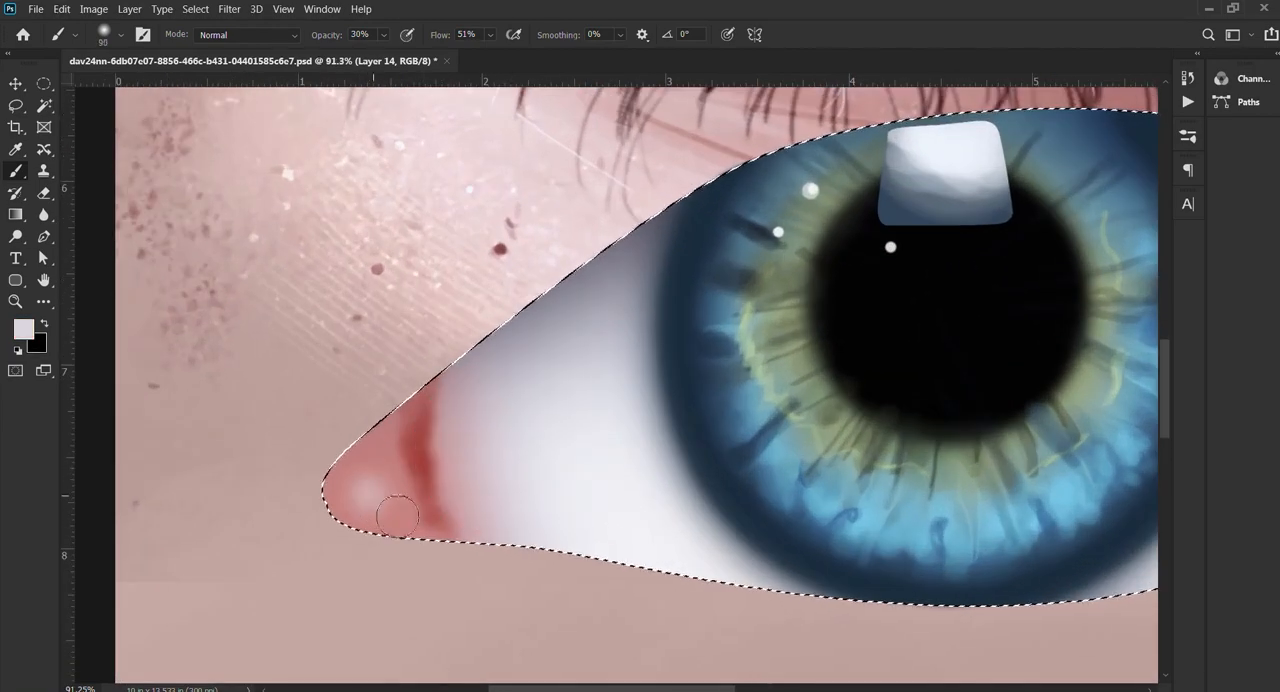
{"action": "scroll", "coordinate": [398, 500], "scroll_direction": "down", "scroll_amount": 8}
Step: Sample red from the inner corner and shade its edges around the pale highlight at 36 px and 30% opacity
{"action": "scroll", "coordinate": [400, 460], "scroll_direction": "up", "scroll_amount": 5}
{"action": "left_click", "coordinate": [400, 457], "text": "alt"}
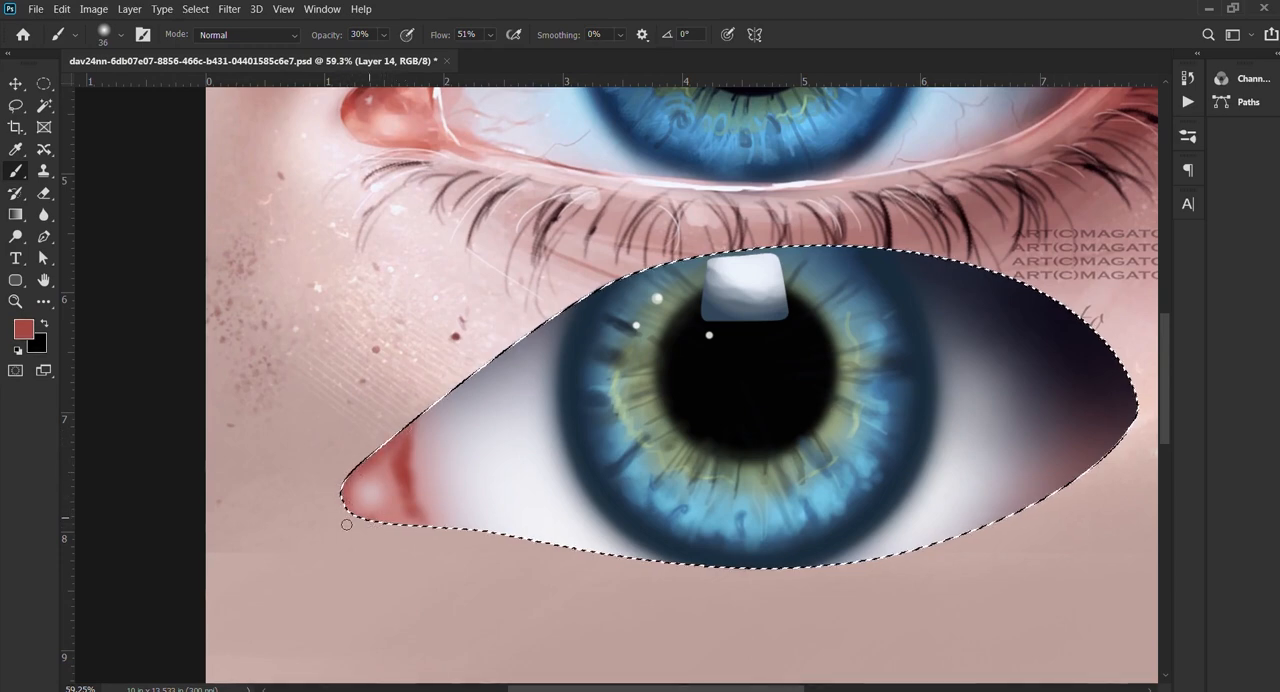
{"action": "scroll", "coordinate": [390, 494], "scroll_direction": "down", "scroll_amount": 3}
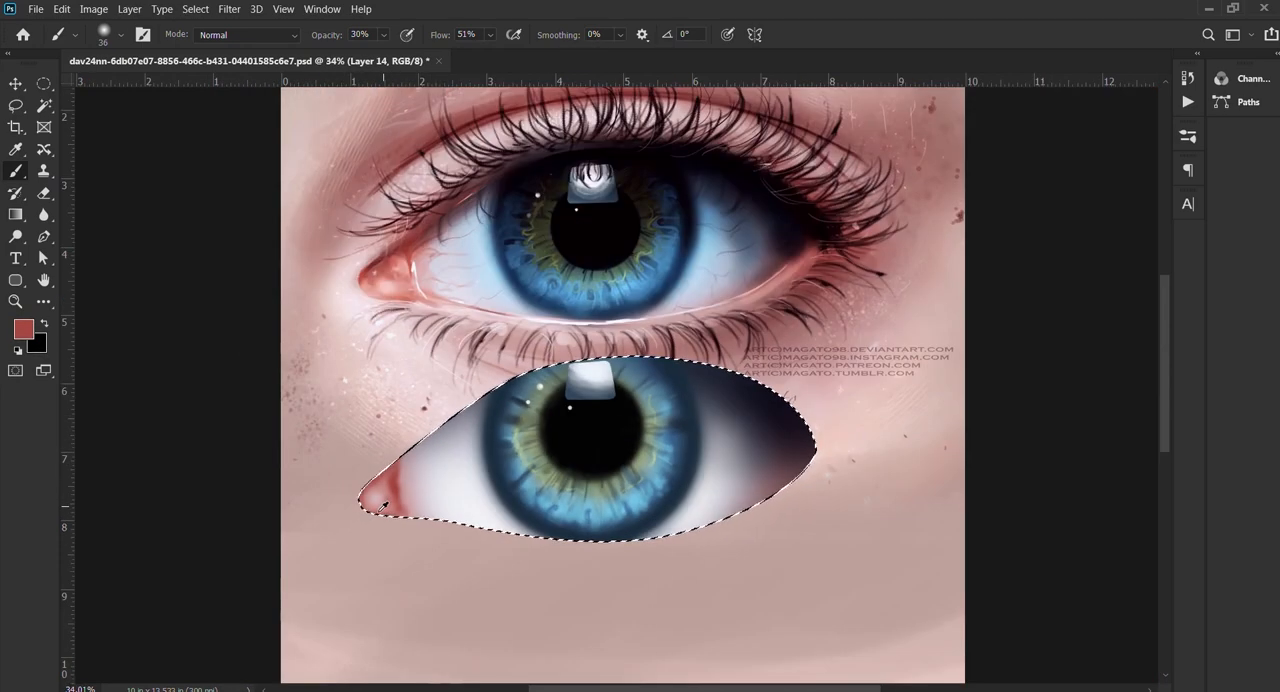
{"action": "scroll", "coordinate": [390, 480], "scroll_direction": "up", "scroll_amount": 7}
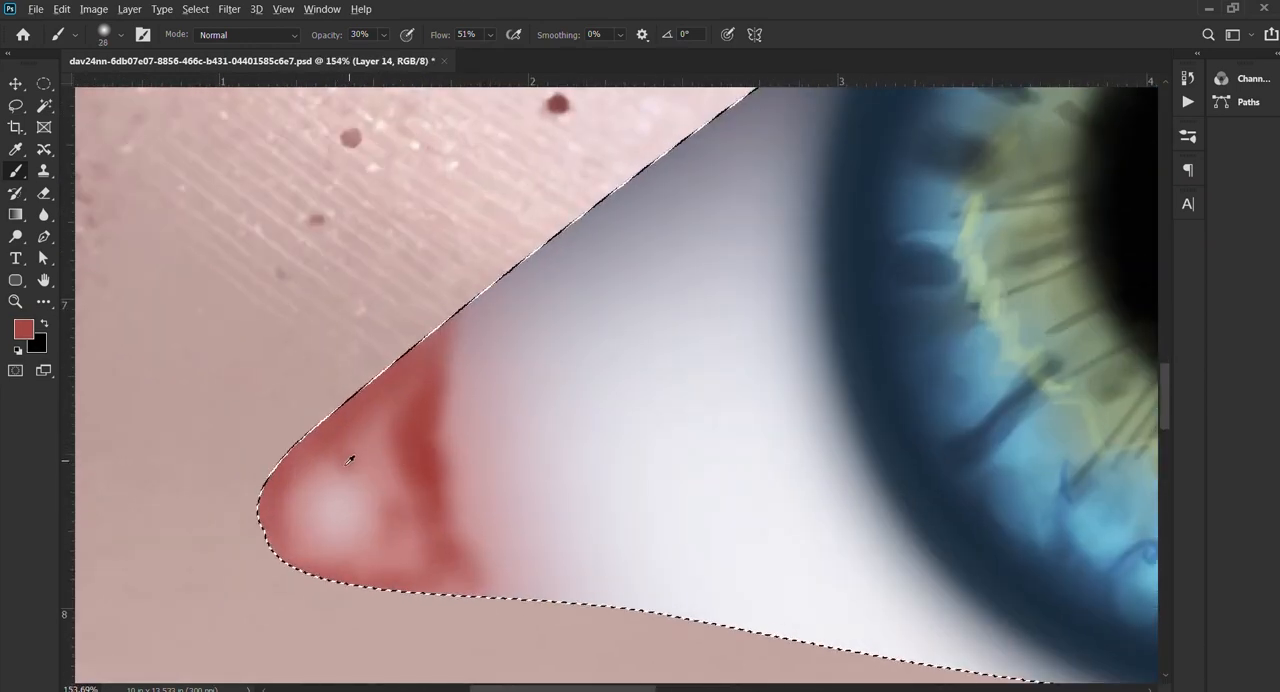
Step: Sample red and pale pink tones and paint a small curved fold and a light streak in the inner corner at 28 px
{"action": "left_click", "coordinate": [355, 462], "text": "alt"}
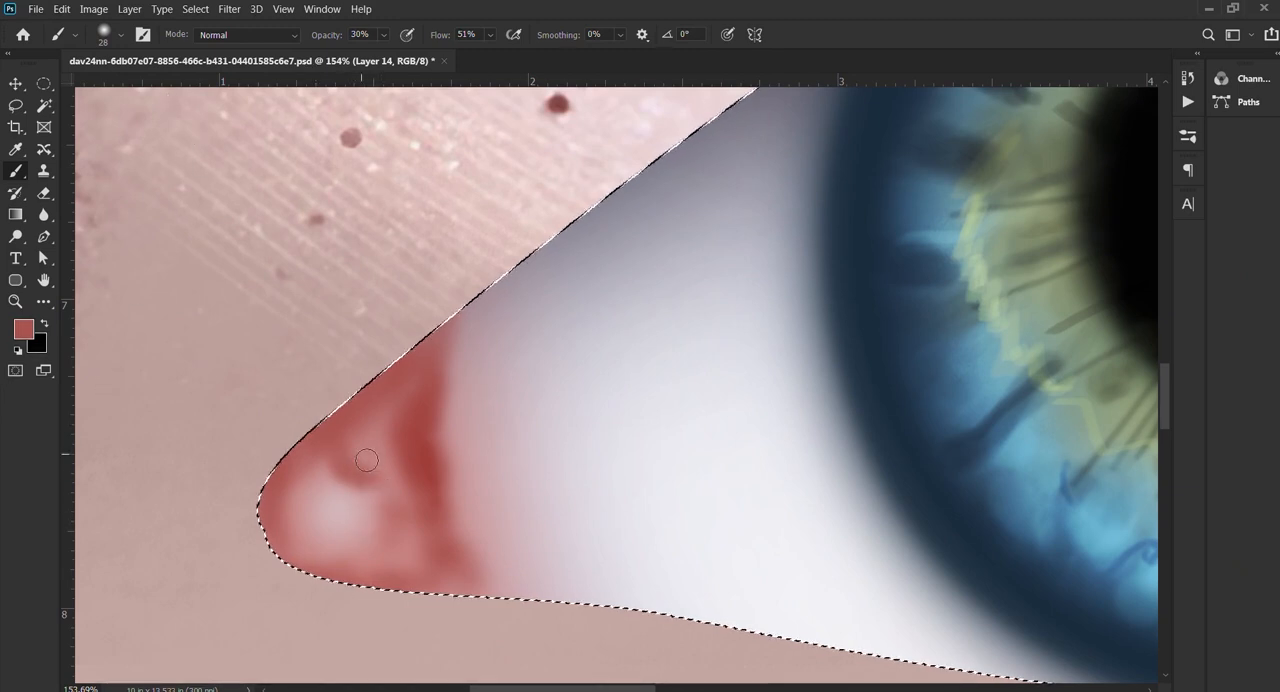
{"action": "left_click", "coordinate": [308, 489], "text": "alt"}
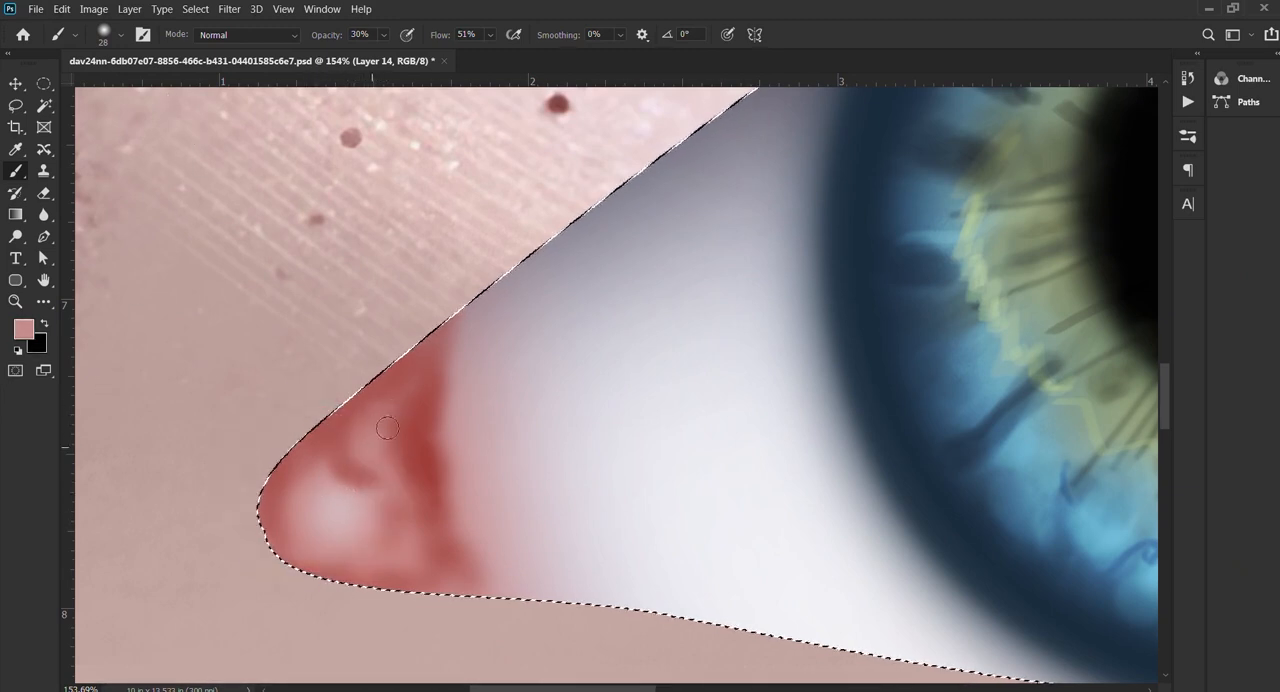
{"action": "left_click_drag", "start_coordinate": [377, 411], "coordinate": [383, 441]}
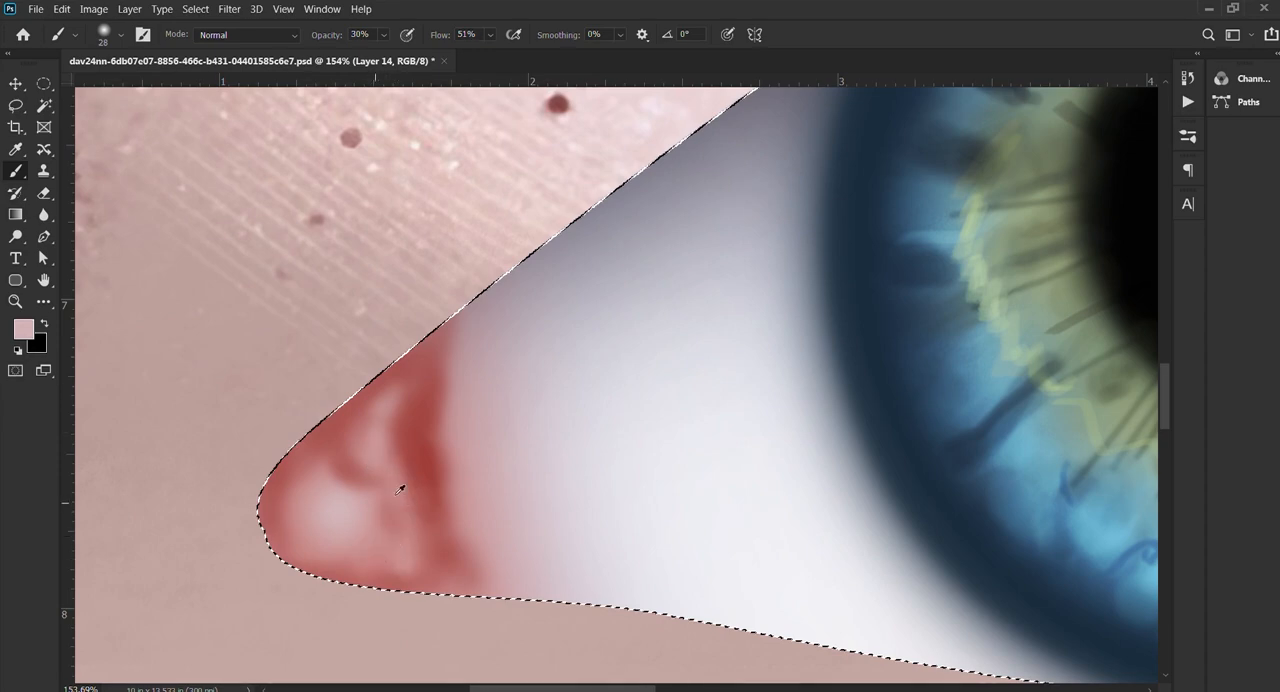
{"action": "left_click", "coordinate": [383, 487], "text": "alt"}
{"action": "scroll", "coordinate": [490, 514], "scroll_direction": "down", "scroll_amount": 7}
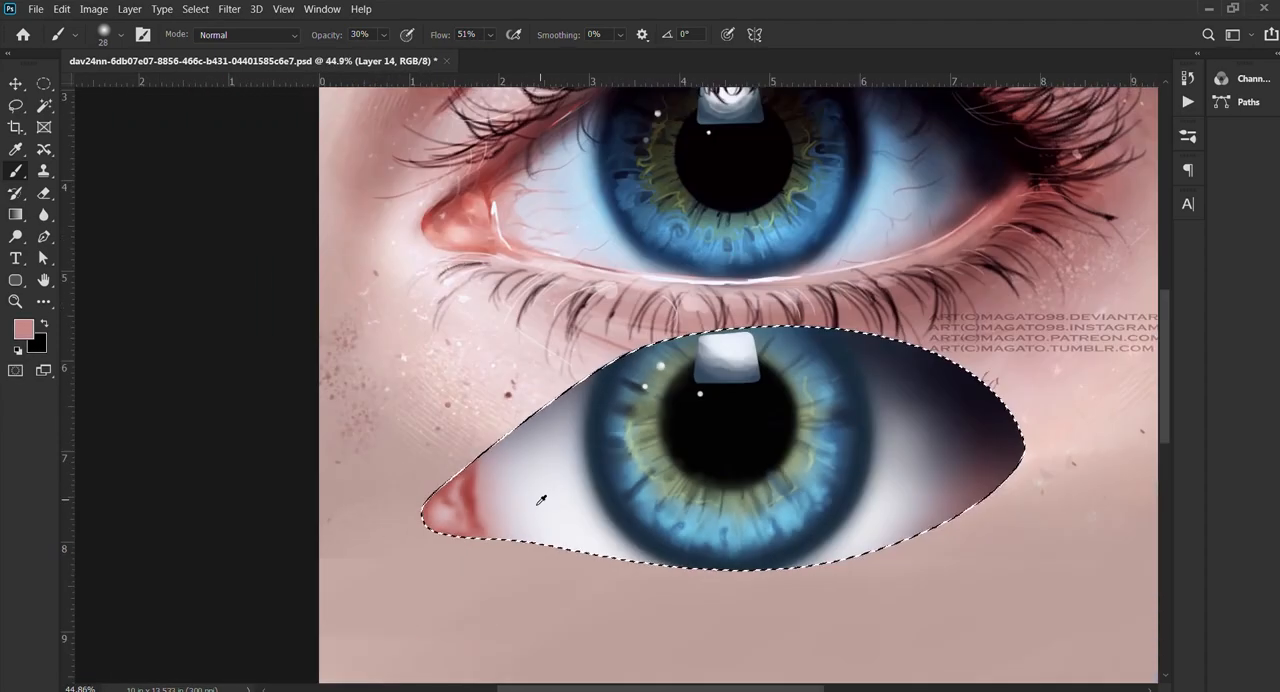
Step: Blend soft red from the inner corner out into the eye white with a 95 px brush at 30% opacity
{"action": "scroll", "coordinate": [520, 497], "scroll_direction": "up", "scroll_amount": 7}
{"action": "scroll", "coordinate": [506, 495], "scroll_direction": "down", "scroll_amount": 7}
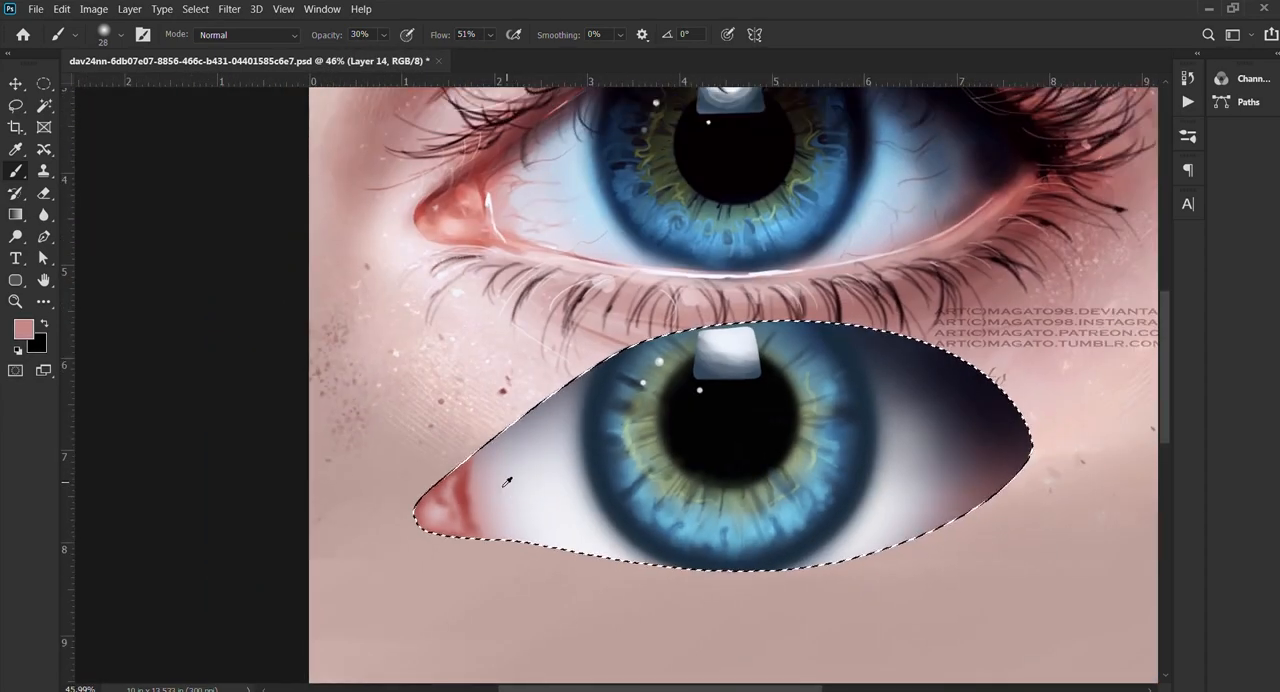
{"action": "scroll", "coordinate": [506, 482], "scroll_direction": "up", "scroll_amount": 6}
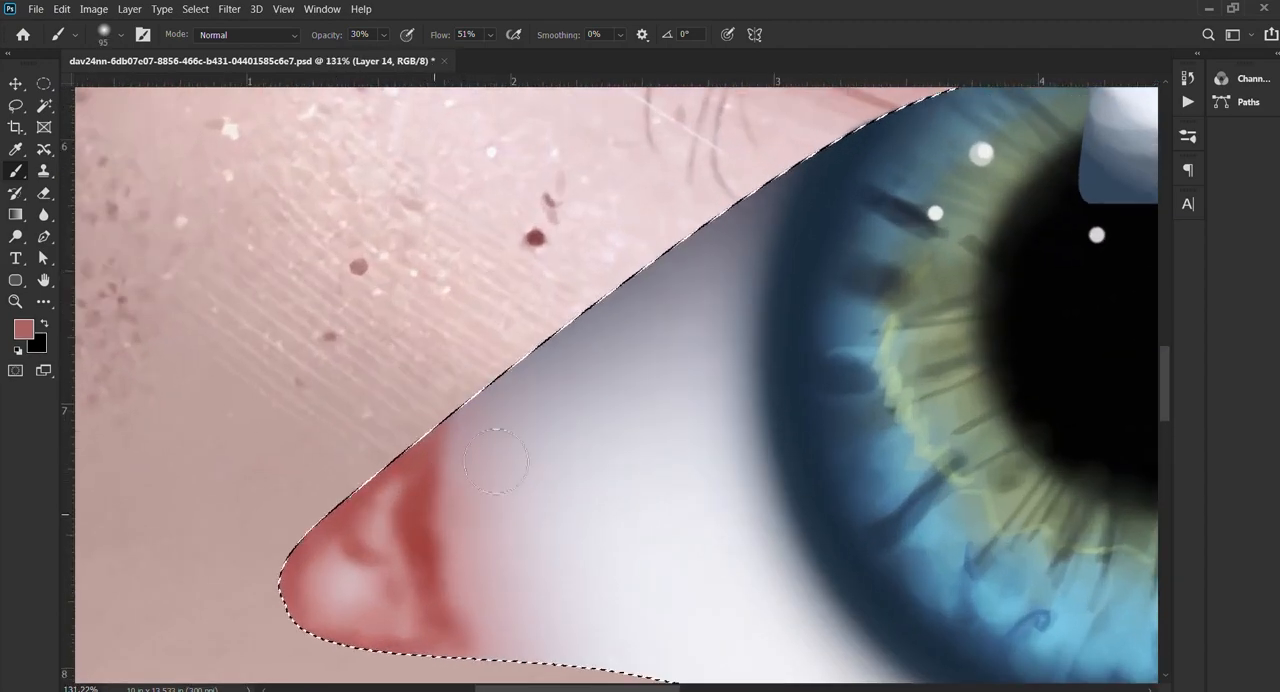
{"action": "left_click_drag", "start_coordinate": [496, 461], "coordinate": [525, 385]}
{"action": "scroll", "coordinate": [447, 463], "scroll_direction": "down", "scroll_amount": 3}
{"action": "left_click_drag", "start_coordinate": [471, 518], "coordinate": [511, 508]}
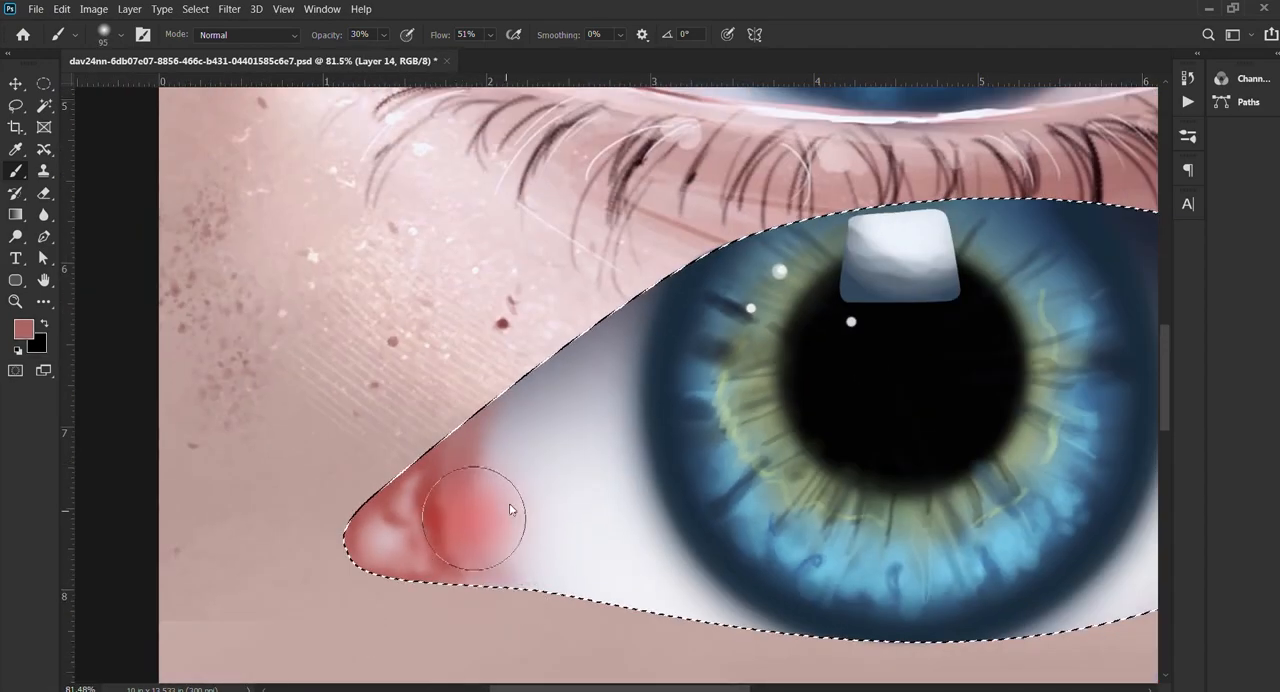
{"action": "left_click_drag", "start_coordinate": [505, 455], "coordinate": [523, 545]}
{"action": "left_click_drag", "start_coordinate": [510, 485], "coordinate": [530, 560]}
{"action": "scroll", "coordinate": [566, 487], "scroll_direction": "down", "scroll_amount": 4}
{"action": "mouse_move", "coordinate": [502, 603]}
{"action": "left_mouse_down"}
{"action": "mouse_move", "coordinate": [505, 455]}
{"action": "mouse_move", "coordinate": [526, 473]}
{"action": "mouse_move", "coordinate": [513, 452]}
{"action": "left_mouse_up"}
Step: Sample pale eye-white and red tones to soften the inner corner's transition with 122 px and 172 px brushes
{"action": "scroll", "coordinate": [566, 487], "scroll_direction": "up", "scroll_amount": 4}
{"action": "left_click", "coordinate": [516, 447], "text": "alt"}
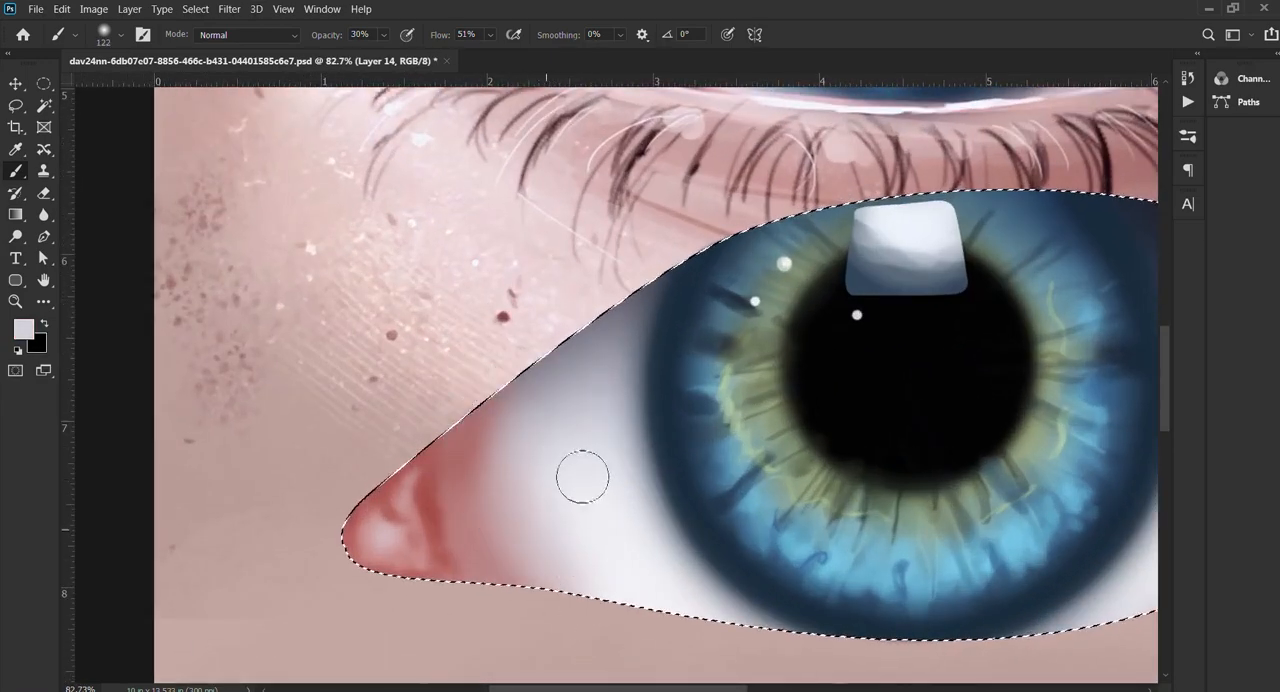
{"action": "left_click", "coordinate": [443, 429], "text": "alt"}
{"action": "scroll", "coordinate": [440, 460], "scroll_direction": "down", "scroll_amount": 3}
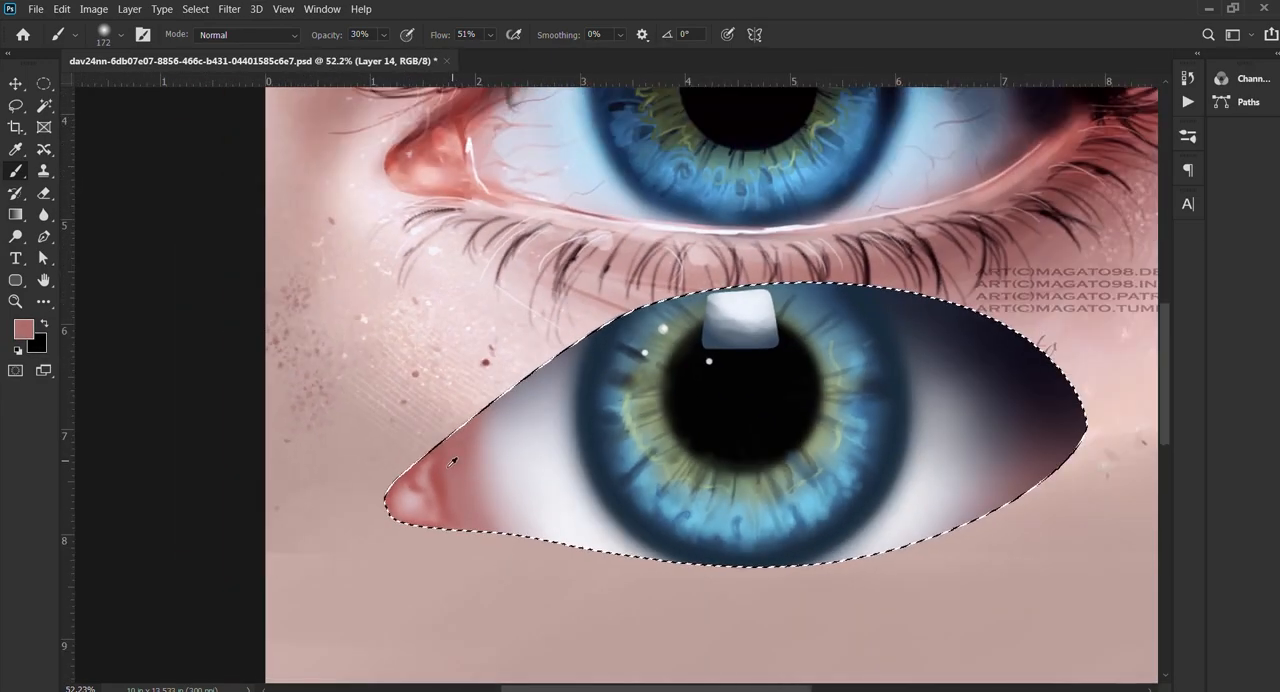
{"action": "scroll", "coordinate": [500, 470], "scroll_direction": "up", "scroll_amount": 2}
{"action": "left_click_drag", "start_coordinate": [469, 468], "coordinate": [453, 472]}
Step: Draw thin red veins from the inner corner toward the iris with a 4 px brush at 30% opacity, undoing the lowest straight stroke
{"action": "scroll", "coordinate": [600, 370], "scroll_direction": "down", "scroll_amount": 2}
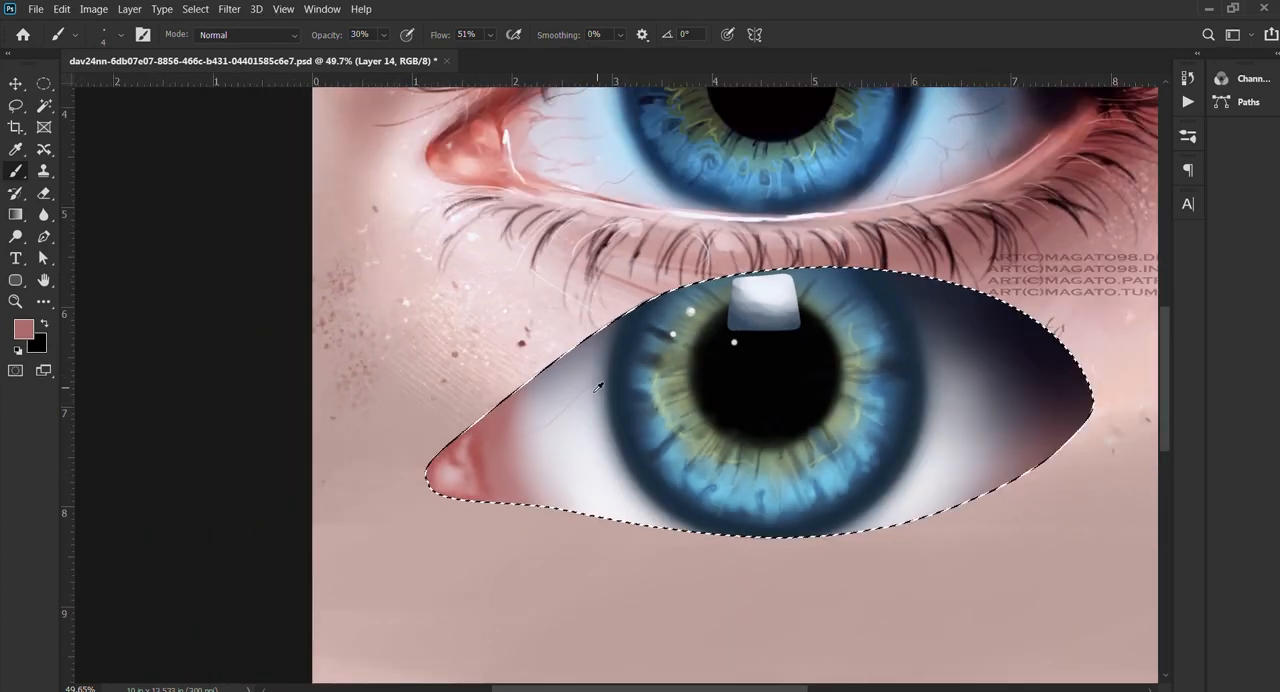
{"action": "scroll", "coordinate": [540, 457], "scroll_direction": "up", "scroll_amount": 4}
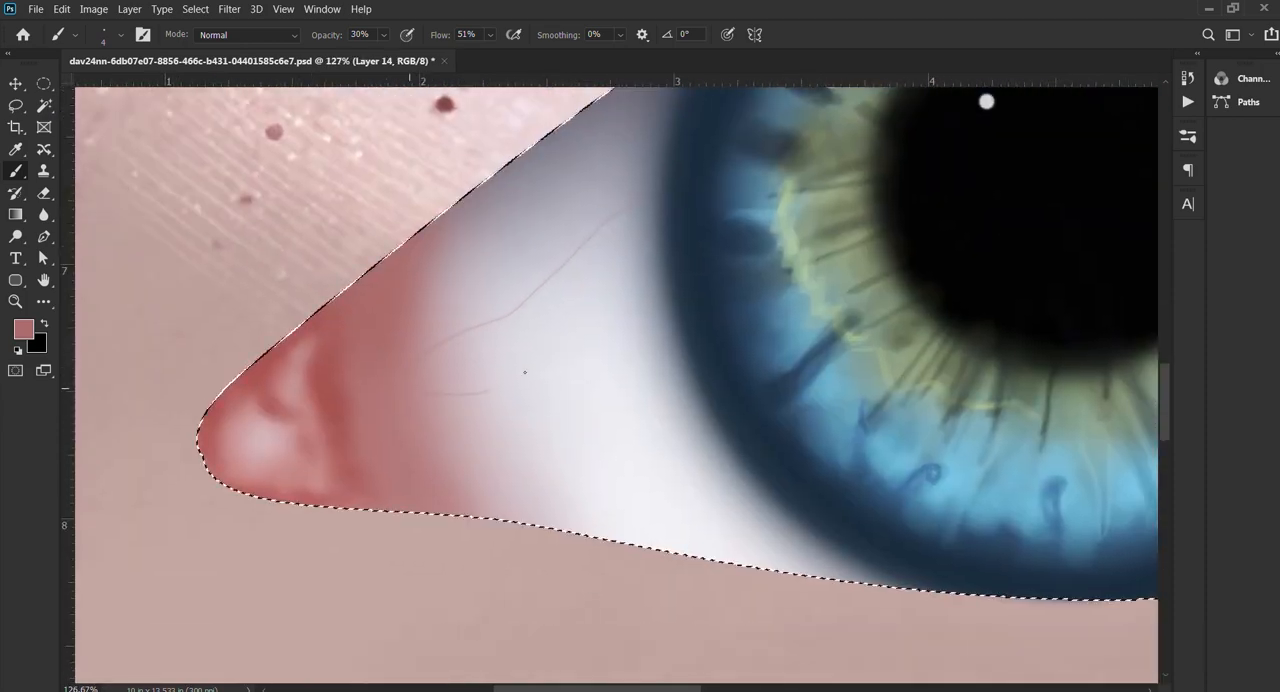
{"action": "scroll", "coordinate": [480, 380], "scroll_direction": "down", "scroll_amount": 2}
{"action": "scroll", "coordinate": [545, 402], "scroll_direction": "up", "scroll_amount": 3}
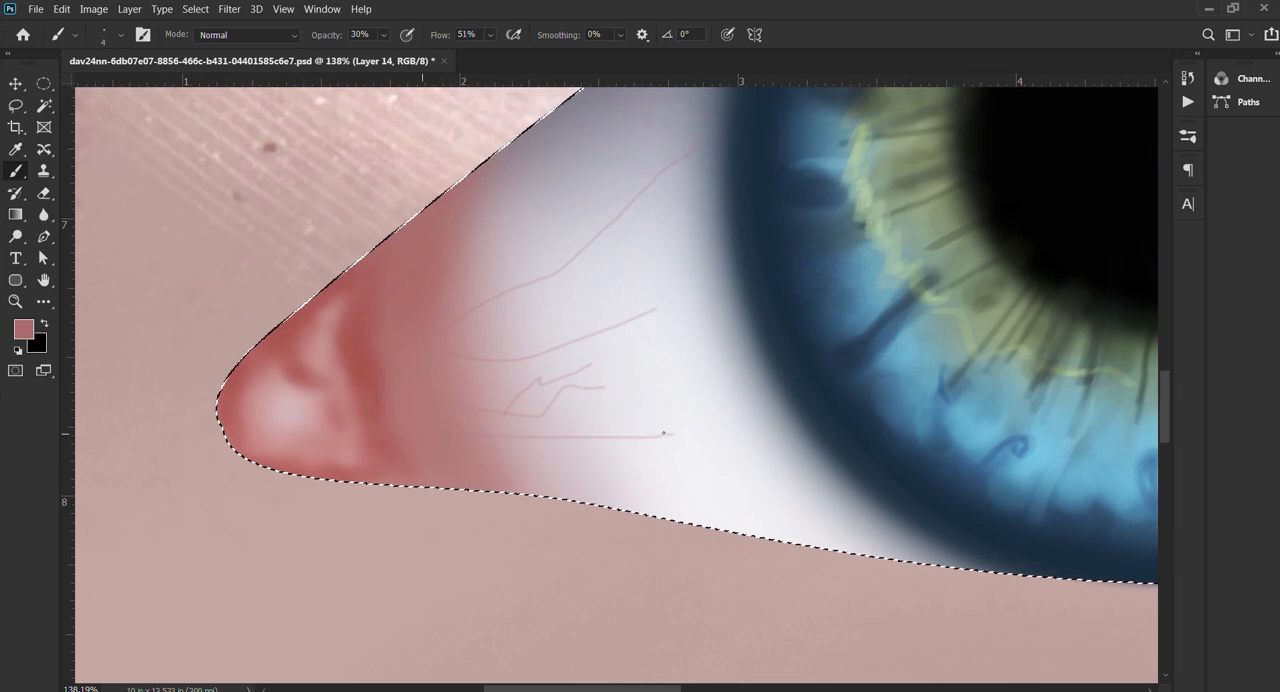
{"action": "key", "text": "ctrl+z"}
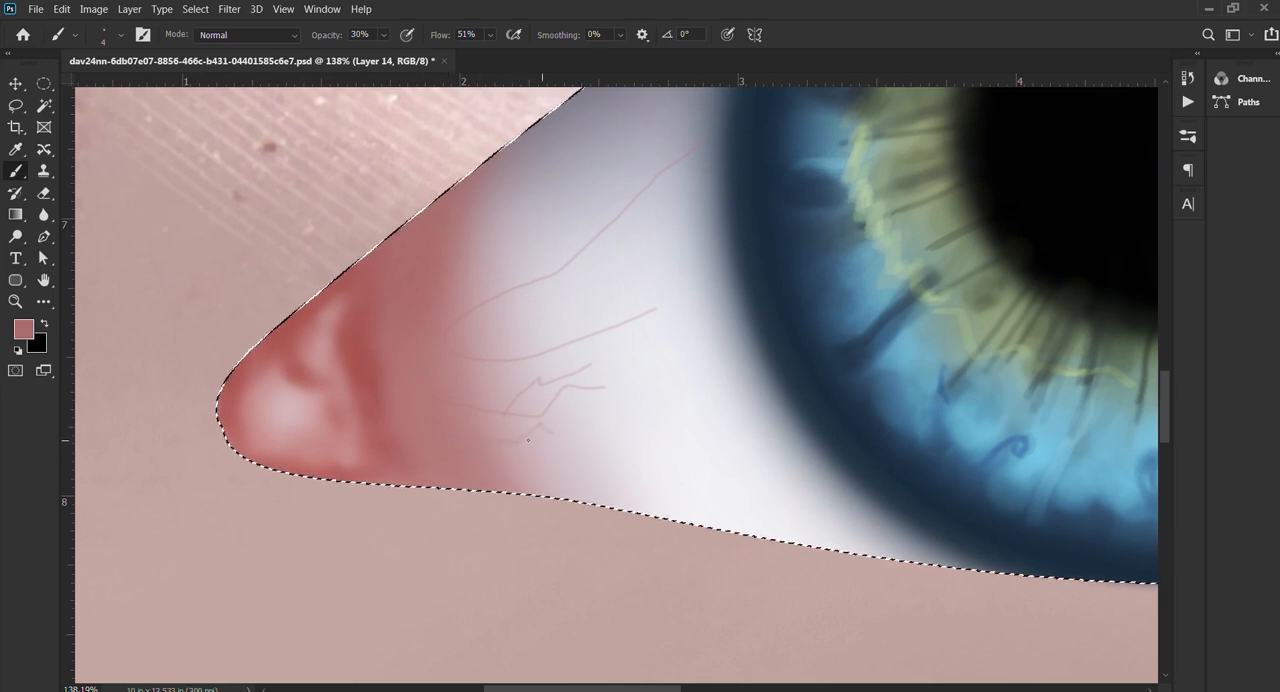
Step: Sample a deeper red from the inner corner and draw a forked vein near the upper lid edge with a 4 px brush
{"action": "scroll", "coordinate": [528, 440], "scroll_direction": "down", "scroll_amount": 5}
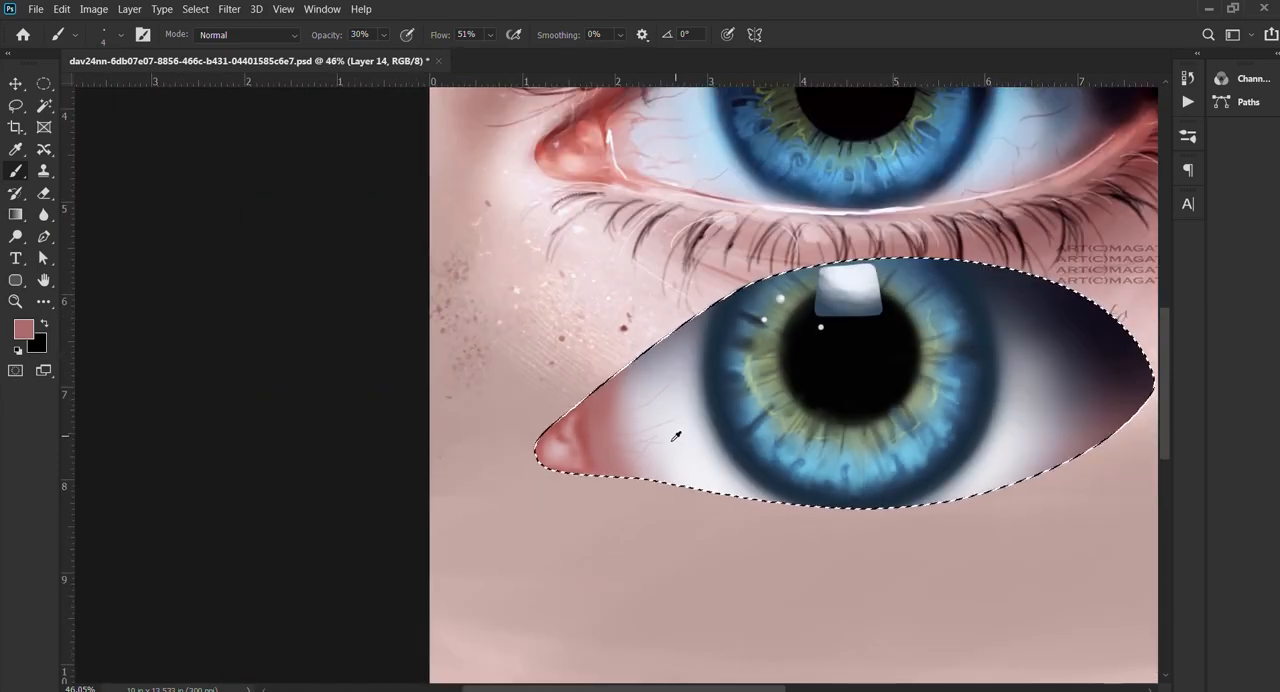
{"action": "scroll", "coordinate": [676, 436], "scroll_direction": "up", "scroll_amount": 3}
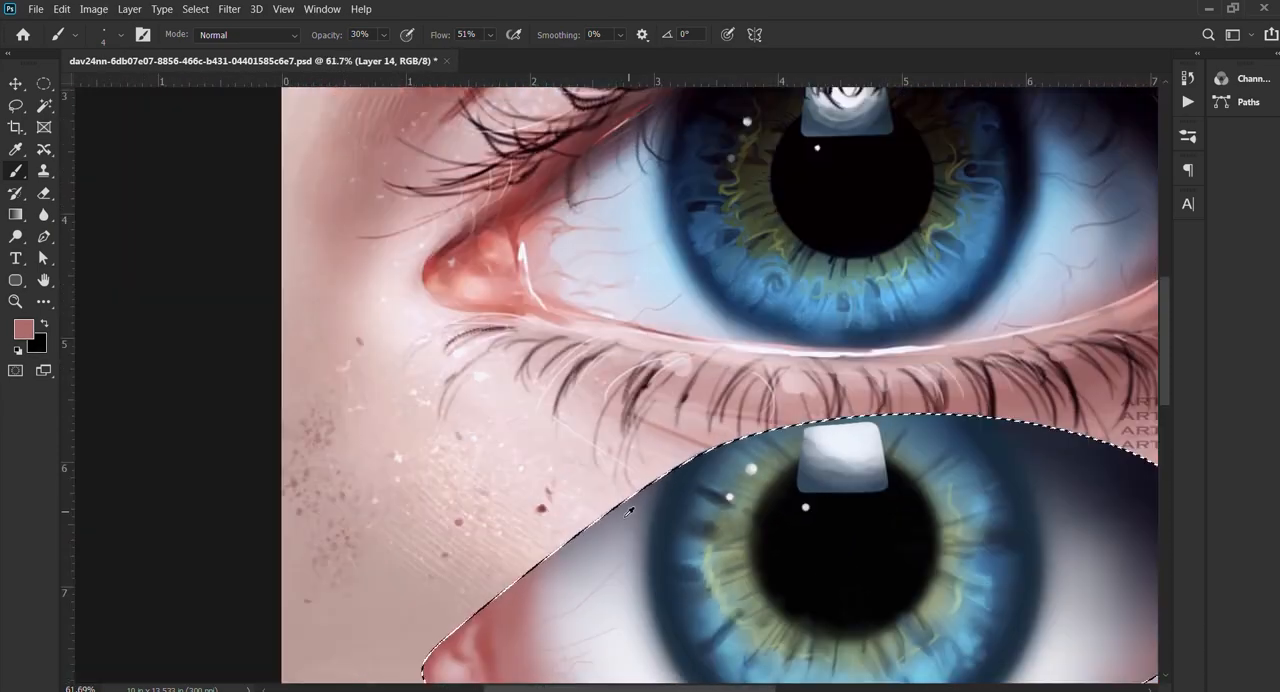
{"action": "scroll", "coordinate": [629, 511], "scroll_direction": "down", "scroll_amount": 3}
{"action": "scroll", "coordinate": [450, 480], "scroll_direction": "up", "scroll_amount": 4}
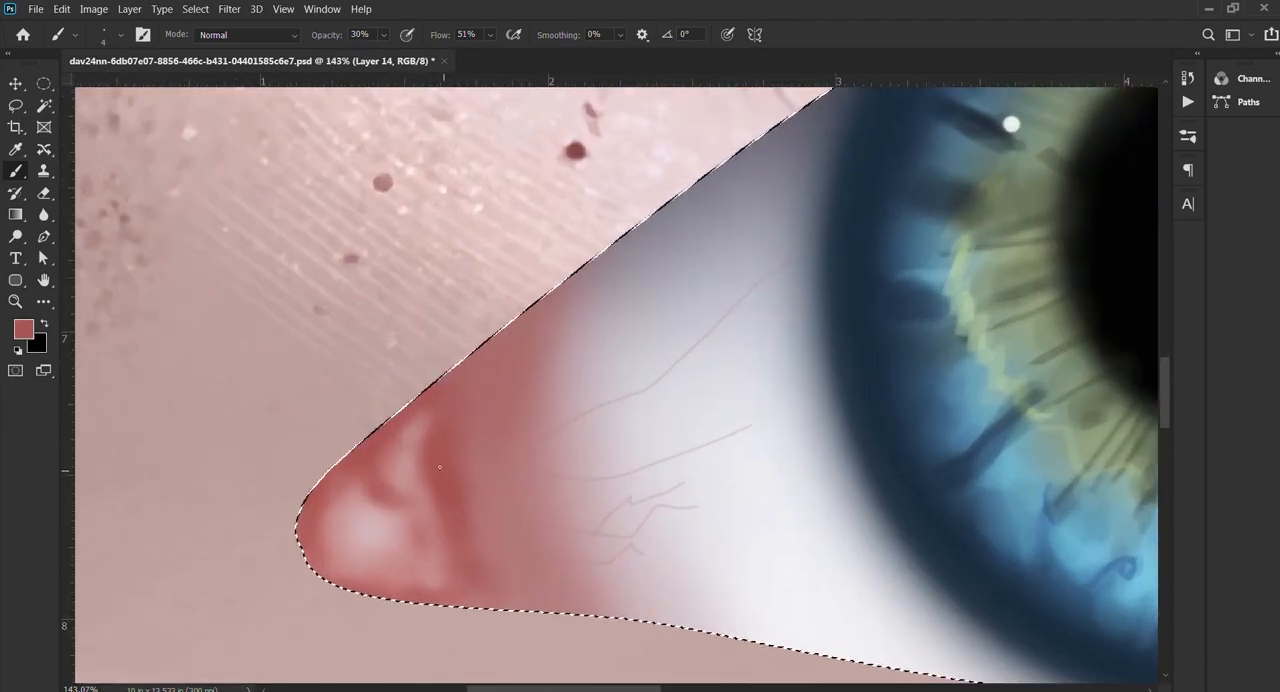
{"action": "scroll", "coordinate": [698, 282], "scroll_direction": "down", "scroll_amount": 3}
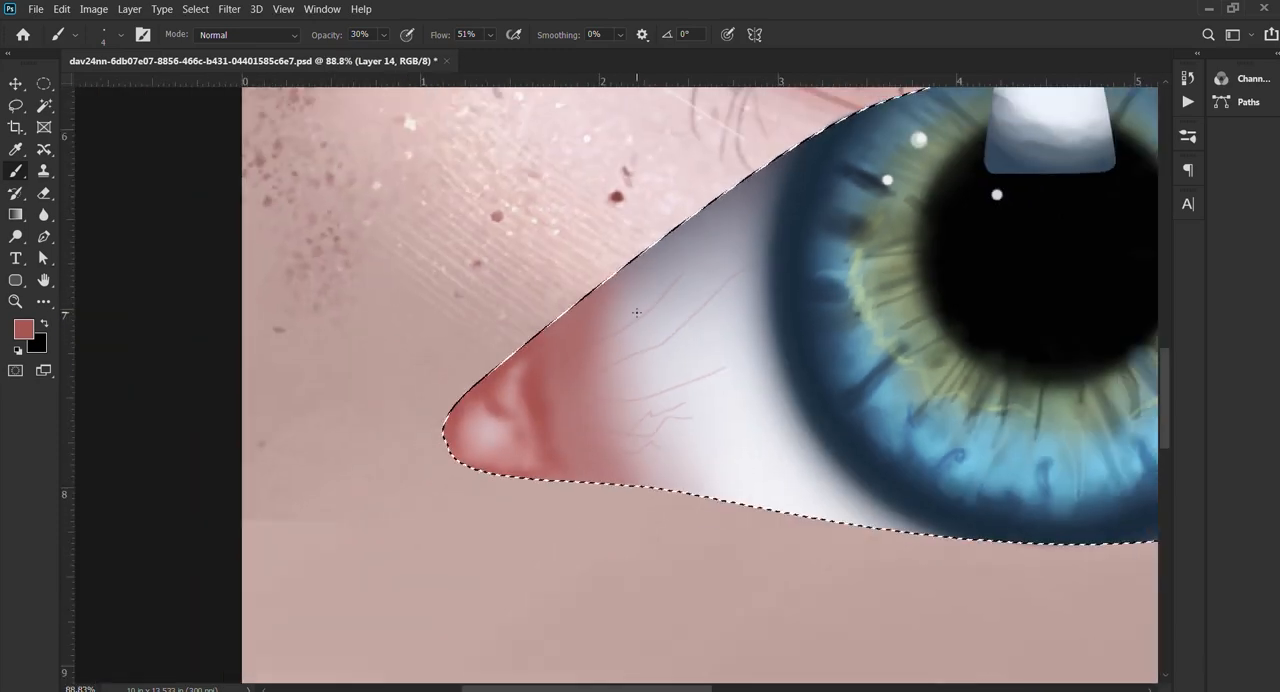
{"action": "scroll", "coordinate": [689, 313], "scroll_direction": "down", "scroll_amount": 5}
{"action": "scroll", "coordinate": [695, 320], "scroll_direction": "up", "scroll_amount": 2}
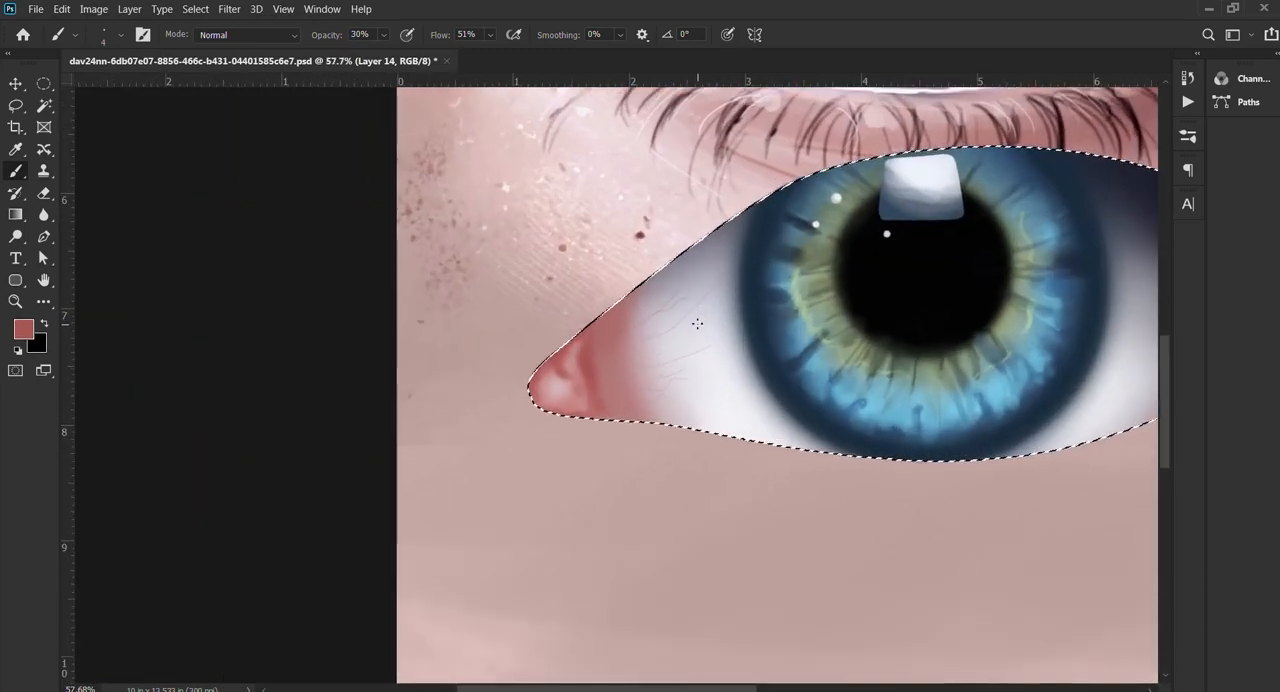
{"action": "left_click_drag", "start_coordinate": [837, 300], "coordinate": [756, 239]}
{"action": "scroll", "coordinate": [560, 480], "scroll_direction": "up", "scroll_amount": 4}
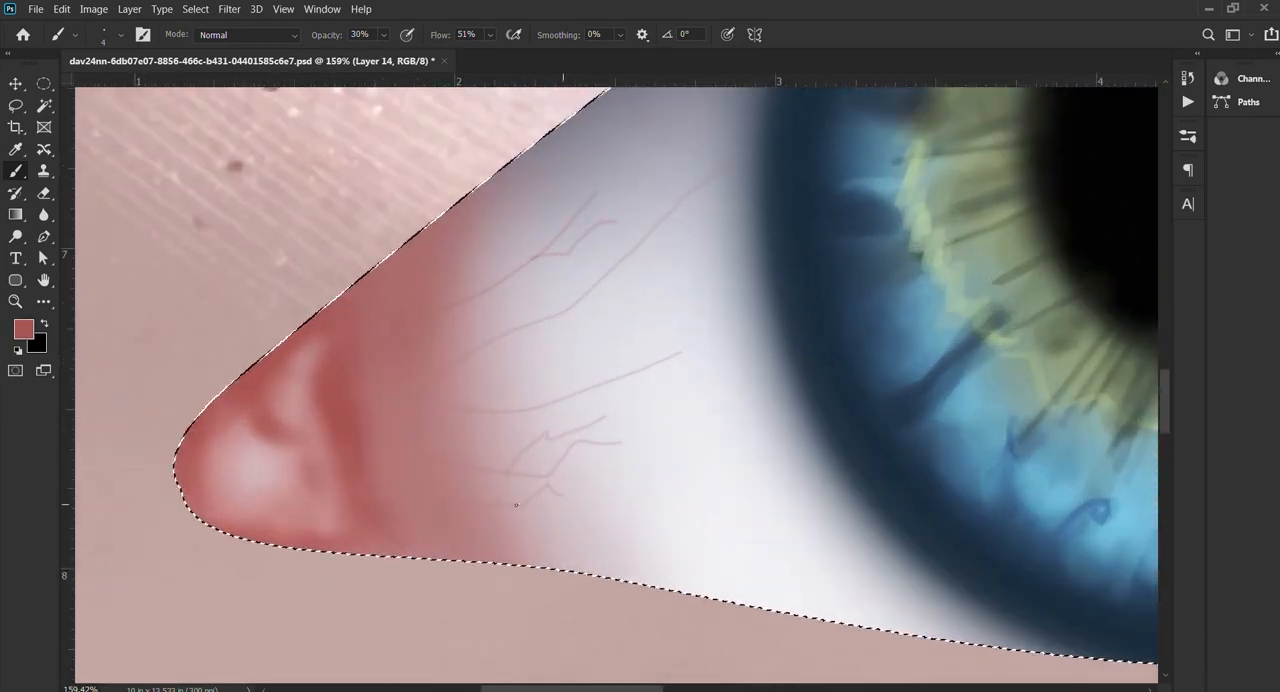
Step: Extend the veins back into the red inner corner with a 6 px brush at 30% opacity
{"action": "key", "text": "["}
{"action": "key", "text": "["}
{"action": "key", "text": "["}
{"action": "key", "text": "["}
{"action": "key", "text": "["}
{"action": "key", "text": "["}
{"action": "key", "text": "["}
{"action": "key", "text": "["}
{"action": "key", "text": "["}
{"action": "key", "text": "["}
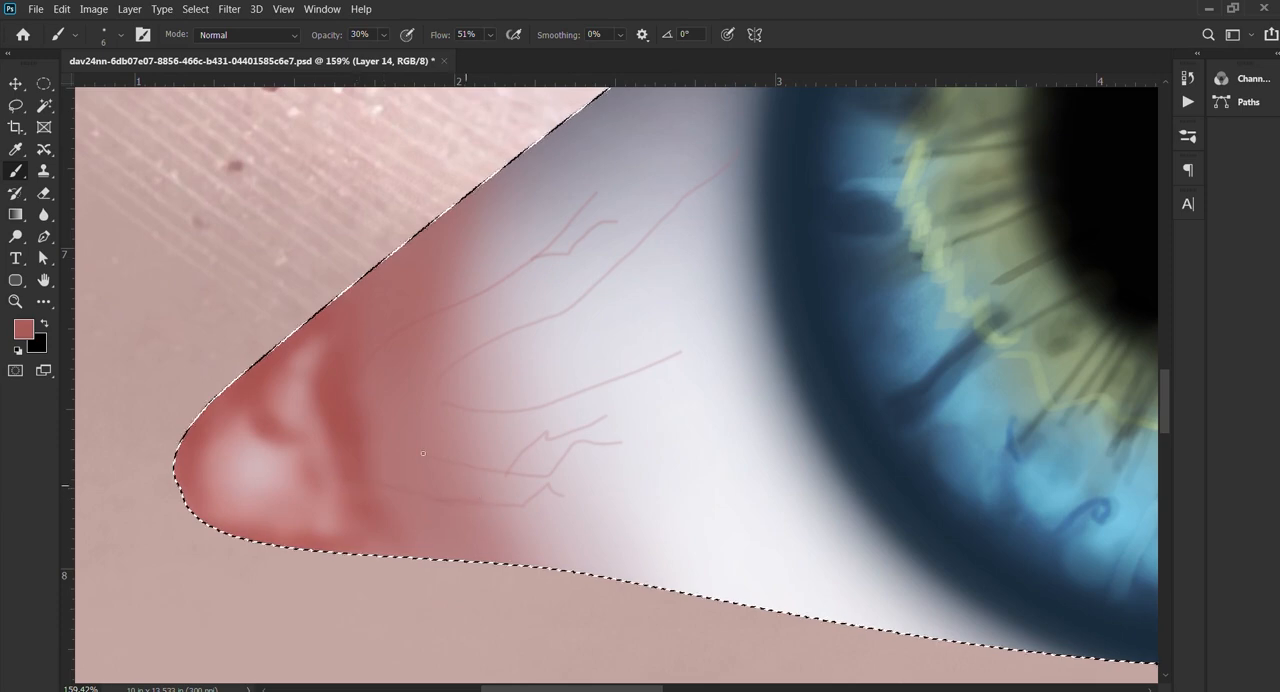
{"action": "scroll", "coordinate": [700, 375], "scroll_direction": "down", "scroll_amount": 9}
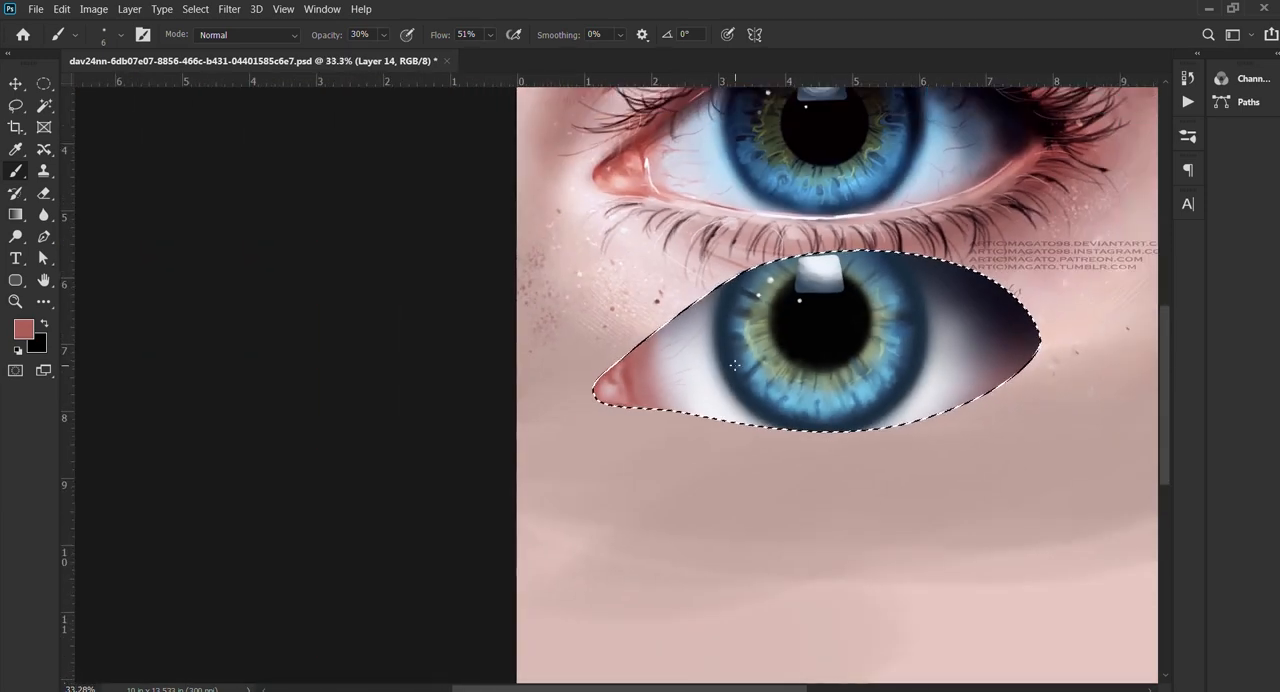
Step: Draw a short vein on the eye white beside the iris's lower inner edge, undoing the first stroke and redrawing it
{"action": "left_click_drag", "start_coordinate": [775, 386], "coordinate": [715, 404]}
{"action": "scroll", "coordinate": [715, 404], "scroll_direction": "up", "scroll_amount": 5}
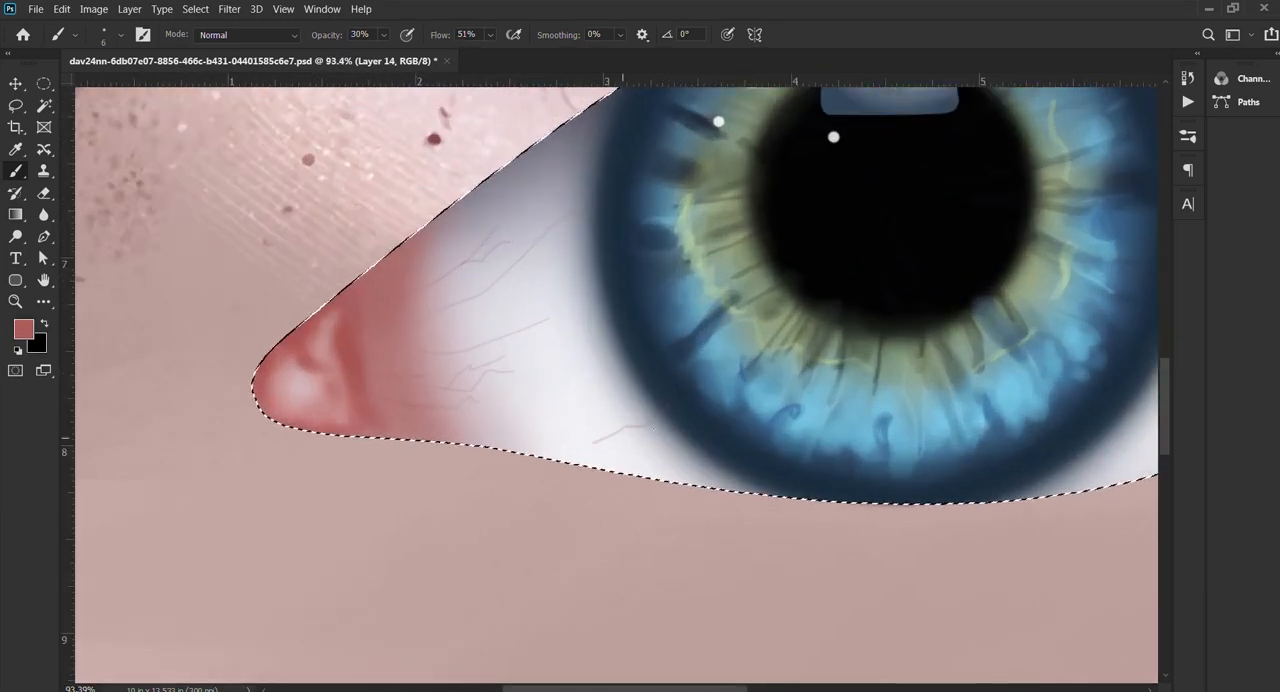
{"action": "key", "text": "ctrl+z"}
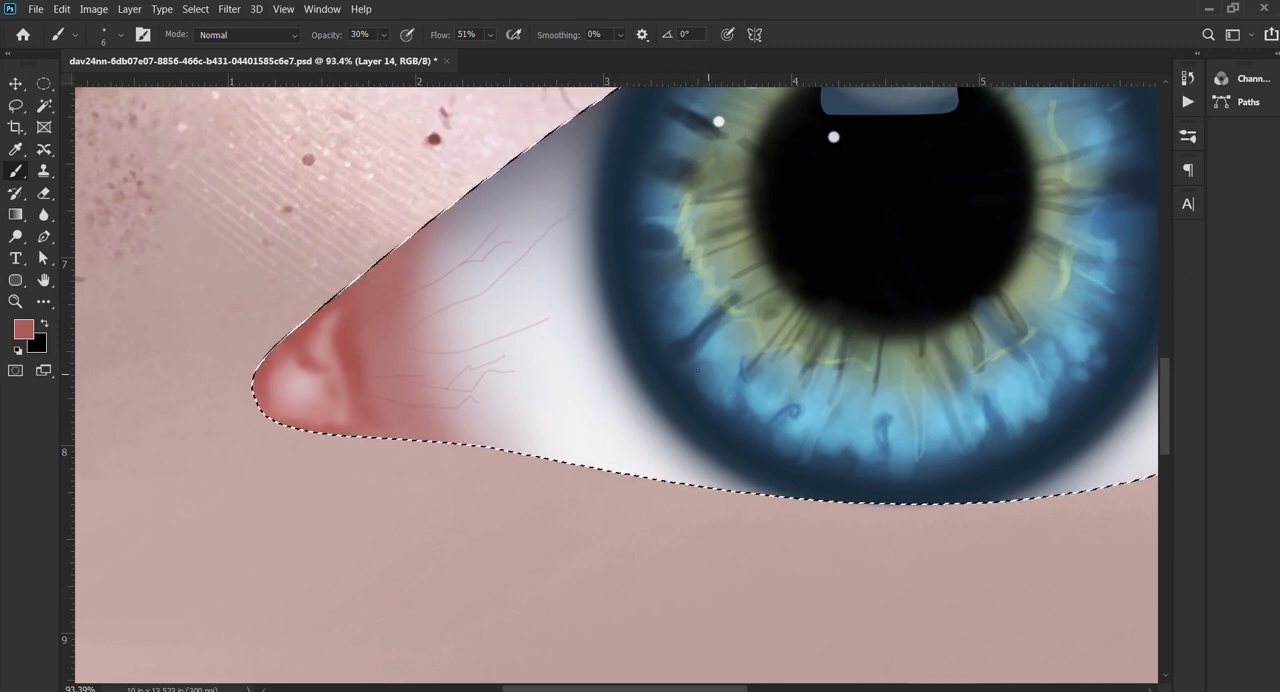
{"action": "scroll", "coordinate": [694, 369], "scroll_direction": "down", "scroll_amount": 3}
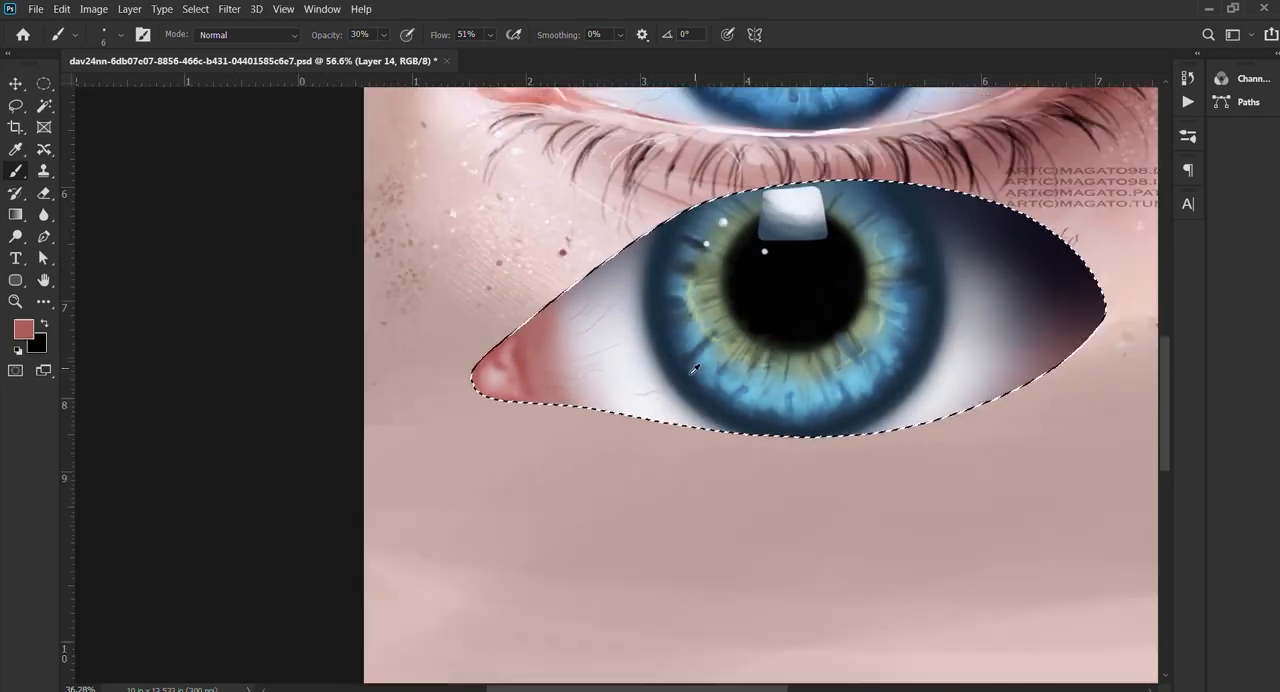
Step: Sample red from the reference eye's outer corner and draw branching veins on the outer eye white with a 6 px brush
{"action": "scroll", "coordinate": [694, 369], "scroll_direction": "down", "scroll_amount": 2}
{"action": "scroll", "coordinate": [630, 440], "scroll_direction": "up", "scroll_amount": 3}
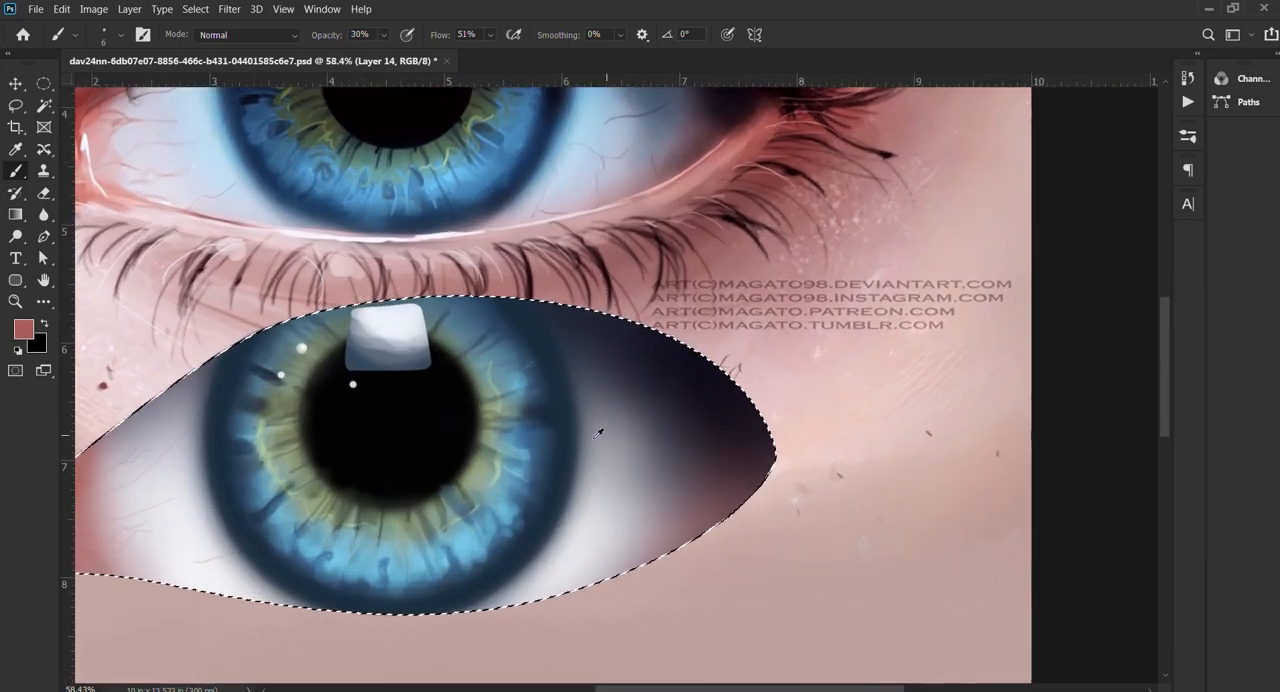
{"action": "scroll", "coordinate": [683, 422], "scroll_direction": "down", "scroll_amount": 2}
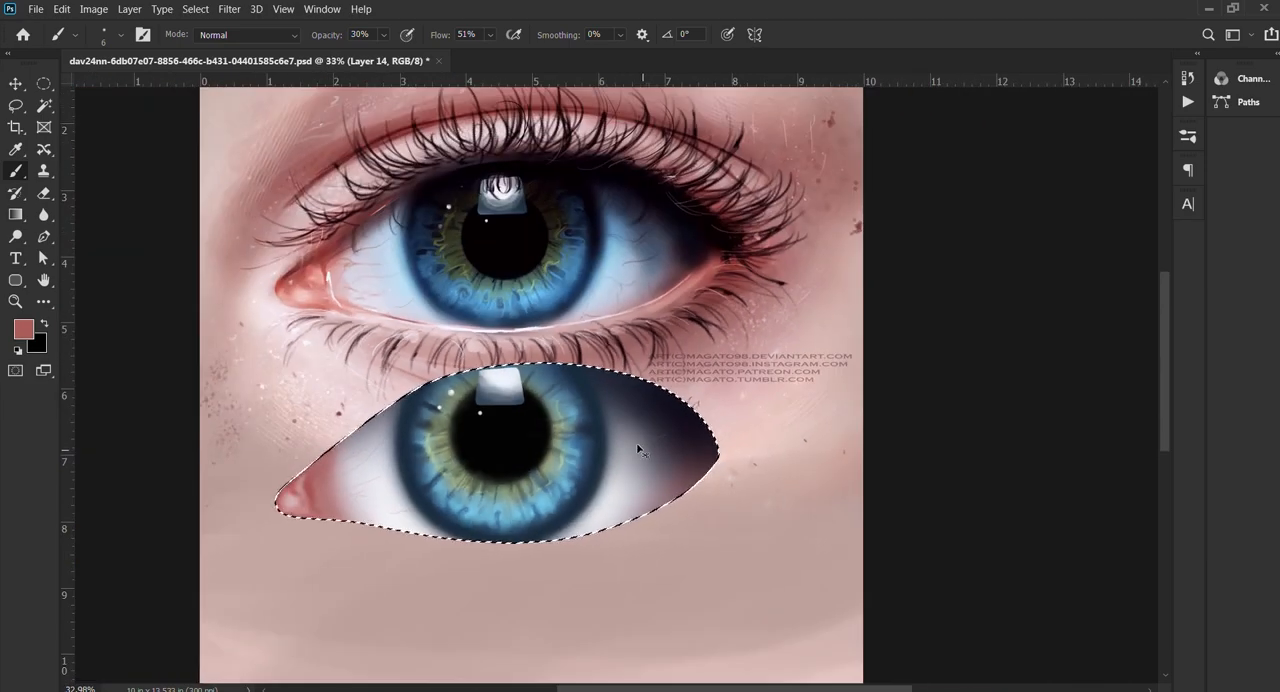
{"action": "scroll", "coordinate": [603, 409], "scroll_direction": "up", "scroll_amount": 2}
{"action": "left_click", "coordinate": [530, 155], "text": "alt"}
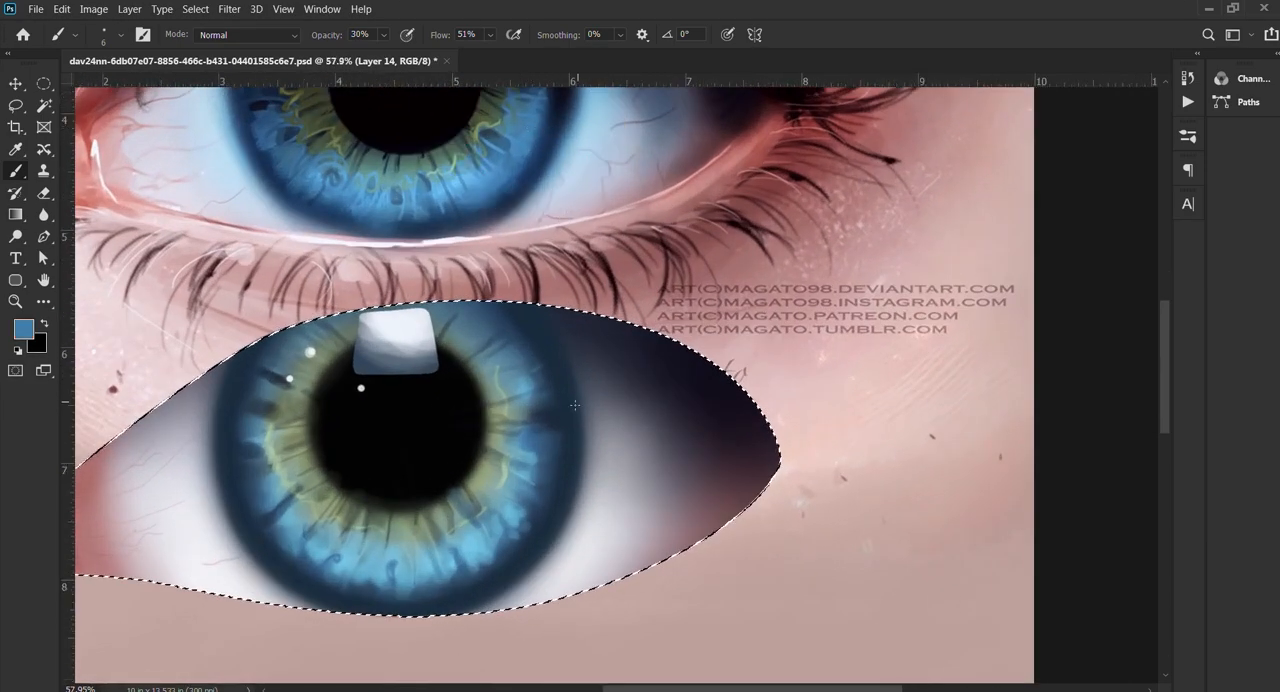
{"action": "left_click", "coordinate": [741, 175], "text": "alt"}
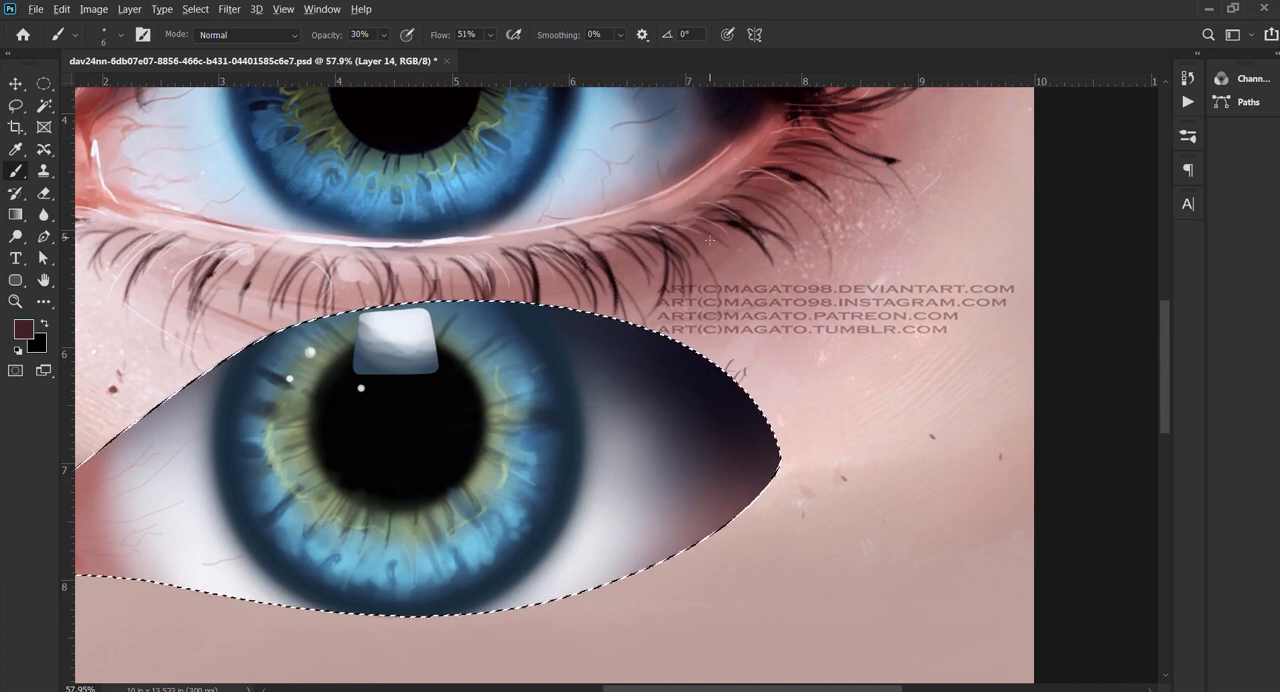
{"action": "left_click", "coordinate": [744, 142], "text": "alt"}
{"action": "left_click_drag", "start_coordinate": [627, 520], "coordinate": [654, 427]}
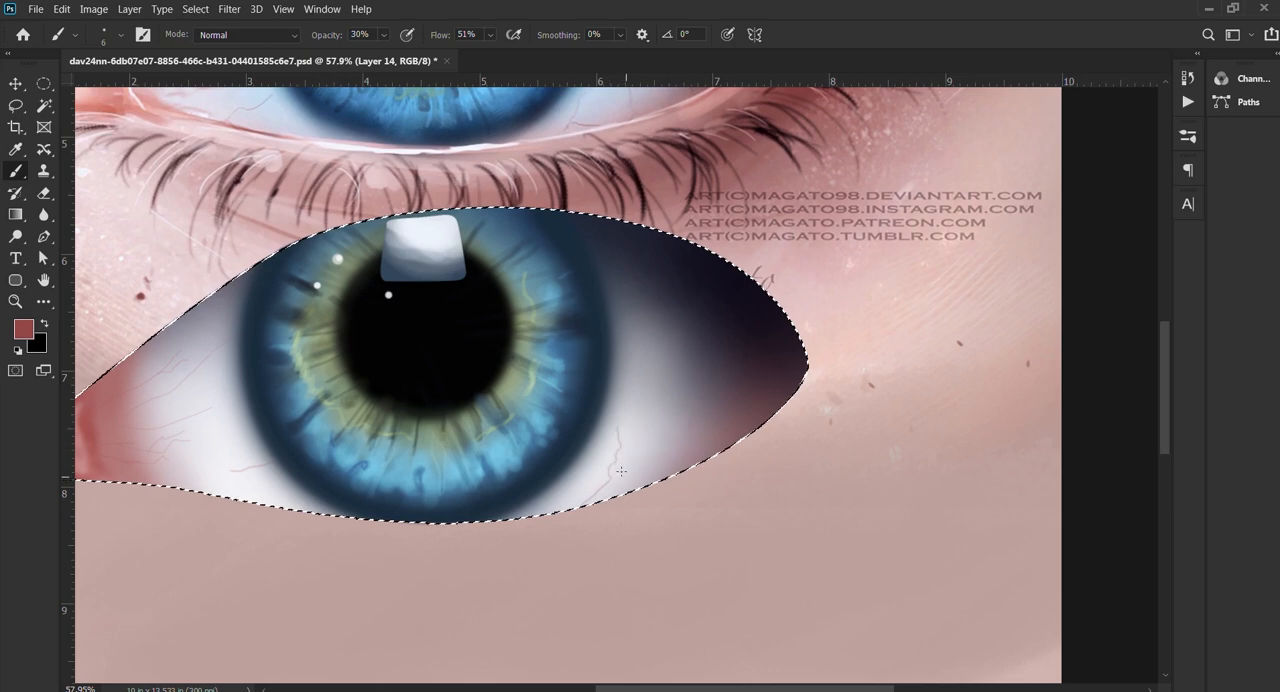
{"action": "left_click_drag", "start_coordinate": [662, 452], "coordinate": [581, 528]}
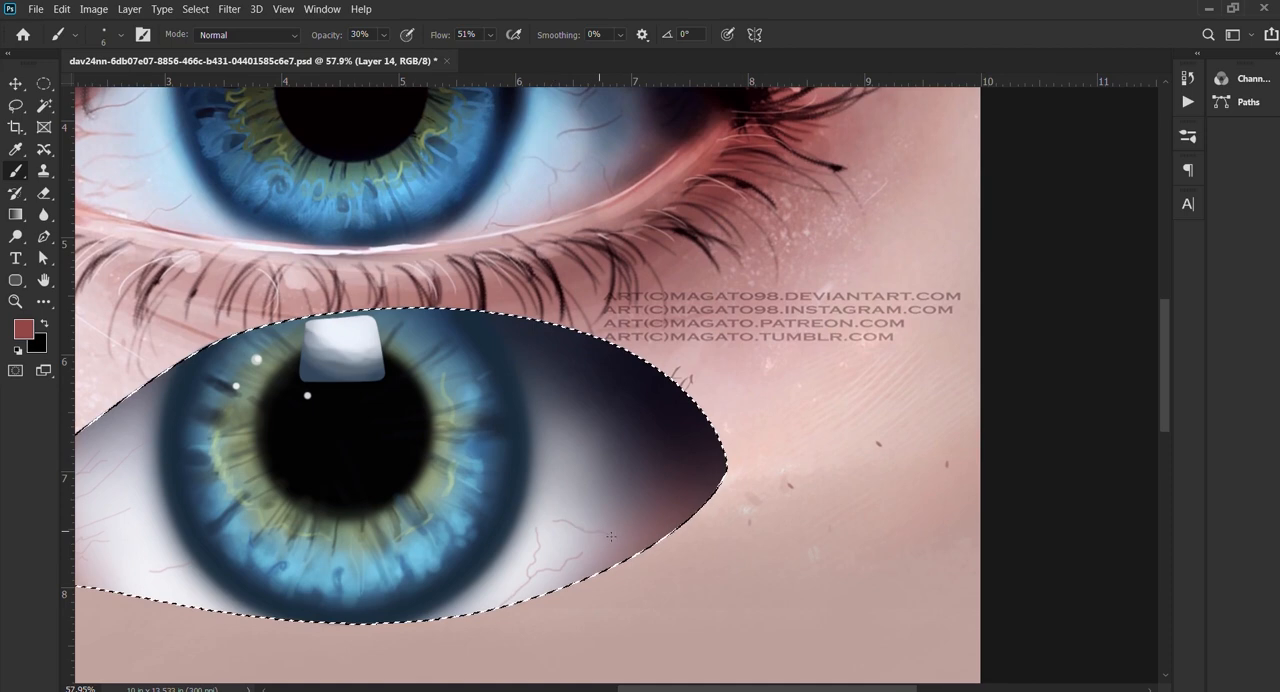
{"action": "left_click_drag", "start_coordinate": [580, 498], "coordinate": [597, 562]}
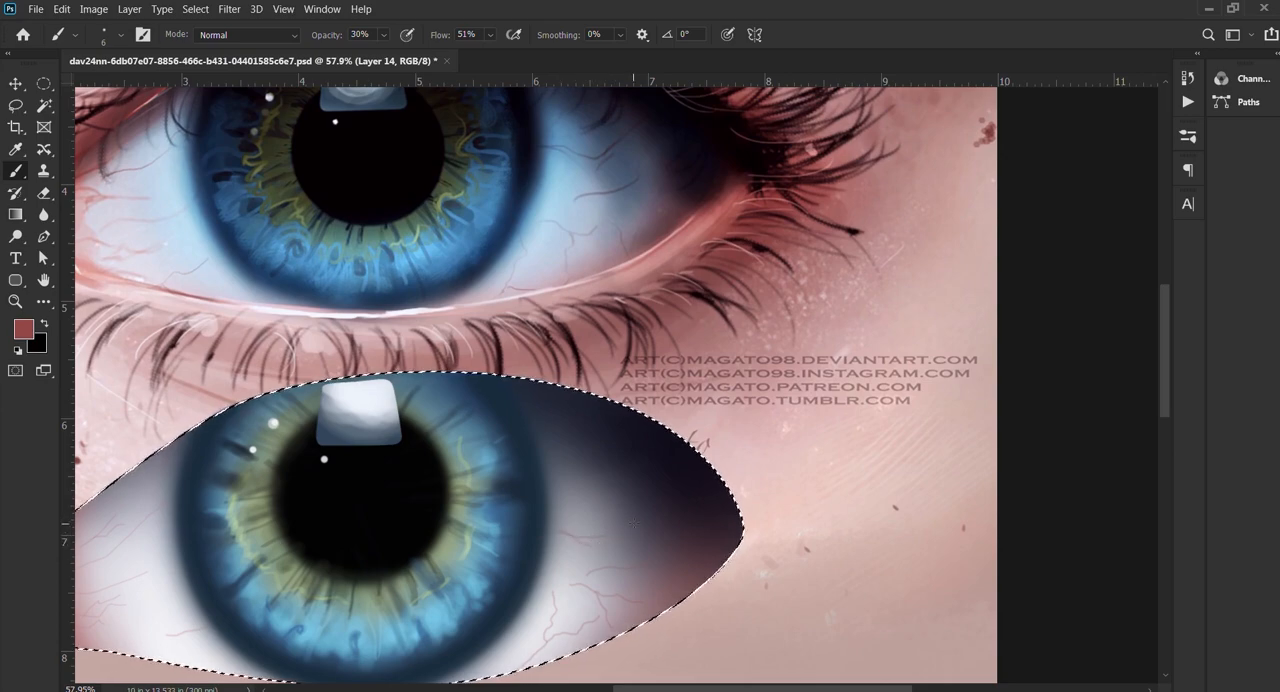
Step: Thicken the short vein beside the iris's lower inner edge with a 16 px brush at 30% opacity
{"action": "scroll", "coordinate": [634, 505], "scroll_direction": "down", "scroll_amount": 4}
{"action": "scroll", "coordinate": [632, 502], "scroll_direction": "up", "scroll_amount": 5}
{"action": "scroll", "coordinate": [630, 500], "scroll_direction": "down", "scroll_amount": 6}
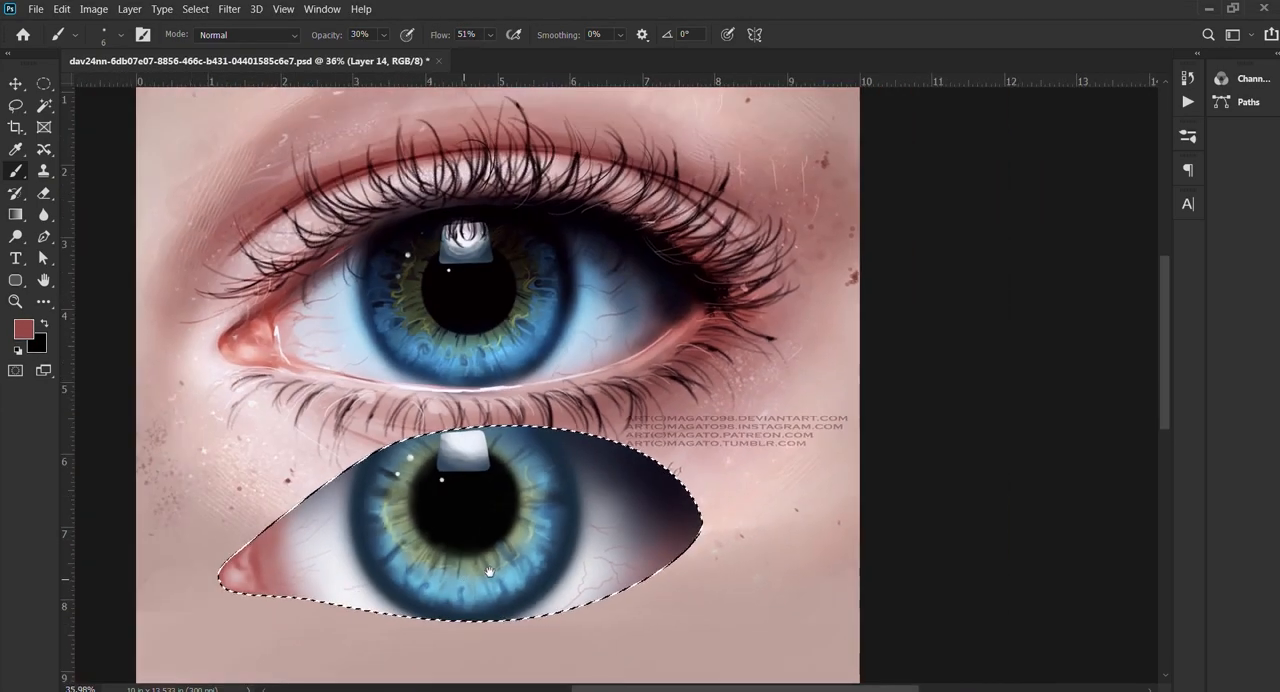
{"action": "scroll", "coordinate": [489, 571], "scroll_direction": "up", "scroll_amount": 8}
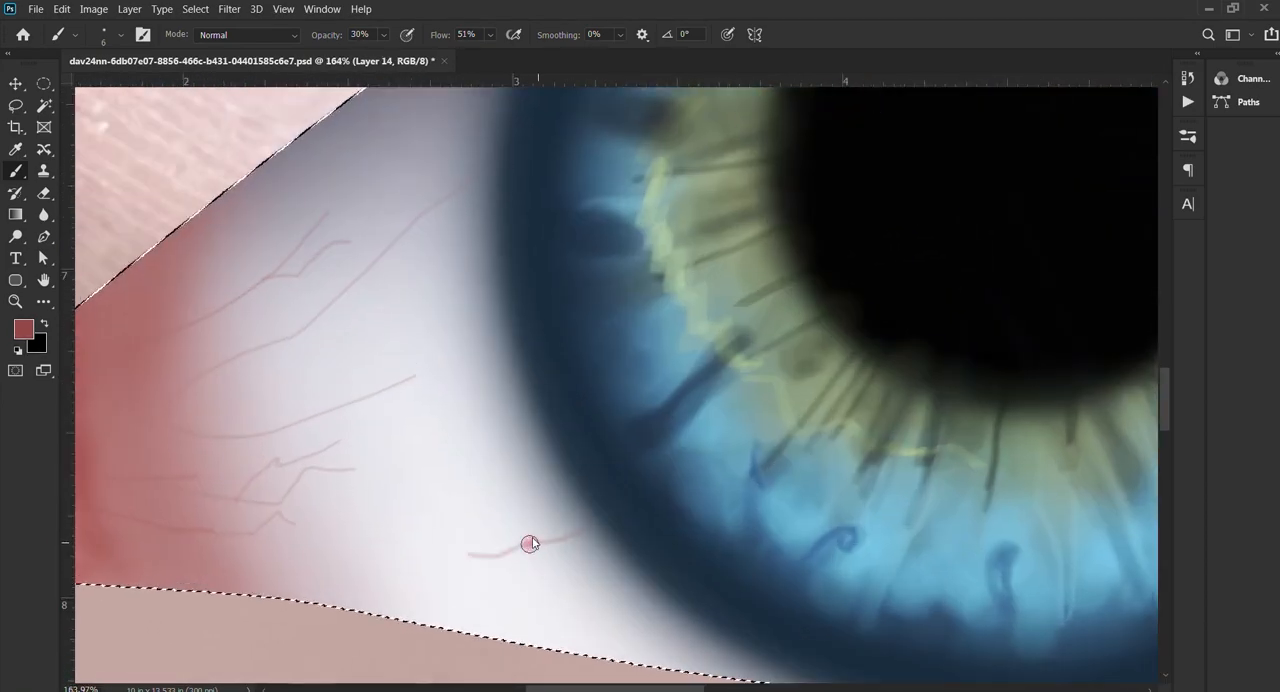
{"action": "mouse_move", "coordinate": [588, 515]}
{"action": "left_mouse_down"}
{"action": "mouse_move", "coordinate": [496, 560]}
{"action": "mouse_move", "coordinate": [466, 555]}
{"action": "left_mouse_up"}
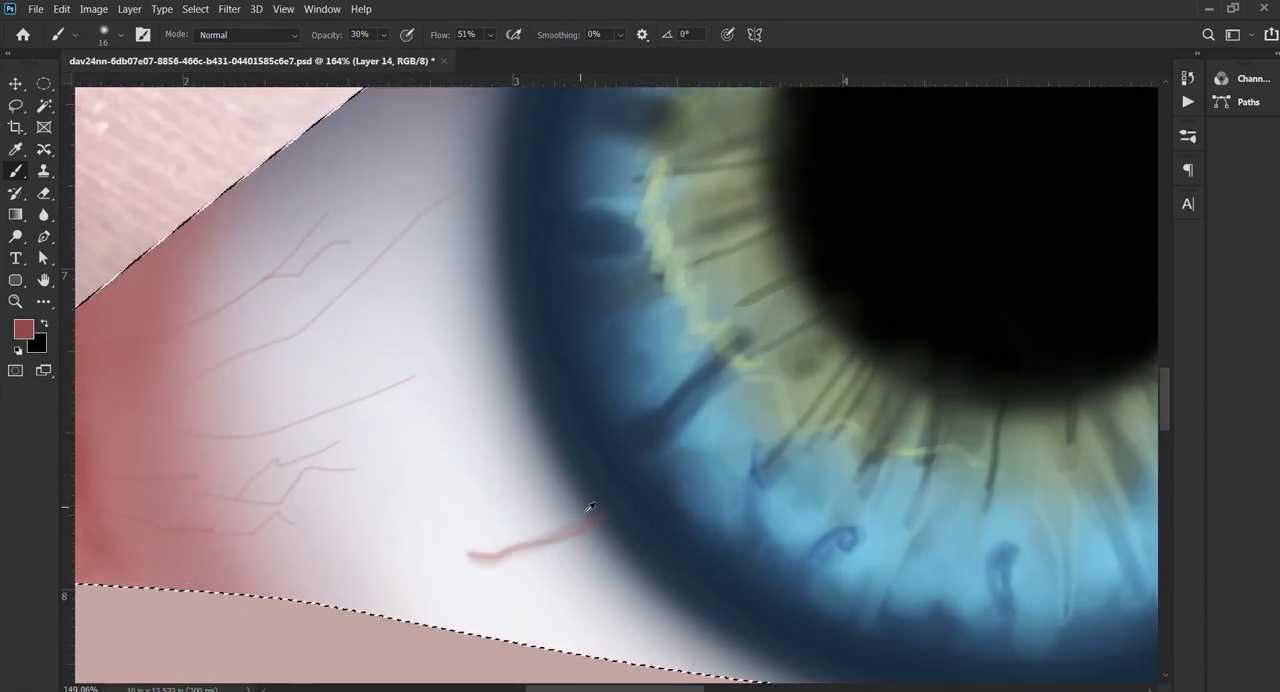
{"action": "scroll", "coordinate": [590, 508], "scroll_direction": "down", "scroll_amount": 7}
{"action": "scroll", "coordinate": [531, 449], "scroll_direction": "up", "scroll_amount": 3}
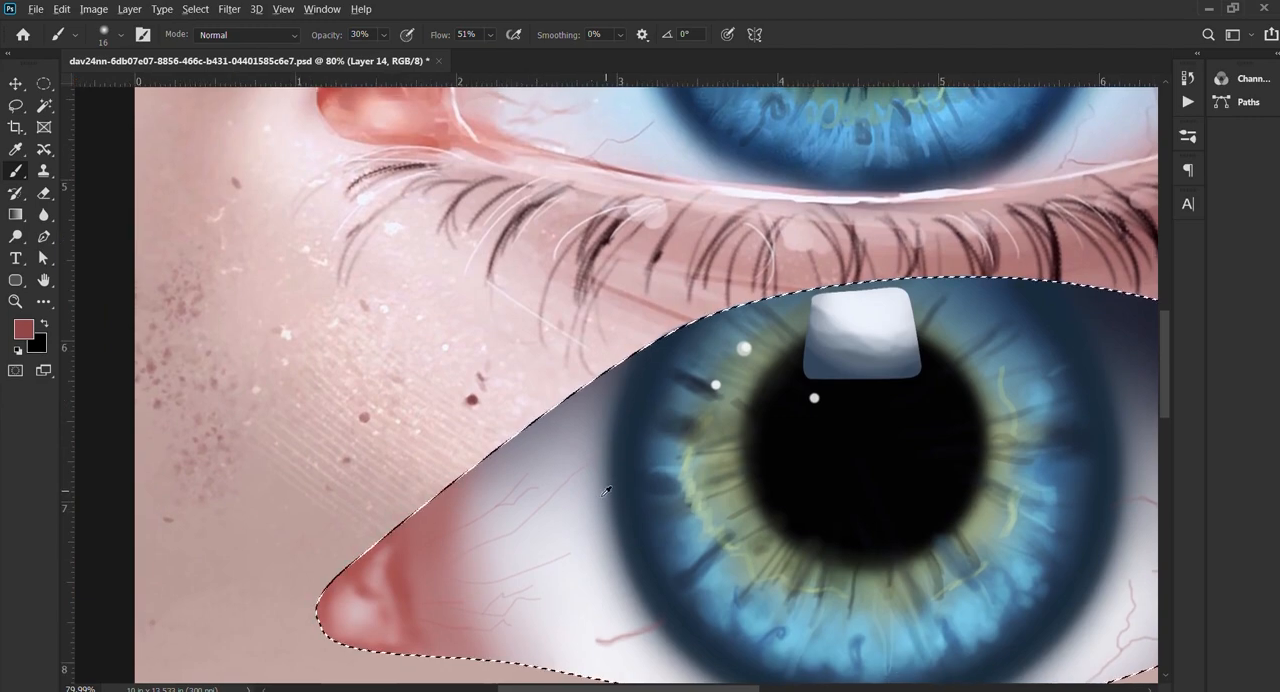
Step: Darken the upper vein from the eye white into the red inner corner with 13 px and 8 px brushes at 30% opacity, and deselect
{"action": "scroll", "coordinate": [606, 490], "scroll_direction": "down", "scroll_amount": 2}
{"action": "scroll", "coordinate": [460, 504], "scroll_direction": "up", "scroll_amount": 4}
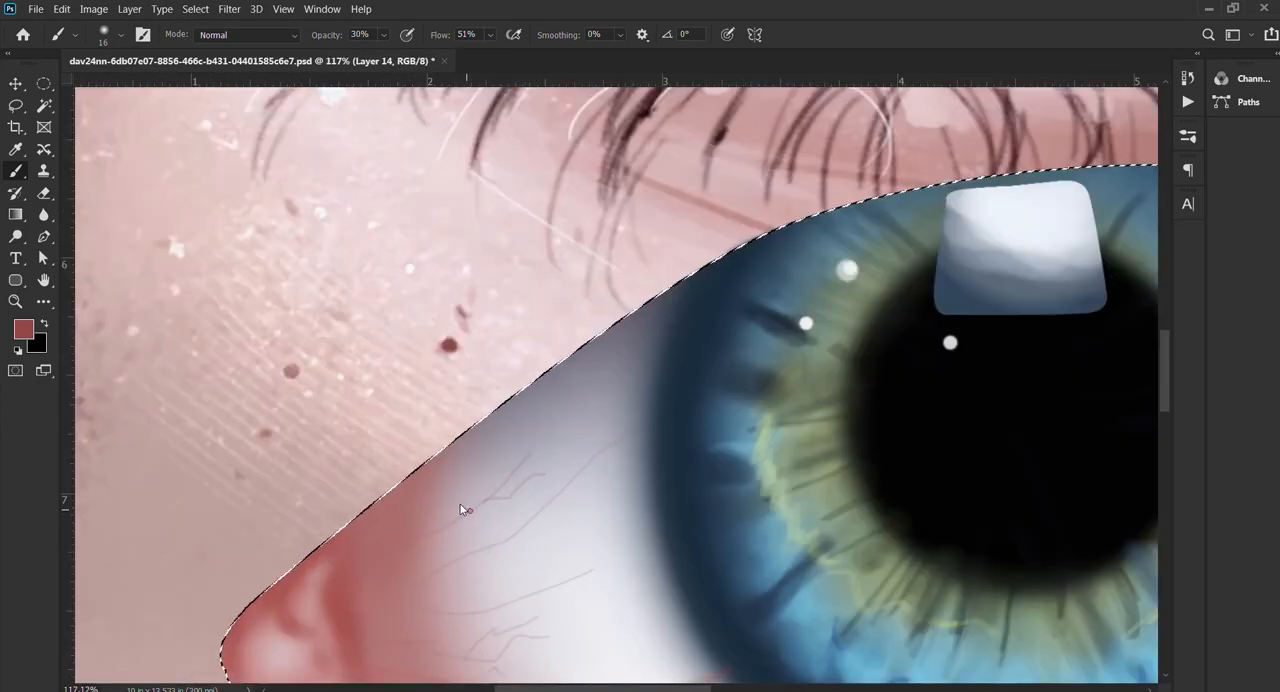
{"action": "key", "text": "bracketleft"}
{"action": "key", "text": "bracketleft"}
{"action": "key", "text": "bracketleft"}
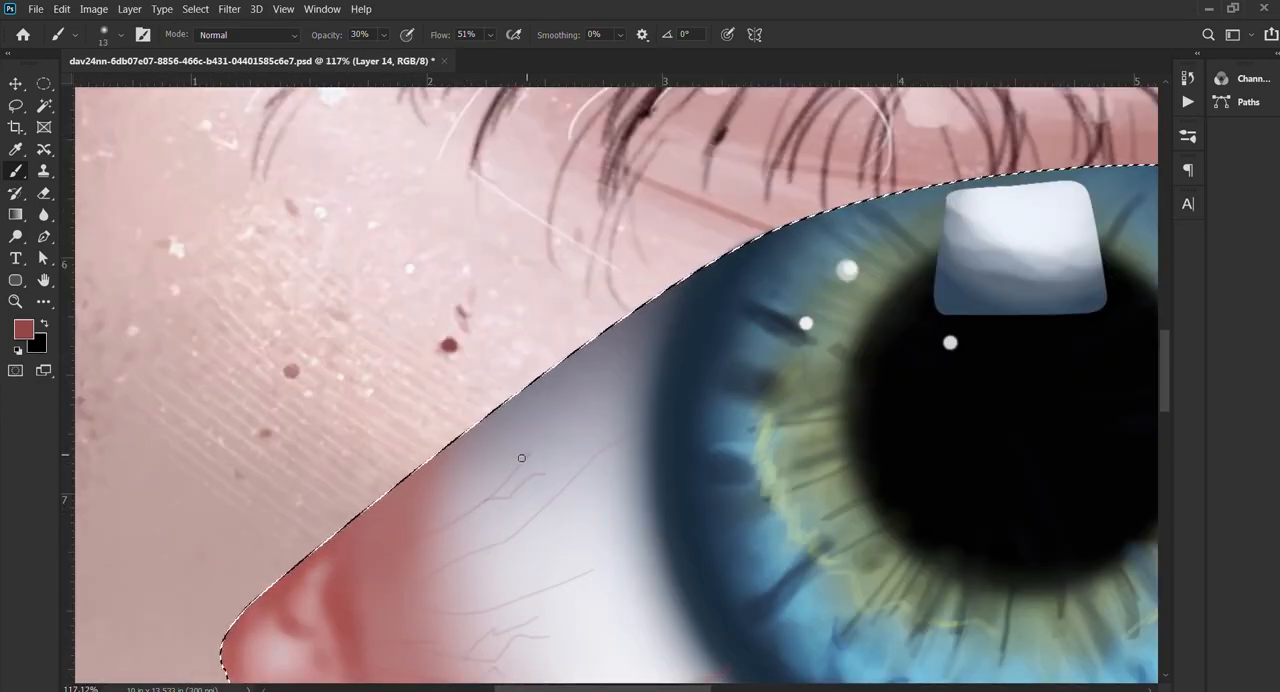
{"action": "mouse_move", "coordinate": [521, 457]}
{"action": "left_mouse_down"}
{"action": "mouse_move", "coordinate": [469, 511]}
{"action": "mouse_move", "coordinate": [386, 553]}
{"action": "left_mouse_up"}
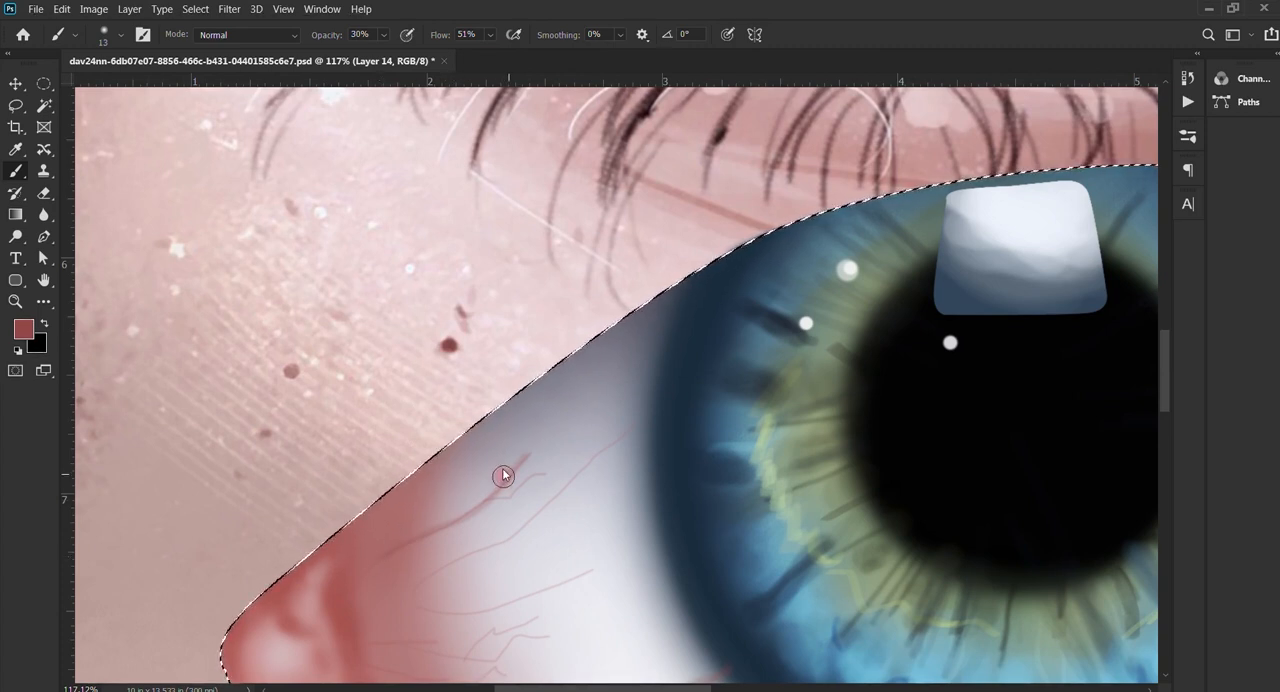
{"action": "mouse_move", "coordinate": [503, 470]}
{"action": "left_mouse_down"}
{"action": "mouse_move", "coordinate": [529, 466]}
{"action": "mouse_move", "coordinate": [483, 441]}
{"action": "mouse_move", "coordinate": [501, 476]}
{"action": "left_mouse_up"}
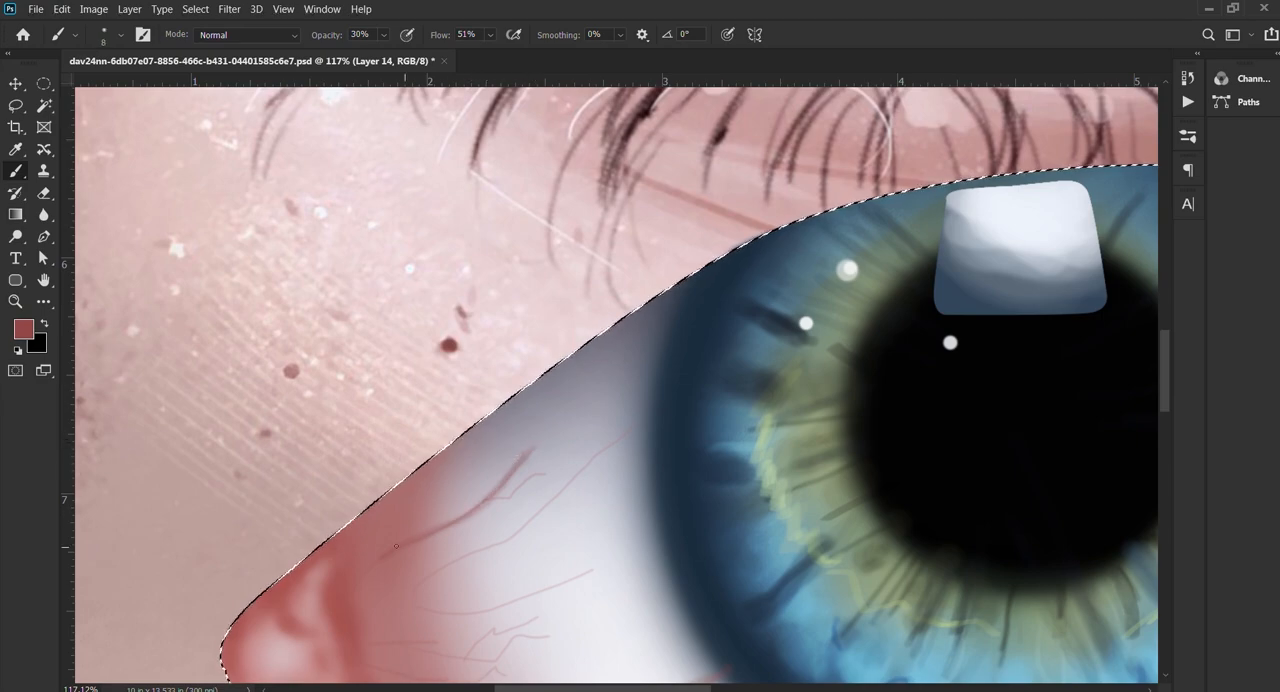
{"action": "key", "text": "ctrl+0"}
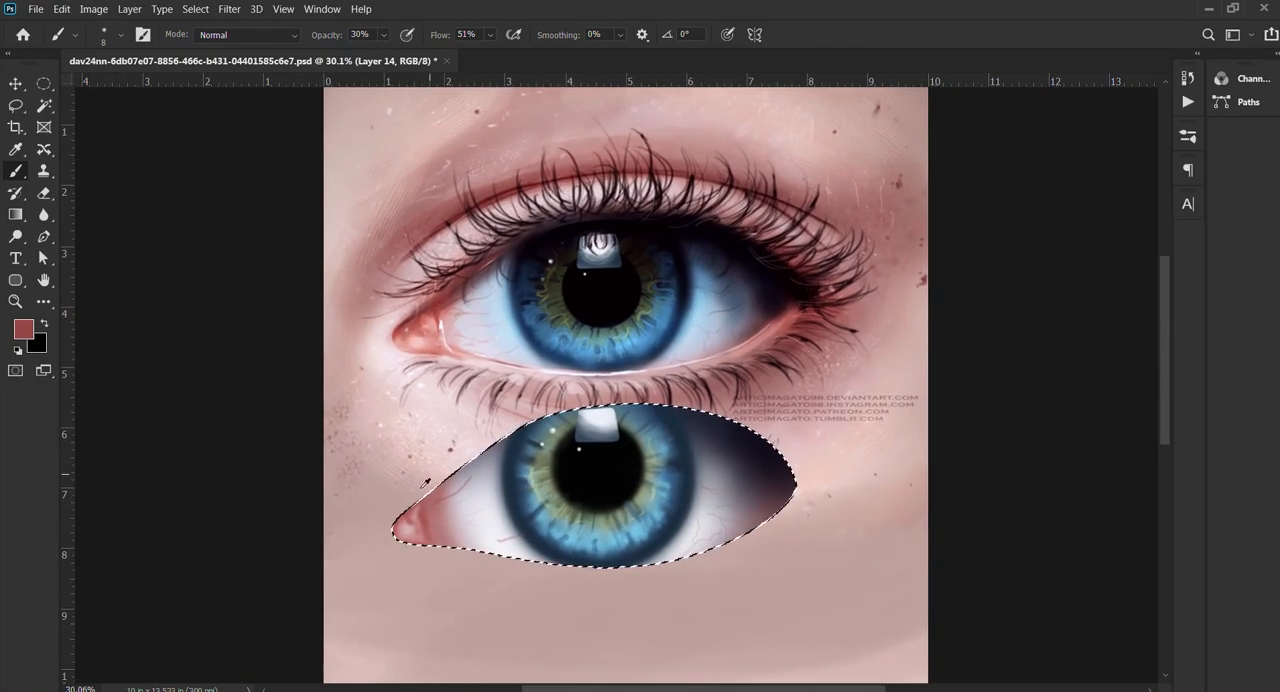
{"action": "scroll", "coordinate": [436, 505], "scroll_direction": "up", "scroll_amount": 4}
{"action": "scroll", "coordinate": [452, 511], "scroll_direction": "down", "scroll_amount": 5}
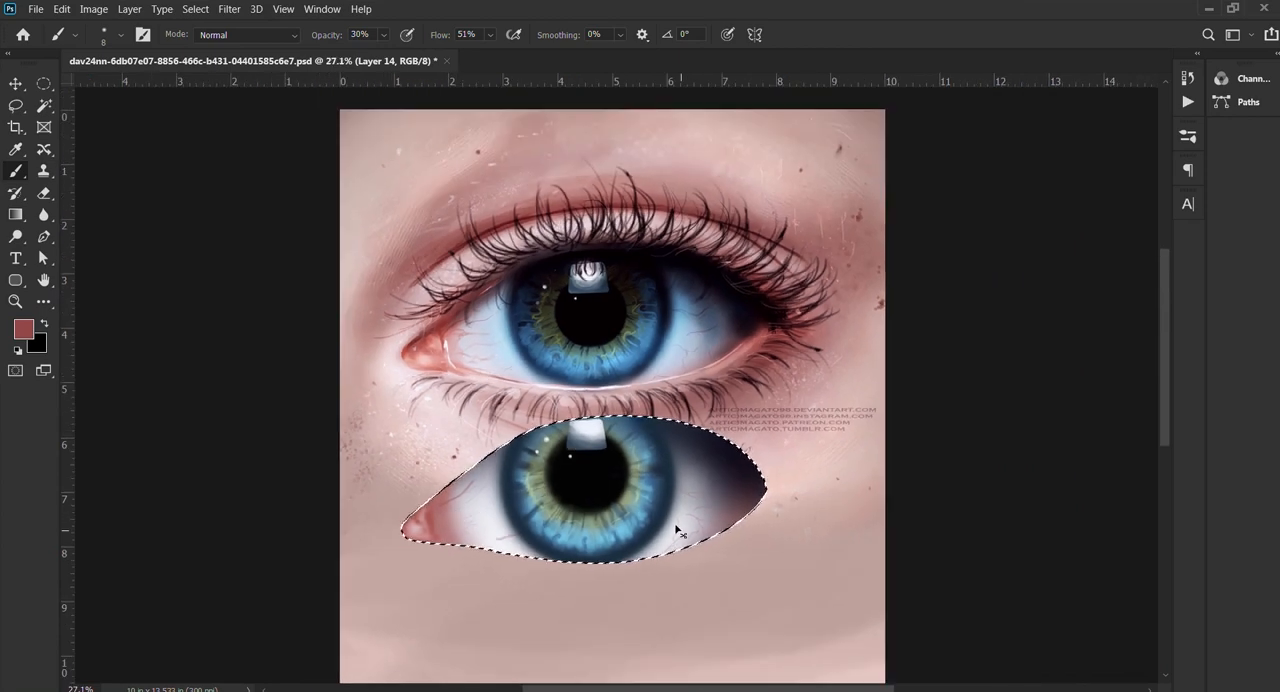
{"action": "key", "text": "ctrl+d"}
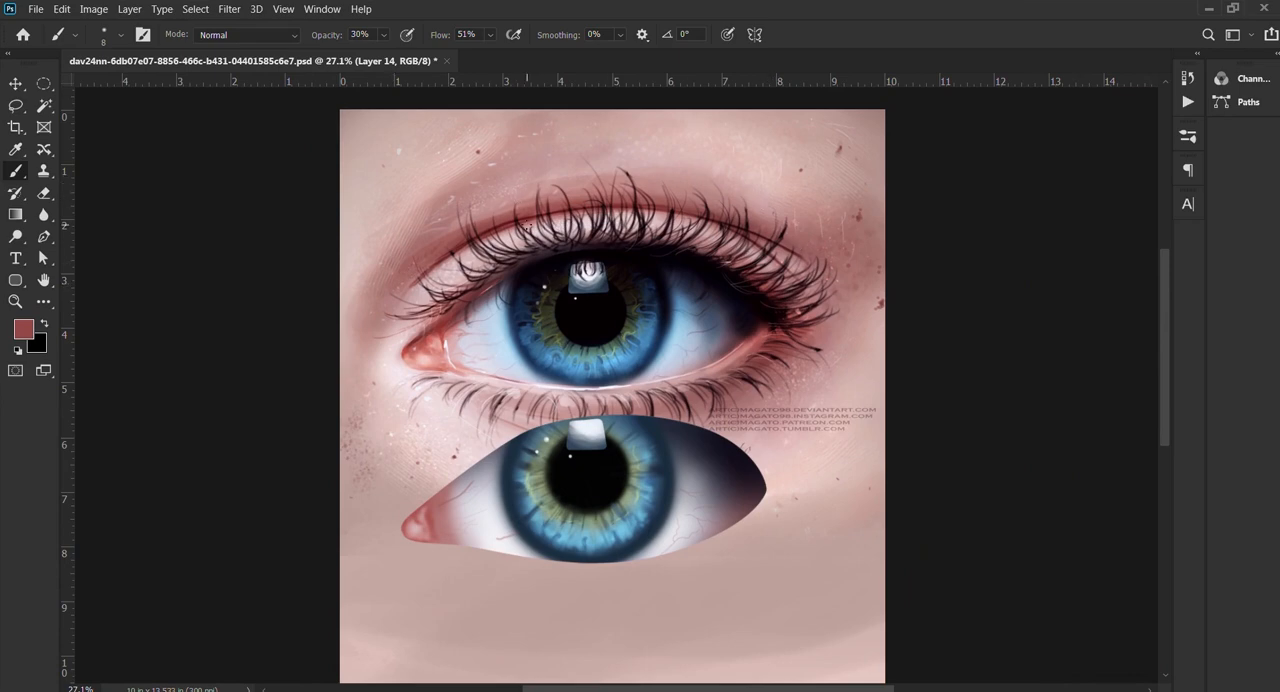
Step: Group the painted eye's layers and duplicate the group
{"action": "scroll", "coordinate": [643, 323], "scroll_direction": "down", "scroll_amount": 2}
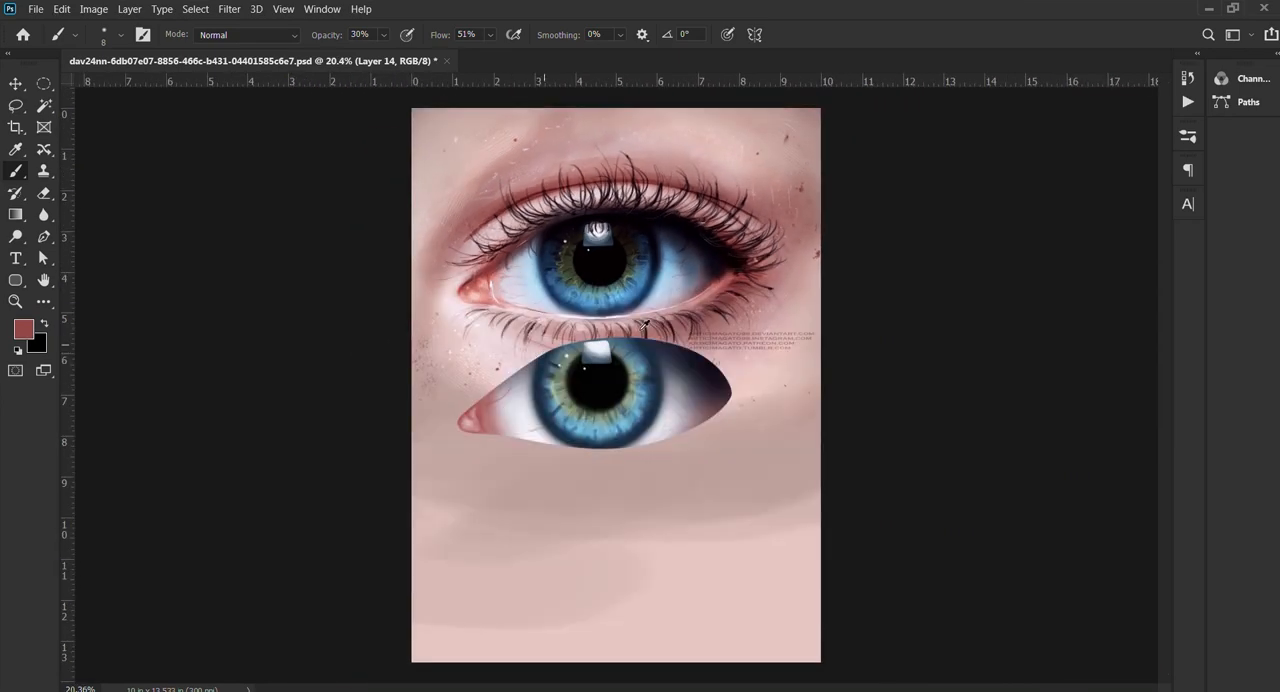
{"action": "left_click", "coordinate": [1095, 348]}
{"action": "left_click", "coordinate": [1135, 185], "text": "shift"}
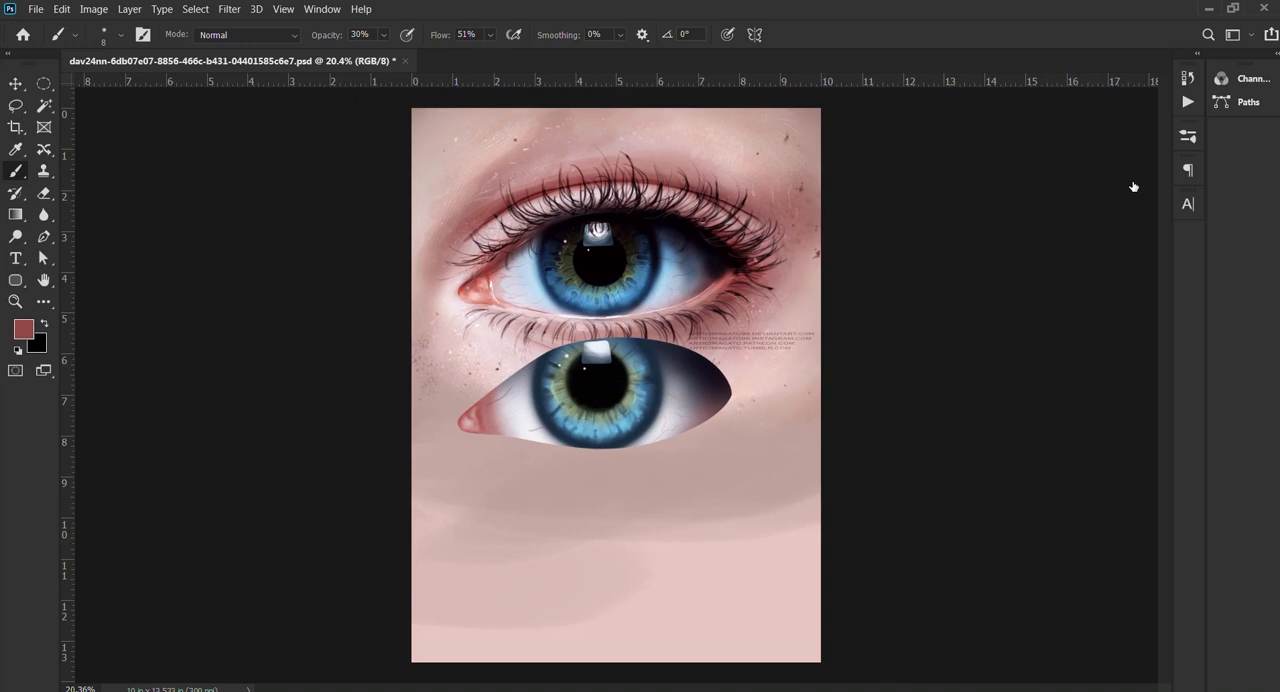
{"action": "key", "text": "ctrl+g"}
{"action": "key", "text": "ctrl+j"}
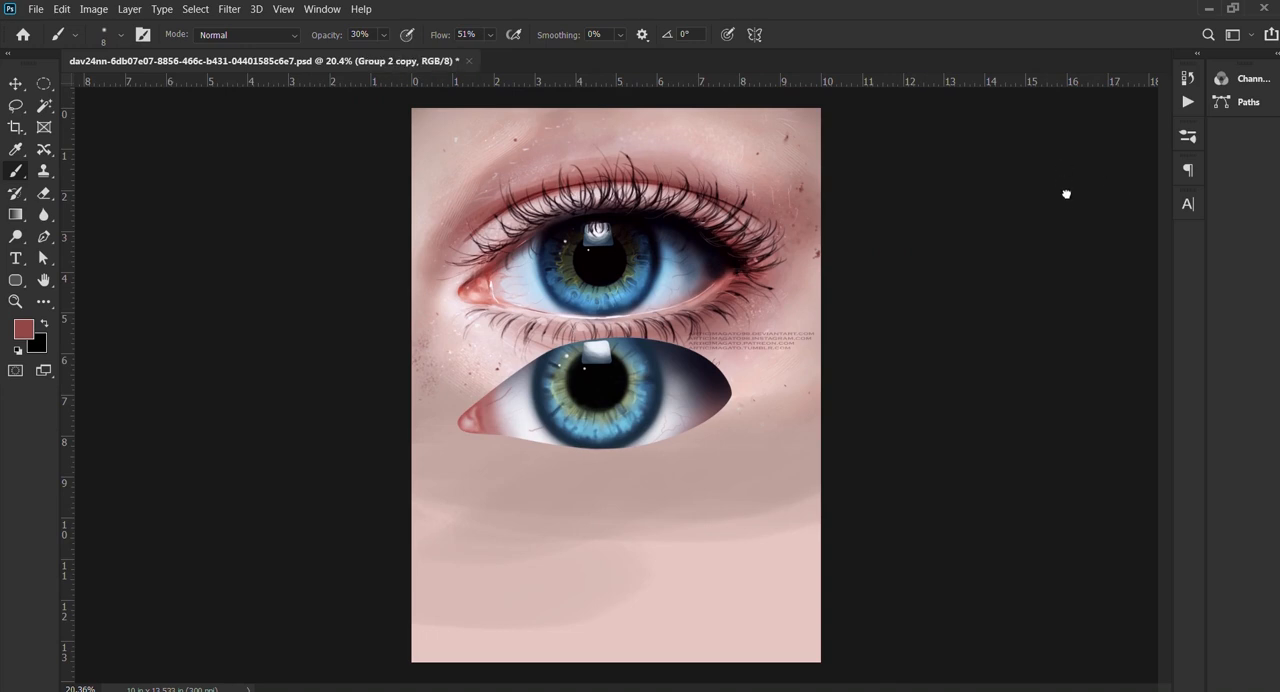
Step: Hide the original eye group and move its copy down to the plain skin area clear of the reference eye
{"action": "left_click", "coordinate": [1022, 209]}
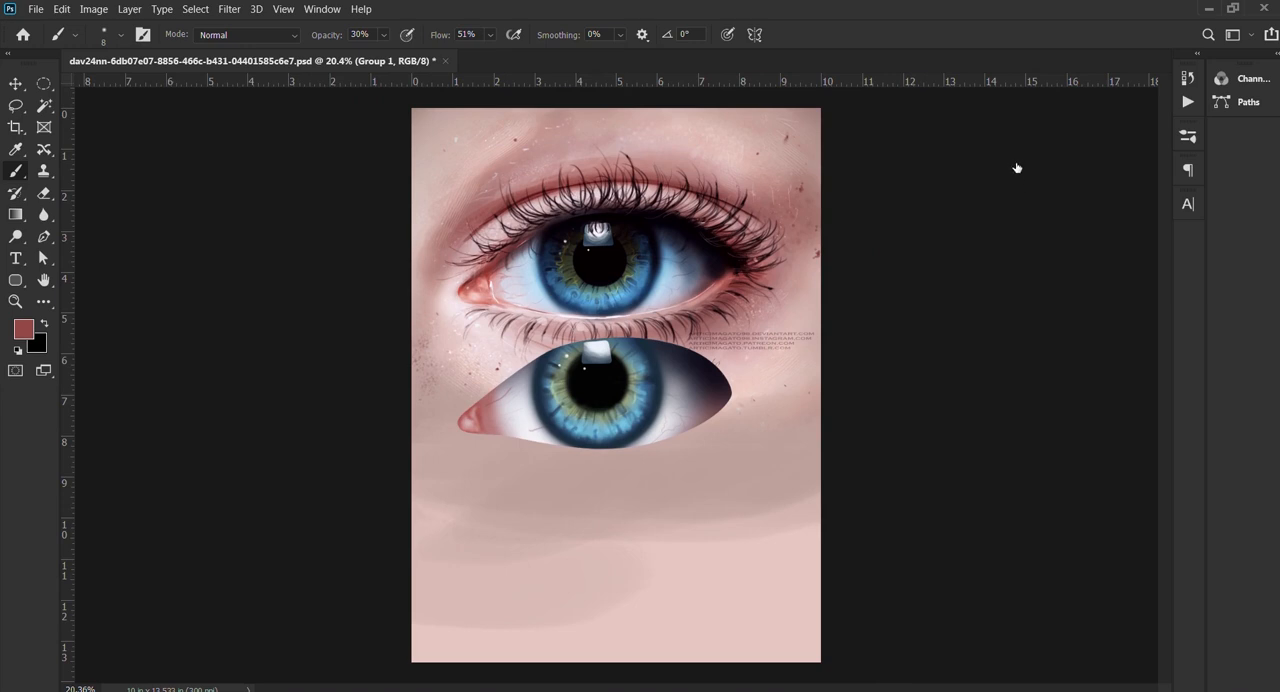
{"action": "left_click", "coordinate": [1019, 163]}
{"action": "left_click", "coordinate": [1014, 160]}
{"action": "key", "text": "v"}
{"action": "left_click_drag", "start_coordinate": [628, 382], "coordinate": [630, 480]}
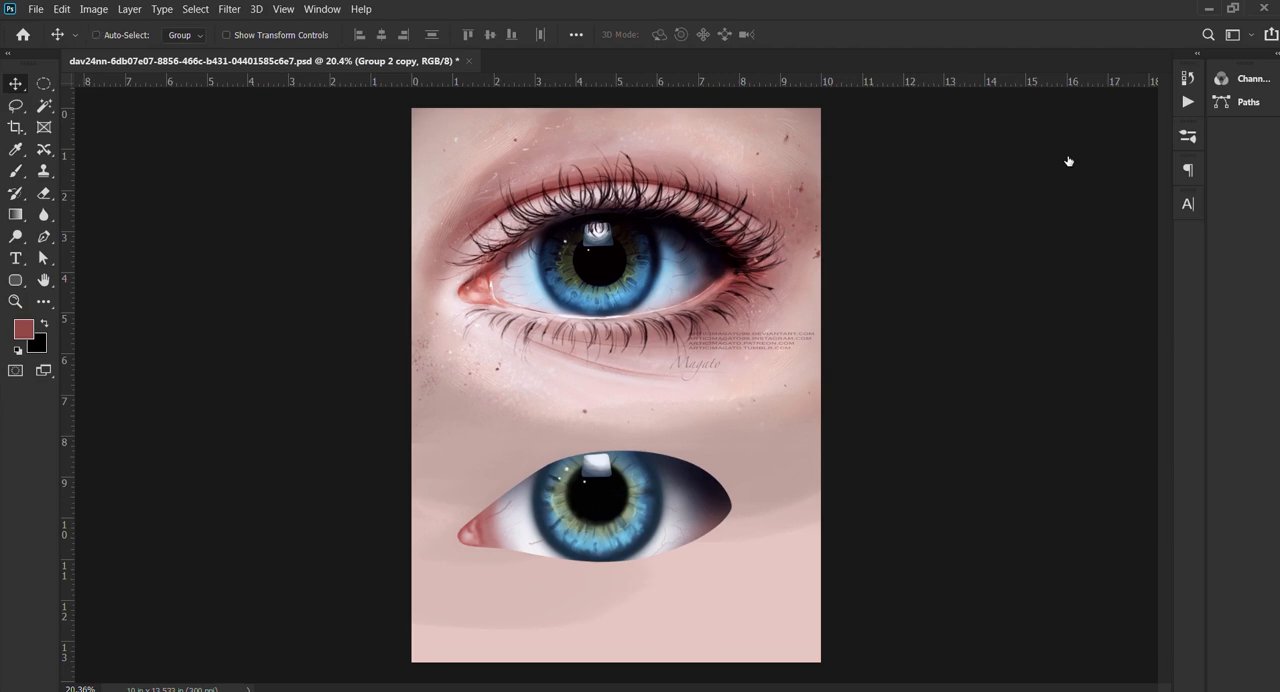
Step: Fill the eye's outline with pale pink on a new layer, deselect it, and change the layer's blend mode to brighten the eye
{"action": "left_click", "coordinate": [1035, 160], "text": "ctrl"}
{"action": "left_click", "coordinate": [1143, 556]}
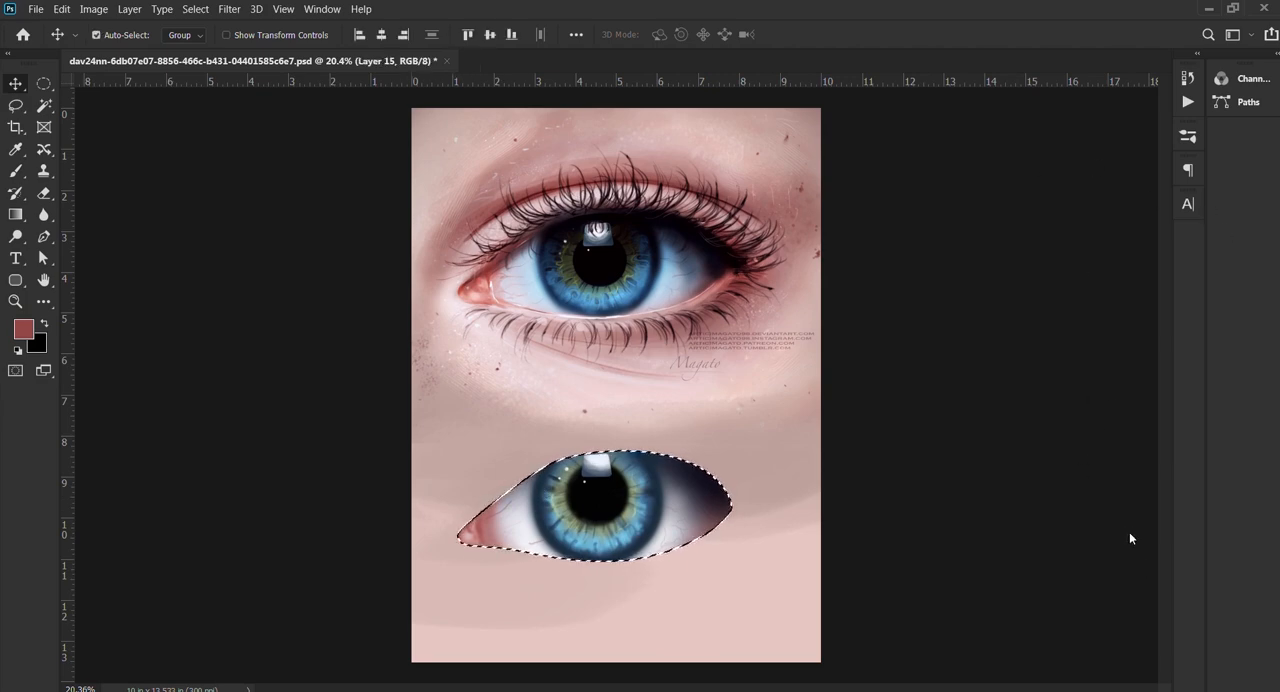
{"action": "key", "text": "b"}
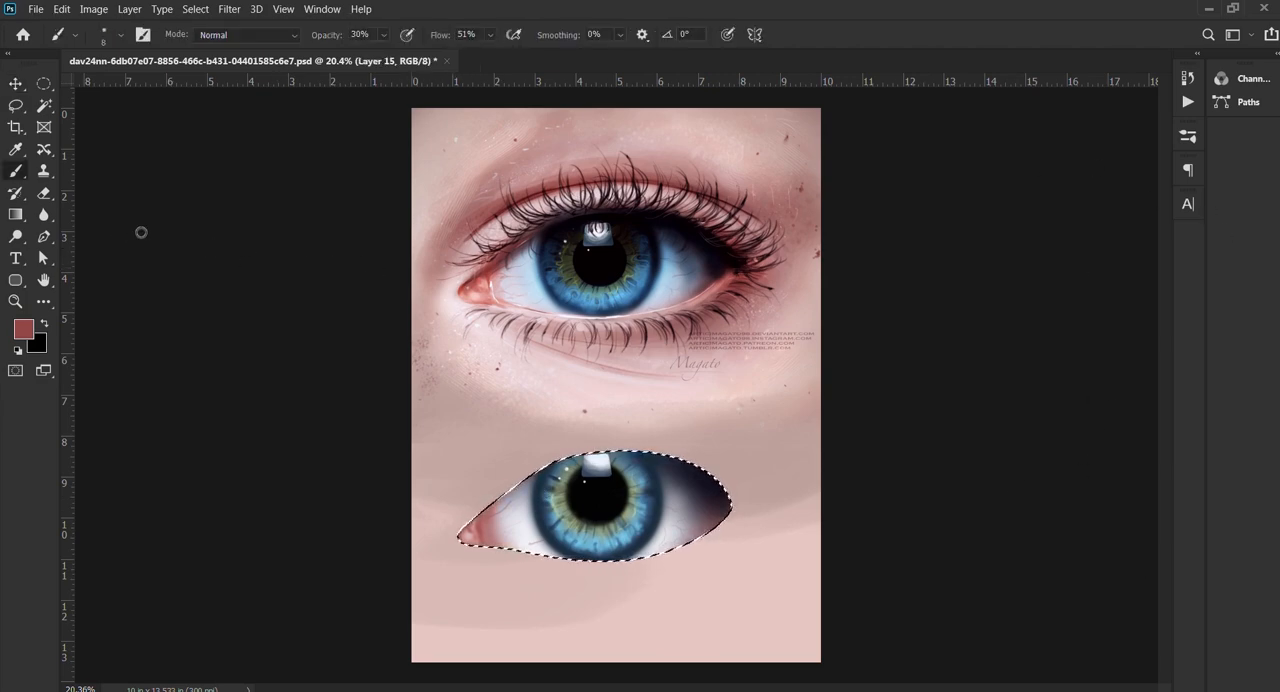
{"action": "left_click", "coordinate": [141, 232]}
{"action": "left_click", "coordinate": [145, 237]}
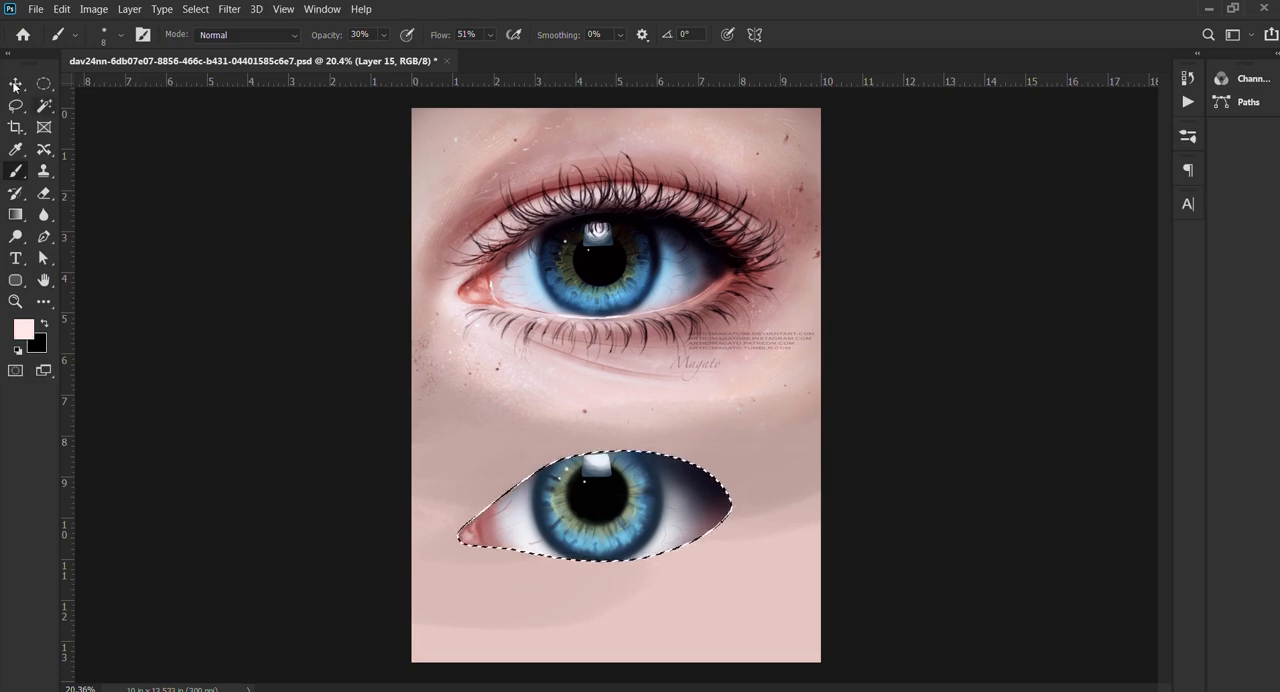
{"action": "key", "text": "v"}
{"action": "key", "text": "alt+BackSpace"}
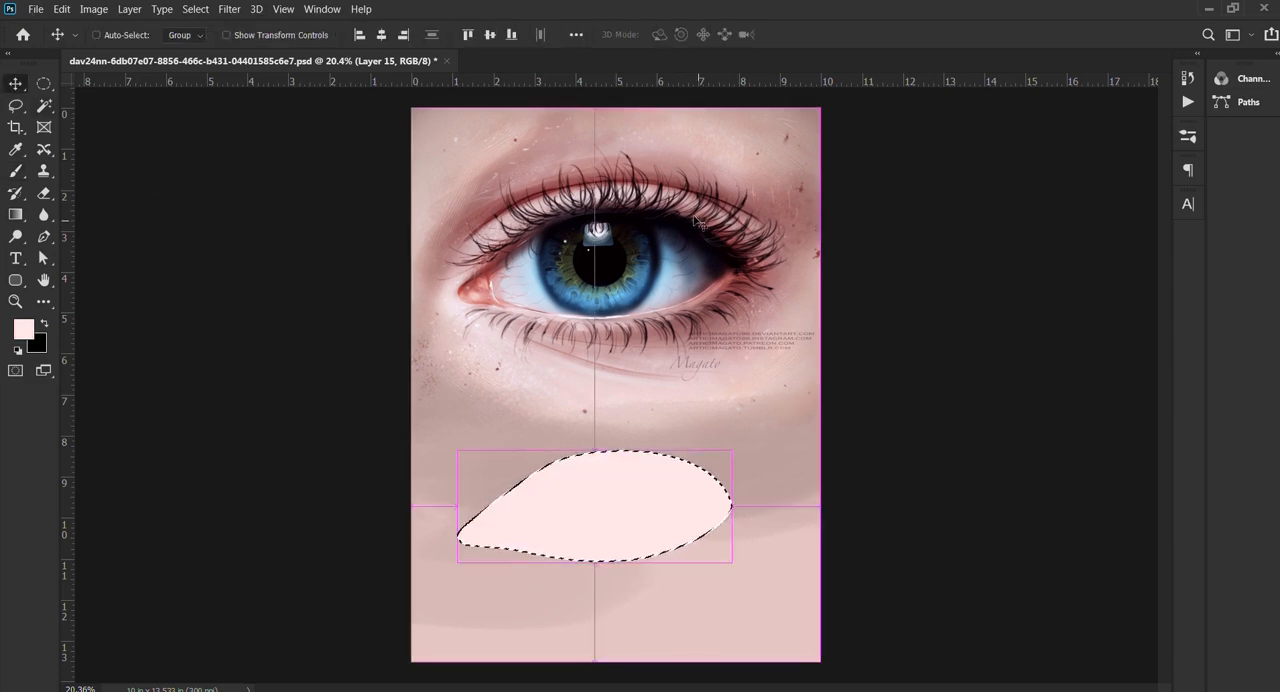
{"action": "key", "text": "ctrl+d"}
{"action": "left_click", "coordinate": [1027, 70]}
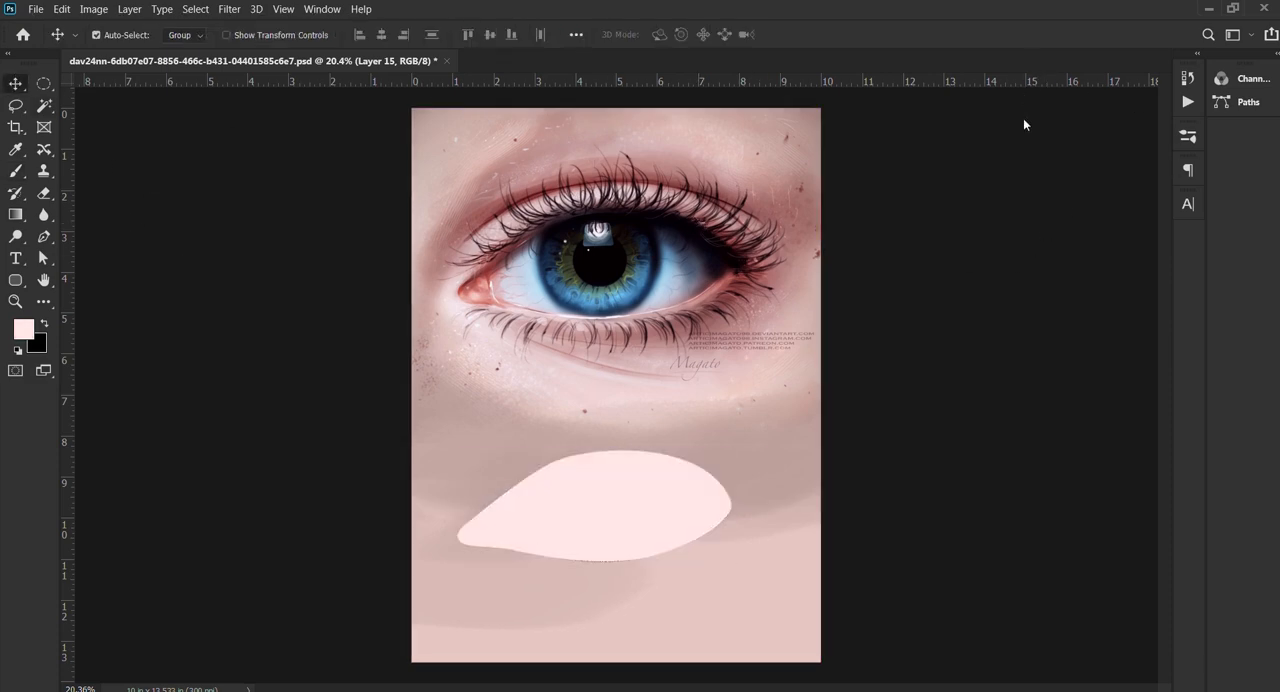
{"action": "left_click", "coordinate": [1019, 273]}
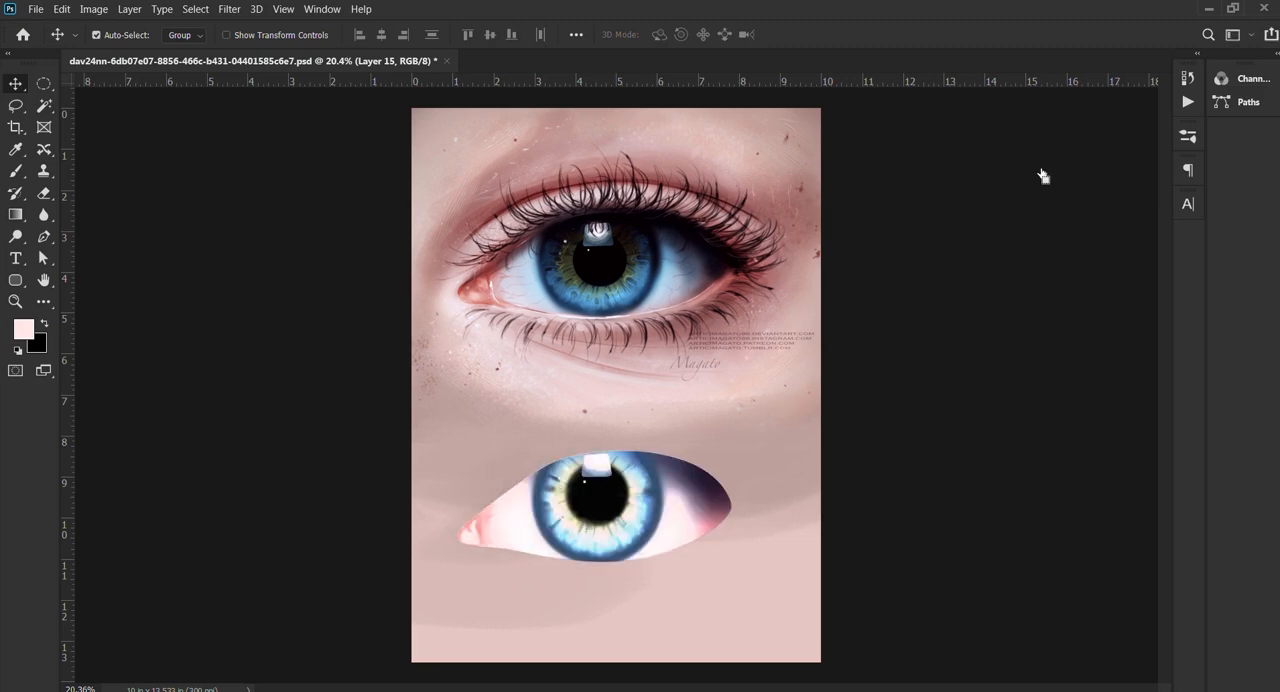
Step: Refill the eye outline on the brightening layer with white and reduce the strength of the layer's effect
{"action": "key", "text": "ctrl+shift+d"}
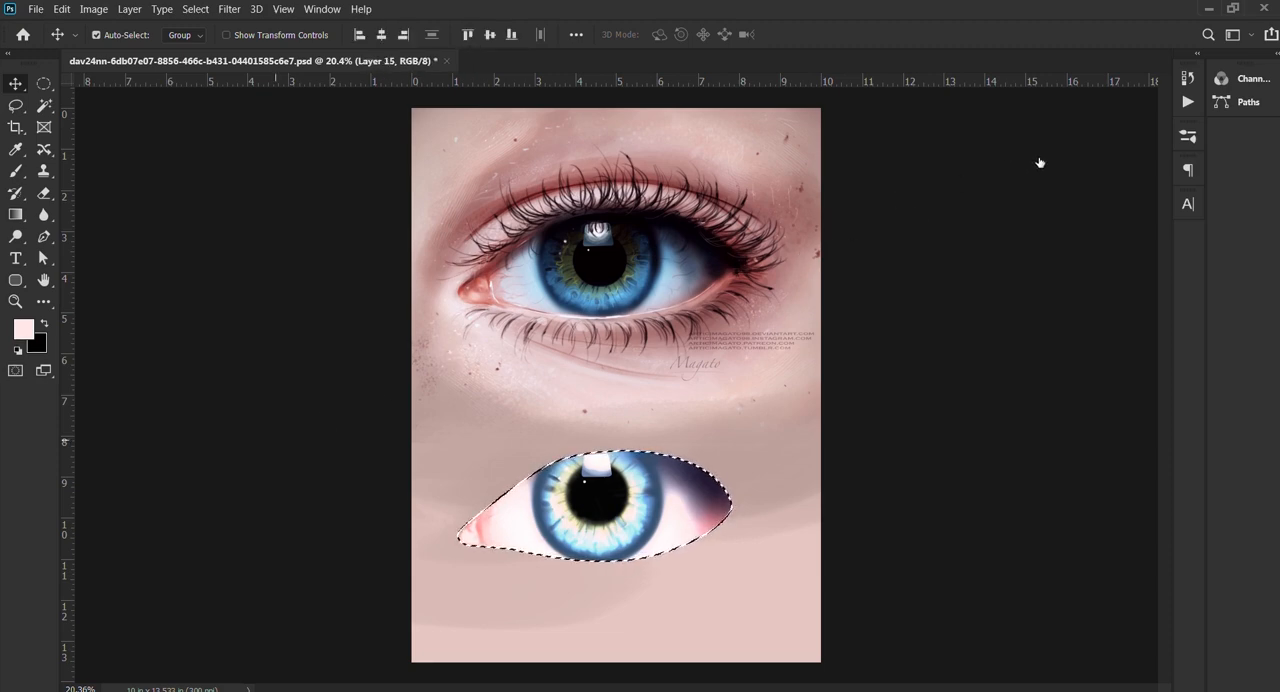
{"action": "key", "text": "d"}
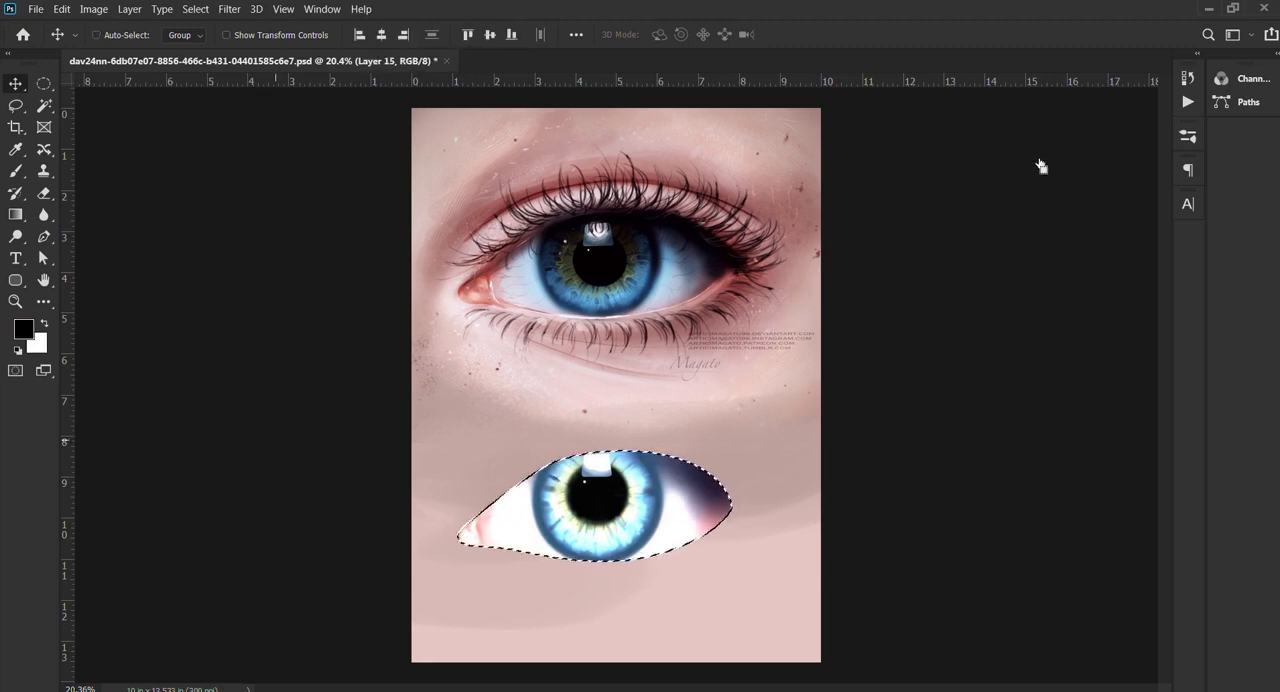
{"action": "key", "text": "ctrl+d"}
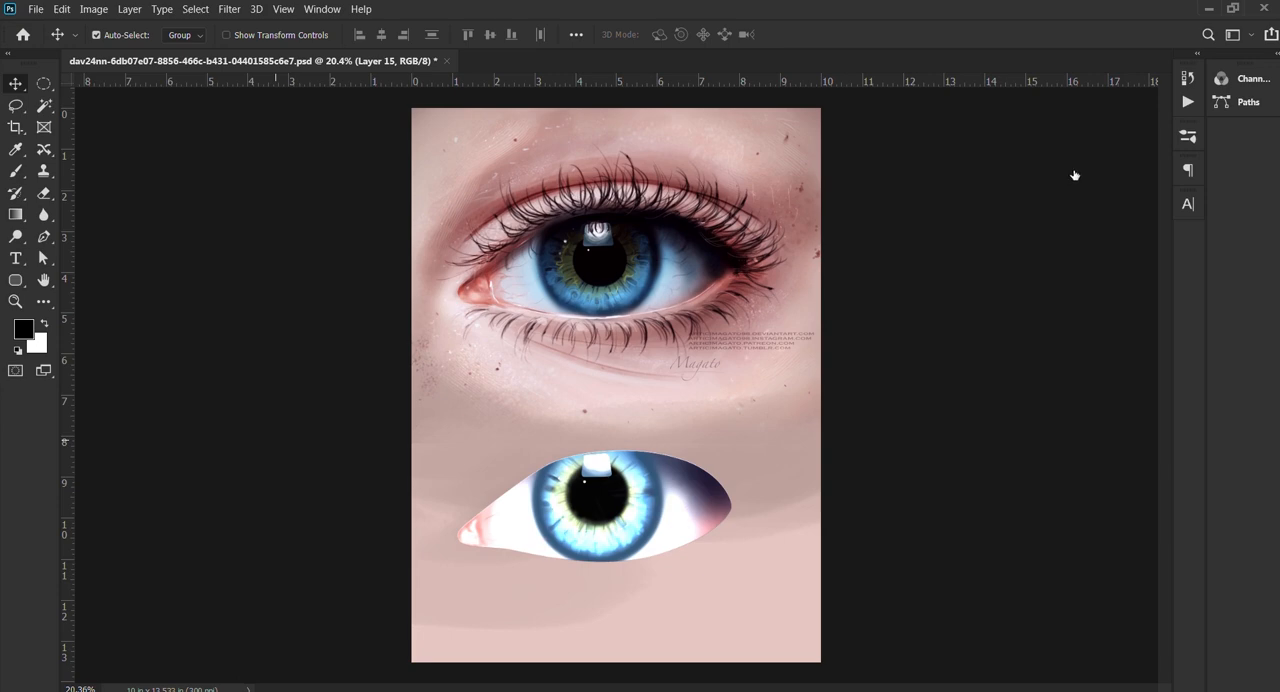
{"action": "left_click", "coordinate": [1075, 175]}
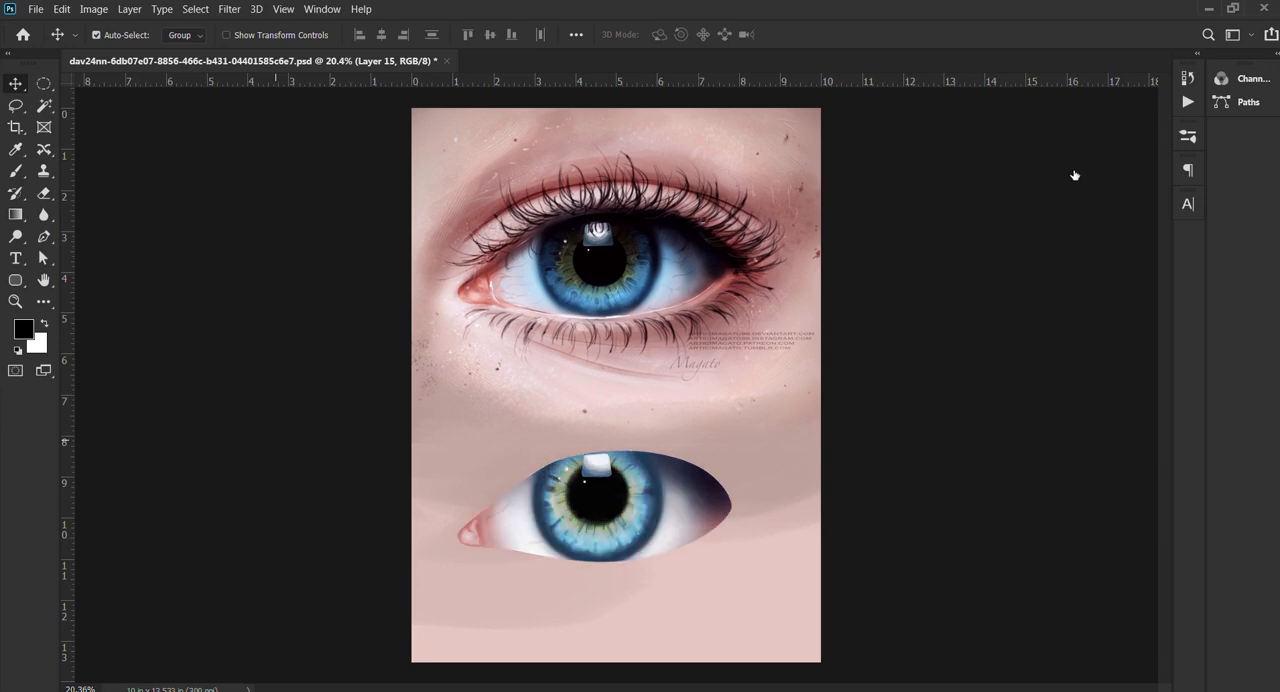
{"action": "left_click", "coordinate": [1016, 162]}
{"action": "left_click", "coordinate": [1016, 162]}
{"action": "left_click", "coordinate": [1016, 162]}
{"action": "left_click", "coordinate": [1016, 162]}
Step: Adjust the painted eye's tones for deeper darks, brighter whites and a more saturated blue iris
{"action": "left_click", "coordinate": [1080, 198], "text": "shift"}
{"action": "key", "text": "ctrl+e"}
{"action": "scroll", "coordinate": [604, 408], "scroll_direction": "down", "scroll_amount": 2}
{"action": "scroll", "coordinate": [604, 430], "scroll_direction": "up", "scroll_amount": 6}
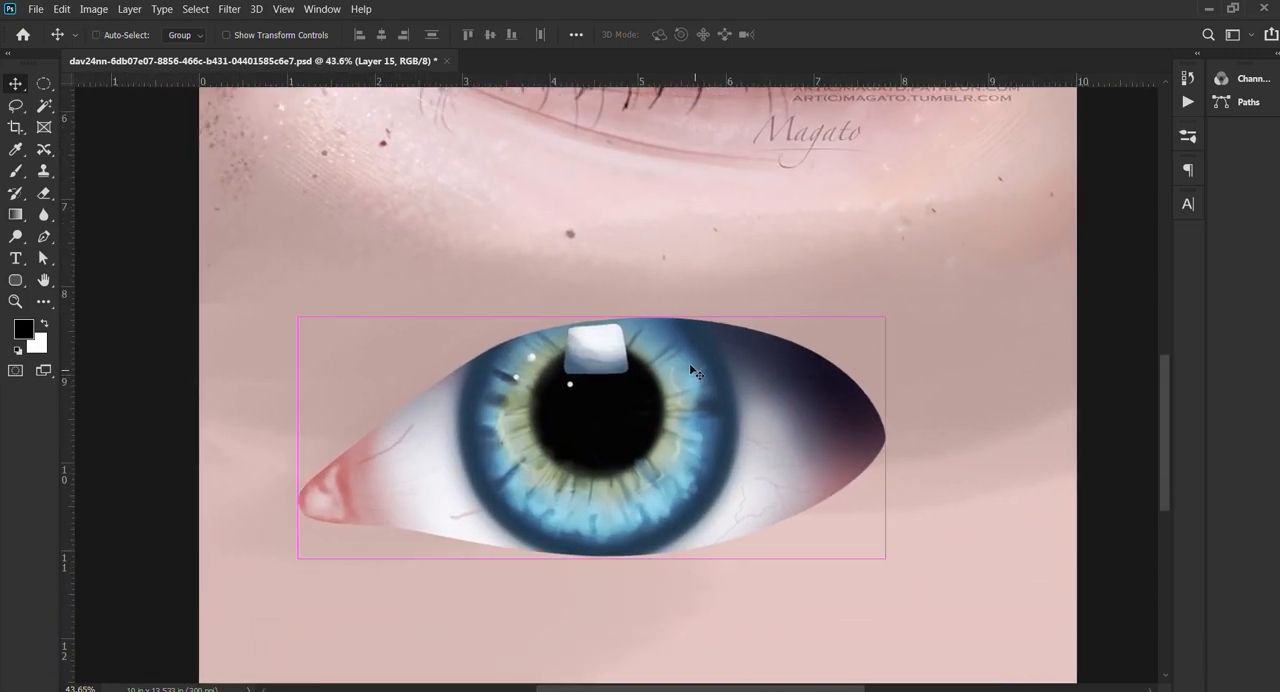
{"action": "key", "text": "i"}
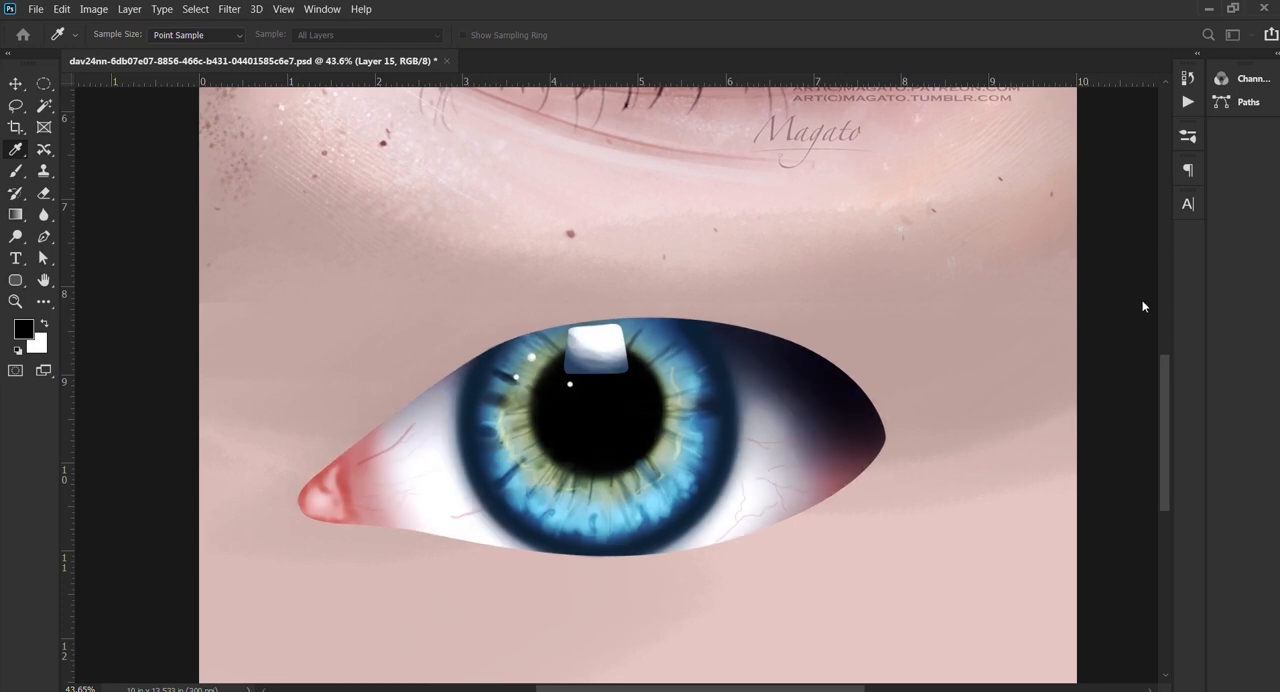
{"action": "key", "text": "v"}
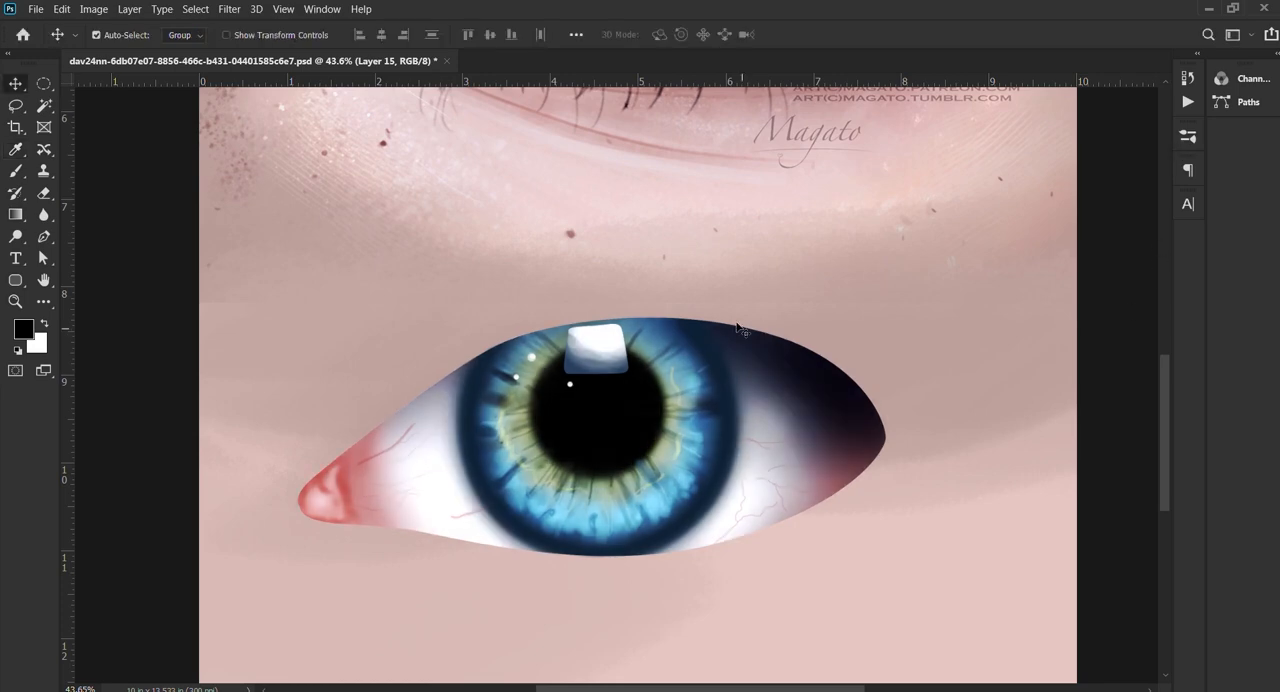
Step: Select the rectangle below the reference eye and fill it on a new layer with a skin tone sampled above the reference's upper lashes
{"action": "scroll", "coordinate": [741, 329], "scroll_direction": "down", "scroll_amount": 5}
{"action": "scroll", "coordinate": [586, 386], "scroll_direction": "up", "scroll_amount": 4}
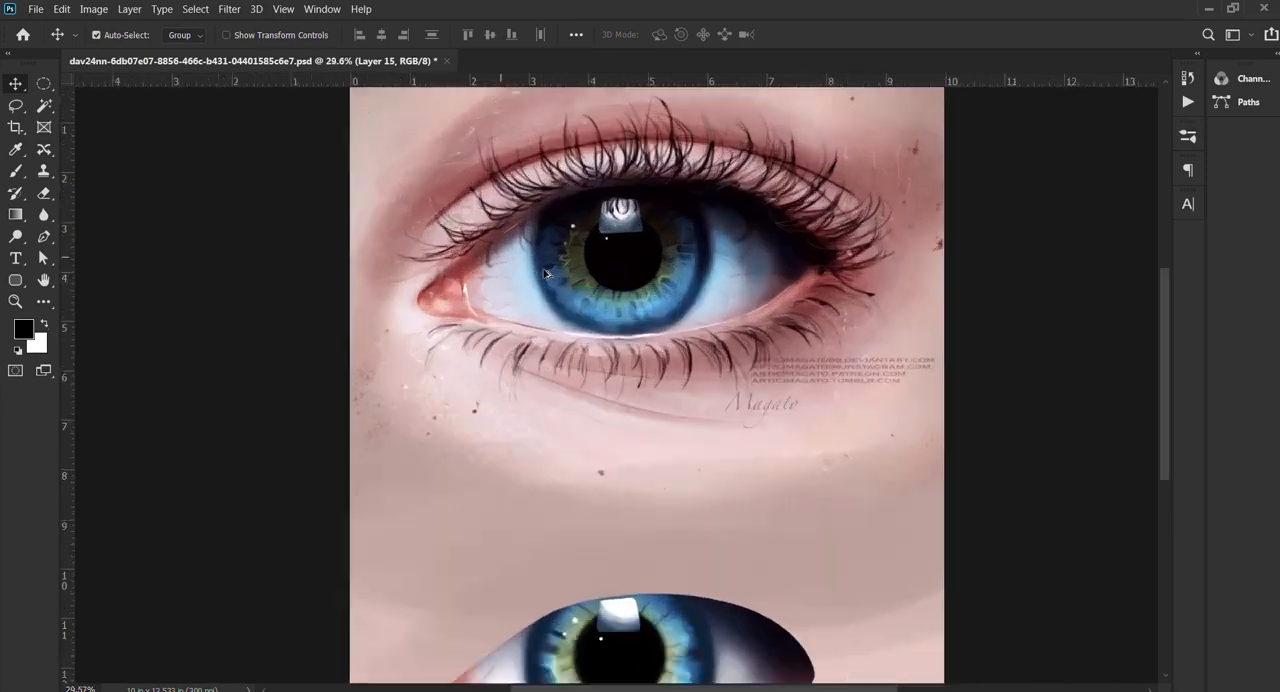
{"action": "scroll", "coordinate": [540, 208], "scroll_direction": "down", "scroll_amount": 3}
{"action": "left_click_drag", "start_coordinate": [589, 569], "coordinate": [600, 536]}
{"action": "scroll", "coordinate": [624, 188], "scroll_direction": "down", "scroll_amount": 5}
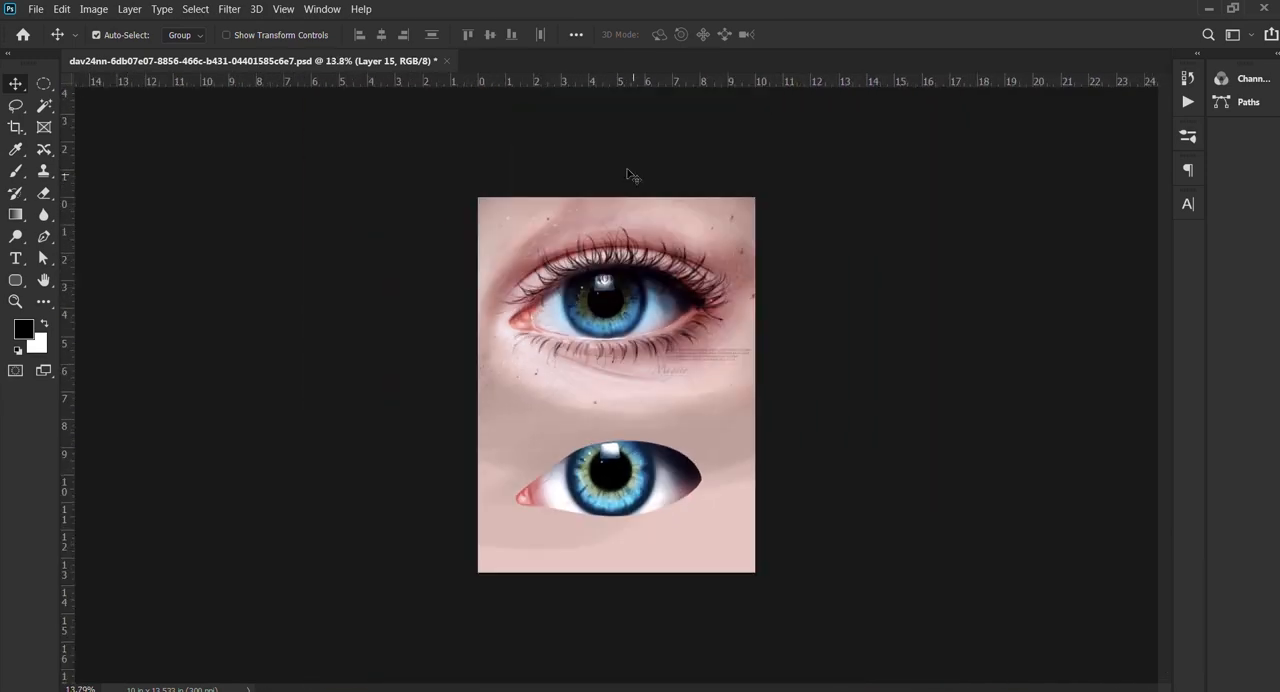
{"action": "left_click", "coordinate": [43, 83]}
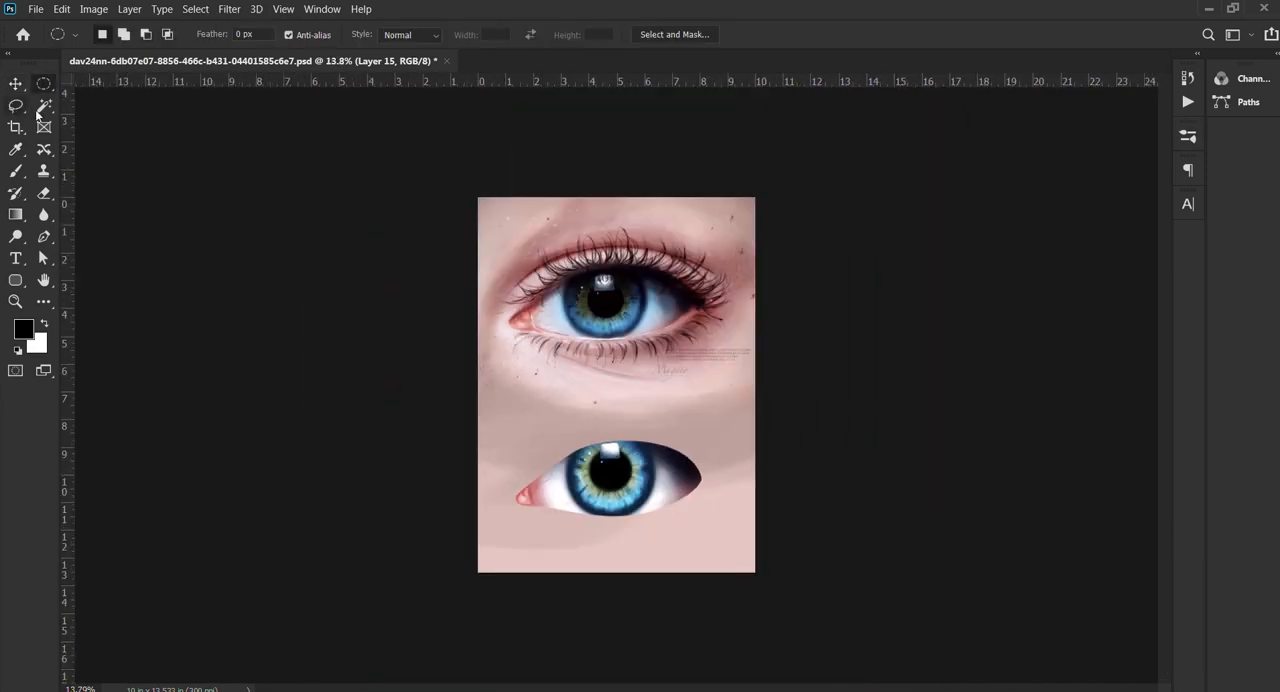
{"action": "left_click_drag", "start_coordinate": [467, 390], "coordinate": [898, 636]}
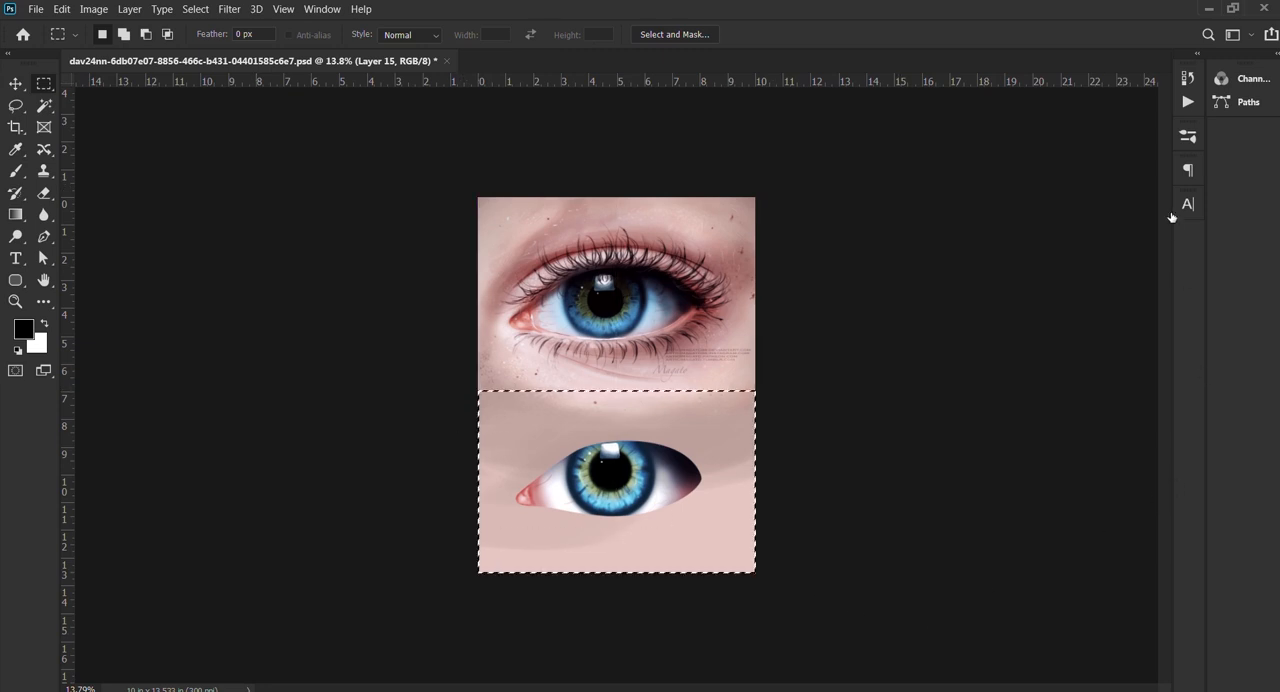
{"action": "left_click", "coordinate": [1141, 560]}
{"action": "key", "text": "b"}
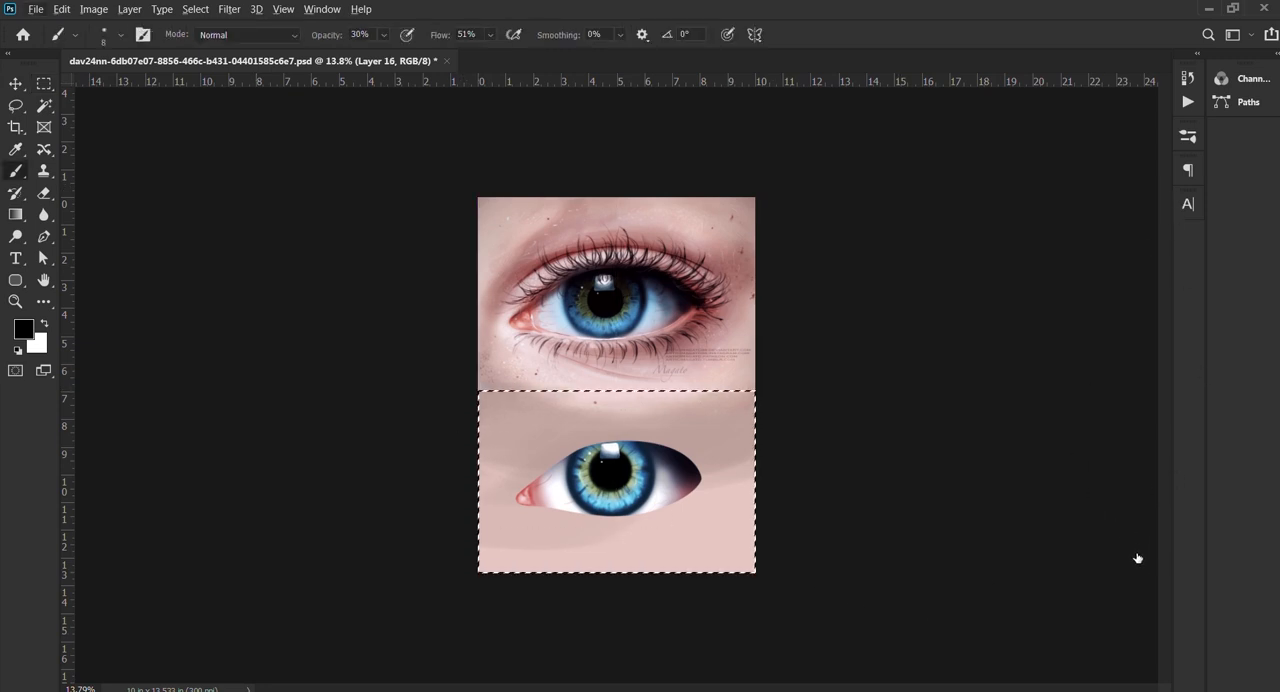
{"action": "left_click", "coordinate": [629, 209], "text": "alt"}
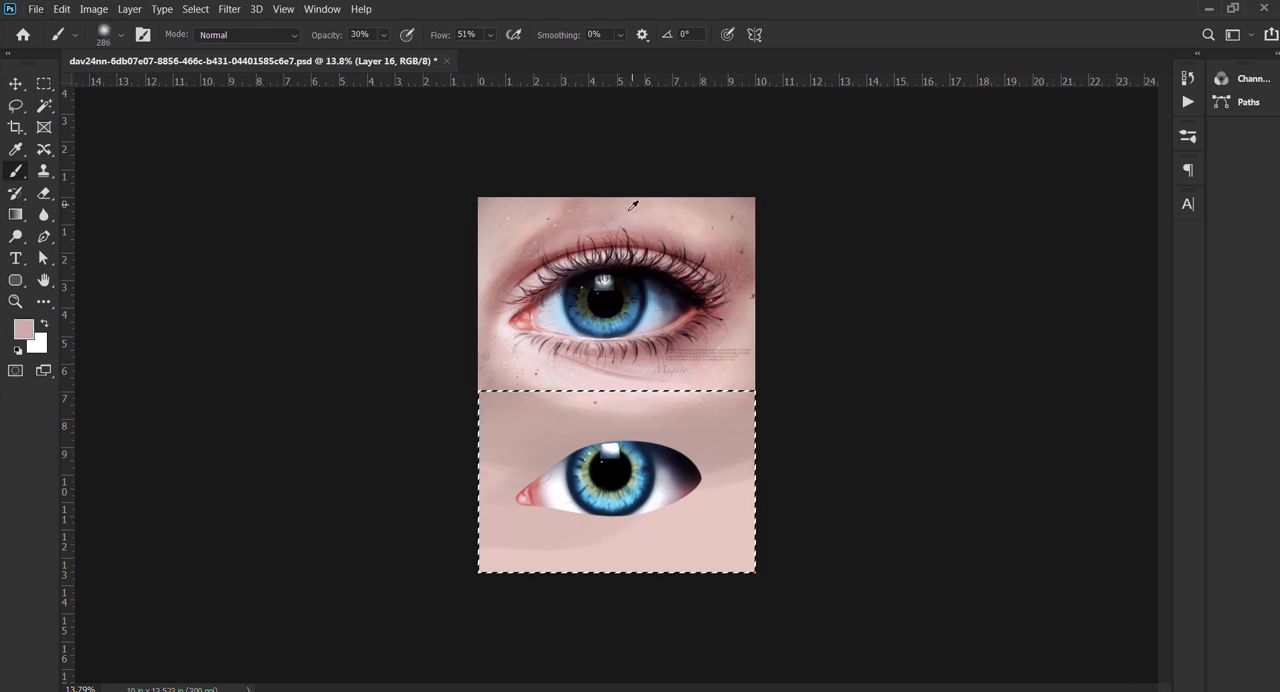
{"action": "key", "text": "alt+BackSpace"}
{"action": "key", "text": "ctrl+d"}
{"action": "key", "text": "v"}
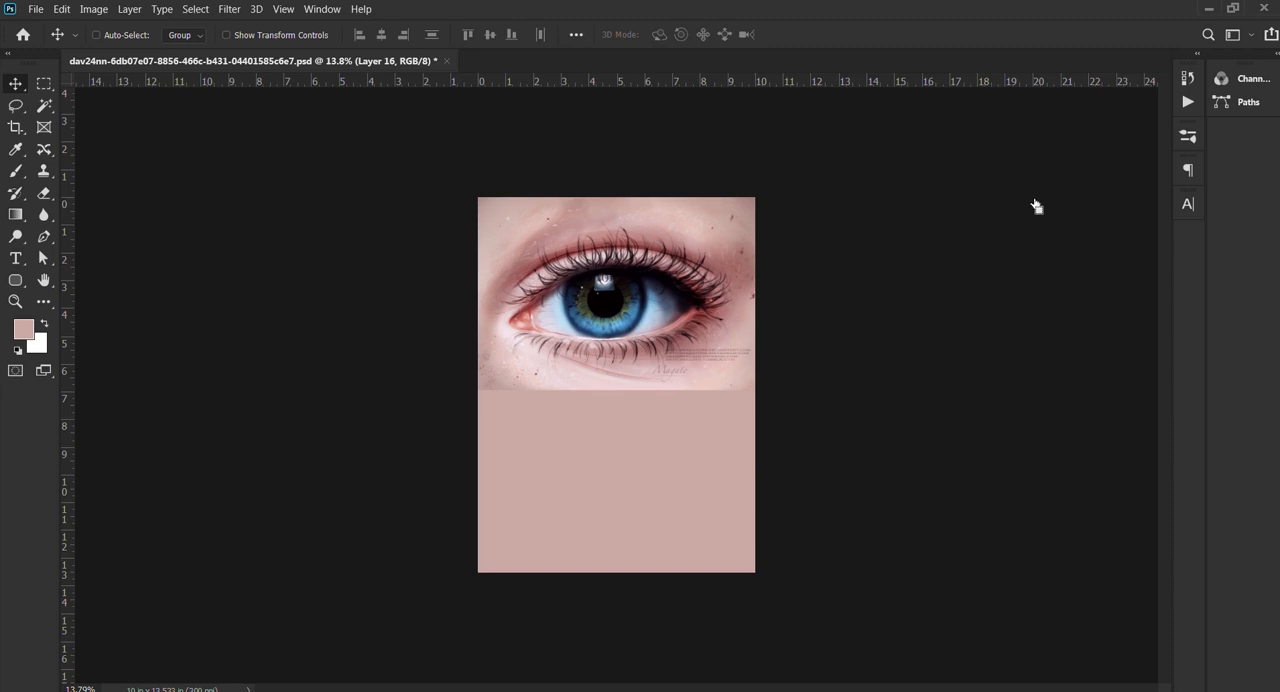
Step: Cut the eye's outline out of the skin-coloured layer, deselect it, and hide the reference image
{"action": "left_click", "coordinate": [1044, 170], "text": "ctrl"}
{"action": "key", "text": "Delete"}
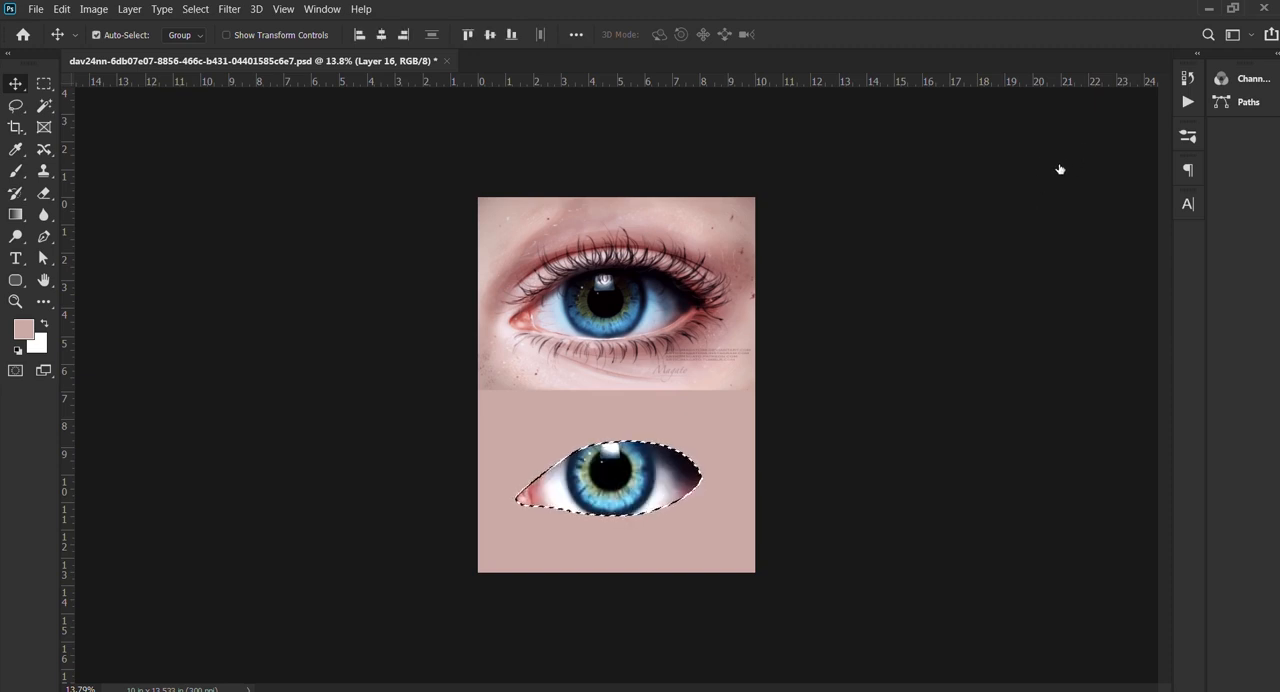
{"action": "key", "text": "ctrl+d"}
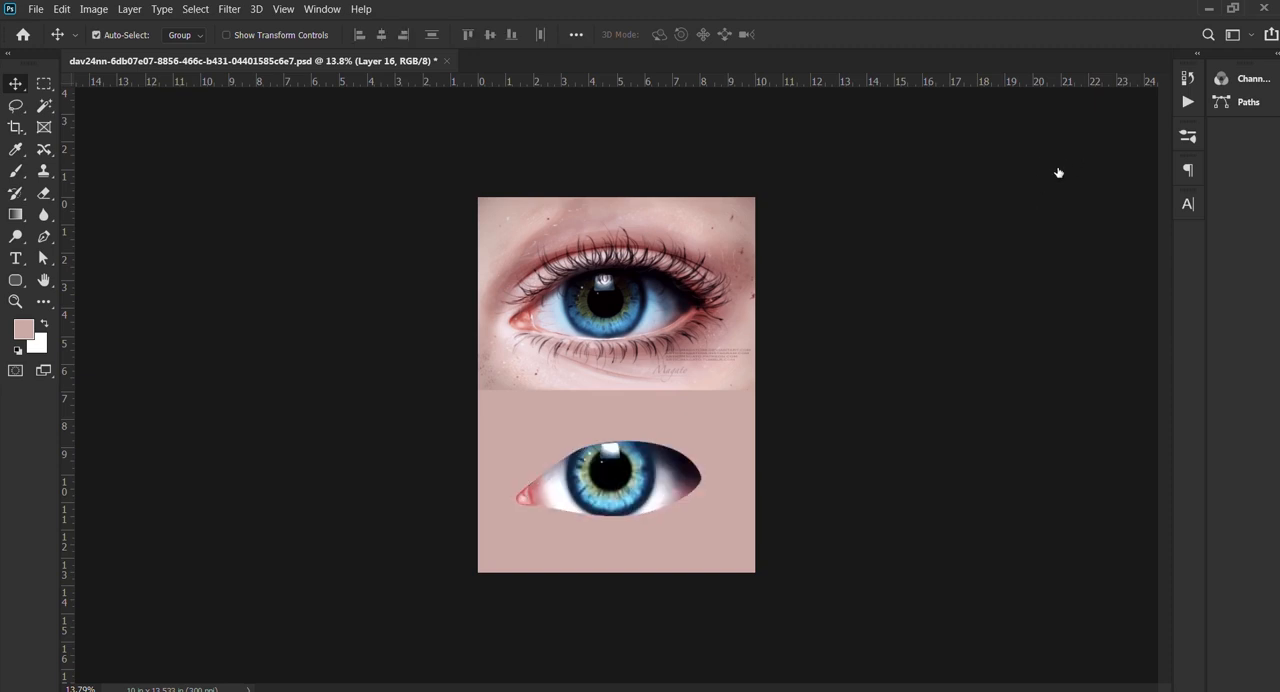
{"action": "left_click", "coordinate": [1021, 216]}
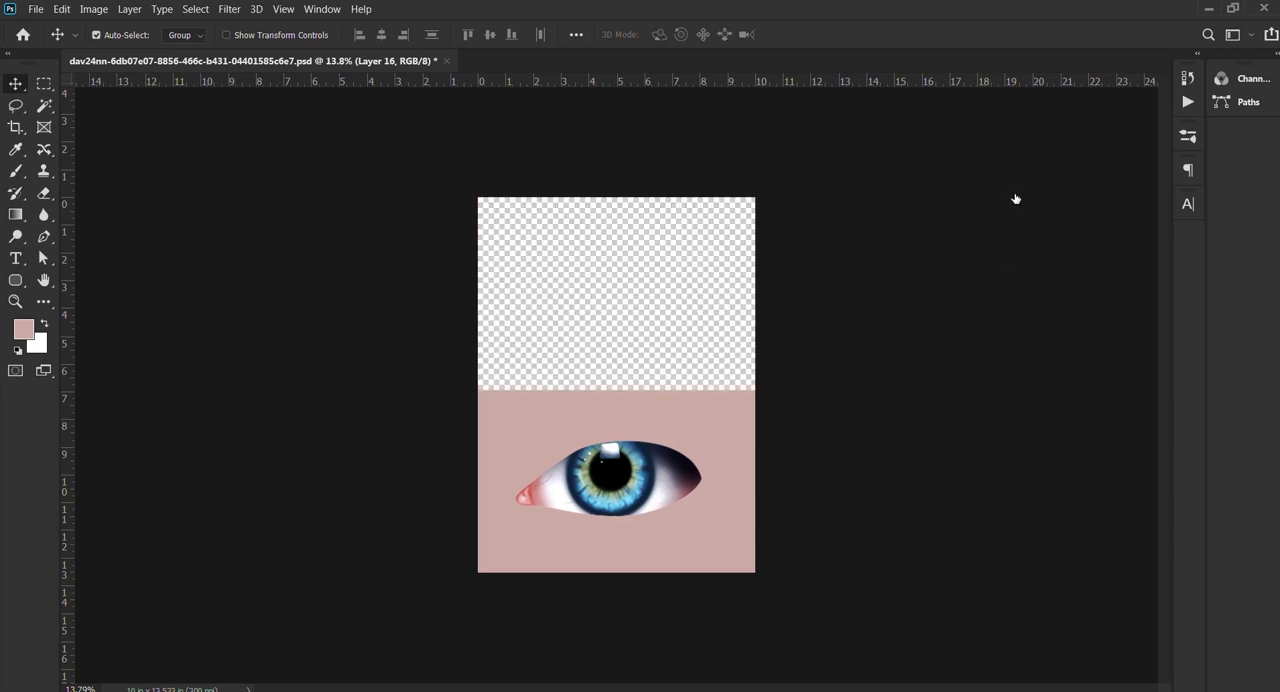
Step: Toggle the eye and skin layers to check the cut-out, and make the reference image visible again
{"action": "left_click", "coordinate": [976, 228]}
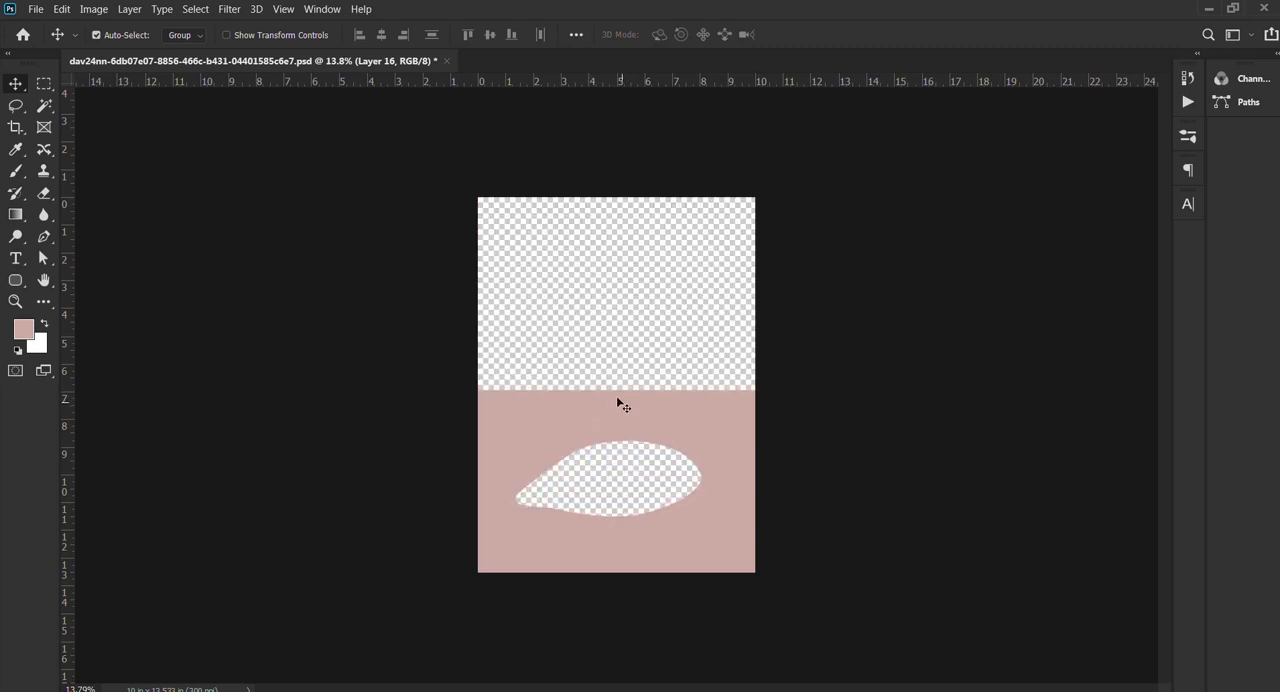
{"action": "left_click", "coordinate": [1012, 163]}
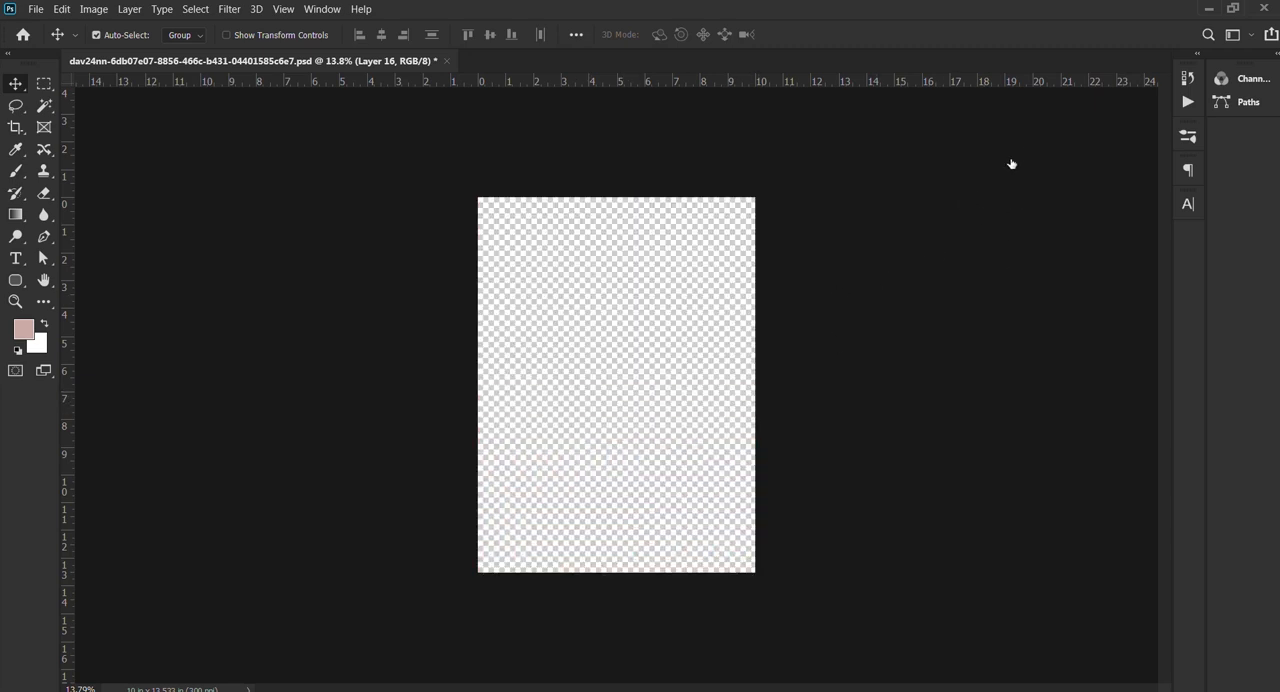
{"action": "left_click", "coordinate": [1012, 163]}
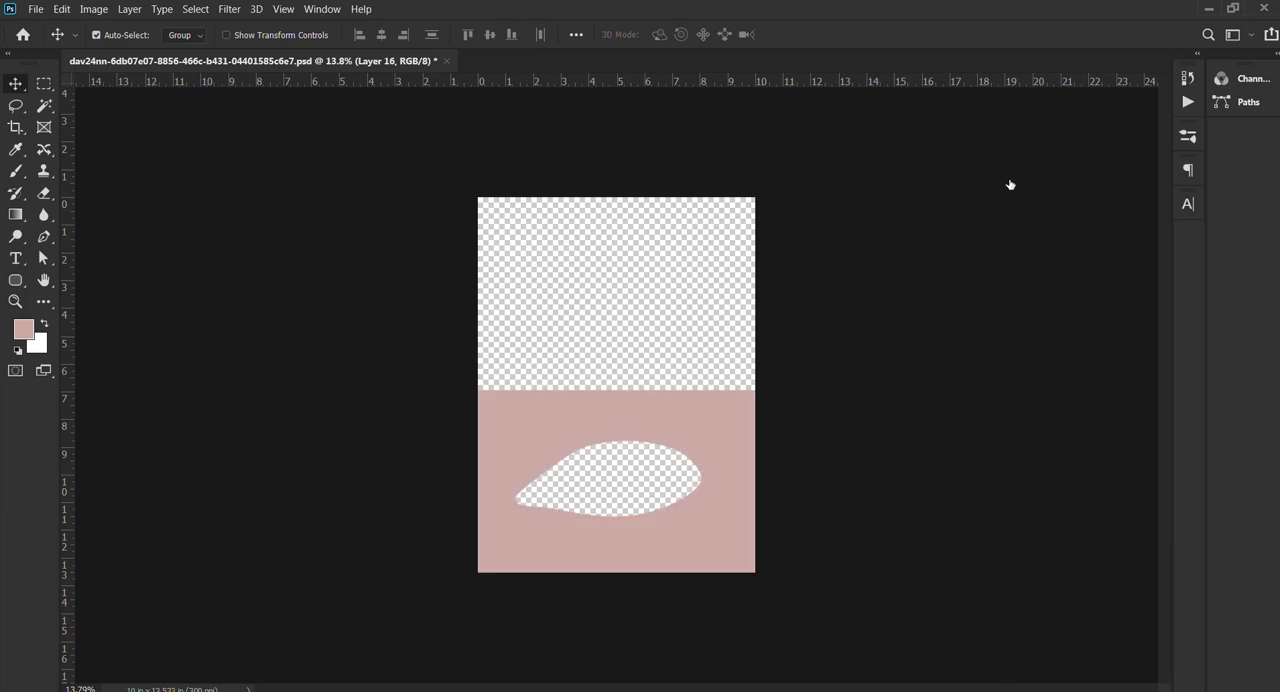
{"action": "left_click", "coordinate": [1013, 204]}
{"action": "key", "text": "ctrl+0"}
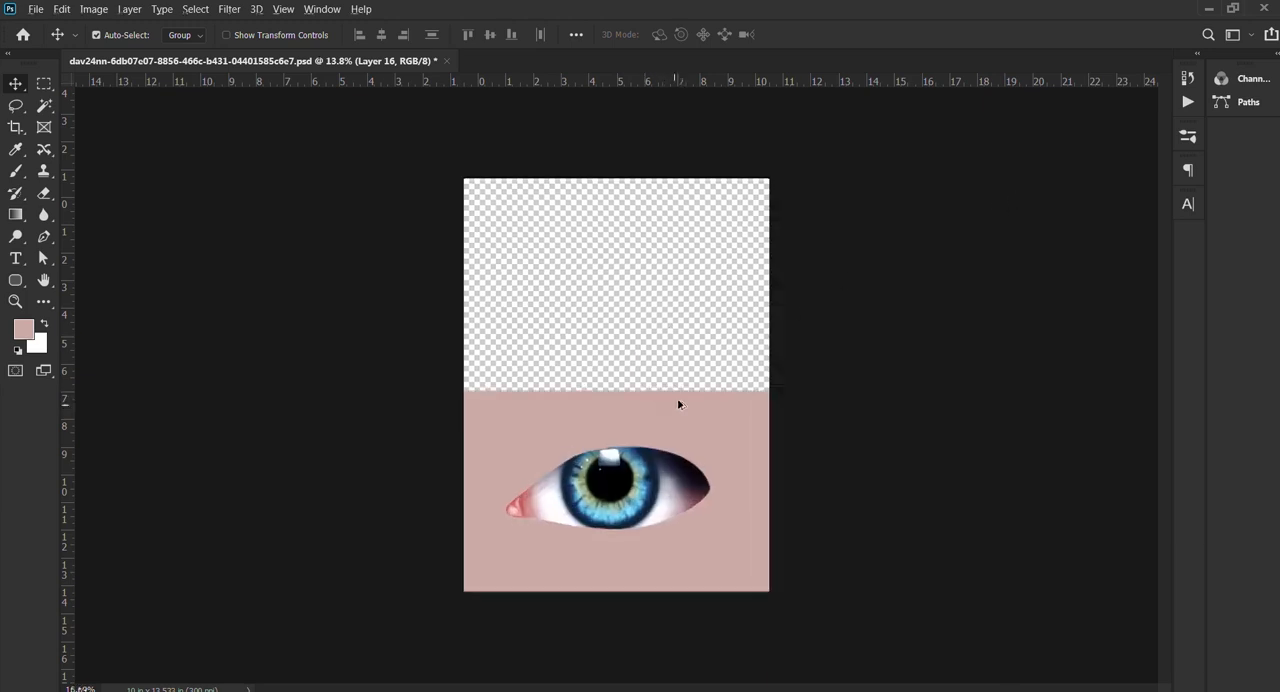
{"action": "left_click", "coordinate": [1006, 275]}
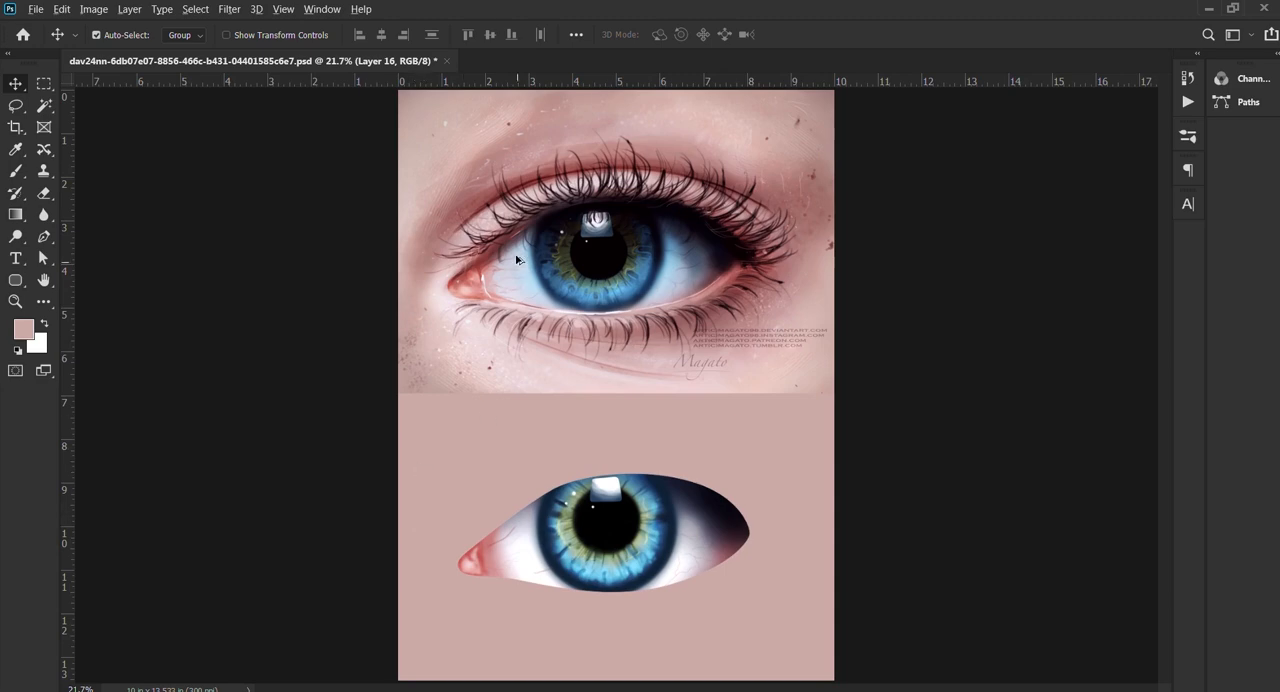
Step: Set a soft brush of 41 px and sample dark red from the reference's upper lid near the inner corner, for use on a new layer
{"action": "scroll", "coordinate": [517, 260], "scroll_direction": "up", "scroll_amount": 3}
{"action": "key", "text": "ctrl+0"}
{"action": "key", "text": "b"}
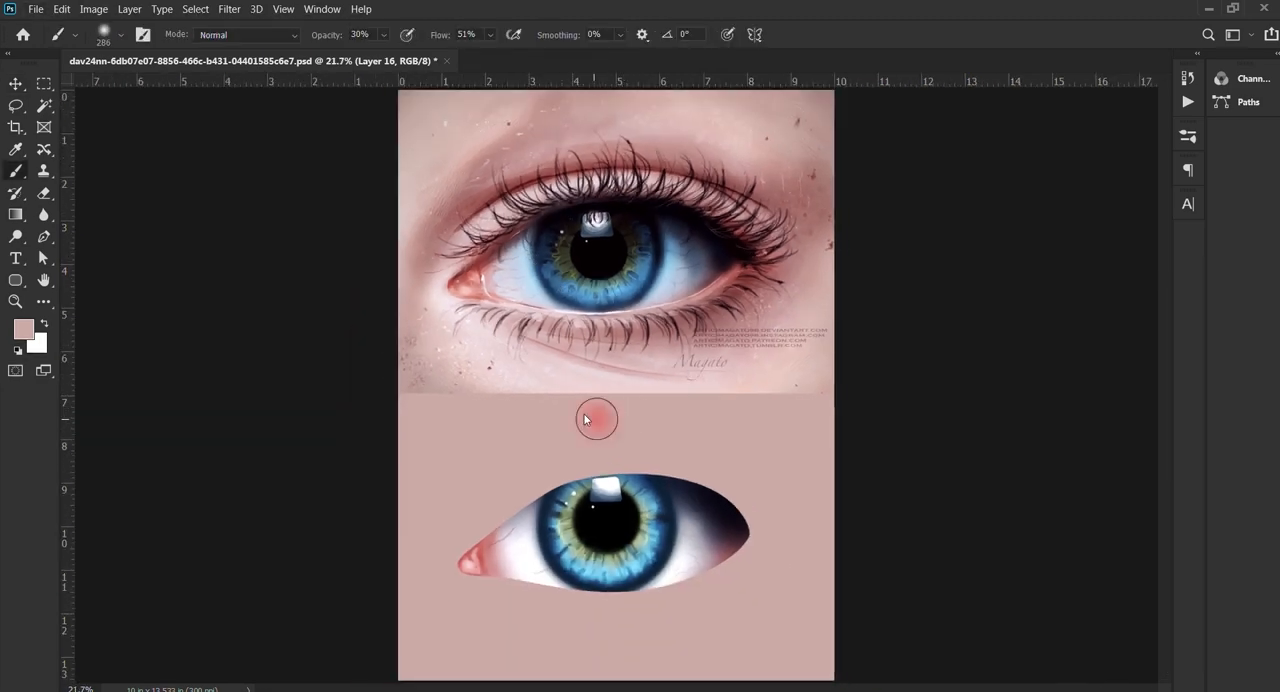
{"action": "left_click_drag", "start_coordinate": [585, 415], "coordinate": [571, 415]}
{"action": "scroll", "coordinate": [527, 502], "scroll_direction": "up", "scroll_amount": 10}
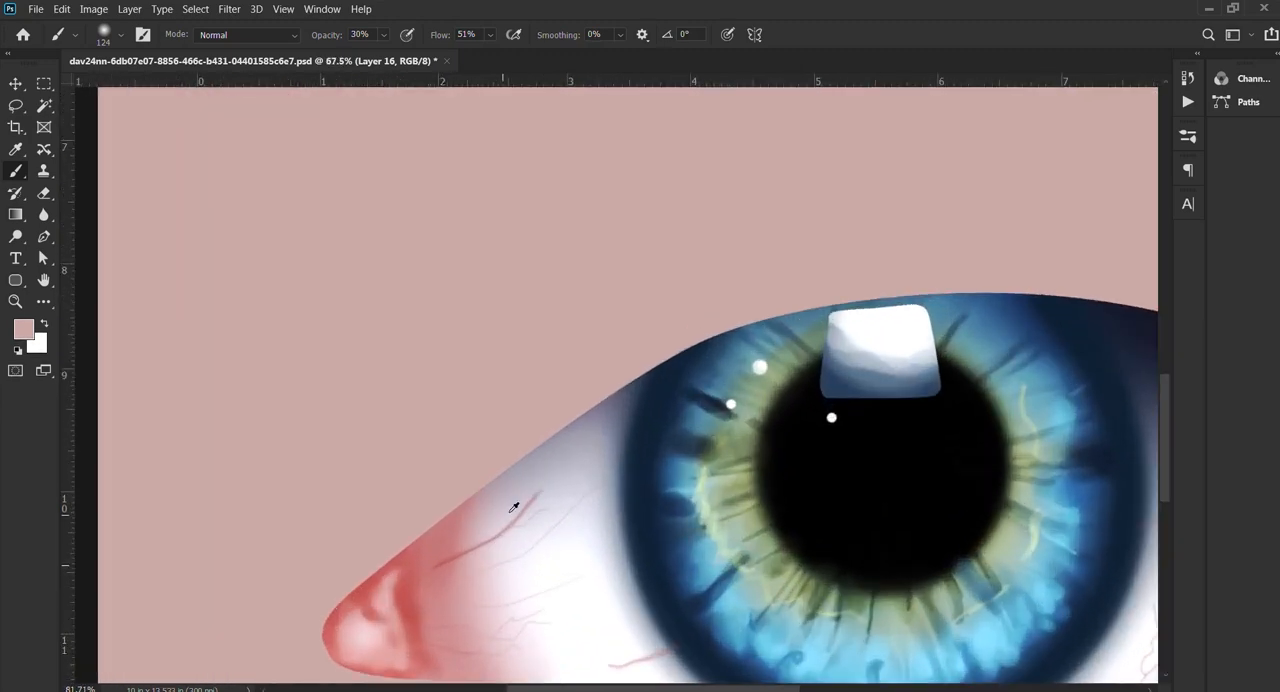
{"action": "scroll", "coordinate": [567, 457], "scroll_direction": "down", "scroll_amount": 9}
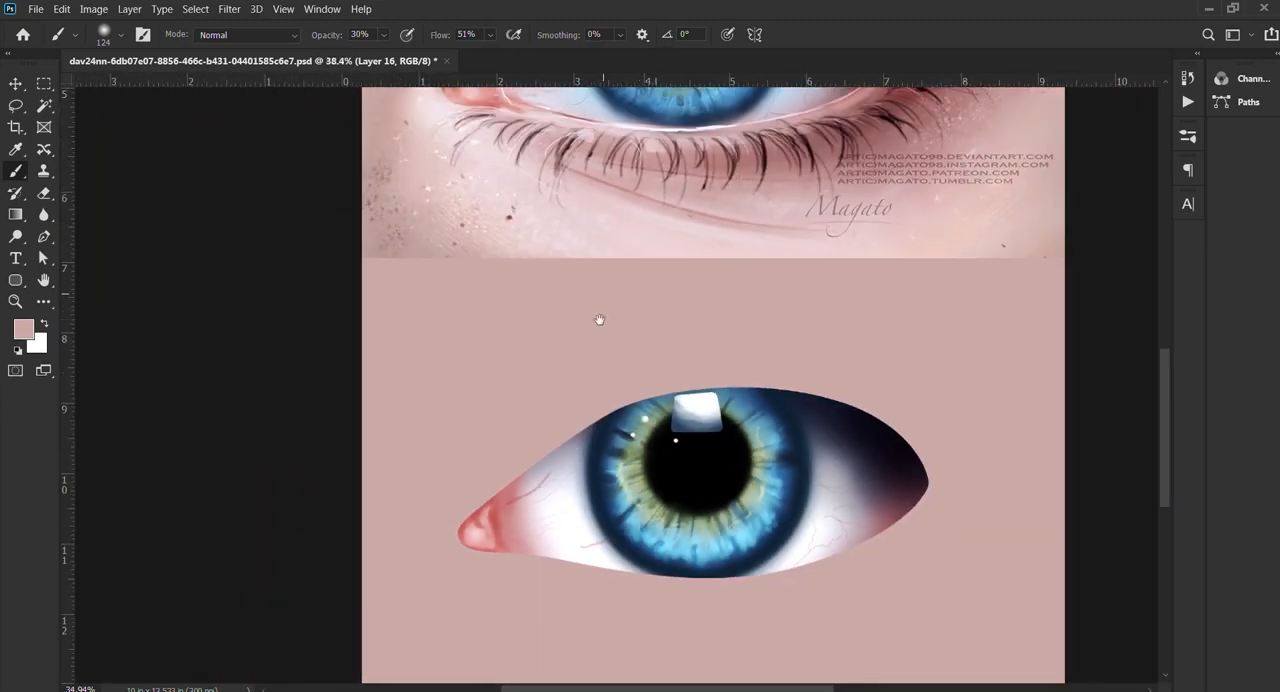
{"action": "left_click_drag", "start_coordinate": [600, 320], "coordinate": [598, 485]}
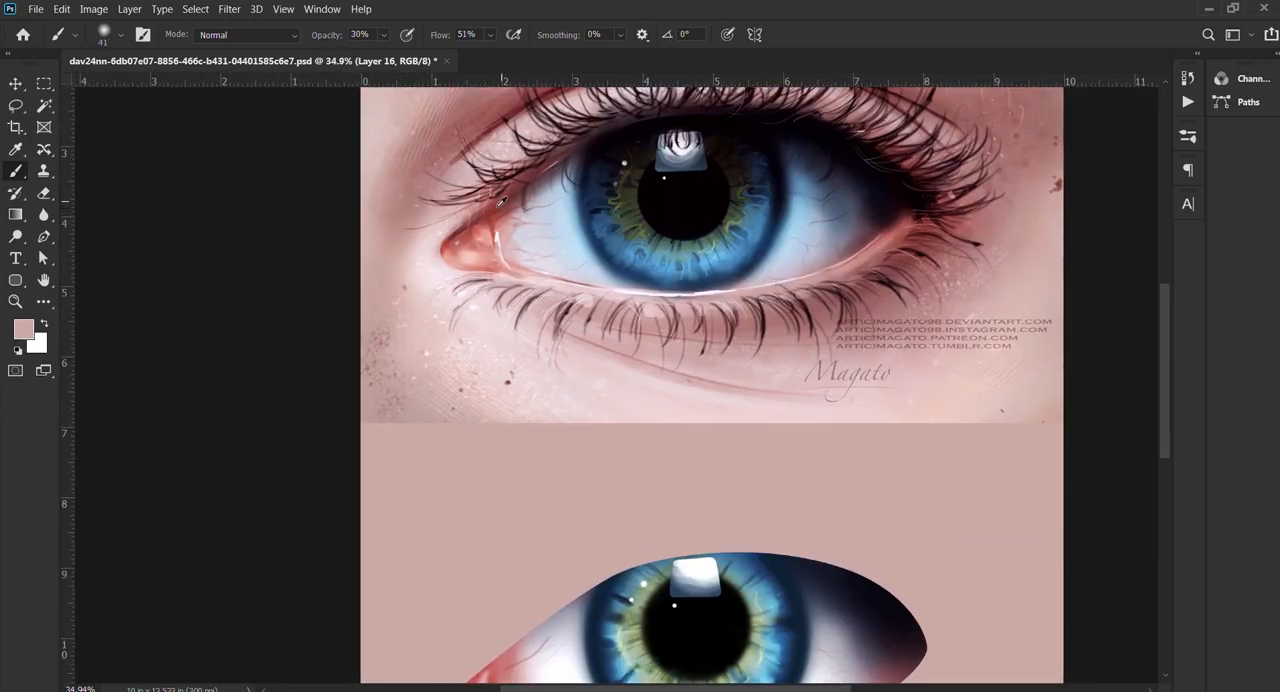
{"action": "left_click", "coordinate": [499, 205], "text": "alt"}
{"action": "left_click_drag", "start_coordinate": [539, 547], "coordinate": [557, 369]}
{"action": "scroll", "coordinate": [574, 456], "scroll_direction": "up", "scroll_amount": 6}
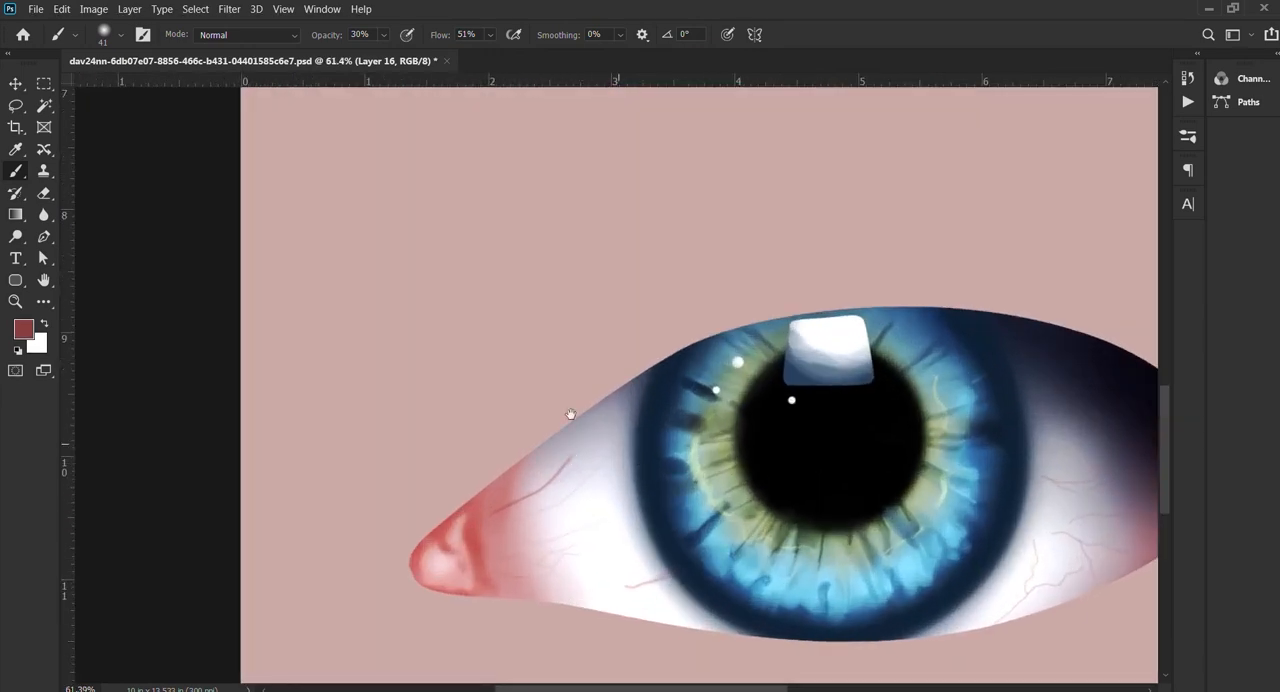
{"action": "scroll", "coordinate": [570, 414], "scroll_direction": "down", "scroll_amount": 4}
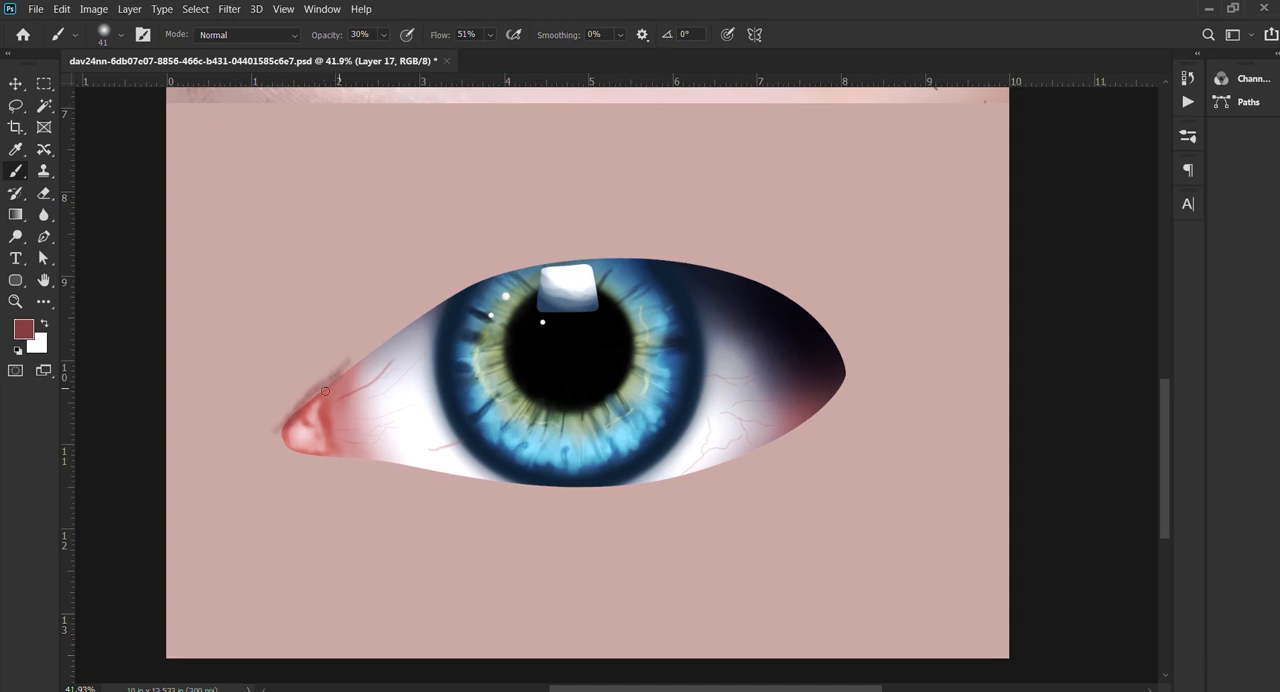
Step: Undo the freehand lid stroke, load the skin shape as a selection and brush soft dark red along the upper lid from the inner corner
{"action": "left_click_drag", "start_coordinate": [333, 387], "coordinate": [476, 303]}
{"action": "key", "text": "ctrl+z"}
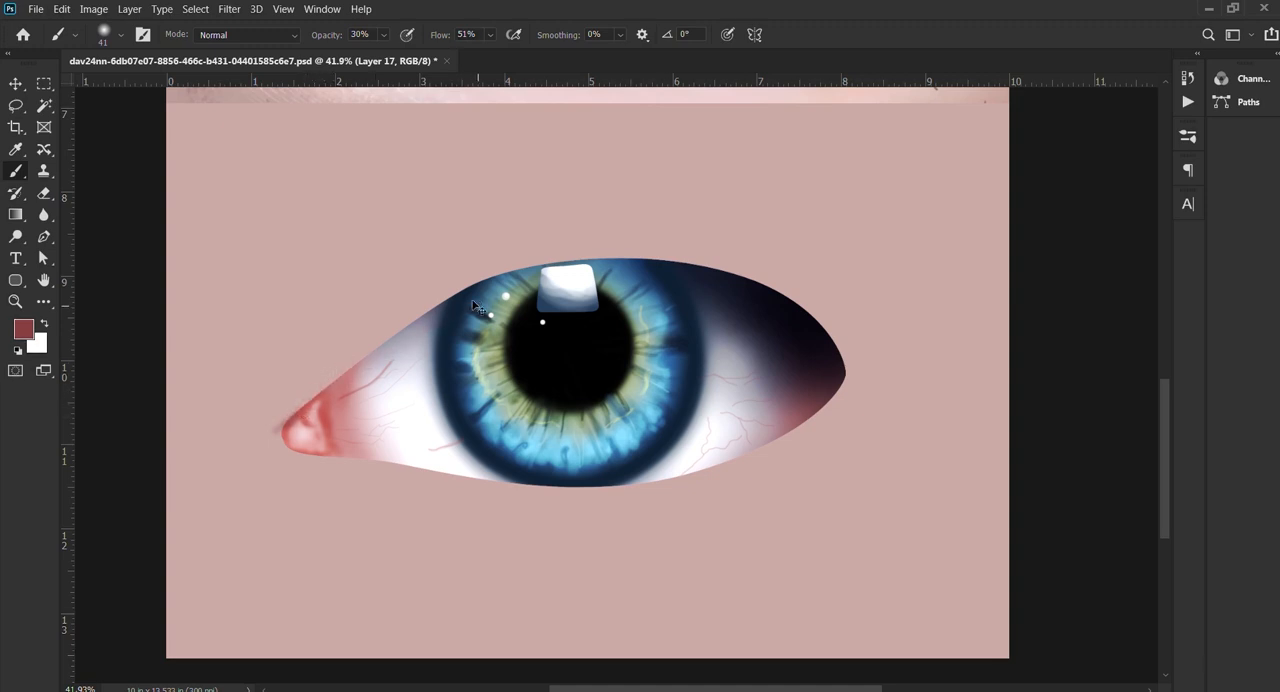
{"action": "left_click", "coordinate": [1046, 204], "text": "ctrl"}
{"action": "left_click_drag", "start_coordinate": [391, 346], "coordinate": [416, 348]}
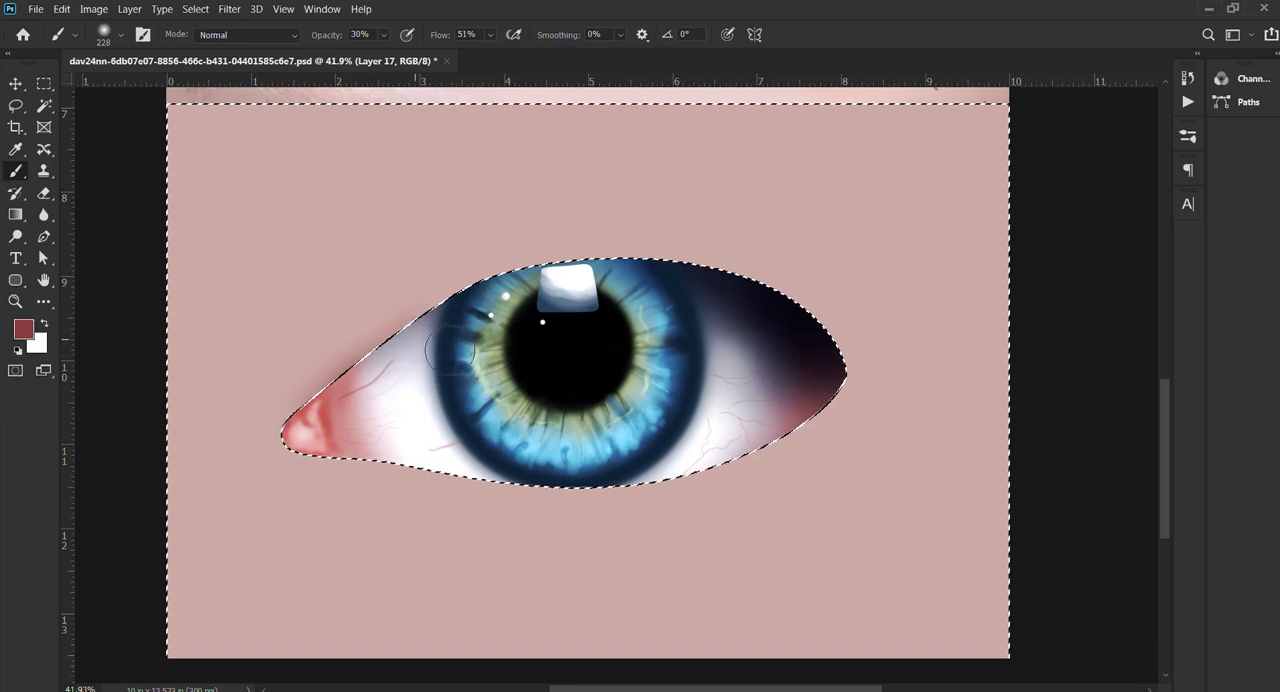
{"action": "mouse_move", "coordinate": [450, 350]}
{"action": "left_mouse_down"}
{"action": "mouse_move", "coordinate": [603, 286]}
{"action": "mouse_move", "coordinate": [466, 336]}
{"action": "mouse_move", "coordinate": [564, 286]}
{"action": "mouse_move", "coordinate": [529, 296]}
{"action": "mouse_move", "coordinate": [619, 284]}
{"action": "mouse_move", "coordinate": [716, 296]}
{"action": "mouse_move", "coordinate": [790, 325]}
{"action": "mouse_move", "coordinate": [698, 288]}
{"action": "mouse_move", "coordinate": [516, 310]}
{"action": "mouse_move", "coordinate": [392, 381]}
{"action": "mouse_move", "coordinate": [325, 440]}
{"action": "mouse_move", "coordinate": [301, 422]}
{"action": "mouse_move", "coordinate": [352, 404]}
{"action": "left_mouse_up"}
{"action": "right_click", "coordinate": [311, 428], "text": "alt"}
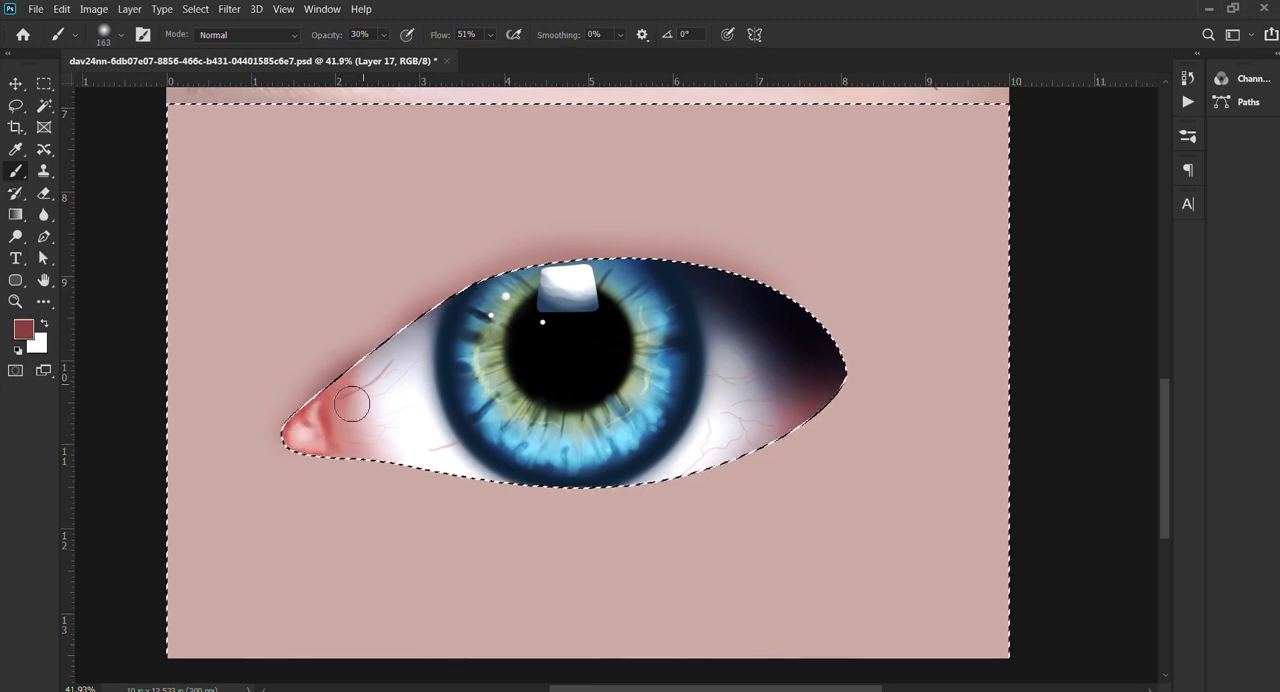
{"action": "right_click", "coordinate": [394, 368], "text": "alt"}
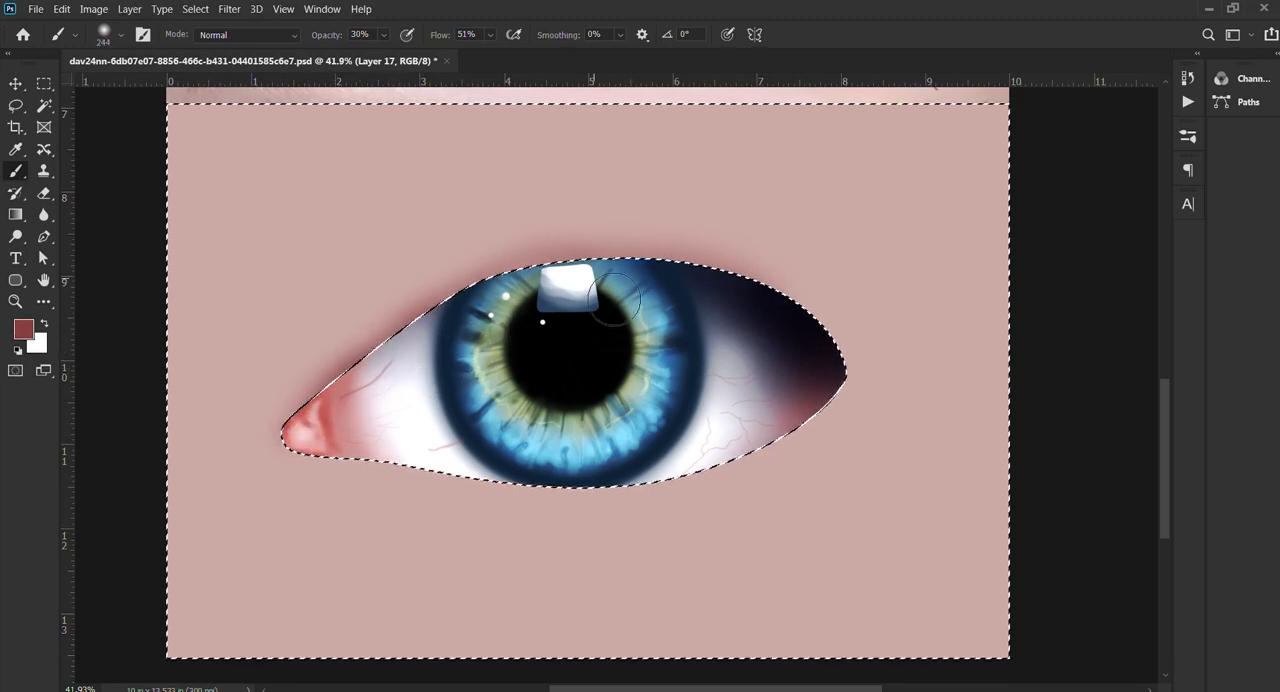
Step: Extend the soft dark red shading around the outer corner and lower lid with a 244 px brush, undoing the last stroke
{"action": "mouse_move", "coordinate": [615, 292]}
{"action": "left_mouse_down"}
{"action": "mouse_move", "coordinate": [698, 289]}
{"action": "mouse_move", "coordinate": [630, 289]}
{"action": "mouse_move", "coordinate": [787, 321]}
{"action": "mouse_move", "coordinate": [849, 386]}
{"action": "left_mouse_up"}
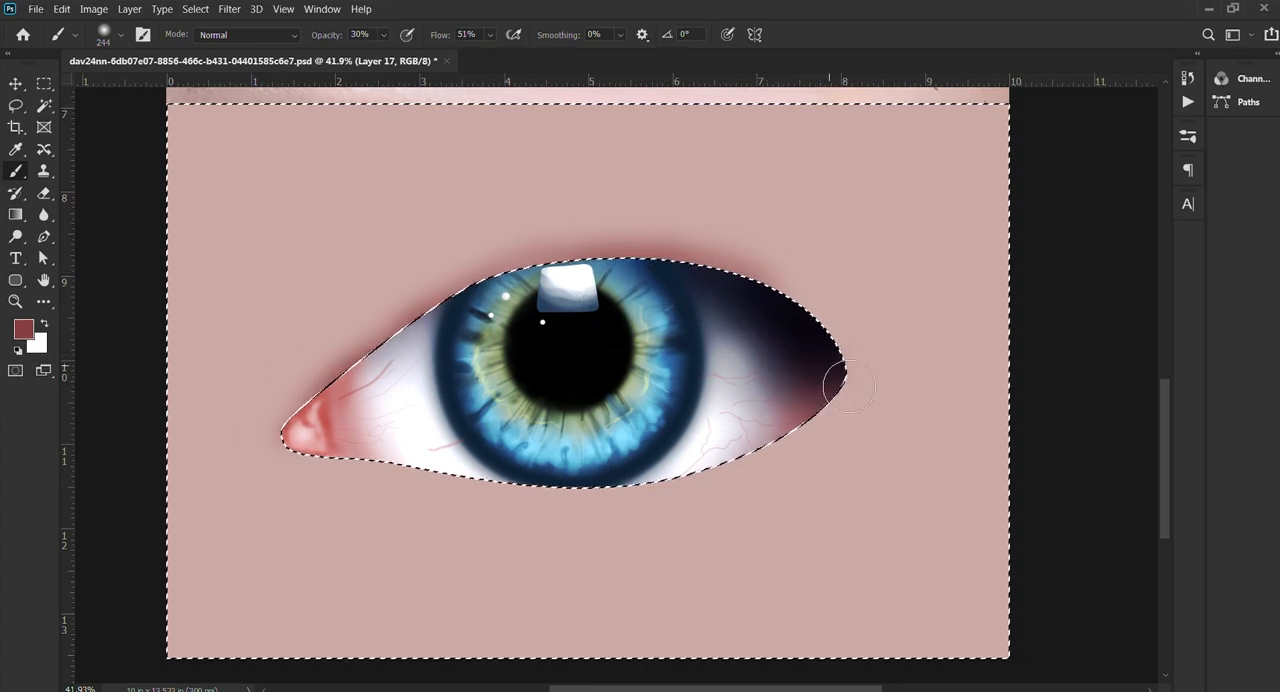
{"action": "mouse_move", "coordinate": [764, 298]}
{"action": "left_mouse_down"}
{"action": "mouse_move", "coordinate": [855, 387]}
{"action": "mouse_move", "coordinate": [822, 432]}
{"action": "mouse_move", "coordinate": [830, 415]}
{"action": "mouse_move", "coordinate": [793, 448]}
{"action": "mouse_move", "coordinate": [754, 444]}
{"action": "mouse_move", "coordinate": [784, 439]}
{"action": "mouse_move", "coordinate": [759, 468]}
{"action": "mouse_move", "coordinate": [791, 445]}
{"action": "mouse_move", "coordinate": [722, 476]}
{"action": "mouse_move", "coordinate": [756, 463]}
{"action": "mouse_move", "coordinate": [628, 491]}
{"action": "mouse_move", "coordinate": [326, 465]}
{"action": "mouse_move", "coordinate": [507, 466]}
{"action": "mouse_move", "coordinate": [377, 466]}
{"action": "mouse_move", "coordinate": [497, 492]}
{"action": "mouse_move", "coordinate": [822, 461]}
{"action": "left_mouse_up"}
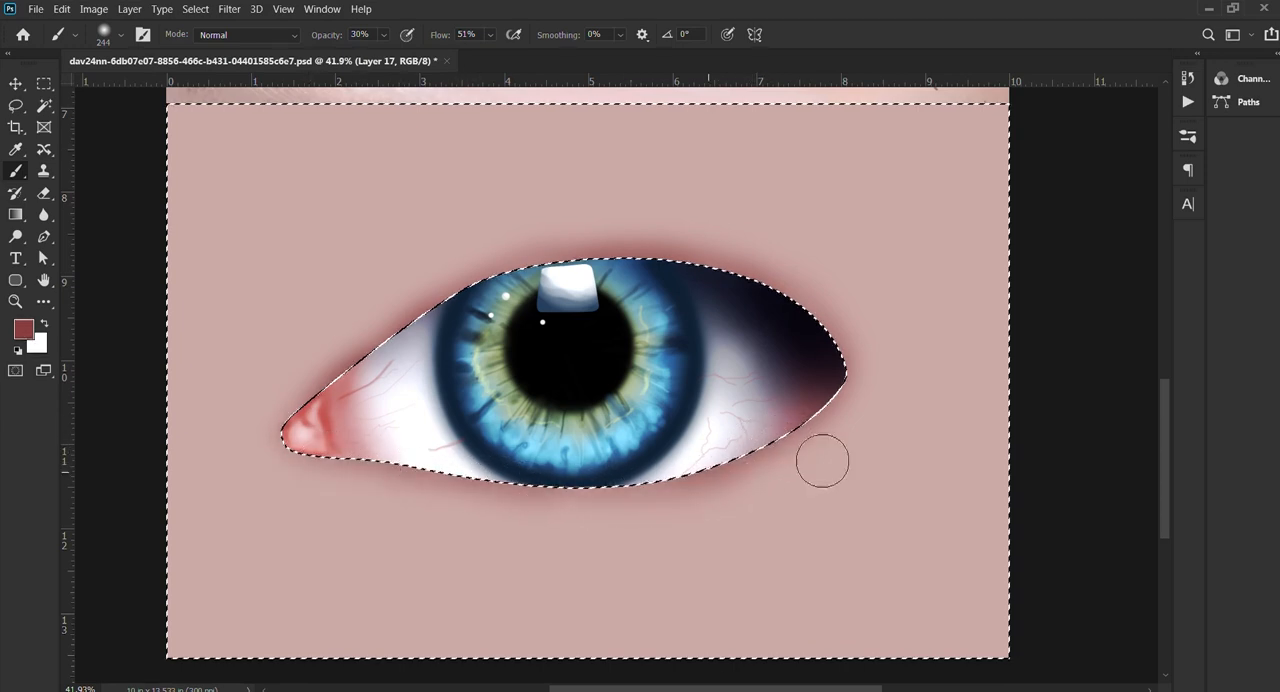
{"action": "key", "text": "ctrl+z"}
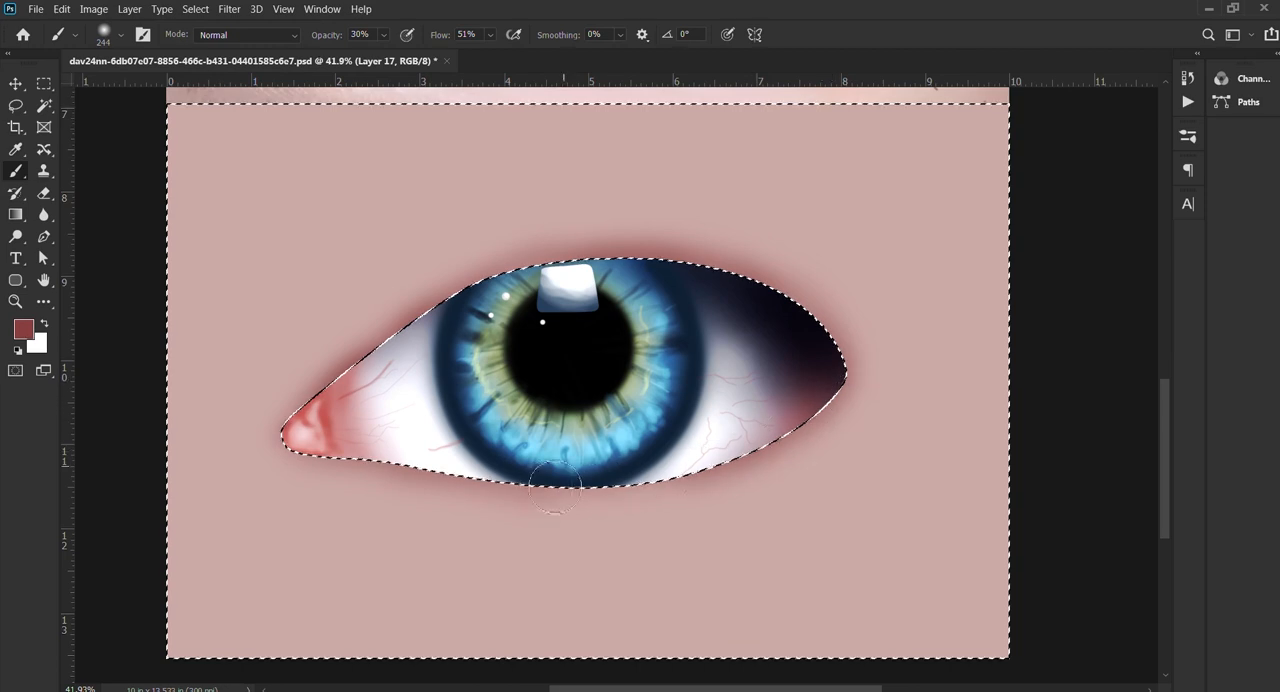
Step: Invert the selection and brush soft dark red inside the eye along its upper edge near the inner corner
{"action": "key", "text": "ctrl+shift+i"}
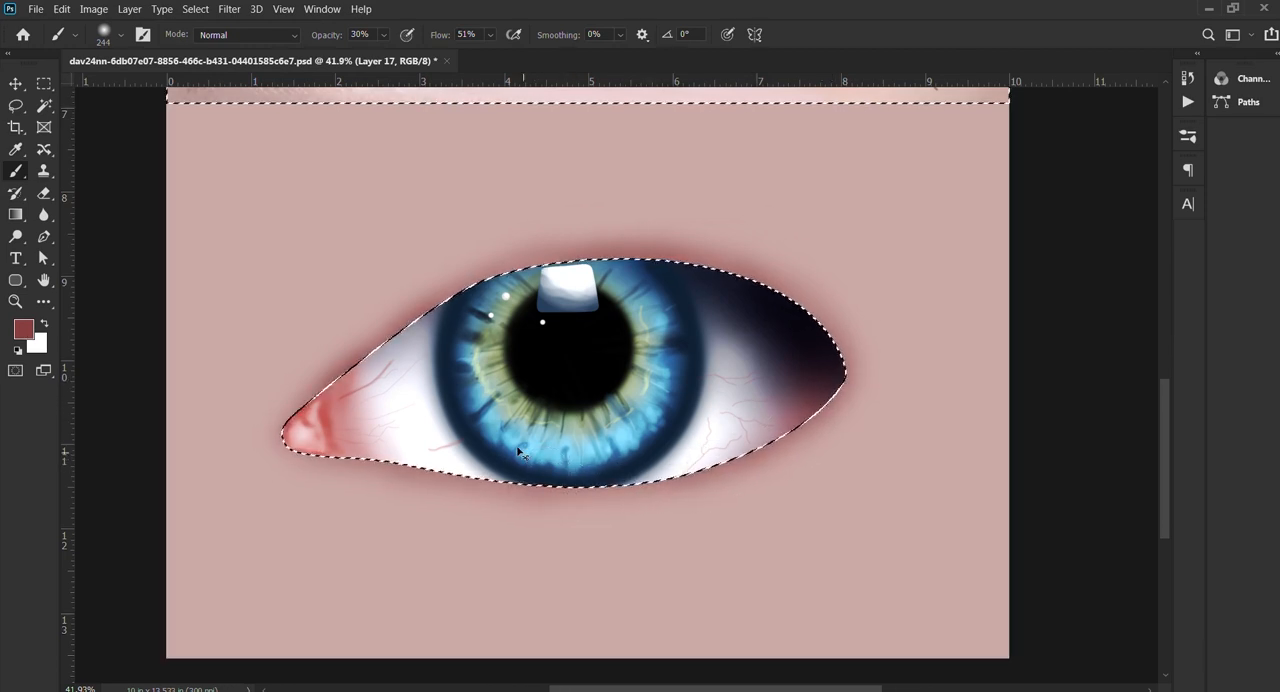
{"action": "left_click_drag", "start_coordinate": [427, 314], "coordinate": [398, 318]}
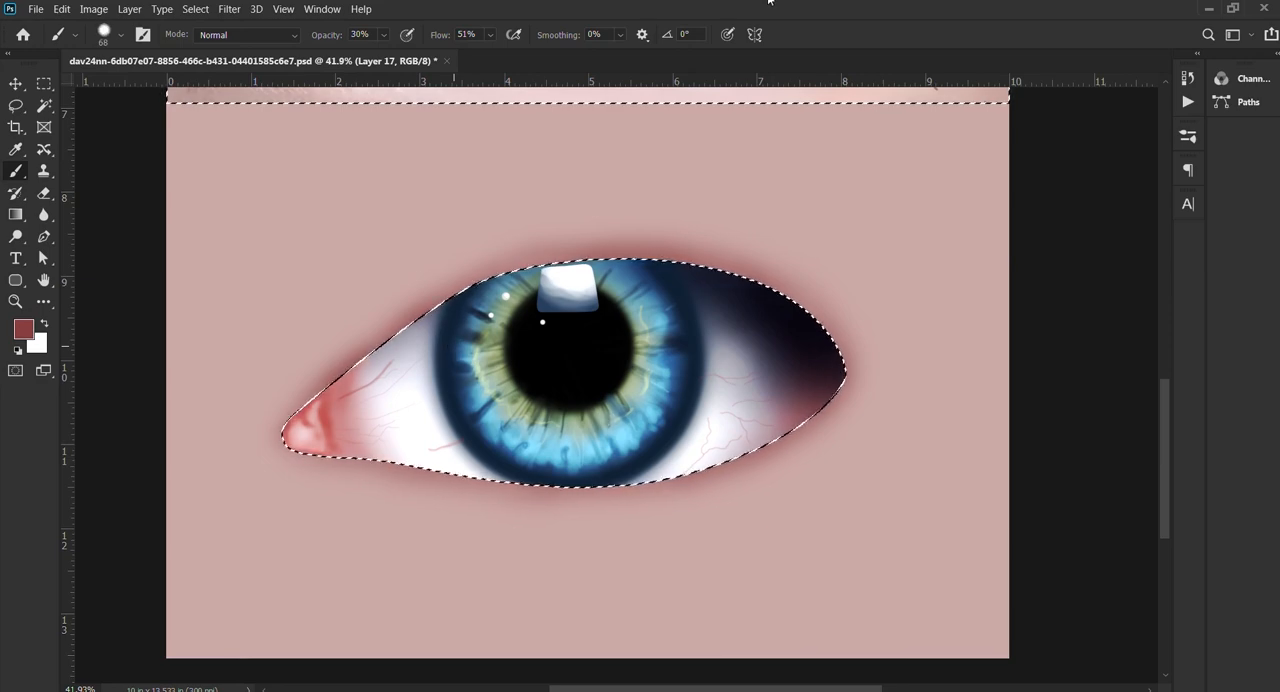
{"action": "scroll", "coordinate": [403, 376], "scroll_direction": "up", "scroll_amount": 5}
{"action": "mouse_move", "coordinate": [300, 368]}
{"action": "left_mouse_down"}
{"action": "mouse_move", "coordinate": [700, 406]}
{"action": "mouse_move", "coordinate": [670, 378]}
{"action": "left_mouse_up"}
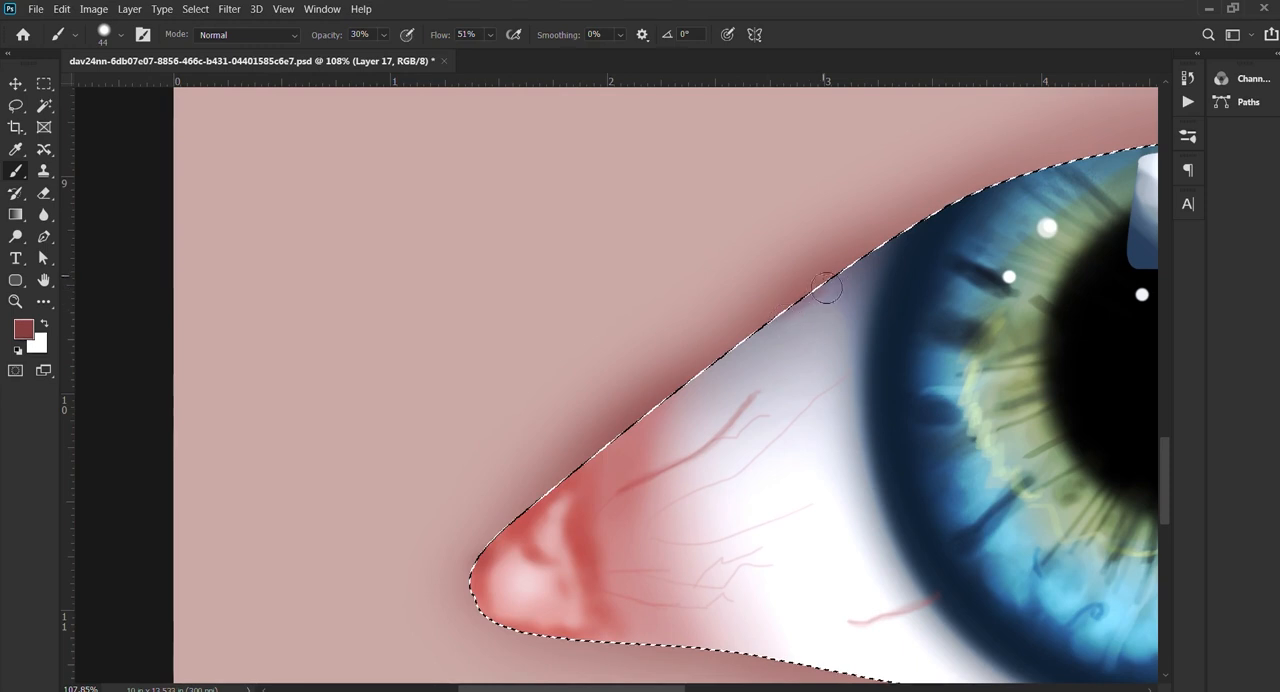
{"action": "left_click_drag", "start_coordinate": [798, 287], "coordinate": [834, 287]}
{"action": "mouse_move", "coordinate": [908, 252]}
{"action": "left_mouse_down"}
{"action": "mouse_move", "coordinate": [744, 374]}
{"action": "mouse_move", "coordinate": [847, 301]}
{"action": "mouse_move", "coordinate": [590, 458]}
{"action": "mouse_move", "coordinate": [765, 345]}
{"action": "mouse_move", "coordinate": [499, 494]}
{"action": "mouse_move", "coordinate": [759, 368]}
{"action": "mouse_move", "coordinate": [508, 516]}
{"action": "mouse_move", "coordinate": [674, 434]}
{"action": "mouse_move", "coordinate": [500, 529]}
{"action": "left_mouse_up"}
{"action": "left_click_drag", "start_coordinate": [784, 316], "coordinate": [466, 494]}
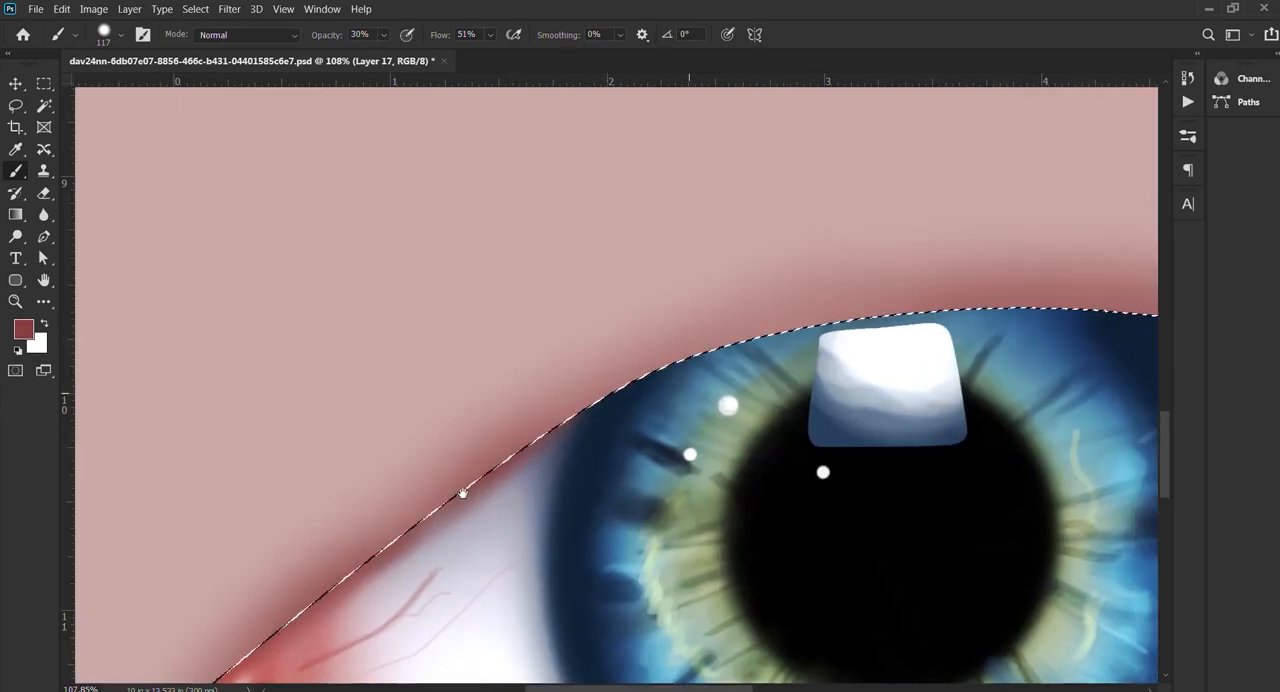
{"action": "mouse_move", "coordinate": [574, 454]}
{"action": "left_mouse_down"}
{"action": "mouse_move", "coordinate": [606, 420]}
{"action": "mouse_move", "coordinate": [574, 433]}
{"action": "left_mouse_up"}
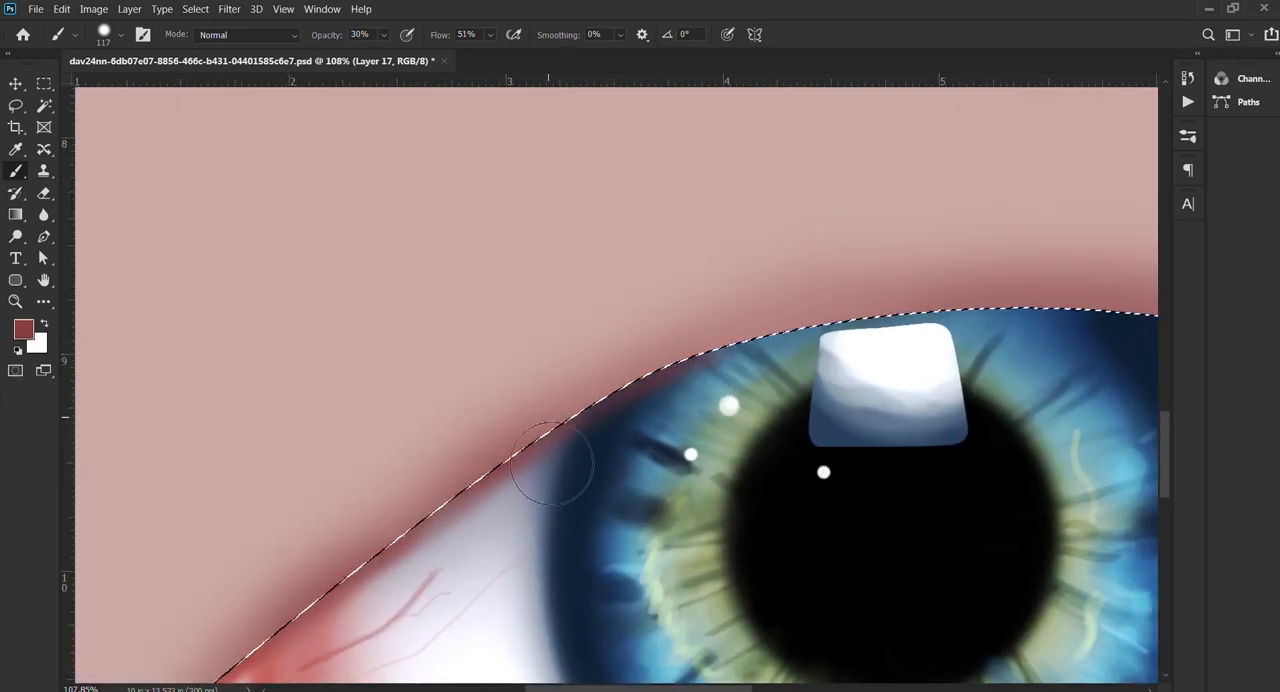
Step: Sample a near-black tone and brush a soft lid shadow inside the eye along the upper edge above the iris and toward the outer corner
{"action": "left_click", "coordinate": [568, 436], "text": "alt"}
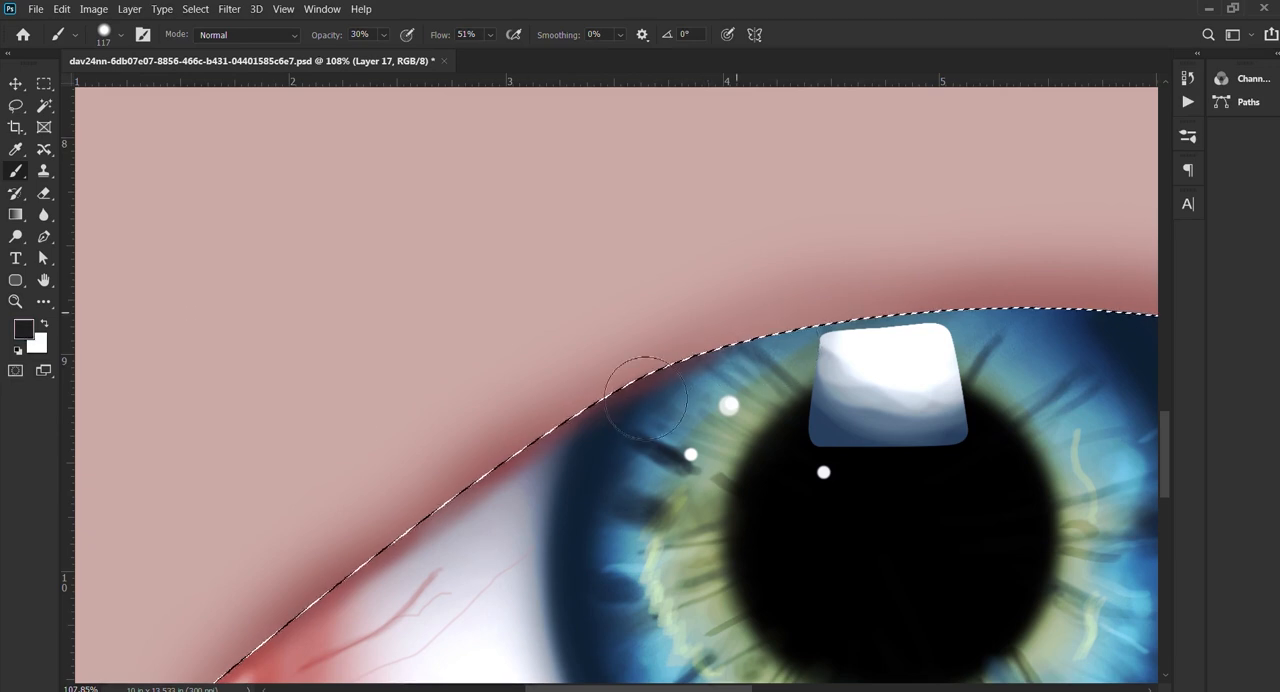
{"action": "left_click_drag", "start_coordinate": [847, 286], "coordinate": [535, 326]}
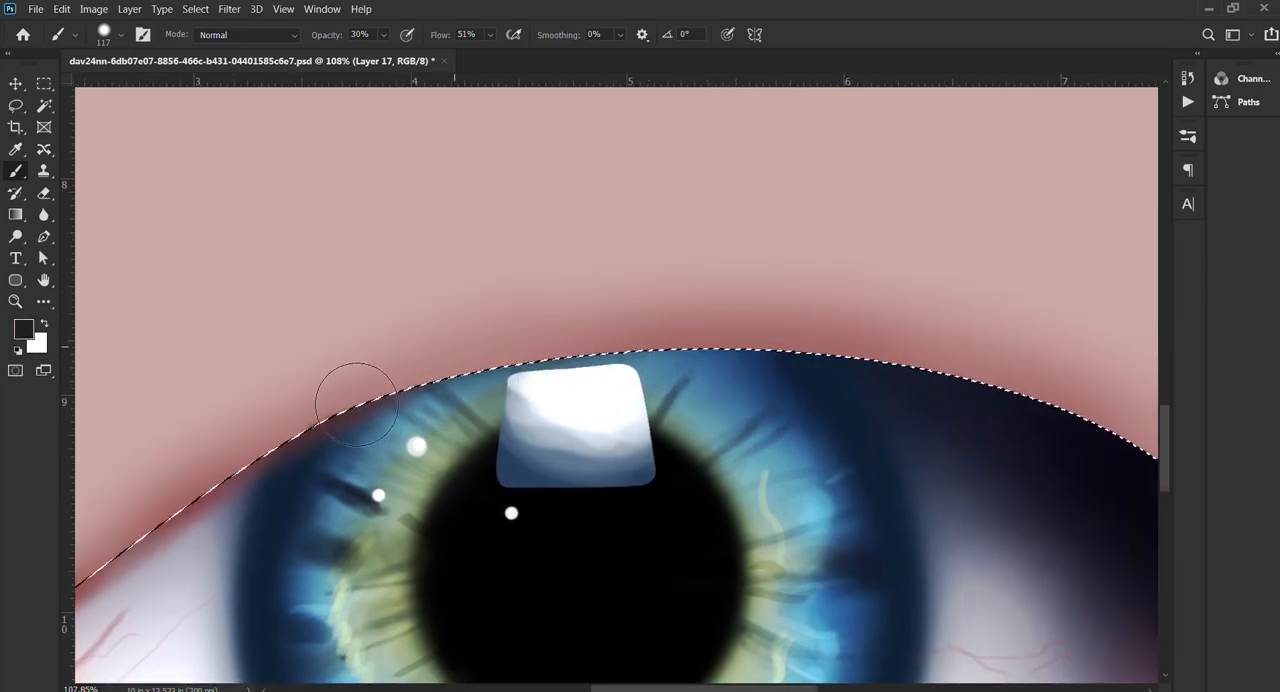
{"action": "left_click_drag", "start_coordinate": [816, 326], "coordinate": [426, 329]}
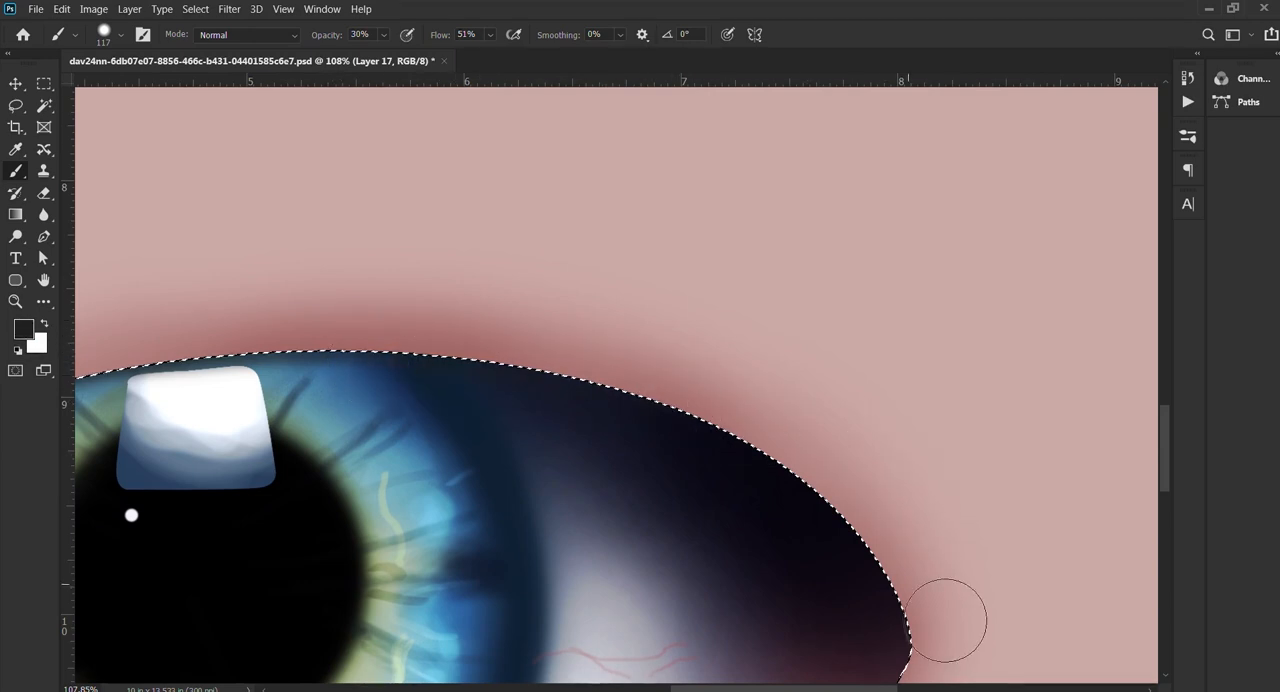
{"action": "left_click_drag", "start_coordinate": [418, 353], "coordinate": [871, 413]}
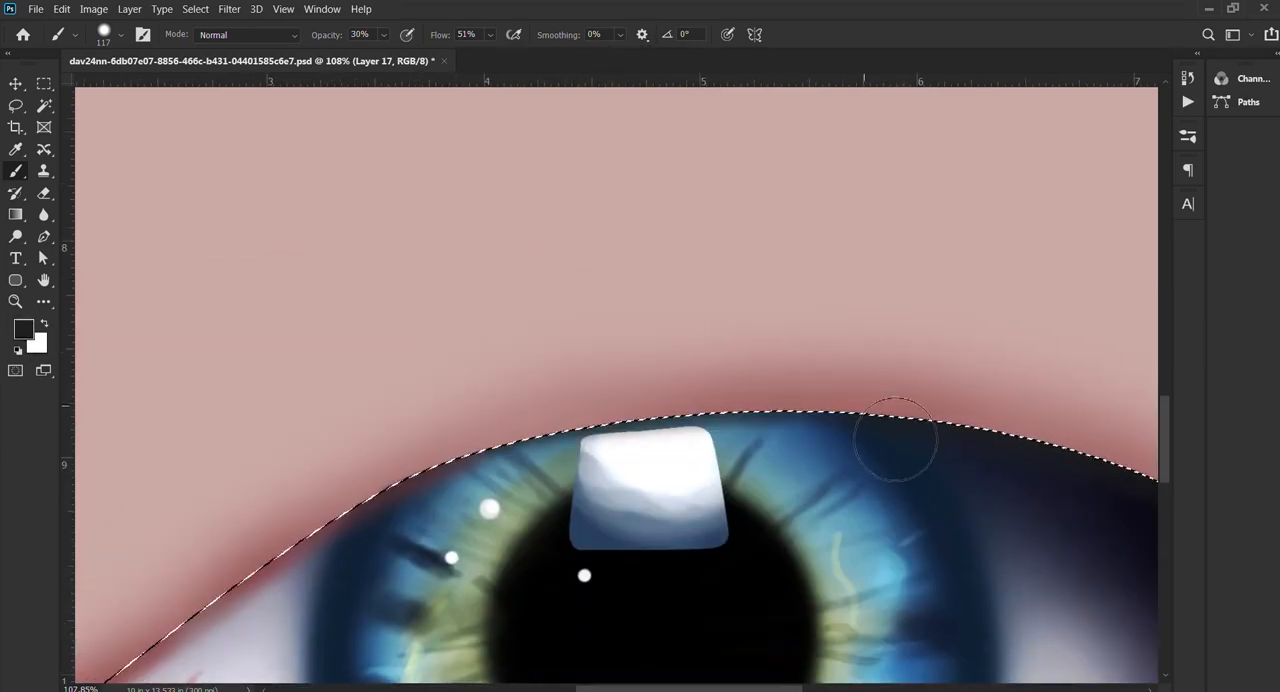
{"action": "left_click_drag", "start_coordinate": [394, 463], "coordinate": [664, 358]}
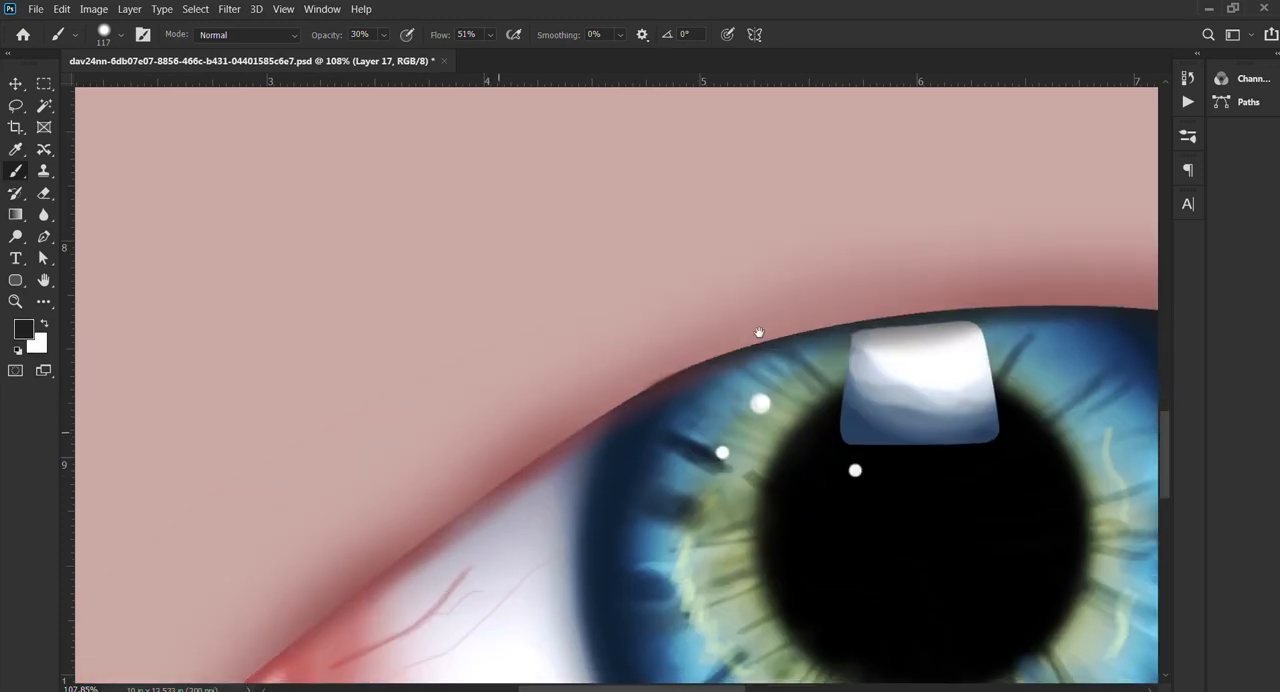
{"action": "left_click_drag", "start_coordinate": [951, 302], "coordinate": [1044, 201]}
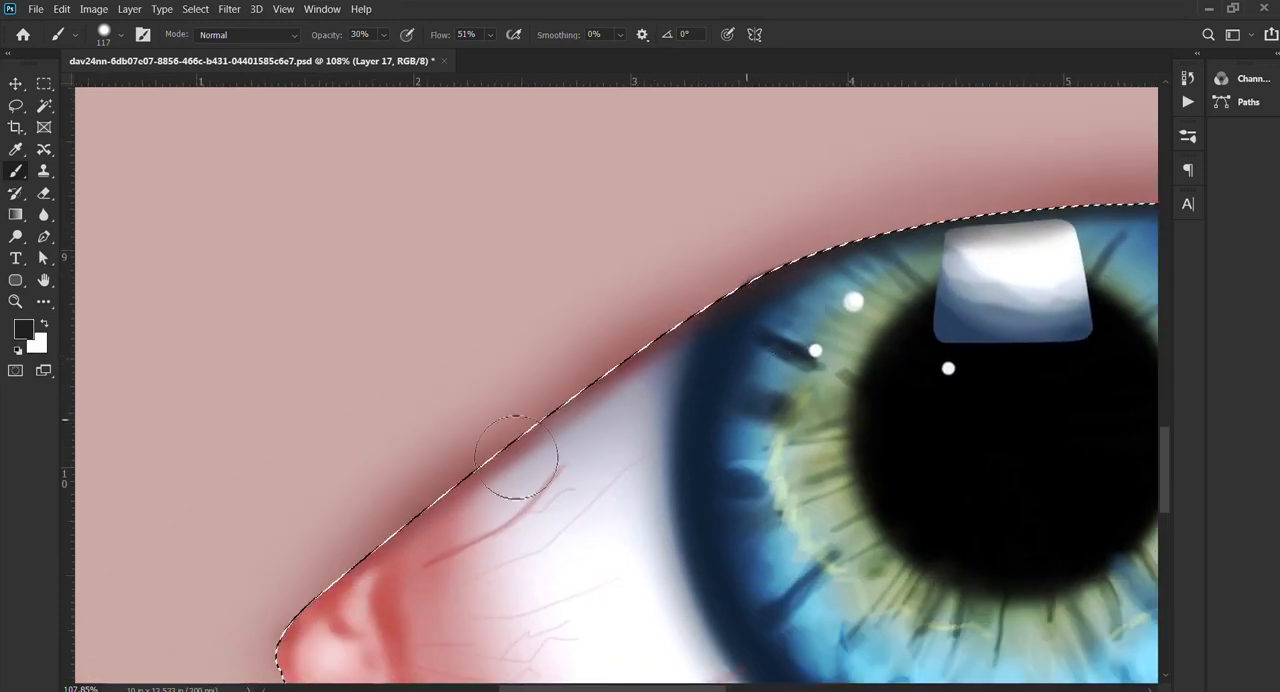
Step: Continue the near-black shadow along the upper edge of the white toward the inner corner, redoing the stroke that comes out too heavy
{"action": "left_click_drag", "start_coordinate": [393, 549], "coordinate": [678, 336]}
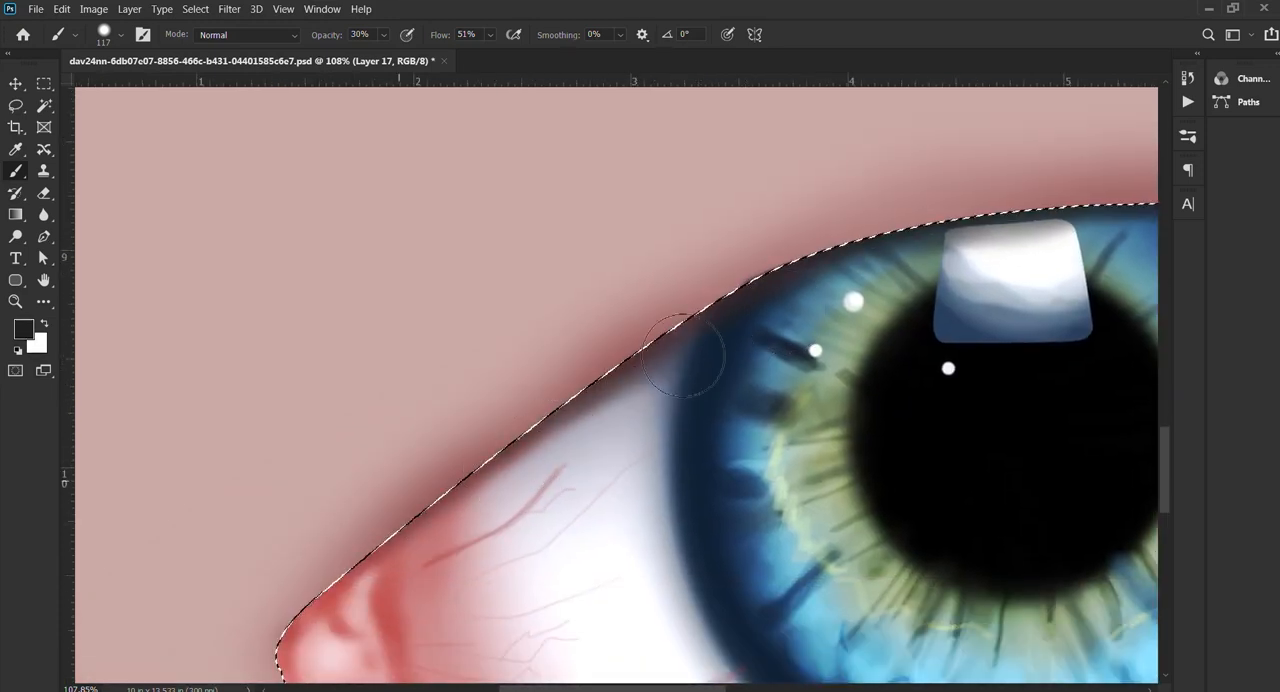
{"action": "left_click_drag", "start_coordinate": [405, 530], "coordinate": [745, 298]}
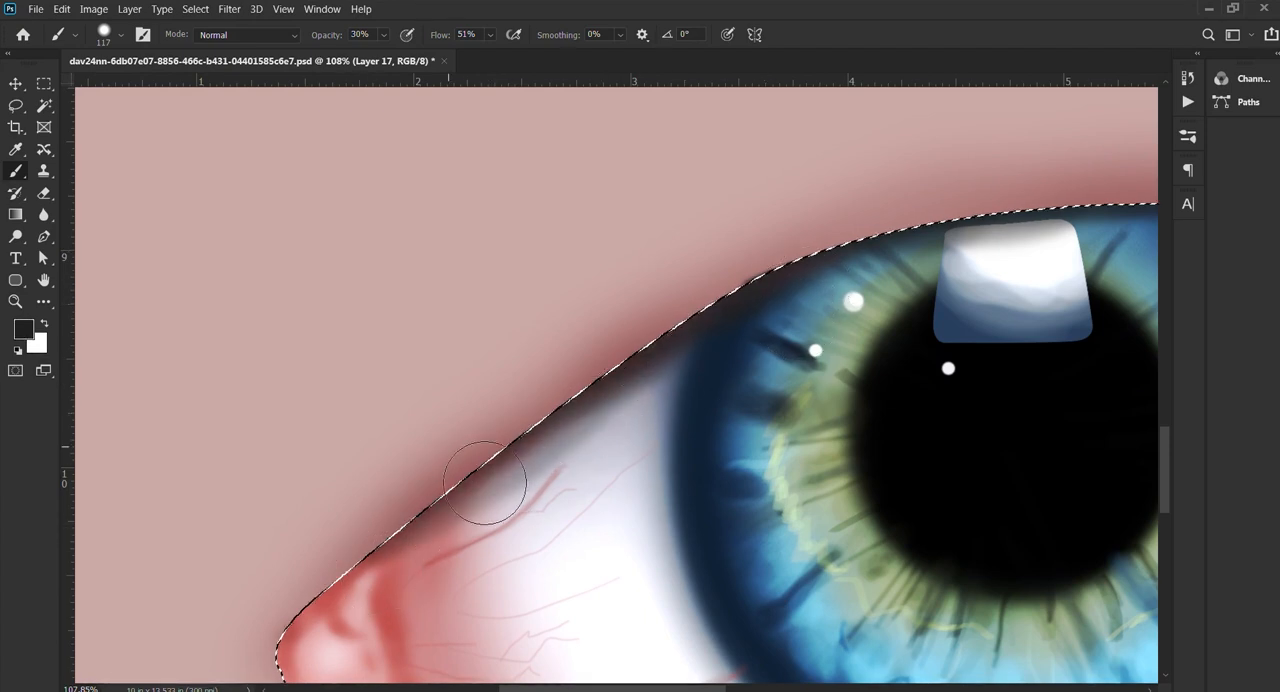
{"action": "key", "text": "ctrl+z"}
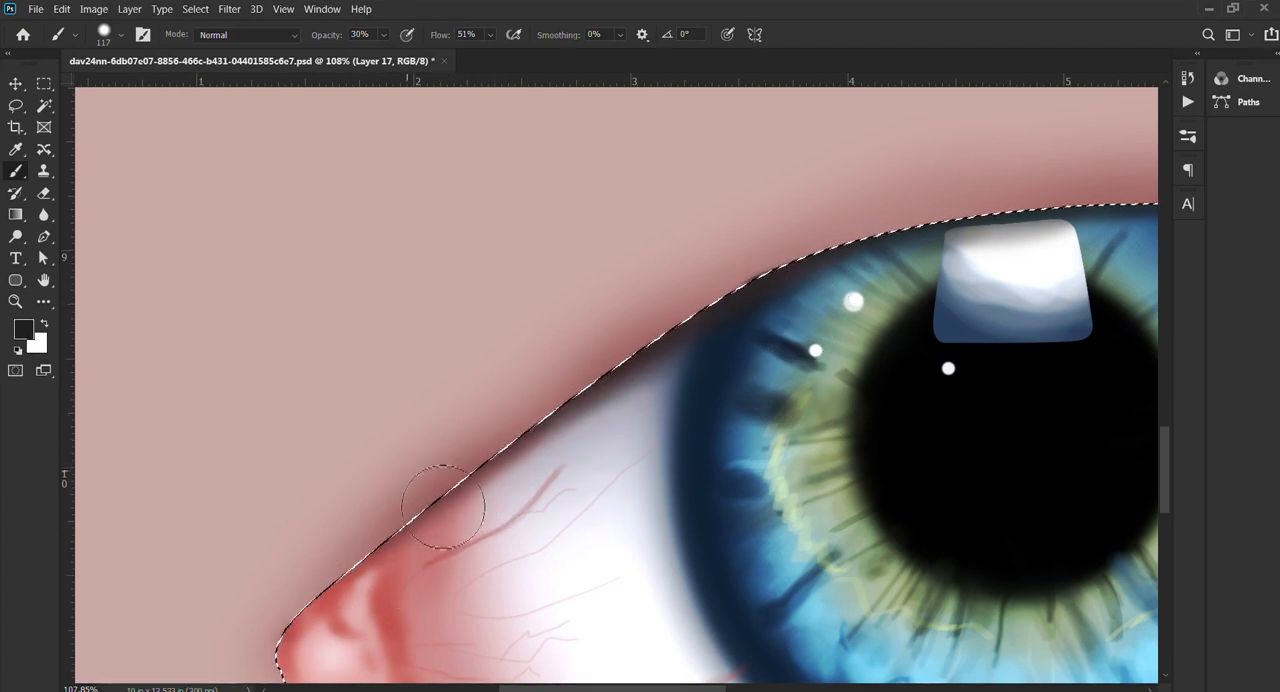
{"action": "left_click_drag", "start_coordinate": [445, 525], "coordinate": [789, 310]}
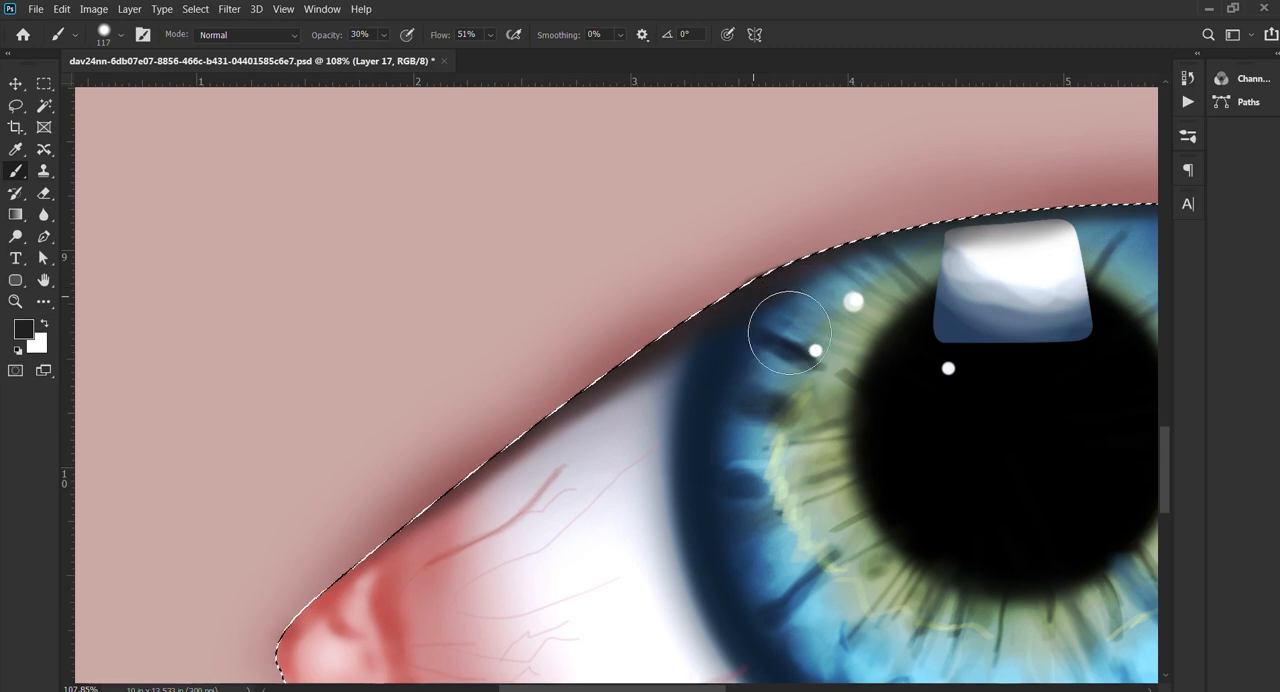
Step: Deselect the eye outline and toggle the shading layer's visibility to compare the whole eye with and without it
{"action": "scroll", "coordinate": [775, 320], "scroll_direction": "down", "scroll_amount": 3}
{"action": "key", "text": "ctrl+d"}
{"action": "scroll", "coordinate": [727, 343], "scroll_direction": "down", "scroll_amount": 2}
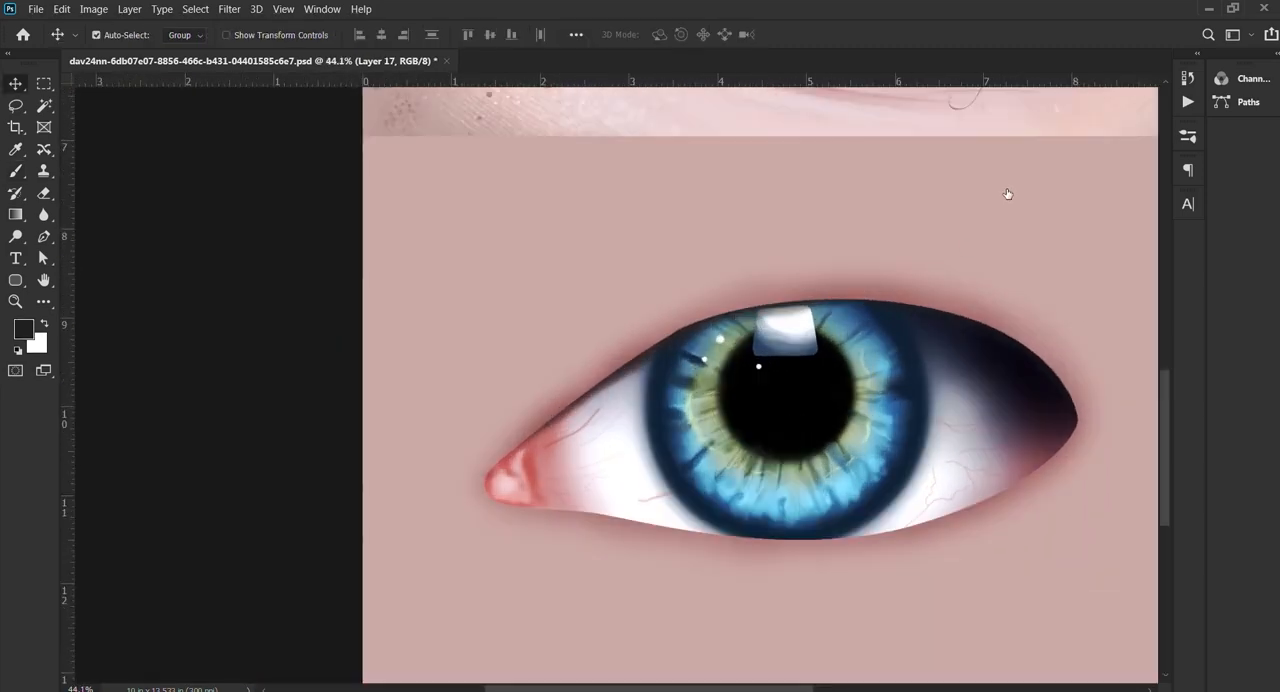
{"action": "left_click", "coordinate": [1008, 194]}
{"action": "left_click", "coordinate": [1013, 193]}
Step: Examine the shaded upper eyelid edge from the inner corner to above the iris up close
{"action": "left_click", "coordinate": [1012, 176]}
{"action": "left_click", "coordinate": [1012, 175]}
{"action": "left_click", "coordinate": [1012, 163]}
{"action": "left_click", "coordinate": [1012, 163]}
{"action": "left_click_drag", "start_coordinate": [564, 382], "coordinate": [730, 324]}
{"action": "left_click_drag", "start_coordinate": [594, 326], "coordinate": [322, 361]}
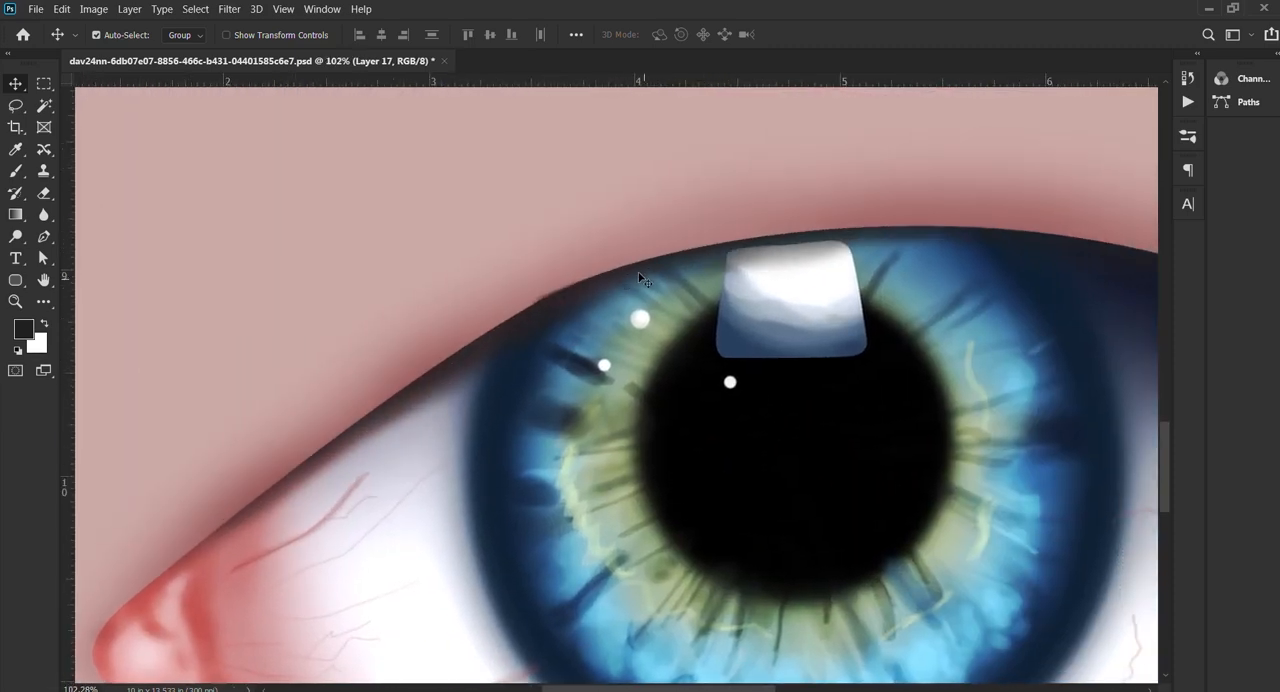
Step: Switch to the Pen tool, load the skin area around the eye as a selection to check its outline, and deselect it
{"action": "key", "text": "p"}
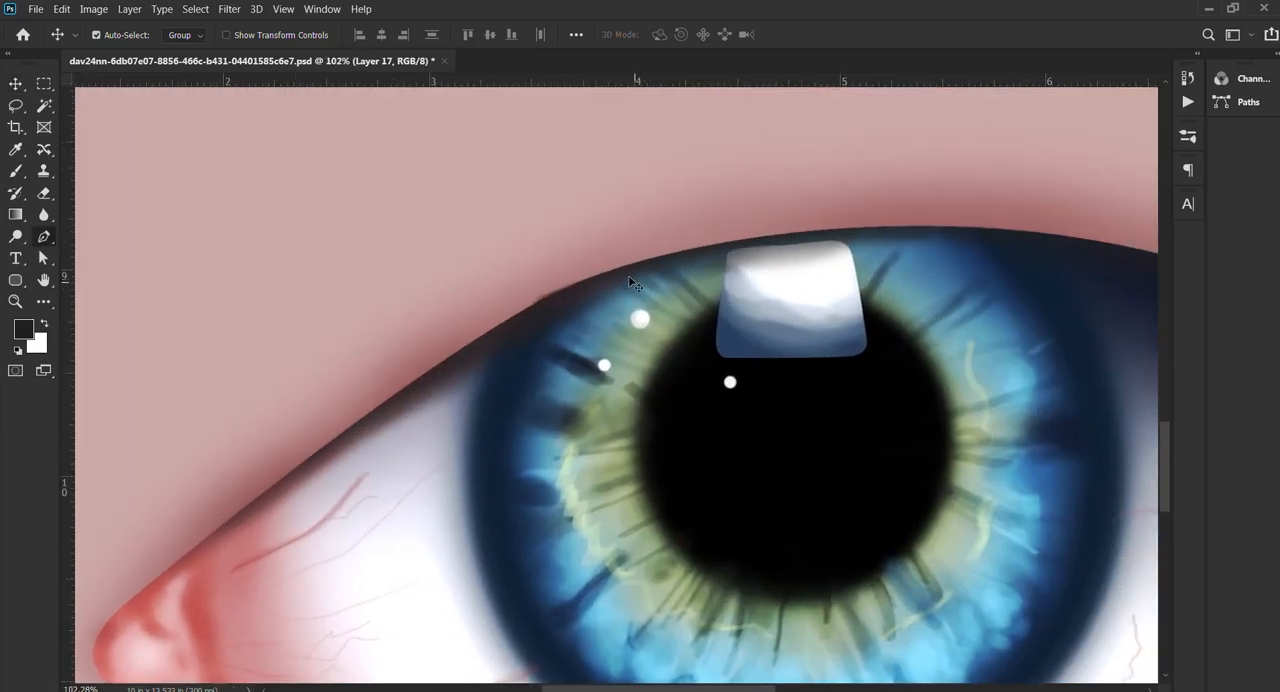
{"action": "scroll", "coordinate": [607, 281], "scroll_direction": "down", "scroll_amount": 3}
{"action": "left_click_drag", "start_coordinate": [443, 417], "coordinate": [163, 502]}
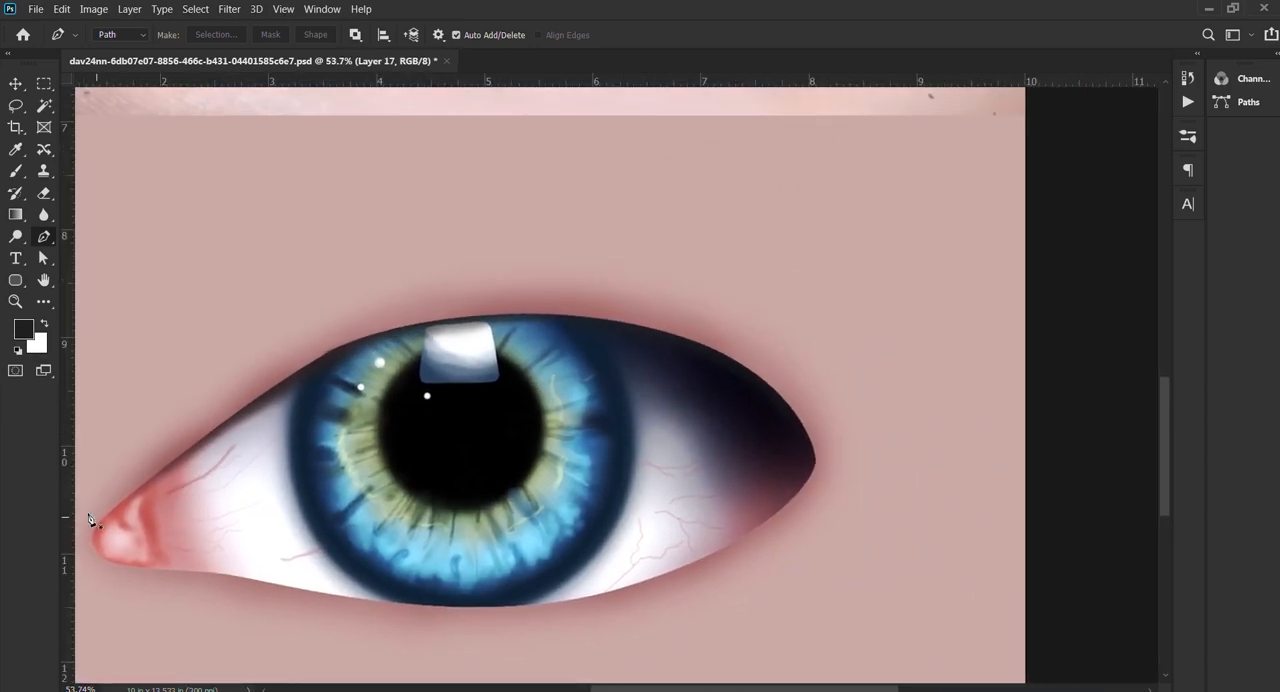
{"action": "key", "text": "ctrl+Return"}
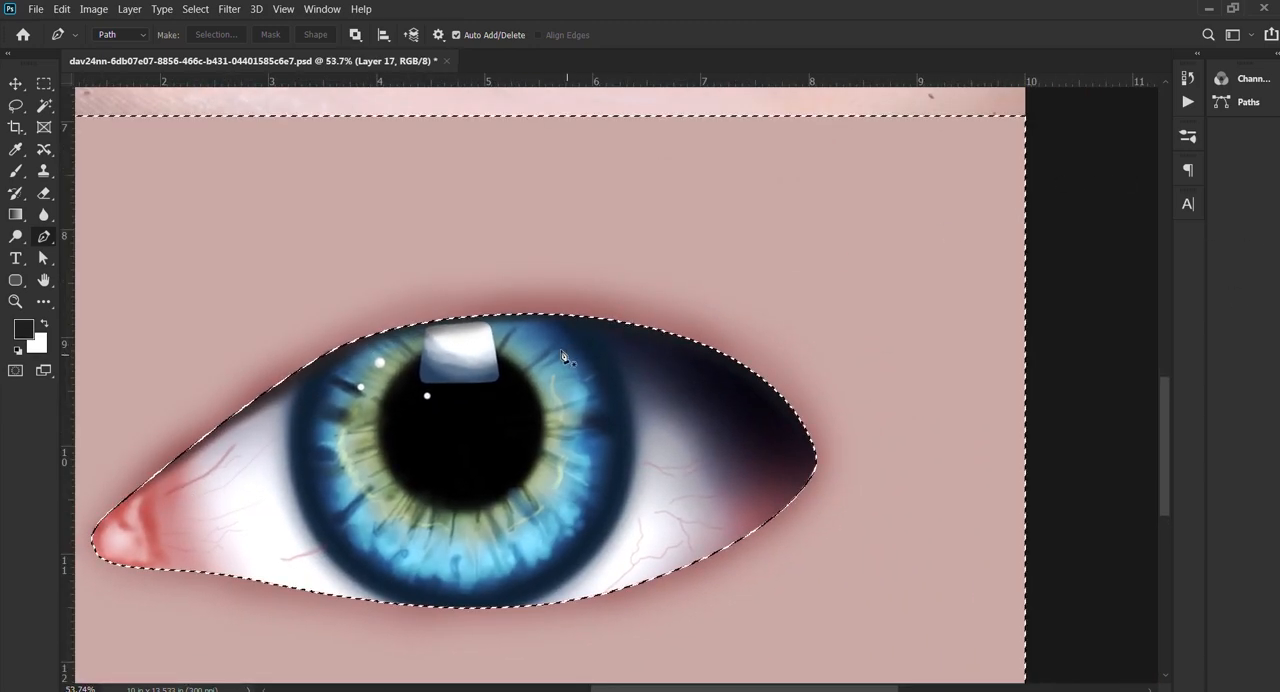
{"action": "scroll", "coordinate": [889, 274], "scroll_direction": "down", "scroll_amount": 3}
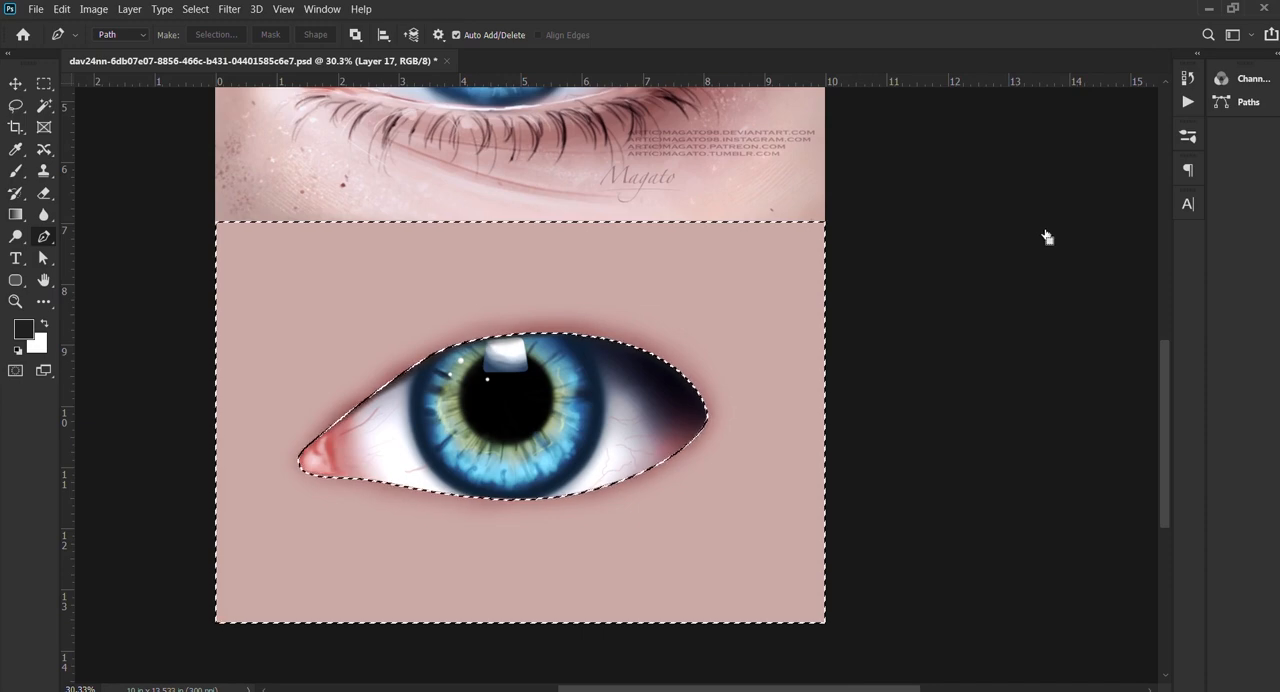
{"action": "scroll", "coordinate": [531, 390], "scroll_direction": "up", "scroll_amount": 2}
{"action": "scroll", "coordinate": [531, 390], "scroll_direction": "up", "scroll_amount": 1}
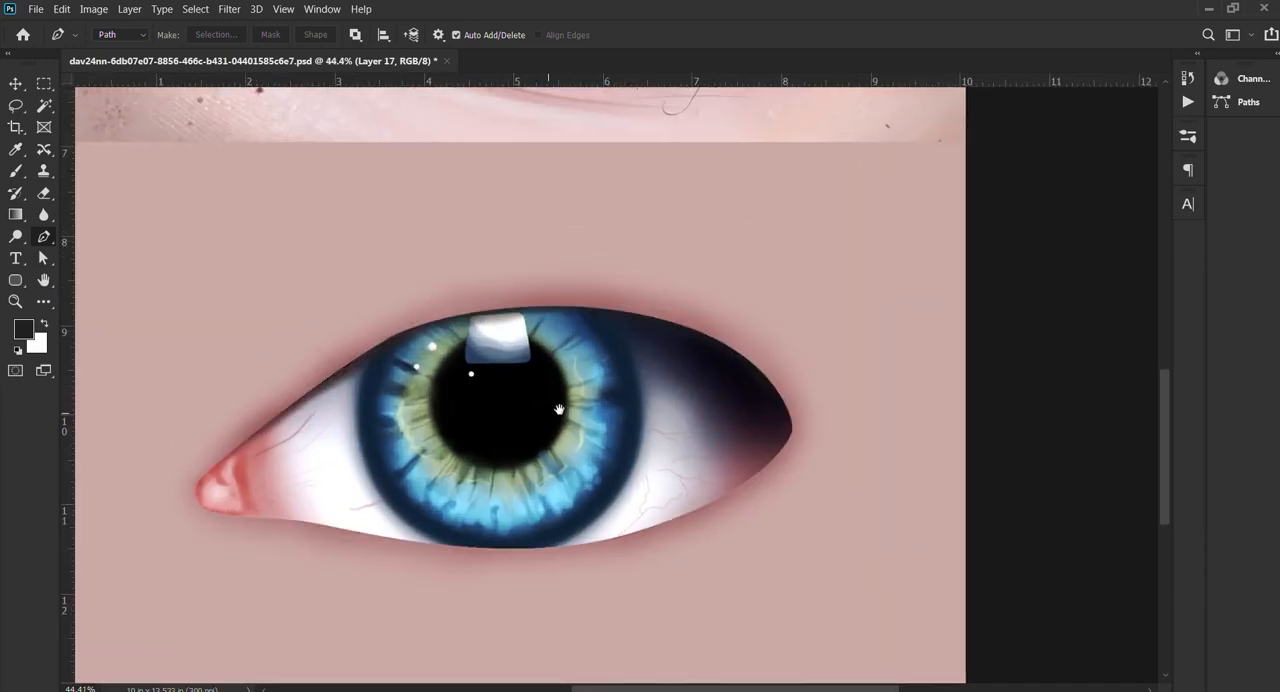
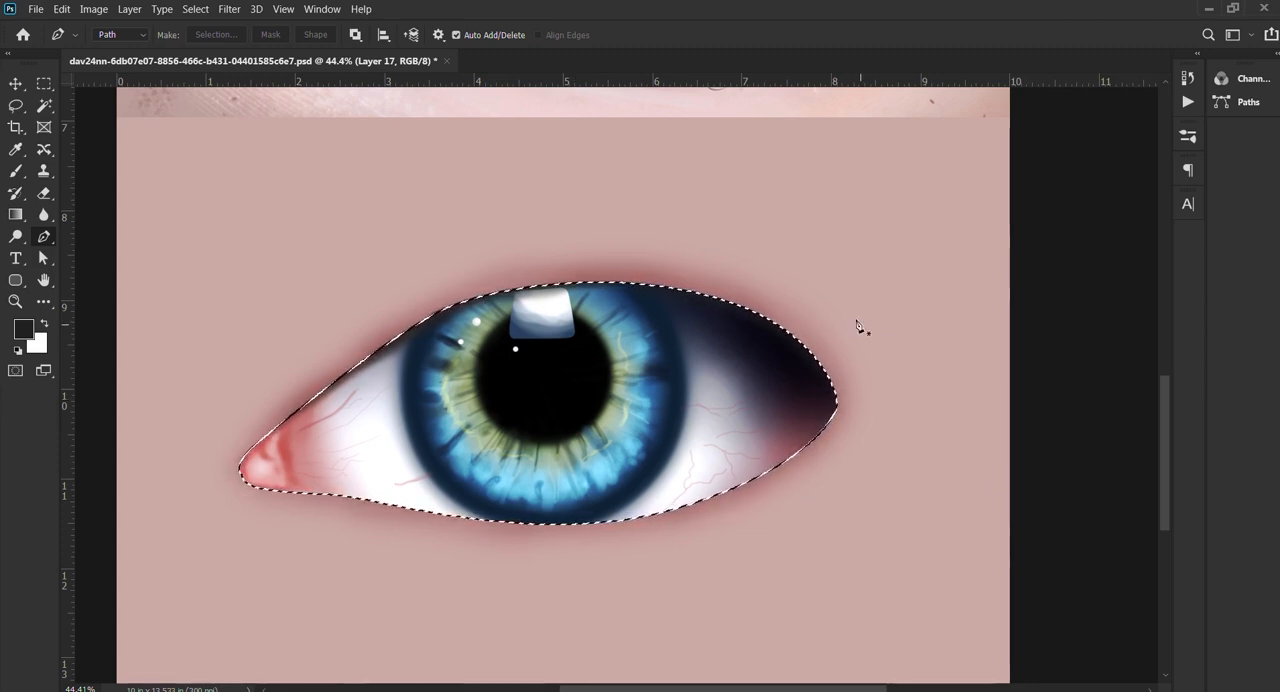
Step: Deselect the eye outline and reduce its path to the upper lid curve by deleting the anchor points along the lower lid and inner corner
{"action": "left_click", "coordinate": [29, 83]}
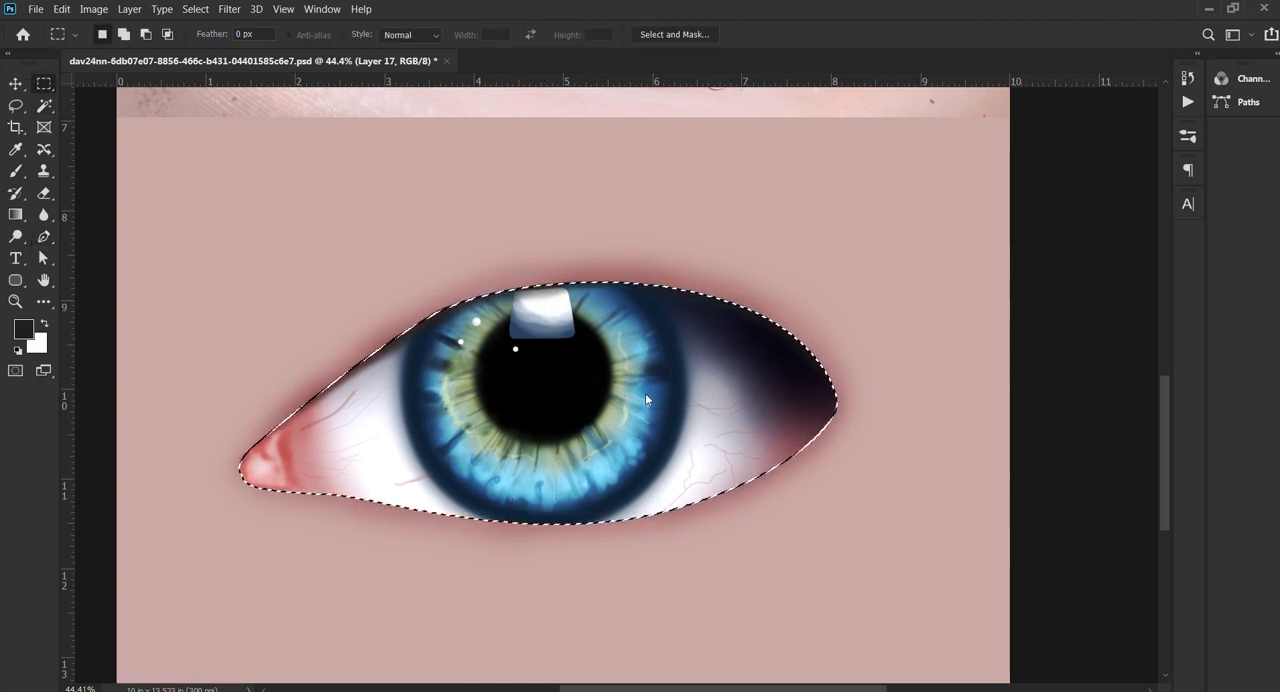
{"action": "left_click", "coordinate": [722, 221]}
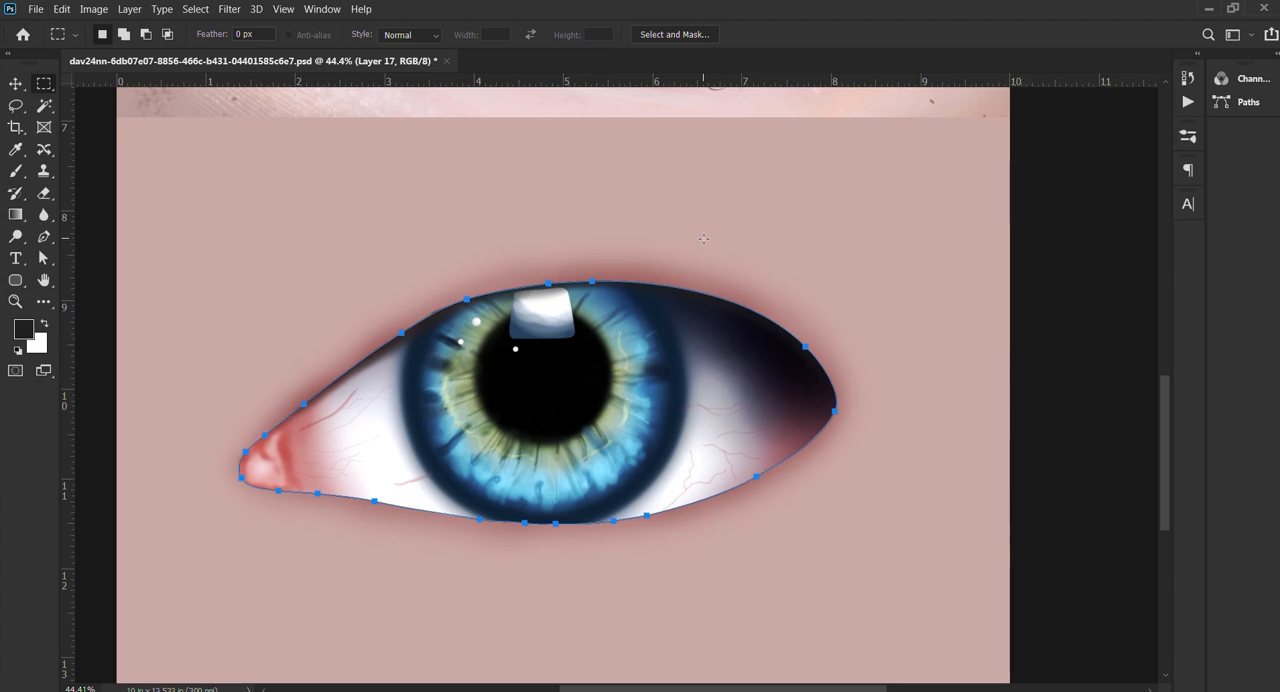
{"action": "left_click", "coordinate": [43, 258]}
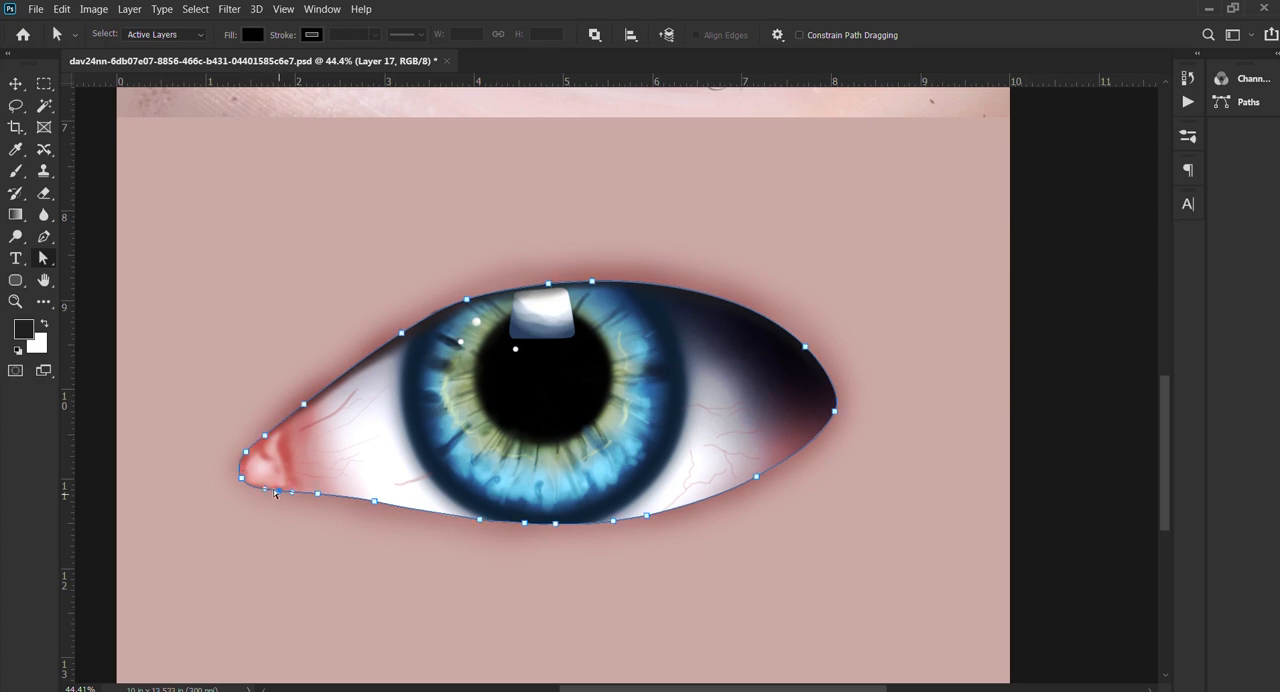
{"action": "left_click", "coordinate": [282, 451]}
{"action": "left_click_drag", "start_coordinate": [304, 466], "coordinate": [828, 564]}
{"action": "key", "text": "Delete"}
{"action": "left_click", "coordinate": [145, 531]}
{"action": "left_click", "coordinate": [242, 477]}
{"action": "key", "text": "Delete"}
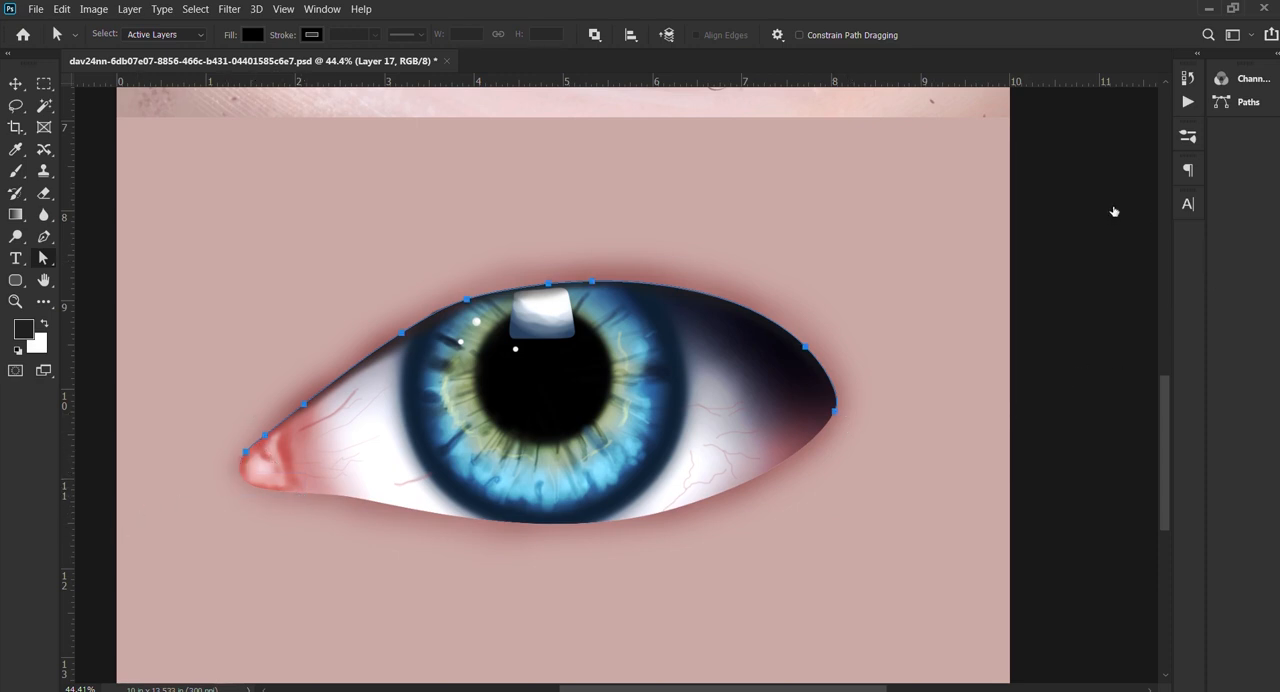
Step: Sample a dark reddish brown from the upper lid shadow and stroke the upper lid path with a soft brush
{"action": "key", "text": "b"}
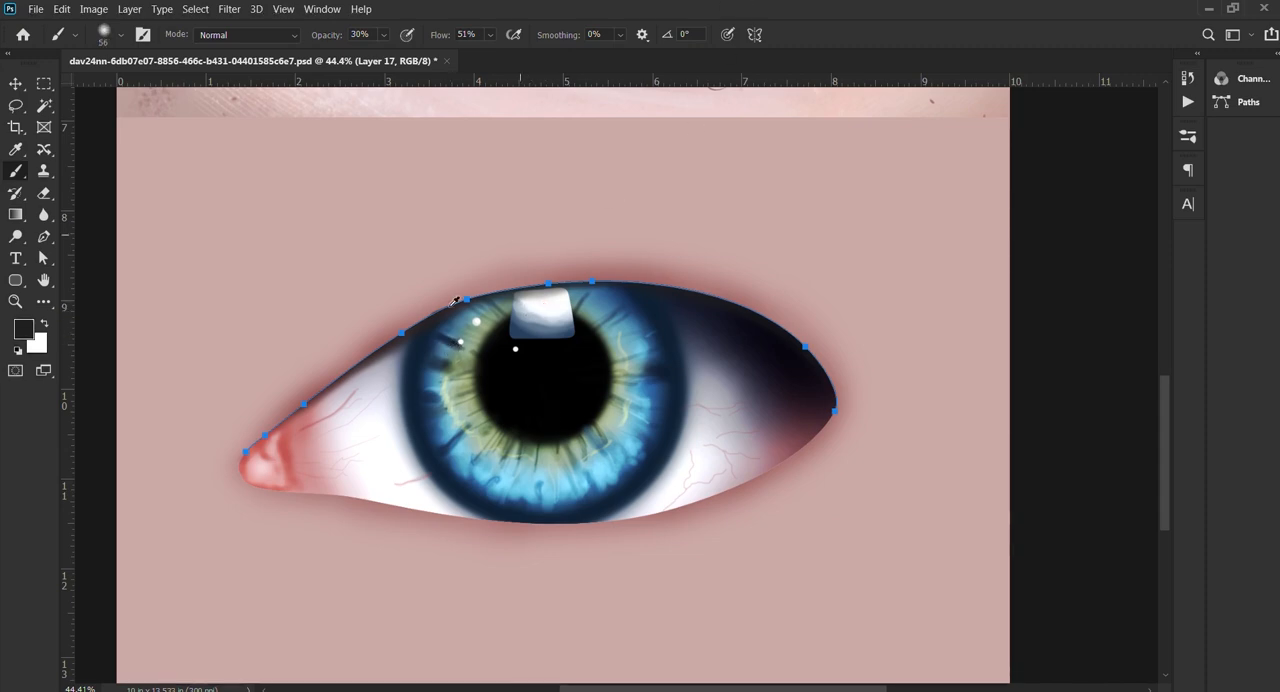
{"action": "scroll", "coordinate": [381, 355], "scroll_direction": "up", "scroll_amount": 5}
{"action": "left_click", "coordinate": [277, 425], "text": "alt"}
{"action": "scroll", "coordinate": [277, 430], "scroll_direction": "down", "scroll_amount": 5}
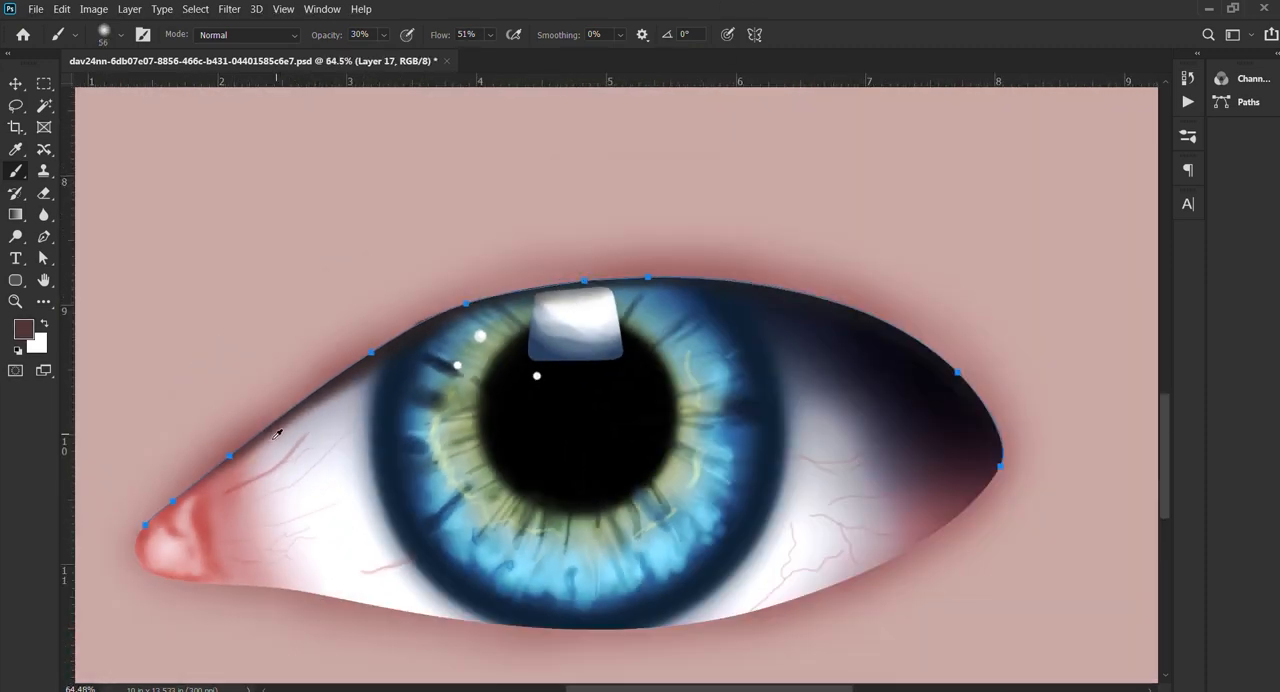
{"action": "key", "text": "]"}
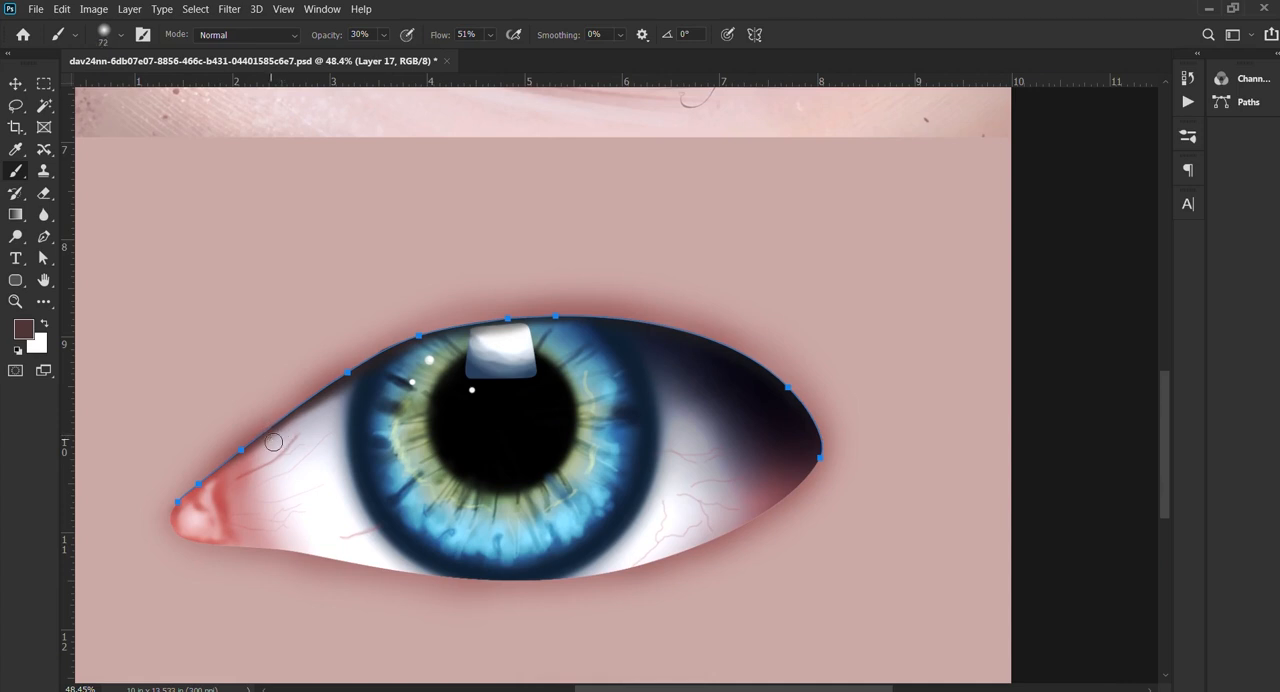
{"action": "key", "text": "Return"}
{"action": "key", "text": "Return"}
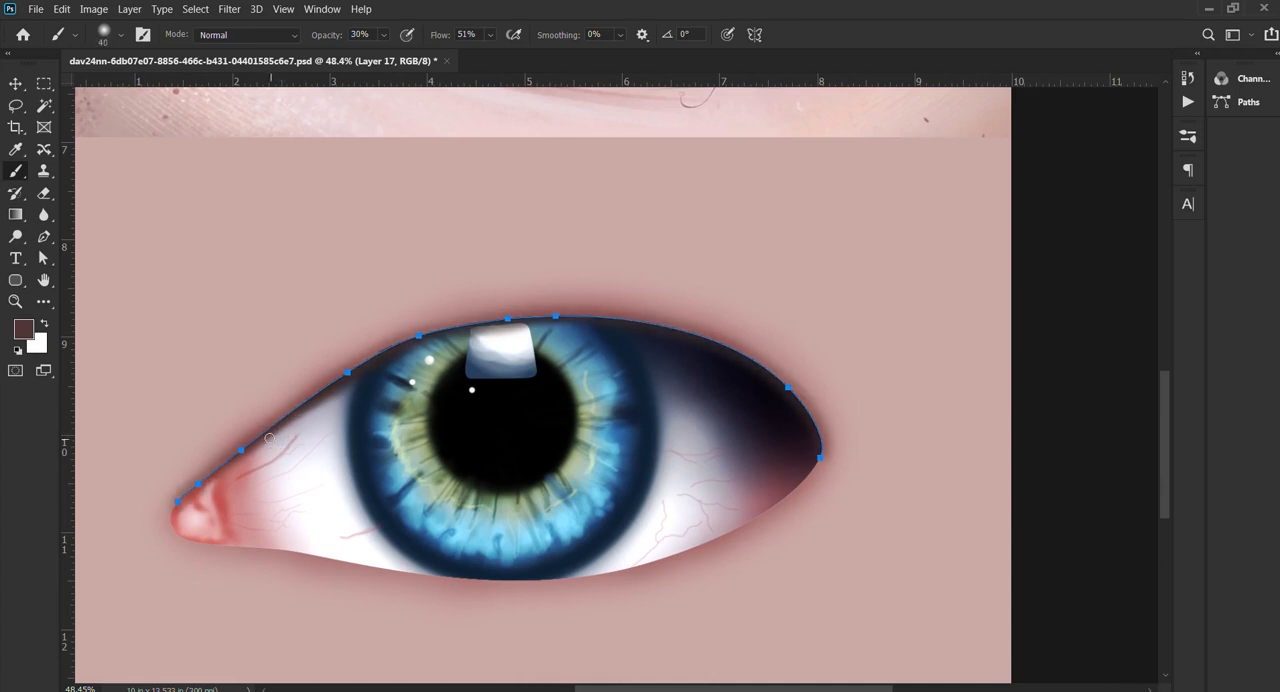
Step: Hide the path and toggle the skin and shading layers' visibility to compare the eye with and without them
{"action": "key", "text": "p"}
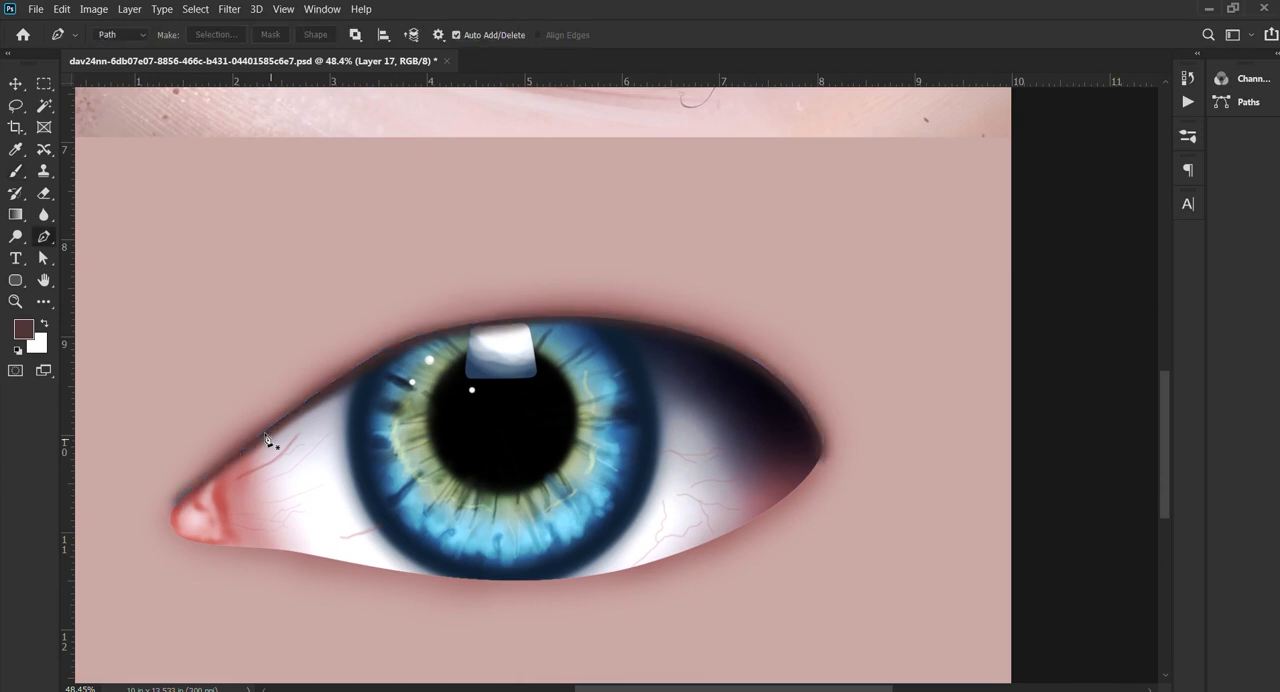
{"action": "left_click", "coordinate": [1014, 163]}
{"action": "left_click", "coordinate": [1014, 163]}
{"action": "left_click", "coordinate": [1020, 160]}
{"action": "left_click", "coordinate": [1013, 199]}
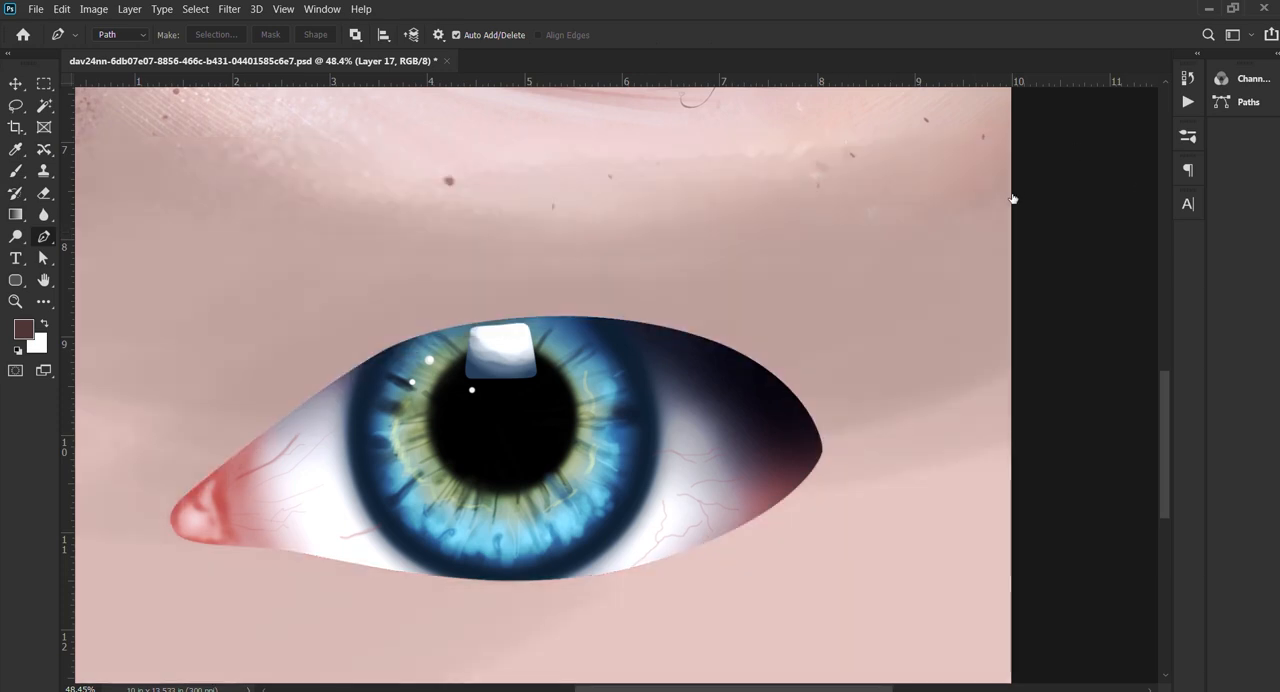
{"action": "left_click", "coordinate": [1013, 199]}
{"action": "left_click", "coordinate": [1015, 161]}
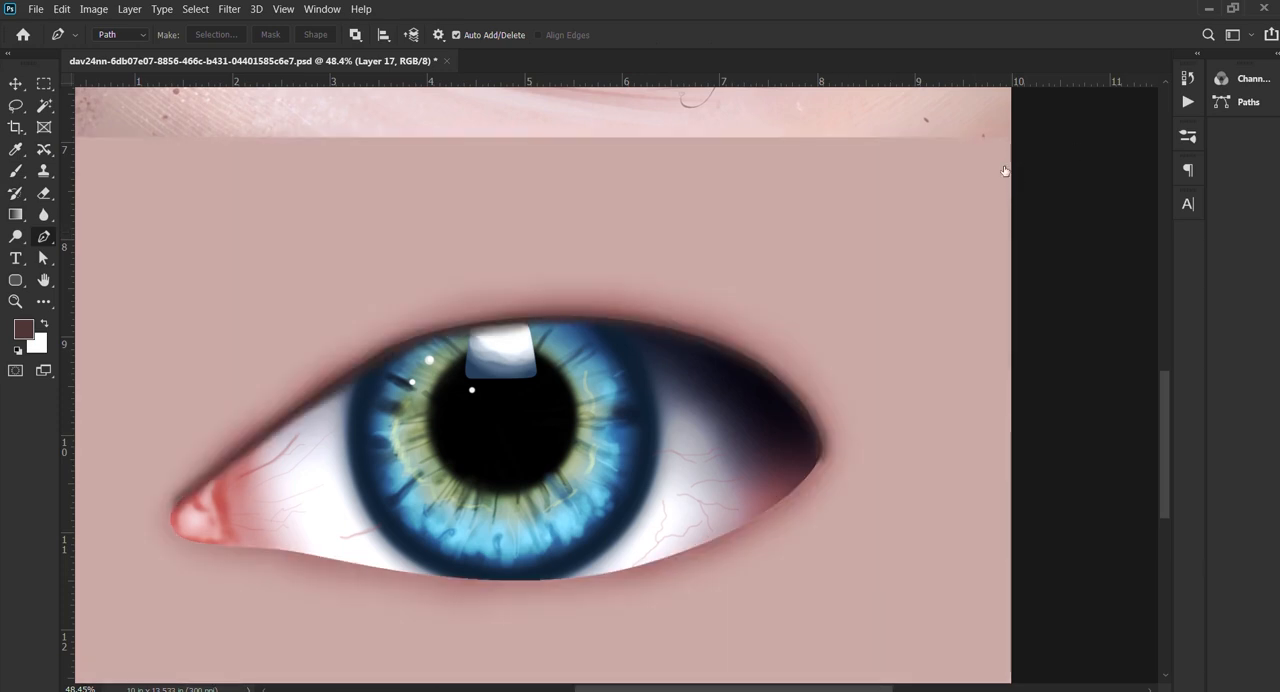
Step: Scale the eyeball layer up proportionally to 102.94%
{"action": "key", "text": "ctrl+r"}
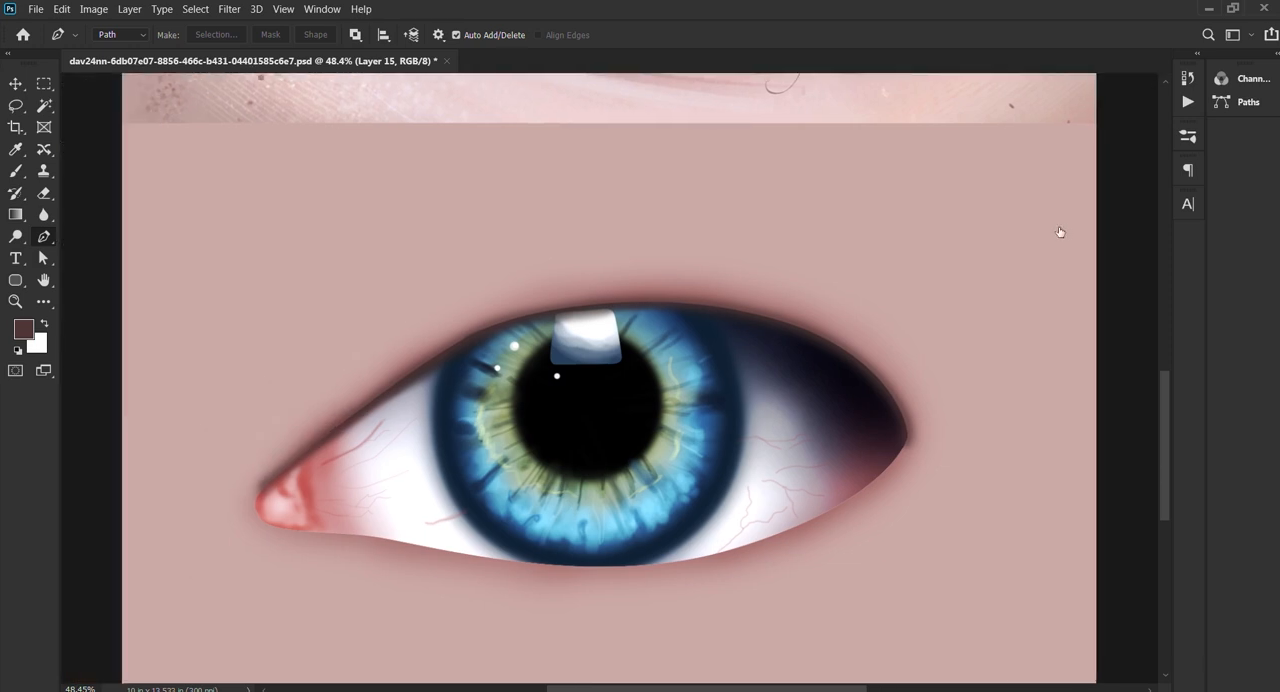
{"action": "key", "text": "ctrl+r"}
{"action": "key", "text": "ctrl+t"}
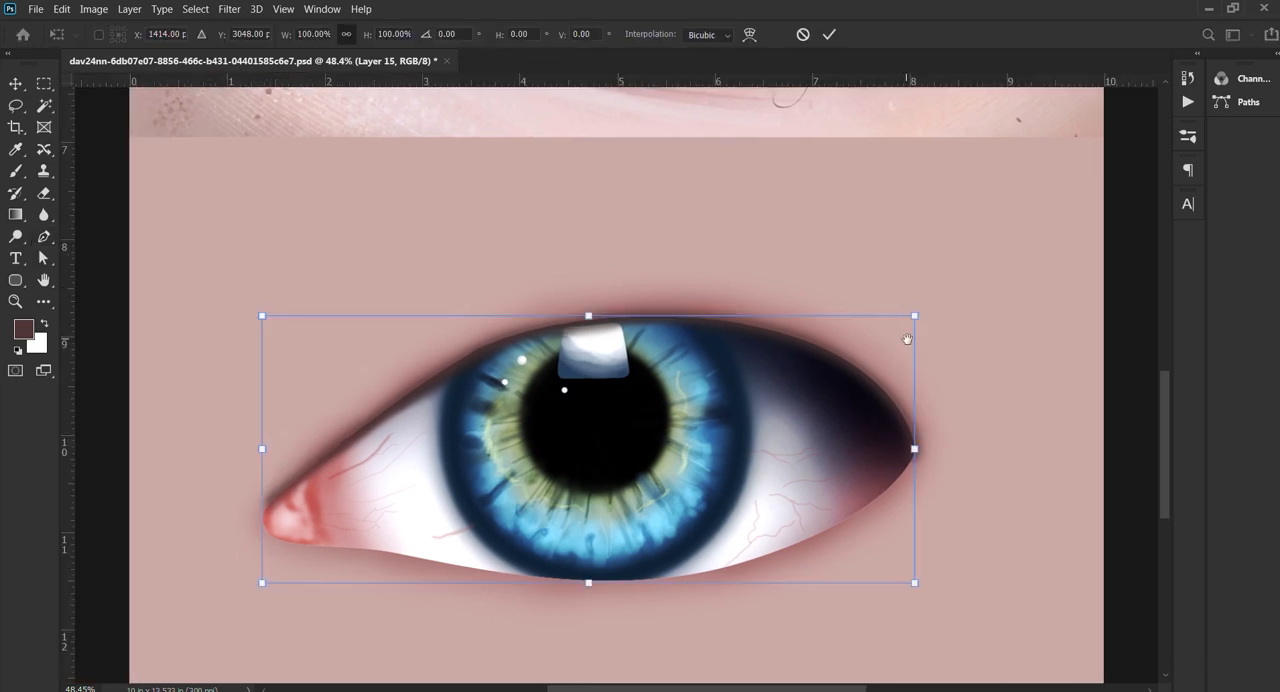
{"action": "left_click_drag", "start_coordinate": [915, 318], "coordinate": [923, 311]}
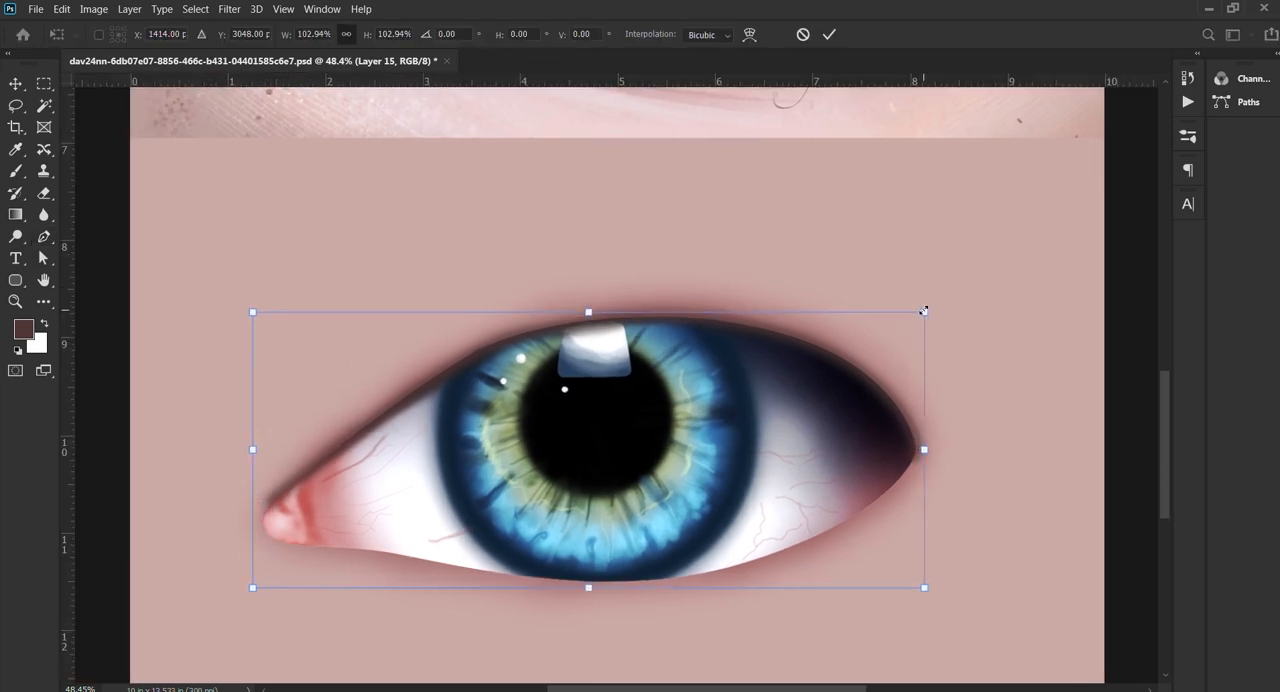
{"action": "key", "text": "p"}
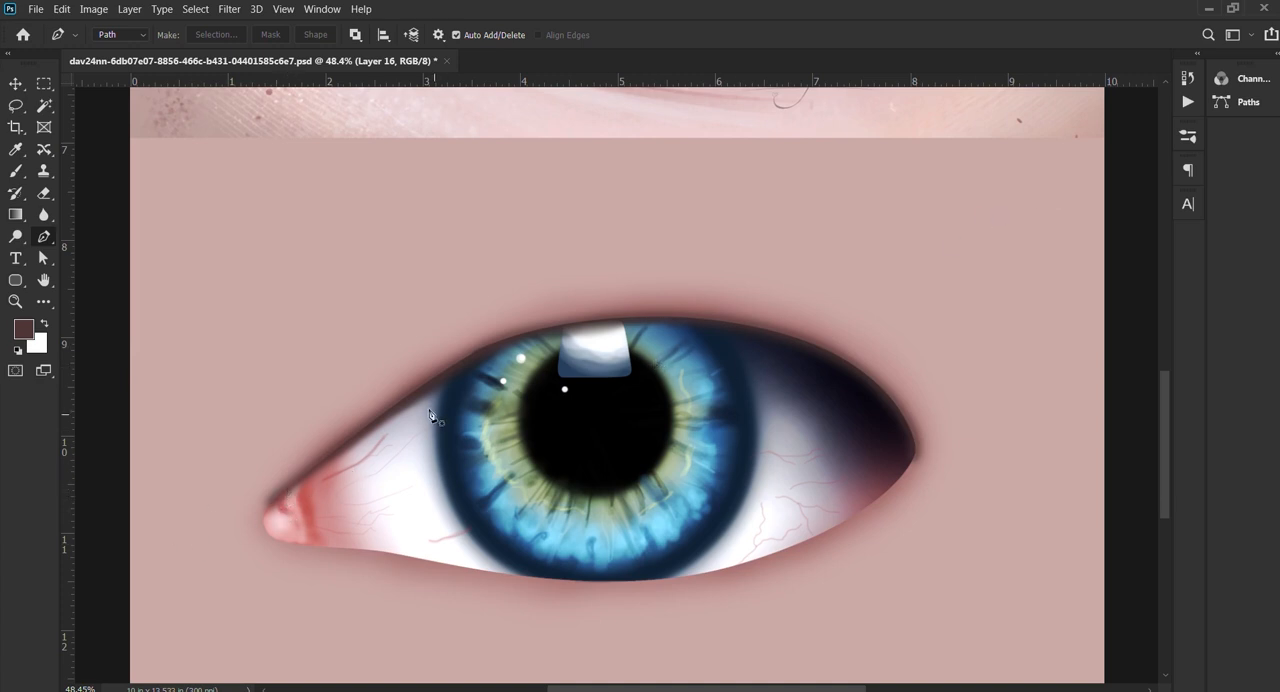
Step: Soften the dark upper lid shadow with the Blur tool at 100% strength, from the inner corner to above the iris
{"action": "left_click", "coordinate": [43, 214]}
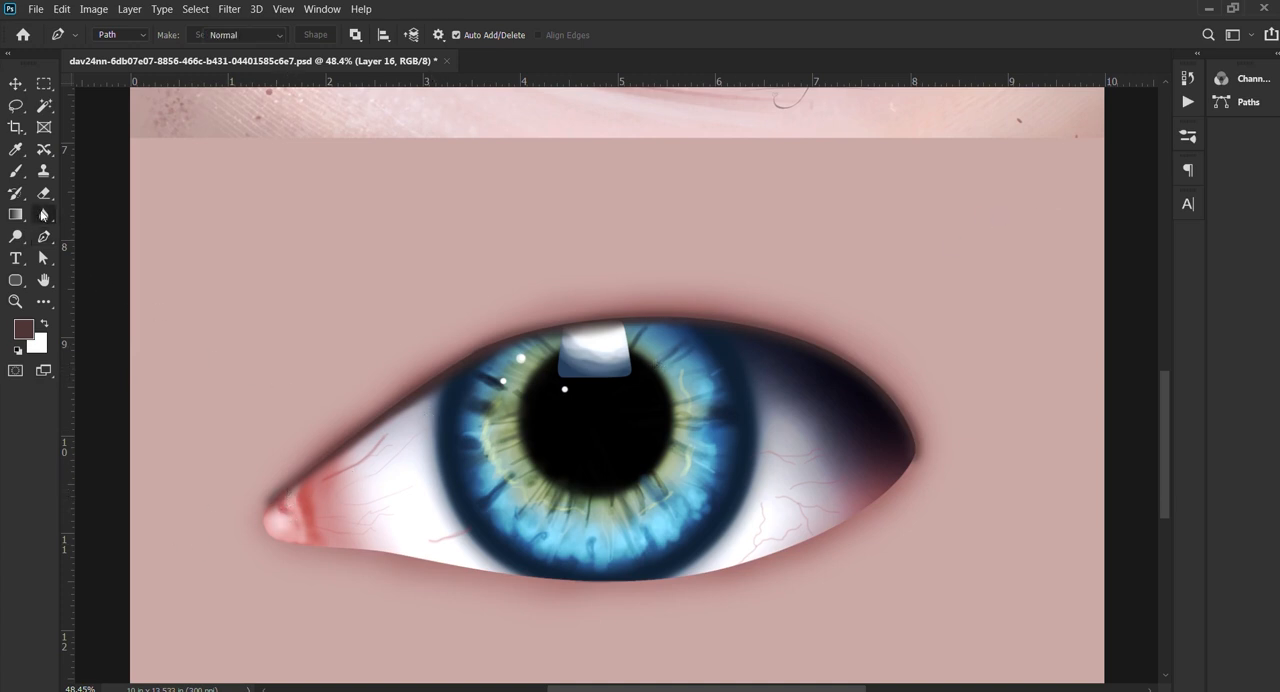
{"action": "left_click", "coordinate": [107, 218]}
{"action": "scroll", "coordinate": [335, 443], "scroll_direction": "up", "scroll_amount": 5}
{"action": "mouse_move", "coordinate": [315, 486]}
{"action": "left_mouse_down"}
{"action": "mouse_move", "coordinate": [491, 400]}
{"action": "mouse_move", "coordinate": [415, 413]}
{"action": "left_mouse_up"}
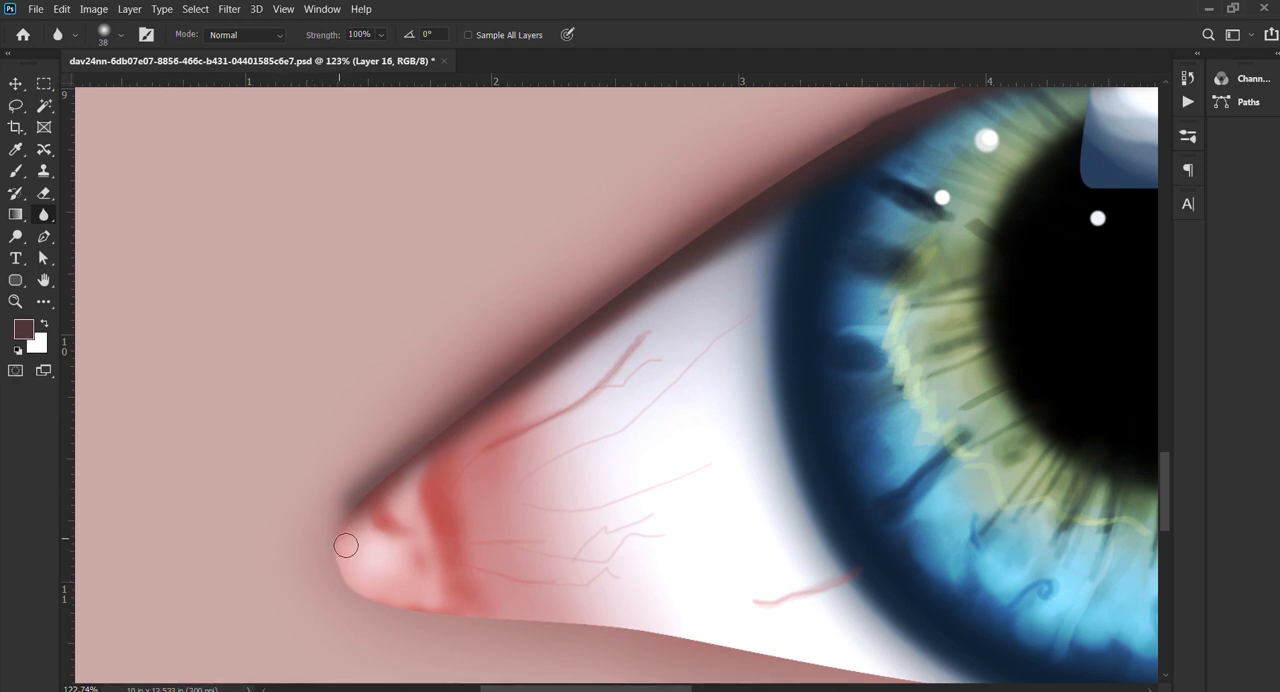
{"action": "left_click_drag", "start_coordinate": [337, 517], "coordinate": [361, 517]}
{"action": "left_click_drag", "start_coordinate": [635, 298], "coordinate": [478, 432]}
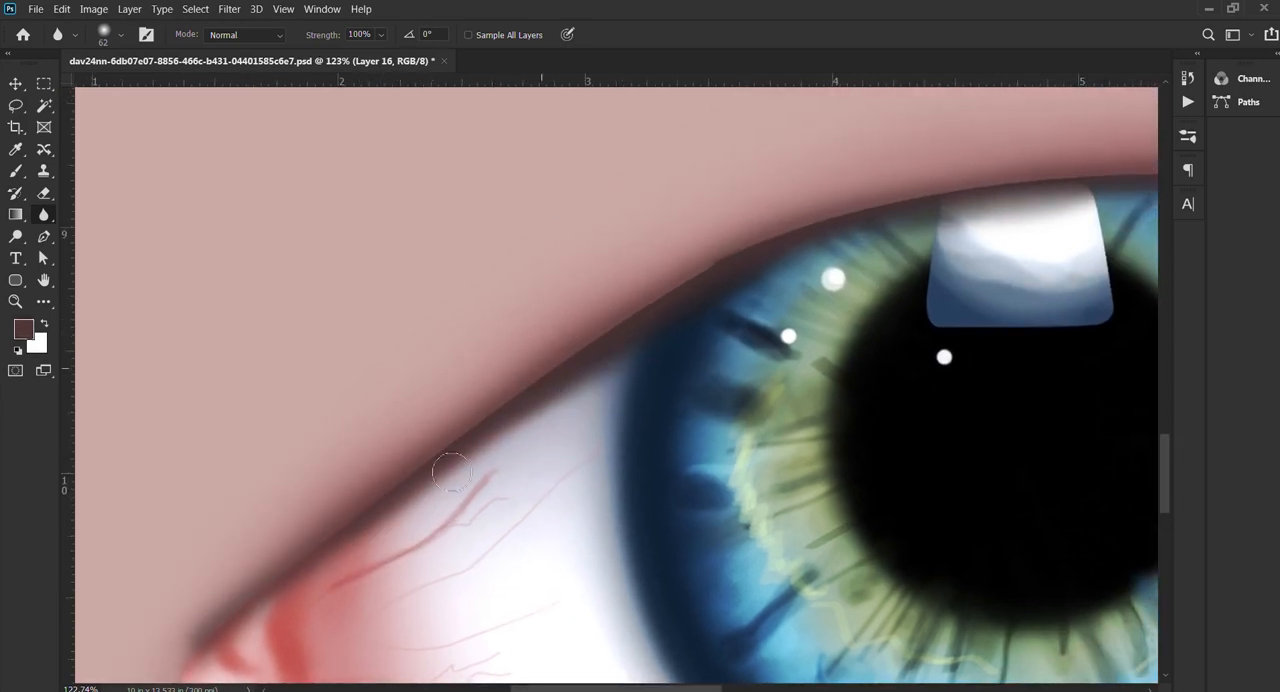
{"action": "left_click_drag", "start_coordinate": [757, 266], "coordinate": [520, 370]}
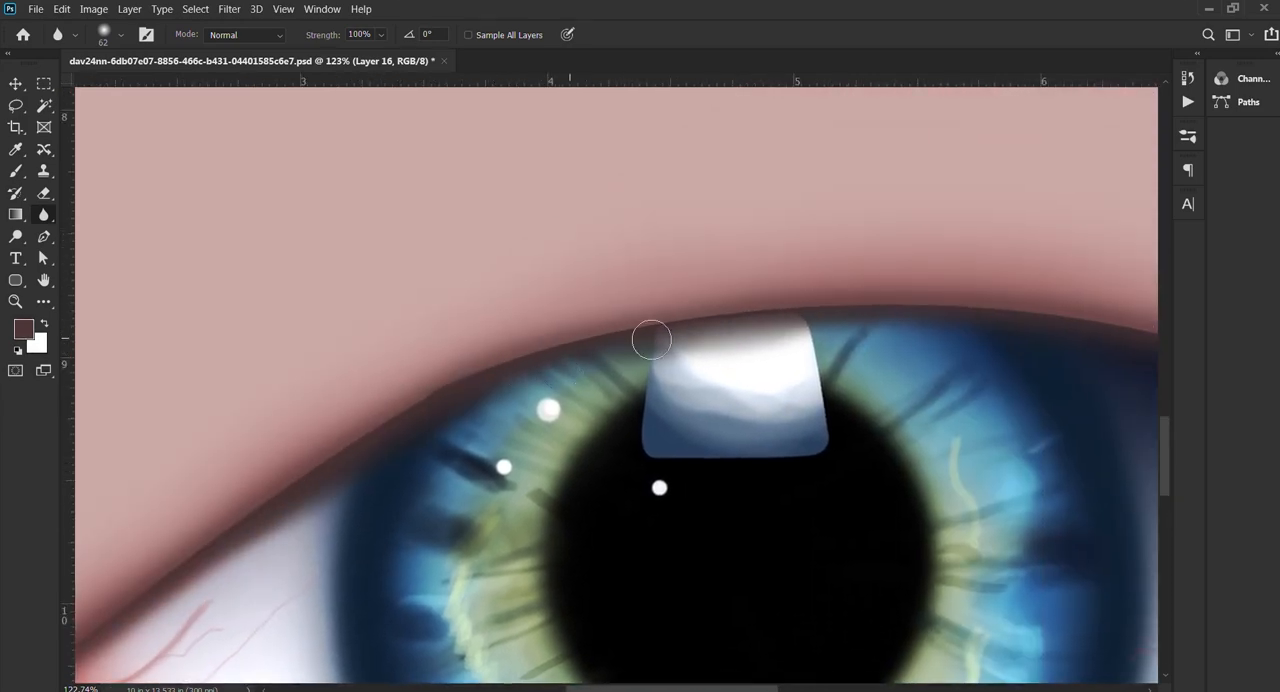
{"action": "left_click_drag", "start_coordinate": [781, 318], "coordinate": [386, 334]}
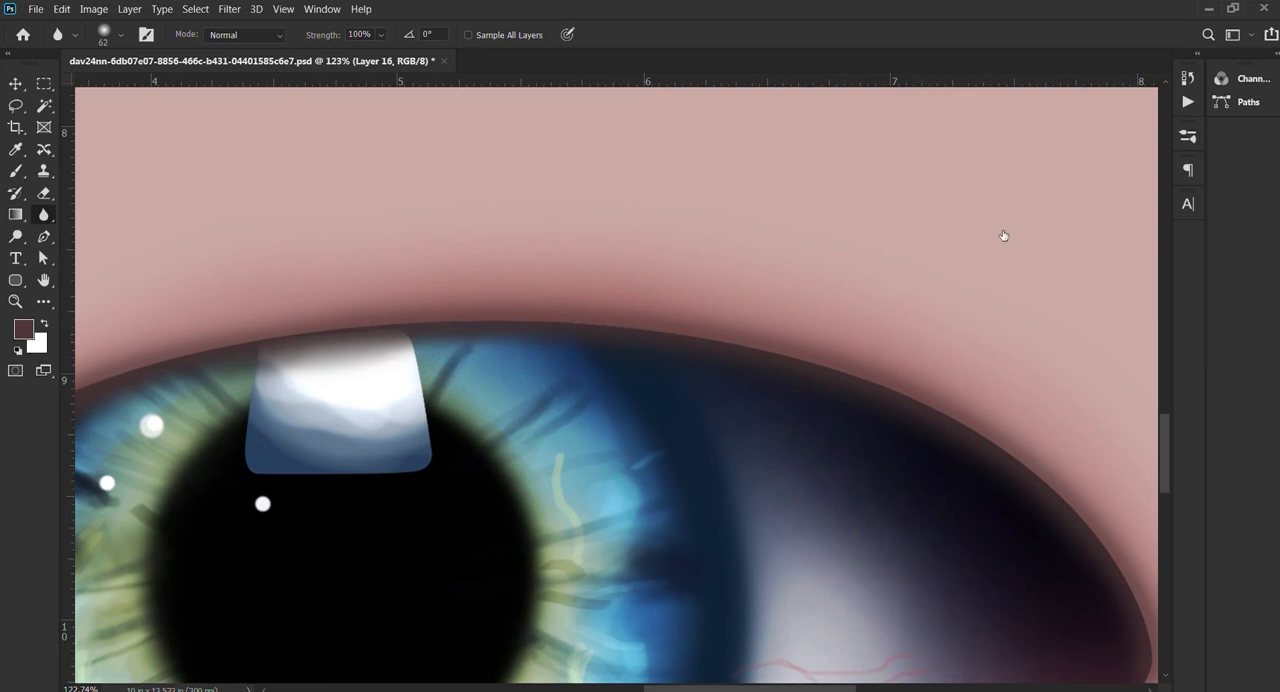
Step: Switch to the other lid shading layer and blur the upper lid edge from the iris toward the outer corner
{"action": "left_click", "coordinate": [1021, 161]}
{"action": "left_click", "coordinate": [1020, 161]}
{"action": "left_click_drag", "start_coordinate": [550, 323], "coordinate": [537, 321]}
{"action": "left_click_drag", "start_coordinate": [870, 401], "coordinate": [577, 350]}
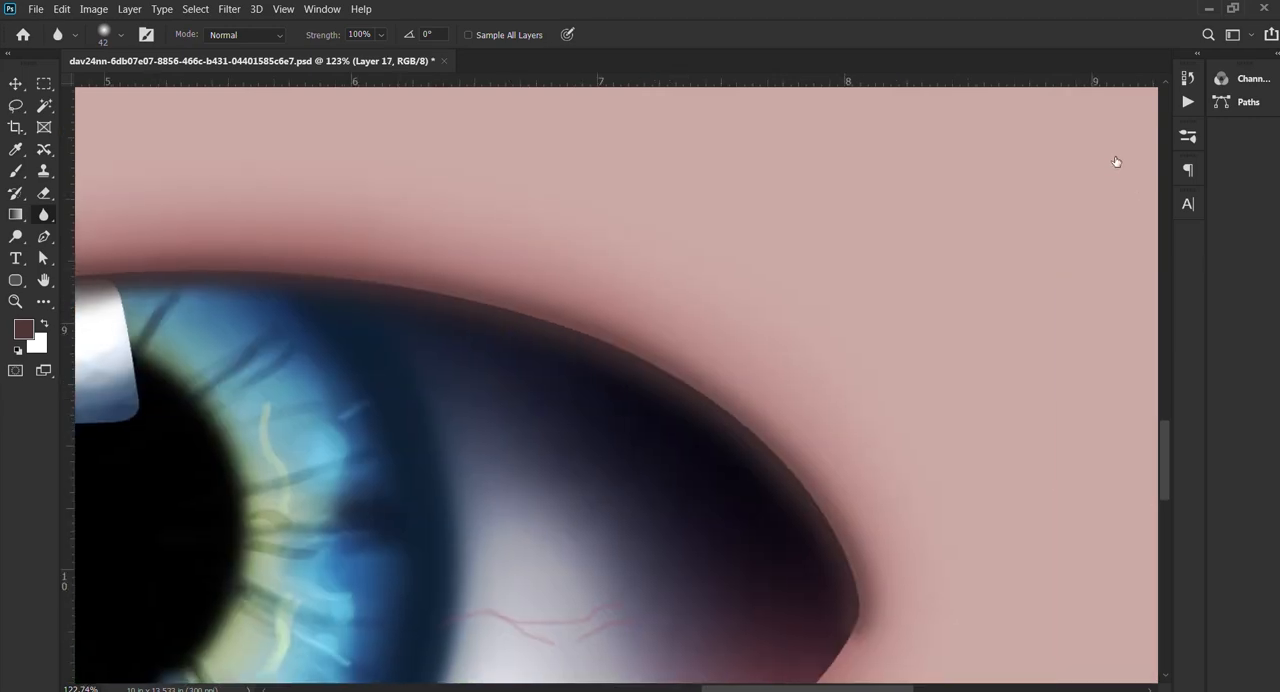
Step: Duplicate the lid shading layers several times to intensify the shadow around the whole eye
{"action": "key", "text": "ctrl+j"}
{"action": "key", "text": "ctrl+j"}
{"action": "key", "text": "ctrl+j"}
{"action": "key", "text": "ctrl+j"}
{"action": "key", "text": "ctrl+j"}
{"action": "key", "text": "ctrl+j"}
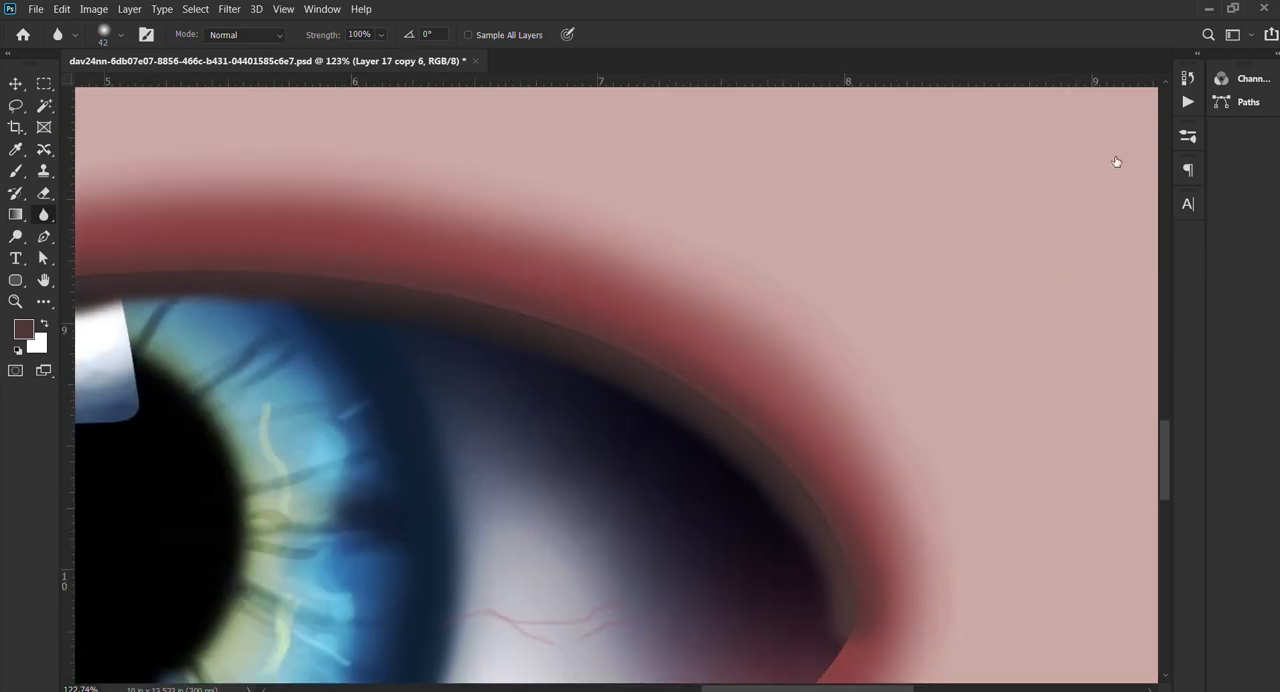
{"action": "scroll", "coordinate": [670, 349], "scroll_direction": "down", "scroll_amount": 5}
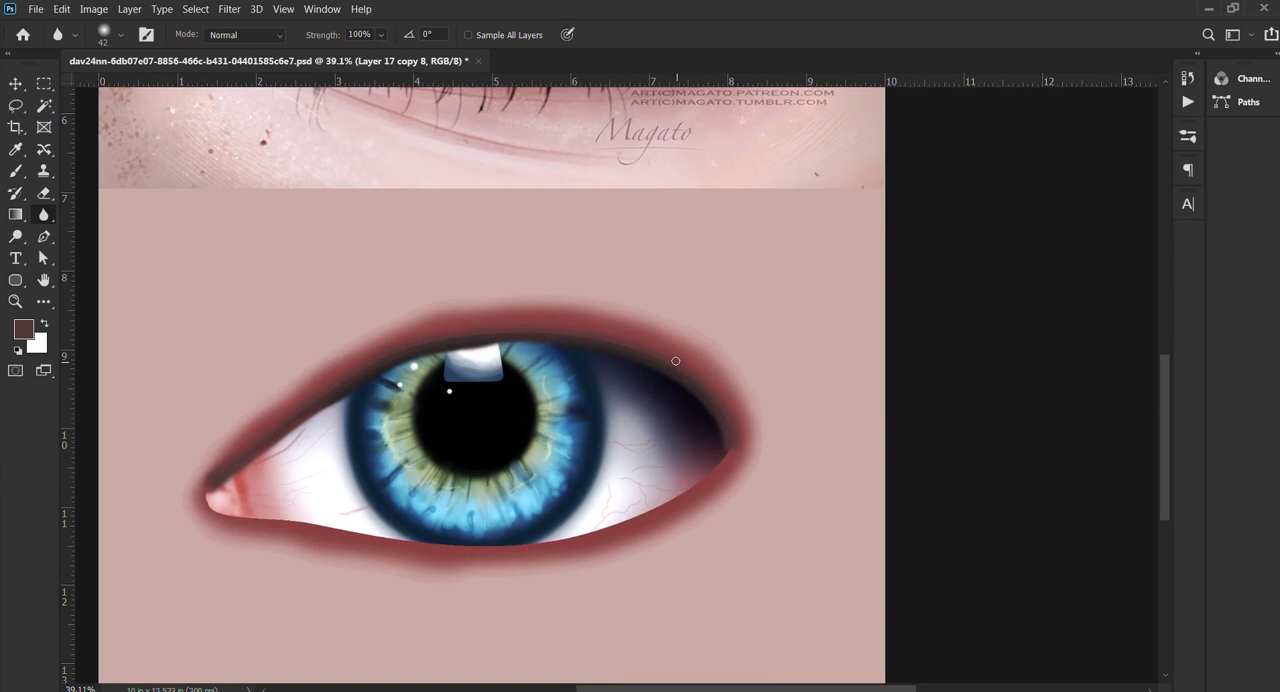
Step: Delete the lid shading layers together with all their copies, leaving the plain eyeball on the skin
{"action": "left_click", "coordinate": [1077, 431], "text": "shift"}
{"action": "key", "text": "Delete"}
{"action": "scroll", "coordinate": [529, 313], "scroll_direction": "up", "scroll_amount": 1}
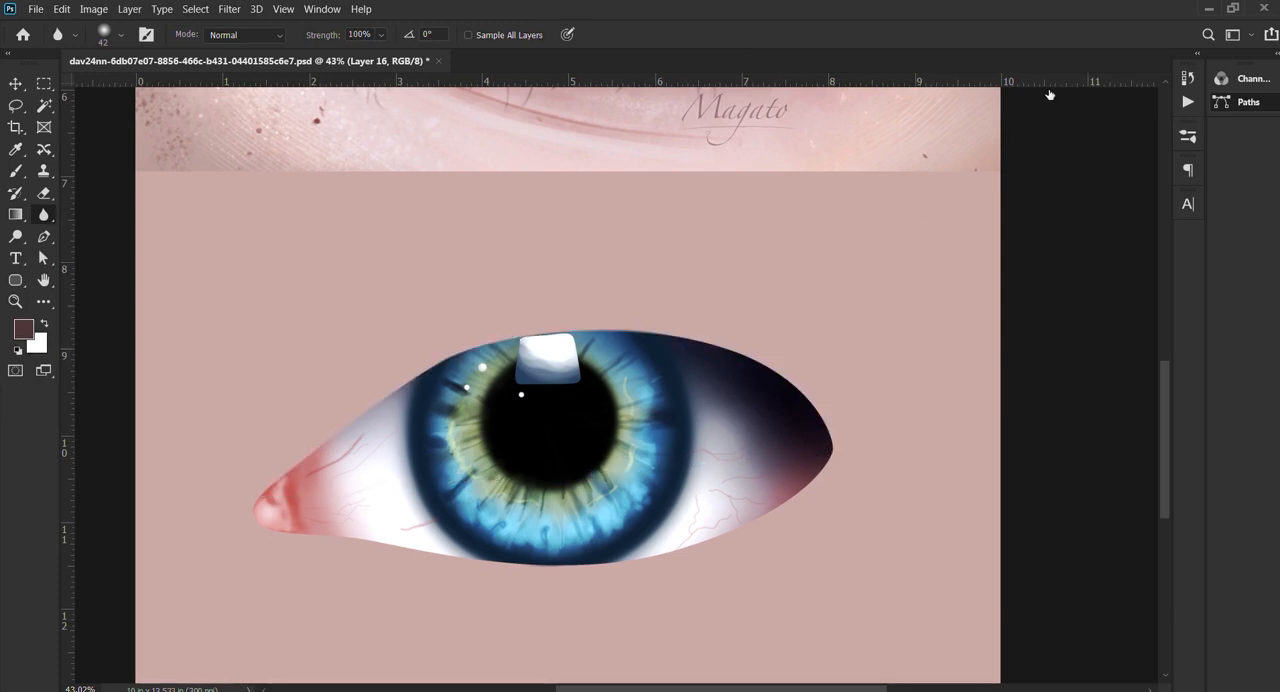
Step: Select the upper lid path and stroke it repeatedly on a new layer with the sampled pink skin colour and a soft 45 px brush
{"action": "left_click", "coordinate": [43, 258]}
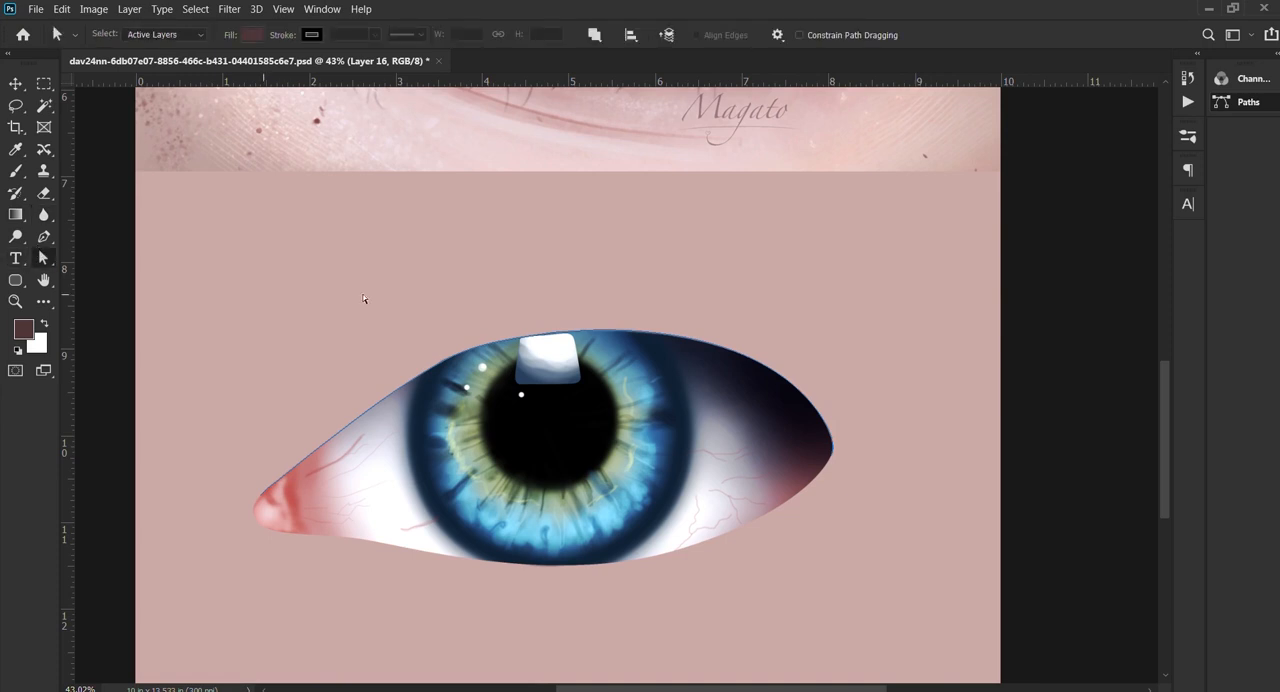
{"action": "left_click", "coordinate": [685, 337]}
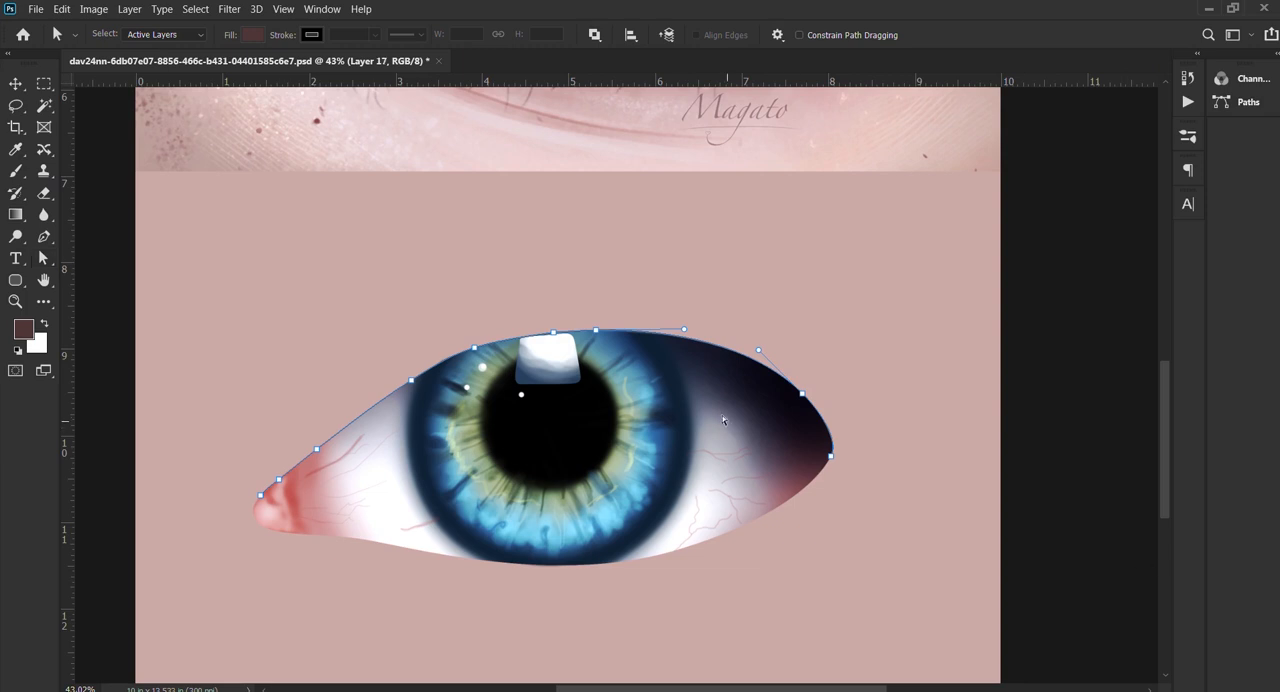
{"action": "key", "text": "b"}
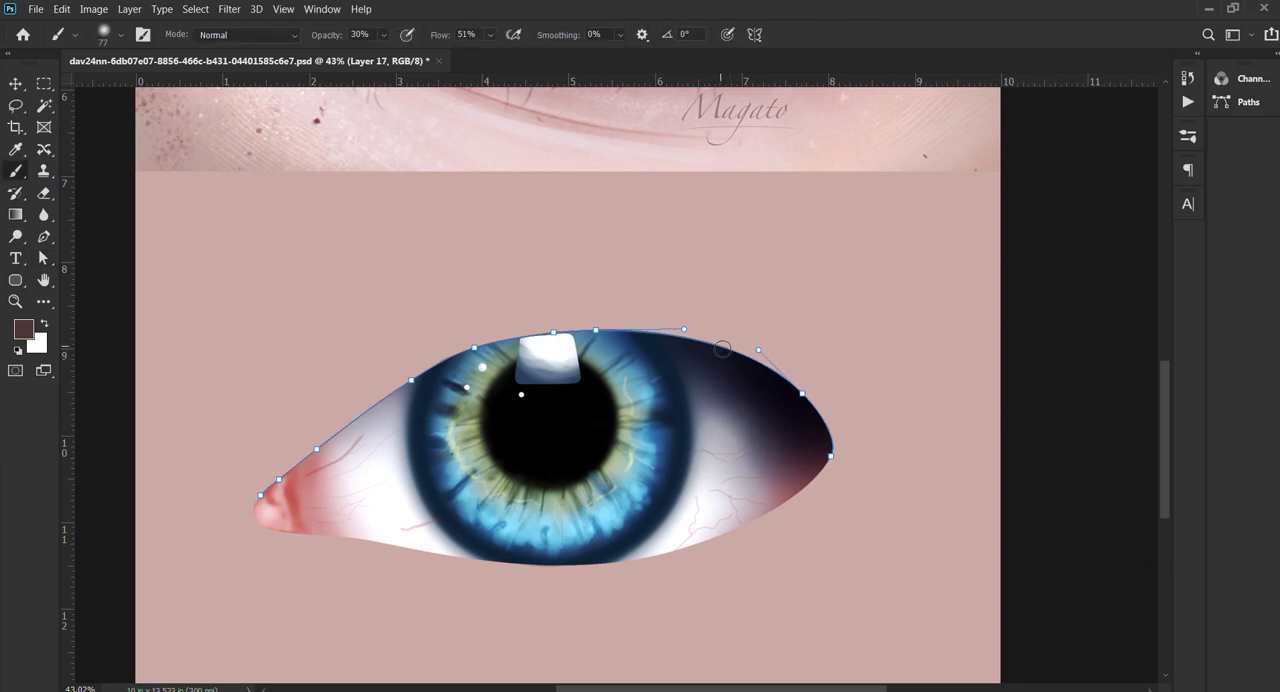
{"action": "scroll", "coordinate": [697, 306], "scroll_direction": "up", "scroll_amount": 3, "text": "alt"}
{"action": "left_click", "coordinate": [673, 315], "text": "alt"}
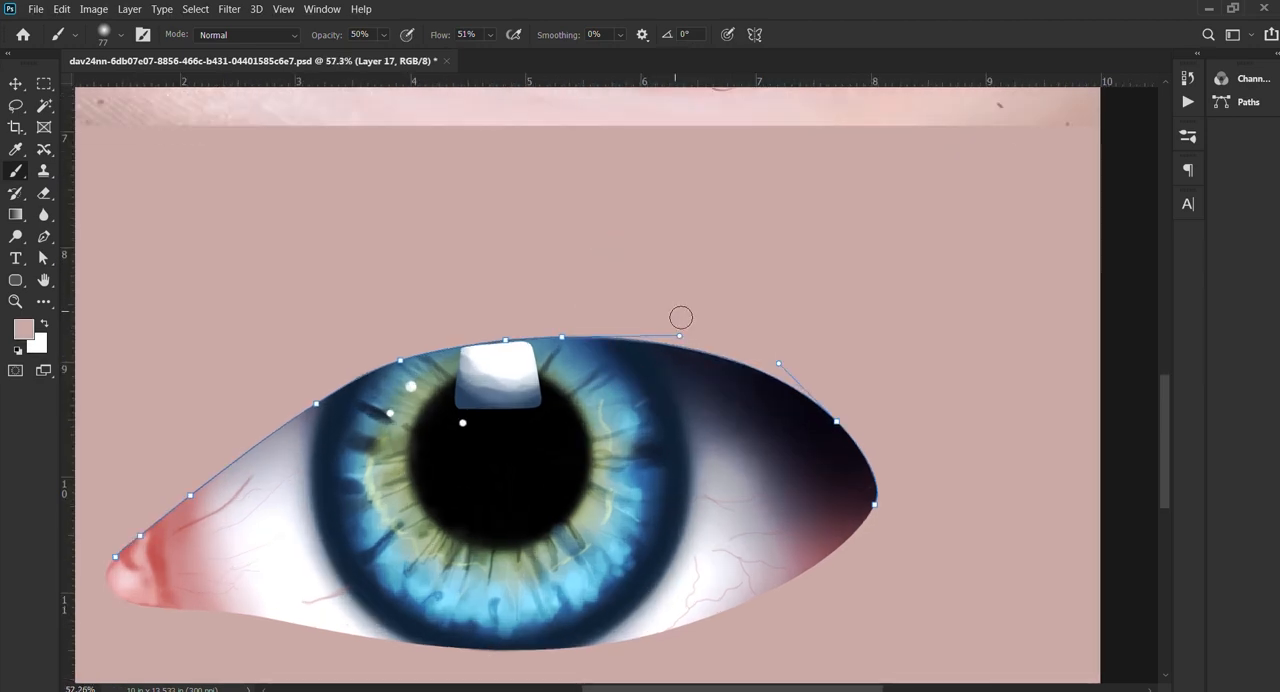
{"action": "key", "text": "Return"}
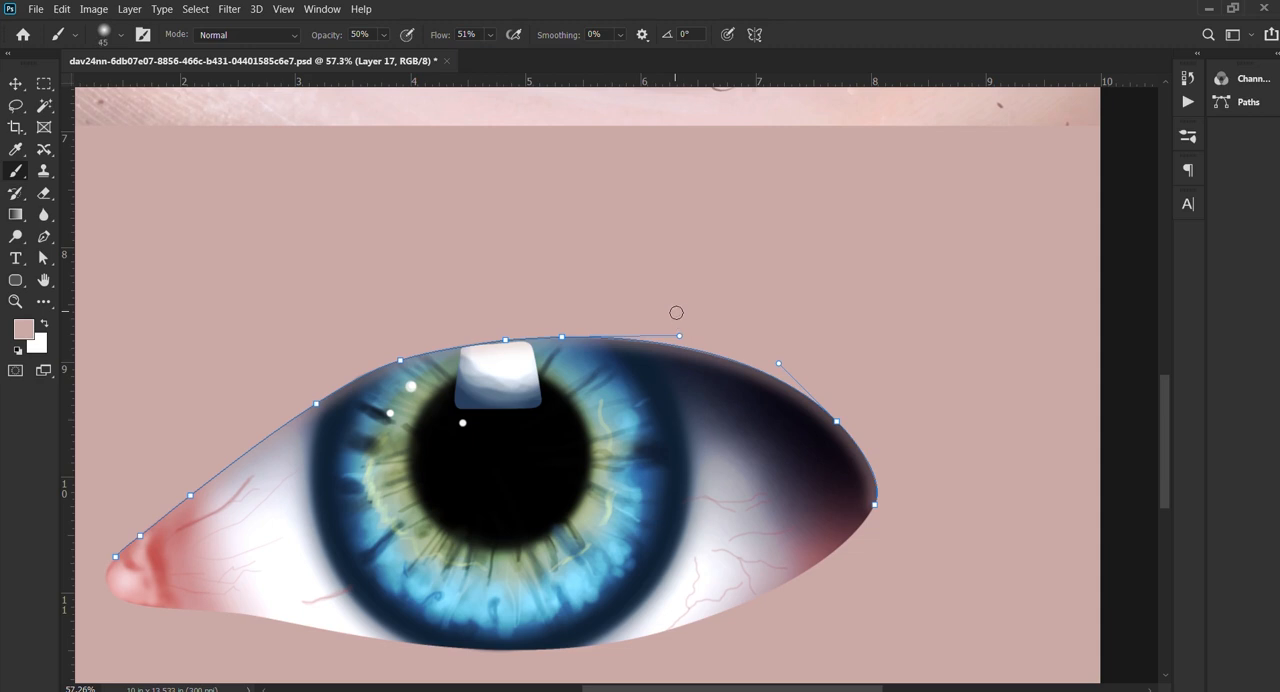
{"action": "key", "text": "Return"}
{"action": "key", "text": "Return"}
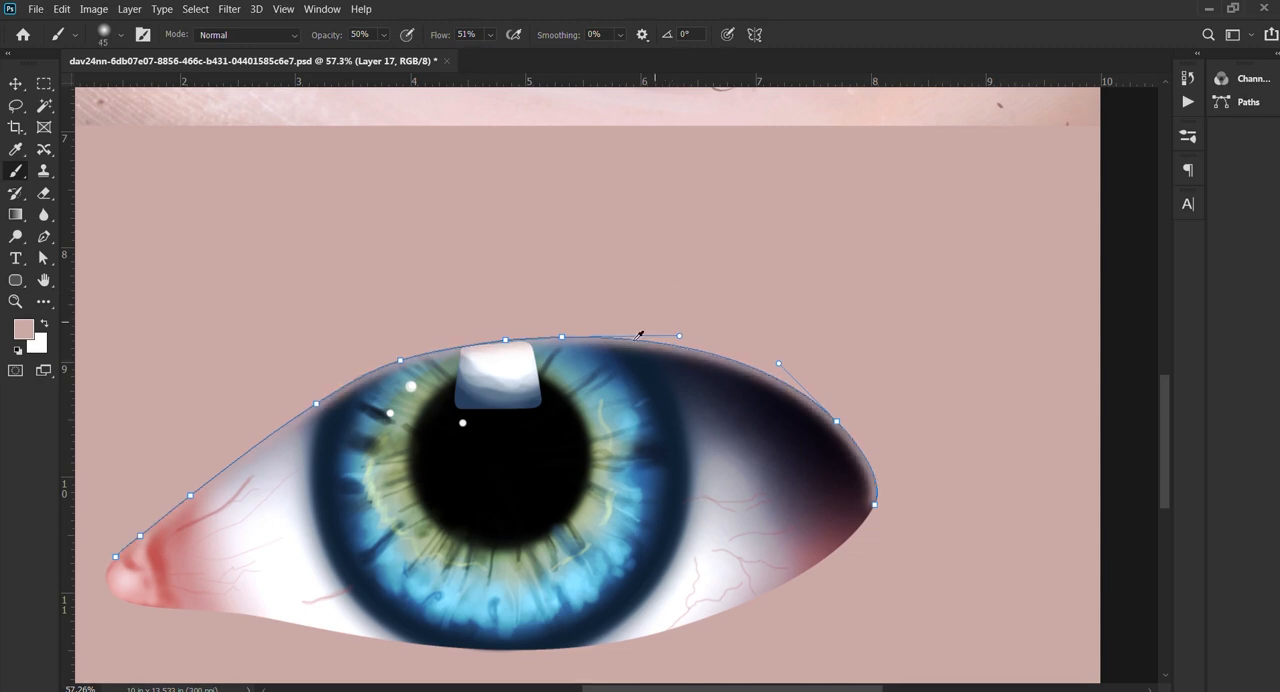
Step: Choose a dark red based on the inner corner's colour and stroke the upper lid path with a soft 104 px brush, redoing the stroke once
{"action": "left_click_drag", "start_coordinate": [634, 345], "coordinate": [646, 354]}
{"action": "left_click", "coordinate": [617, 355], "text": "alt"}
{"action": "left_click", "coordinate": [152, 540], "text": "alt"}
{"action": "left_click", "coordinate": [155, 284]}
{"action": "key", "text": "Return"}
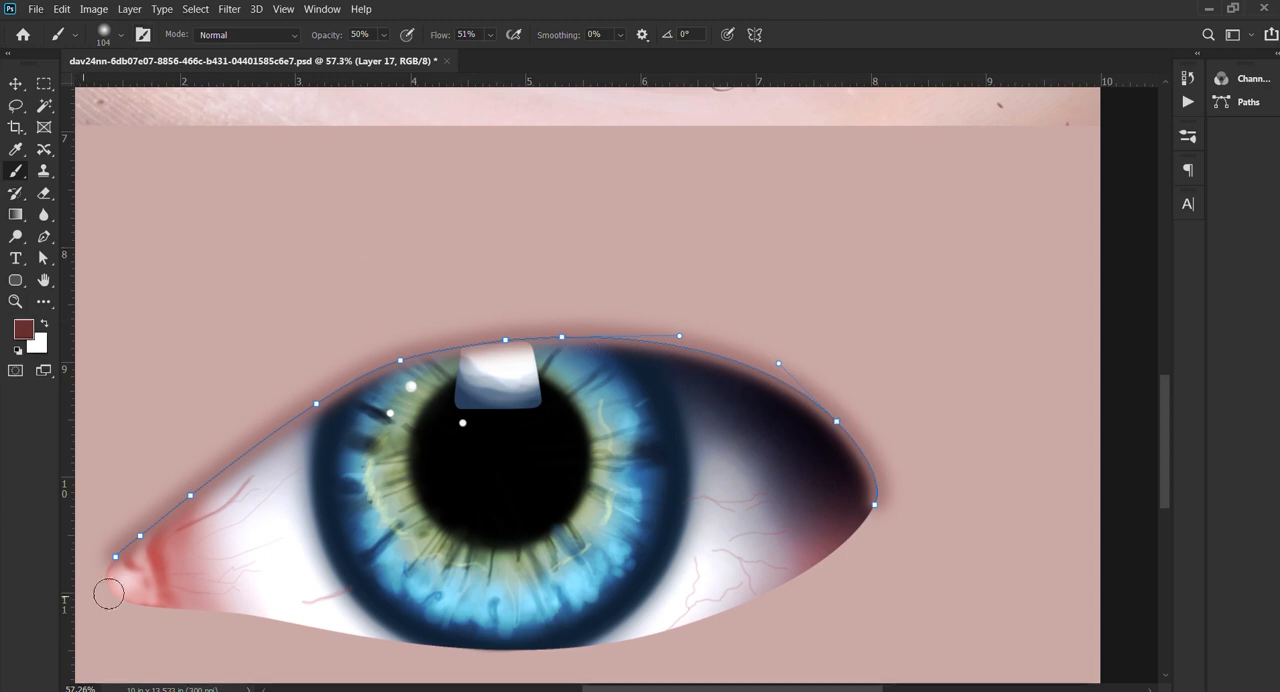
{"action": "key", "text": "ctrl+z"}
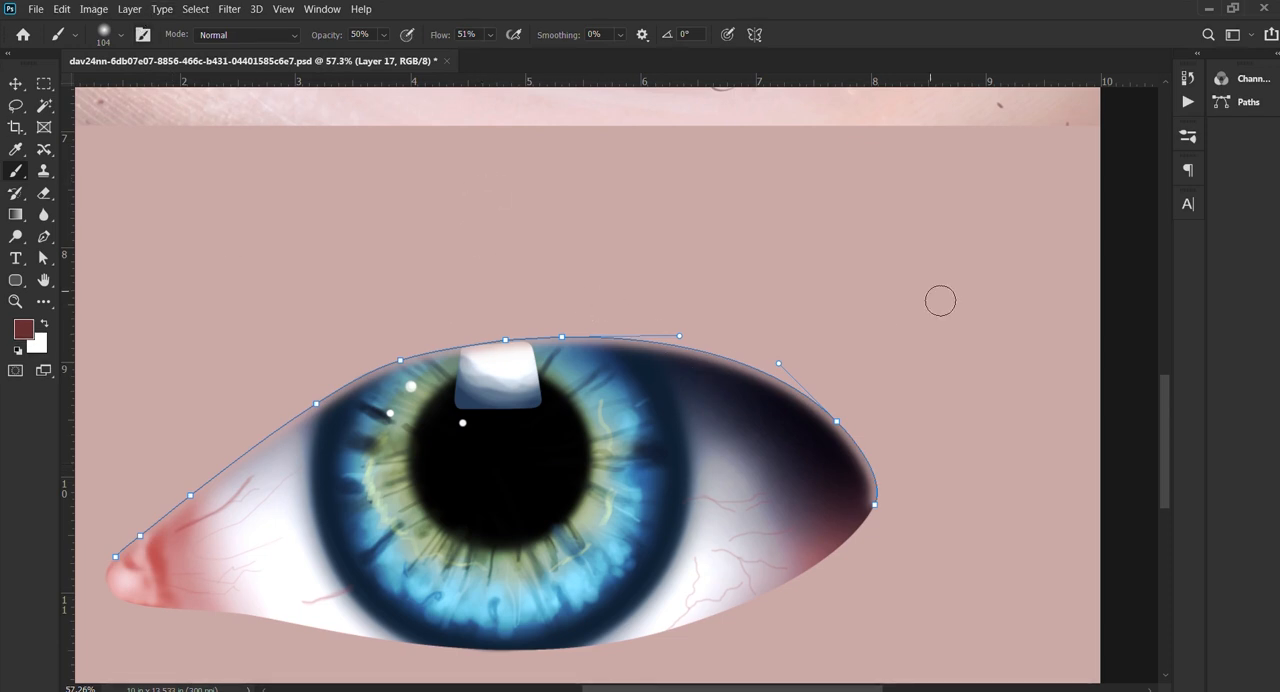
{"action": "key", "text": "Return"}
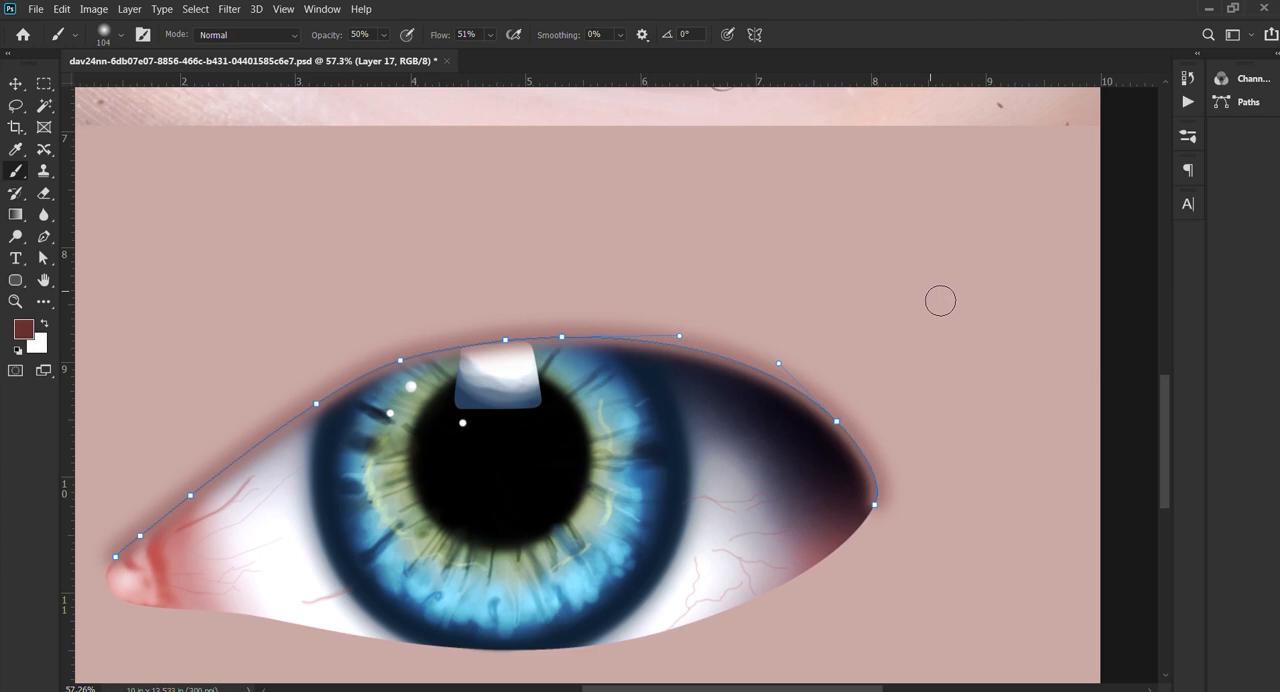
Step: Stroke the upper lid path again in dark red with a smaller soft brush at 50% opacity, and dismiss the path
{"action": "left_click", "coordinate": [43, 237]}
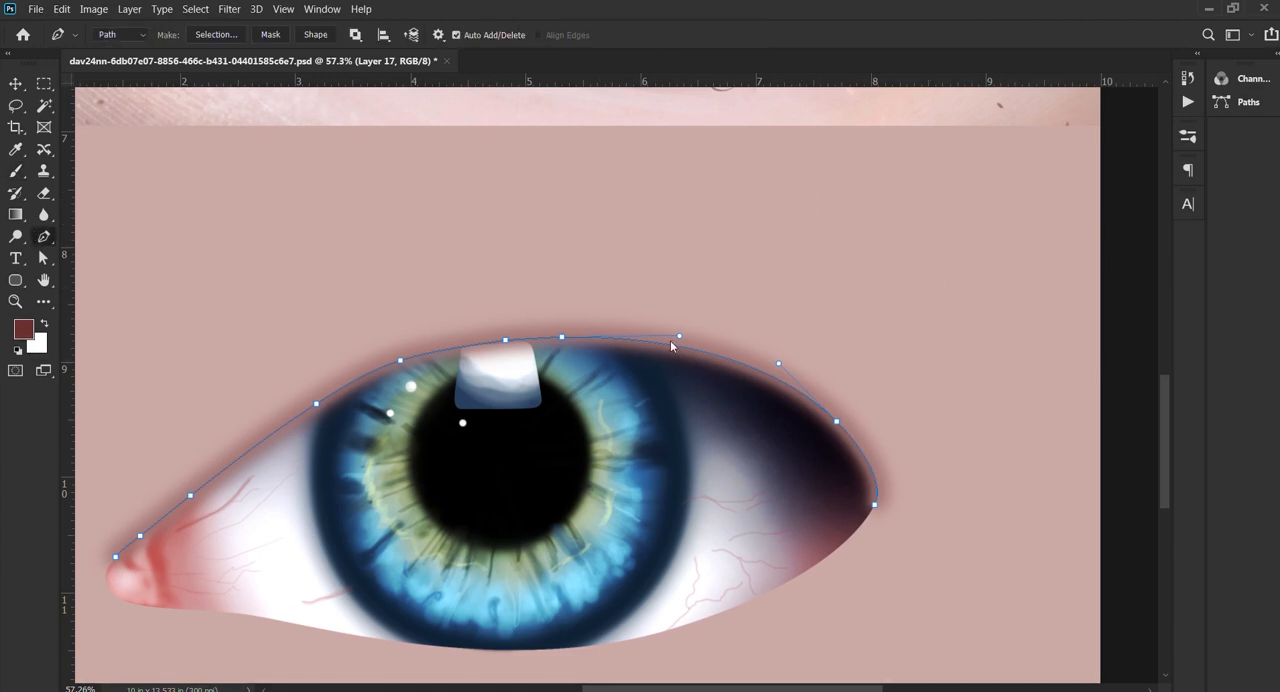
{"action": "key", "text": "i"}
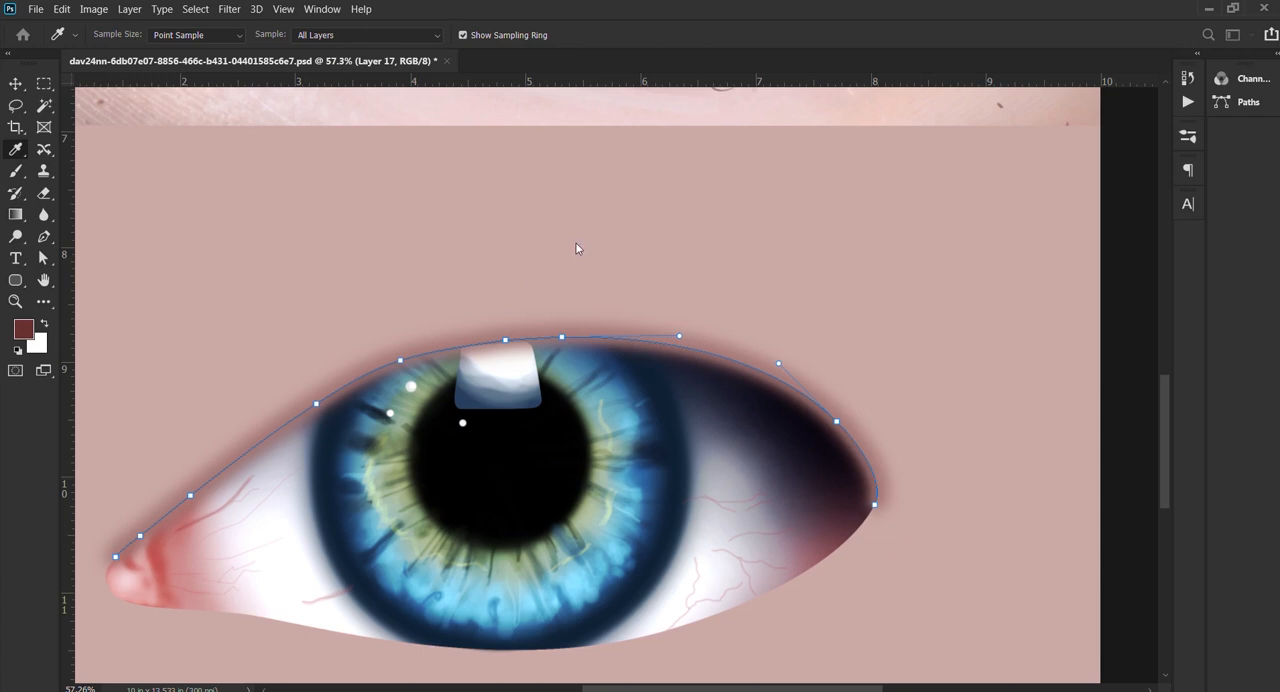
{"action": "key", "text": "p"}
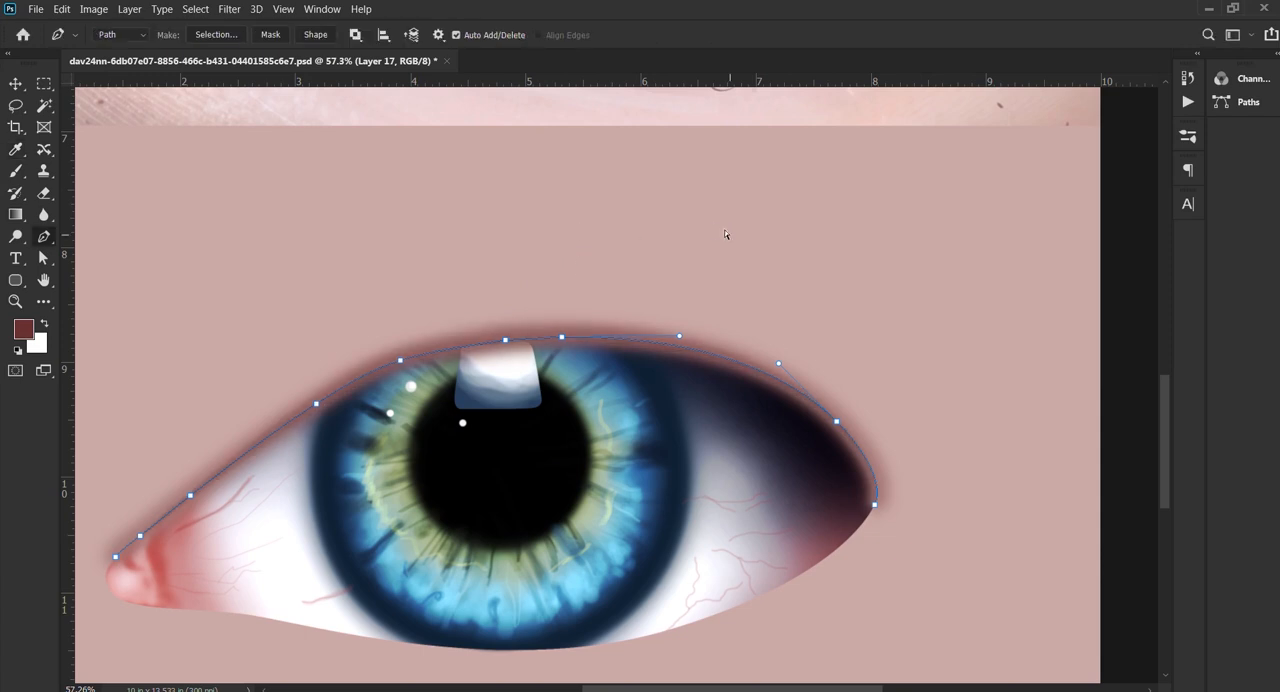
{"action": "key", "text": "b"}
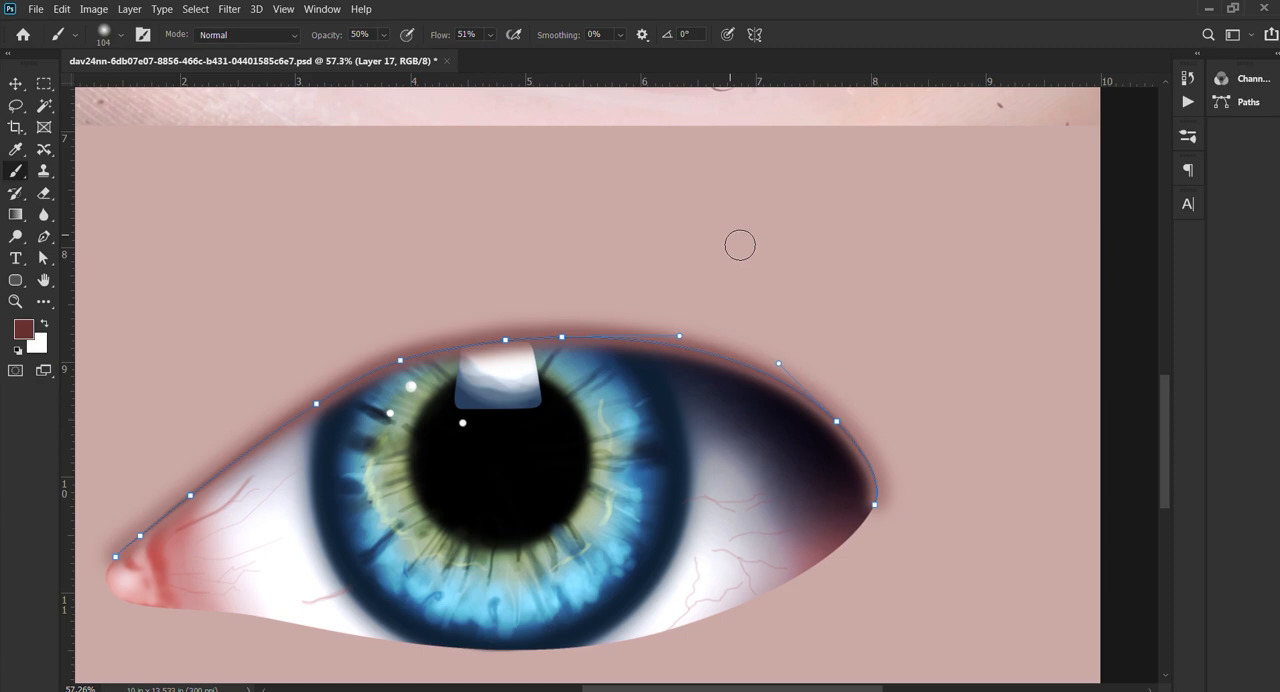
{"action": "key", "text": "bracketleft"}
{"action": "key", "text": "bracketleft"}
{"action": "key", "text": "Return"}
{"action": "key", "text": "p"}
{"action": "key", "text": "Return"}
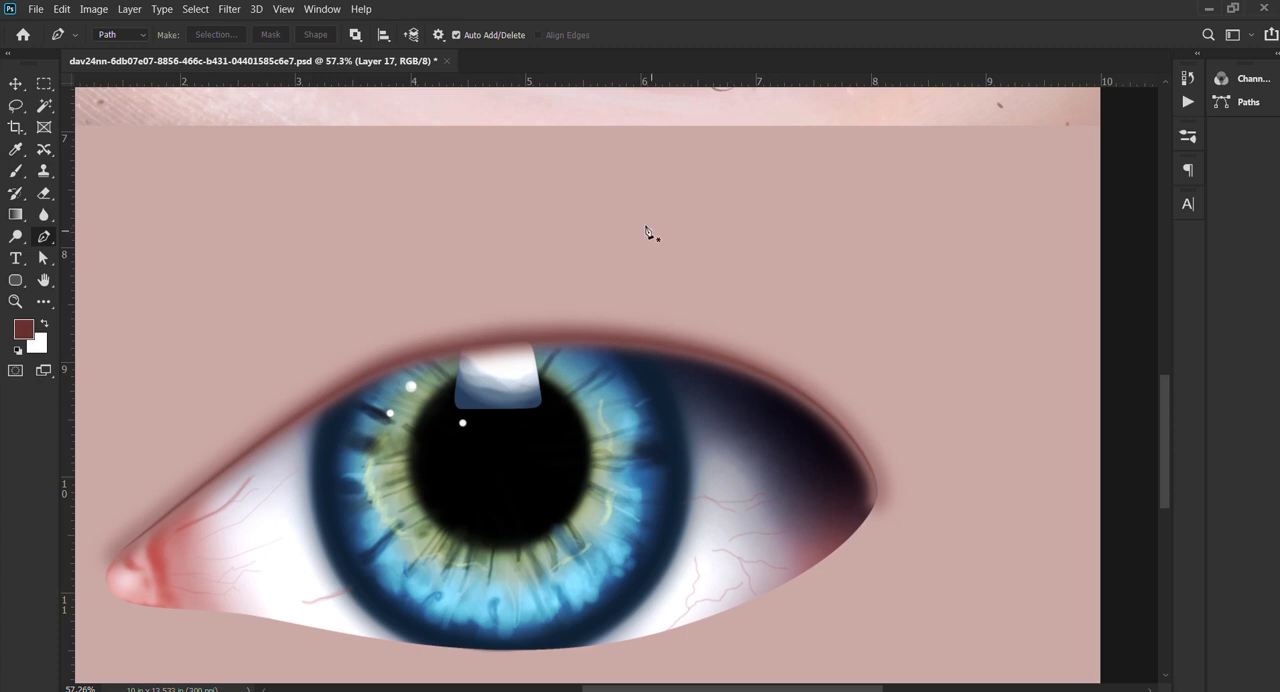
Step: Intensify the dark red shading along the whole upper lid edge
{"action": "key", "text": "v"}
{"action": "scroll", "coordinate": [740, 350], "scroll_direction": "down", "scroll_amount": 2}
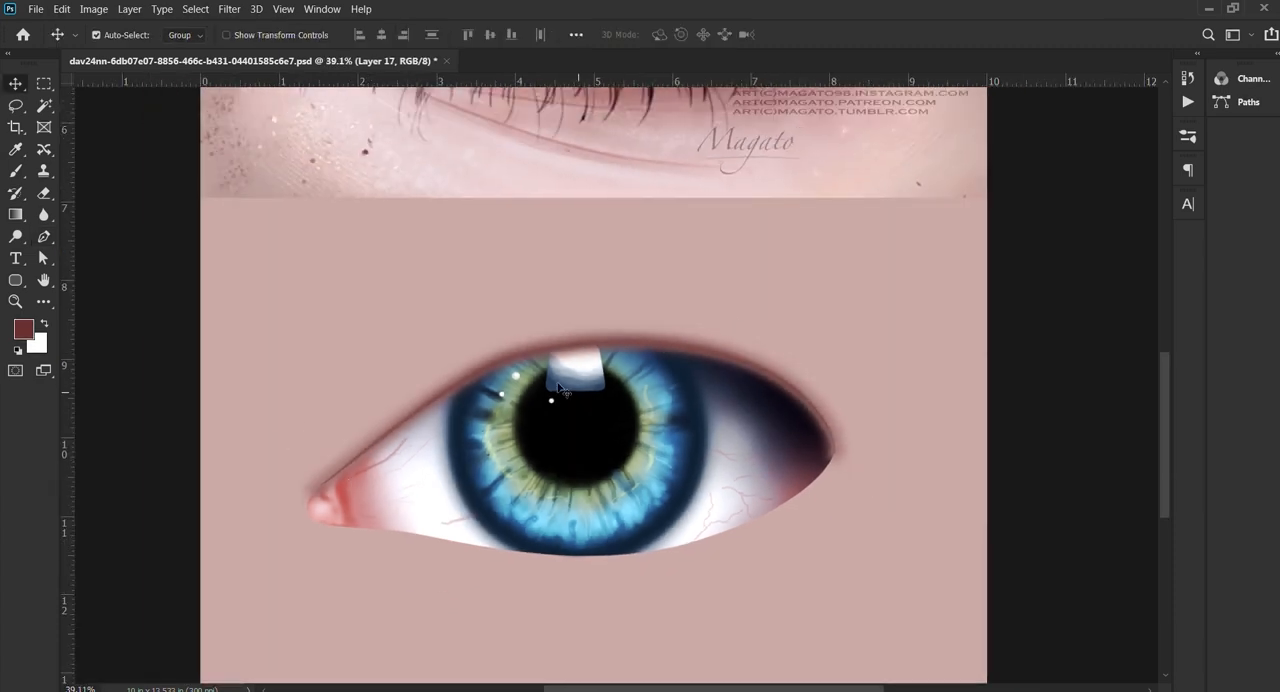
{"action": "left_click", "coordinate": [1013, 161]}
{"action": "left_click", "coordinate": [1013, 161]}
{"action": "key", "text": "i"}
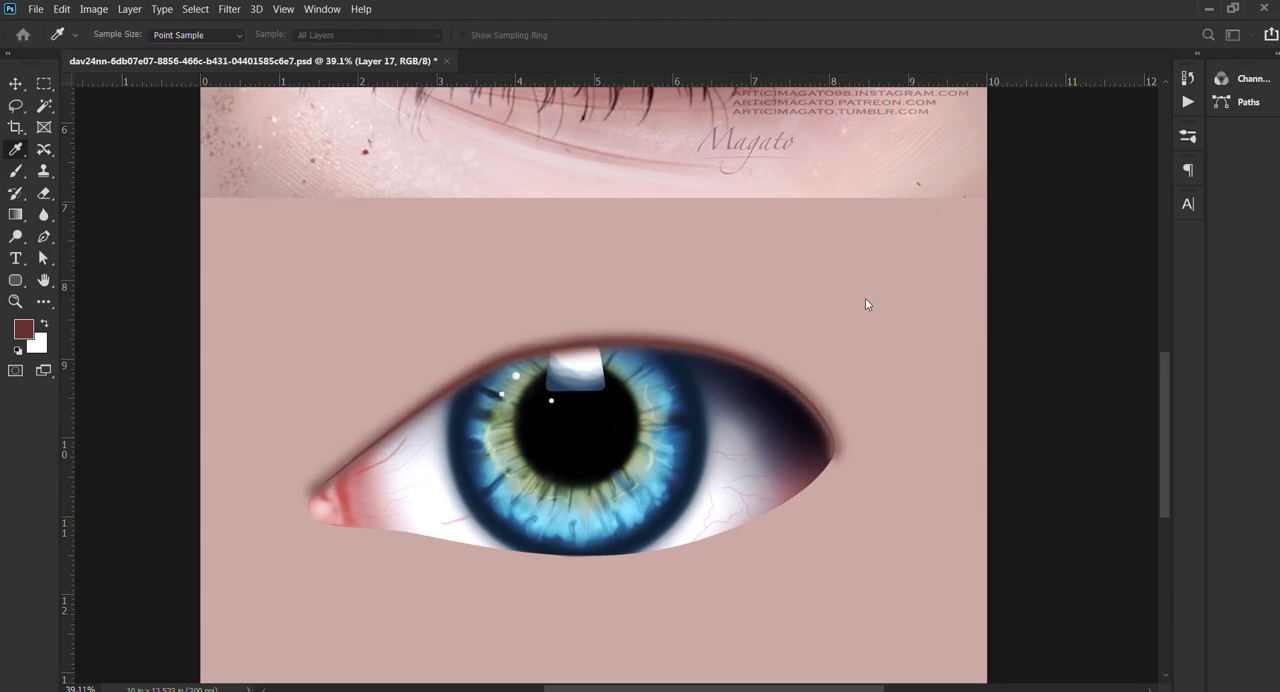
{"action": "key", "text": "v"}
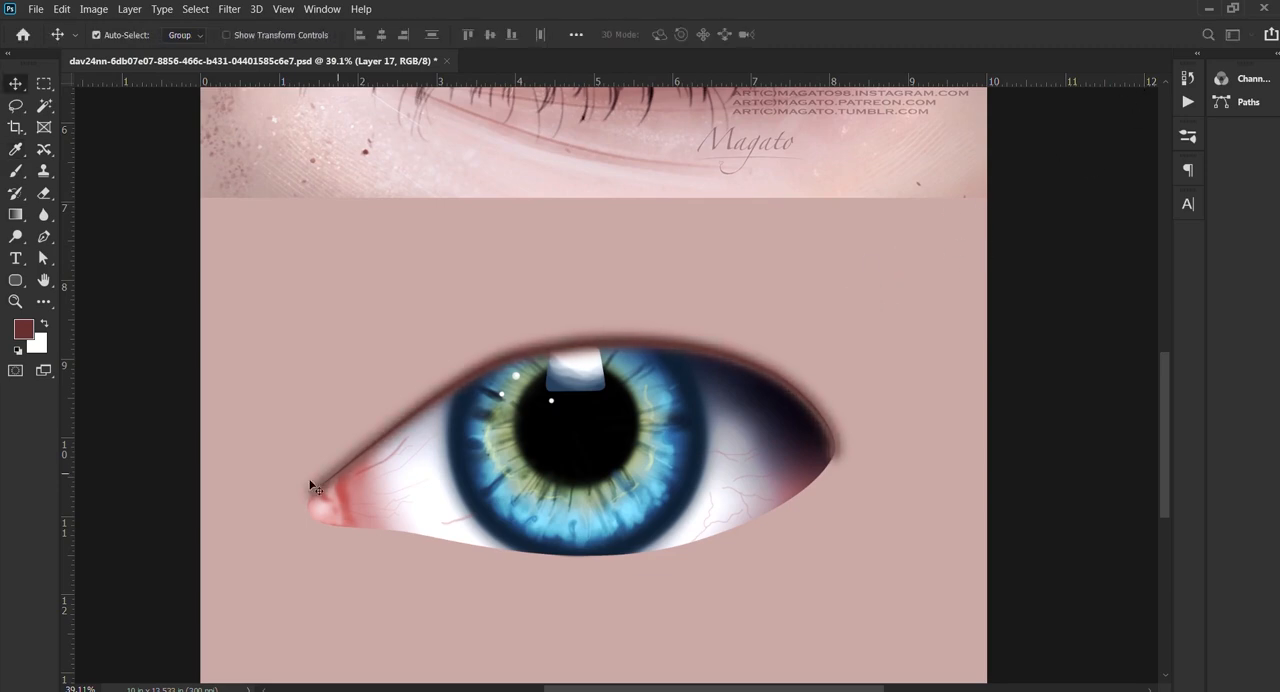
Step: Fade the lid shading around the inner corner with a soft eraser of about 139 px at 20% opacity
{"action": "scroll", "coordinate": [310, 486], "scroll_direction": "up", "scroll_amount": 5}
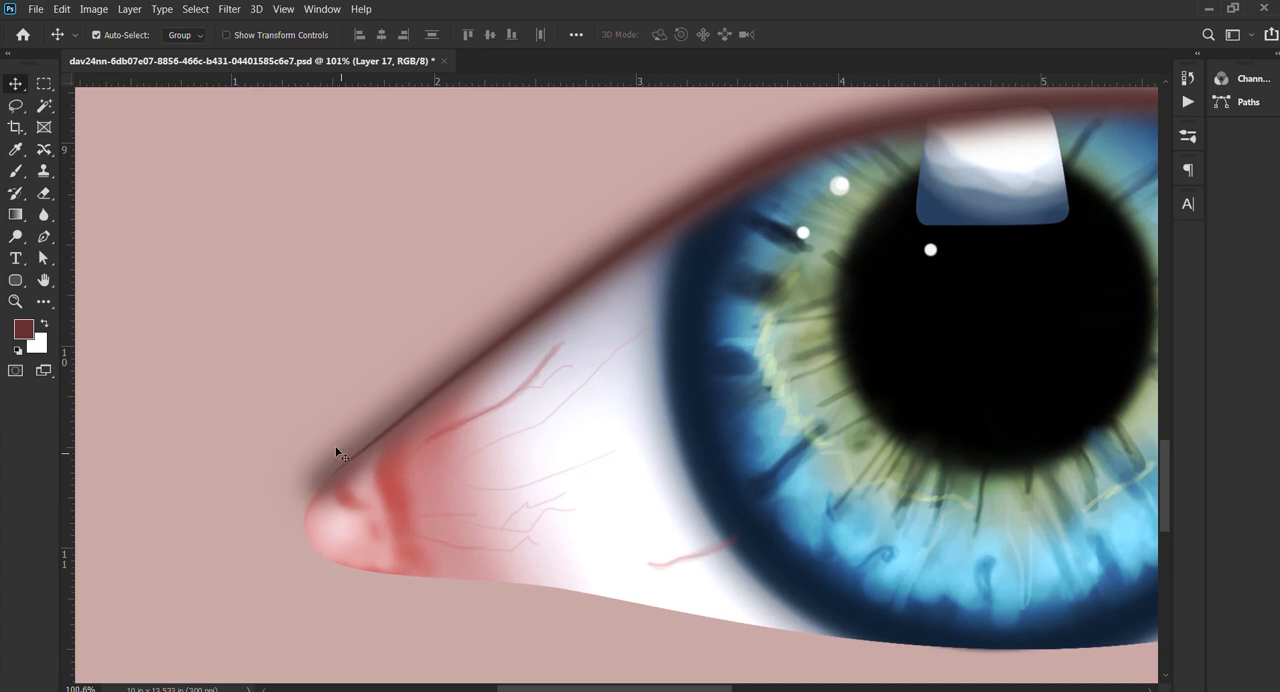
{"action": "key", "text": "e"}
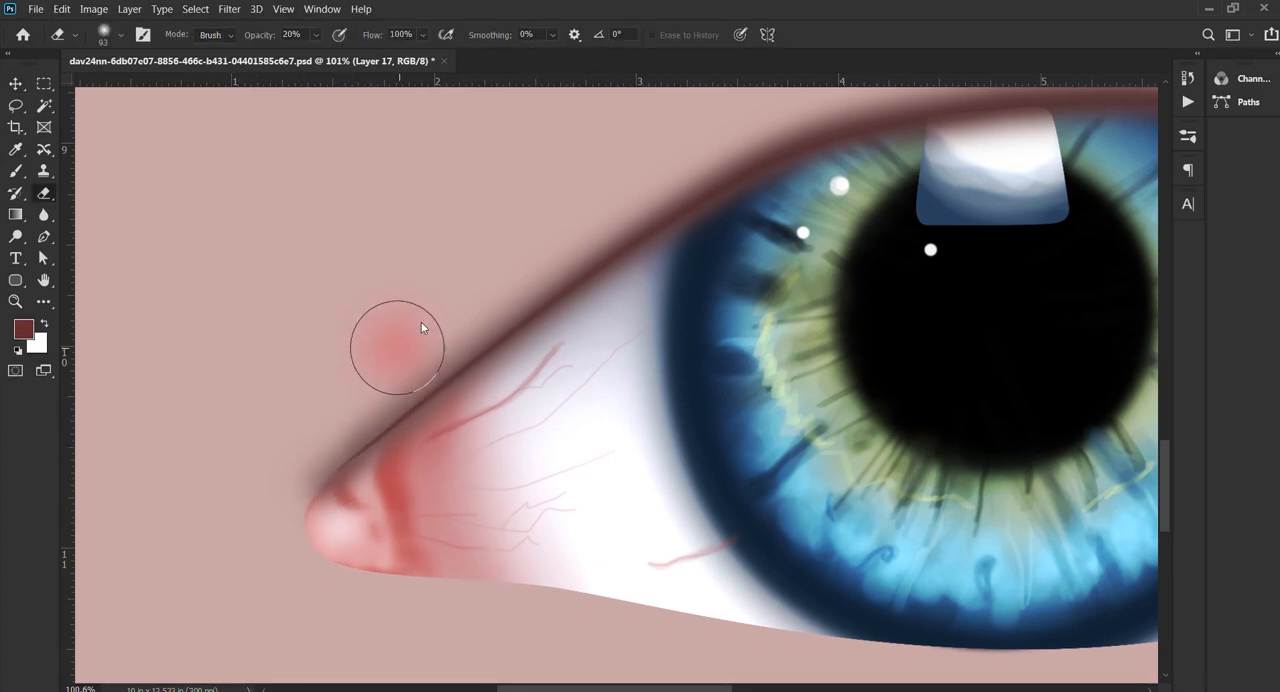
{"action": "left_click_drag", "start_coordinate": [421, 327], "coordinate": [409, 329]}
{"action": "mouse_move", "coordinate": [448, 360]}
{"action": "left_mouse_down"}
{"action": "mouse_move", "coordinate": [261, 541]}
{"action": "mouse_move", "coordinate": [293, 482]}
{"action": "mouse_move", "coordinate": [270, 529]}
{"action": "mouse_move", "coordinate": [330, 469]}
{"action": "mouse_move", "coordinate": [280, 518]}
{"action": "left_mouse_up"}
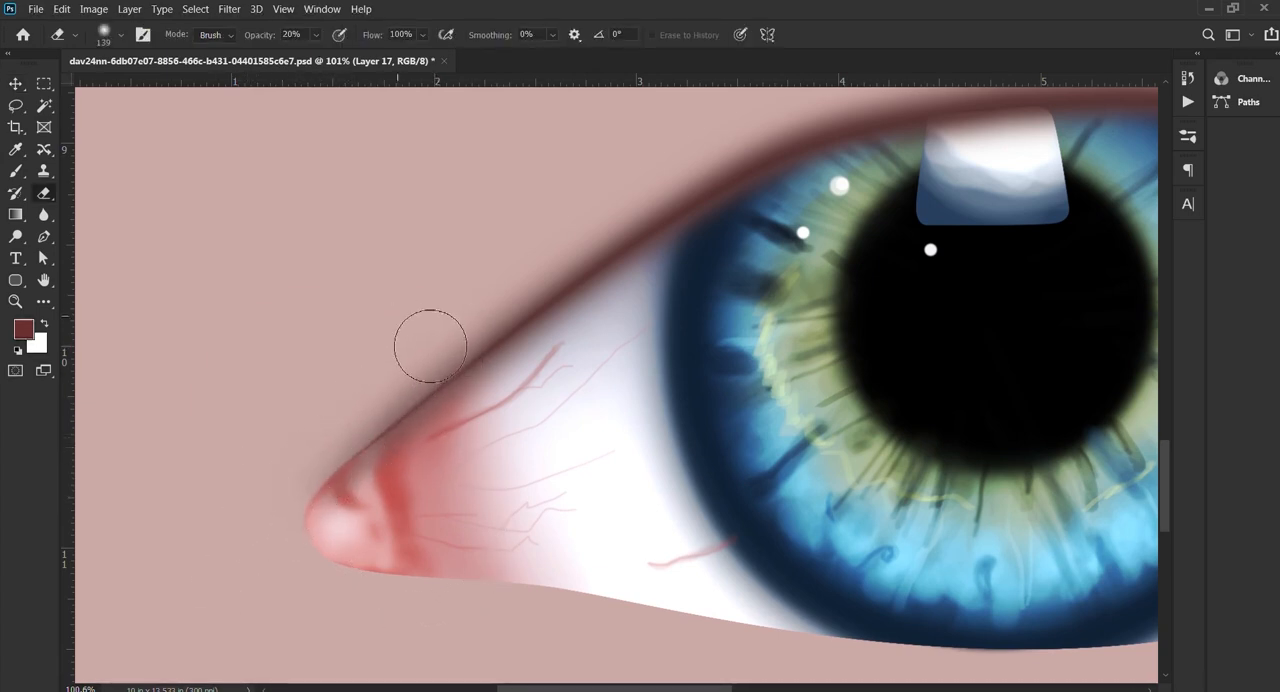
Step: Soften the end of the lid shading at the outer corner with a soft 20% eraser reduced to 100 px
{"action": "scroll", "coordinate": [447, 327], "scroll_direction": "down", "scroll_amount": 3}
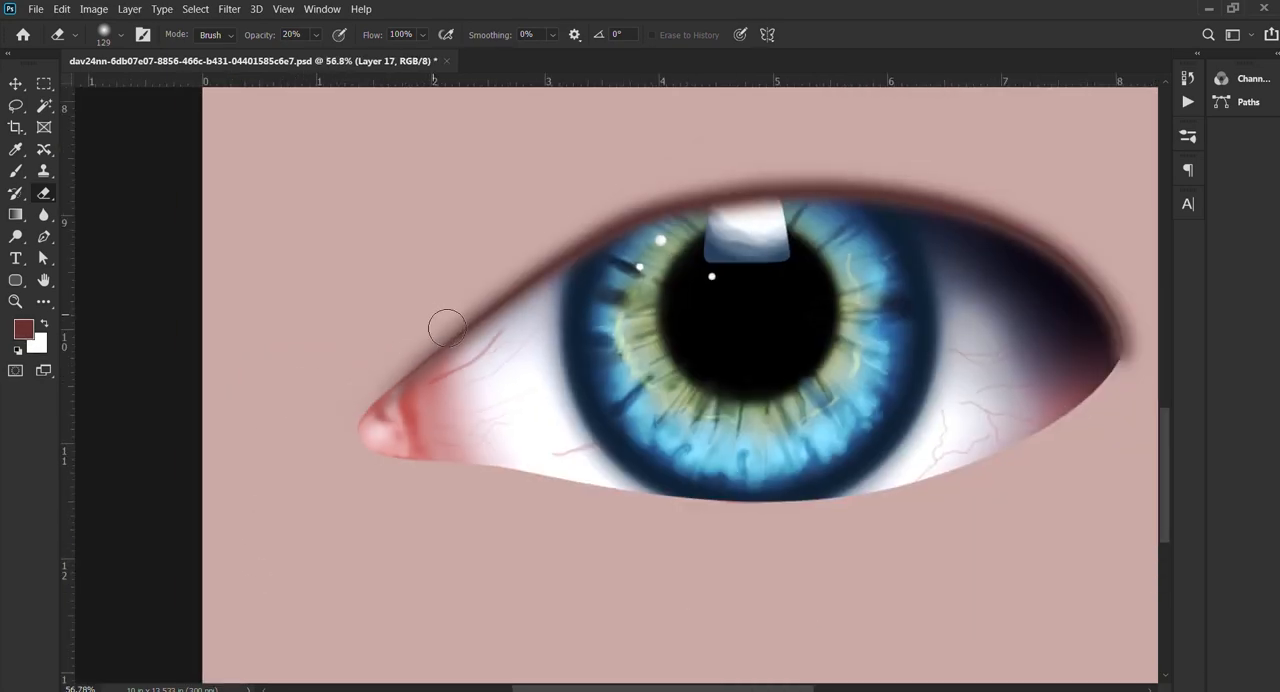
{"action": "scroll", "coordinate": [447, 328], "scroll_direction": "down", "scroll_amount": 5}
{"action": "left_click_drag", "start_coordinate": [791, 364], "coordinate": [711, 399]}
{"action": "scroll", "coordinate": [801, 362], "scroll_direction": "up", "scroll_amount": 9}
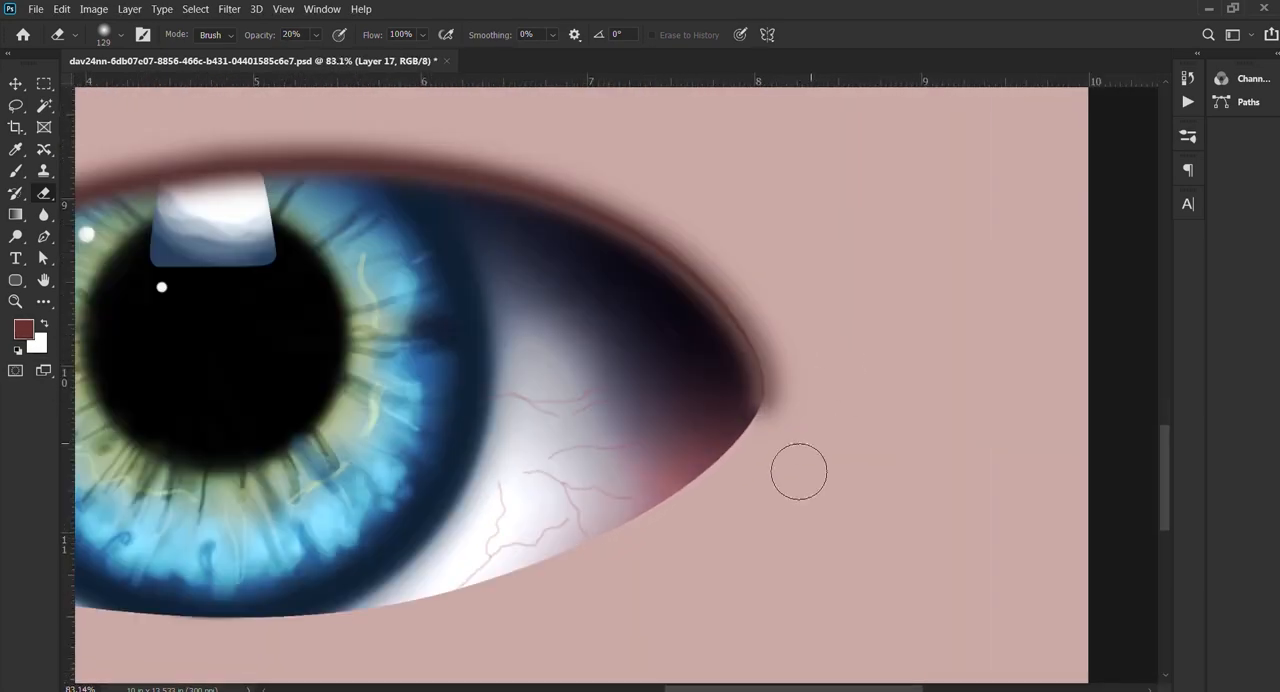
{"action": "key", "text": "bracketleft"}
{"action": "key", "text": "bracketleft"}
{"action": "key", "text": "bracketleft"}
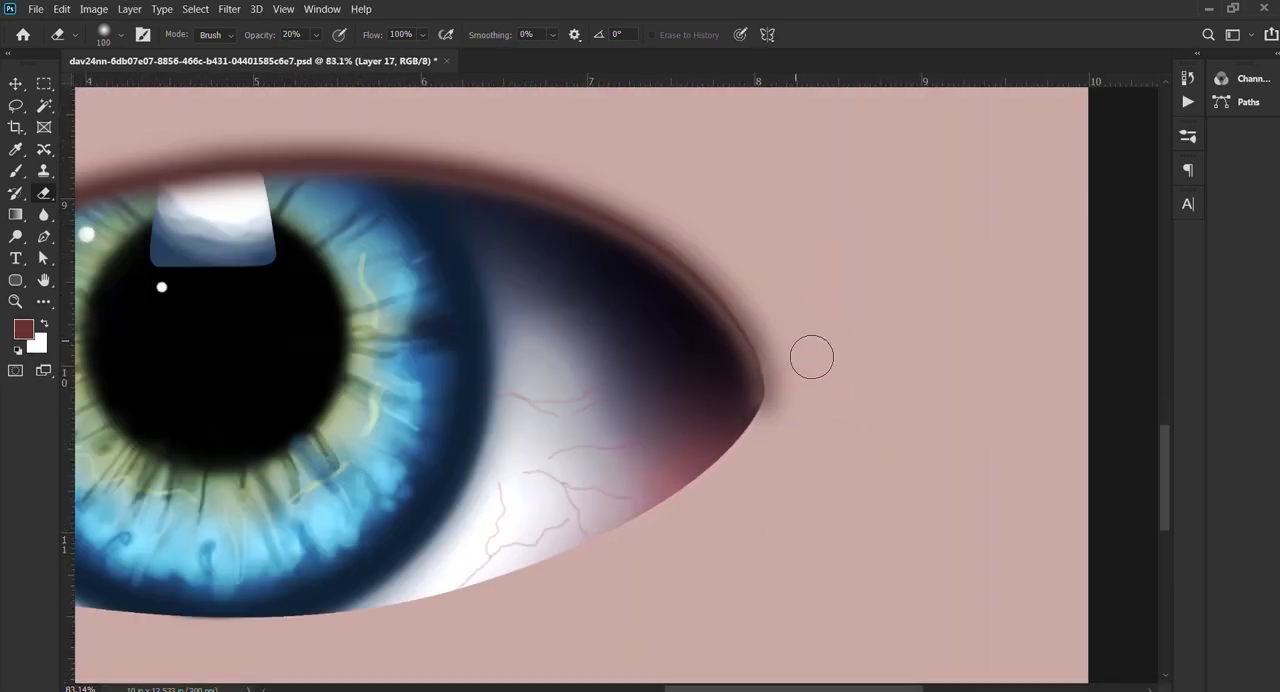
Step: Select the upper lid shading layers and merge them into one layer
{"action": "key", "text": "v"}
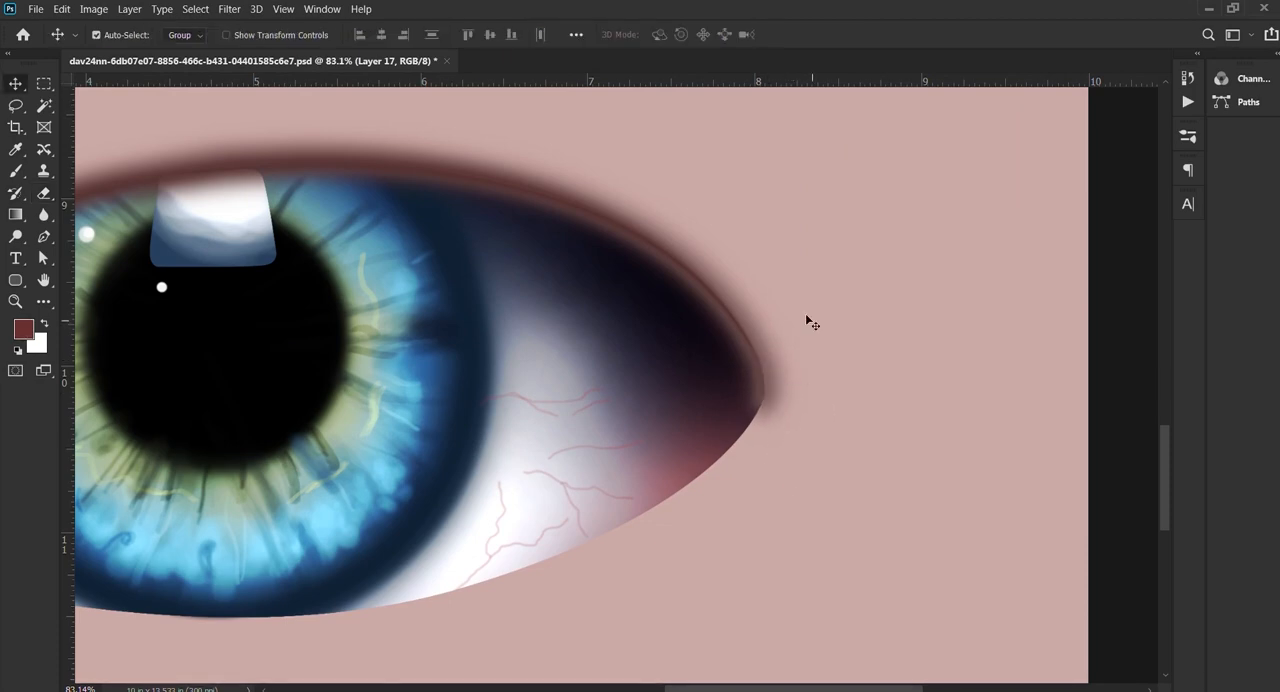
{"action": "scroll", "coordinate": [808, 320], "scroll_direction": "down", "scroll_amount": 5}
{"action": "left_click", "coordinate": [1069, 199], "text": "shift"}
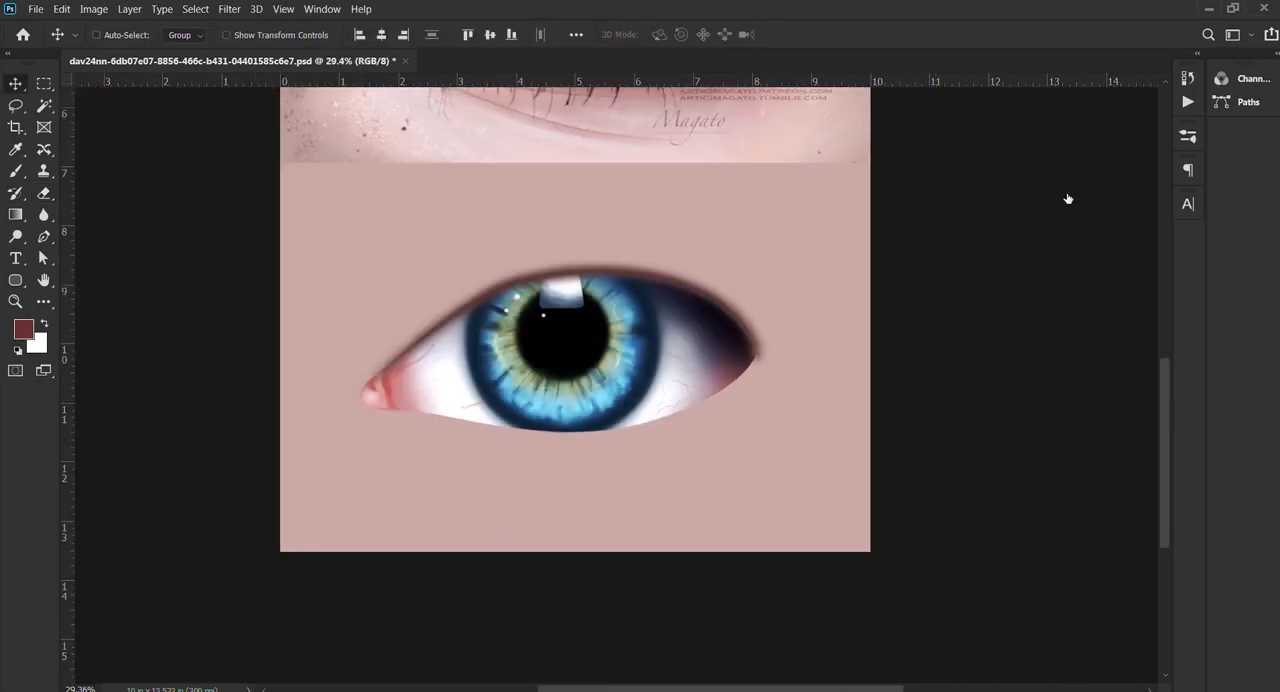
{"action": "key", "text": "ctrl+e"}
{"action": "scroll", "coordinate": [722, 385], "scroll_direction": "down", "scroll_amount": 2}
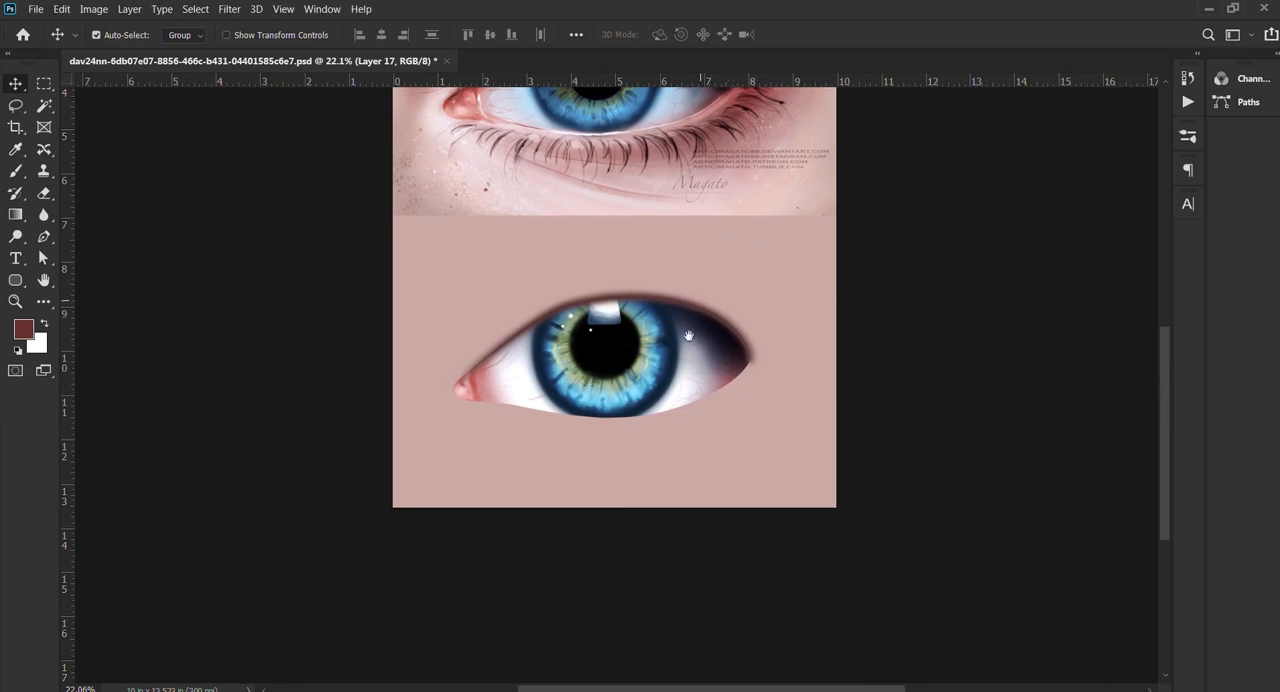
Step: Paint soft dark red shading under the outer corner along the lower lid, lowering the brush opacity to 30% and 20%
{"action": "scroll", "coordinate": [690, 380], "scroll_direction": "up", "scroll_amount": 2}
{"action": "key", "text": "b"}
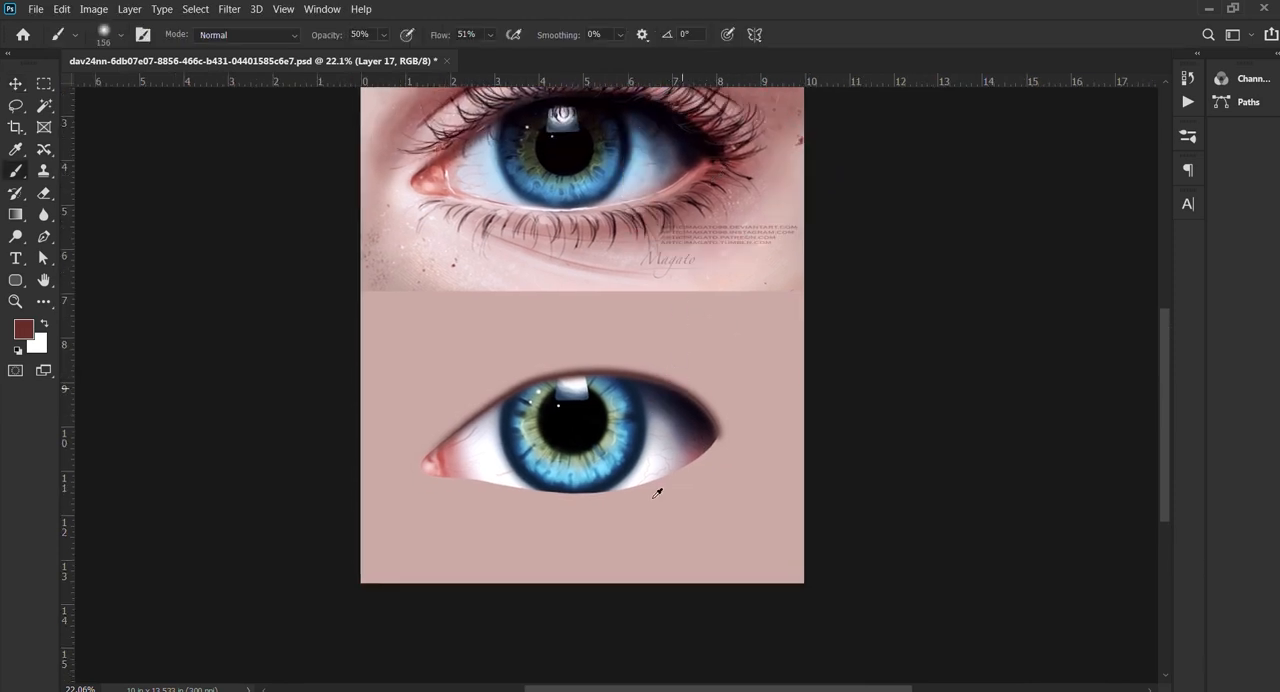
{"action": "scroll", "coordinate": [660, 488], "scroll_direction": "up", "scroll_amount": 6}
{"action": "mouse_move", "coordinate": [840, 317]}
{"action": "left_mouse_down"}
{"action": "mouse_move", "coordinate": [855, 357]}
{"action": "mouse_move", "coordinate": [818, 348]}
{"action": "mouse_move", "coordinate": [802, 371]}
{"action": "mouse_move", "coordinate": [704, 414]}
{"action": "left_mouse_up"}
{"action": "key", "text": "3"}
{"action": "mouse_move", "coordinate": [797, 360]}
{"action": "left_mouse_down"}
{"action": "mouse_move", "coordinate": [609, 452]}
{"action": "mouse_move", "coordinate": [726, 419]}
{"action": "left_mouse_up"}
{"action": "key", "text": "ctrl+z"}
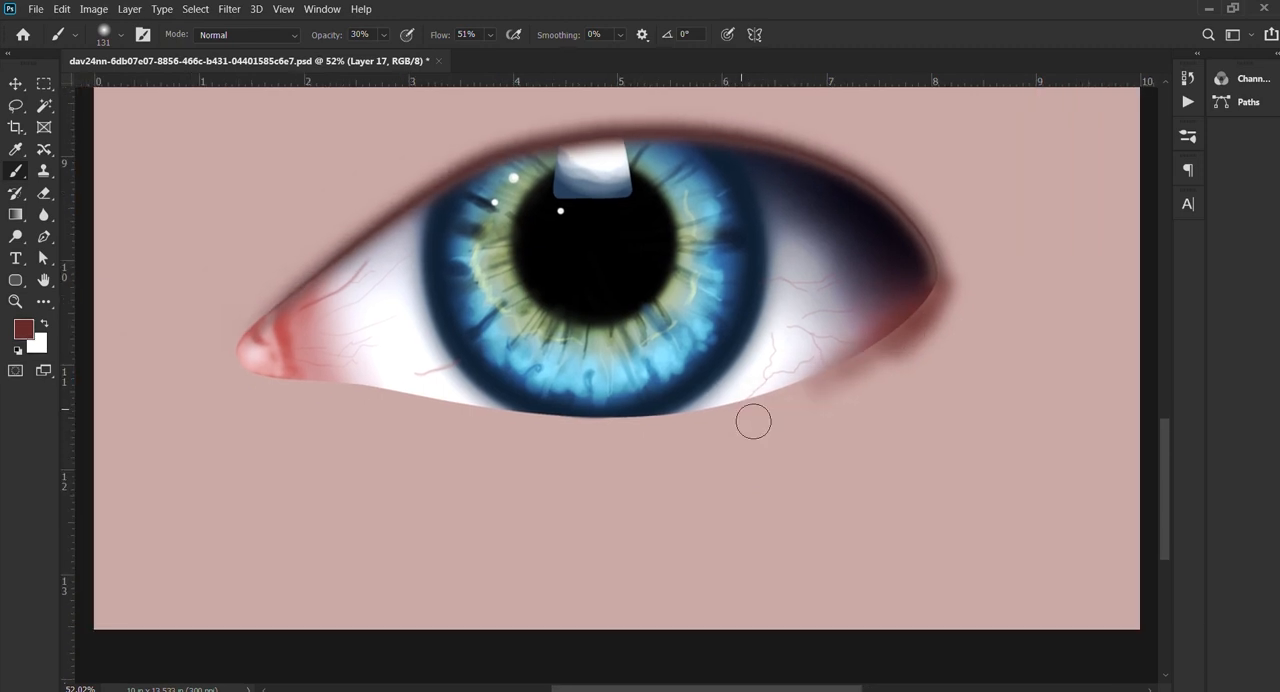
{"action": "key", "text": "2"}
{"action": "left_click_drag", "start_coordinate": [832, 377], "coordinate": [841, 377]}
{"action": "mouse_move", "coordinate": [897, 337]}
{"action": "left_mouse_down"}
{"action": "mouse_move", "coordinate": [791, 414]}
{"action": "mouse_move", "coordinate": [777, 394]}
{"action": "left_mouse_up"}
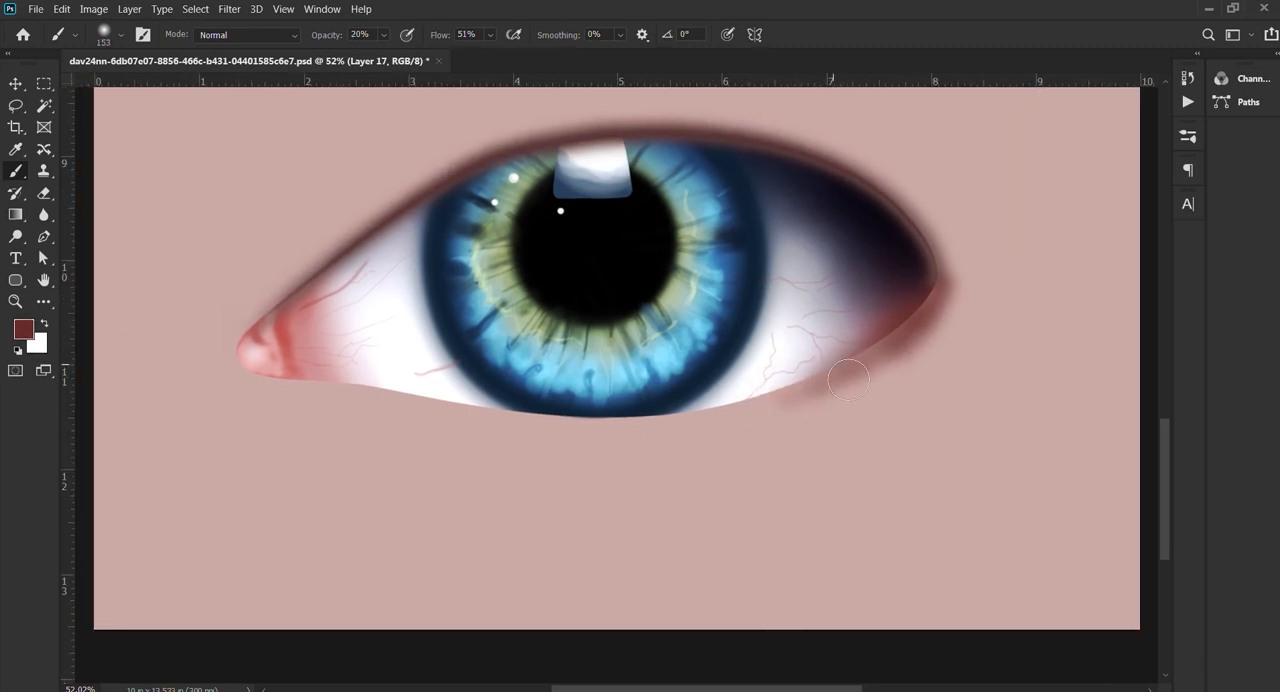
Step: Extend the dark red shading beneath the entire lower lid at 10% opacity, enlarging the soft brush to 261 px
{"action": "key", "text": "1"}
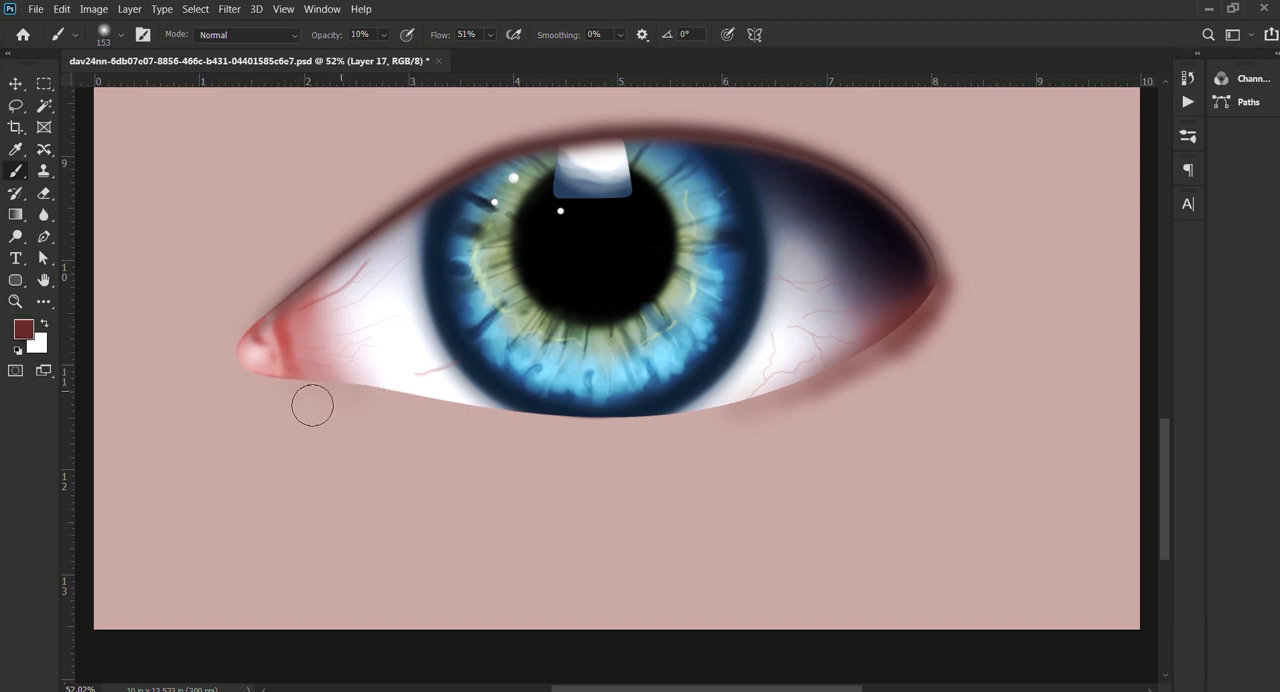
{"action": "mouse_move", "coordinate": [312, 405]}
{"action": "left_mouse_down"}
{"action": "mouse_move", "coordinate": [587, 439]}
{"action": "mouse_move", "coordinate": [519, 434]}
{"action": "mouse_move", "coordinate": [616, 436]}
{"action": "mouse_move", "coordinate": [700, 416]}
{"action": "left_mouse_up"}
{"action": "right_click", "coordinate": [729, 401], "text": "alt"}
{"action": "mouse_move", "coordinate": [988, 354]}
{"action": "left_mouse_down"}
{"action": "mouse_move", "coordinate": [912, 431]}
{"action": "mouse_move", "coordinate": [940, 425]}
{"action": "mouse_move", "coordinate": [971, 388]}
{"action": "mouse_move", "coordinate": [849, 377]}
{"action": "mouse_move", "coordinate": [990, 330]}
{"action": "mouse_move", "coordinate": [968, 325]}
{"action": "mouse_move", "coordinate": [923, 398]}
{"action": "mouse_move", "coordinate": [865, 436]}
{"action": "mouse_move", "coordinate": [693, 448]}
{"action": "mouse_move", "coordinate": [860, 412]}
{"action": "mouse_move", "coordinate": [537, 428]}
{"action": "mouse_move", "coordinate": [812, 444]}
{"action": "mouse_move", "coordinate": [746, 443]}
{"action": "left_mouse_up"}
{"action": "right_click", "coordinate": [851, 380], "text": "alt"}
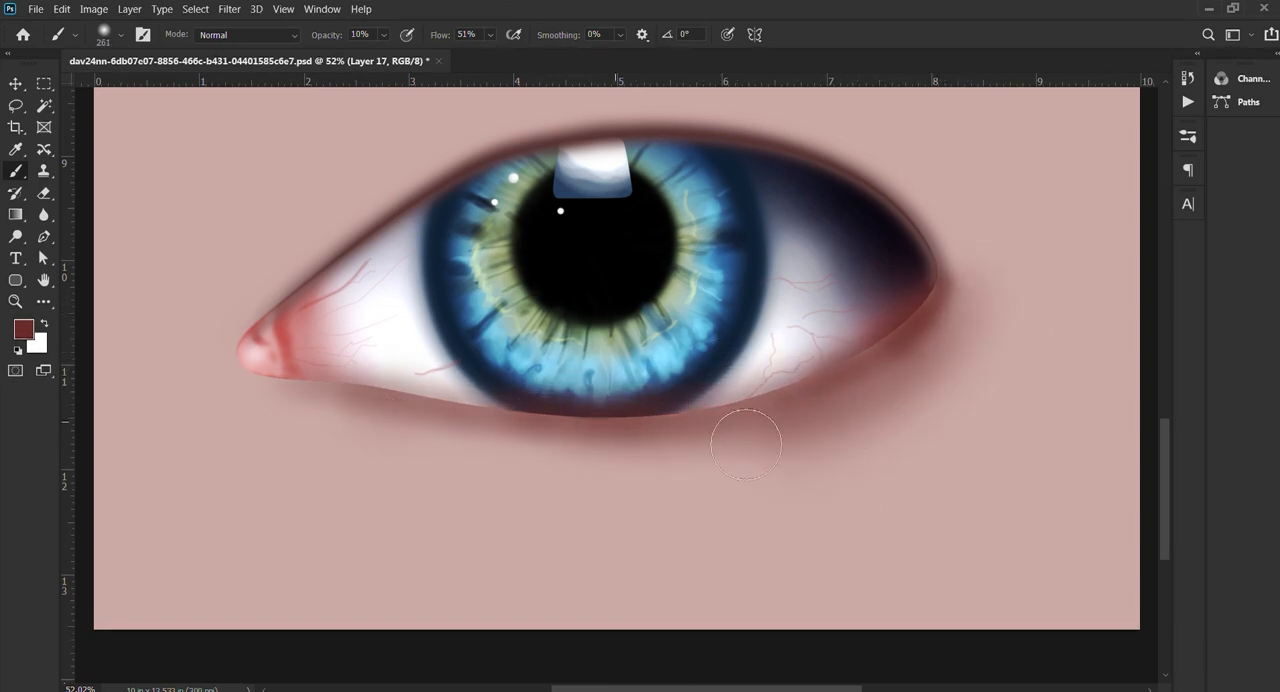
Step: Blend dark red shading around the inner corner and above the upper lid with soft 261 and 216 px brushes at 10% opacity
{"action": "left_click_drag", "start_coordinate": [304, 379], "coordinate": [528, 469]}
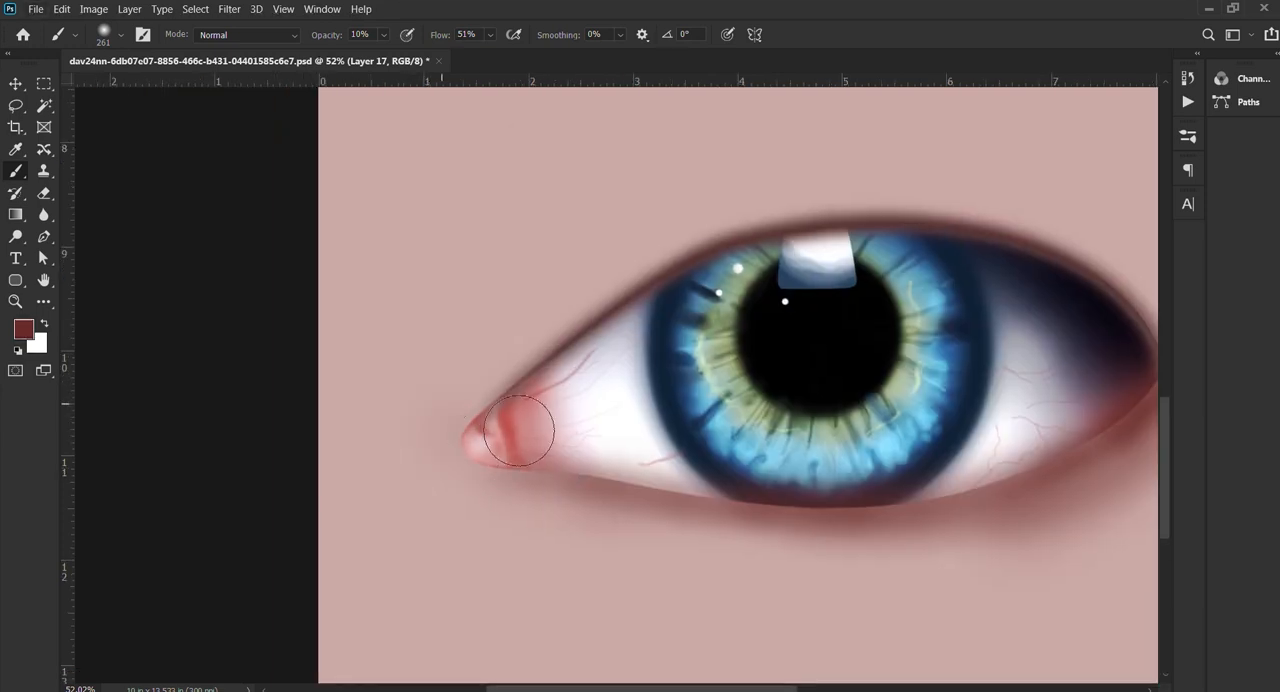
{"action": "scroll", "coordinate": [612, 415], "scroll_direction": "down", "scroll_amount": 2}
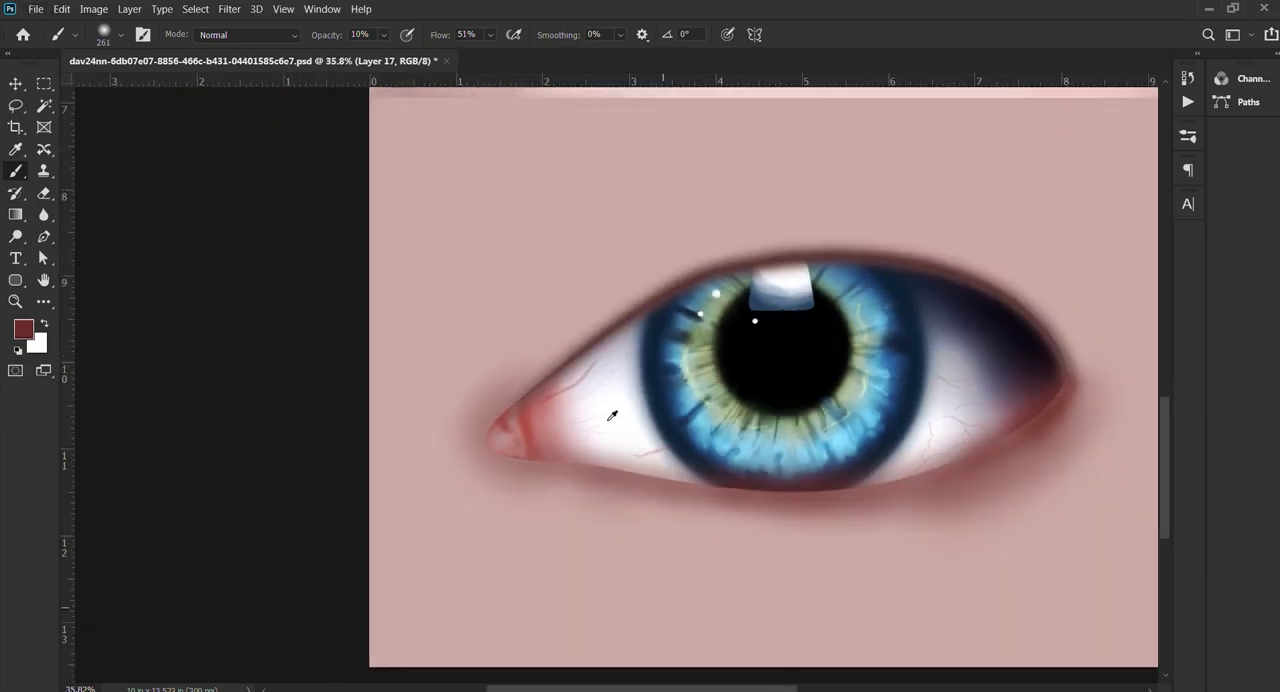
{"action": "scroll", "coordinate": [612, 415], "scroll_direction": "down", "scroll_amount": 1}
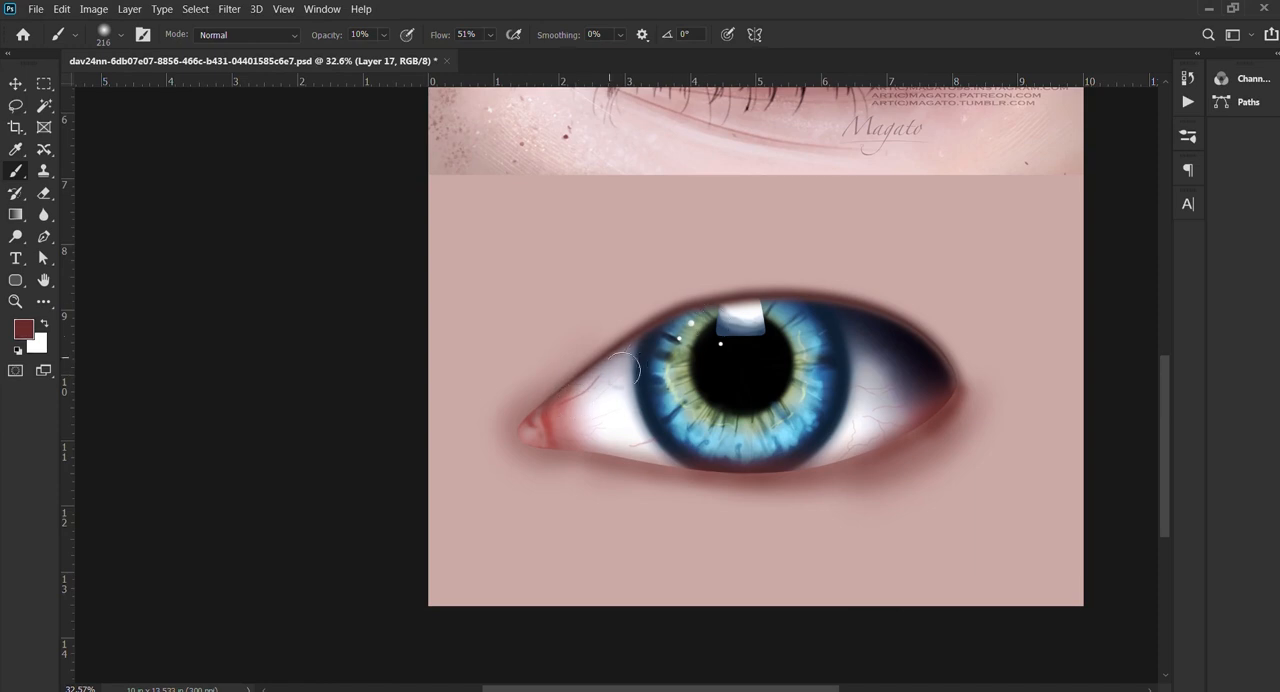
{"action": "left_click_drag", "start_coordinate": [934, 346], "coordinate": [650, 408]}
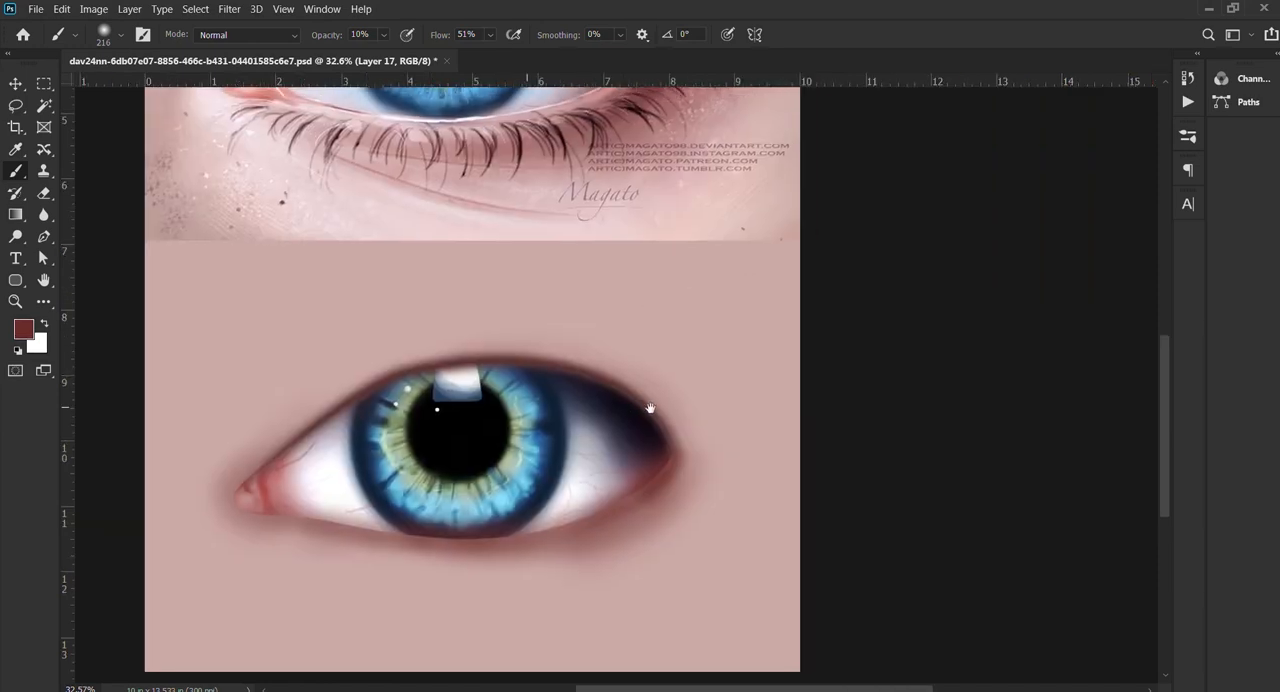
Step: Deepen the dark red shading around the outer corner at 10% opacity, varying the soft brush size up to 246 px
{"action": "key", "text": "bracketleft"}
{"action": "key", "text": "bracketleft"}
{"action": "key", "text": "bracketleft"}
{"action": "mouse_move", "coordinate": [676, 457]}
{"action": "left_mouse_down"}
{"action": "mouse_move", "coordinate": [664, 421]}
{"action": "mouse_move", "coordinate": [680, 475]}
{"action": "mouse_move", "coordinate": [628, 517]}
{"action": "mouse_move", "coordinate": [667, 481]}
{"action": "mouse_move", "coordinate": [601, 518]}
{"action": "mouse_move", "coordinate": [688, 465]}
{"action": "mouse_move", "coordinate": [666, 504]}
{"action": "mouse_move", "coordinate": [586, 546]}
{"action": "mouse_move", "coordinate": [456, 562]}
{"action": "mouse_move", "coordinate": [339, 546]}
{"action": "mouse_move", "coordinate": [549, 546]}
{"action": "mouse_move", "coordinate": [679, 506]}
{"action": "mouse_move", "coordinate": [700, 486]}
{"action": "mouse_move", "coordinate": [754, 527]}
{"action": "mouse_move", "coordinate": [758, 581]}
{"action": "mouse_move", "coordinate": [756, 448]}
{"action": "left_mouse_up"}
{"action": "key", "text": "bracketright"}
{"action": "key", "text": "bracketright"}
{"action": "key", "text": "bracketright"}
{"action": "key", "text": "bracketright"}
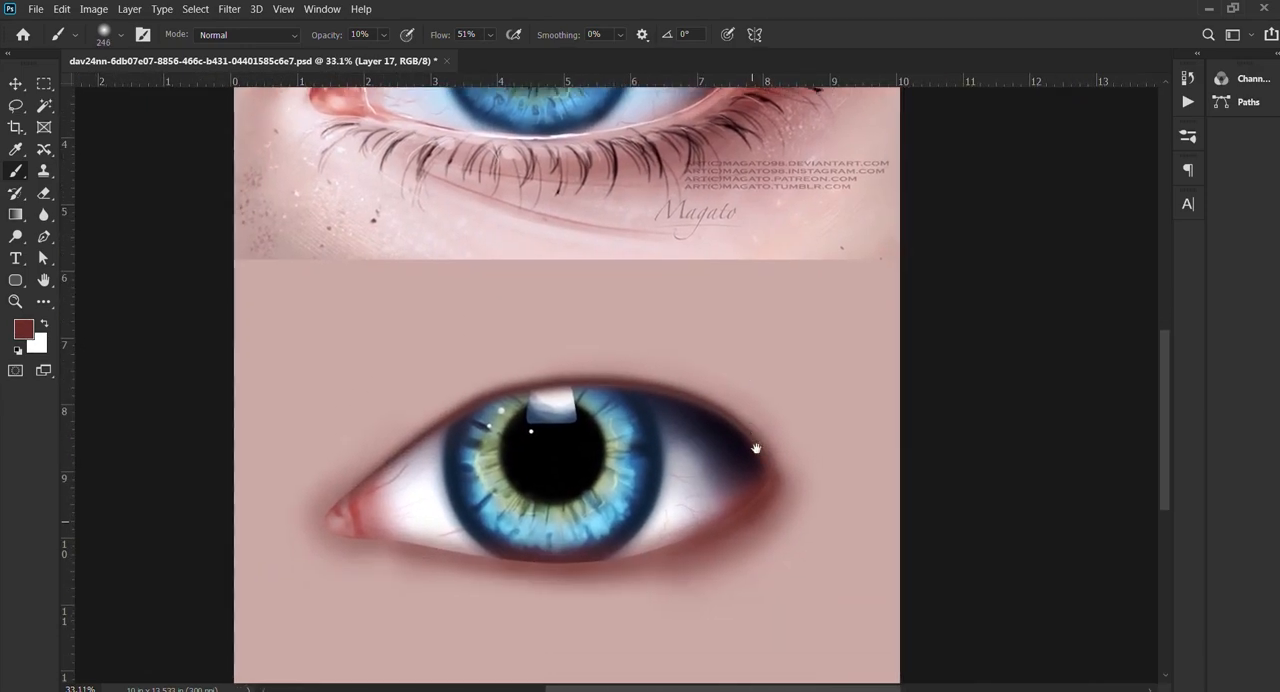
Step: Sample a light pink from the reference skin and brush it softly over the skin below the painted eye
{"action": "key", "text": "ctrl+0"}
{"action": "left_click", "coordinate": [440, 363], "text": "alt"}
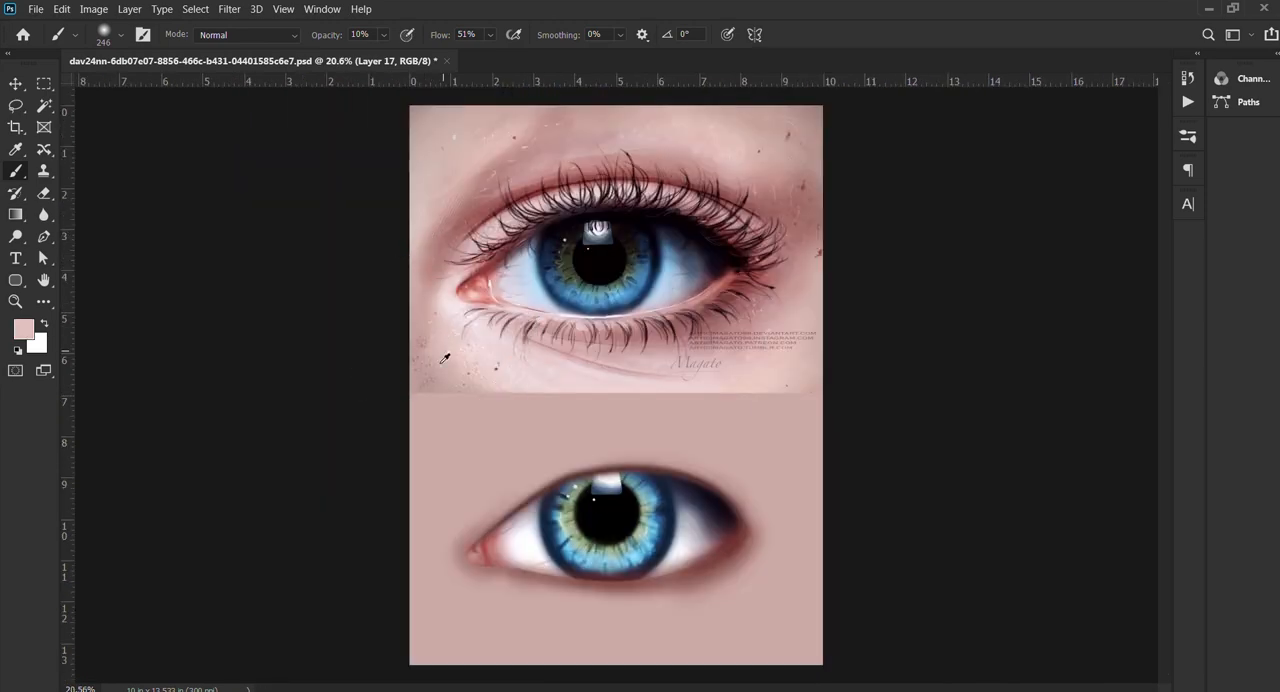
{"action": "mouse_move", "coordinate": [502, 612]}
{"action": "left_mouse_down"}
{"action": "mouse_move", "coordinate": [623, 656]}
{"action": "mouse_move", "coordinate": [669, 690]}
{"action": "left_mouse_up"}
Step: Sample the dark red at the outer corner and draw a curved eyelid crease path above the upper lid on a new layer
{"action": "left_click", "coordinate": [738, 544], "text": "alt"}
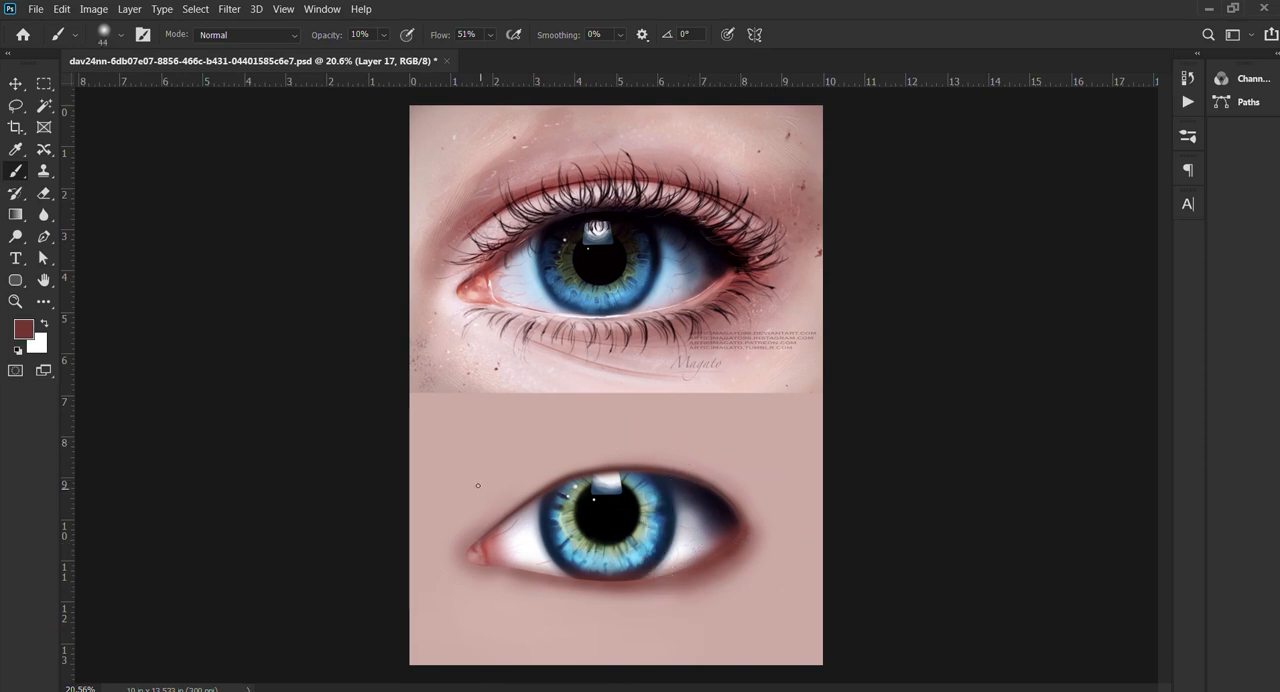
{"action": "left_click", "coordinate": [1257, 594]}
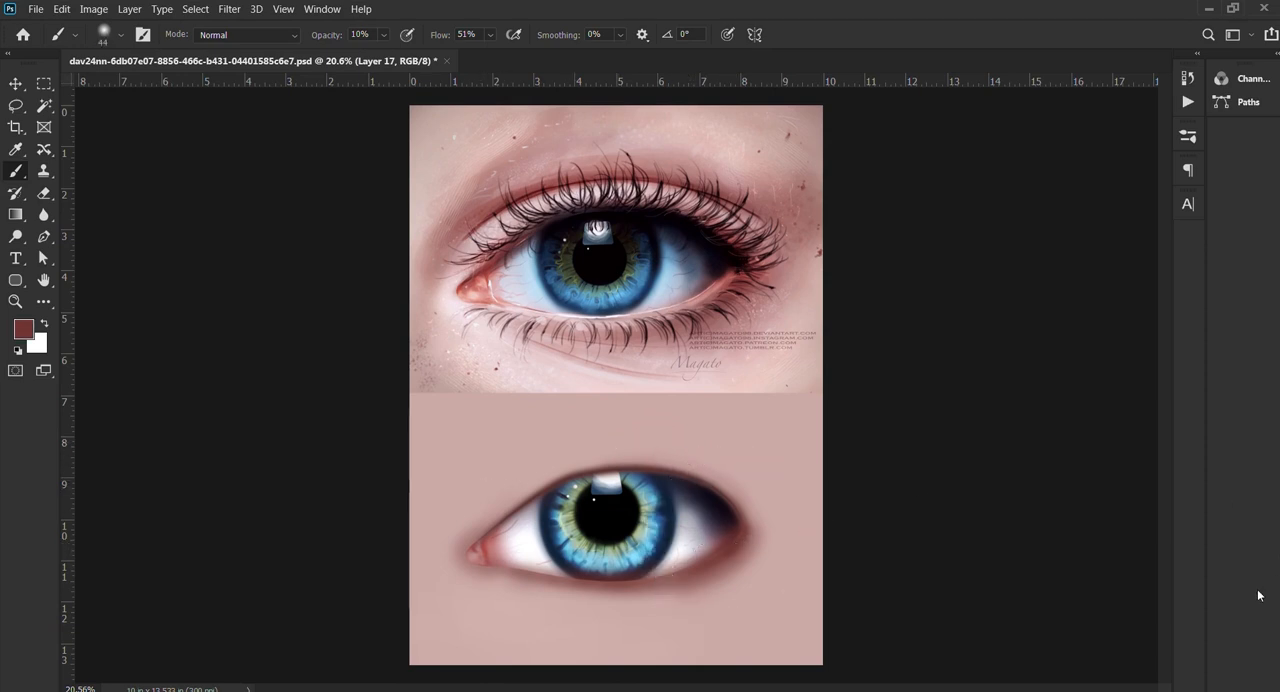
{"action": "key", "text": "p"}
{"action": "left_click", "coordinate": [471, 486]}
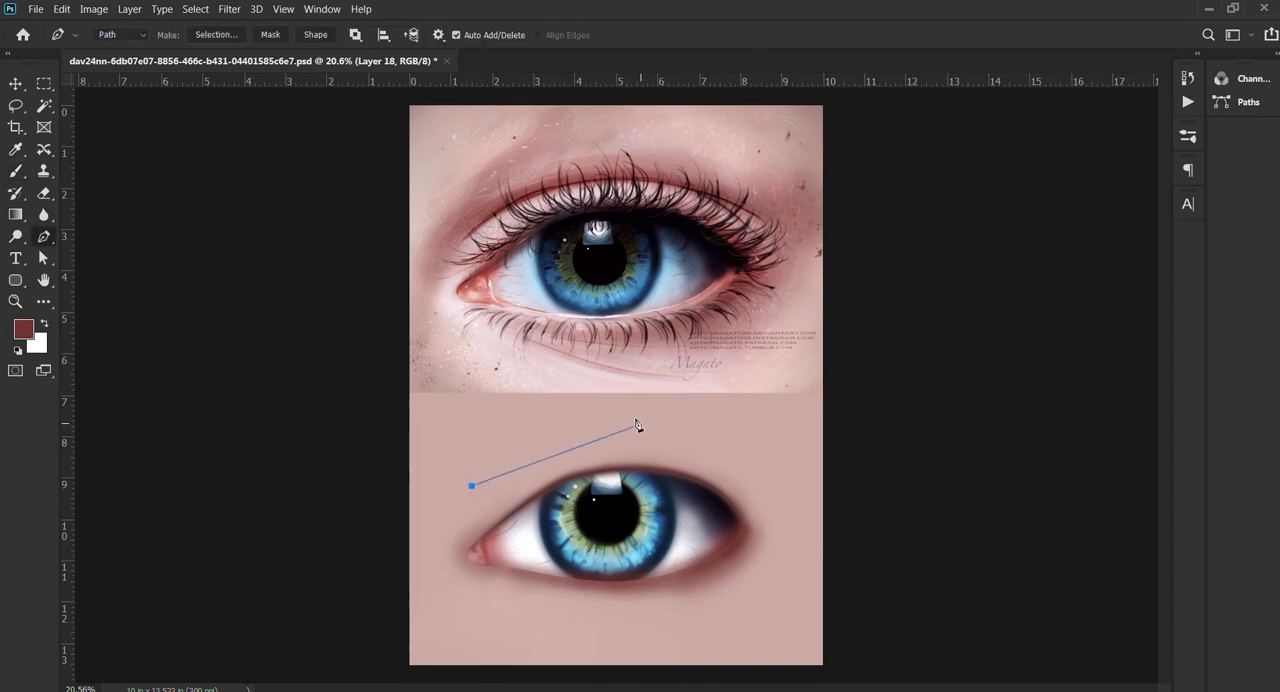
{"action": "left_click_drag", "start_coordinate": [611, 431], "coordinate": [699, 430]}
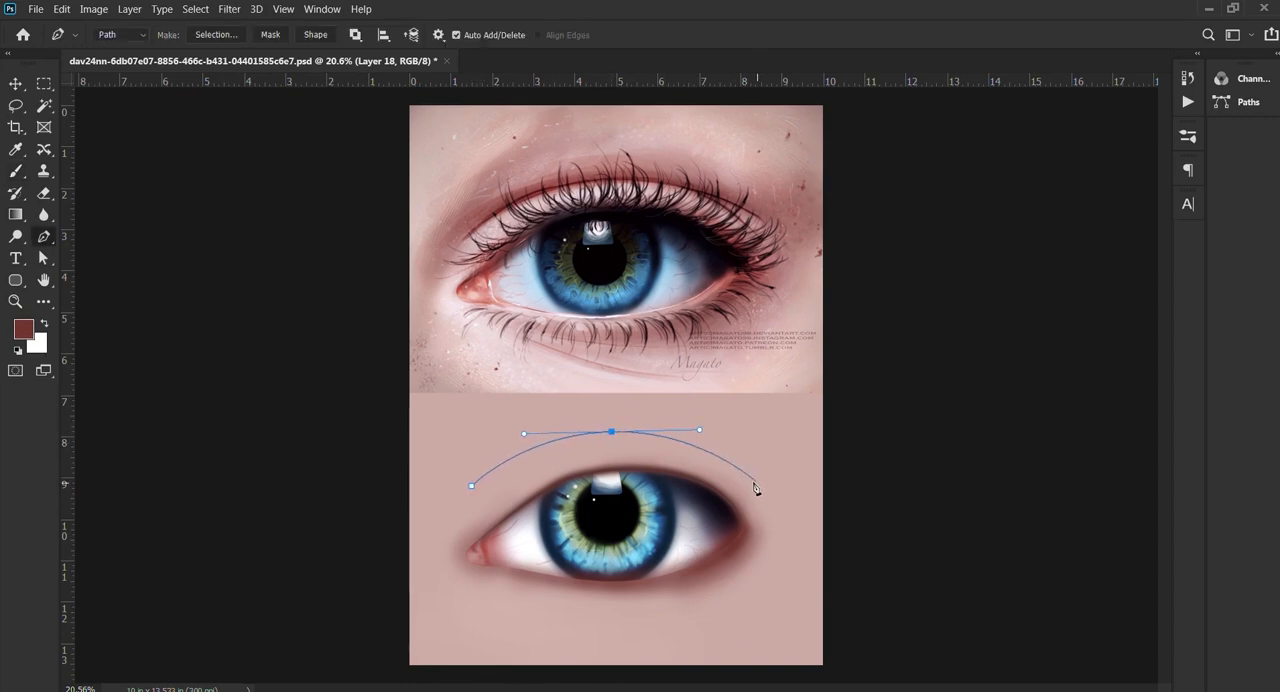
{"action": "left_click_drag", "start_coordinate": [758, 489], "coordinate": [778, 513]}
Step: Stroke the crease path with soft dark red brushes of 250 and 175 px at 10% opacity, and dismiss the path
{"action": "key", "text": "b"}
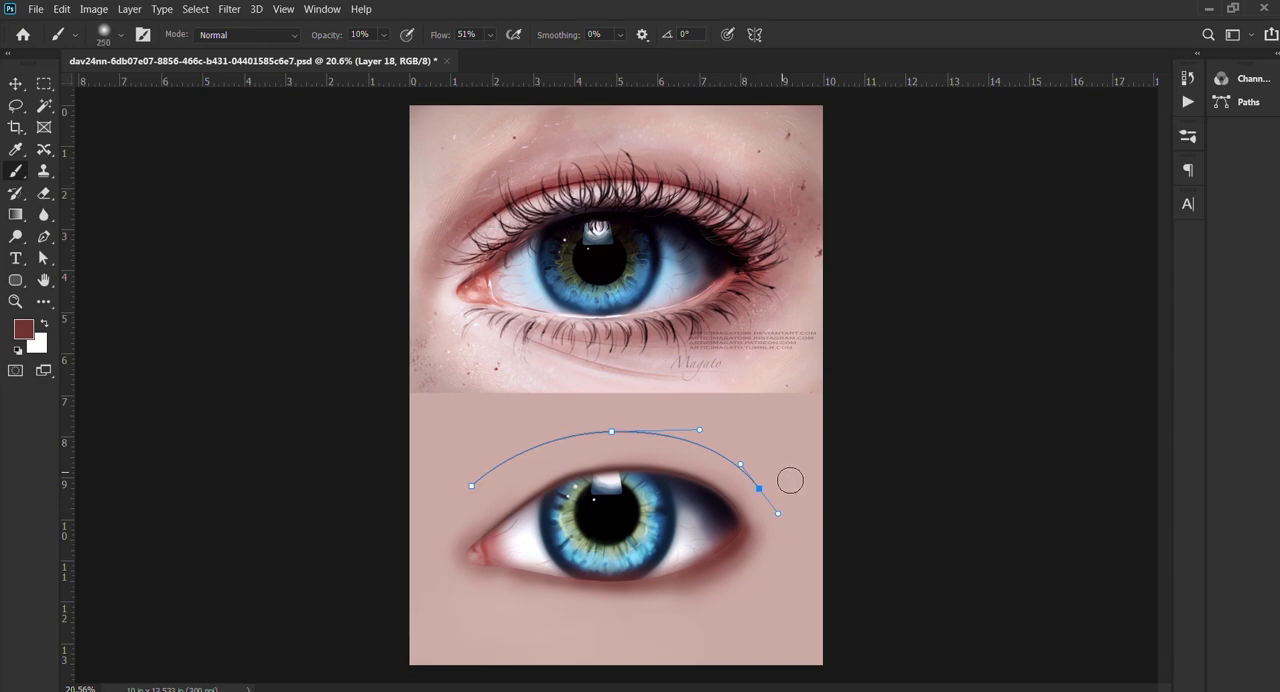
{"action": "key", "text": "bracketright"}
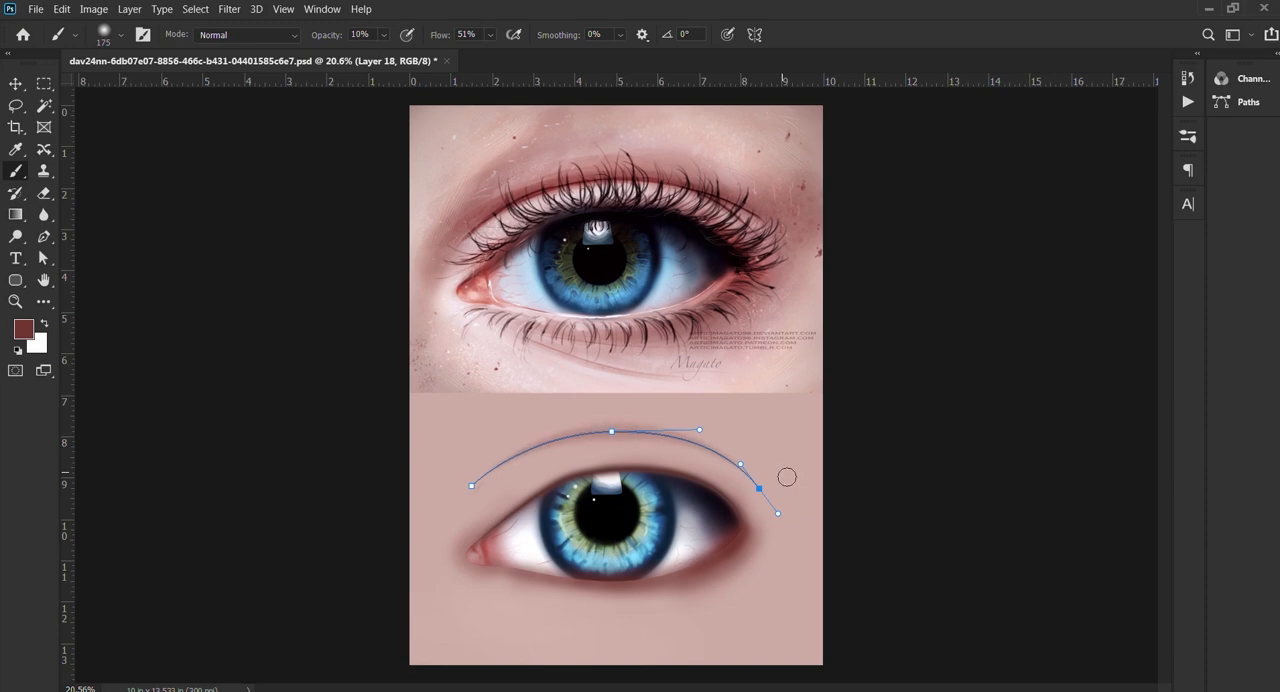
{"action": "key", "text": "p"}
{"action": "key", "text": "Return"}
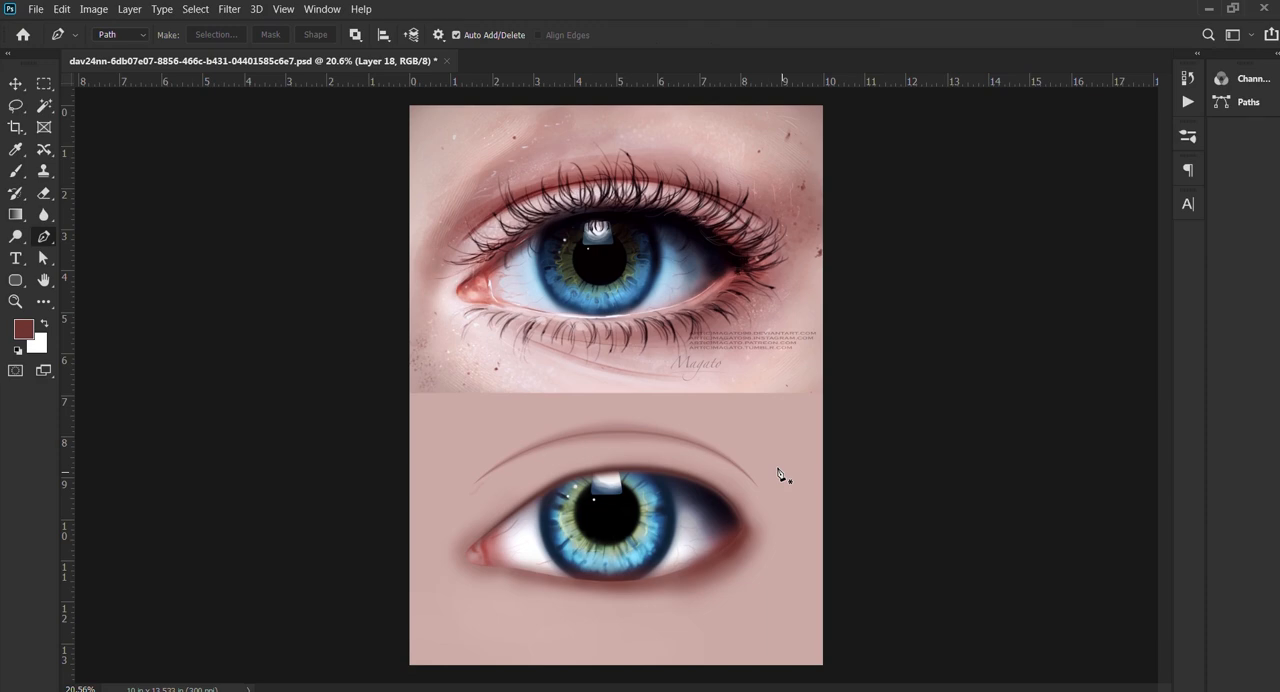
{"action": "key", "text": "b"}
{"action": "scroll", "coordinate": [620, 432], "scroll_direction": "up", "scroll_amount": 2}
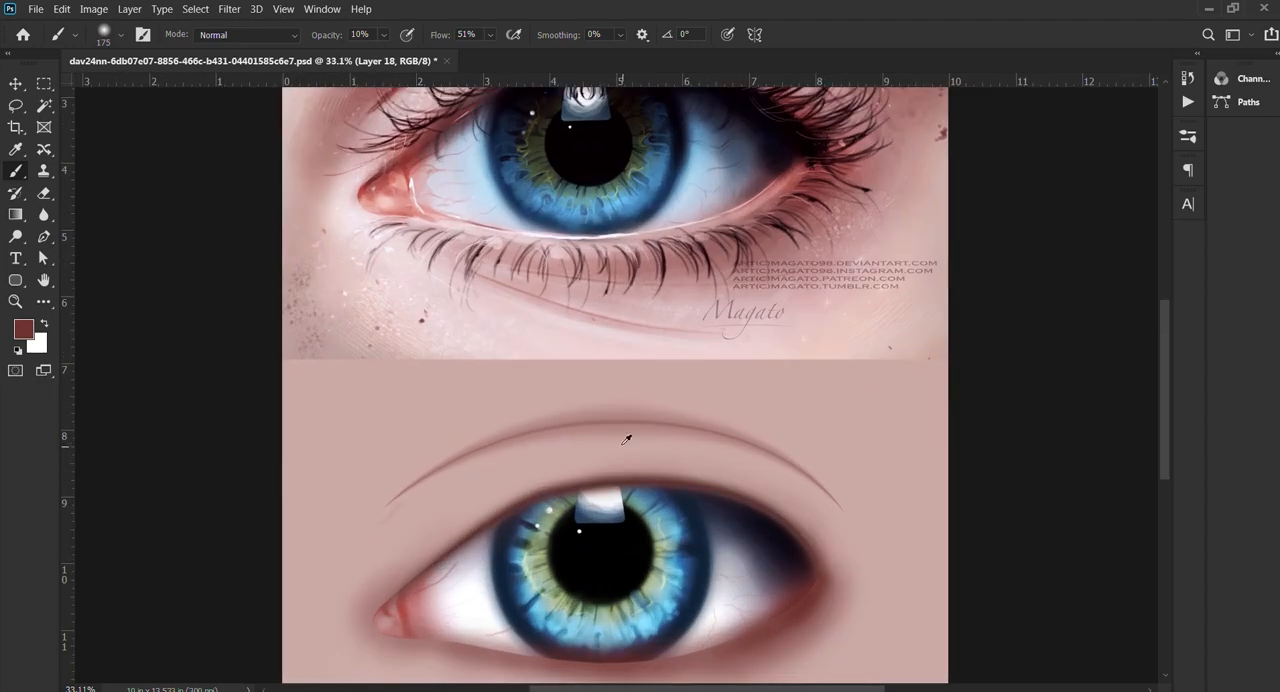
Step: Soften the dark red eyelid crease above the painted eye into a wide, blurred shadow
{"action": "mouse_move", "coordinate": [407, 485]}
{"action": "left_mouse_down"}
{"action": "mouse_move", "coordinate": [392, 499]}
{"action": "mouse_move", "coordinate": [489, 449]}
{"action": "mouse_move", "coordinate": [623, 421]}
{"action": "left_mouse_up"}
{"action": "key", "text": "ctrl+z"}
{"action": "key", "text": "ctrl+shift+z"}
{"action": "key", "text": "h"}
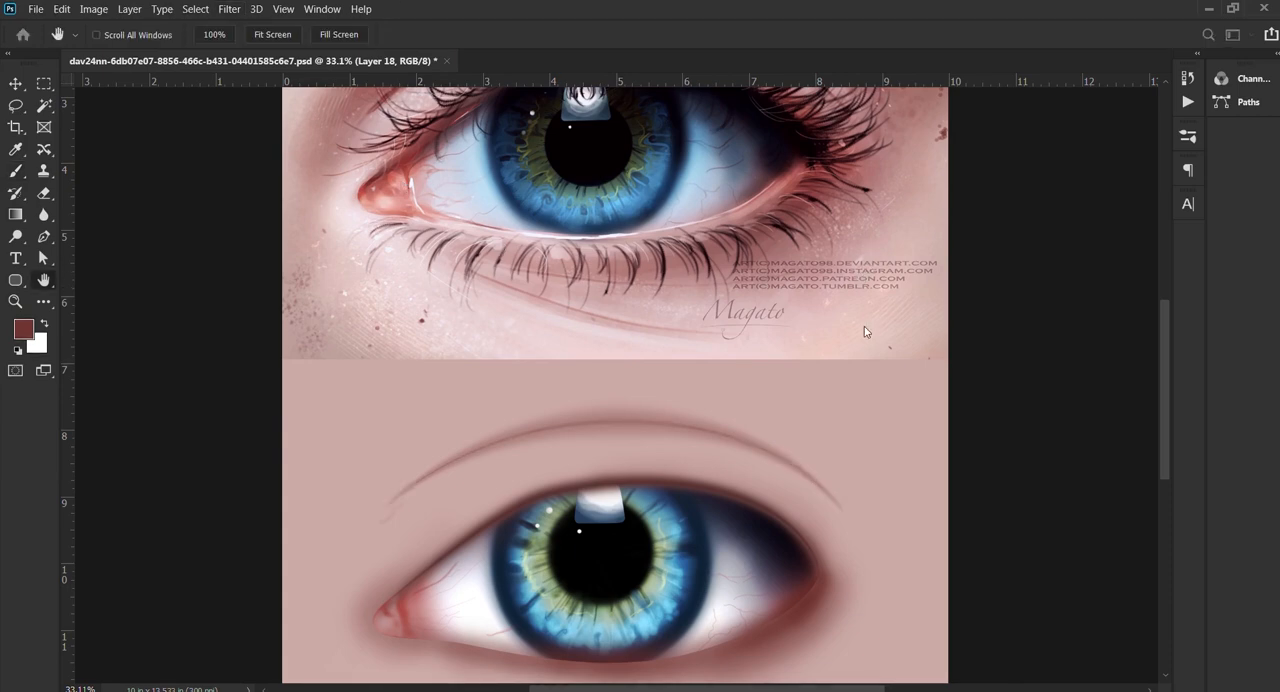
{"action": "left_click_drag", "start_coordinate": [868, 371], "coordinate": [885, 367]}
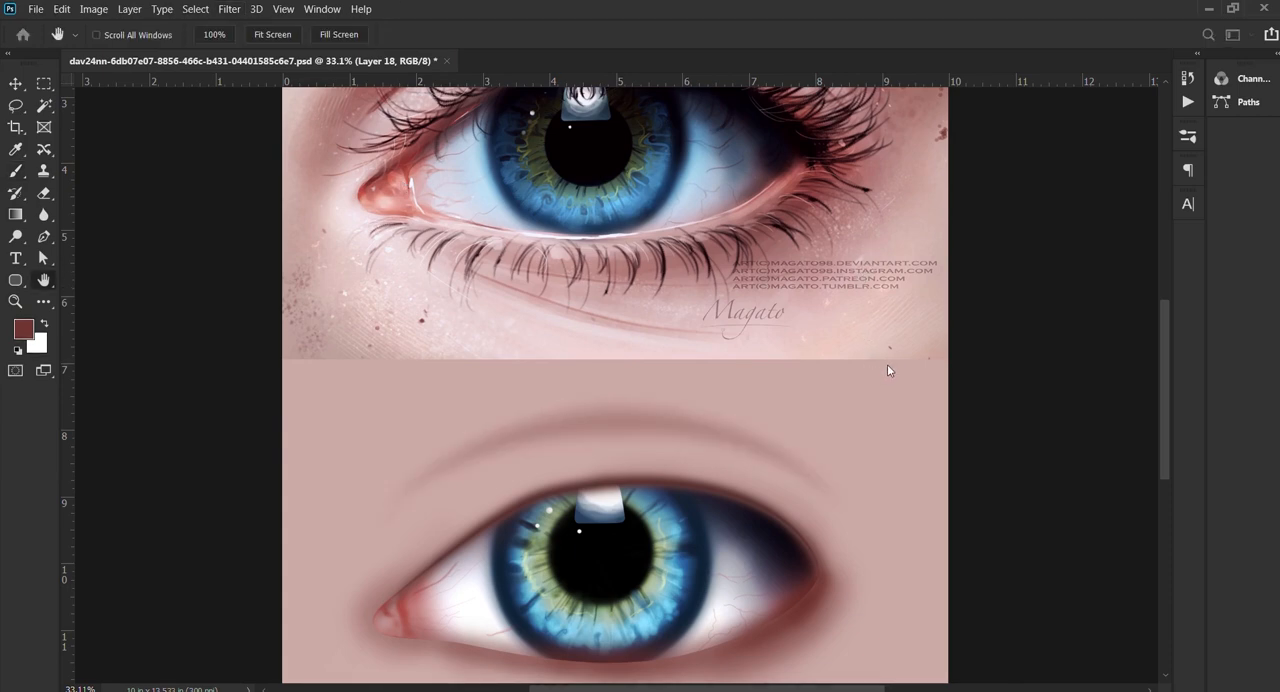
{"action": "key", "text": "b"}
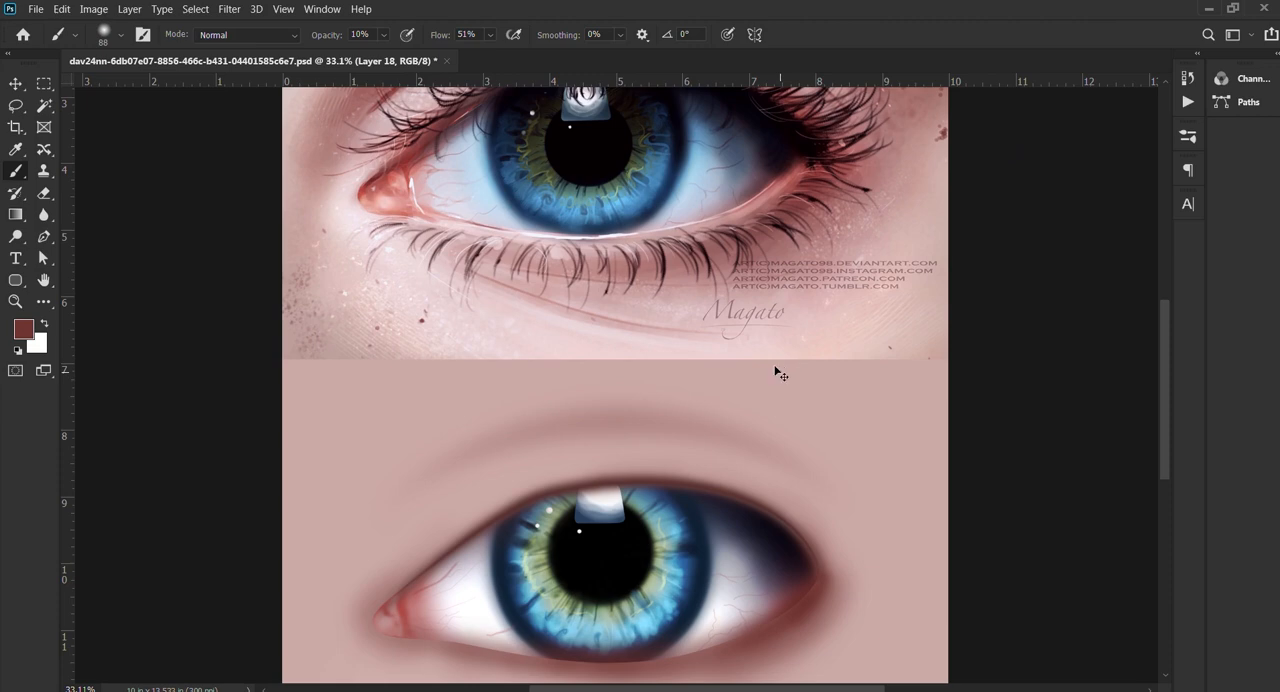
Step: Duplicate the crease layer to strengthen its shadow, and make the original Layer 18 active again
{"action": "key", "text": "ctrl+j"}
{"action": "scroll", "coordinate": [779, 372], "scroll_direction": "down", "scroll_amount": 3}
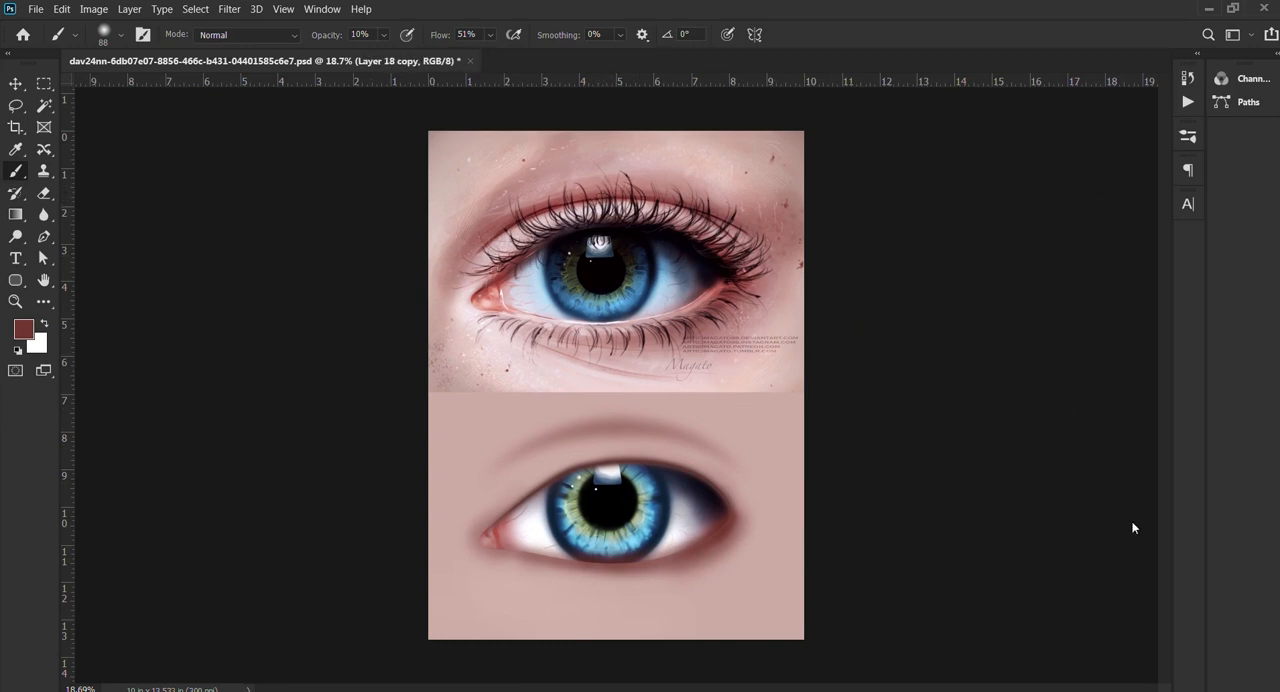
{"action": "left_click", "coordinate": [1149, 561]}
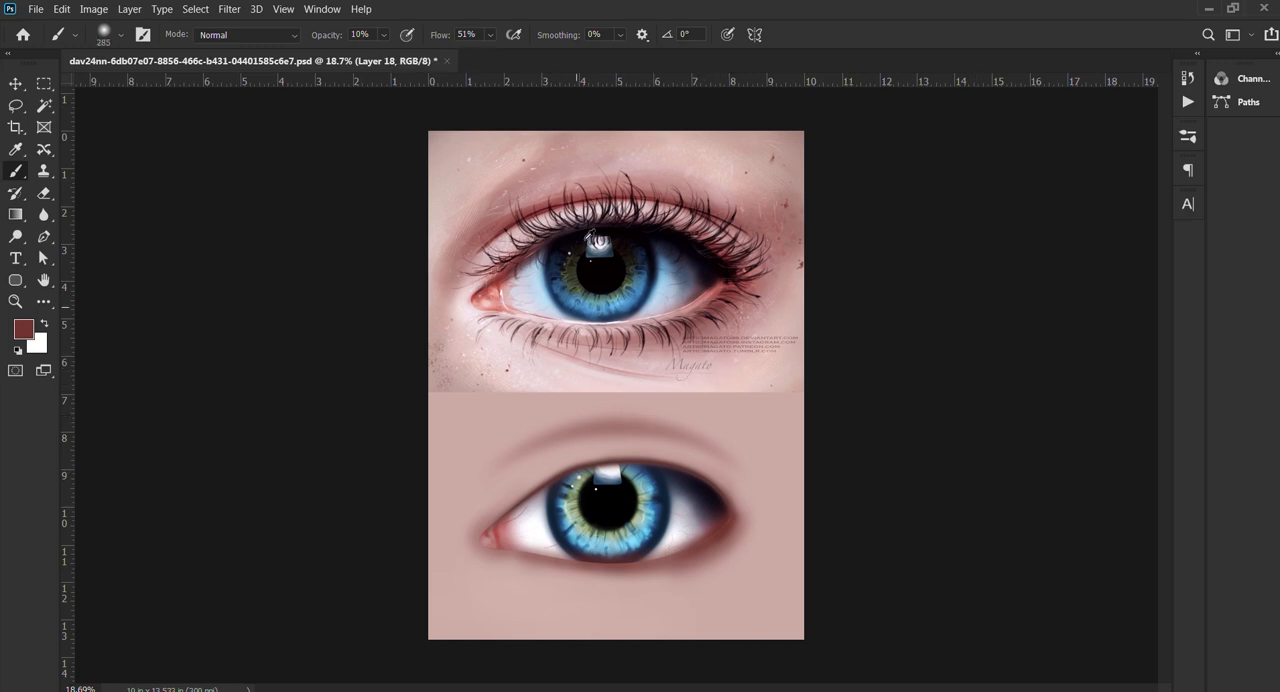
Step: Sample a light pink from the reference skin and brush it at 40% opacity over the upper lid below the crease
{"action": "left_click", "coordinate": [548, 378], "text": "alt"}
{"action": "left_click_drag", "start_coordinate": [560, 428], "coordinate": [547, 426]}
{"action": "key", "text": "4"}
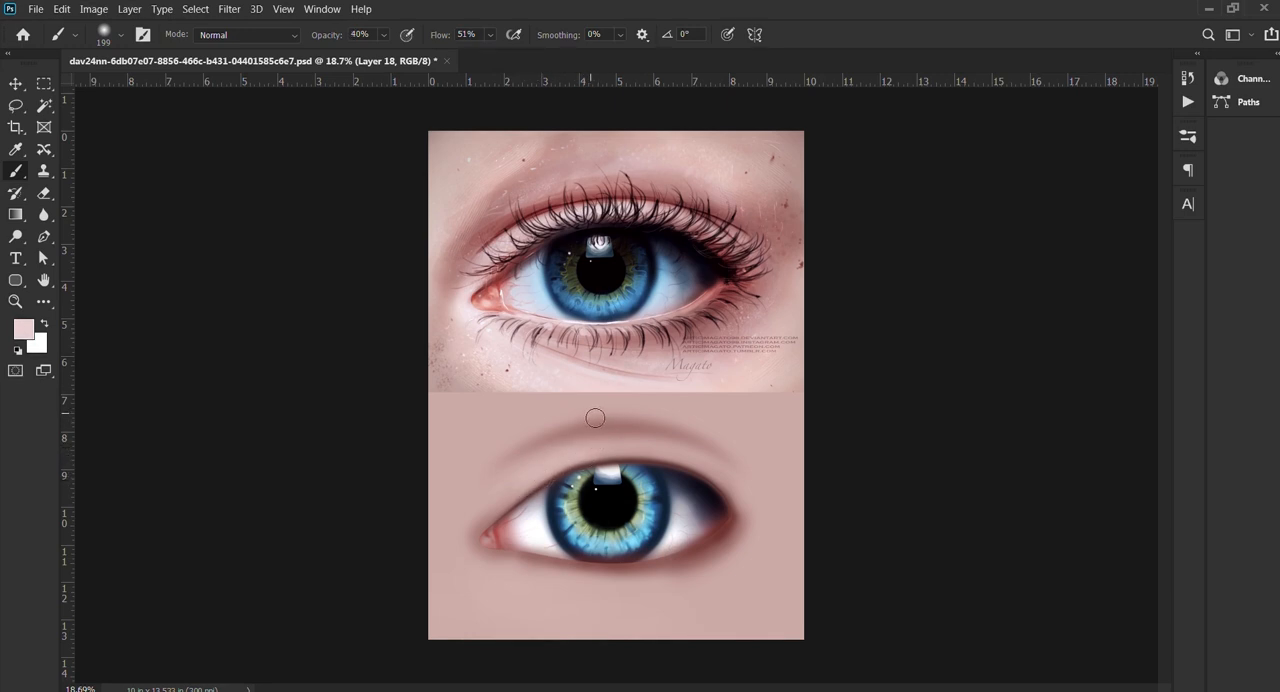
{"action": "left_click_drag", "start_coordinate": [584, 414], "coordinate": [576, 415]}
{"action": "key", "text": "bracketright"}
{"action": "key", "text": "bracketright"}
{"action": "key", "text": "bracketright"}
{"action": "key", "text": "bracketright"}
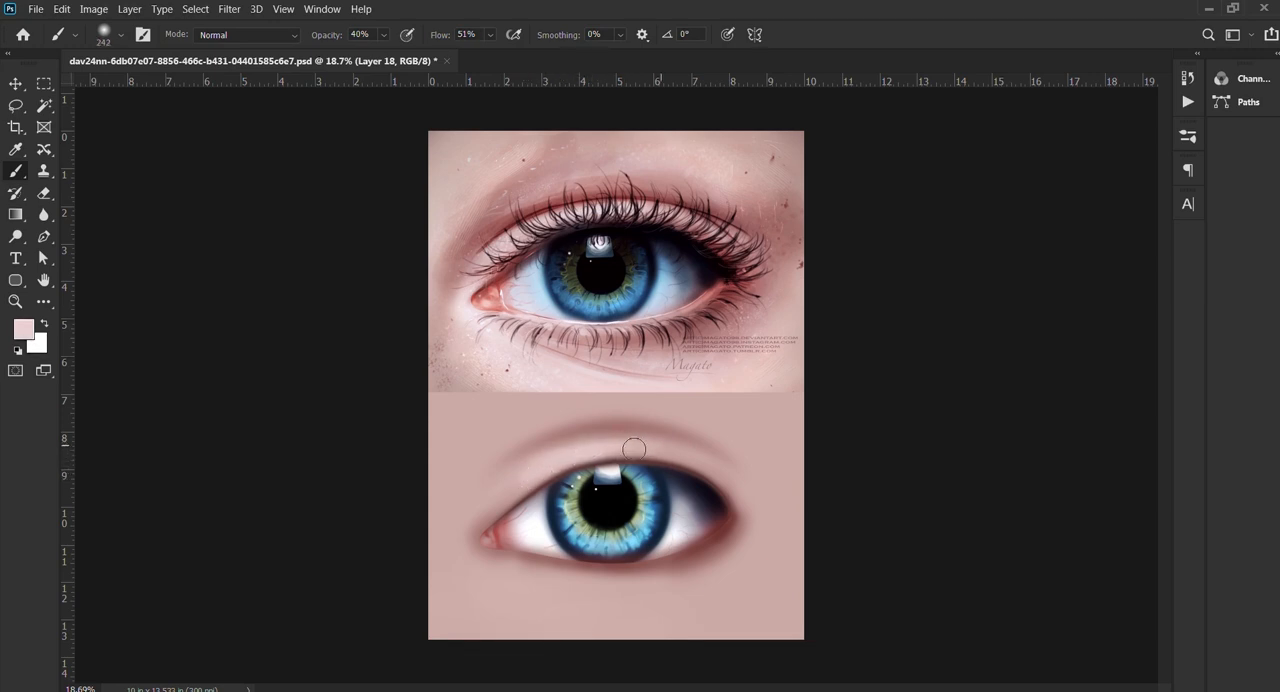
{"action": "mouse_move", "coordinate": [736, 484]}
{"action": "left_mouse_down"}
{"action": "mouse_move", "coordinate": [599, 457]}
{"action": "mouse_move", "coordinate": [496, 492]}
{"action": "mouse_move", "coordinate": [479, 515]}
{"action": "mouse_move", "coordinate": [524, 496]}
{"action": "left_mouse_up"}
{"action": "key", "text": "bracketright"}
{"action": "key", "text": "bracketright"}
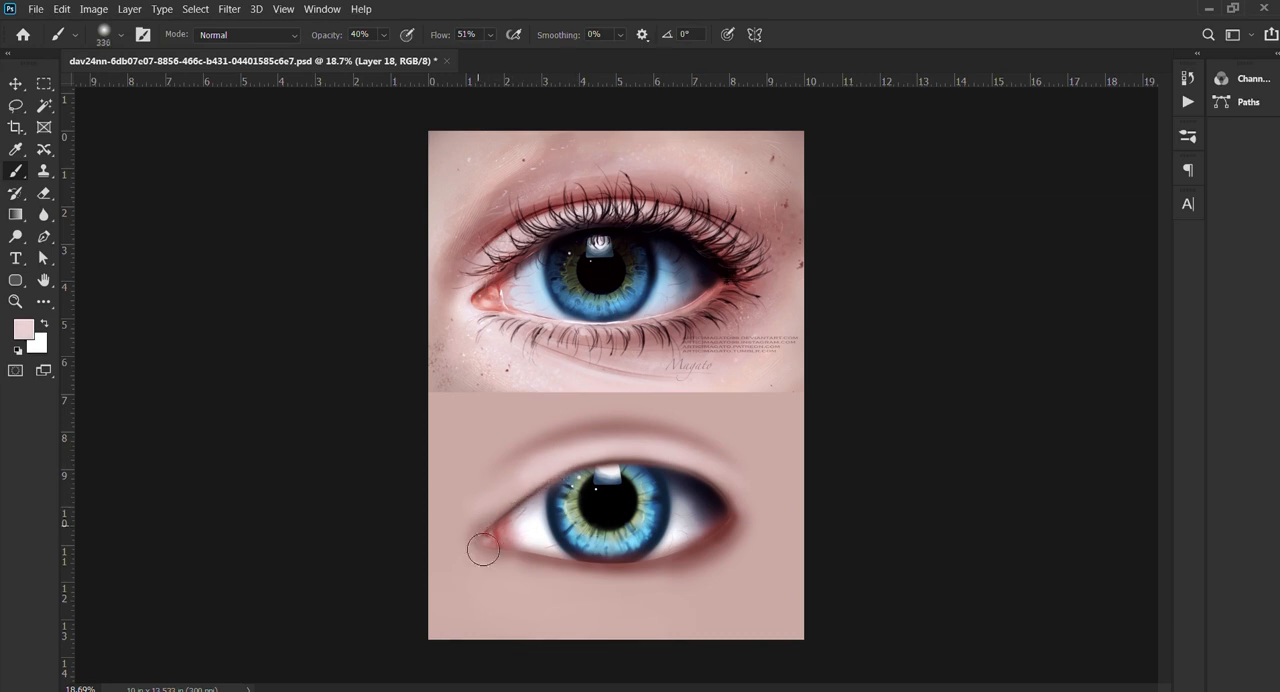
Step: Brush the light pink with a 336 px soft brush over the skin around the painted eye's inner and outer corners
{"action": "mouse_move", "coordinate": [483, 550]}
{"action": "left_mouse_down"}
{"action": "mouse_move", "coordinate": [474, 559]}
{"action": "mouse_move", "coordinate": [530, 586]}
{"action": "left_mouse_up"}
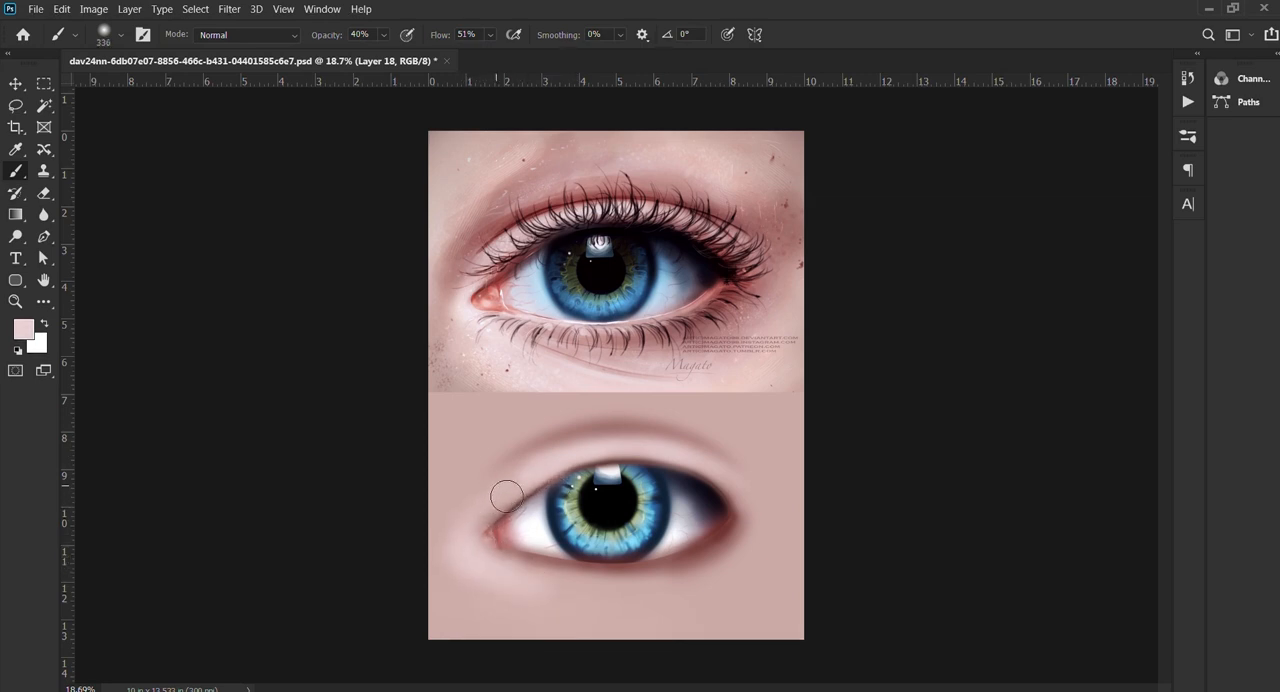
{"action": "left_click_drag", "start_coordinate": [486, 521], "coordinate": [520, 504]}
{"action": "left_click_drag", "start_coordinate": [715, 469], "coordinate": [790, 511]}
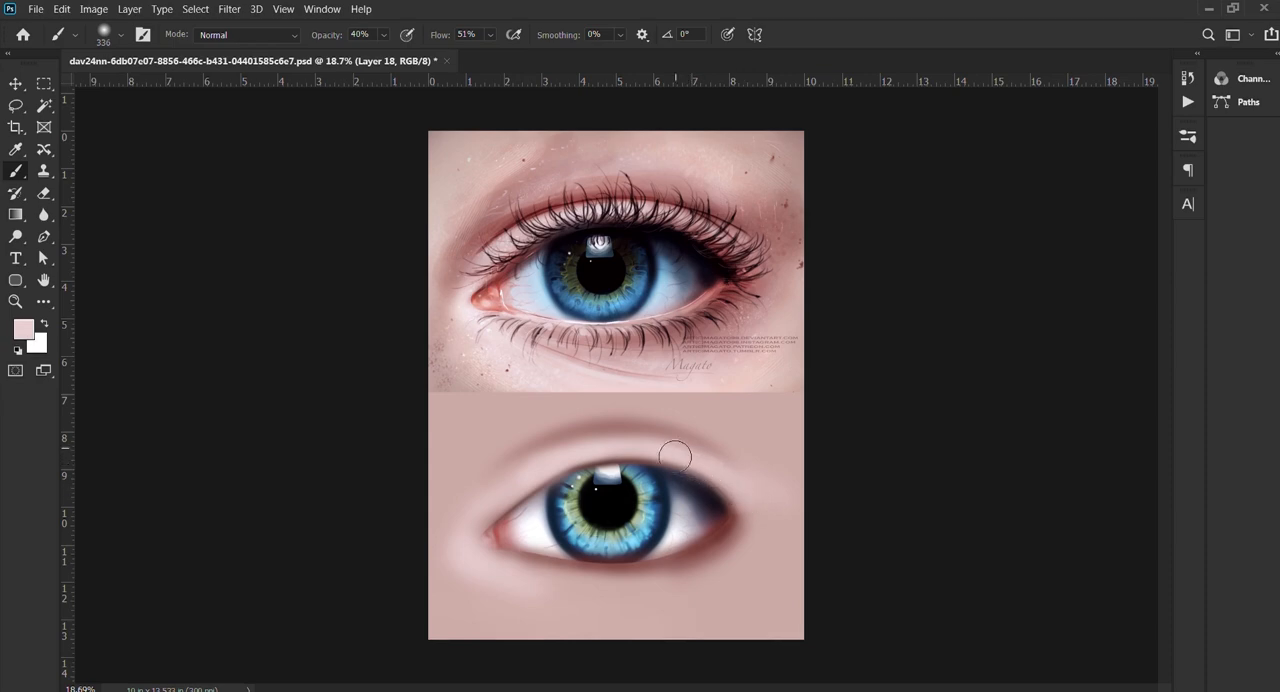
{"action": "scroll", "coordinate": [463, 456], "scroll_direction": "down", "scroll_amount": 3, "text": "alt"}
{"action": "scroll", "coordinate": [618, 420], "scroll_direction": "up", "scroll_amount": 3, "text": "alt"}
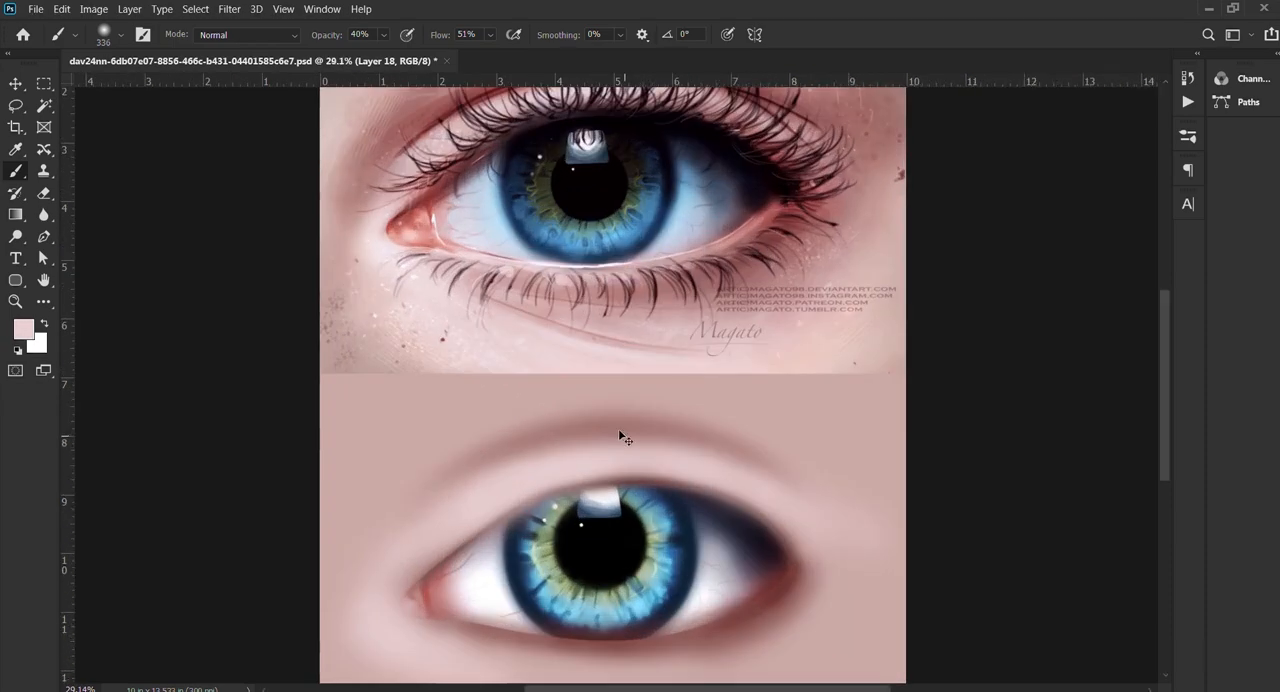
{"action": "scroll", "coordinate": [620, 440], "scroll_direction": "down", "scroll_amount": 2, "text": "alt"}
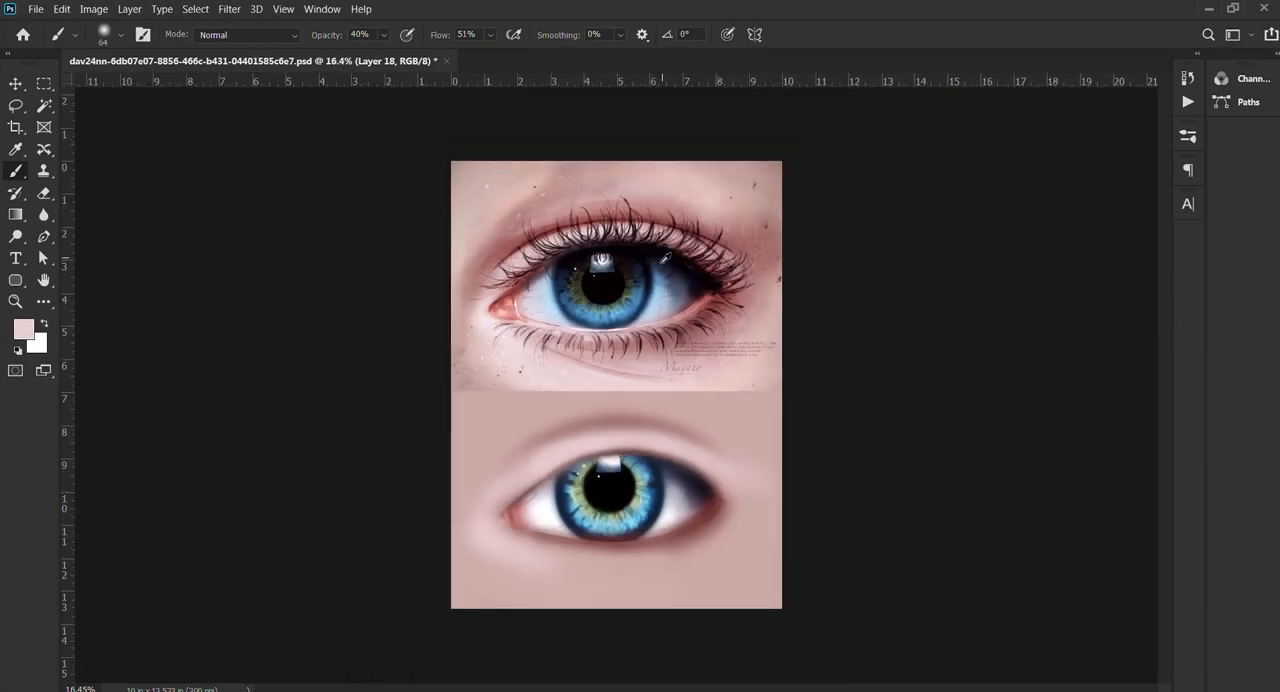
Step: On a new layer, draw a curved eyelash path over the upper lashes of the reference eye
{"action": "scroll", "coordinate": [706, 217], "scroll_direction": "up", "scroll_amount": 3, "text": "alt"}
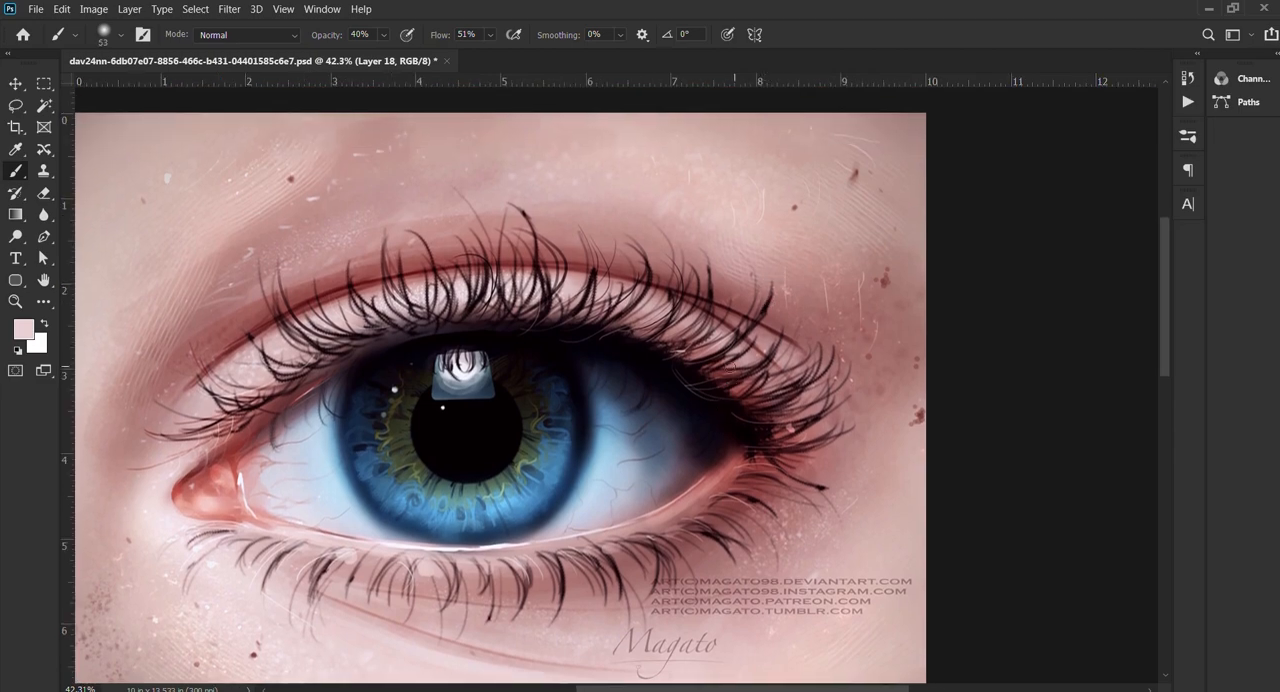
{"action": "left_click_drag", "start_coordinate": [719, 350], "coordinate": [558, 279]}
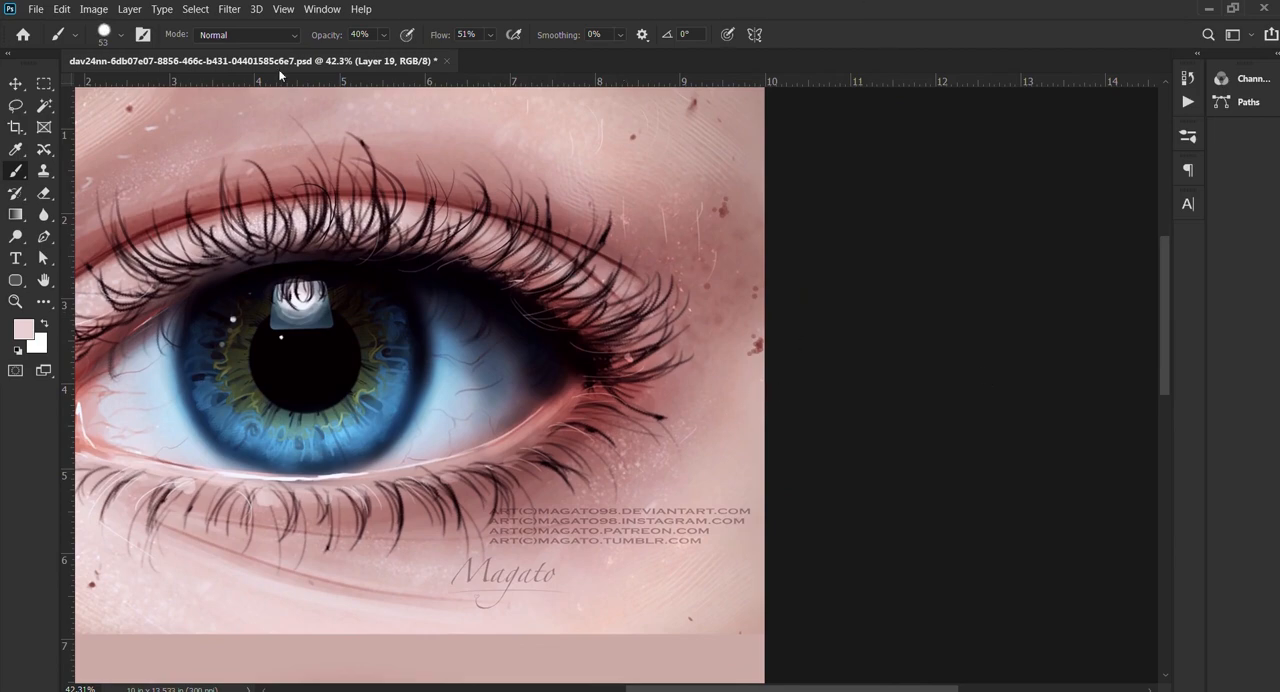
{"action": "left_click_drag", "start_coordinate": [417, 273], "coordinate": [777, 389]}
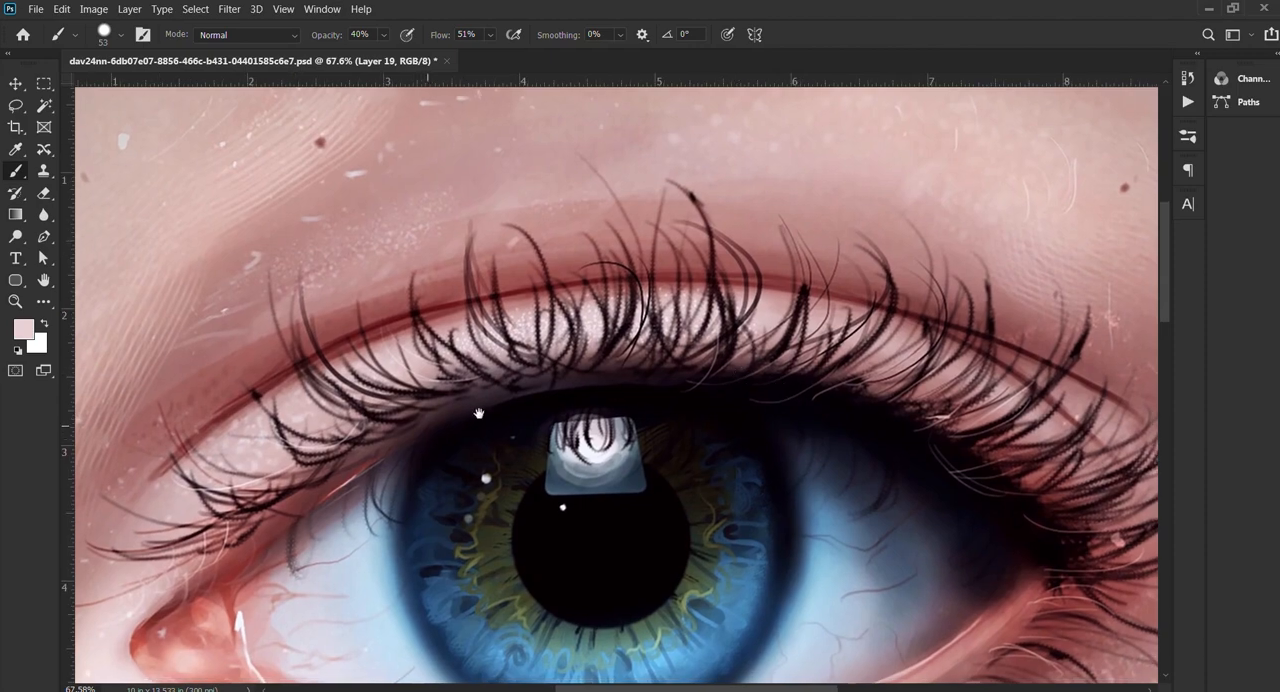
{"action": "mouse_move", "coordinate": [479, 413]}
{"action": "left_mouse_down"}
{"action": "mouse_move", "coordinate": [558, 400]}
{"action": "mouse_move", "coordinate": [527, 379]}
{"action": "left_mouse_up"}
{"action": "scroll", "coordinate": [651, 352], "scroll_direction": "up", "scroll_amount": 3}
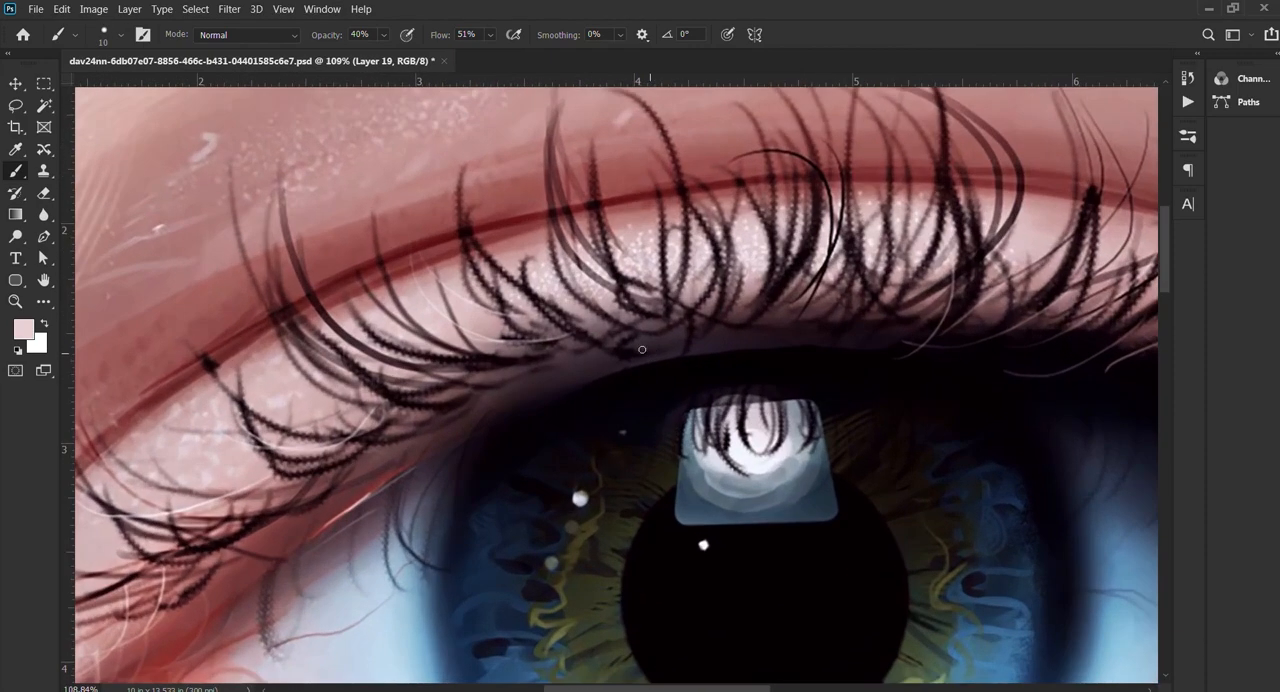
{"action": "key", "text": "p"}
{"action": "left_click", "coordinate": [657, 354]}
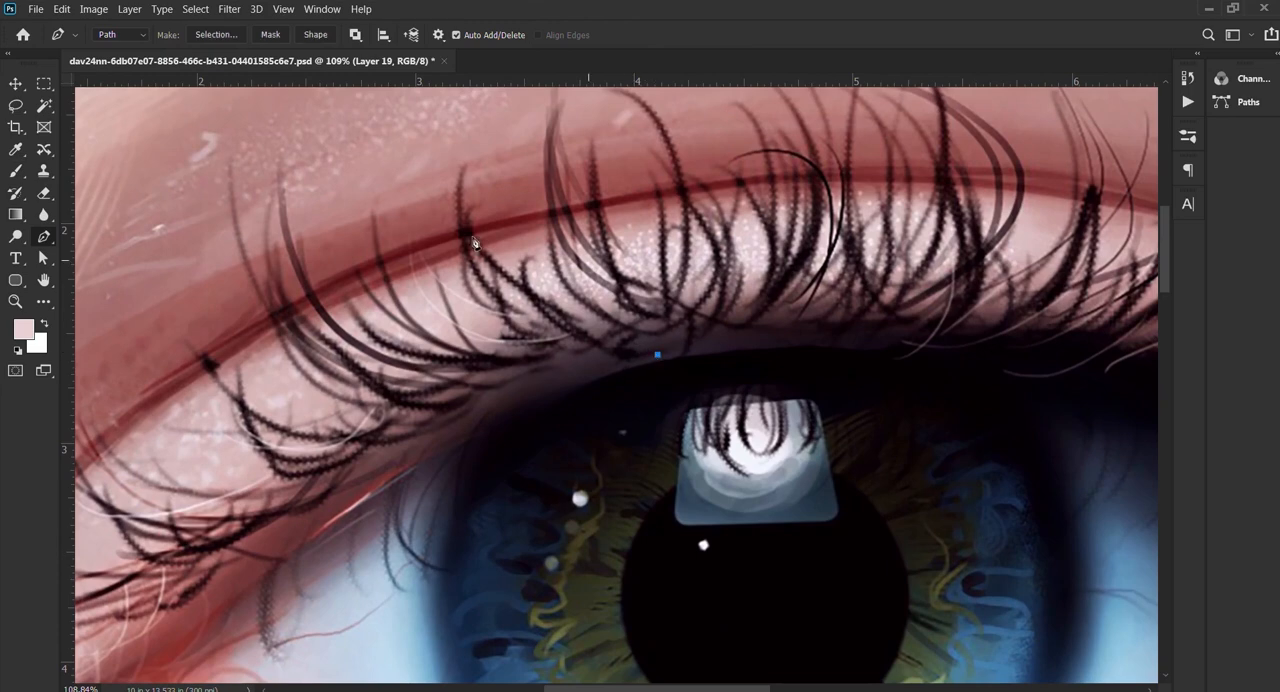
{"action": "left_click_drag", "start_coordinate": [469, 178], "coordinate": [448, 158]}
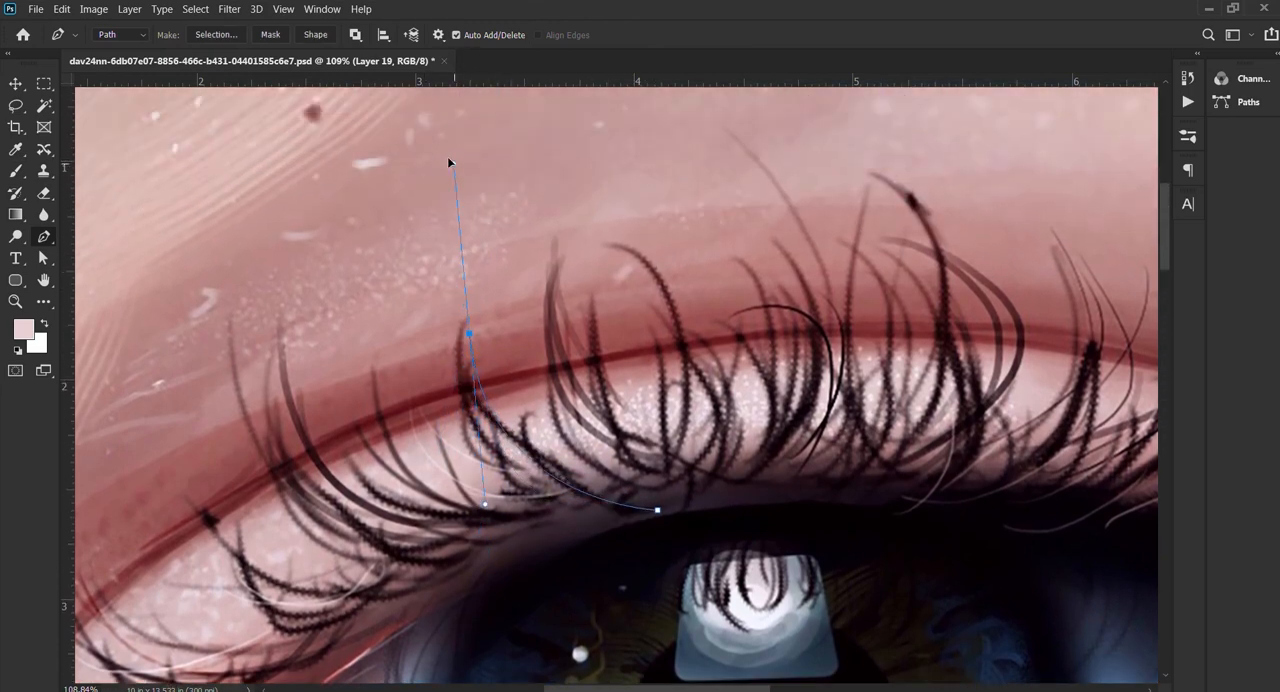
Step: Stroke the eyelash path in black with a 13 px brush at 100% opacity and flow, and dismiss the path
{"action": "left_click", "coordinate": [15, 83]}
{"action": "left_click", "coordinate": [15, 171]}
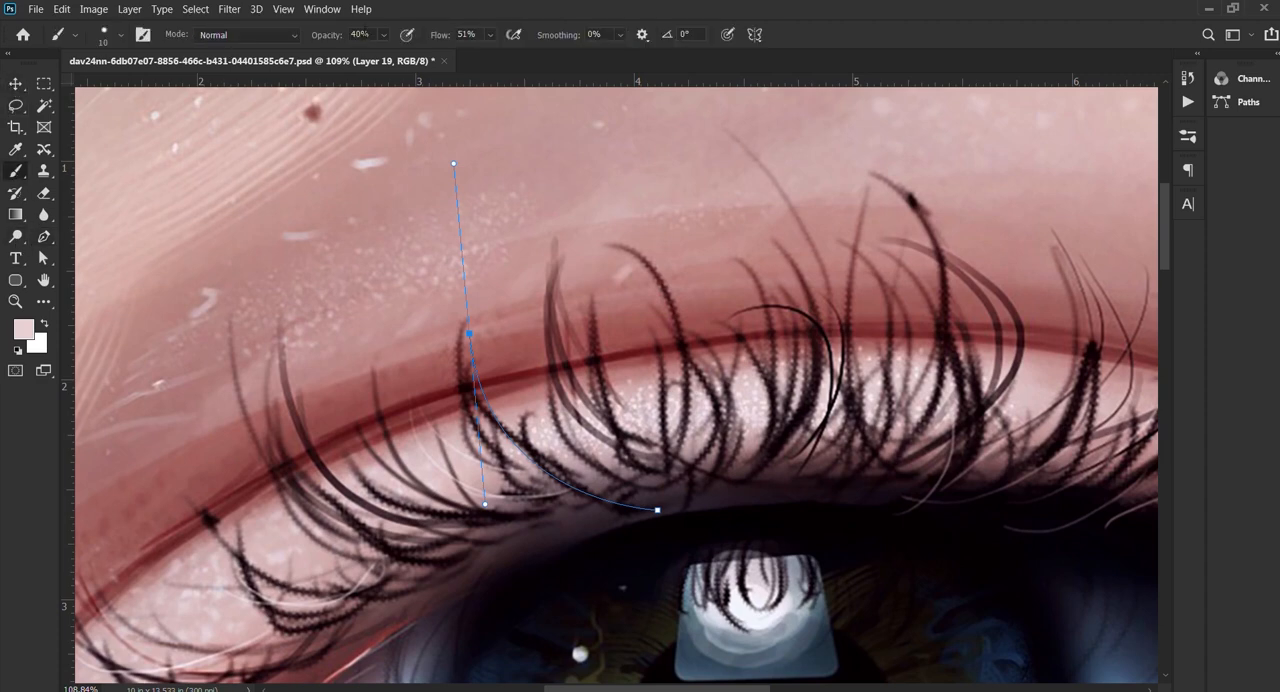
{"action": "left_click_drag", "start_coordinate": [323, 34], "coordinate": [575, 31]}
{"action": "left_click_drag", "start_coordinate": [442, 40], "coordinate": [736, 42]}
{"action": "scroll", "coordinate": [492, 349], "scroll_direction": "down", "scroll_amount": 2}
{"action": "key", "text": "d"}
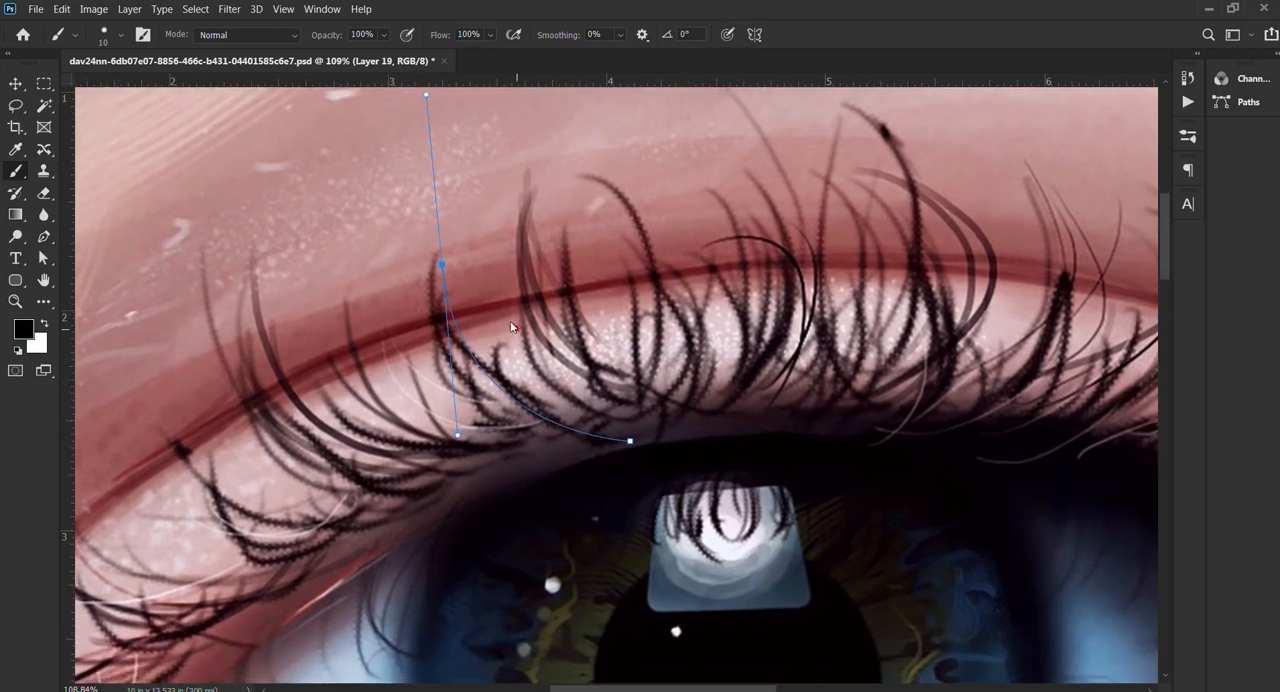
{"action": "left_click_drag", "start_coordinate": [511, 322], "coordinate": [502, 307]}
{"action": "key", "text": "Return"}
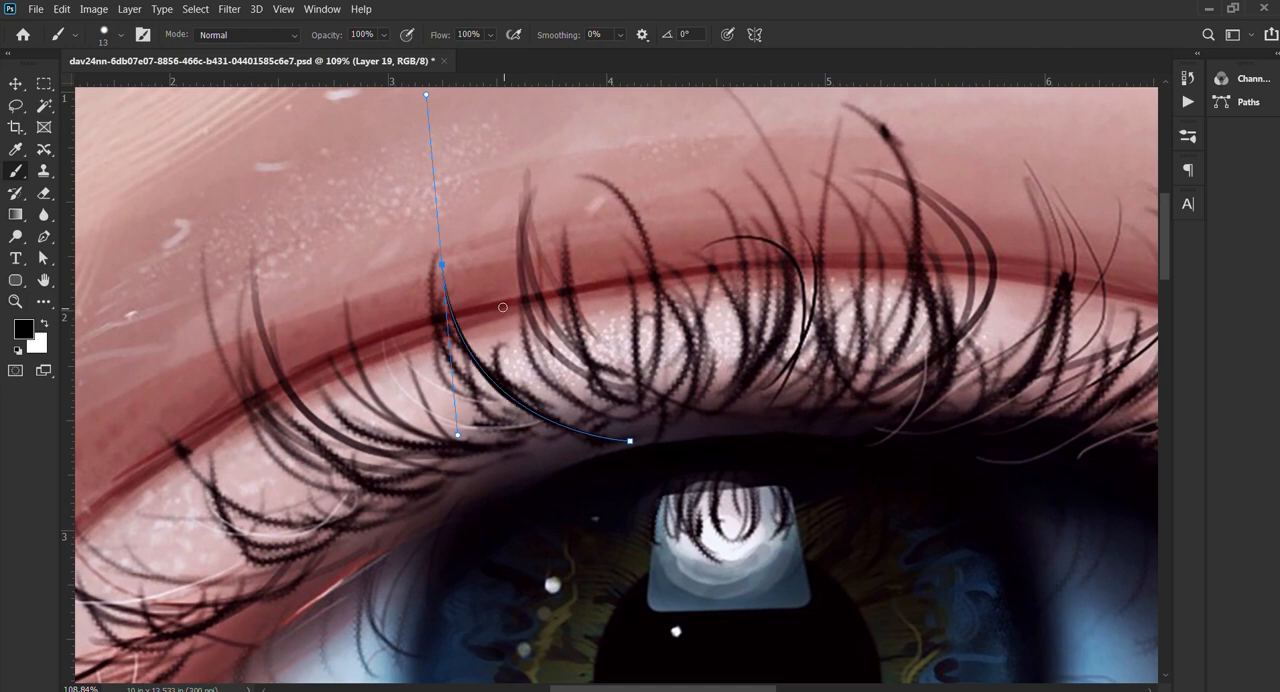
{"action": "key", "text": "p"}
{"action": "key", "text": "Escape"}
{"action": "key", "text": "v"}
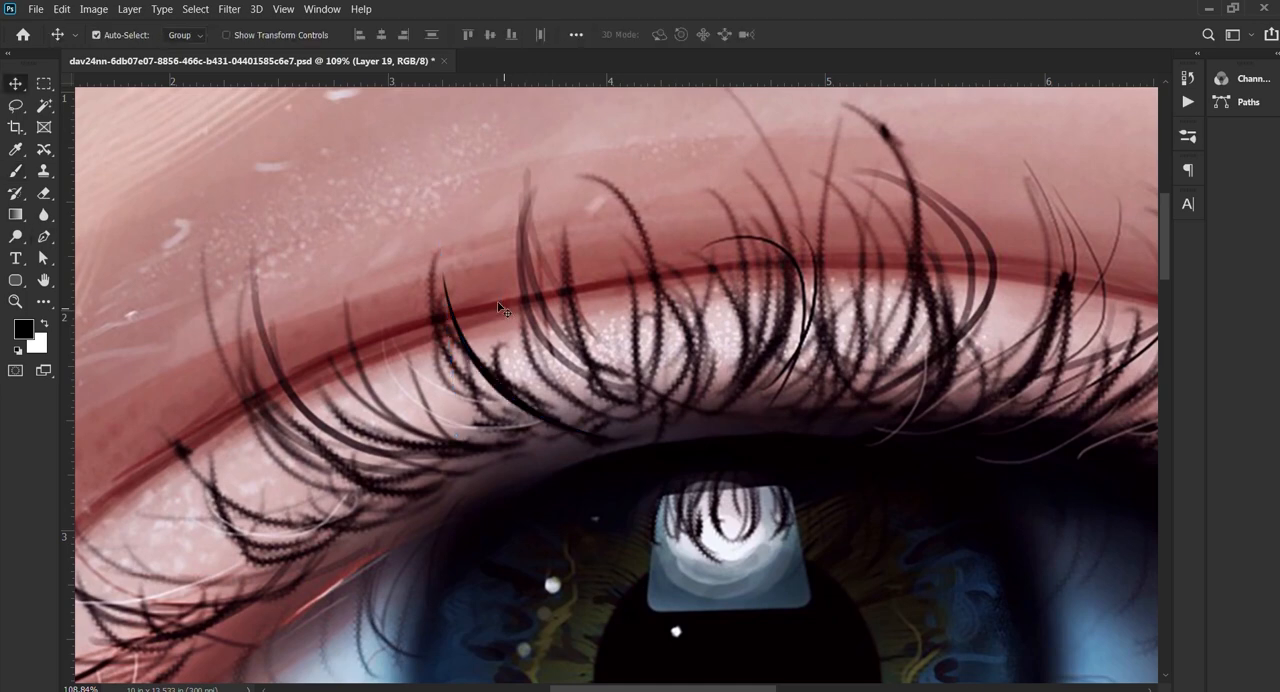
Step: Move the black lash from the reference image down above the painted eye's upper lid
{"action": "scroll", "coordinate": [505, 235], "scroll_direction": "down", "scroll_amount": 2}
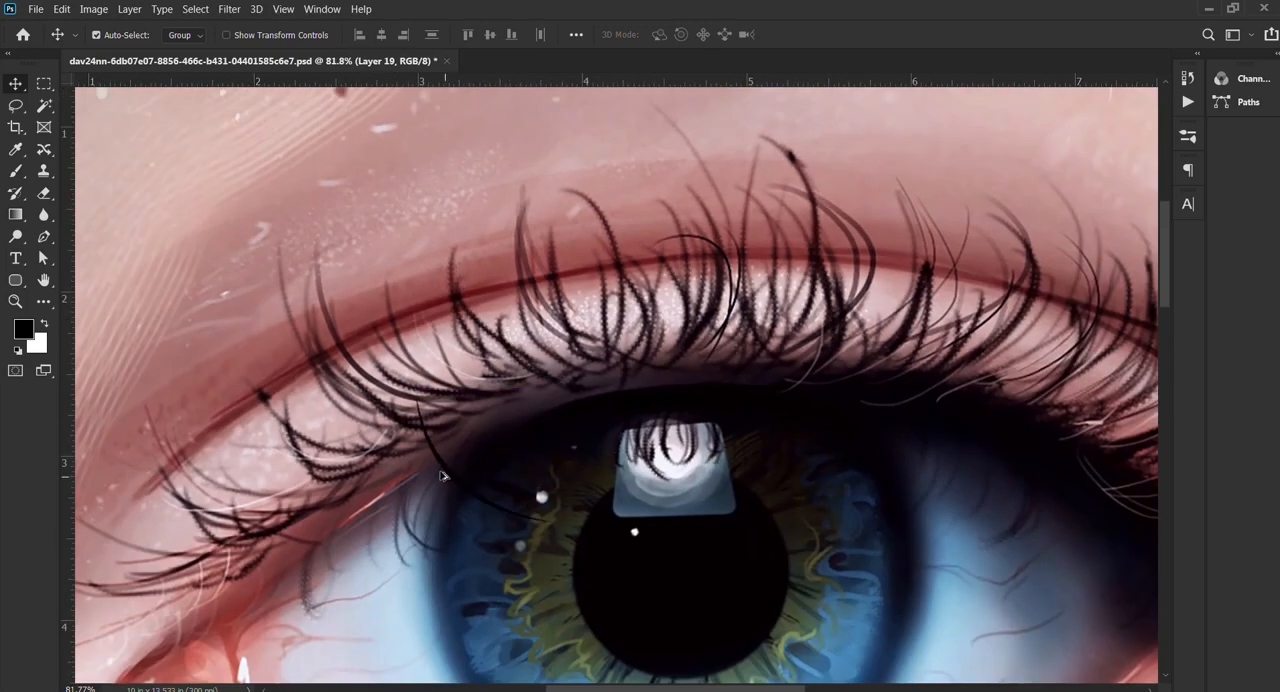
{"action": "scroll", "coordinate": [446, 493], "scroll_direction": "down", "scroll_amount": 2}
{"action": "mouse_move", "coordinate": [468, 521]}
{"action": "left_mouse_down"}
{"action": "mouse_move", "coordinate": [501, 173]}
{"action": "mouse_move", "coordinate": [492, 602]}
{"action": "left_mouse_up"}
{"action": "left_click_drag", "start_coordinate": [583, 601], "coordinate": [485, 295]}
{"action": "left_click_drag", "start_coordinate": [419, 320], "coordinate": [430, 360]}
{"action": "key", "text": "ctrl+z"}
{"action": "left_click_drag", "start_coordinate": [405, 313], "coordinate": [414, 349]}
{"action": "key", "text": "ctrl+z"}
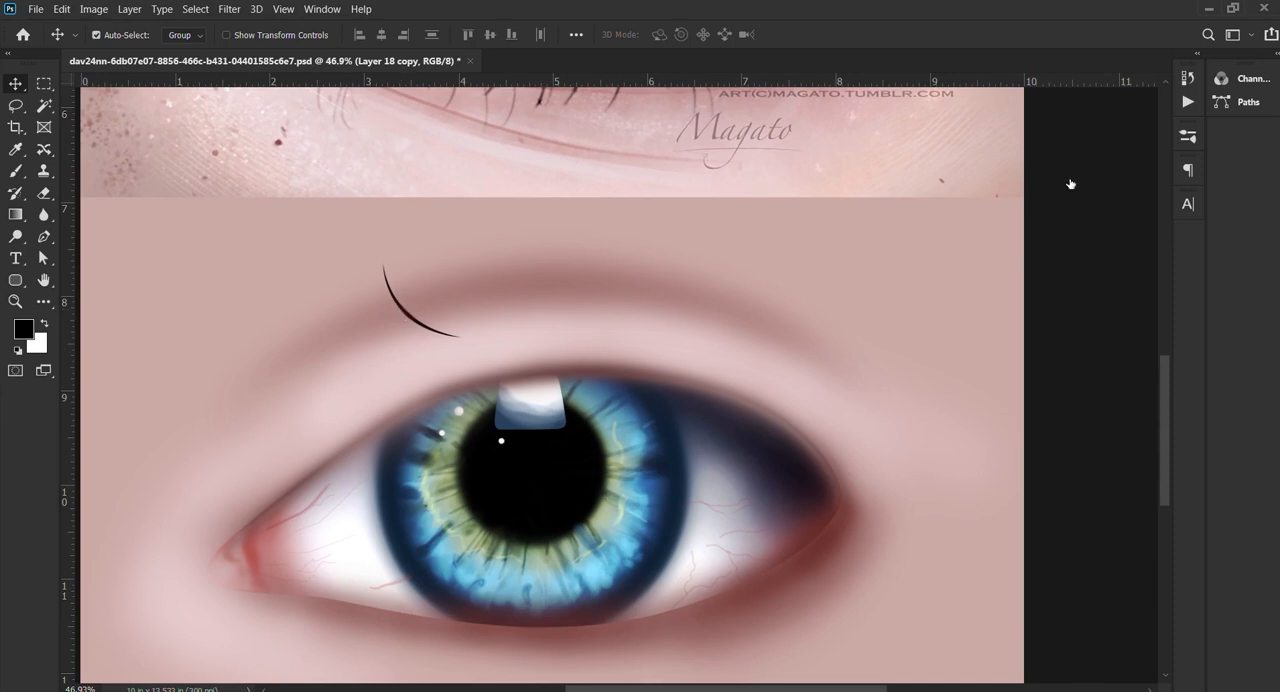
Step: Place the black lash on the painted eye's upper lid edge and add a duplicate of it farther along the lid
{"action": "left_click", "coordinate": [1011, 157]}
{"action": "left_click", "coordinate": [1011, 160]}
{"action": "left_click", "coordinate": [1009, 200]}
{"action": "left_click", "coordinate": [1010, 200]}
{"action": "mouse_move", "coordinate": [400, 303]}
{"action": "left_mouse_down"}
{"action": "mouse_move", "coordinate": [415, 358]}
{"action": "mouse_move", "coordinate": [524, 327]}
{"action": "left_mouse_up"}
{"action": "scroll", "coordinate": [416, 361], "scroll_direction": "up", "scroll_amount": 3}
{"action": "key", "text": "t"}
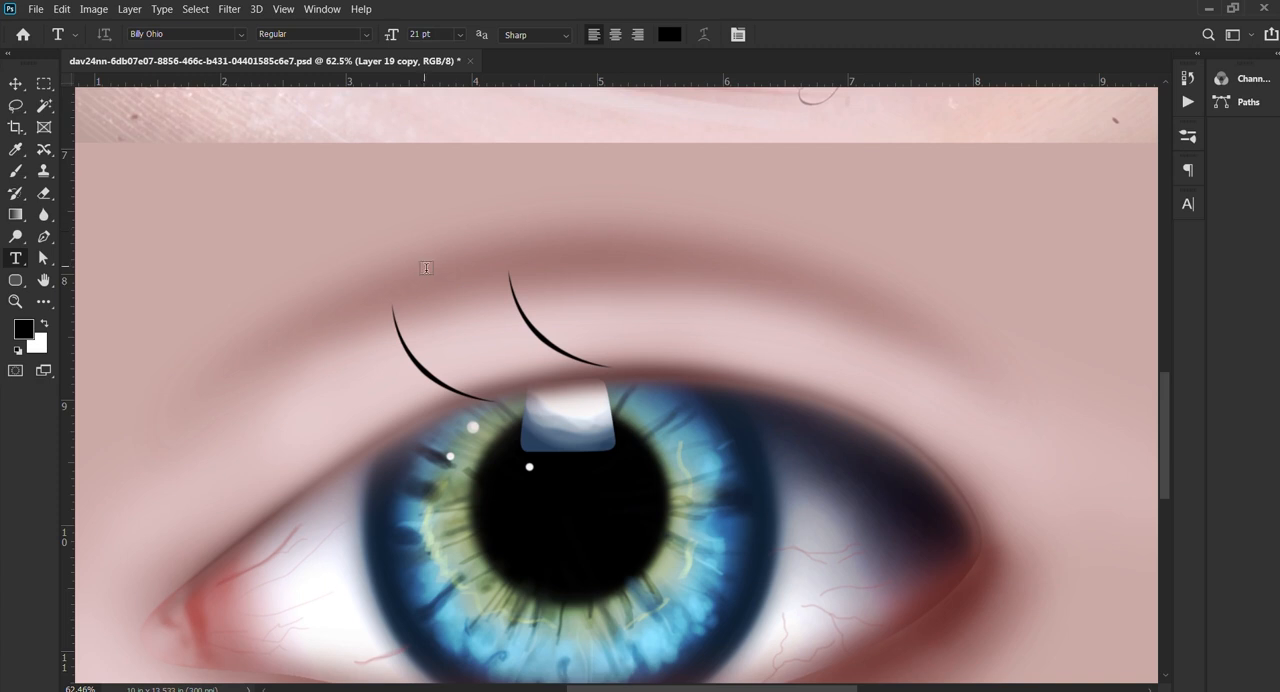
{"action": "key", "text": "v"}
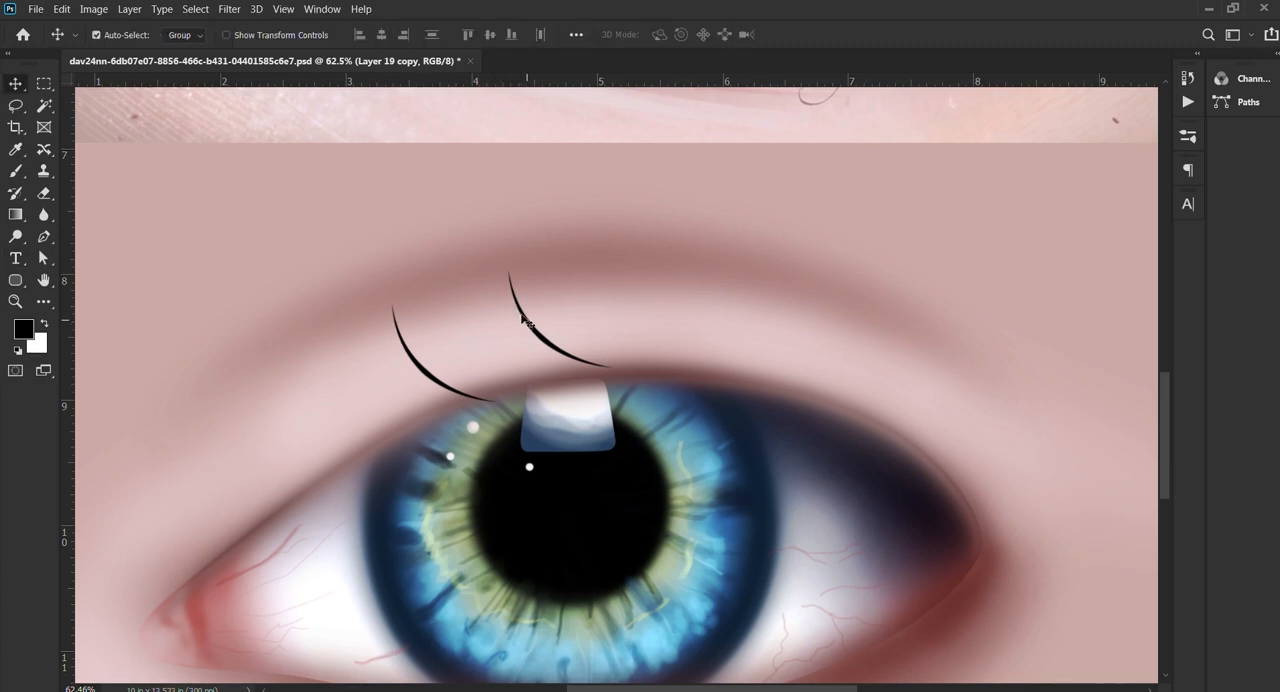
Step: Rotate the duplicate lash by -25.32°, set it across the first lash, and add another copy beside them
{"action": "key", "text": "ctrl+t"}
{"action": "left_click_drag", "start_coordinate": [640, 253], "coordinate": [604, 222]}
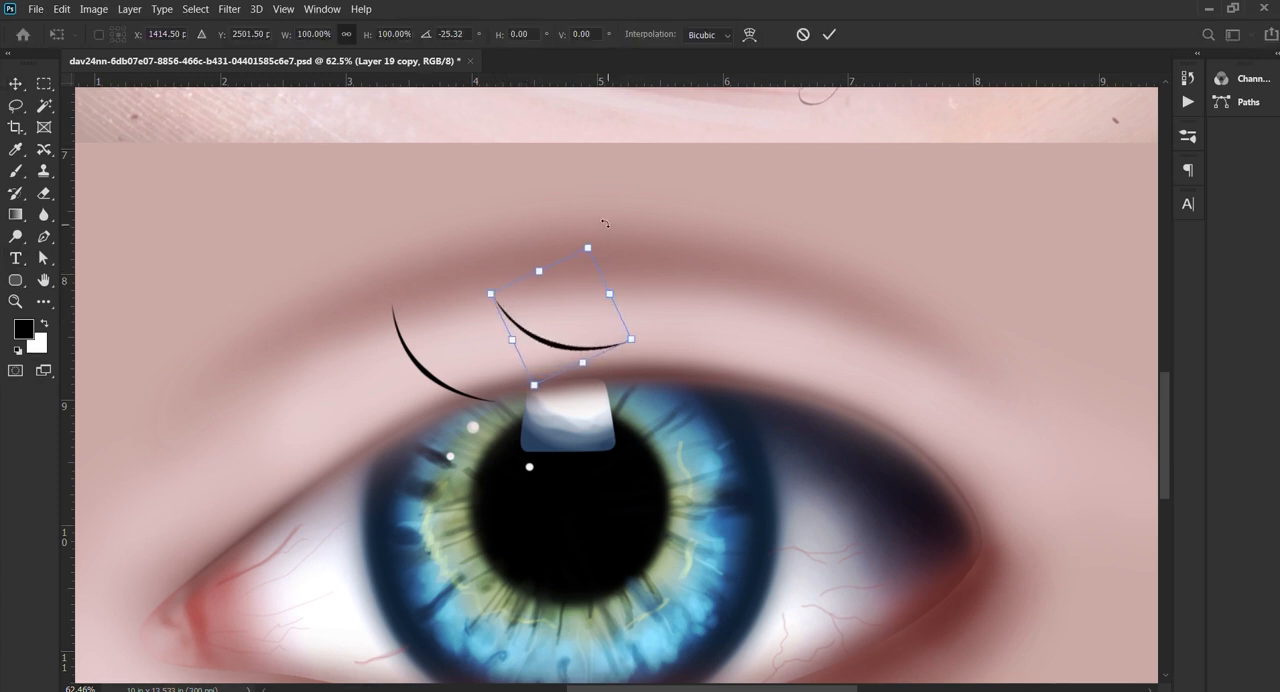
{"action": "key", "text": "Return"}
{"action": "left_click_drag", "start_coordinate": [543, 338], "coordinate": [508, 354]}
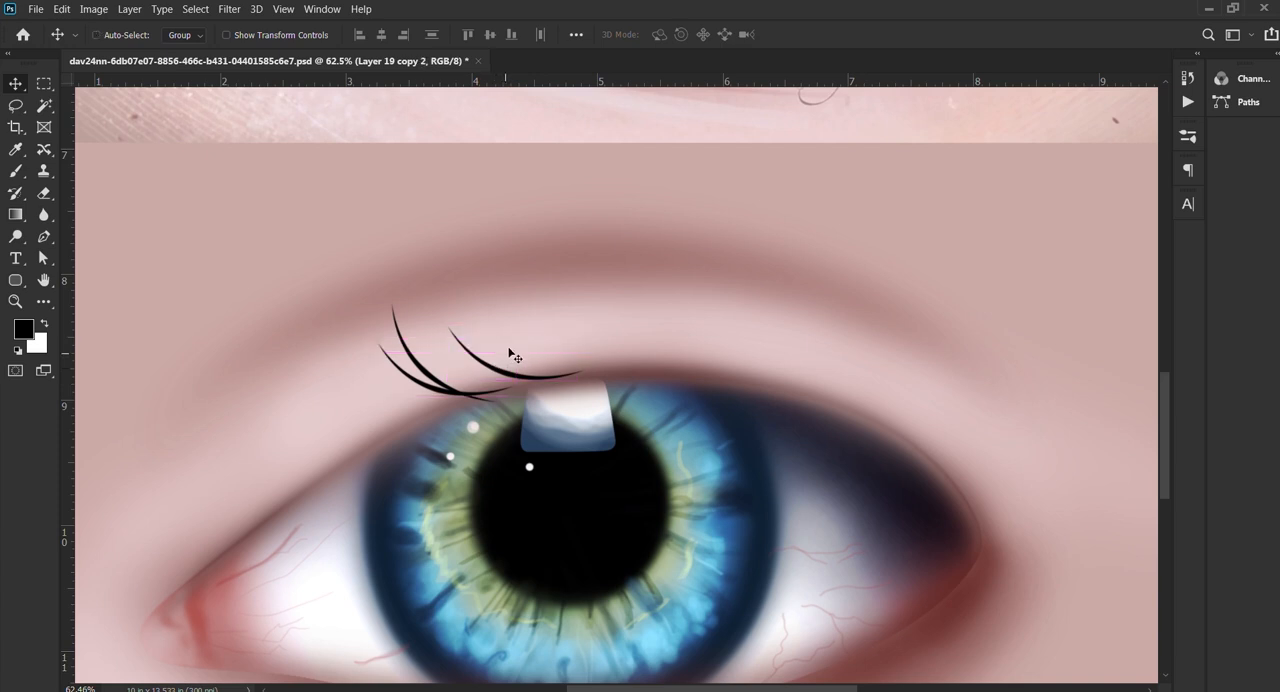
Step: Rotate the newest lash copy by 46.95° and place it next to the two crossing lashes
{"action": "key", "text": "ctrl+t"}
{"action": "left_click_drag", "start_coordinate": [720, 298], "coordinate": [735, 489]}
{"action": "key", "text": "Return"}
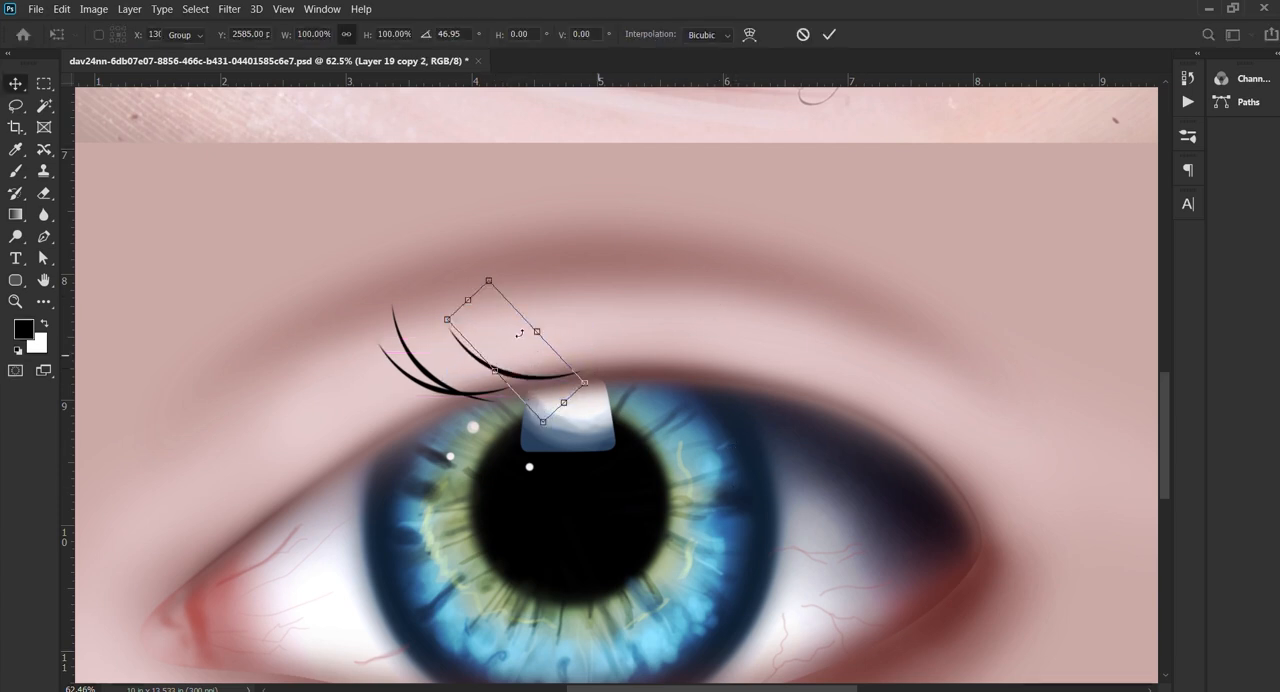
{"action": "left_click_drag", "start_coordinate": [484, 358], "coordinate": [469, 387]}
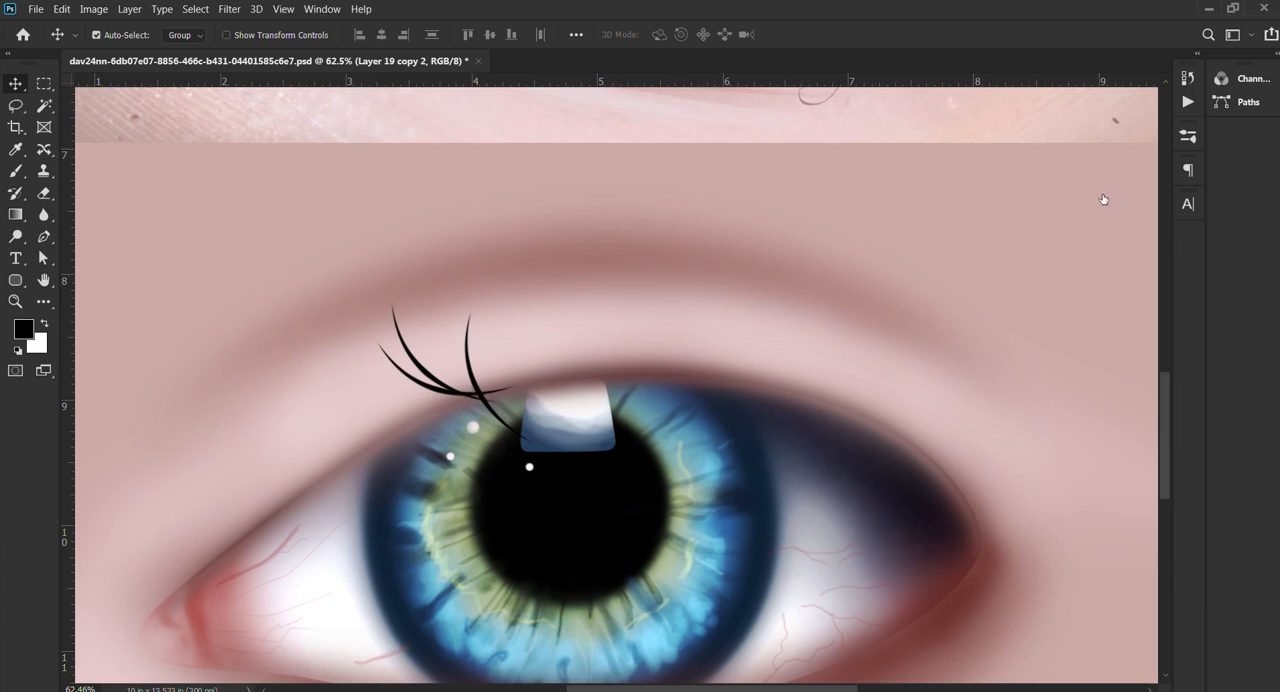
Step: Merge the layers of the three lashes into one lash cluster
{"action": "left_click", "coordinate": [1086, 238], "text": "ctrl"}
{"action": "left_click", "coordinate": [1091, 230], "text": "ctrl"}
{"action": "key", "text": "ctrl+e"}
Step: Duplicate the lash cluster farther along the upper lid, rotate it by -15.71°, and adjust its position
{"action": "left_click_drag", "start_coordinate": [471, 388], "coordinate": [607, 375]}
{"action": "key", "text": "ctrl+t"}
{"action": "left_click_drag", "start_coordinate": [713, 275], "coordinate": [704, 244]}
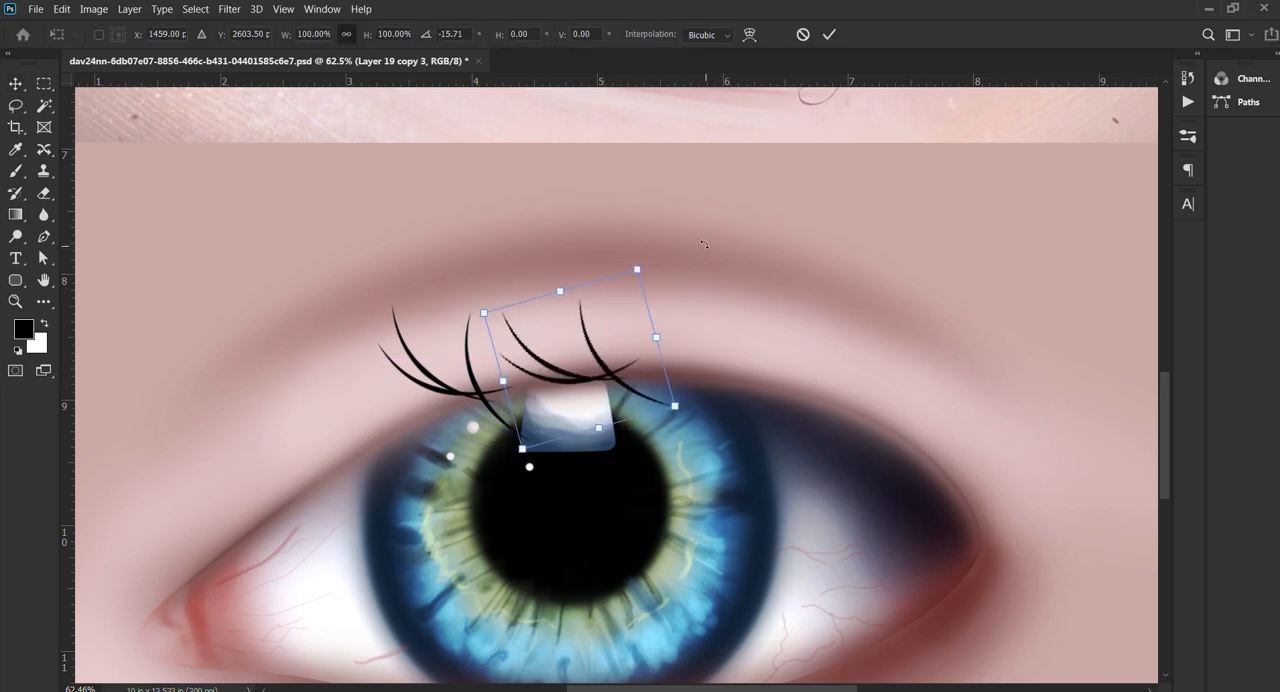
{"action": "key", "text": "Return"}
{"action": "mouse_move", "coordinate": [606, 375]}
{"action": "left_mouse_down"}
{"action": "mouse_move", "coordinate": [554, 378]}
{"action": "mouse_move", "coordinate": [607, 368]}
{"action": "left_mouse_up"}
{"action": "scroll", "coordinate": [556, 378], "scroll_direction": "down", "scroll_amount": 5}
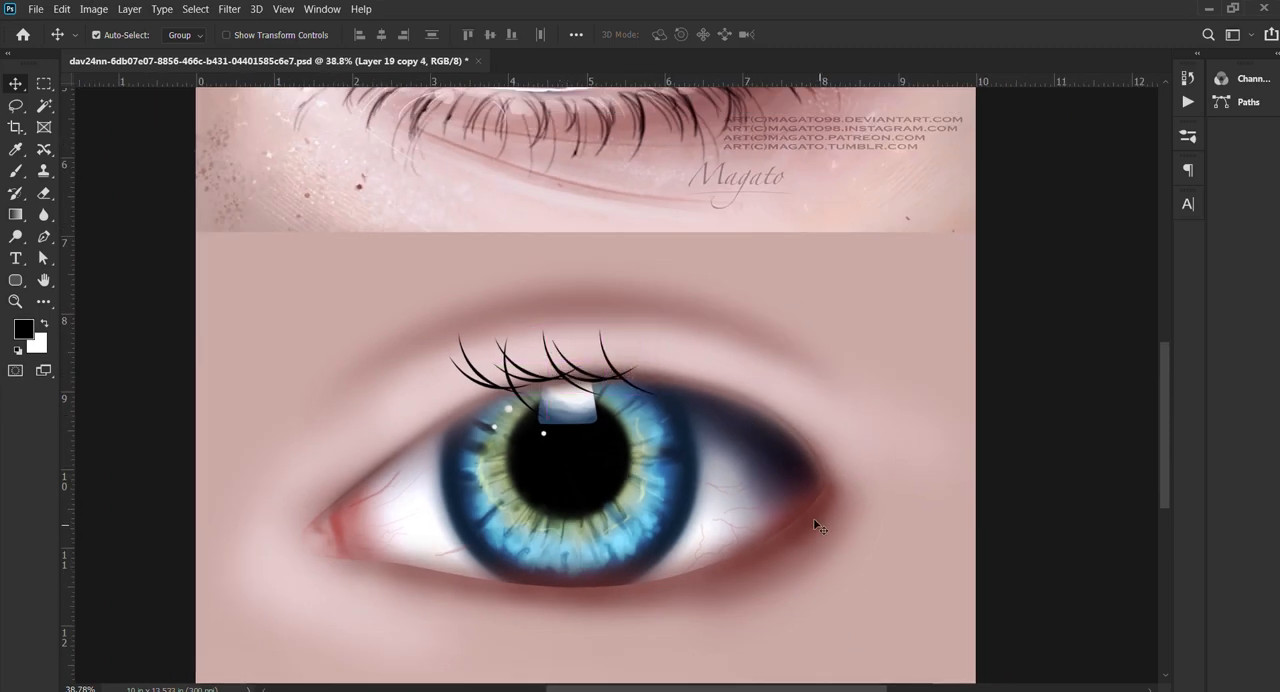
{"action": "scroll", "coordinate": [815, 522], "scroll_direction": "down", "scroll_amount": 5}
{"action": "left_click", "coordinate": [1055, 194], "text": "ctrl"}
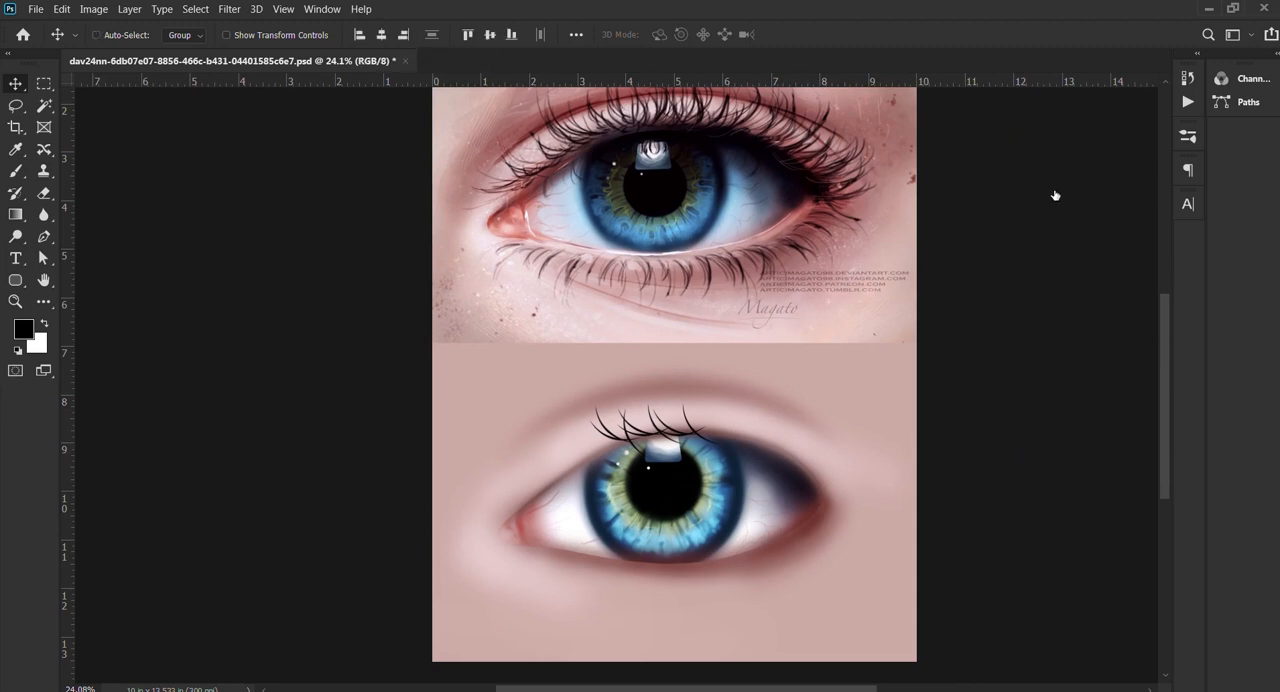
{"action": "key", "text": "Delete"}
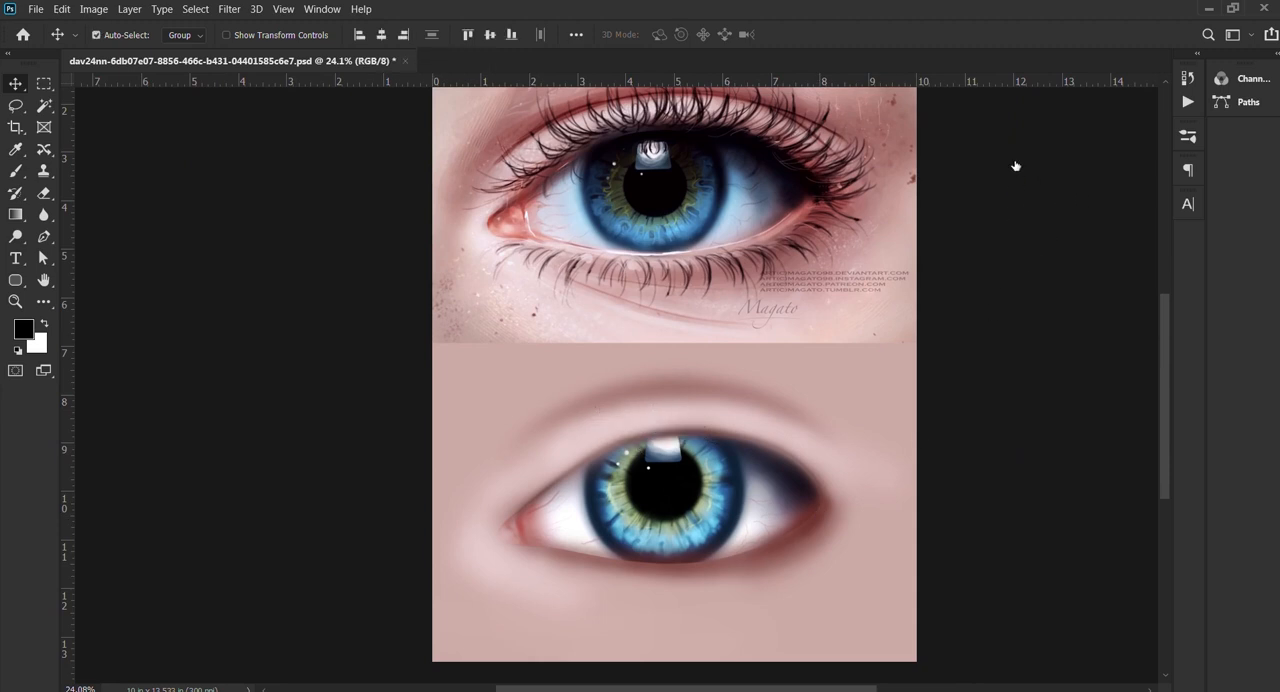
{"action": "key", "text": "ctrl+z"}
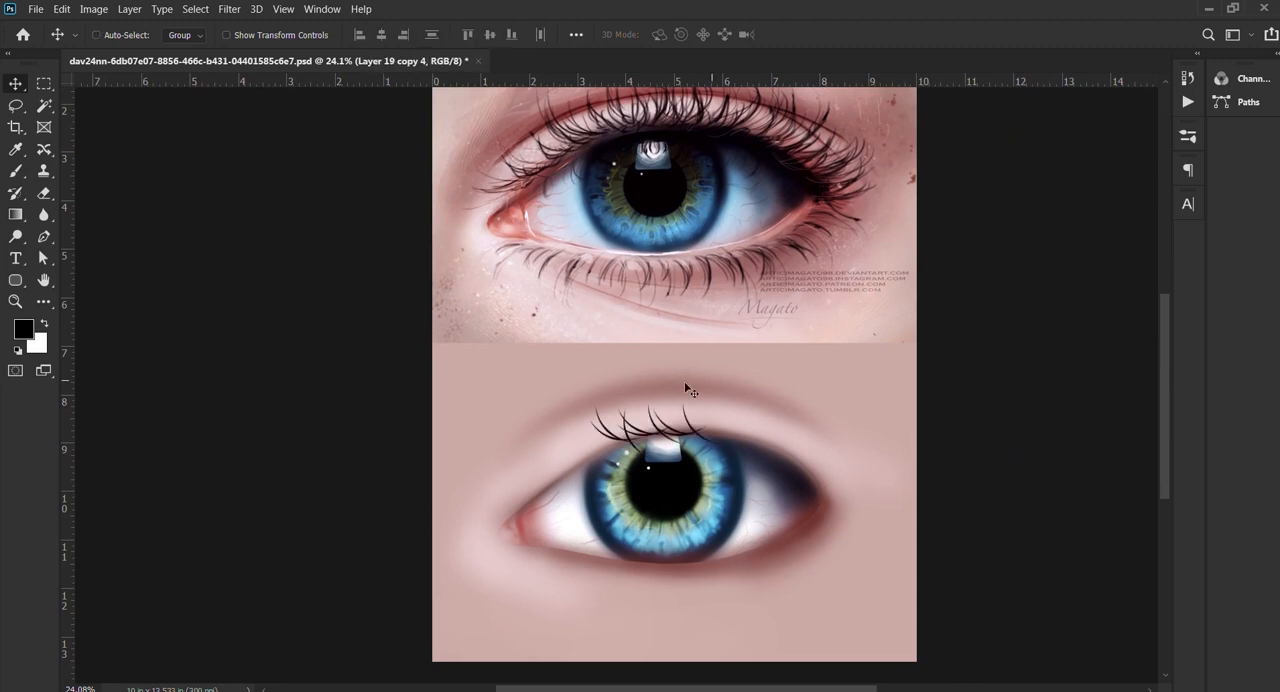
Step: Erase the roots of the upper lash clusters where they overlap the iris
{"action": "scroll", "coordinate": [686, 390], "scroll_direction": "up", "scroll_amount": 5}
{"action": "left_click", "coordinate": [41, 193]}
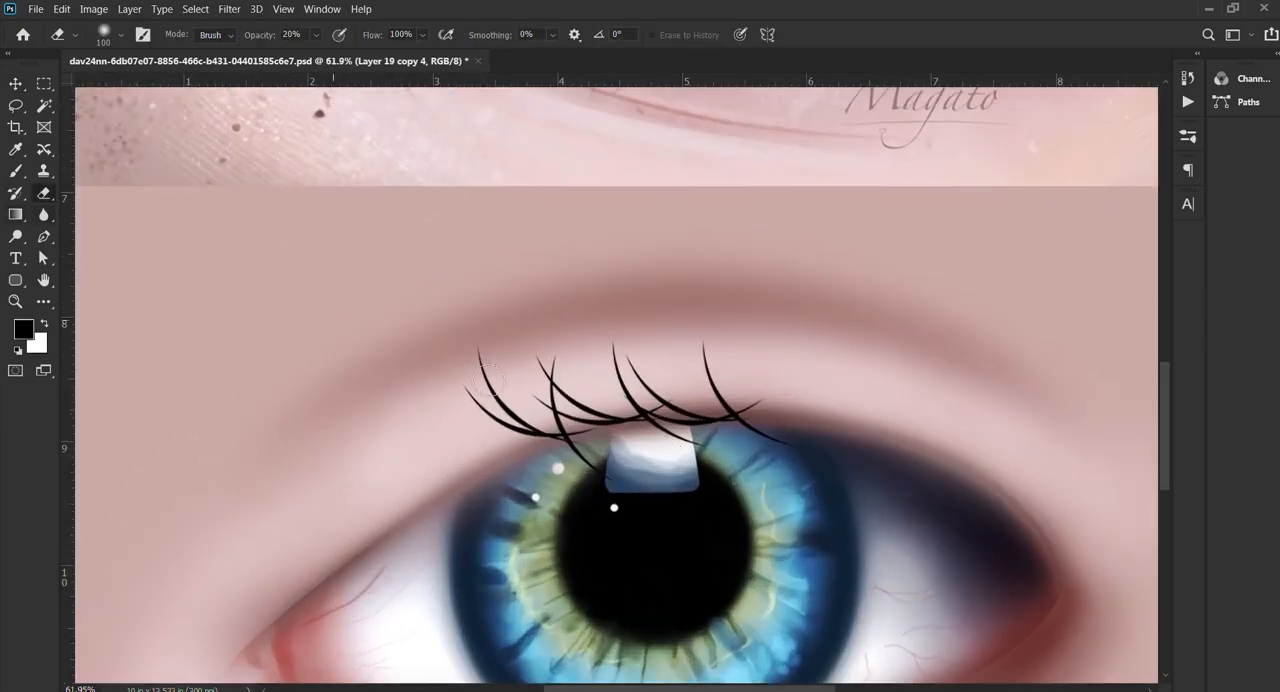
{"action": "right_click", "coordinate": [603, 463], "text": "alt"}
{"action": "left_click_drag", "start_coordinate": [597, 474], "coordinate": [562, 448]}
{"action": "key", "text": "ctrl+z"}
{"action": "key", "text": "ctrl+z"}
{"action": "left_click_drag", "start_coordinate": [679, 459], "coordinate": [719, 458]}
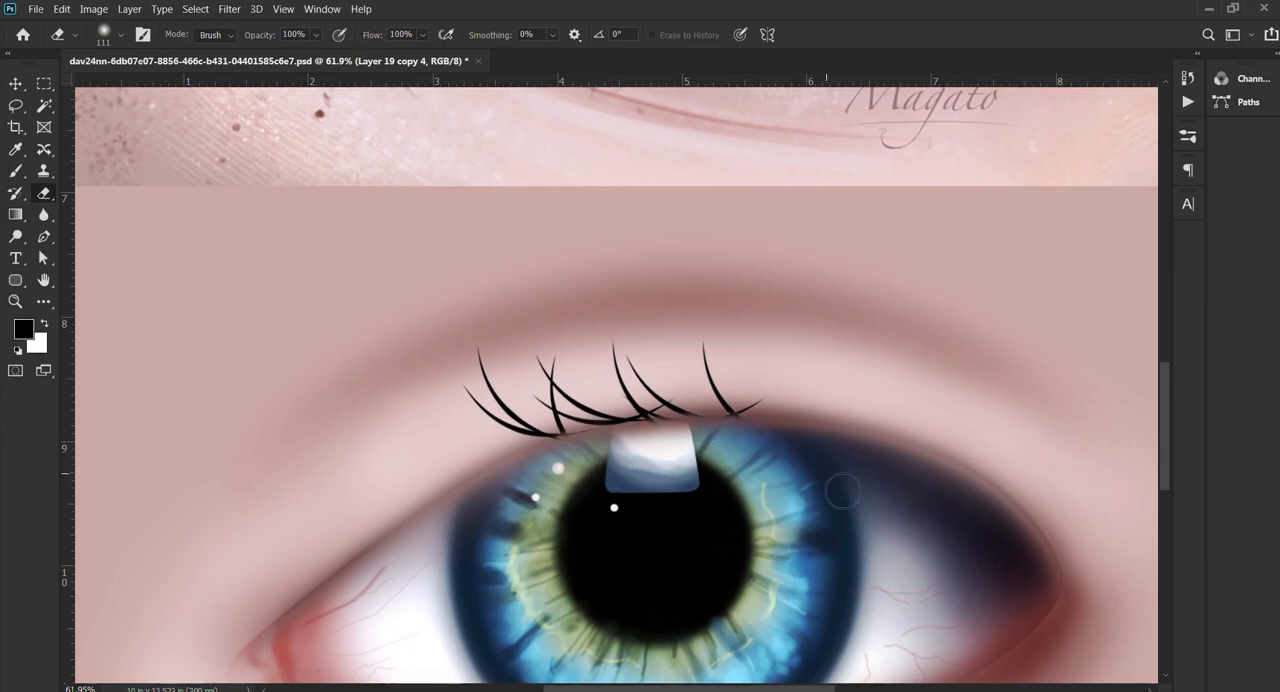
{"action": "scroll", "coordinate": [858, 487], "scroll_direction": "down", "scroll_amount": 5}
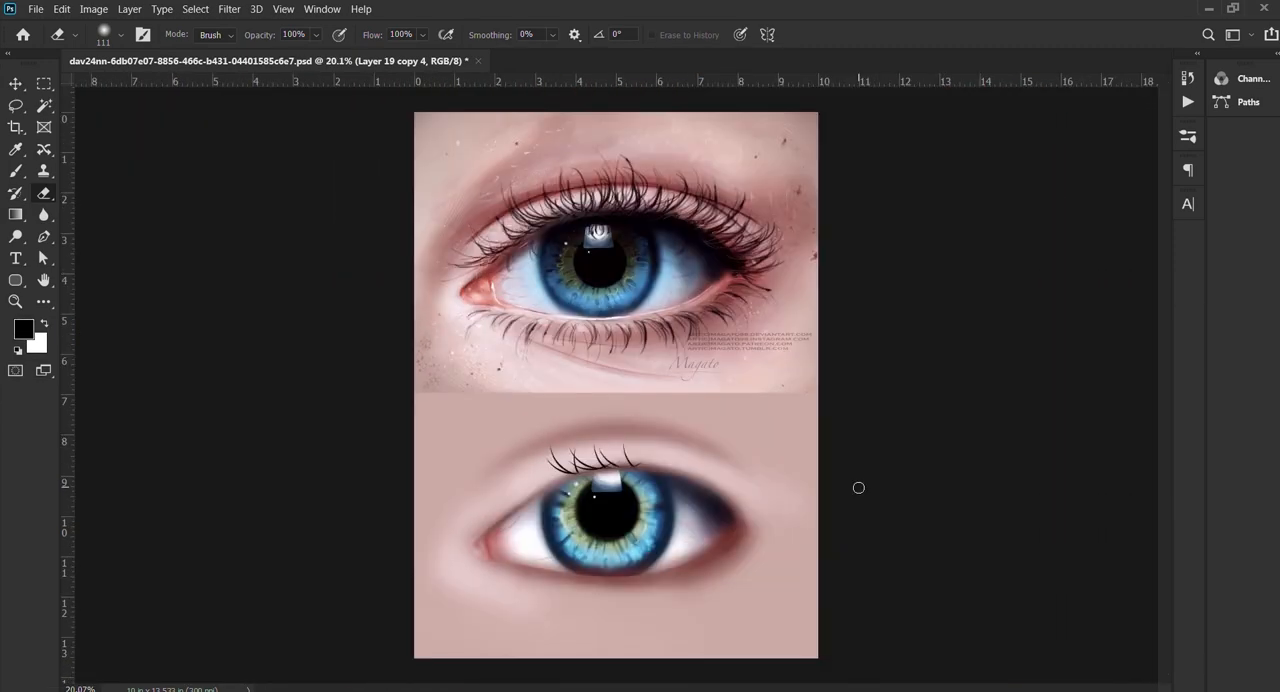
Step: Try painting a single black lash freehand on the upper lid, just outside the existing clusters, on a new layer
{"action": "key", "text": "b"}
{"action": "scroll", "coordinate": [689, 456], "scroll_direction": "up", "scroll_amount": 3}
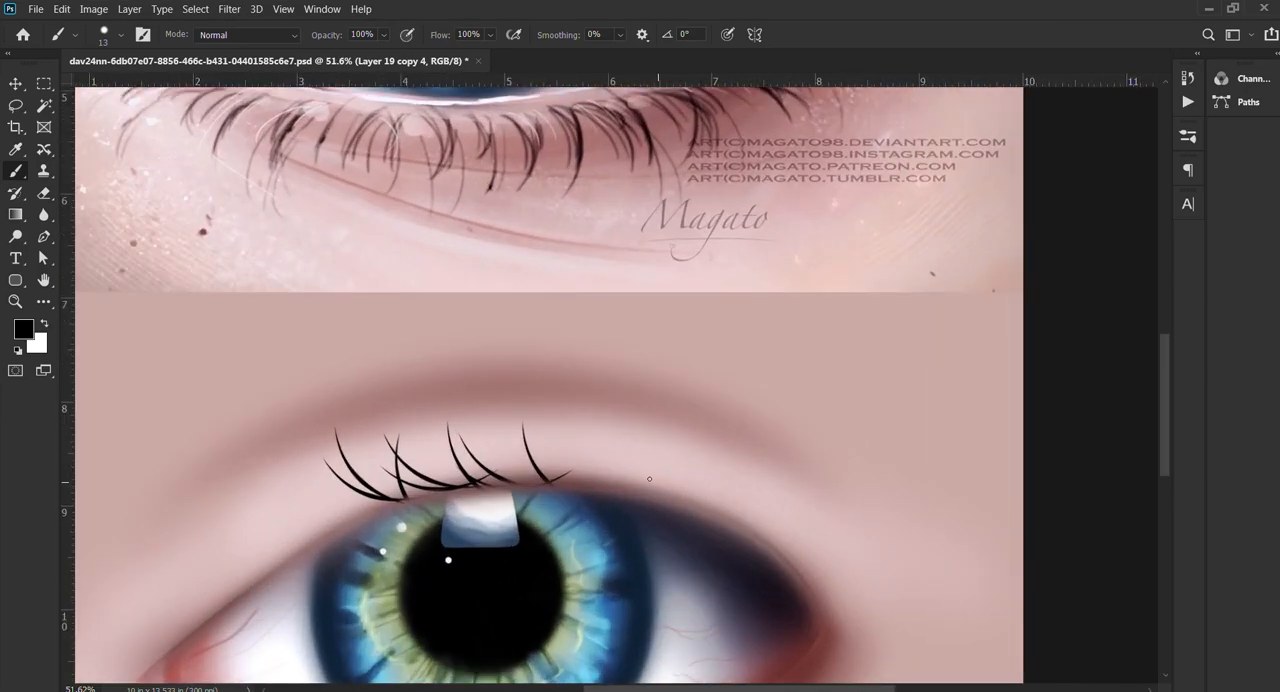
{"action": "mouse_move", "coordinate": [649, 482]}
{"action": "left_mouse_down"}
{"action": "mouse_move", "coordinate": [606, 407]}
{"action": "mouse_move", "coordinate": [625, 382]}
{"action": "left_mouse_up"}
{"action": "left_click", "coordinate": [1147, 548]}
{"action": "key", "text": "ctrl+z"}
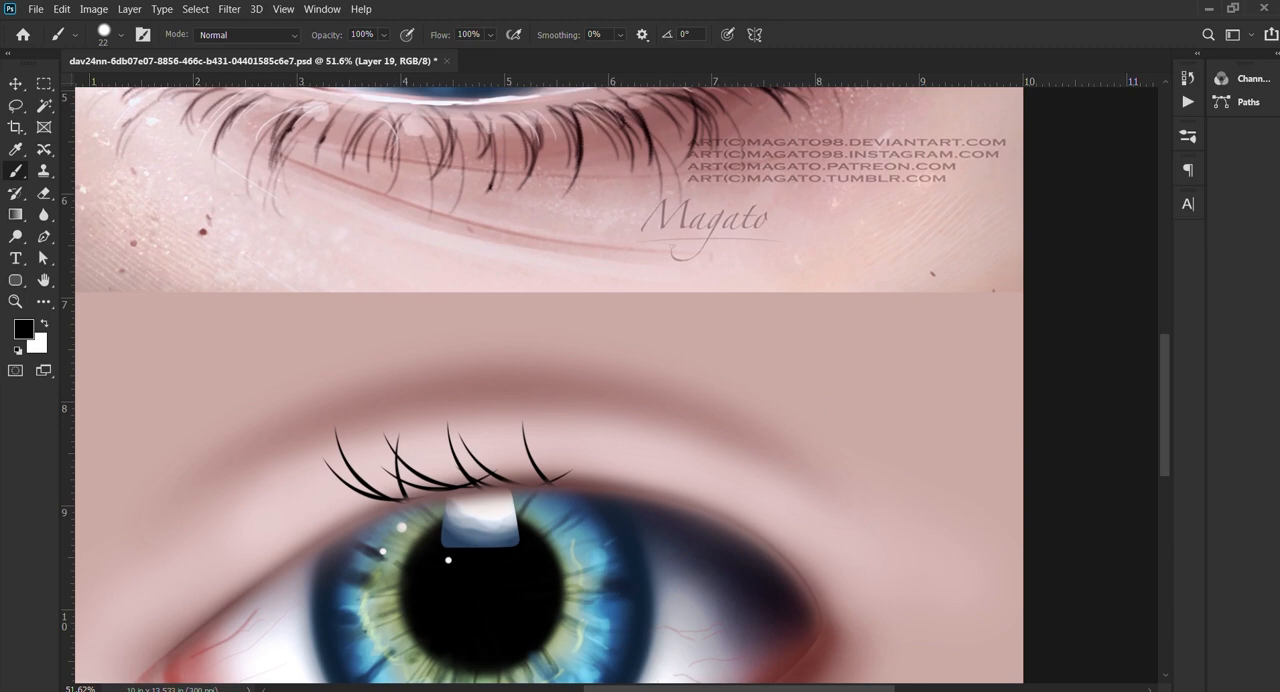
{"action": "mouse_move", "coordinate": [580, 471]}
{"action": "left_mouse_down"}
{"action": "mouse_move", "coordinate": [400, 451]}
{"action": "mouse_move", "coordinate": [413, 378]}
{"action": "left_mouse_up"}
{"action": "key", "text": "ctrl+z"}
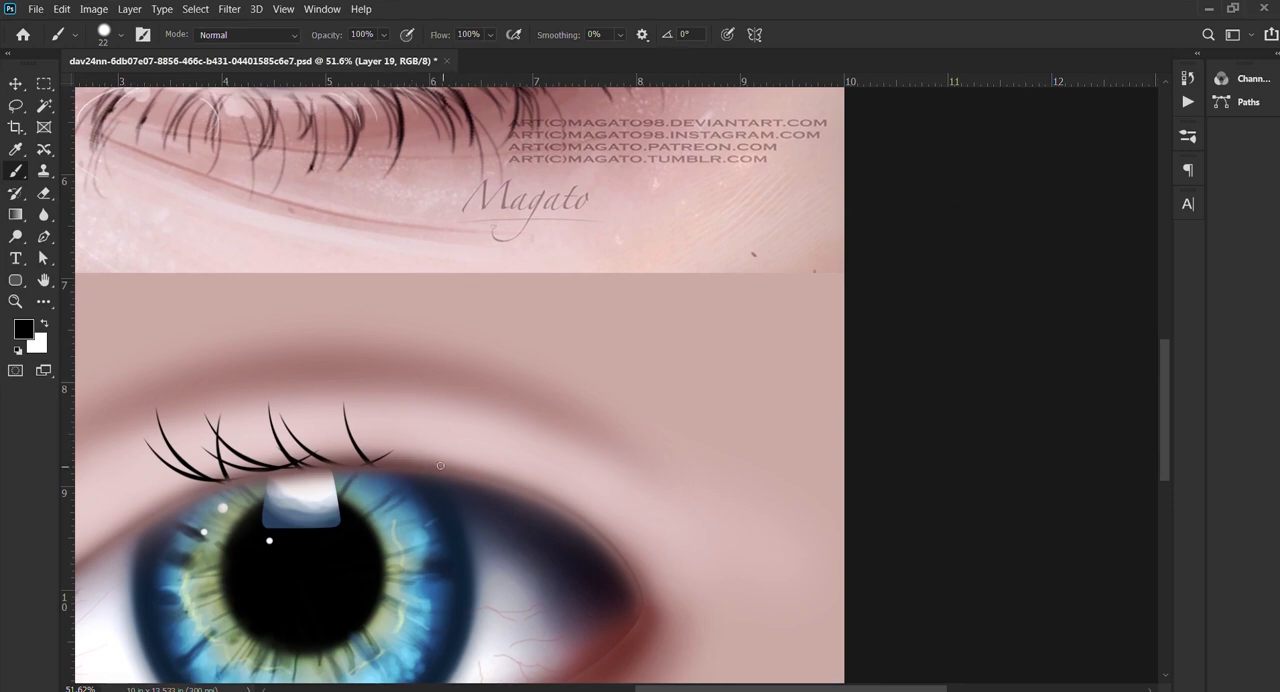
{"action": "left_click_drag", "start_coordinate": [436, 467], "coordinate": [406, 390]}
{"action": "key", "text": "ctrl+z"}
Step: Set the brush smoothing to 59% and test long curved lash strokes above the outer edge of the iris
{"action": "left_click_drag", "start_coordinate": [556, 35], "coordinate": [606, 38]}
{"action": "key", "text": "Return"}
{"action": "left_click_drag", "start_coordinate": [434, 466], "coordinate": [425, 414]}
{"action": "key", "text": "ctrl+z"}
{"action": "left_click_drag", "start_coordinate": [447, 470], "coordinate": [440, 375]}
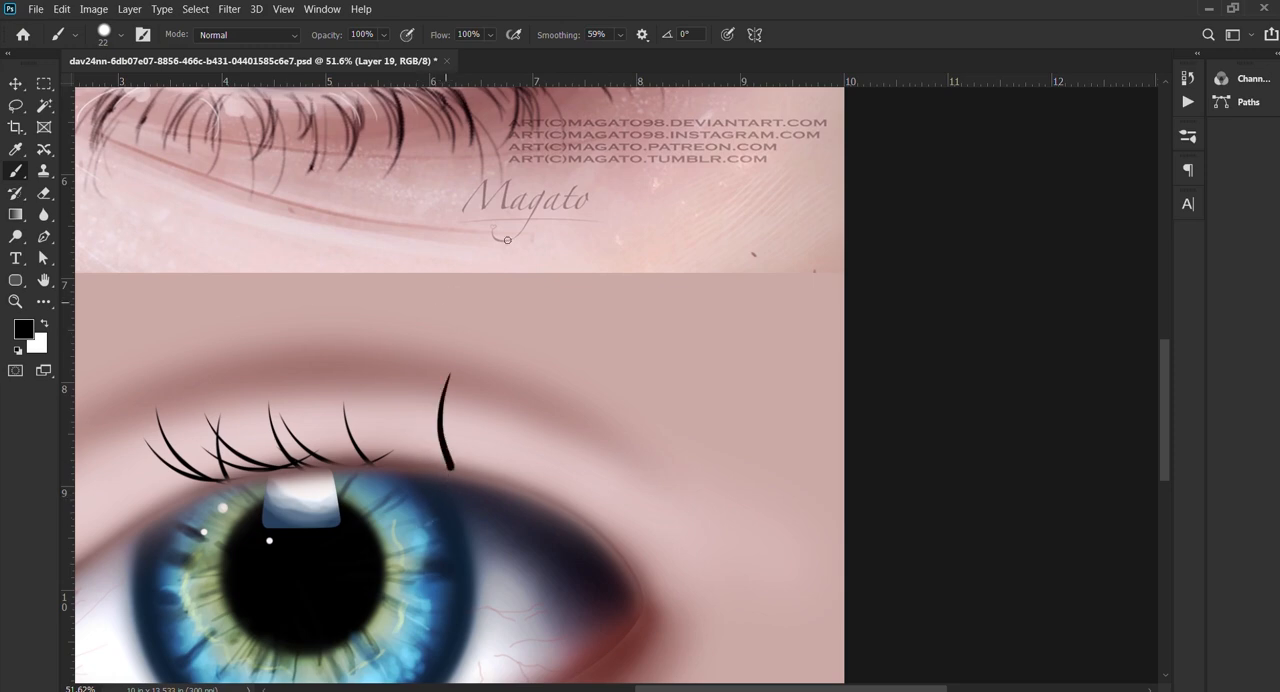
{"action": "key", "text": "ctrl+z"}
{"action": "mouse_move", "coordinate": [430, 475]}
{"action": "left_mouse_down"}
{"action": "mouse_move", "coordinate": [418, 418]}
{"action": "mouse_move", "coordinate": [428, 381]}
{"action": "left_mouse_up"}
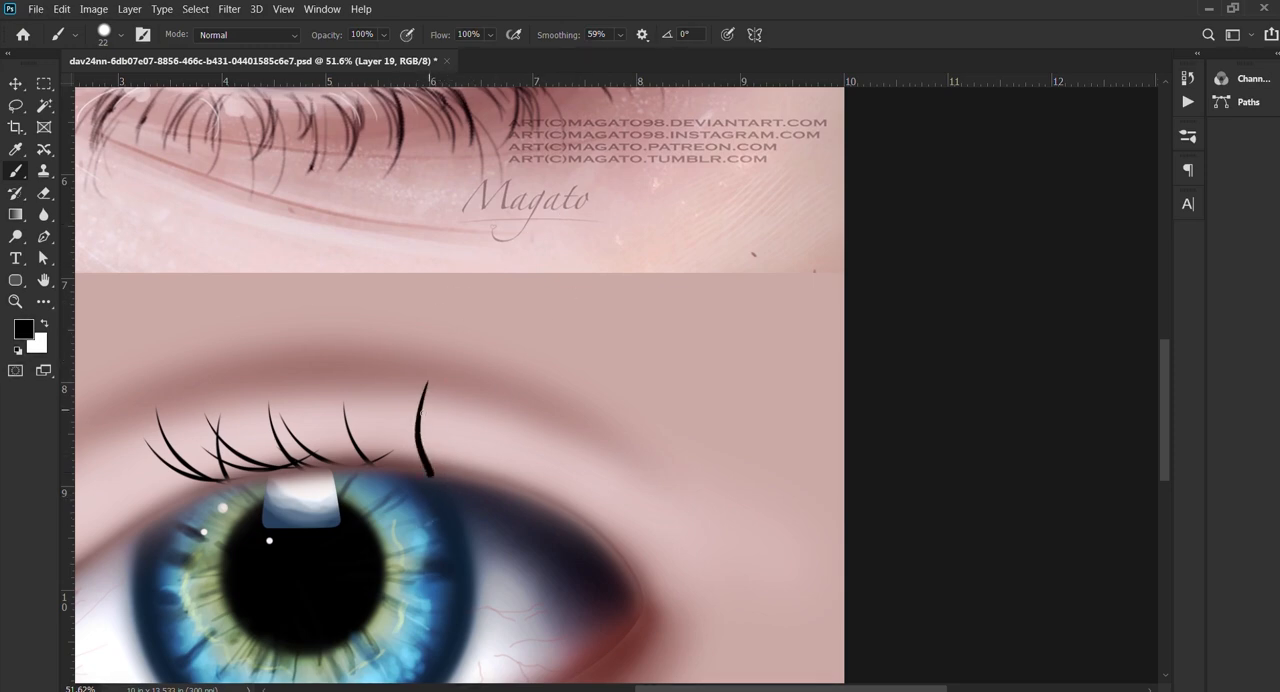
{"action": "key", "text": "ctrl+z"}
Step: Reduce the brush size and paint thin lashes of different lengths on the lid above the outer iris edge
{"action": "key", "text": "bracketleft"}
{"action": "key", "text": "bracketleft"}
{"action": "key", "text": "bracketleft"}
{"action": "key", "text": "bracketleft"}
{"action": "key", "text": "bracketleft"}
{"action": "key", "text": "bracketleft"}
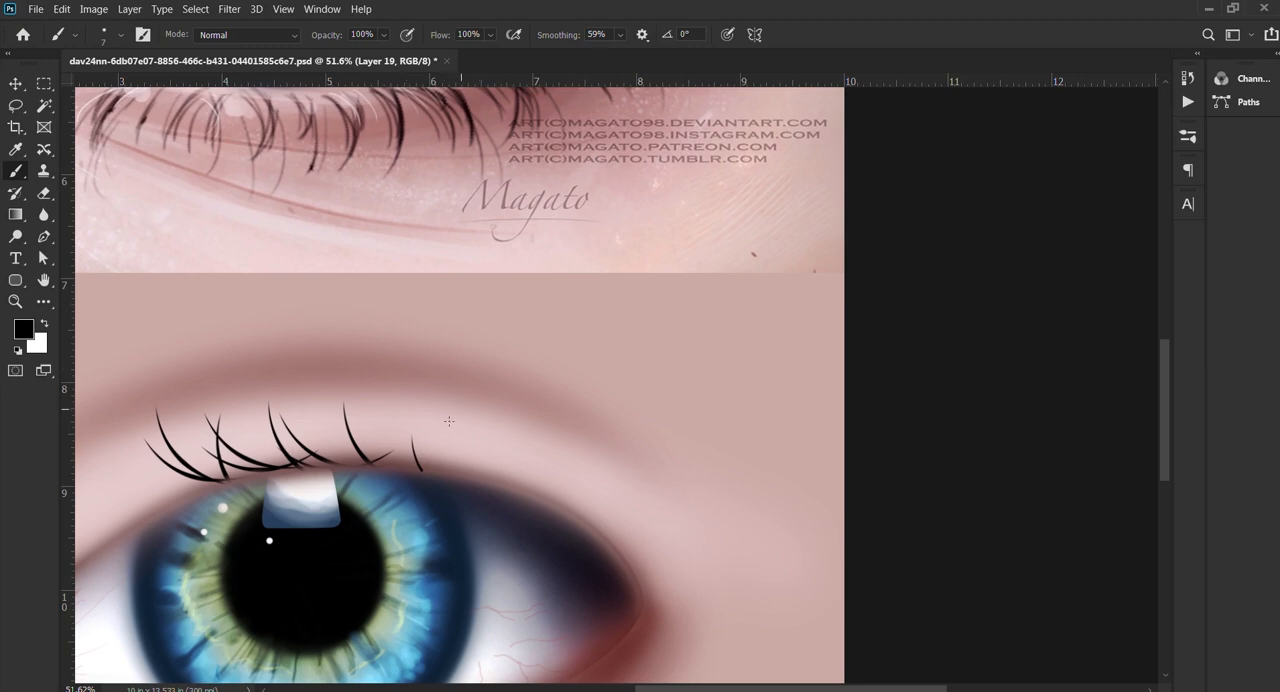
{"action": "left_click_drag", "start_coordinate": [428, 467], "coordinate": [439, 423]}
{"action": "left_click_drag", "start_coordinate": [433, 472], "coordinate": [446, 427]}
{"action": "left_click_drag", "start_coordinate": [456, 469], "coordinate": [466, 383]}
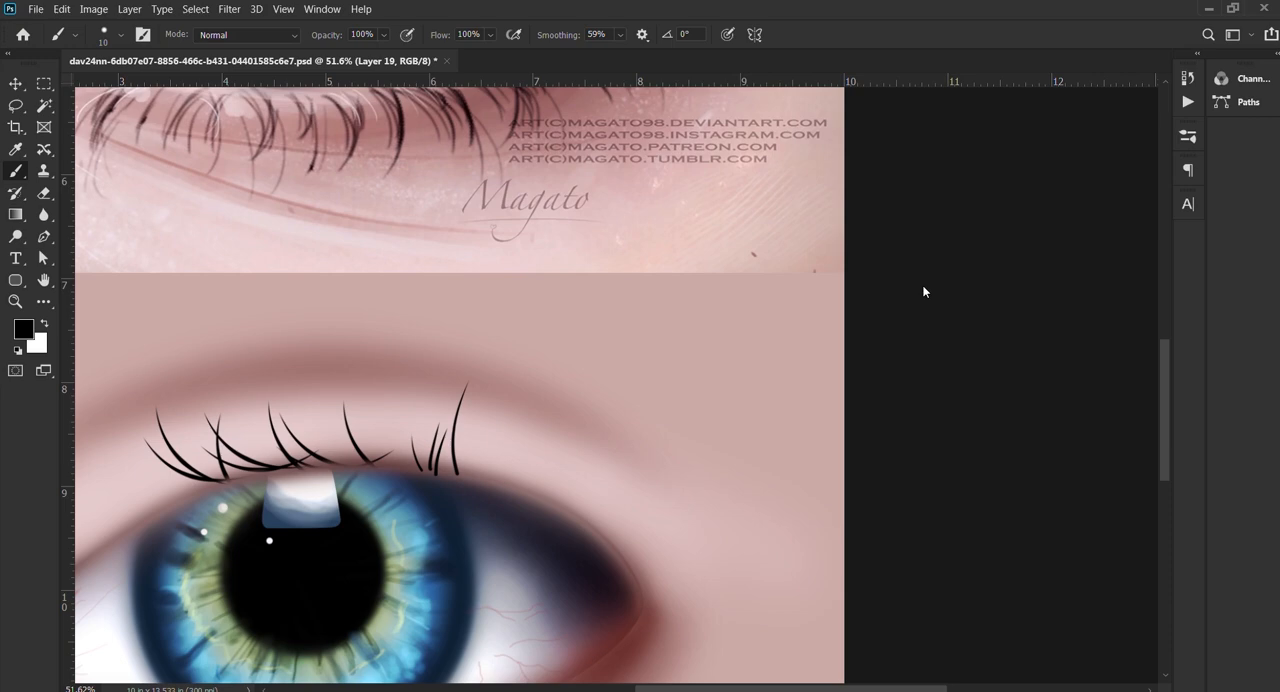
Step: Discard the layer with the hand-painted thin lashes
{"action": "key", "text": "v"}
{"action": "scroll", "coordinate": [643, 276], "scroll_direction": "down", "scroll_amount": 5}
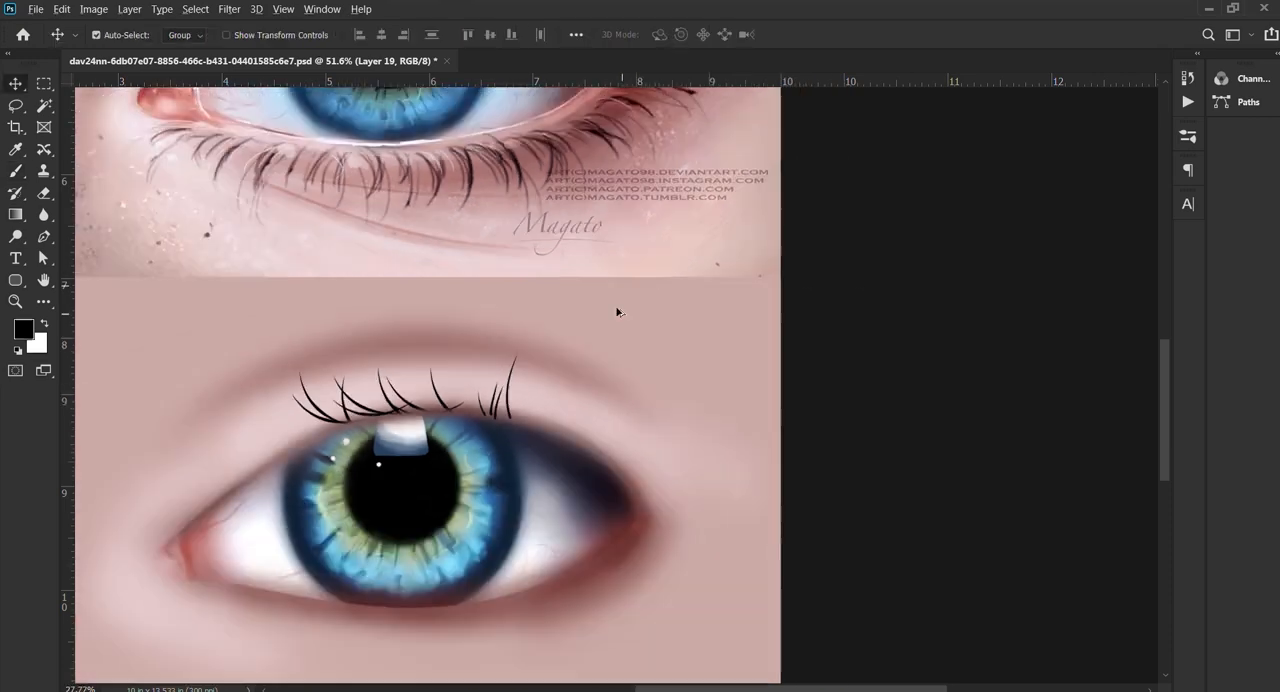
{"action": "scroll", "coordinate": [600, 443], "scroll_direction": "up", "scroll_amount": 4}
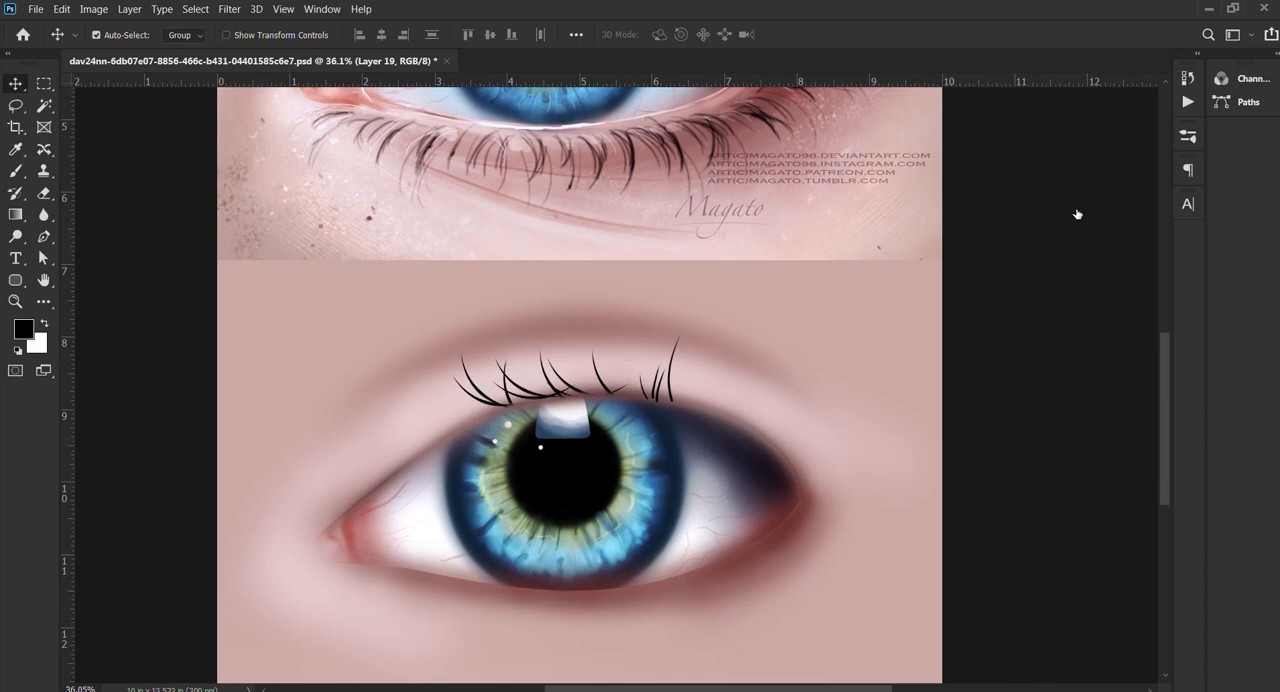
{"action": "key", "text": "ctrl"}
{"action": "key", "text": "ctrl+z"}
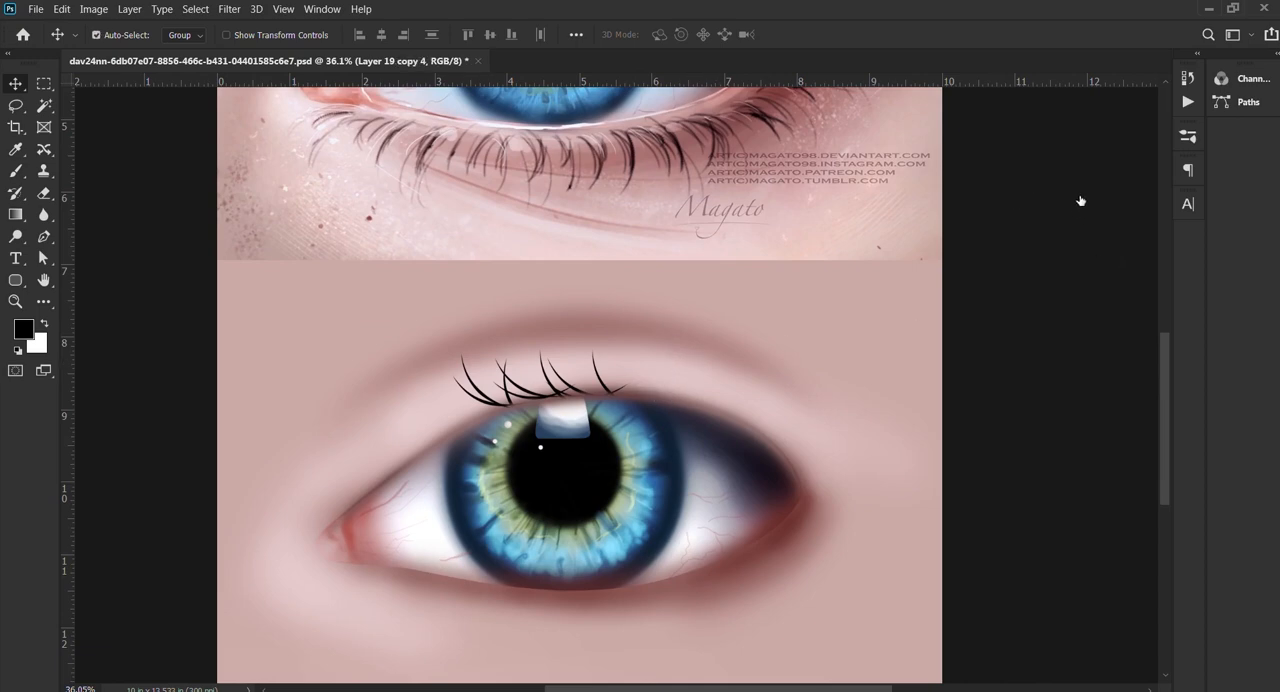
Step: Merge the two upper lash clusters into one layer and duplicate it
{"action": "scroll", "coordinate": [615, 408], "scroll_direction": "up", "scroll_amount": 2}
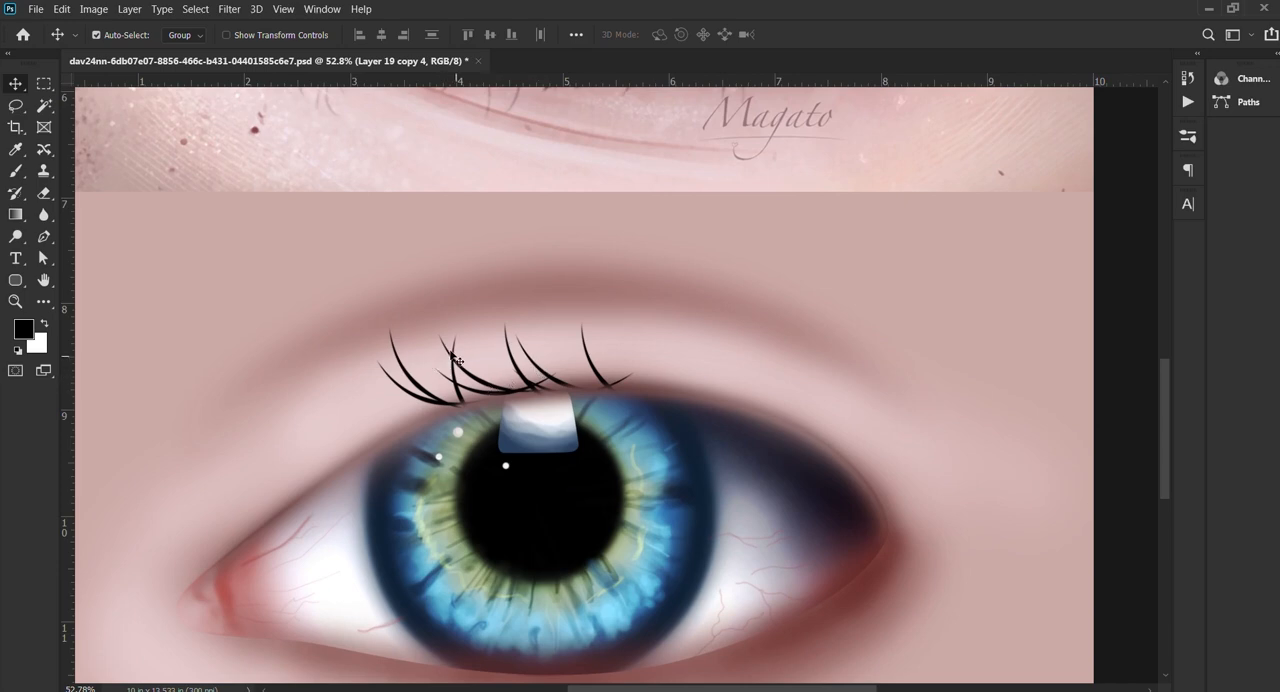
{"action": "left_click_drag", "start_coordinate": [450, 356], "coordinate": [573, 340]}
{"action": "key", "text": "ctrl+z"}
{"action": "left_click", "coordinate": [1017, 158]}
{"action": "left_click", "coordinate": [1017, 158]}
{"action": "key", "text": "ctrl+j"}
Step: Move the duplicated lash row toward the outer part of the upper lid and rotate it by 22.76°
{"action": "key", "text": "ctrl+t"}
{"action": "left_click_drag", "start_coordinate": [578, 337], "coordinate": [789, 333]}
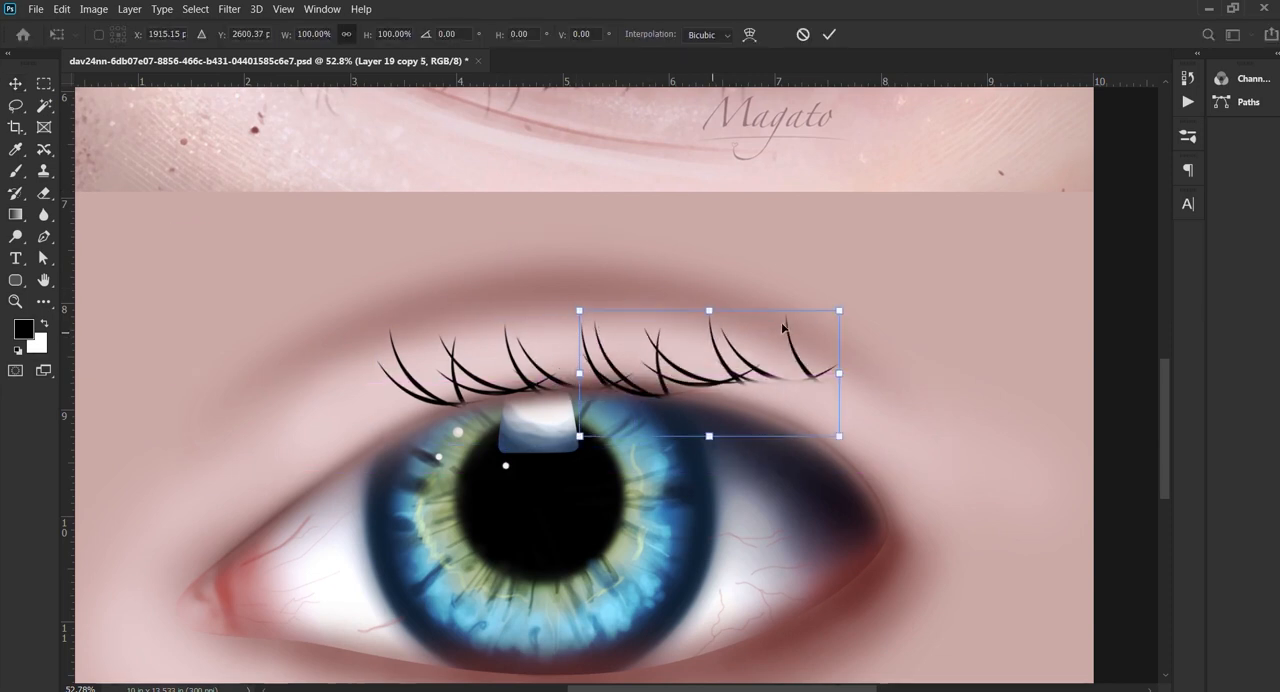
{"action": "left_click_drag", "start_coordinate": [855, 307], "coordinate": [860, 368]}
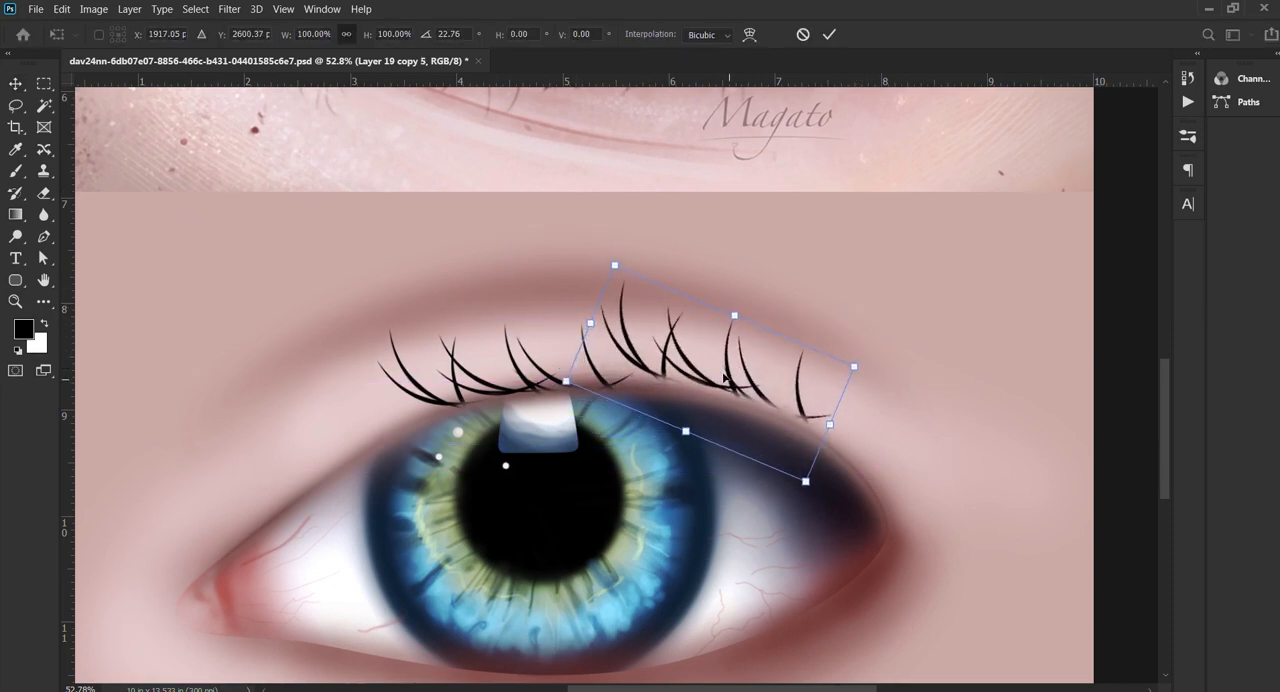
{"action": "mouse_move", "coordinate": [723, 378]}
{"action": "left_mouse_down"}
{"action": "mouse_move", "coordinate": [716, 393]}
{"action": "mouse_move", "coordinate": [731, 377]}
{"action": "left_mouse_up"}
{"action": "key", "text": "Return"}
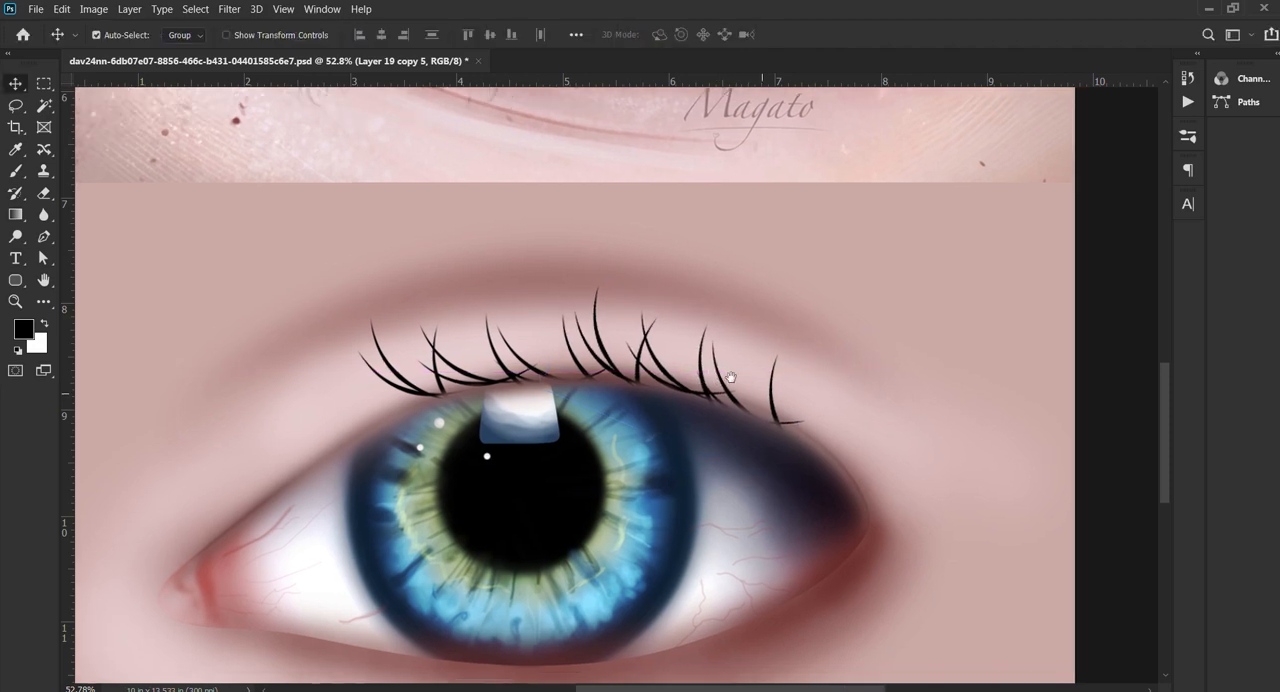
Step: Flip the outer lash row horizontally and rotate it by 31.39° to follow the upper lid
{"action": "scroll", "coordinate": [746, 374], "scroll_direction": "down", "scroll_amount": 3}
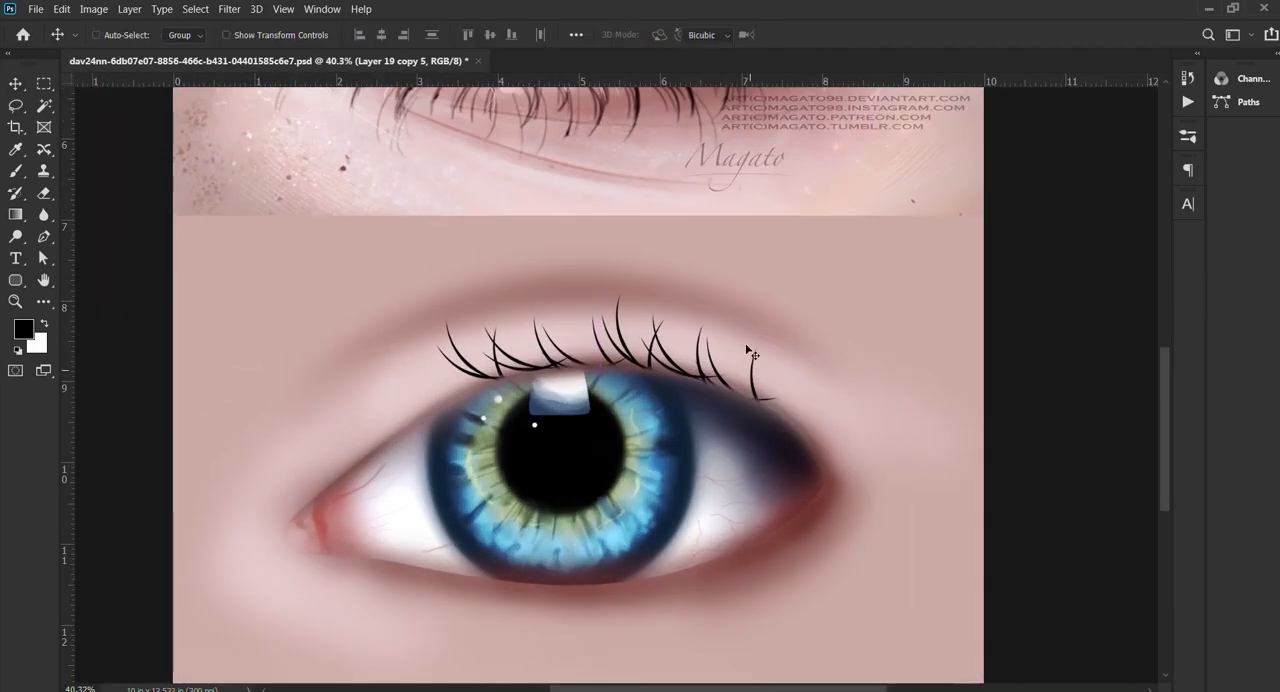
{"action": "key", "text": "ctrl+t"}
{"action": "left_click", "coordinate": [772, 630]}
{"action": "key", "text": "Return"}
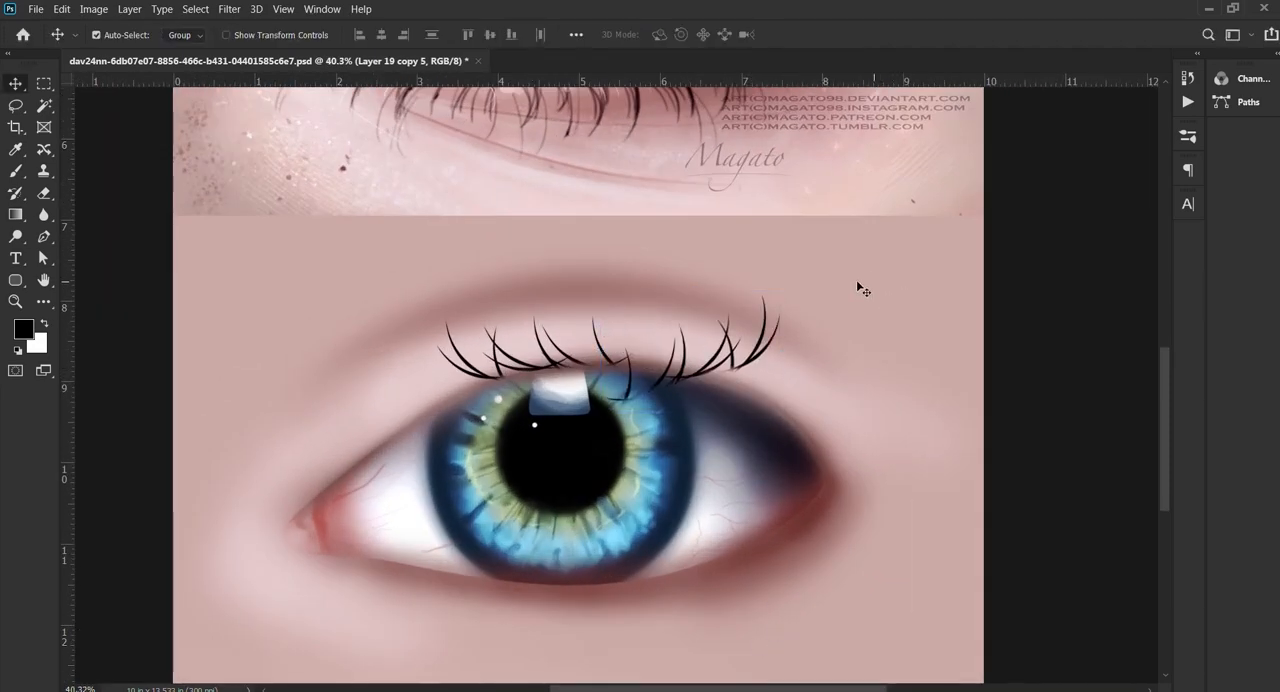
{"action": "key", "text": "ctrl+t"}
{"action": "left_click_drag", "start_coordinate": [789, 303], "coordinate": [819, 361]}
{"action": "key", "text": "Return"}
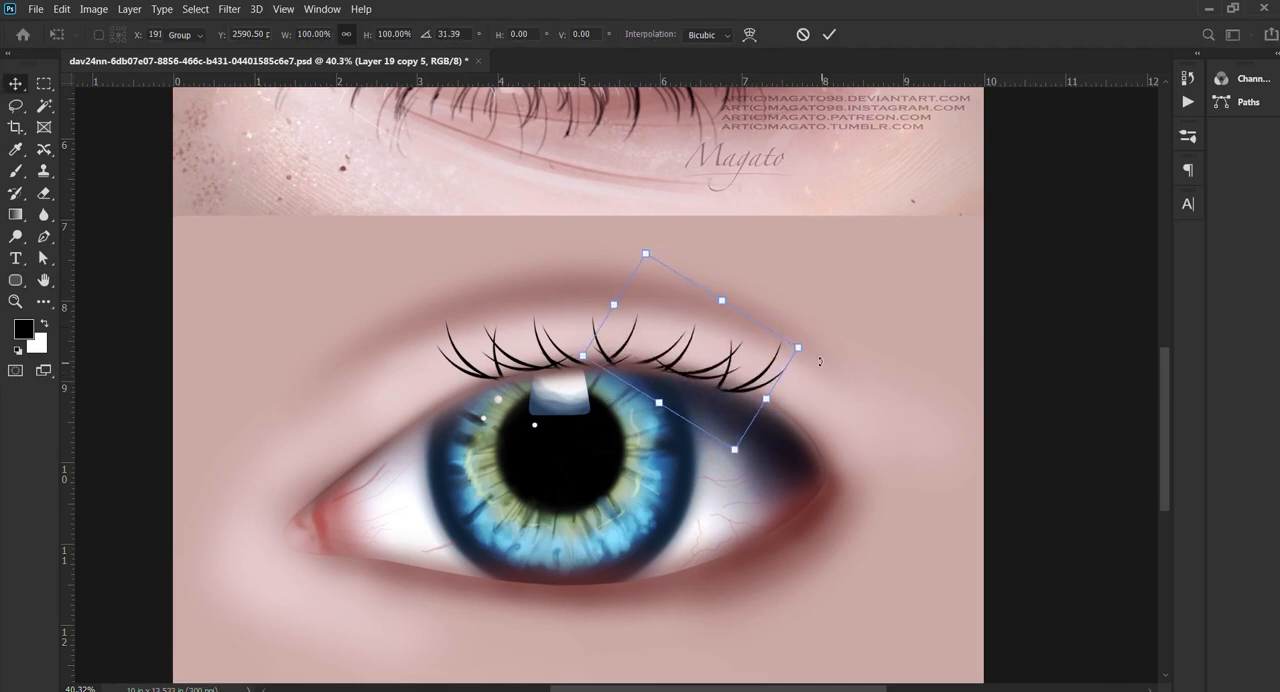
Step: Duplicate the flipped lash row, rotate the copy clockwise, and place it at the outer eye corner
{"action": "key", "text": "ctrl+j"}
{"action": "key", "text": "ctrl+t"}
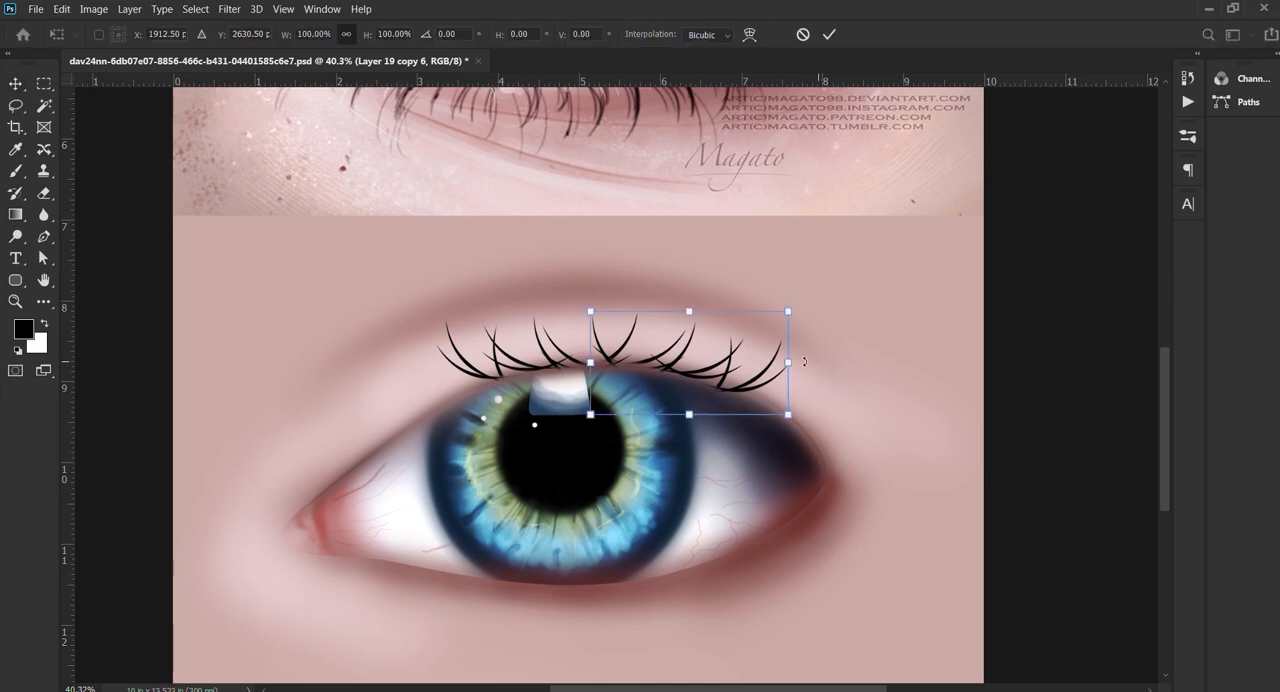
{"action": "left_click_drag", "start_coordinate": [723, 363], "coordinate": [847, 406]}
{"action": "left_click_drag", "start_coordinate": [926, 357], "coordinate": [1071, 367]}
{"action": "left_click_drag", "start_coordinate": [863, 386], "coordinate": [776, 381]}
{"action": "key", "text": "Return"}
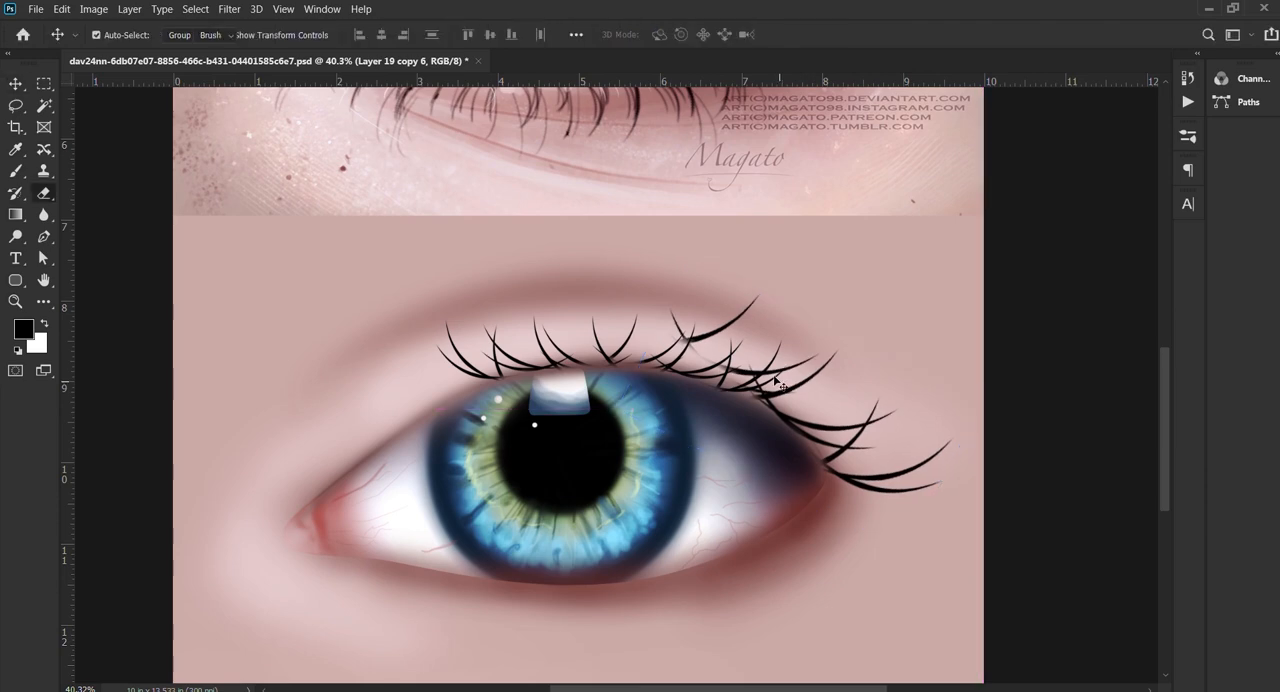
Step: Erase the surplus lashes of the outer-corner copy where they overlap the neighbouring row and eyelid
{"action": "key", "text": "e"}
{"action": "mouse_move", "coordinate": [703, 346]}
{"action": "left_mouse_down"}
{"action": "mouse_move", "coordinate": [763, 340]}
{"action": "mouse_move", "coordinate": [771, 367]}
{"action": "mouse_move", "coordinate": [845, 365]}
{"action": "mouse_move", "coordinate": [712, 372]}
{"action": "mouse_move", "coordinate": [848, 360]}
{"action": "left_mouse_up"}
{"action": "key", "text": "v"}
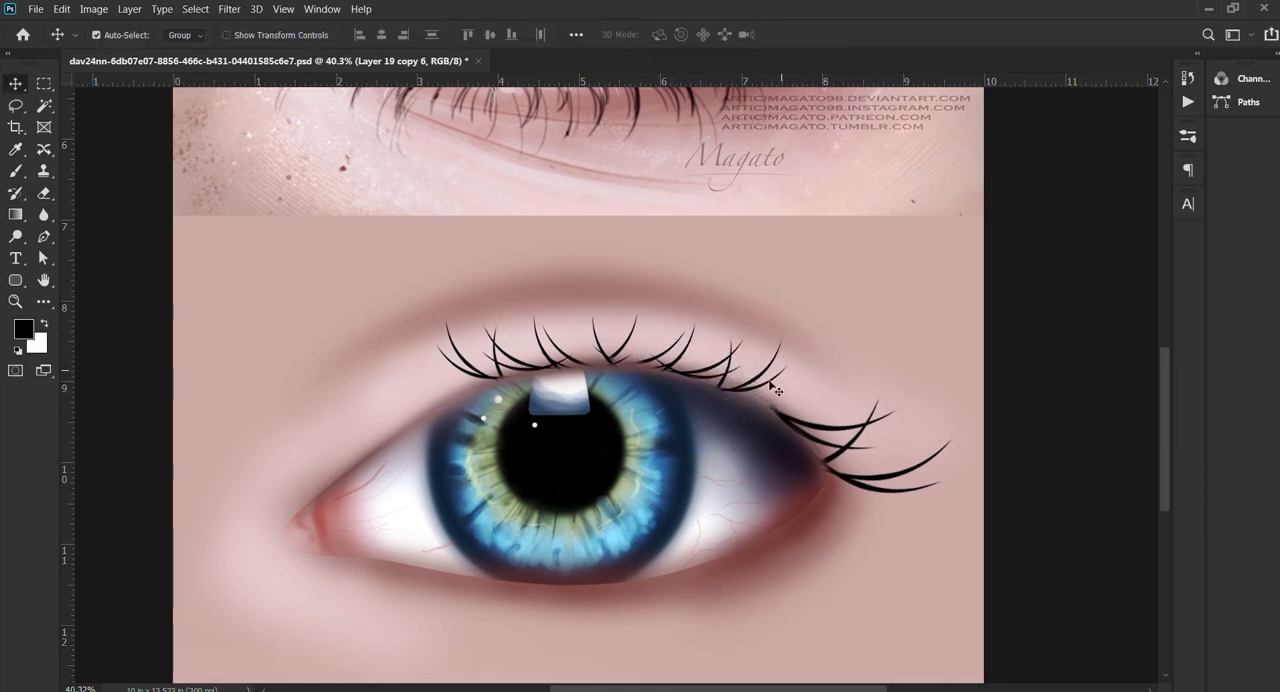
Step: Copy the outer-corner lashes up along the lid, rotate the copy by -12.18°, and fit it into the lash line
{"action": "left_click_drag", "start_coordinate": [802, 423], "coordinate": [744, 376]}
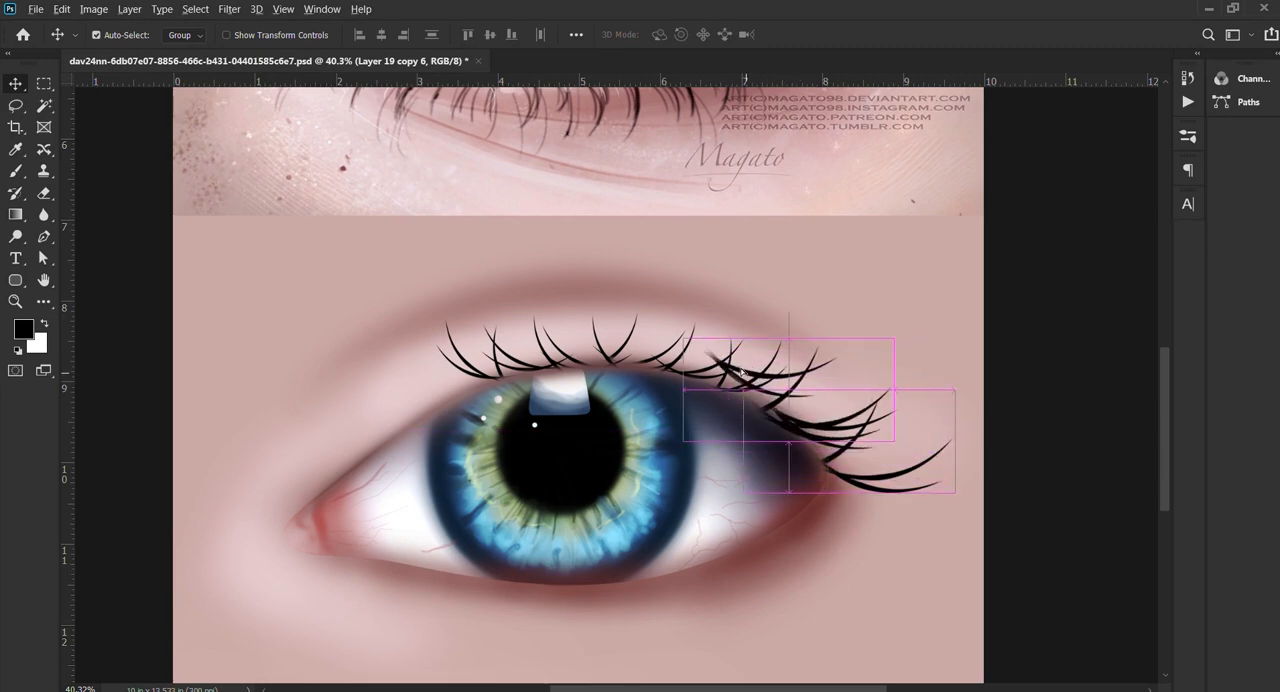
{"action": "key", "text": "ctrl+t"}
{"action": "left_click_drag", "start_coordinate": [920, 305], "coordinate": [901, 279]}
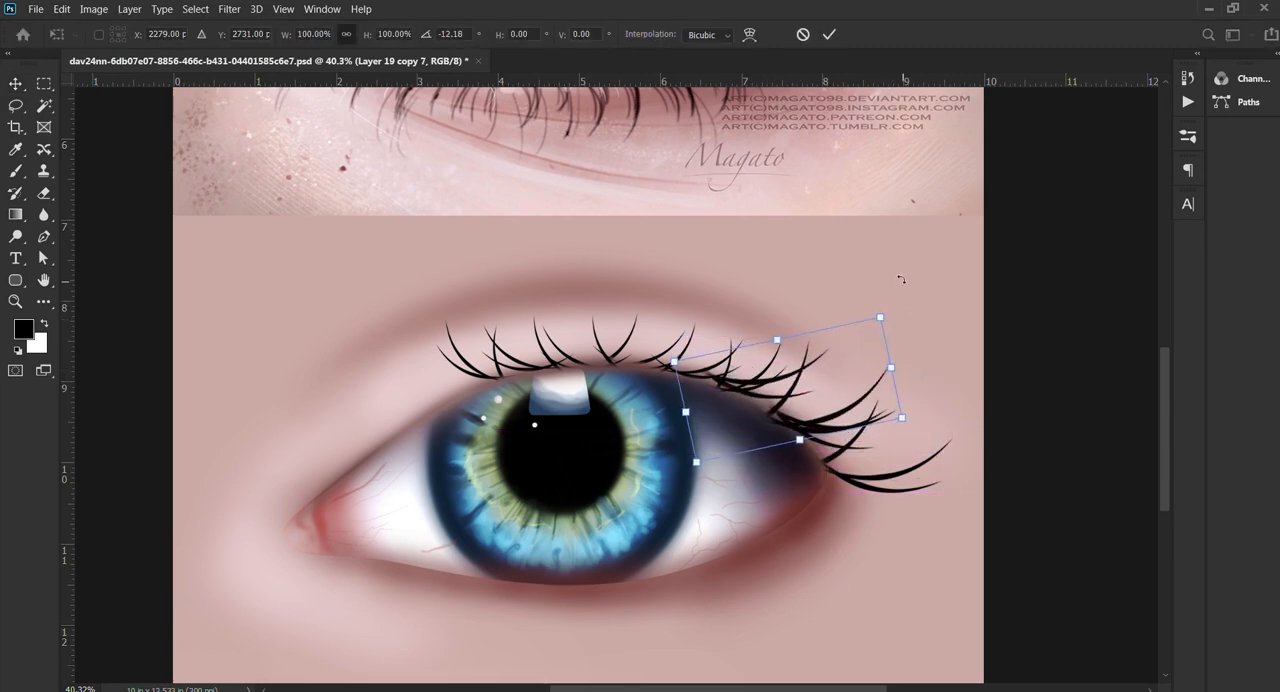
{"action": "key", "text": "Return"}
{"action": "left_click_drag", "start_coordinate": [799, 380], "coordinate": [779, 367]}
{"action": "scroll", "coordinate": [786, 375], "scroll_direction": "down", "scroll_amount": 4}
{"action": "scroll", "coordinate": [743, 487], "scroll_direction": "up", "scroll_amount": 2}
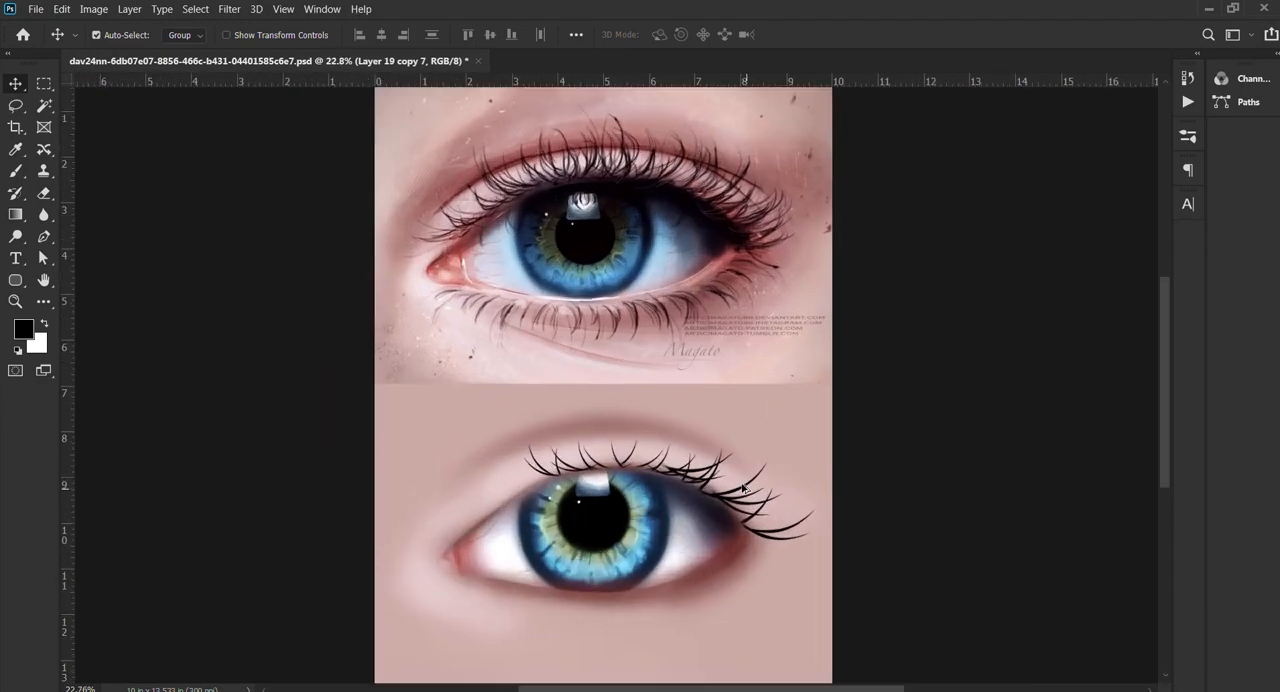
Step: Move the original lash cluster along the upper lid toward the inner eye corner
{"action": "scroll", "coordinate": [553, 483], "scroll_direction": "up", "scroll_amount": 3}
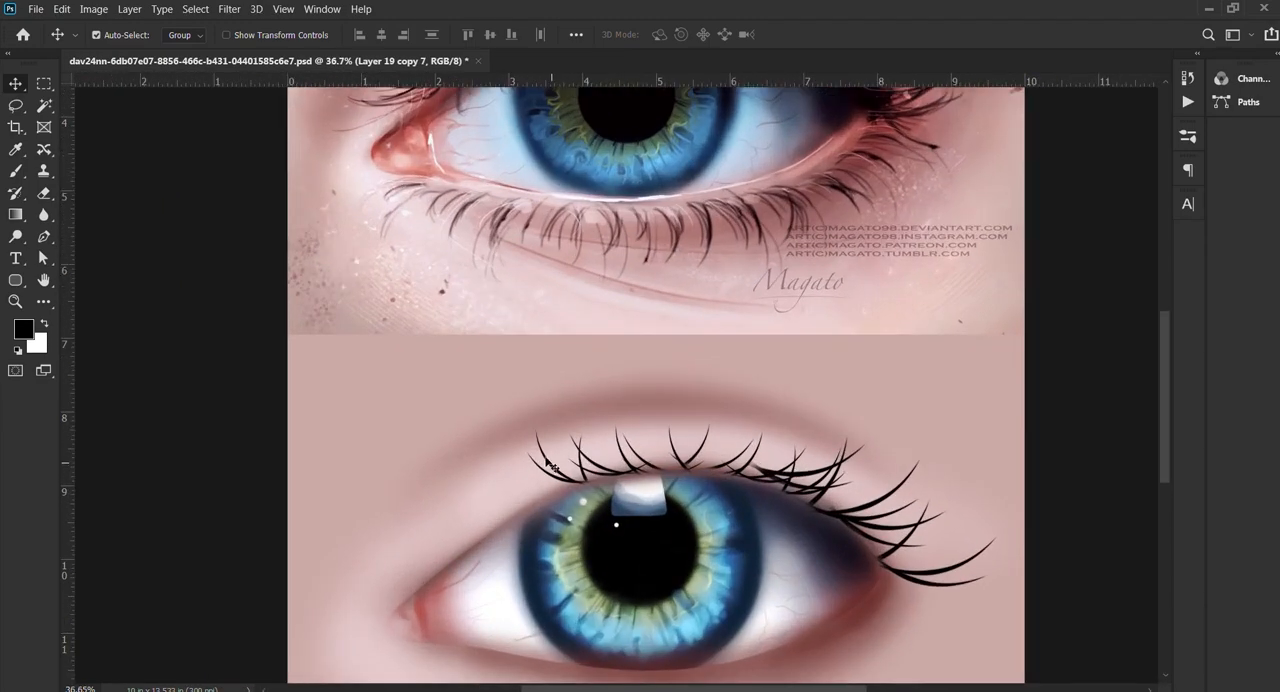
{"action": "left_click_drag", "start_coordinate": [548, 463], "coordinate": [476, 482]}
{"action": "key", "text": "ctrl+t"}
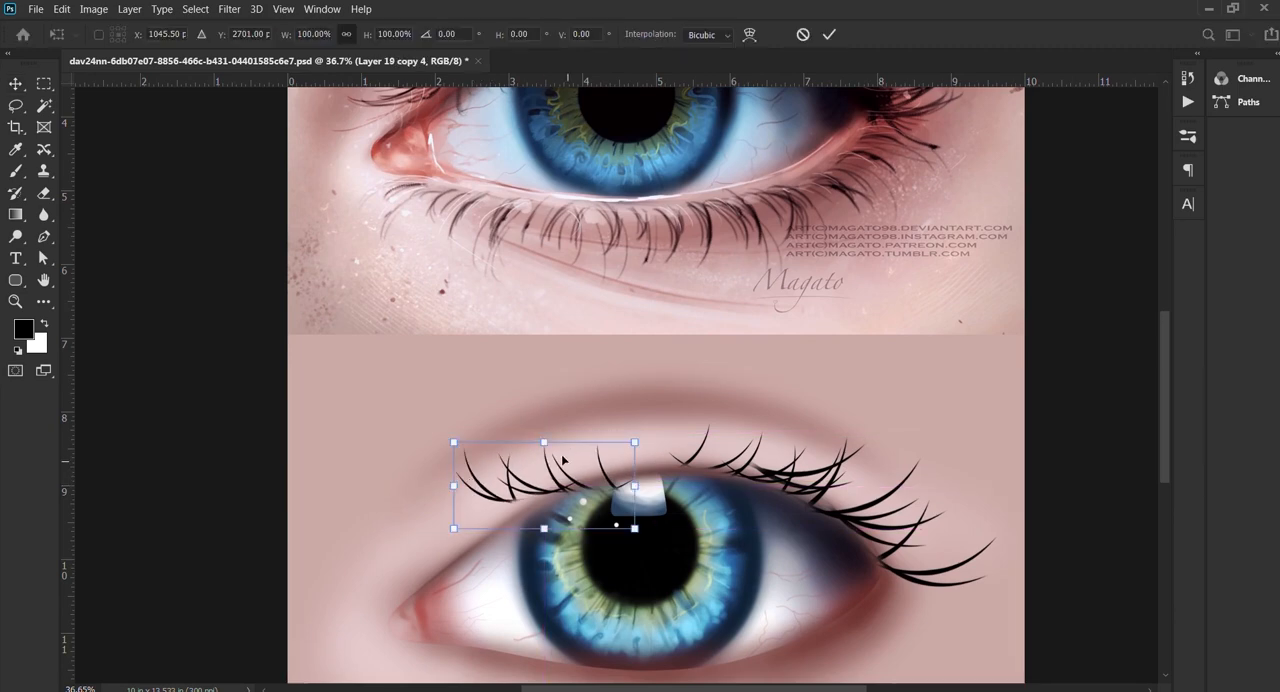
{"action": "key", "text": "Return"}
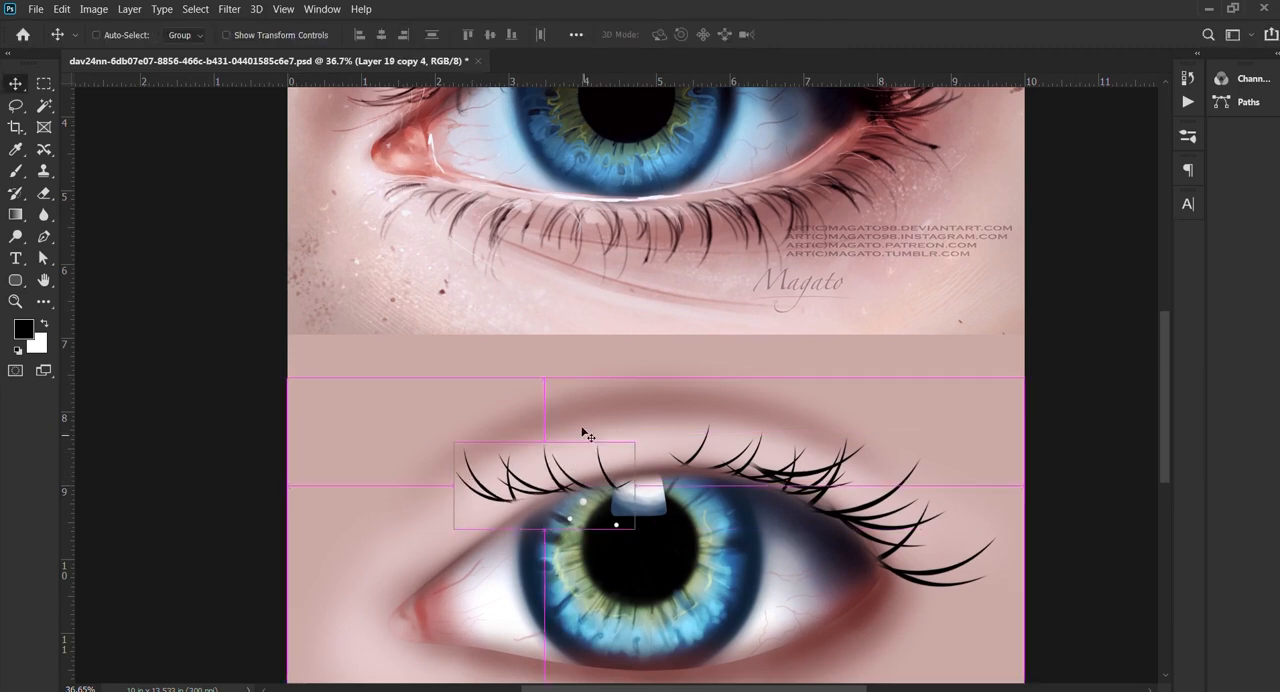
Step: Duplicate the inner lash cluster and rotate the copy counterclockwise to follow the lid's slope
{"action": "key", "text": "ctrl+j"}
{"action": "key", "text": "ctrl+t"}
{"action": "left_click_drag", "start_coordinate": [634, 410], "coordinate": [627, 356]}
{"action": "key", "text": "Return"}
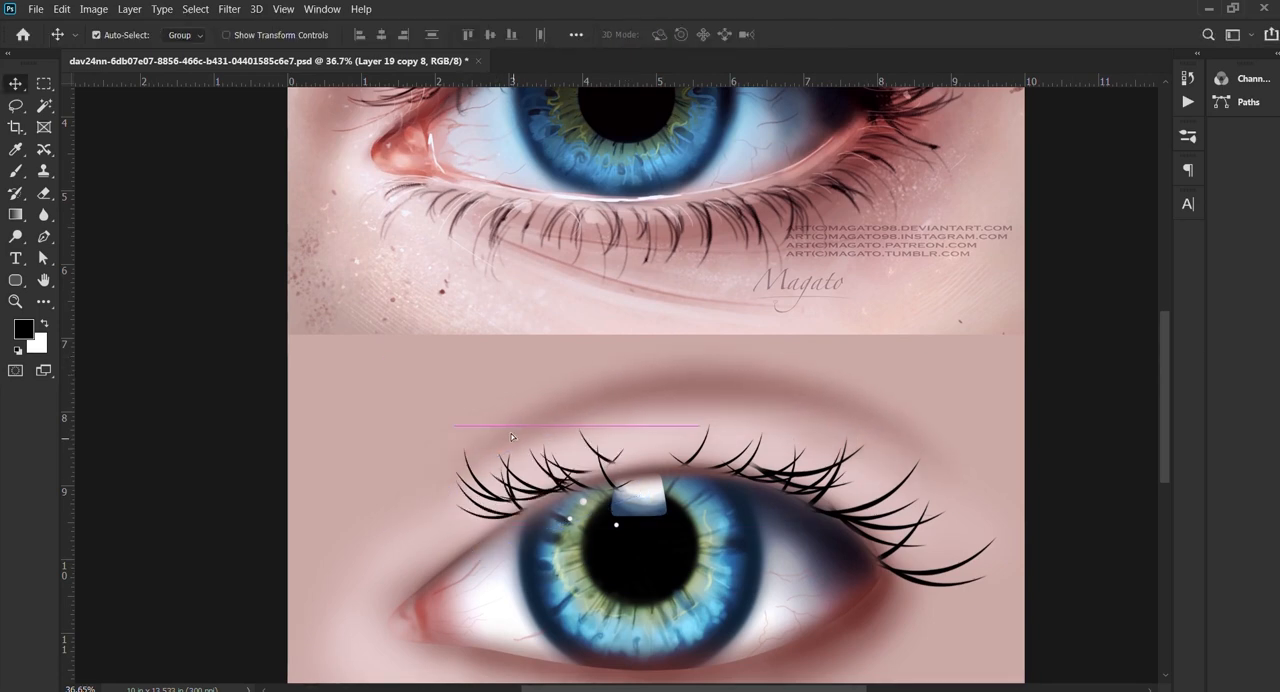
Step: Reposition the inner lash clusters so the lashes run along the lid toward the inner eye corner
{"action": "left_click", "coordinate": [585, 442]}
{"action": "left_click_drag", "start_coordinate": [584, 440], "coordinate": [525, 473]}
{"action": "left_click_drag", "start_coordinate": [617, 486], "coordinate": [660, 442]}
{"action": "key", "text": "ctrl+z"}
{"action": "left_click_drag", "start_coordinate": [516, 504], "coordinate": [534, 504]}
{"action": "left_click", "coordinate": [577, 463]}
{"action": "scroll", "coordinate": [596, 500], "scroll_direction": "down", "scroll_amount": 4}
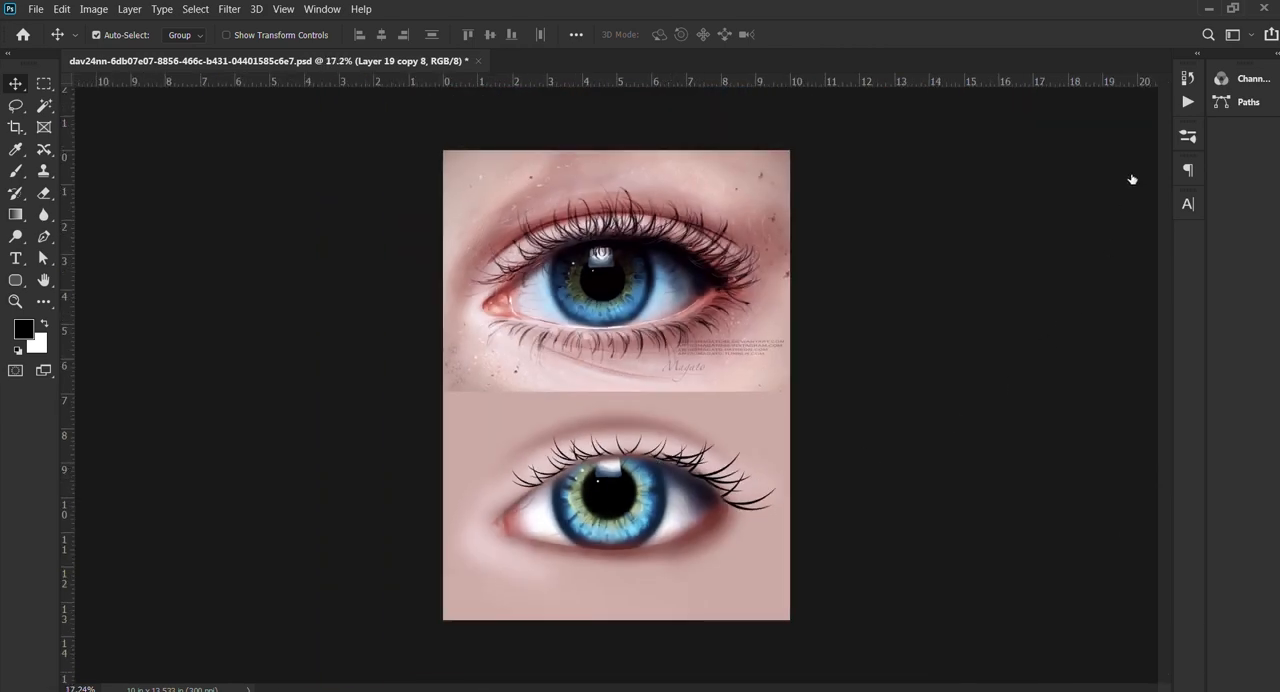
Step: Merge the upper lash layers into one and compare the eye with and without the lashes
{"action": "left_click", "coordinate": [1093, 296]}
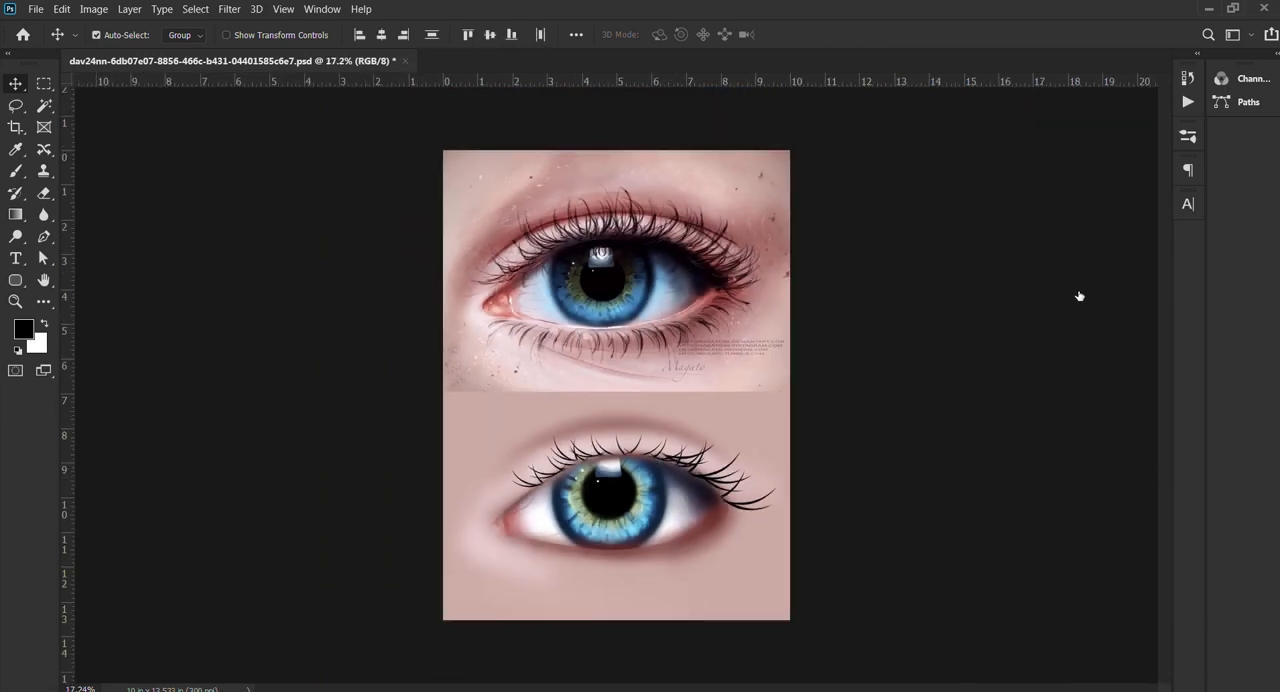
{"action": "key", "text": "ctrl+z"}
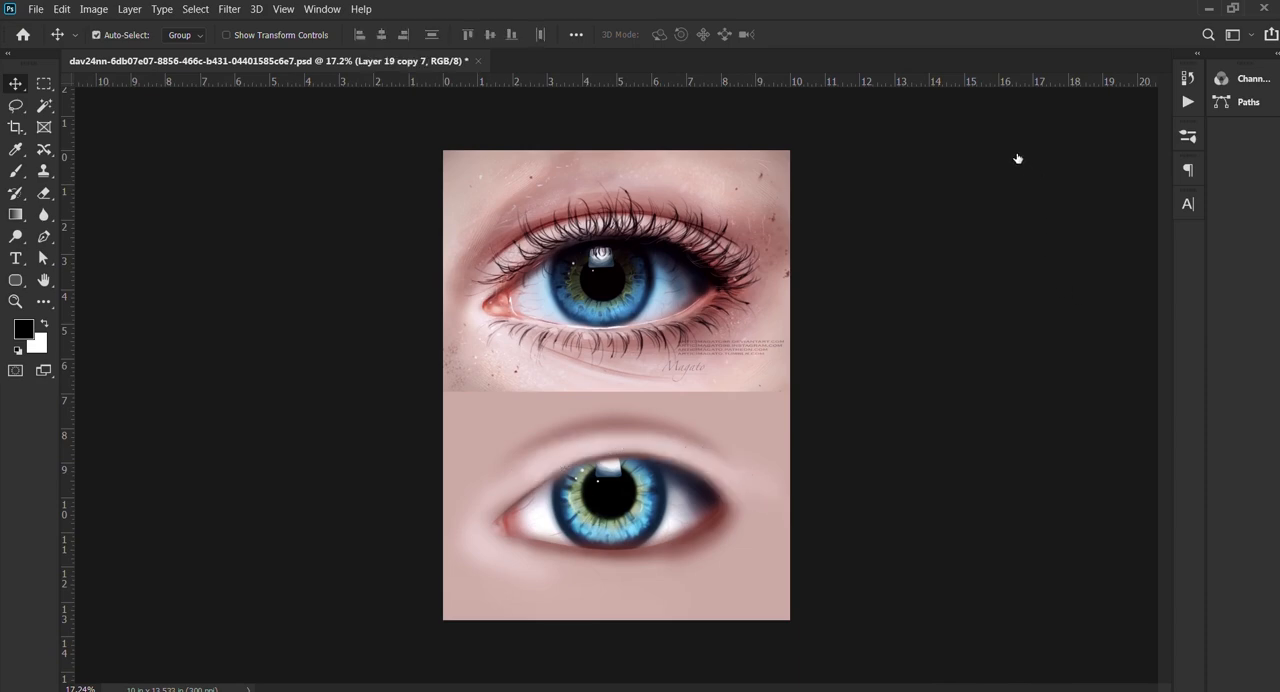
{"action": "scroll", "coordinate": [763, 334], "scroll_direction": "up", "scroll_amount": 3}
{"action": "scroll", "coordinate": [697, 373], "scroll_direction": "down", "scroll_amount": 2}
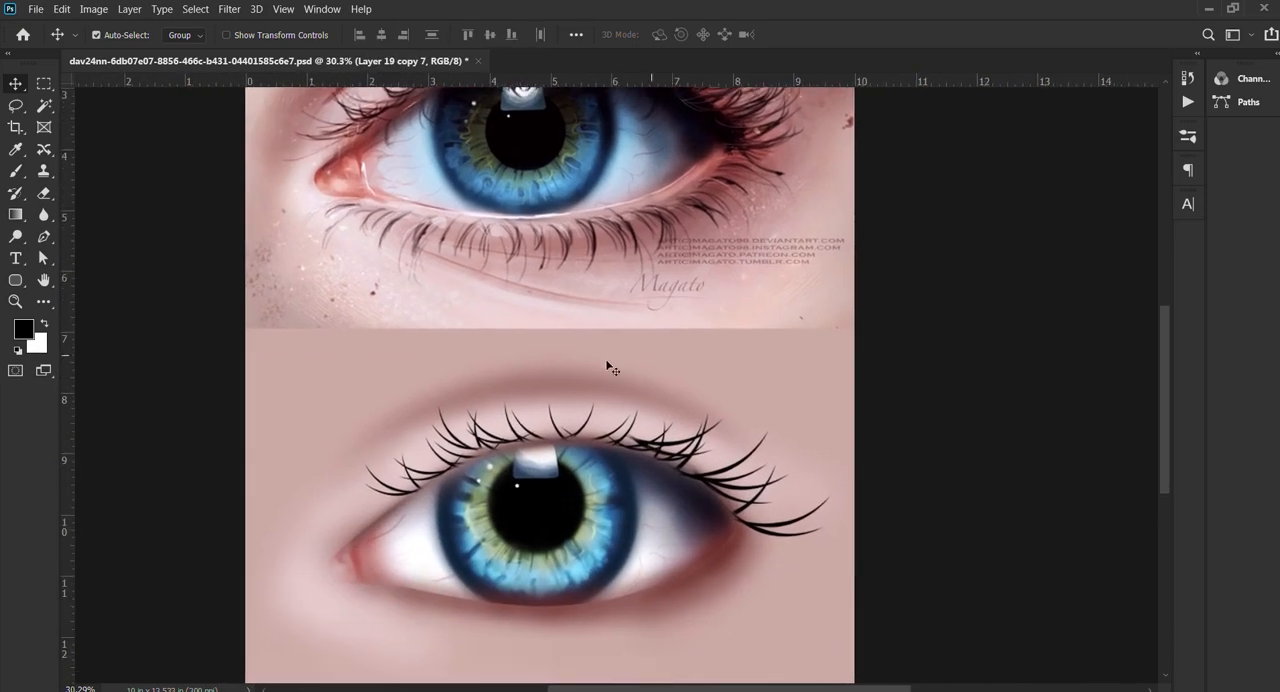
{"action": "left_click", "coordinate": [1150, 558]}
{"action": "left_click", "coordinate": [18, 172]}
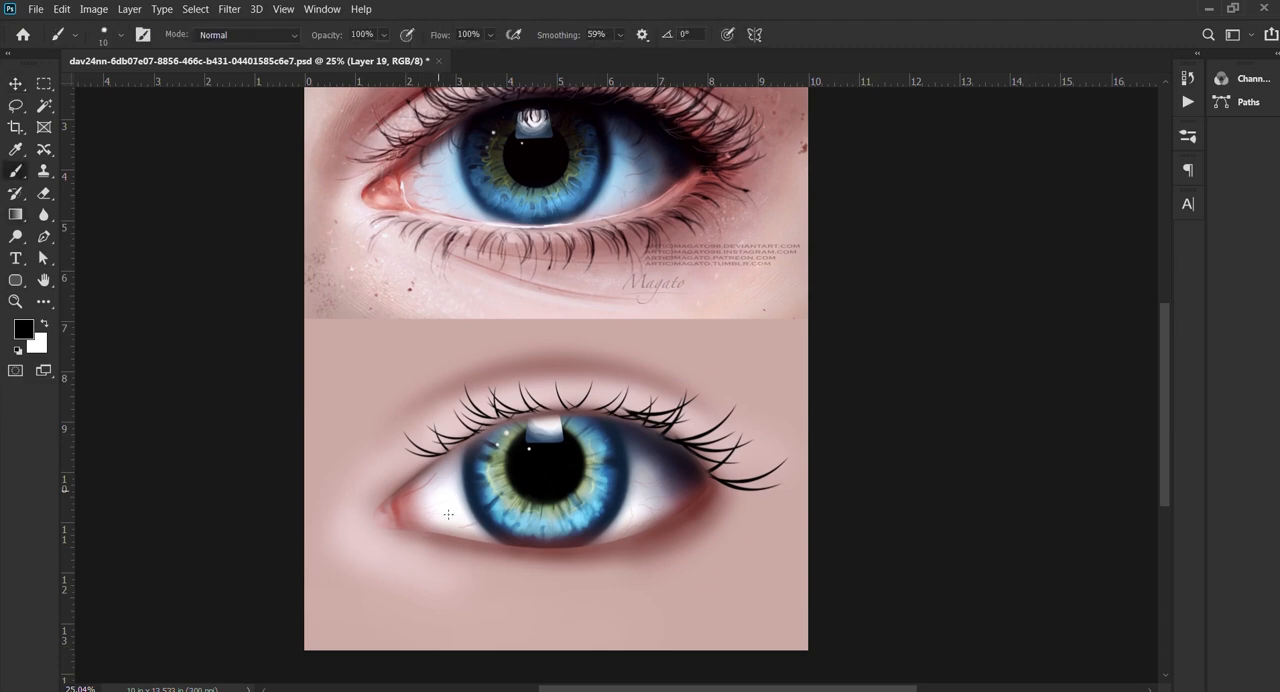
{"action": "scroll", "coordinate": [463, 538], "scroll_direction": "up", "scroll_amount": 1}
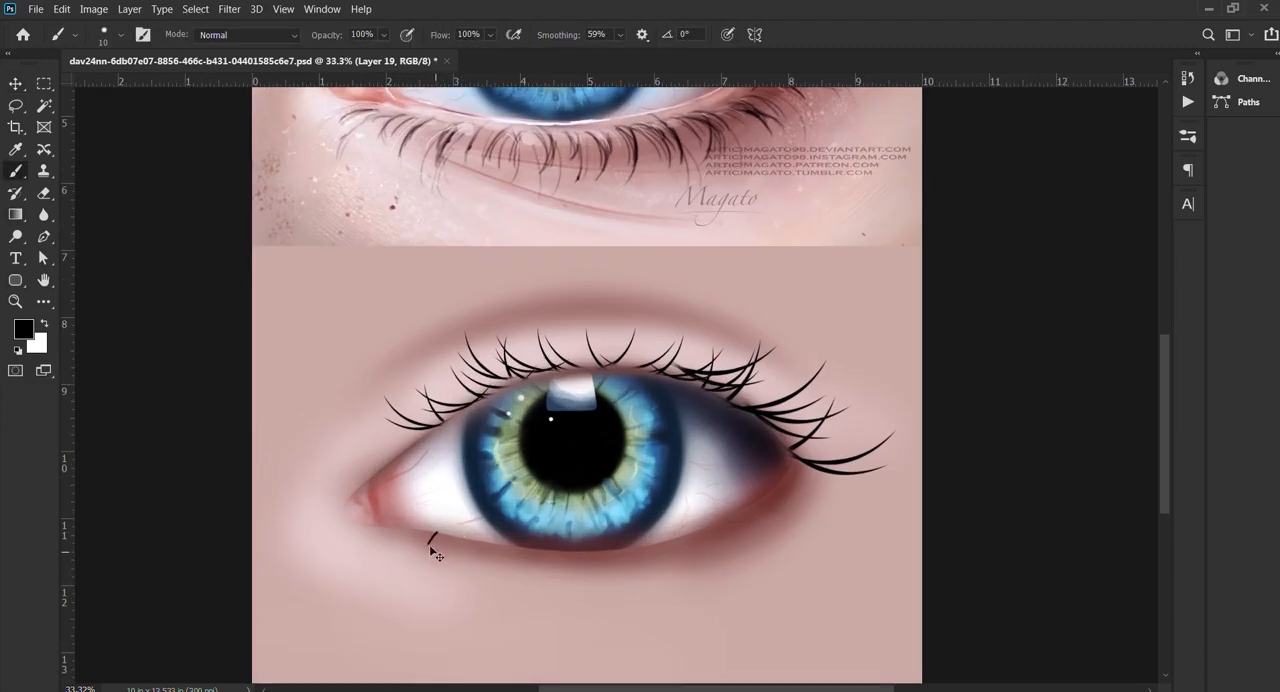
{"action": "key", "text": "ctrl+z"}
{"action": "scroll", "coordinate": [558, 562], "scroll_direction": "down", "scroll_amount": 3}
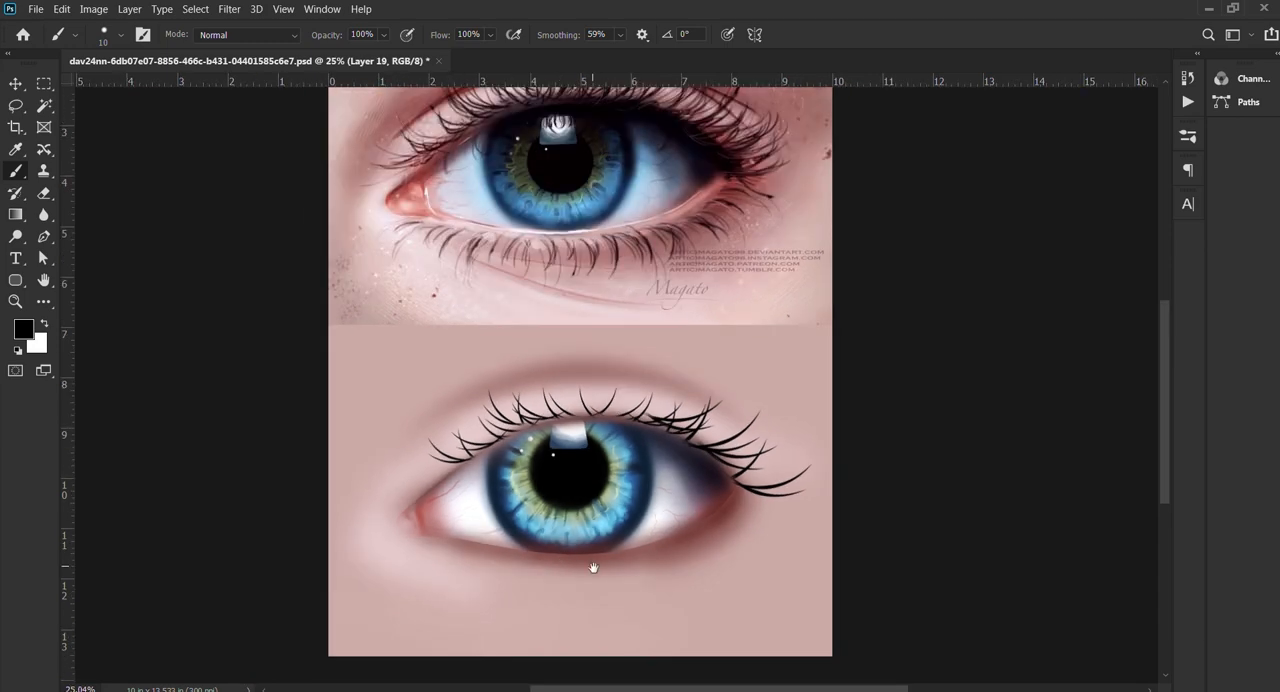
Step: Draw a curved pen path along the upper lid edge from the inner eye corner over the iris to the outer corner
{"action": "left_click_drag", "start_coordinate": [594, 567], "coordinate": [596, 505]}
{"action": "scroll", "coordinate": [604, 483], "scroll_direction": "up", "scroll_amount": 4}
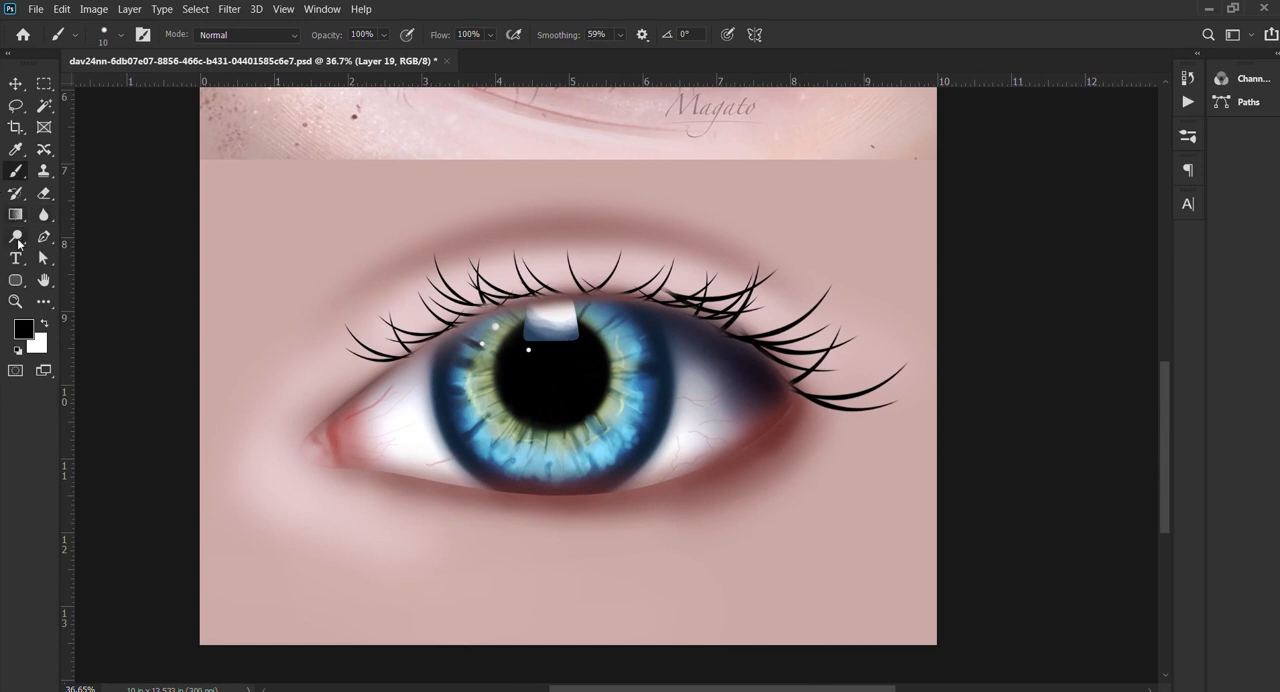
{"action": "key", "text": "p"}
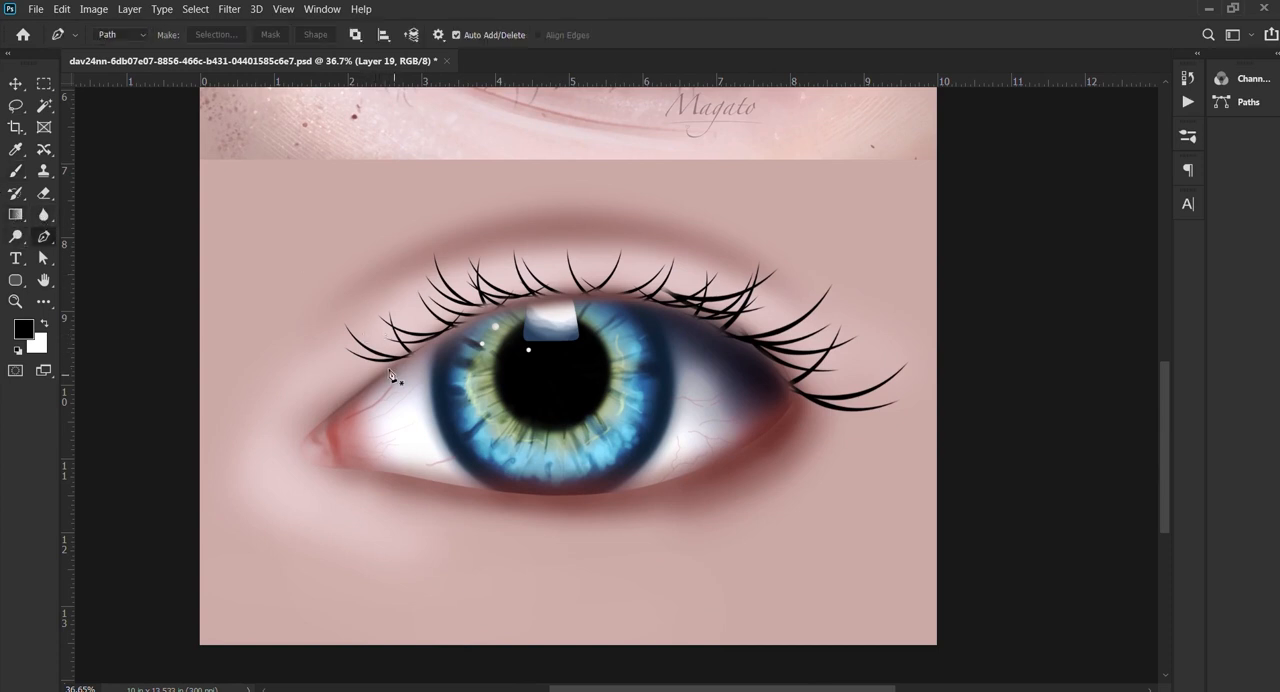
{"action": "left_click", "coordinate": [346, 404]}
{"action": "left_click_drag", "start_coordinate": [543, 298], "coordinate": [665, 278]}
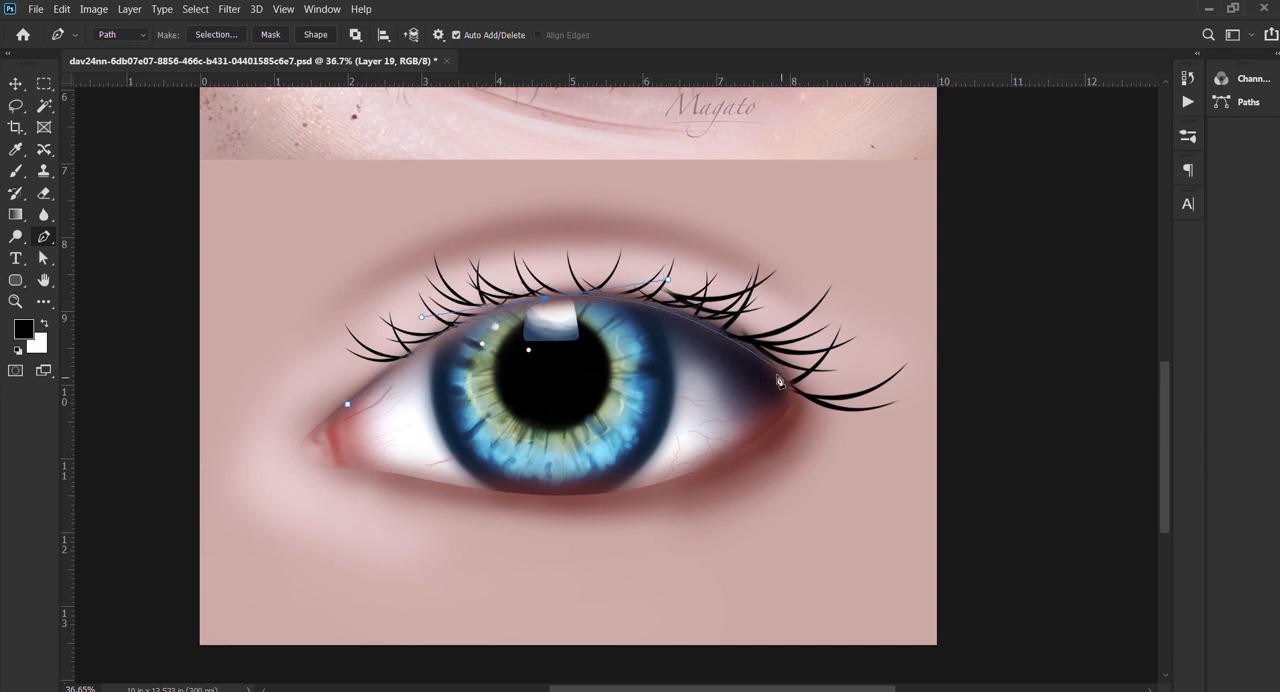
{"action": "left_click_drag", "start_coordinate": [794, 389], "coordinate": [820, 436]}
Step: Stroke the lid path on a new layer as a tapered black line with a size 67 brush, and clear the path
{"action": "key", "text": "b"}
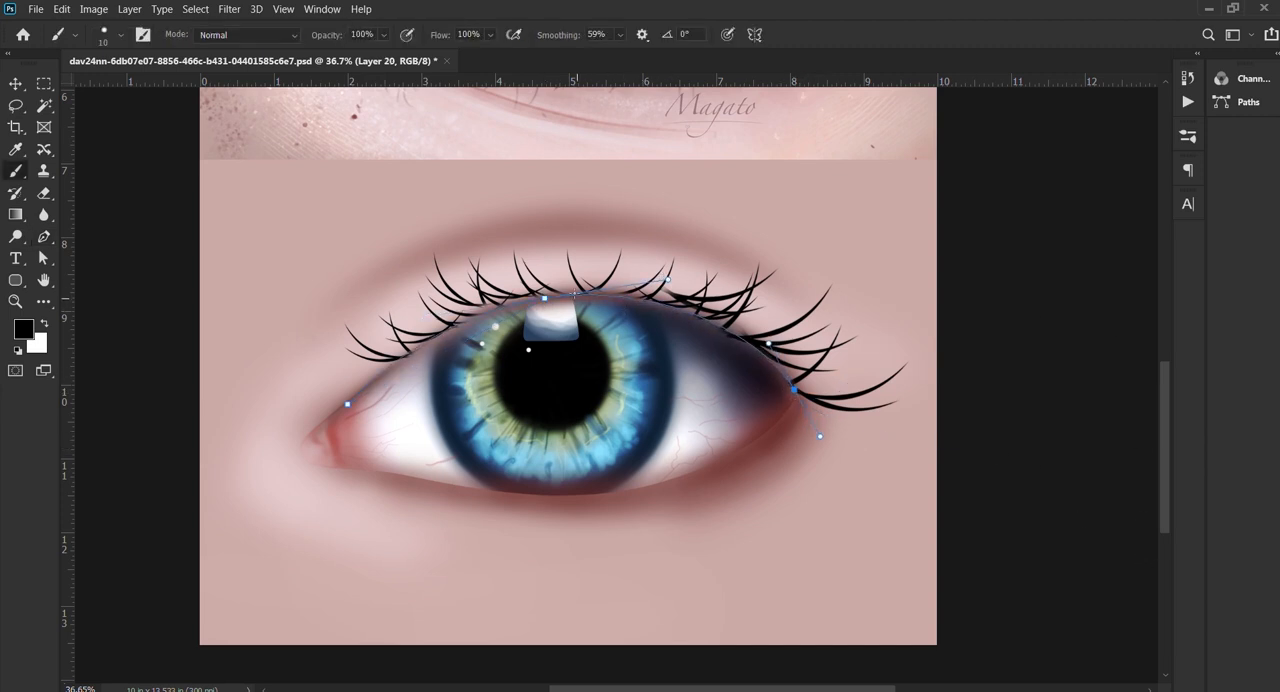
{"action": "left_click", "coordinate": [574, 286]}
{"action": "left_click_drag", "start_coordinate": [581, 281], "coordinate": [579, 285]}
{"action": "key", "text": "Return"}
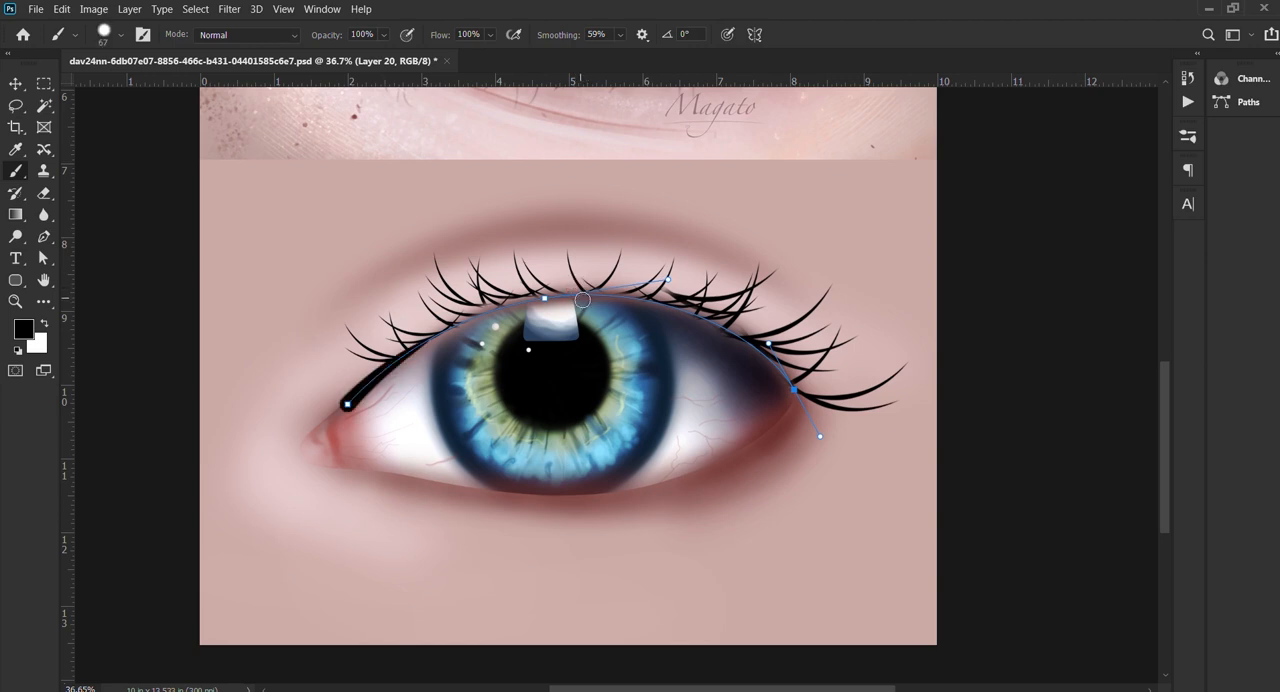
{"action": "key", "text": "ctrl+z"}
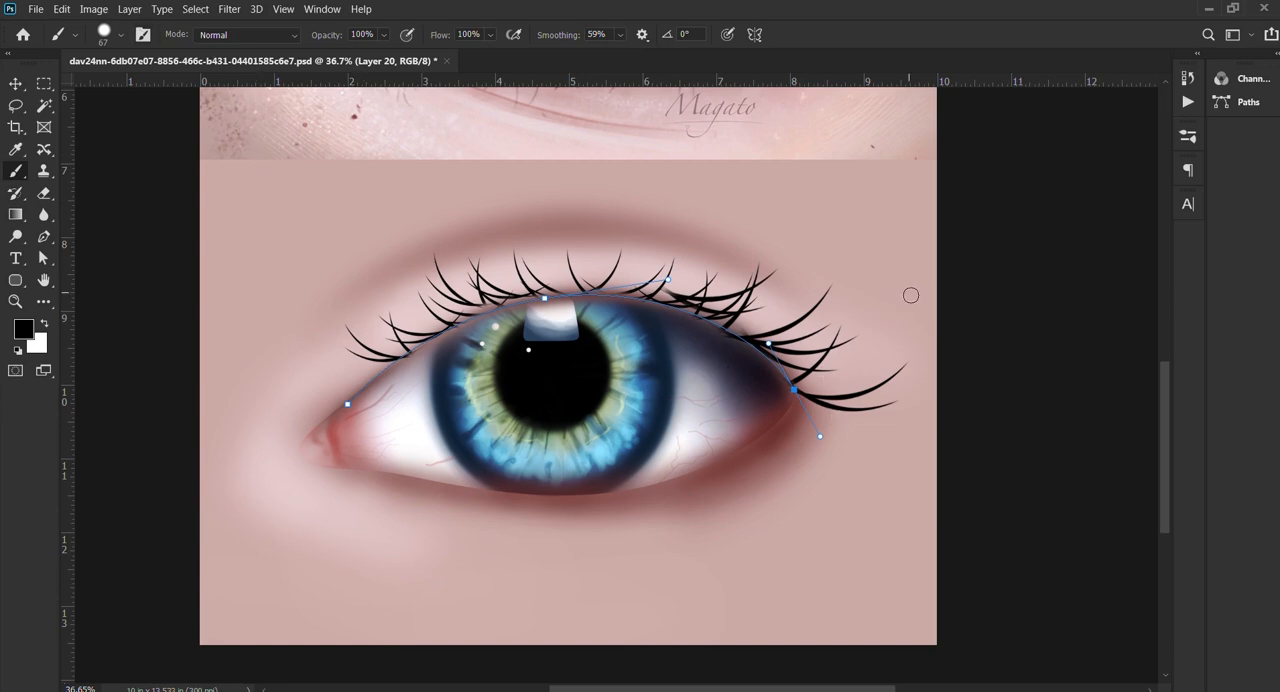
{"action": "key", "text": "Return"}
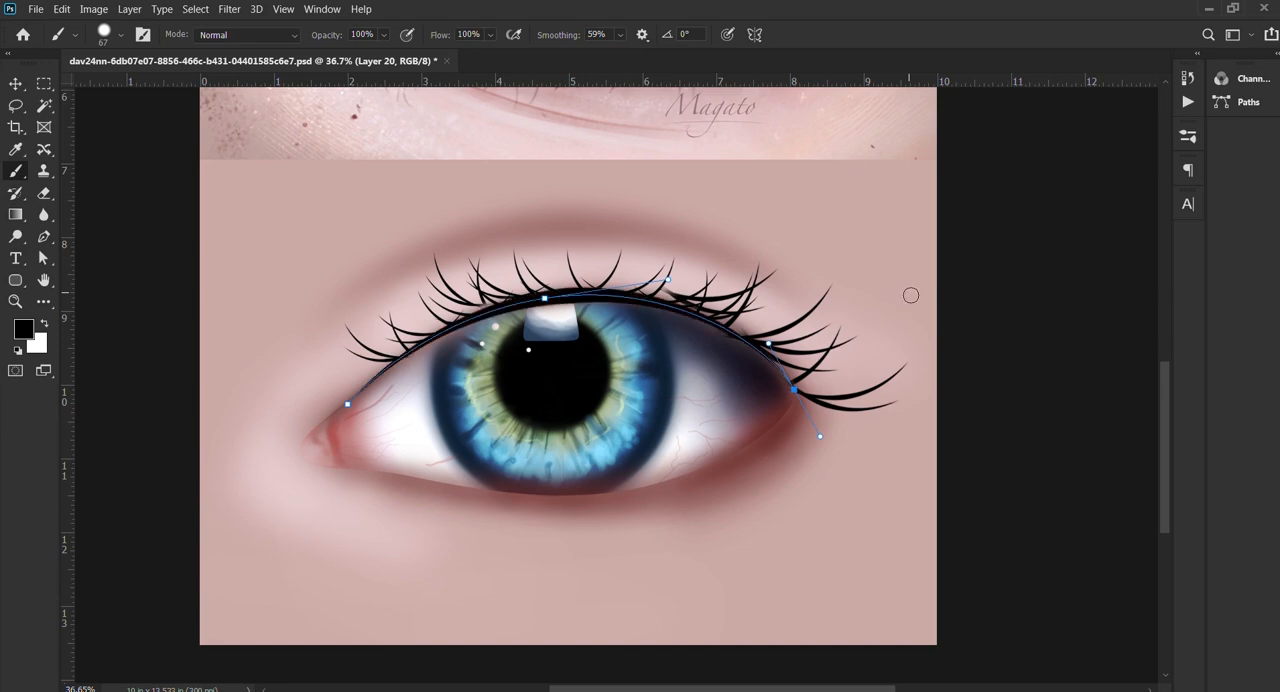
{"action": "key", "text": "p"}
{"action": "key", "text": "Escape"}
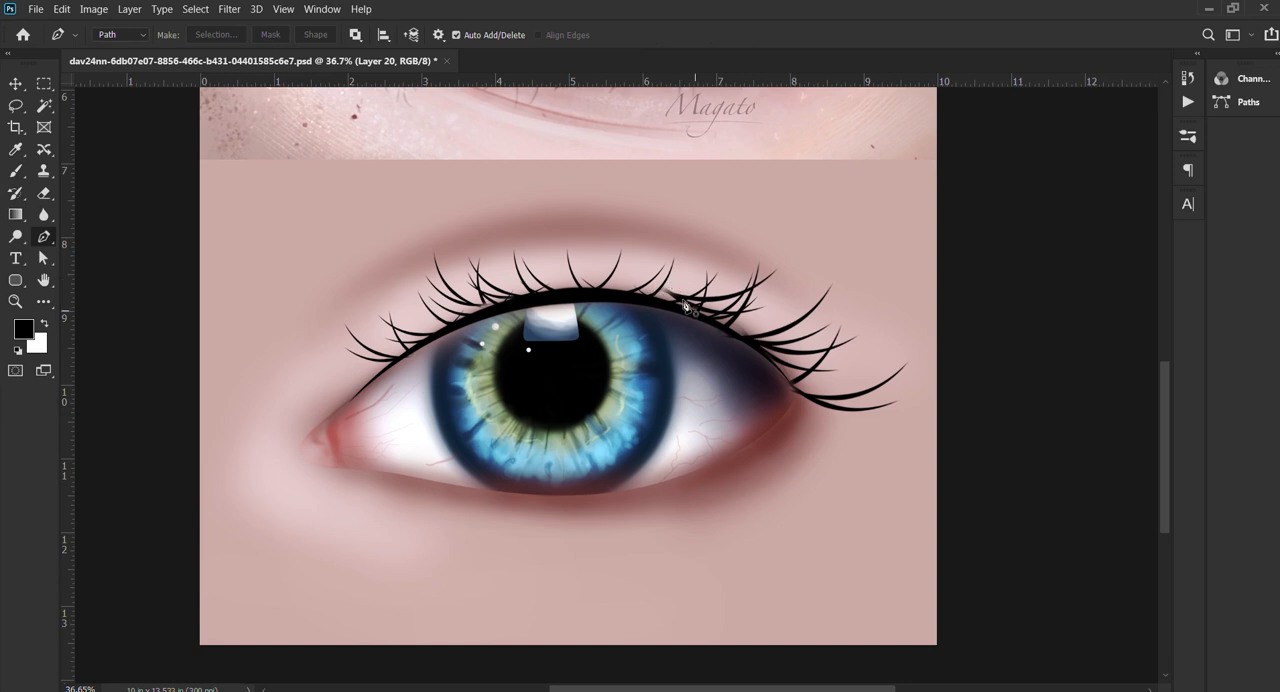
Step: Switch to the Smudge tool for the inner end of the black lid line and set its strength to 50%
{"action": "key", "text": "v"}
{"action": "left_click", "coordinate": [41, 216]}
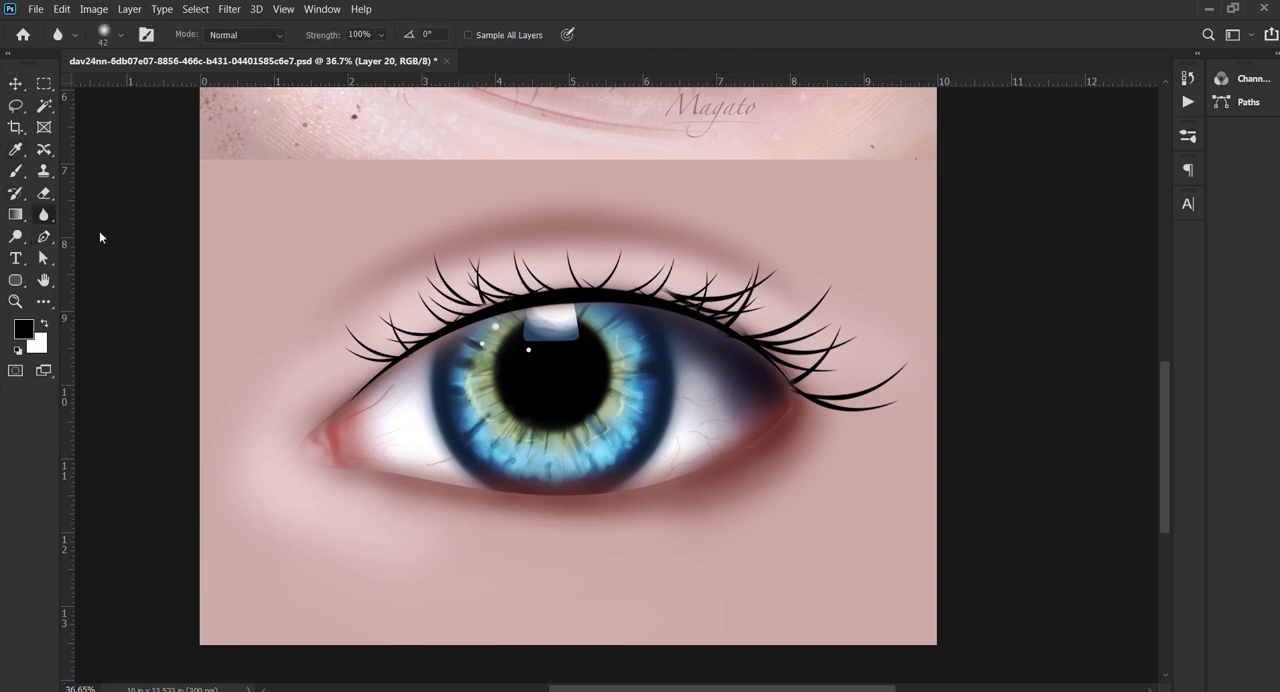
{"action": "left_click", "coordinate": [121, 241]}
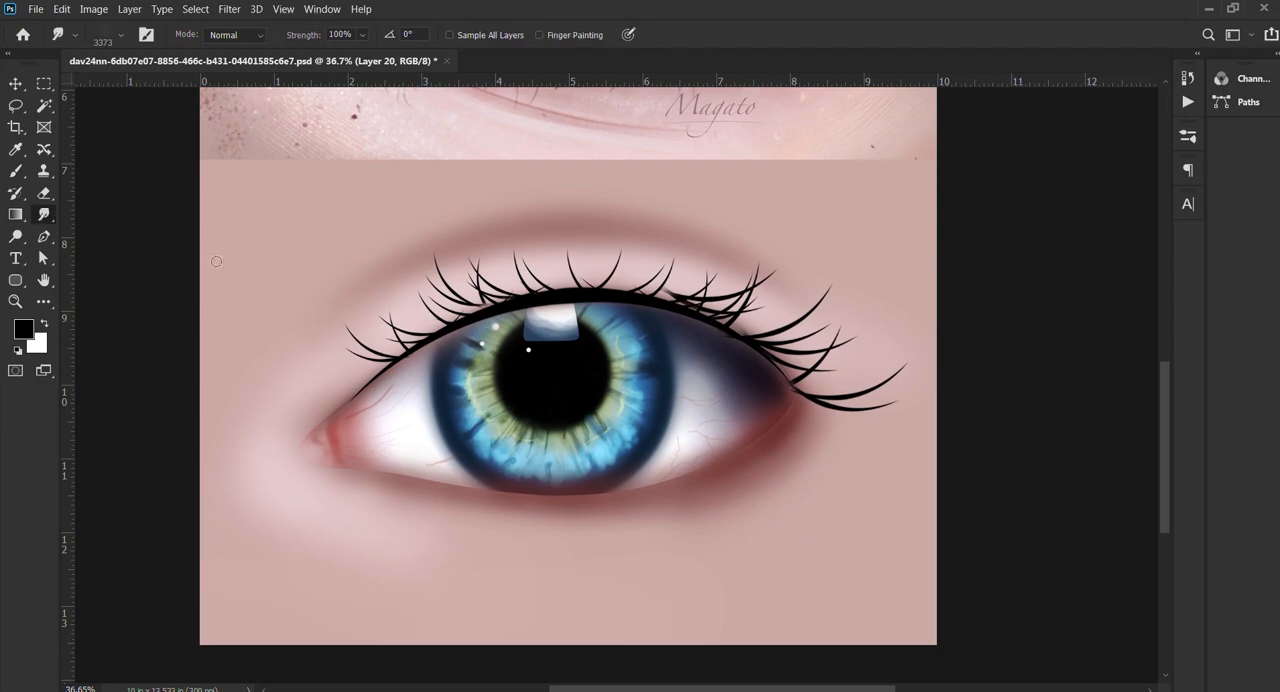
{"action": "scroll", "coordinate": [520, 311], "scroll_direction": "up", "scroll_amount": 3}
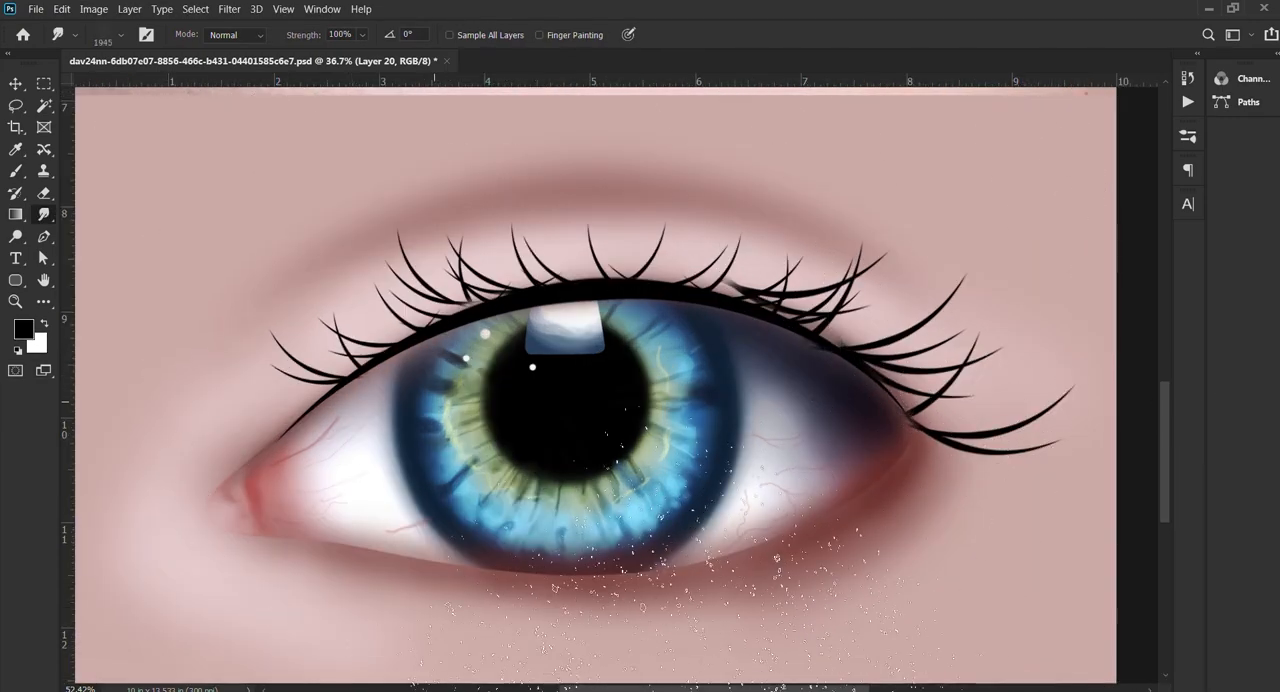
{"action": "mouse_move", "coordinate": [470, 378]}
{"action": "left_mouse_down"}
{"action": "mouse_move", "coordinate": [287, 436]}
{"action": "mouse_move", "coordinate": [180, 445]}
{"action": "left_mouse_up"}
{"action": "left_click_drag", "start_coordinate": [438, 390], "coordinate": [285, 435]}
{"action": "scroll", "coordinate": [285, 435], "scroll_direction": "up", "scroll_amount": 7}
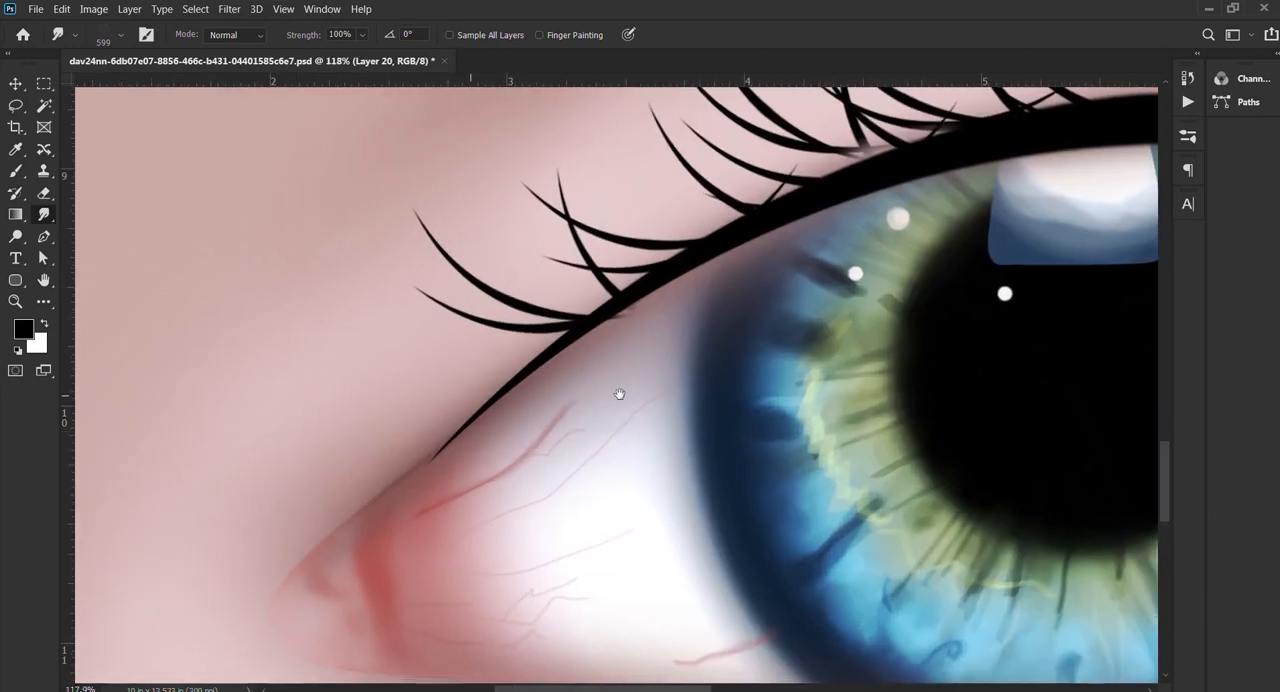
{"action": "left_click_drag", "start_coordinate": [619, 393], "coordinate": [472, 396]}
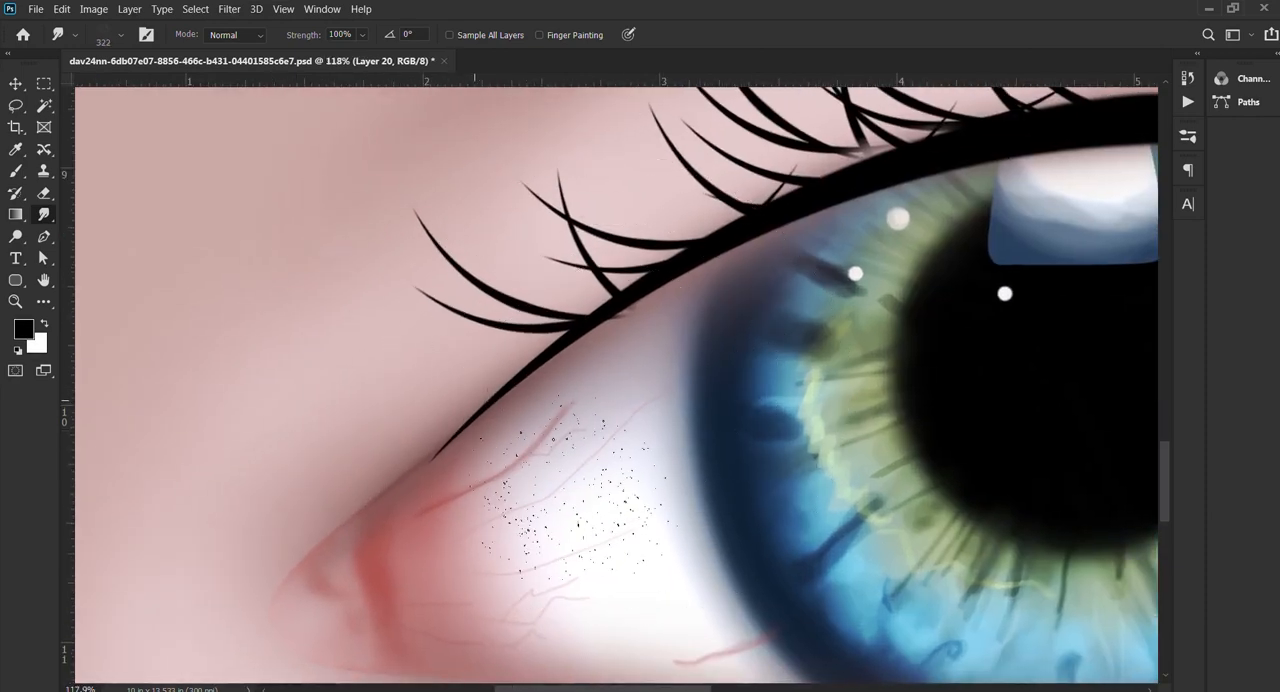
{"action": "left_click_drag", "start_coordinate": [632, 341], "coordinate": [604, 341]}
{"action": "key", "text": "5"}
{"action": "left_click_drag", "start_coordinate": [600, 460], "coordinate": [400, 420]}
{"action": "left_click_drag", "start_coordinate": [557, 391], "coordinate": [785, 400]}
{"action": "mouse_move", "coordinate": [655, 338]}
{"action": "left_mouse_down"}
{"action": "mouse_move", "coordinate": [589, 354]}
{"action": "mouse_move", "coordinate": [538, 301]}
{"action": "left_mouse_up"}
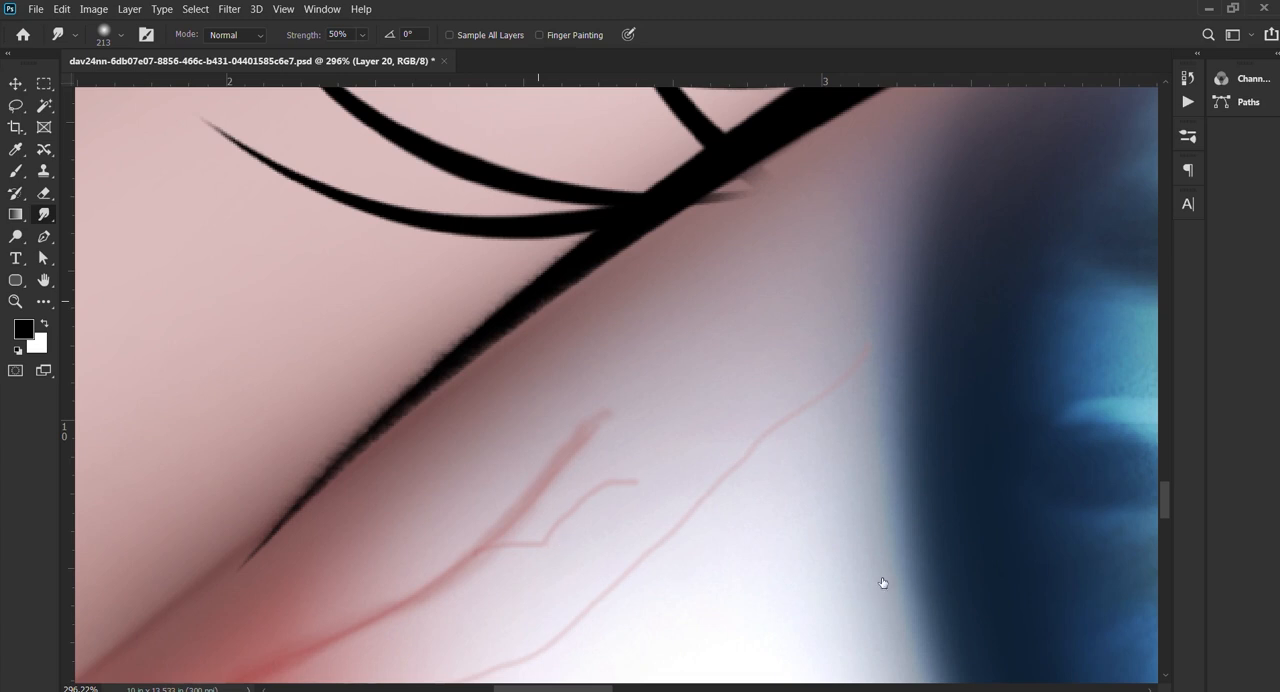
Step: Try to roughen the inner end of the lid line by smudging it with scattered textured brush tips
{"action": "left_click", "coordinate": [693, 513]}
{"action": "left_click_drag", "start_coordinate": [565, 442], "coordinate": [299, 399]}
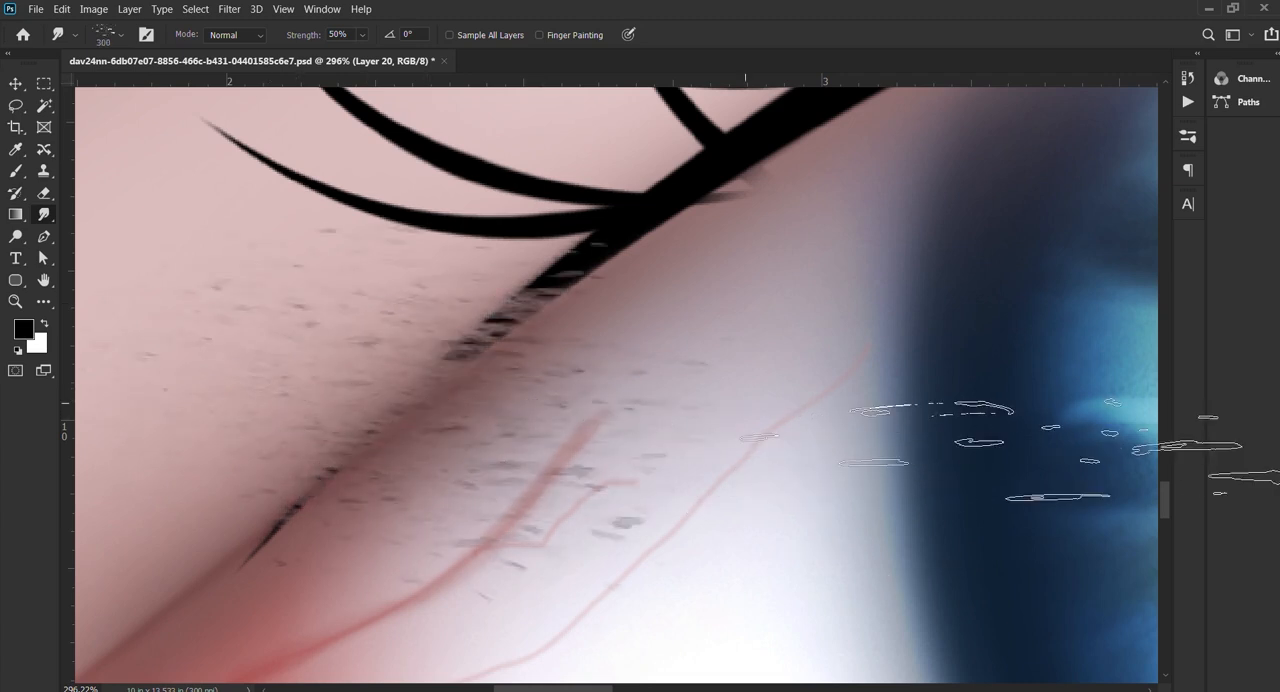
{"action": "key", "text": "ctrl+z"}
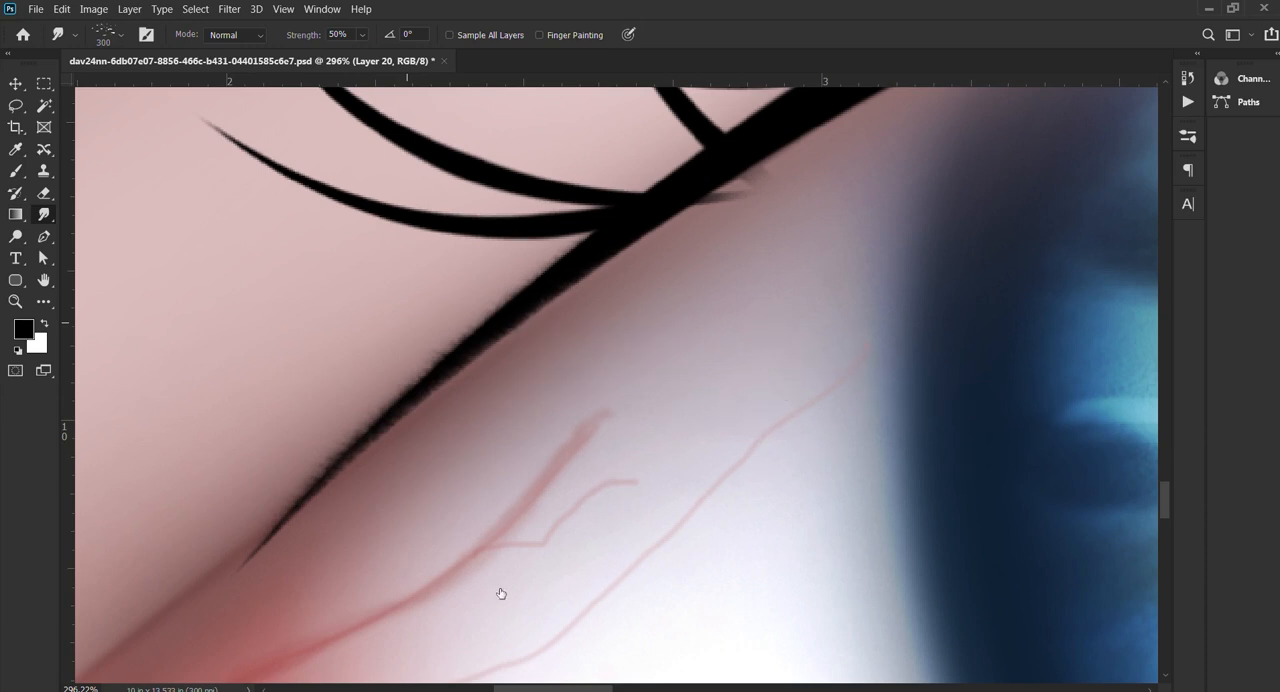
{"action": "left_click", "coordinate": [510, 617]}
{"action": "left_click_drag", "start_coordinate": [479, 424], "coordinate": [529, 508]}
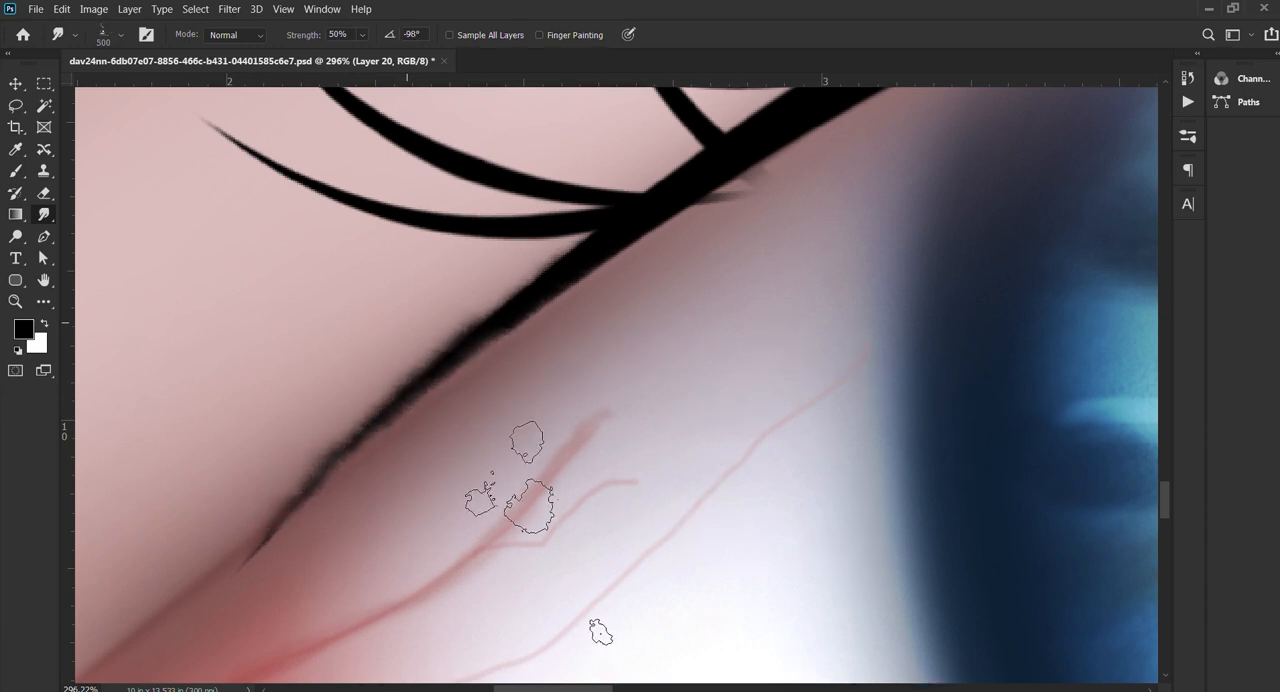
{"action": "right_click", "coordinate": [769, 480]}
{"action": "key", "text": "ctrl+z"}
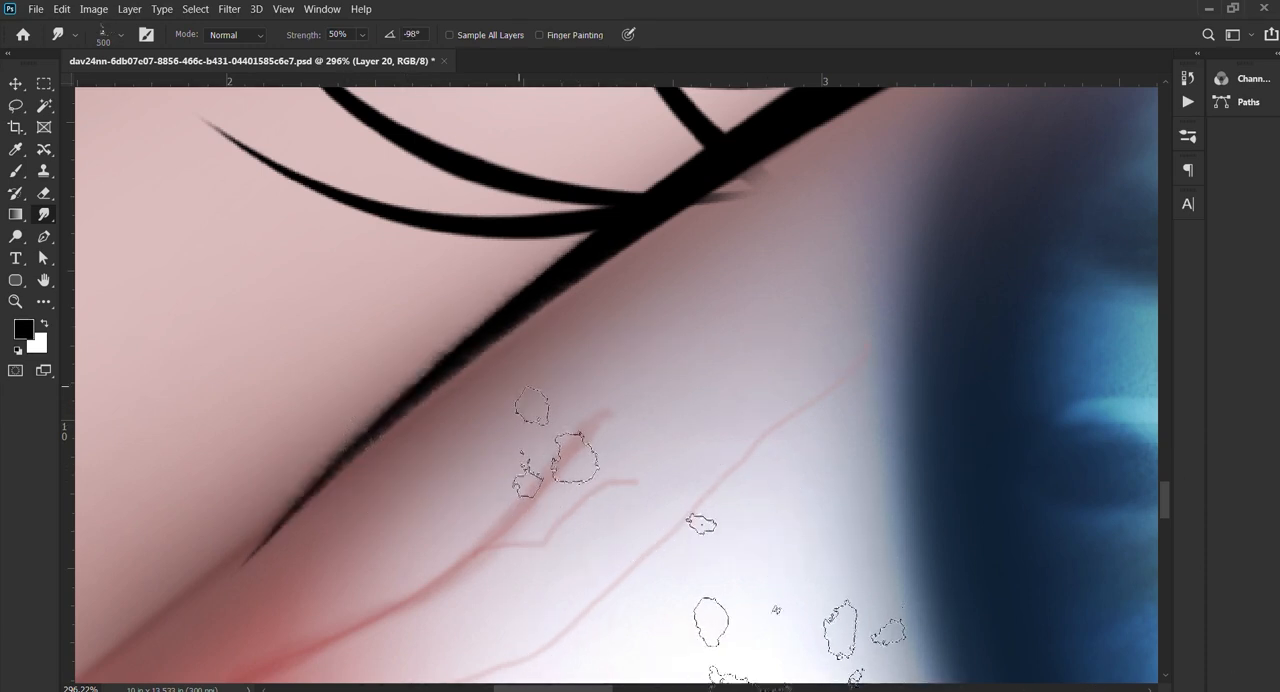
Step: Smudge a short pointed spike out of the inner end of the lid line with a small soft round brush tip
{"action": "left_click", "coordinate": [631, 461]}
{"action": "left_click_drag", "start_coordinate": [488, 367], "coordinate": [86, 400]}
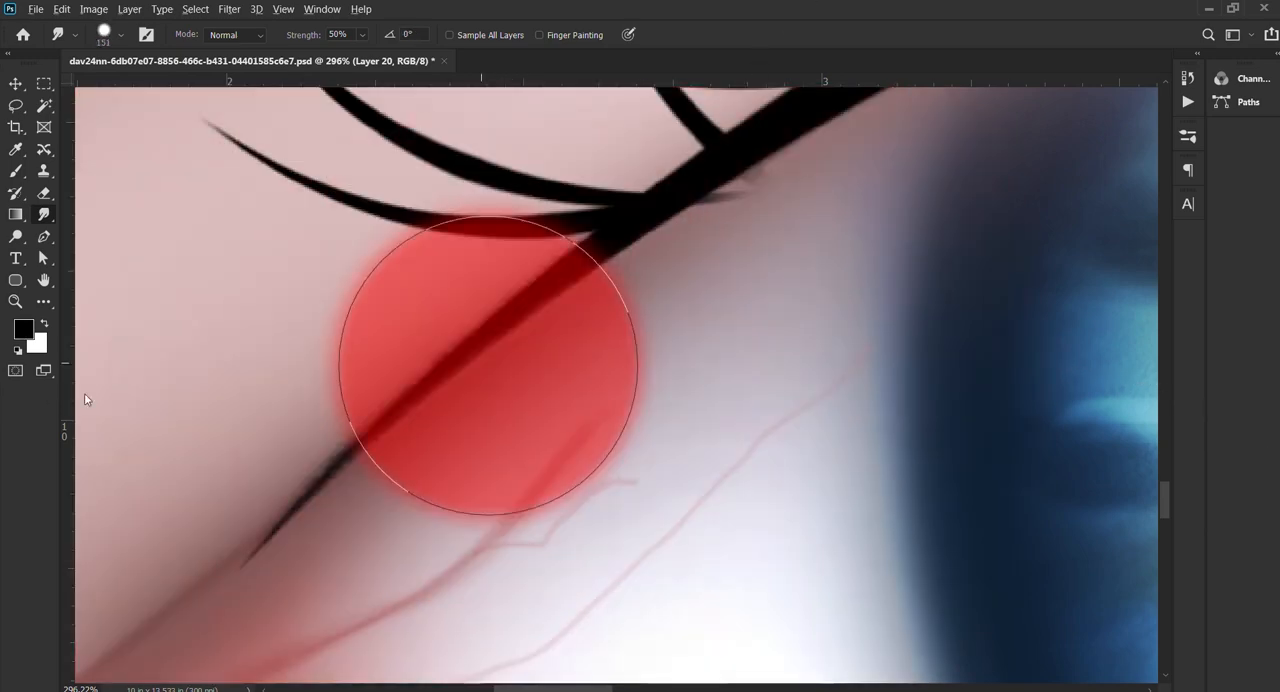
{"action": "left_click_drag", "start_coordinate": [414, 382], "coordinate": [260, 411]}
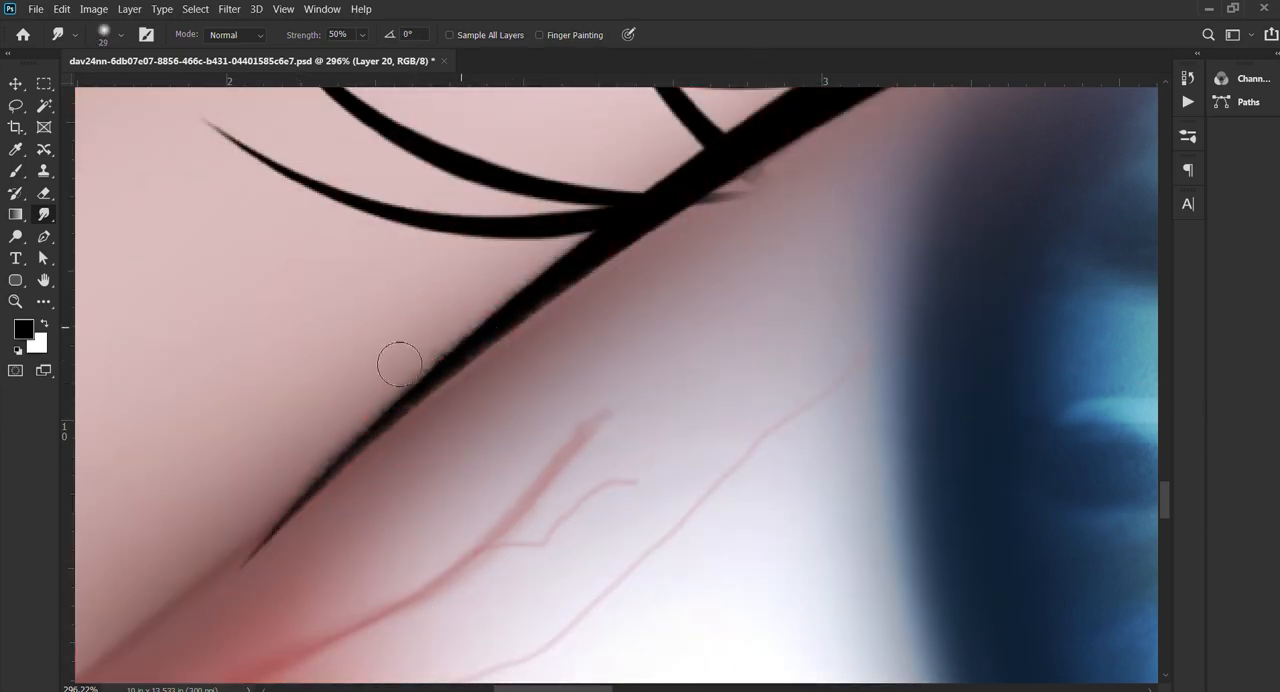
{"action": "left_click_drag", "start_coordinate": [478, 367], "coordinate": [450, 363]}
{"action": "left_click_drag", "start_coordinate": [476, 345], "coordinate": [412, 352]}
{"action": "key", "text": "7"}
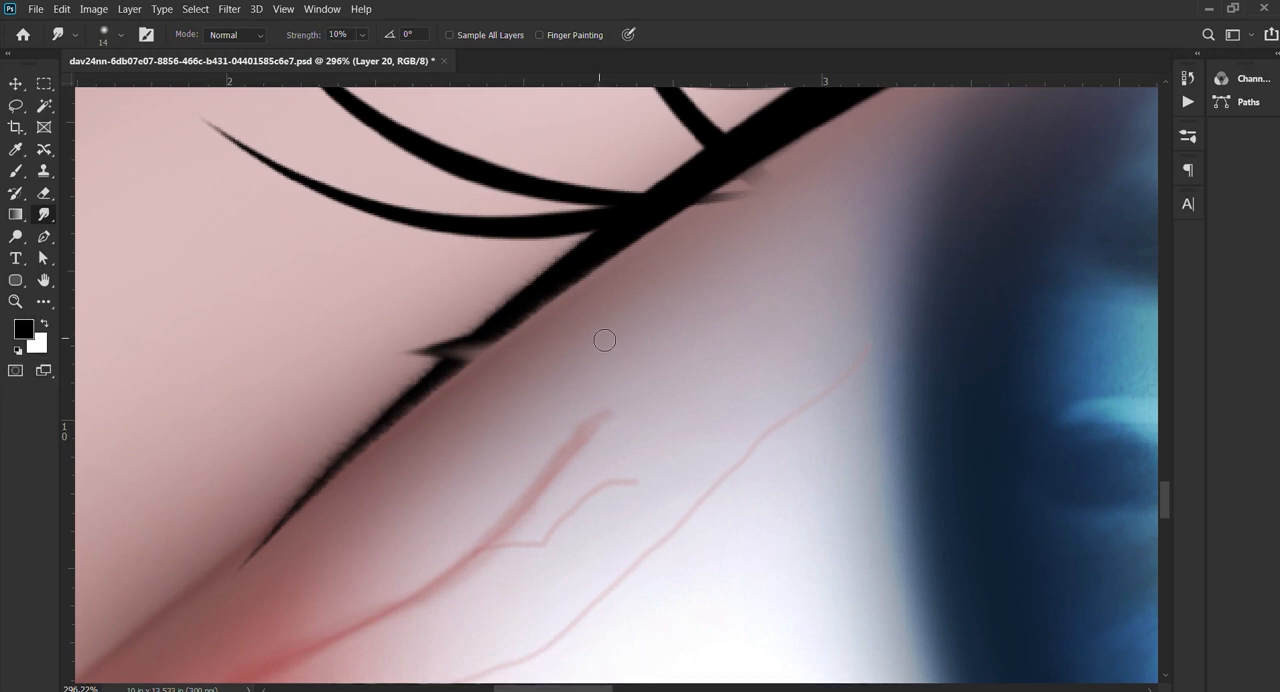
{"action": "key", "text": "1"}
{"action": "key", "text": "0"}
{"action": "left_click_drag", "start_coordinate": [470, 350], "coordinate": [370, 348]}
Step: Smudge small bumps along the lid line at the lash bases above the iris at 100% strength, using a soft round tip
{"action": "scroll", "coordinate": [583, 300], "scroll_direction": "down", "scroll_amount": 5}
{"action": "left_click_drag", "start_coordinate": [601, 290], "coordinate": [300, 476]}
{"action": "left_click_drag", "start_coordinate": [517, 300], "coordinate": [542, 329]}
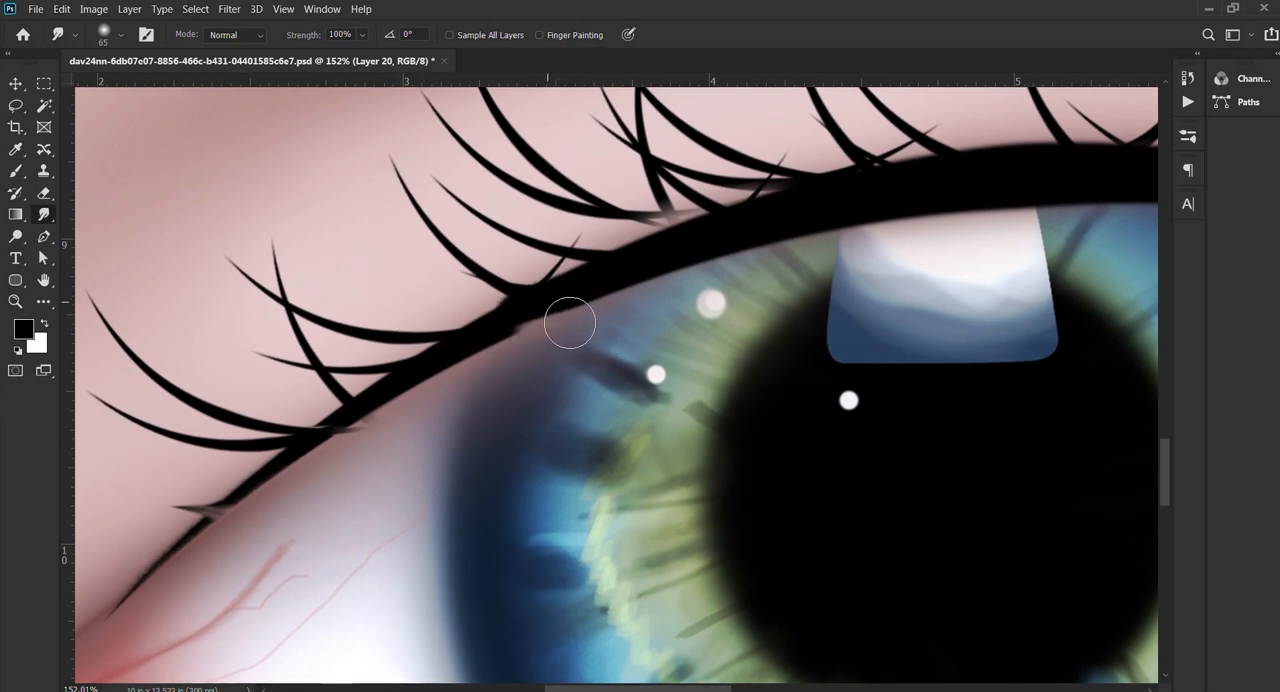
{"action": "scroll", "coordinate": [555, 305], "scroll_direction": "down", "scroll_amount": 1}
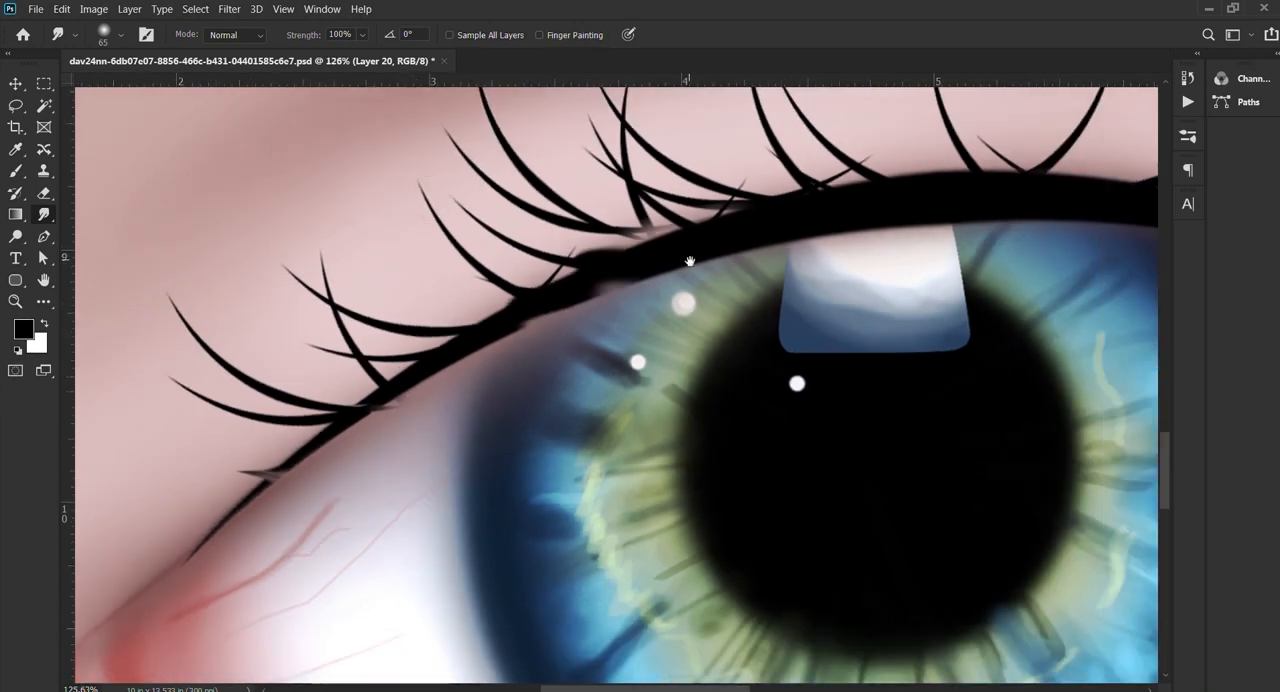
{"action": "left_click_drag", "start_coordinate": [690, 262], "coordinate": [425, 451]}
{"action": "mouse_move", "coordinate": [509, 419]}
{"action": "left_mouse_down"}
{"action": "mouse_move", "coordinate": [421, 310]}
{"action": "mouse_move", "coordinate": [509, 408]}
{"action": "mouse_move", "coordinate": [480, 380]}
{"action": "left_mouse_up"}
{"action": "left_click_drag", "start_coordinate": [568, 366], "coordinate": [545, 362]}
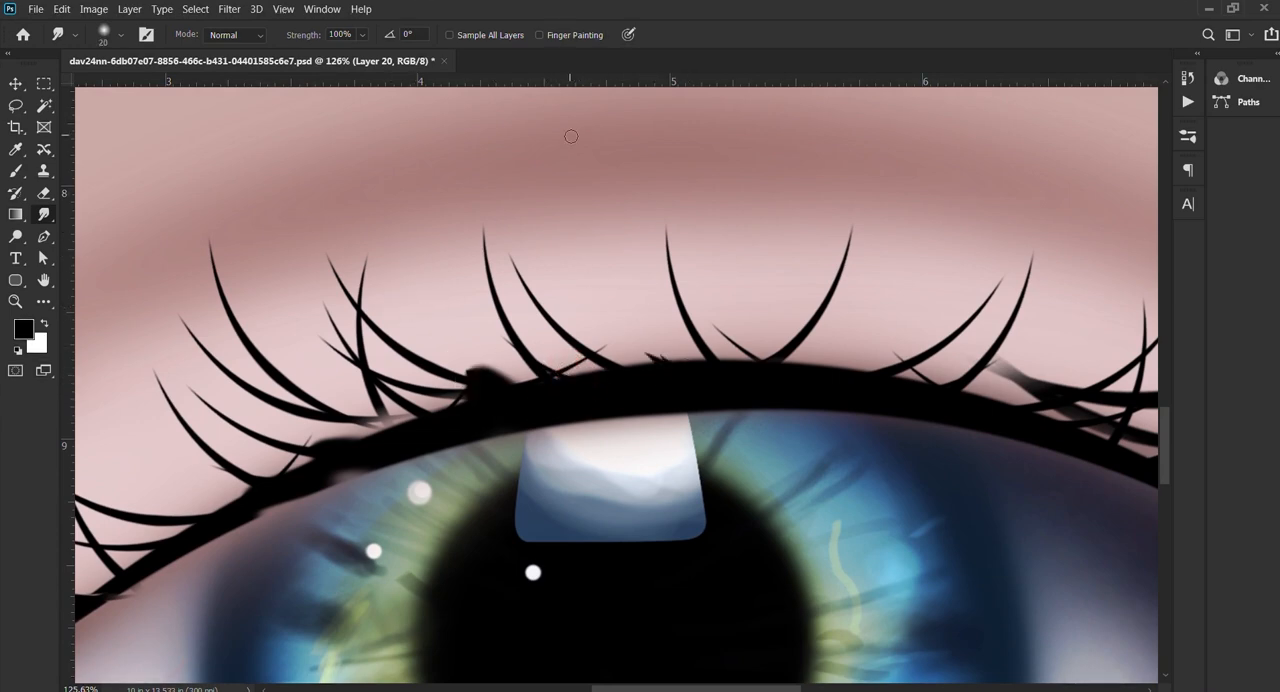
{"action": "left_click_drag", "start_coordinate": [696, 372], "coordinate": [748, 372]}
{"action": "scroll", "coordinate": [674, 383], "scroll_direction": "down", "scroll_amount": 3}
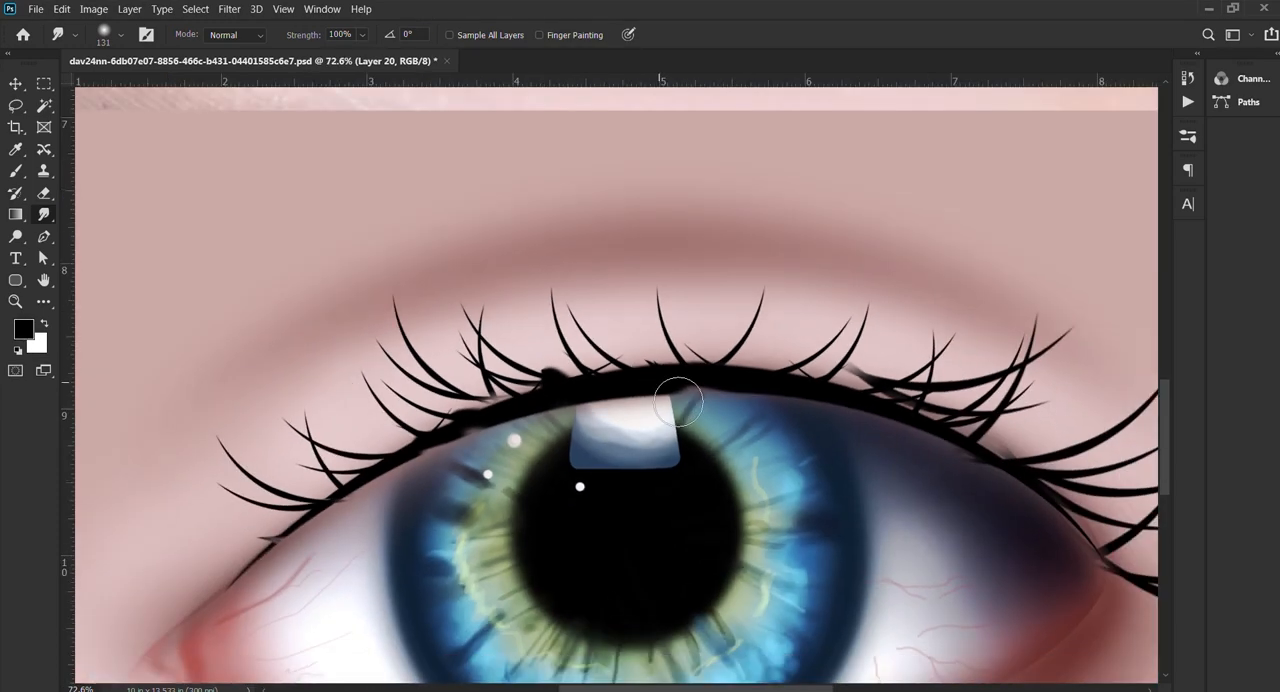
{"action": "left_click_drag", "start_coordinate": [664, 376], "coordinate": [674, 374]}
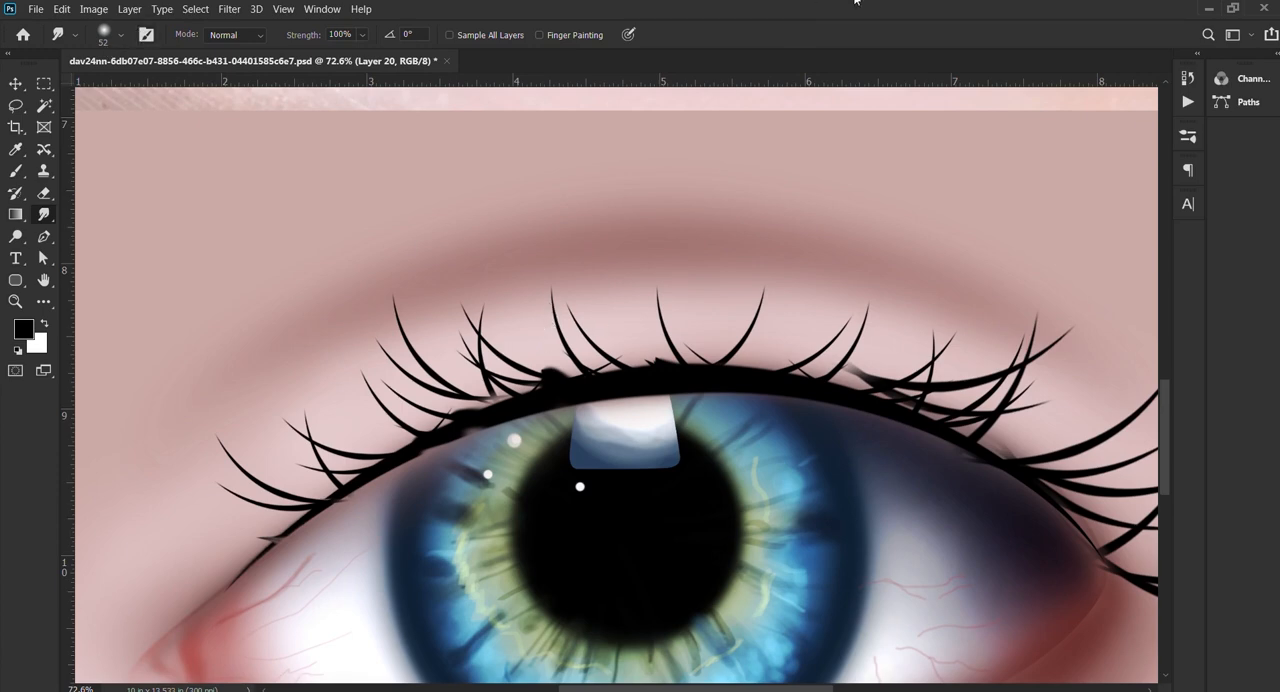
Step: Try to smudge long lash-like strands upward out of the lid line above the pupil
{"action": "mouse_move", "coordinate": [622, 398]}
{"action": "left_mouse_down"}
{"action": "mouse_move", "coordinate": [666, 379]}
{"action": "mouse_move", "coordinate": [632, 351]}
{"action": "mouse_move", "coordinate": [585, 258]}
{"action": "left_mouse_up"}
{"action": "key", "text": "ctrl+z"}
{"action": "left_click_drag", "start_coordinate": [662, 374], "coordinate": [593, 262]}
{"action": "key", "text": "ctrl+z"}
{"action": "mouse_move", "coordinate": [635, 376]}
{"action": "left_mouse_down"}
{"action": "mouse_move", "coordinate": [660, 377]}
{"action": "mouse_move", "coordinate": [574, 217]}
{"action": "left_mouse_up"}
{"action": "key", "text": "ctrl+z"}
Step: Give the Smudge tool a textured bristle tip at a -90° angle and size 267 for the lid line's upper edge
{"action": "left_click_drag", "start_coordinate": [530, 411], "coordinate": [354, 428]}
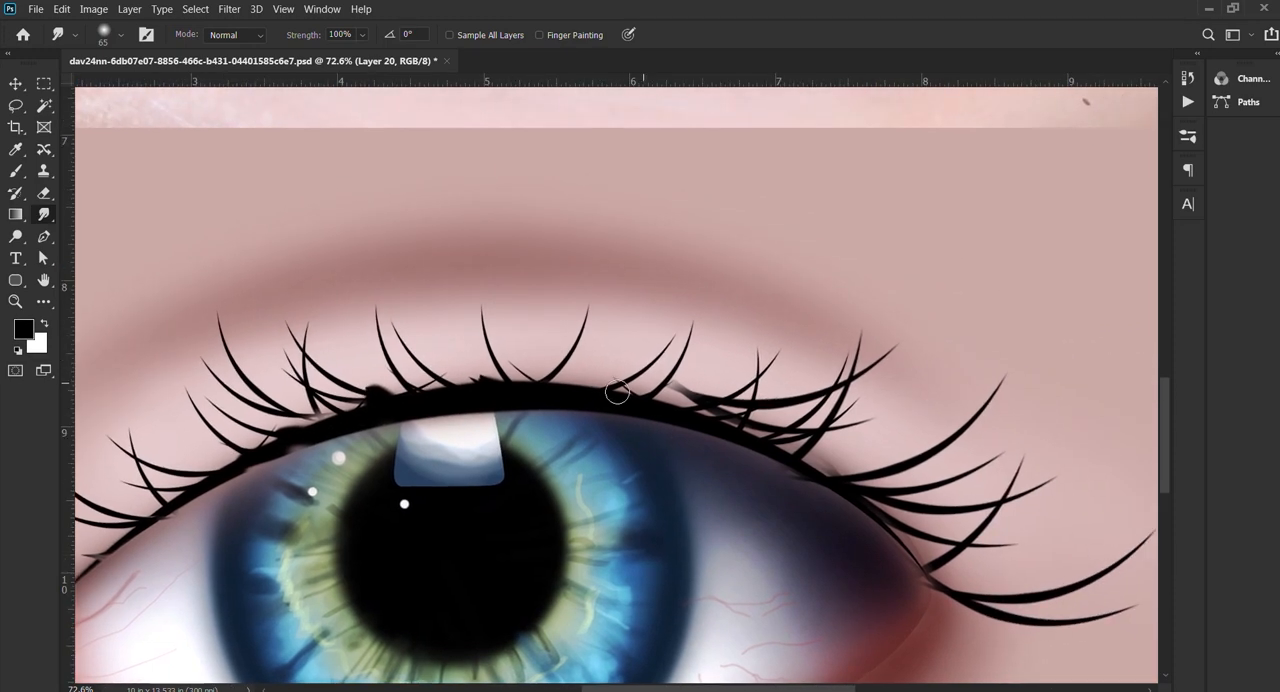
{"action": "left_click_drag", "start_coordinate": [707, 538], "coordinate": [600, 393]}
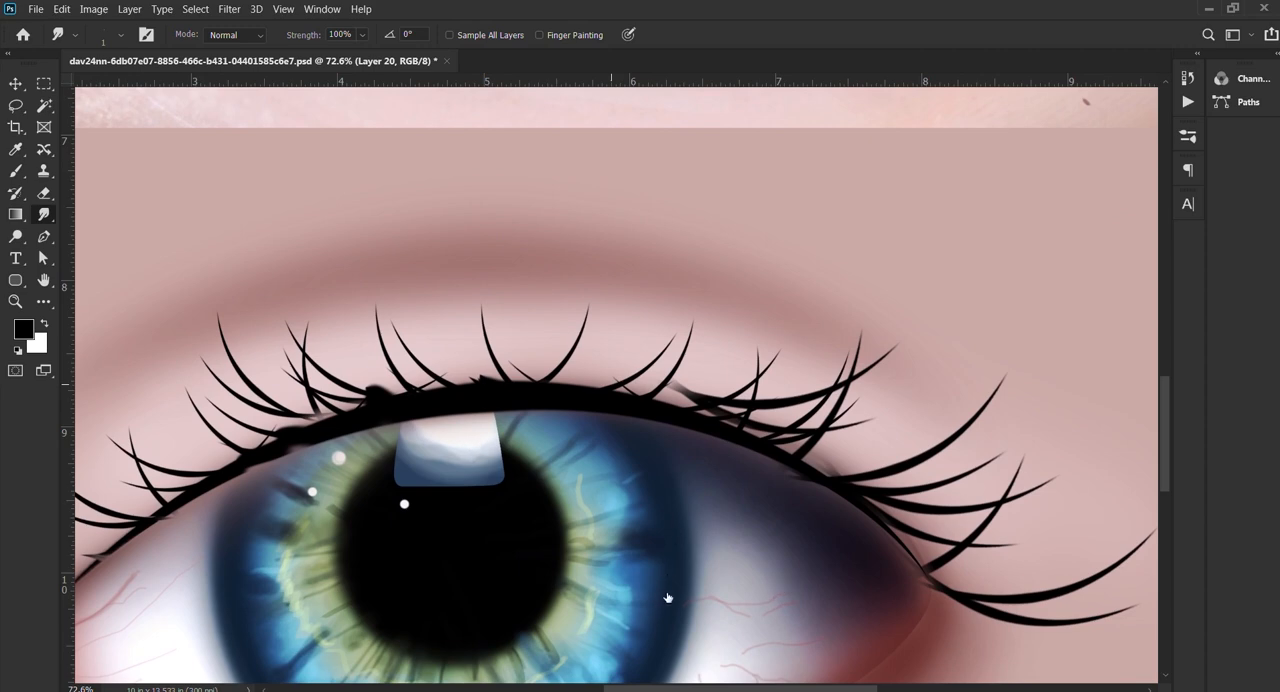
{"action": "double_click", "coordinate": [796, 630]}
{"action": "right_click", "coordinate": [549, 394]}
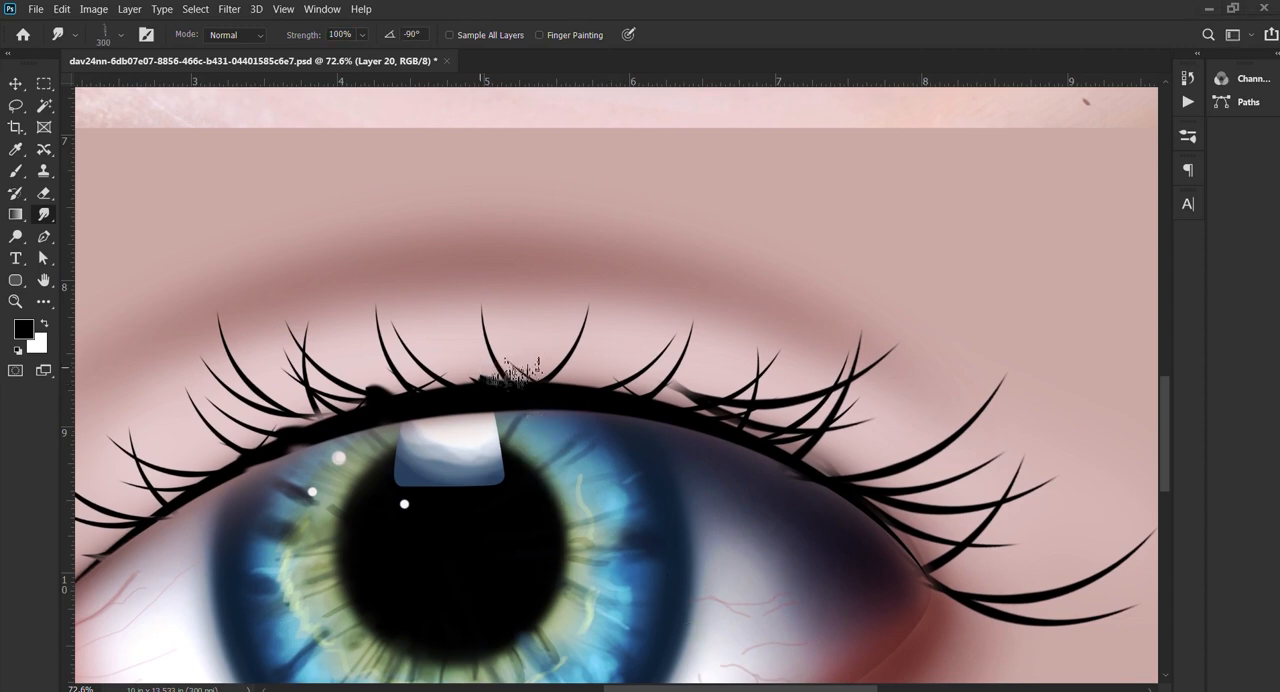
{"action": "left_click_drag", "start_coordinate": [516, 369], "coordinate": [497, 374]}
{"action": "left_click_drag", "start_coordinate": [540, 385], "coordinate": [512, 362]}
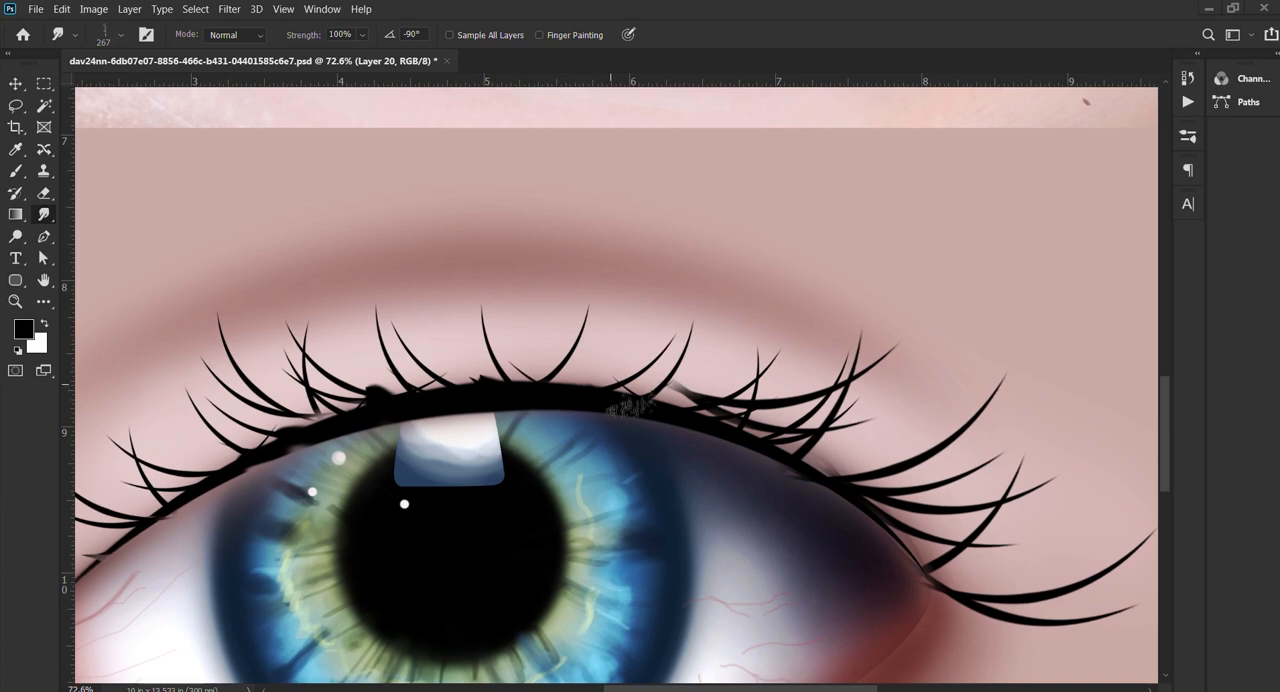
Step: Smudge the upper edge of the lid line into soft, ragged tufts between the central lashes above the iris
{"action": "scroll", "coordinate": [626, 403], "scroll_direction": "up", "scroll_amount": 5}
{"action": "mouse_move", "coordinate": [621, 407]}
{"action": "left_mouse_down"}
{"action": "mouse_move", "coordinate": [538, 293]}
{"action": "mouse_move", "coordinate": [645, 413]}
{"action": "mouse_move", "coordinate": [519, 335]}
{"action": "mouse_move", "coordinate": [457, 260]}
{"action": "mouse_move", "coordinate": [630, 413]}
{"action": "mouse_move", "coordinate": [528, 333]}
{"action": "mouse_move", "coordinate": [523, 313]}
{"action": "mouse_move", "coordinate": [626, 418]}
{"action": "mouse_move", "coordinate": [501, 268]}
{"action": "mouse_move", "coordinate": [561, 358]}
{"action": "mouse_move", "coordinate": [611, 398]}
{"action": "mouse_move", "coordinate": [534, 331]}
{"action": "left_mouse_up"}
{"action": "left_click_drag", "start_coordinate": [530, 384], "coordinate": [397, 340]}
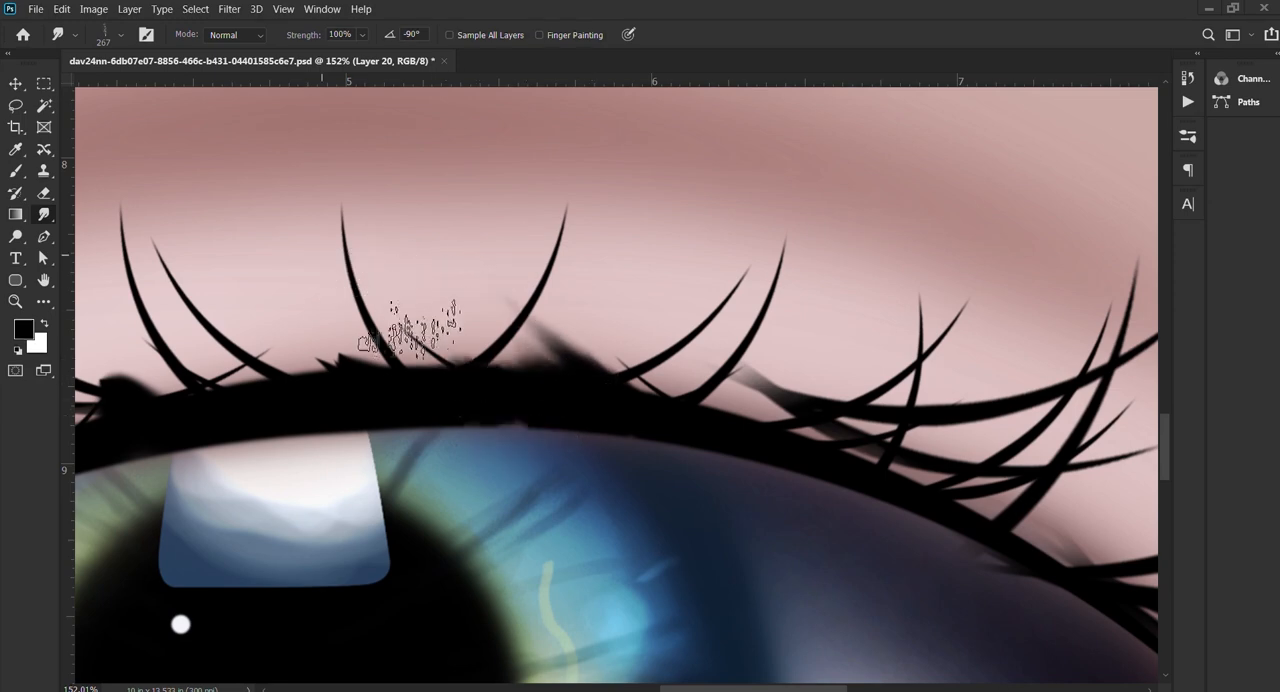
{"action": "scroll", "coordinate": [571, 362], "scroll_direction": "down", "scroll_amount": 2}
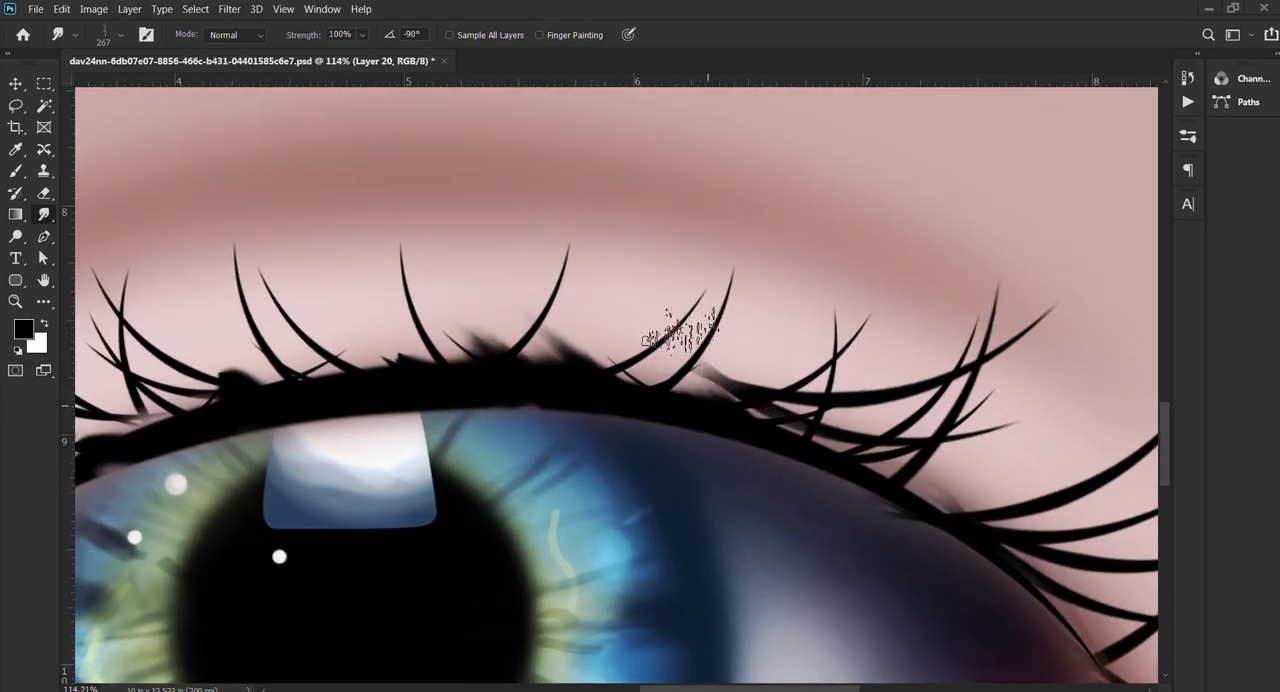
{"action": "scroll", "coordinate": [645, 385], "scroll_direction": "down", "scroll_amount": 2}
{"action": "scroll", "coordinate": [515, 375], "scroll_direction": "down", "scroll_amount": 2}
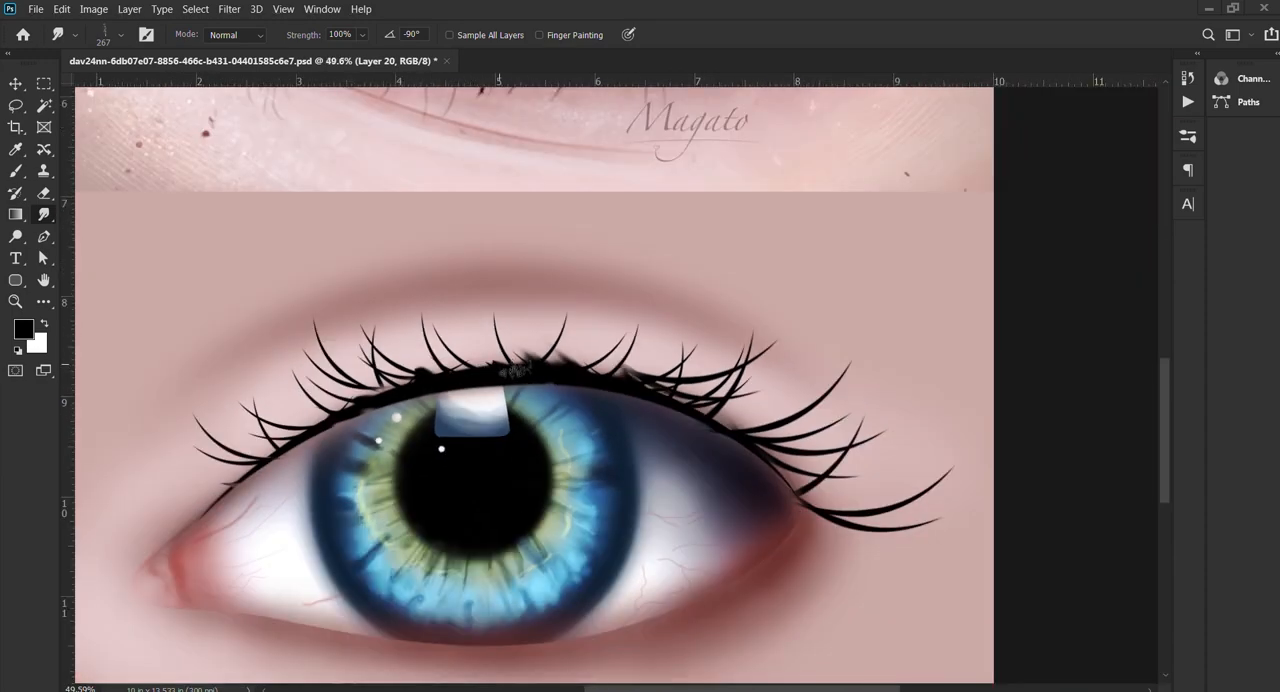
Step: Smudge a long, tapered lash tuft upward from the lid line above the pupil, using a soft round size 45 tip at 70% strength
{"action": "scroll", "coordinate": [570, 362], "scroll_direction": "up", "scroll_amount": 2}
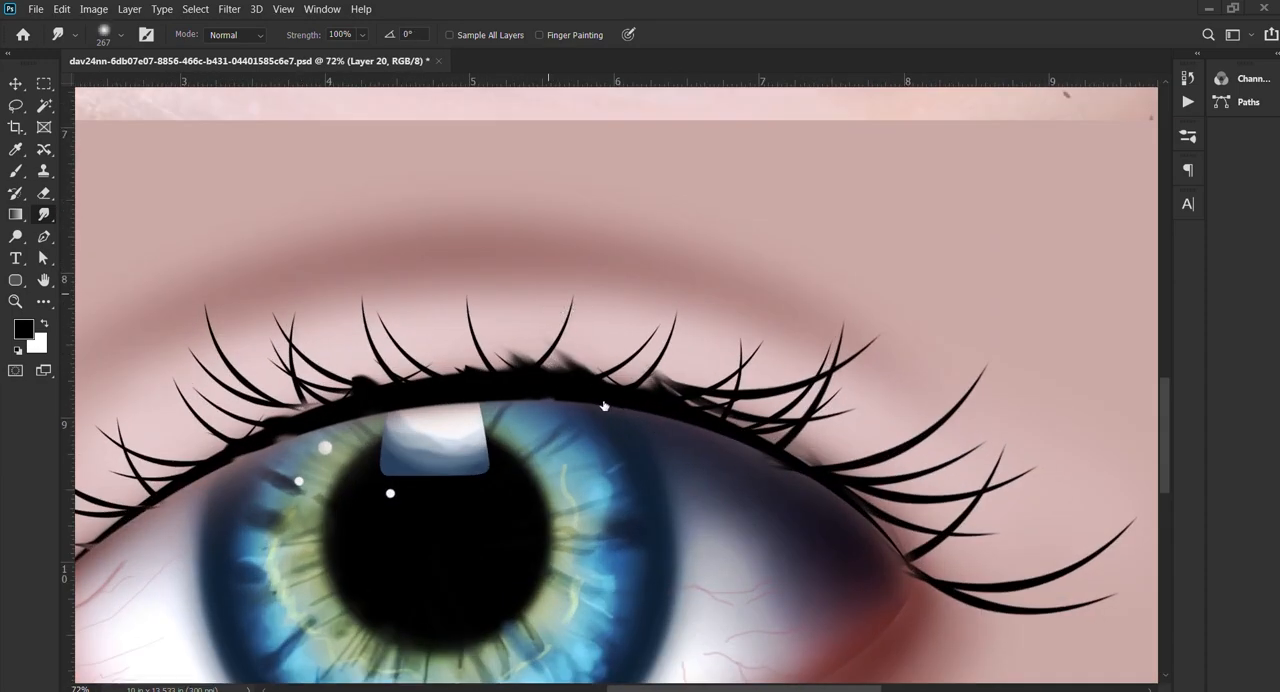
{"action": "left_click_drag", "start_coordinate": [463, 354], "coordinate": [409, 348]}
{"action": "scroll", "coordinate": [459, 369], "scroll_direction": "up", "scroll_amount": 3}
{"action": "mouse_move", "coordinate": [474, 377]}
{"action": "left_mouse_down"}
{"action": "mouse_move", "coordinate": [424, 372]}
{"action": "mouse_move", "coordinate": [432, 310]}
{"action": "left_mouse_up"}
{"action": "left_click_drag", "start_coordinate": [472, 368], "coordinate": [379, 172]}
{"action": "scroll", "coordinate": [532, 337], "scroll_direction": "down", "scroll_amount": 2}
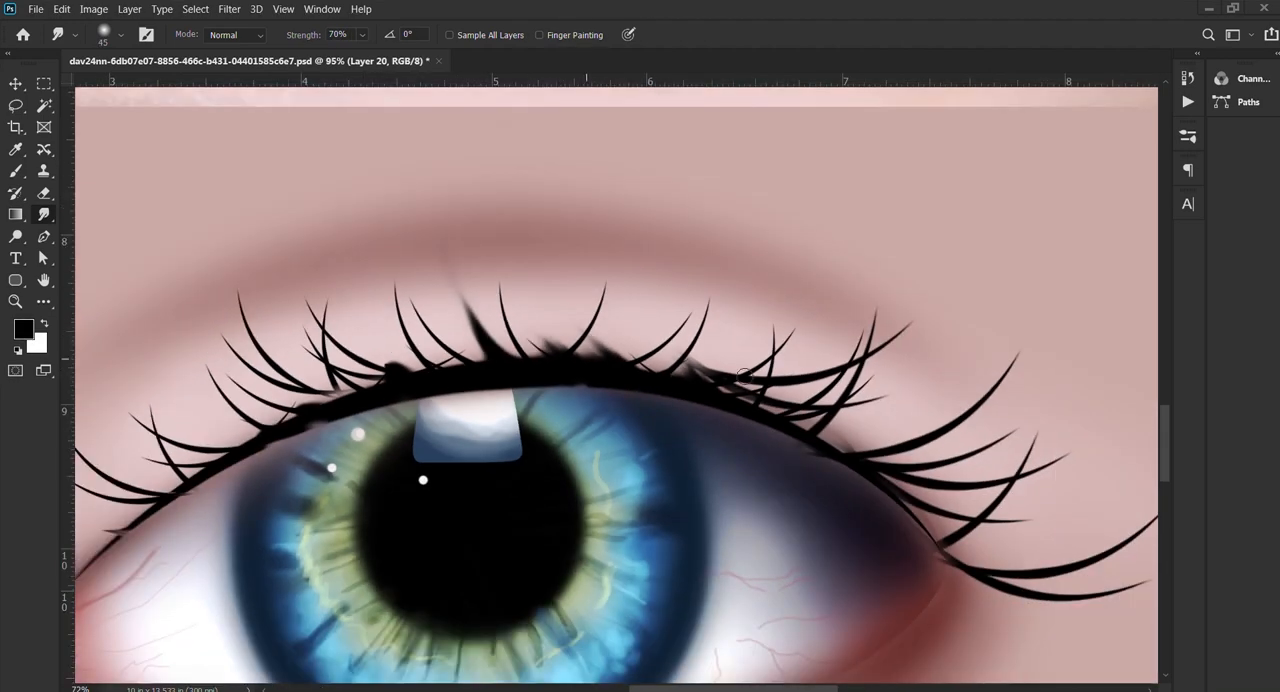
Step: Smudge tapered strands outward from the lid line between the lashes near the outer corner
{"action": "left_click_drag", "start_coordinate": [903, 412], "coordinate": [568, 373]}
{"action": "scroll", "coordinate": [514, 415], "scroll_direction": "up", "scroll_amount": 1}
{"action": "scroll", "coordinate": [505, 410], "scroll_direction": "up", "scroll_amount": 1}
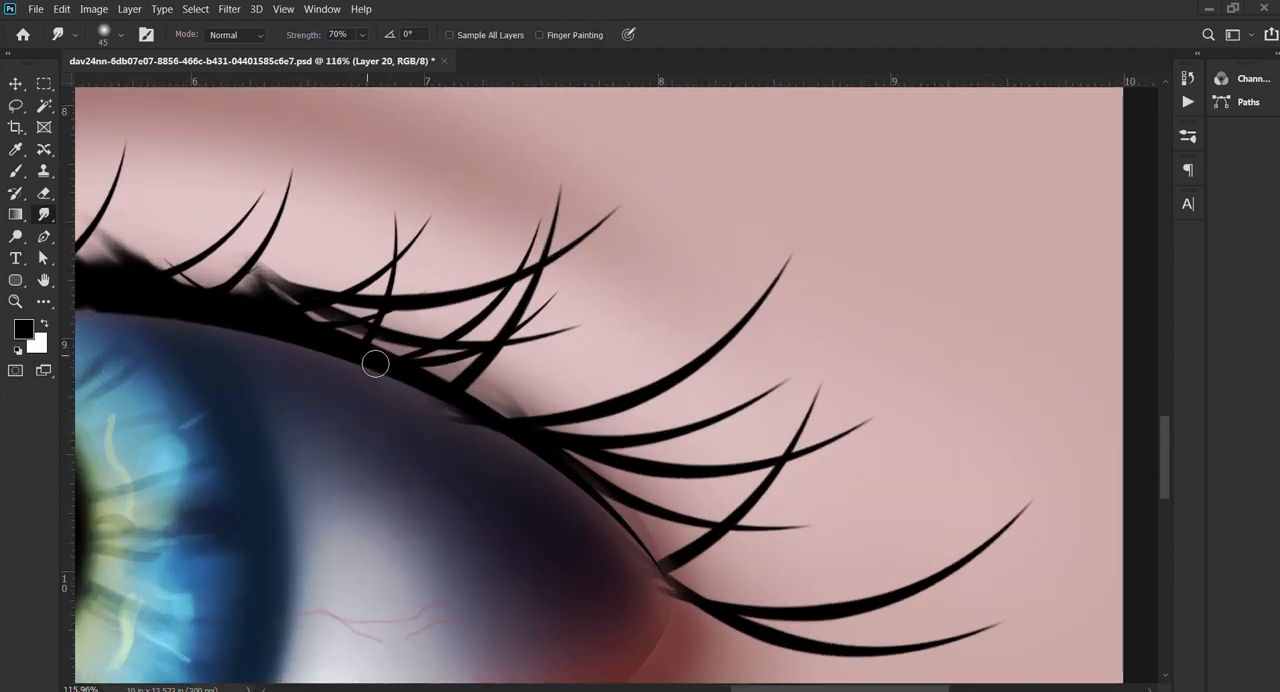
{"action": "left_click_drag", "start_coordinate": [448, 384], "coordinate": [505, 394]}
{"action": "left_click_drag", "start_coordinate": [428, 383], "coordinate": [521, 399]}
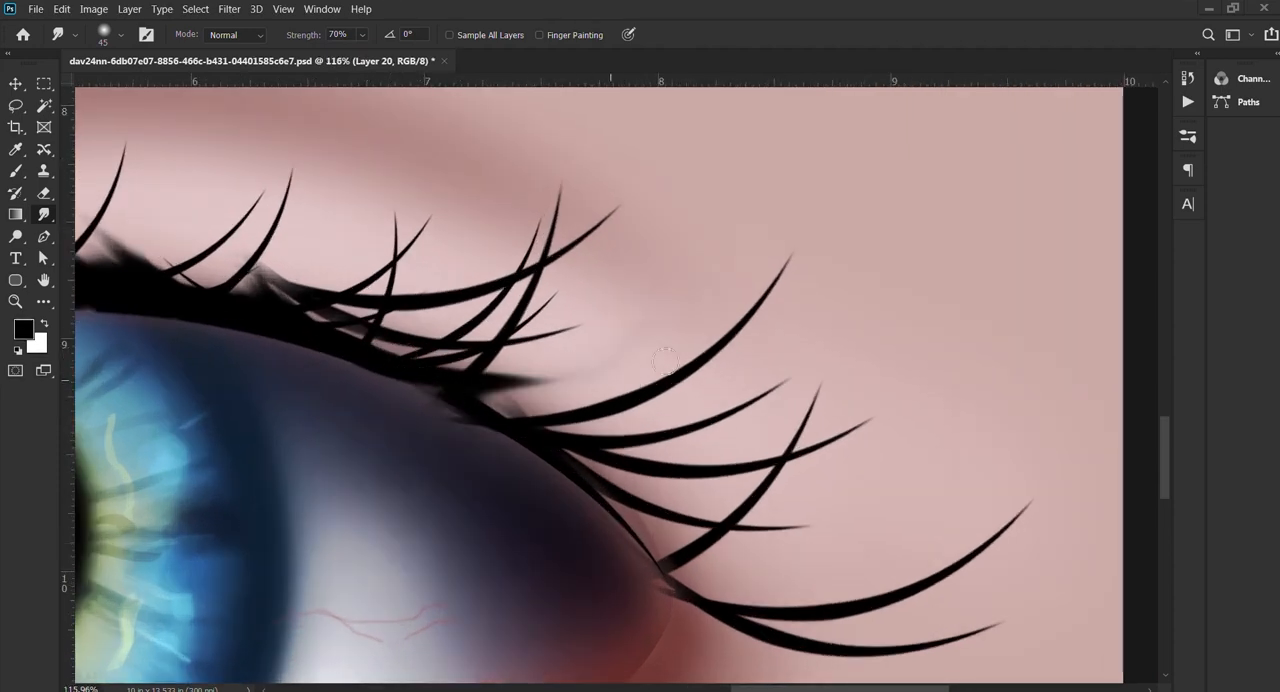
{"action": "left_click_drag", "start_coordinate": [445, 390], "coordinate": [614, 381]}
{"action": "left_click_drag", "start_coordinate": [503, 394], "coordinate": [662, 366]}
{"action": "left_click_drag", "start_coordinate": [485, 429], "coordinate": [585, 442]}
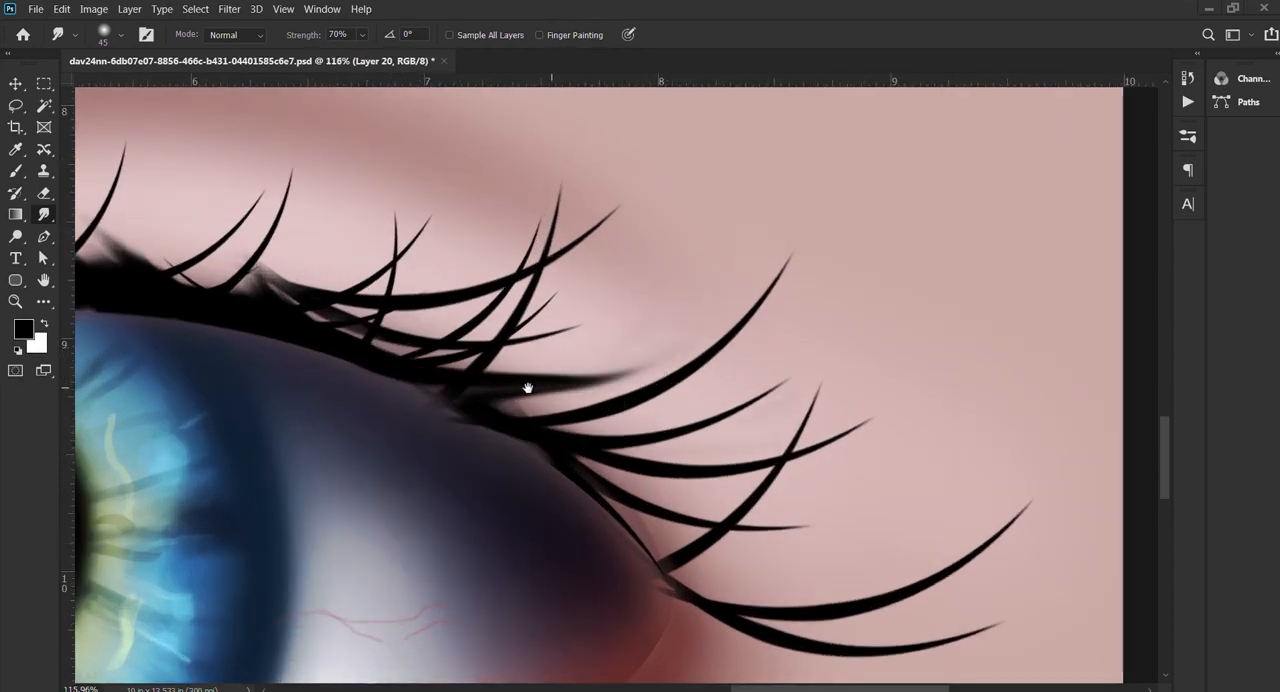
Step: Smudge tapered strands from the lid line between the lashes on the inner-corner side of the iris
{"action": "left_click_drag", "start_coordinate": [528, 388], "coordinate": [955, 400]}
{"action": "left_click_drag", "start_coordinate": [472, 376], "coordinate": [920, 391]}
{"action": "left_click_drag", "start_coordinate": [598, 382], "coordinate": [398, 362]}
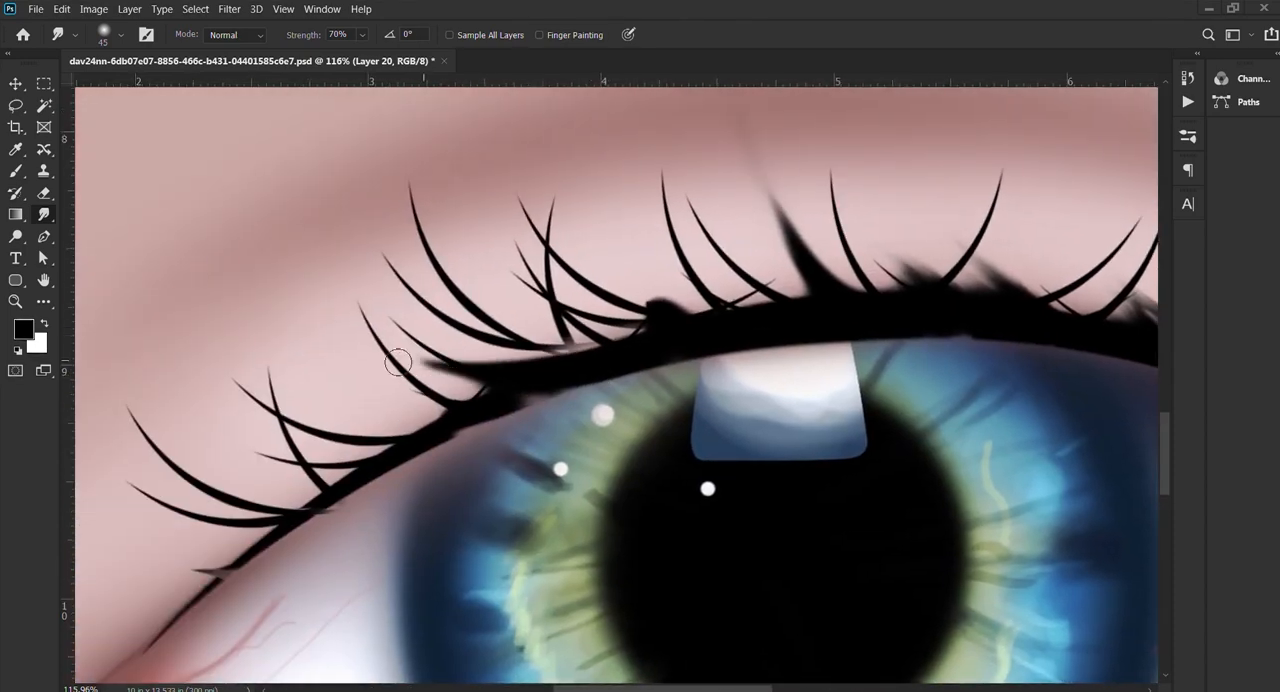
{"action": "left_click_drag", "start_coordinate": [508, 408], "coordinate": [372, 417]}
{"action": "left_click_drag", "start_coordinate": [469, 412], "coordinate": [286, 390]}
{"action": "left_click_drag", "start_coordinate": [381, 445], "coordinate": [632, 395]}
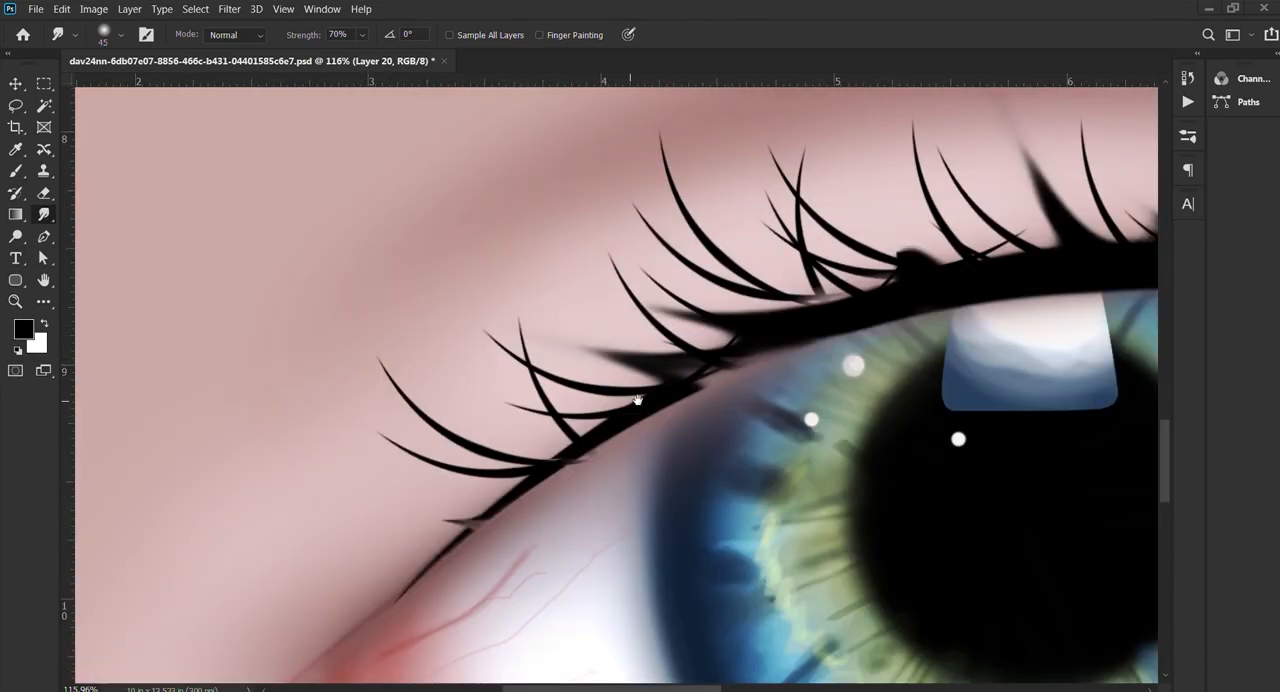
Step: Smudge small, fine tufts along the inner half of the lid line with a size 19 tip
{"action": "right_click", "coordinate": [645, 402], "text": "alt"}
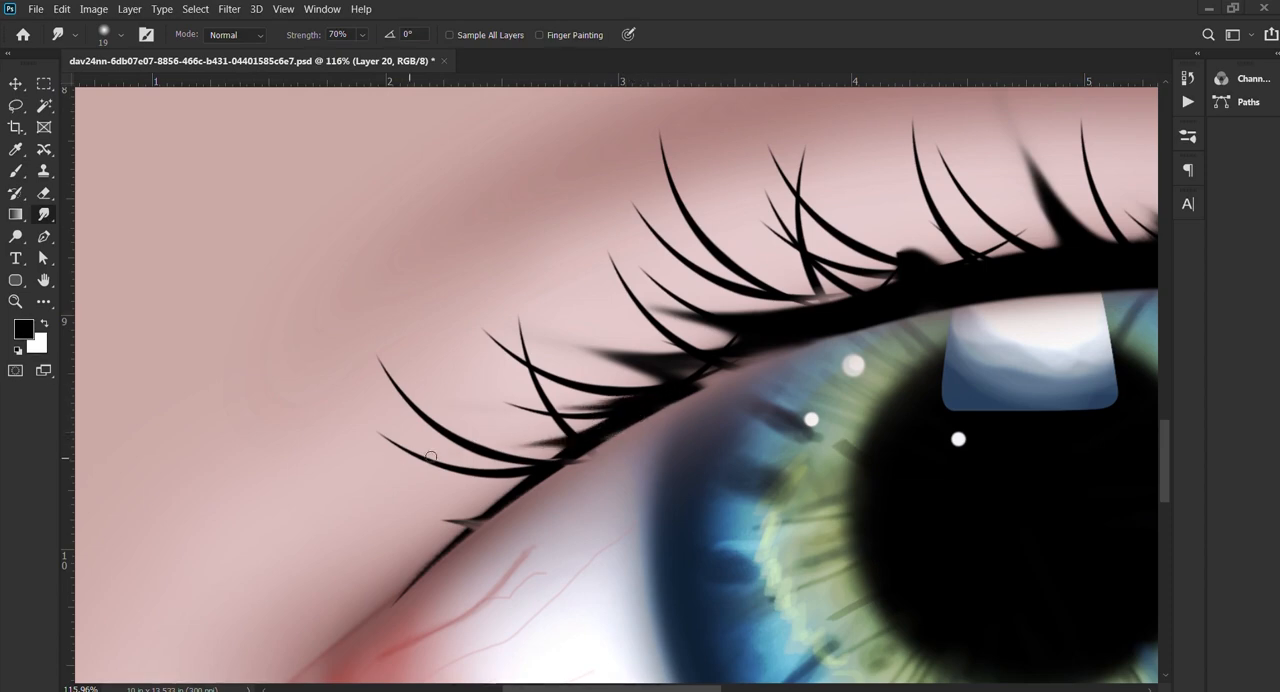
{"action": "left_click_drag", "start_coordinate": [808, 345], "coordinate": [543, 440]}
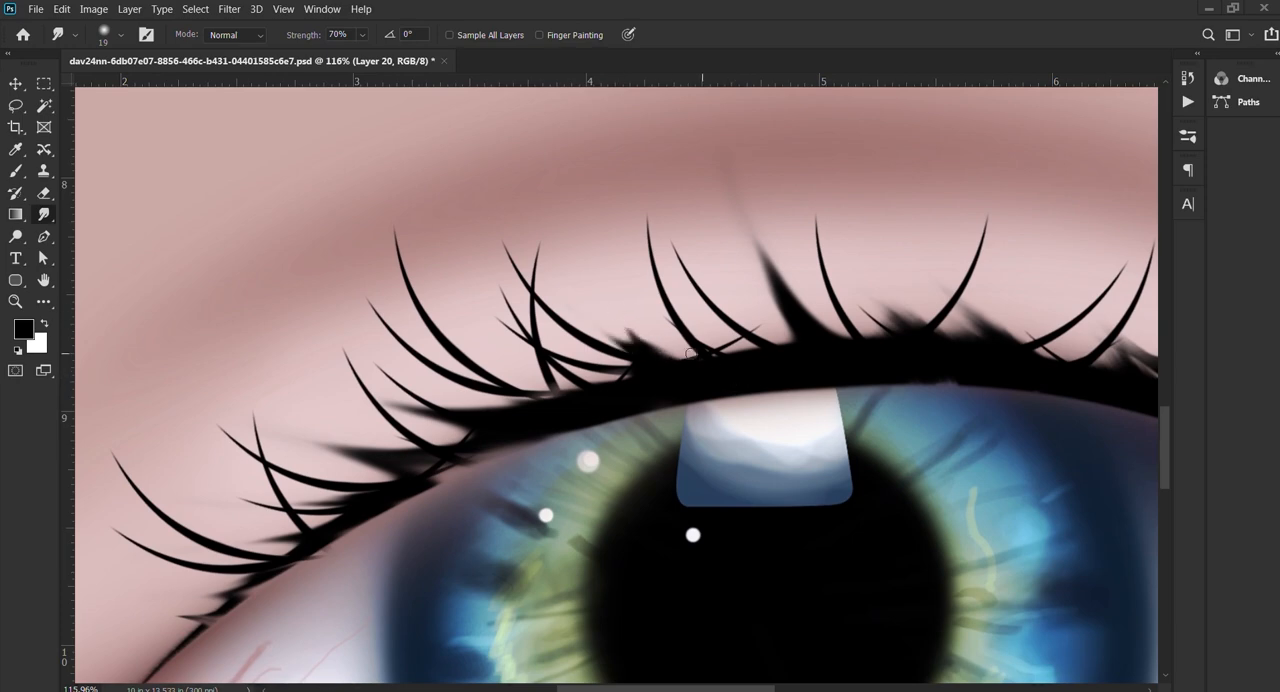
{"action": "left_click_drag", "start_coordinate": [838, 353], "coordinate": [561, 395]}
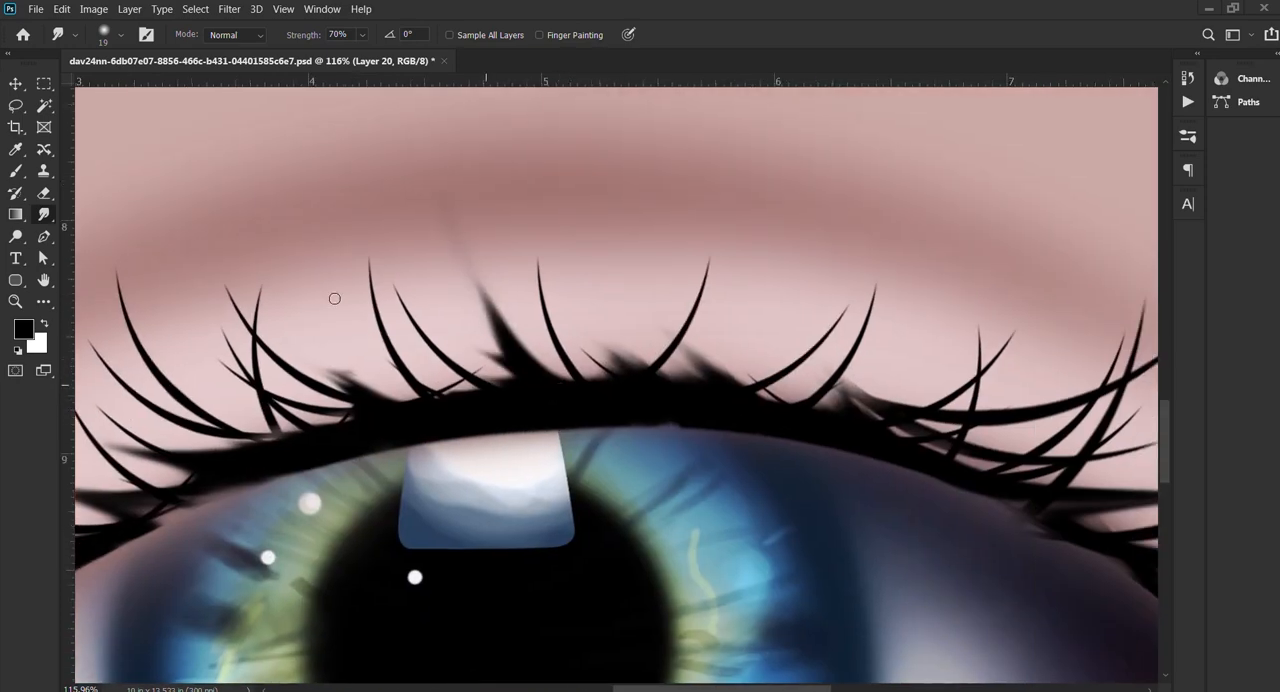
Step: Smudge curved lash tufts upward from the lid line above the iris with a size 49 tip
{"action": "key", "text": "bracketright"}
{"action": "key", "text": "bracketright"}
{"action": "key", "text": "bracketright"}
{"action": "left_click_drag", "start_coordinate": [484, 391], "coordinate": [383, 234]}
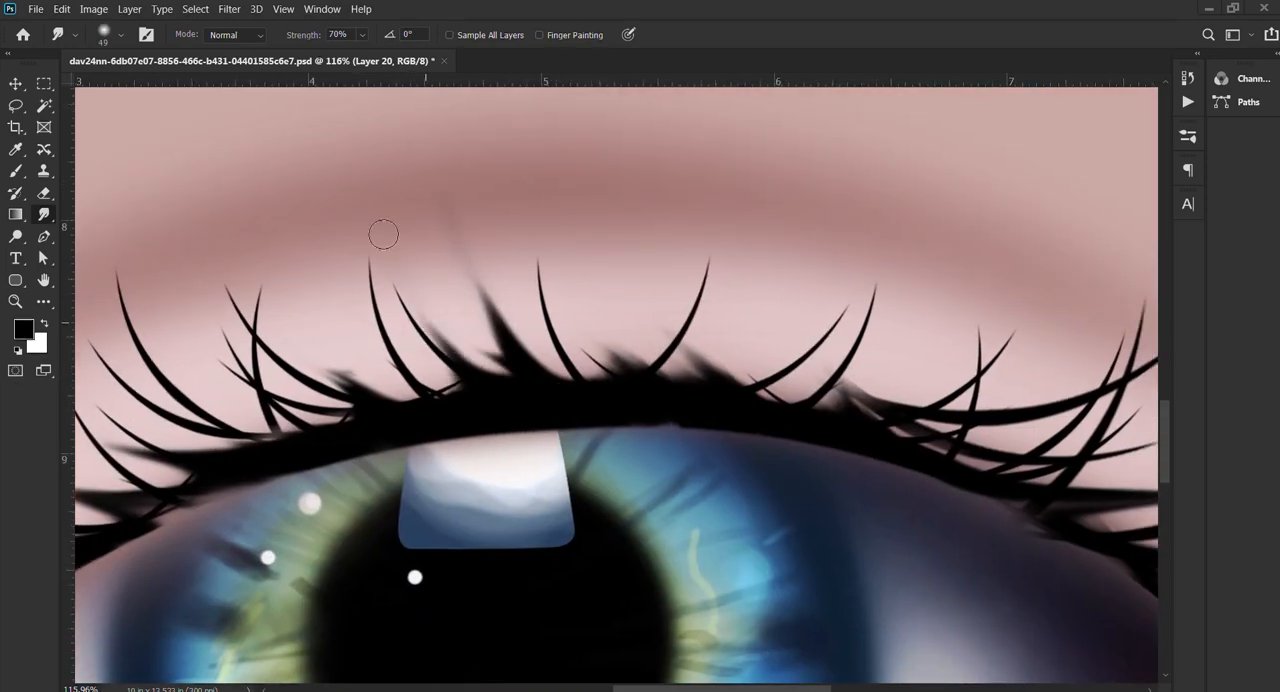
{"action": "mouse_move", "coordinate": [766, 389]}
{"action": "left_mouse_down"}
{"action": "mouse_move", "coordinate": [606, 411]}
{"action": "mouse_move", "coordinate": [454, 289]}
{"action": "left_mouse_up"}
{"action": "left_click_drag", "start_coordinate": [567, 419], "coordinate": [414, 209]}
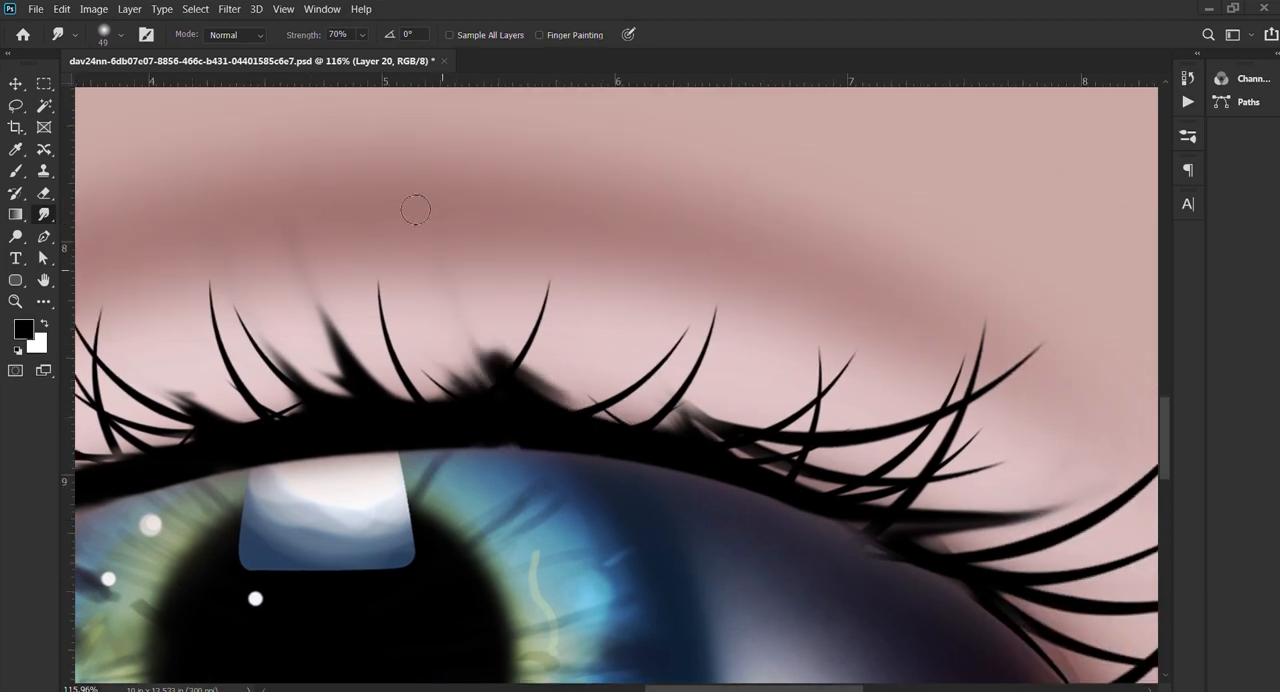
{"action": "mouse_move", "coordinate": [561, 435]}
{"action": "left_mouse_down"}
{"action": "mouse_move", "coordinate": [645, 370]}
{"action": "mouse_move", "coordinate": [660, 320]}
{"action": "left_mouse_up"}
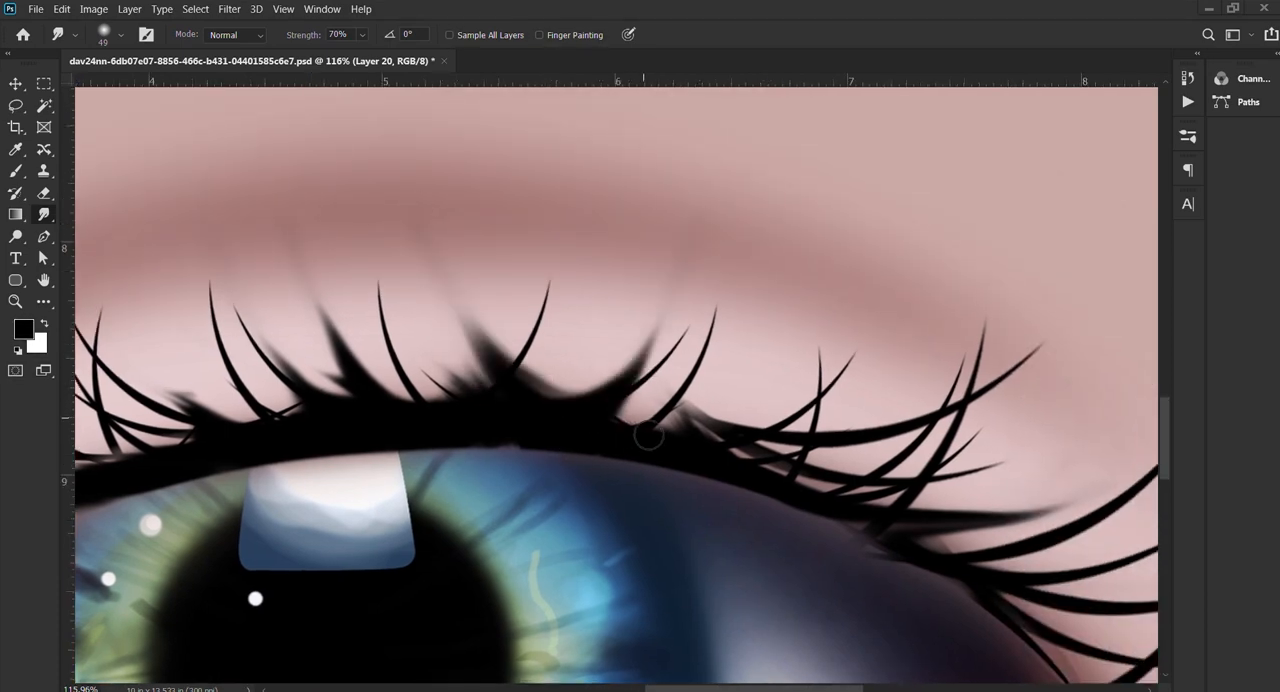
{"action": "left_click_drag", "start_coordinate": [648, 435], "coordinate": [775, 418]}
{"action": "mouse_move", "coordinate": [594, 435]}
{"action": "left_mouse_down"}
{"action": "mouse_move", "coordinate": [866, 363]}
{"action": "mouse_move", "coordinate": [449, 406]}
{"action": "left_mouse_up"}
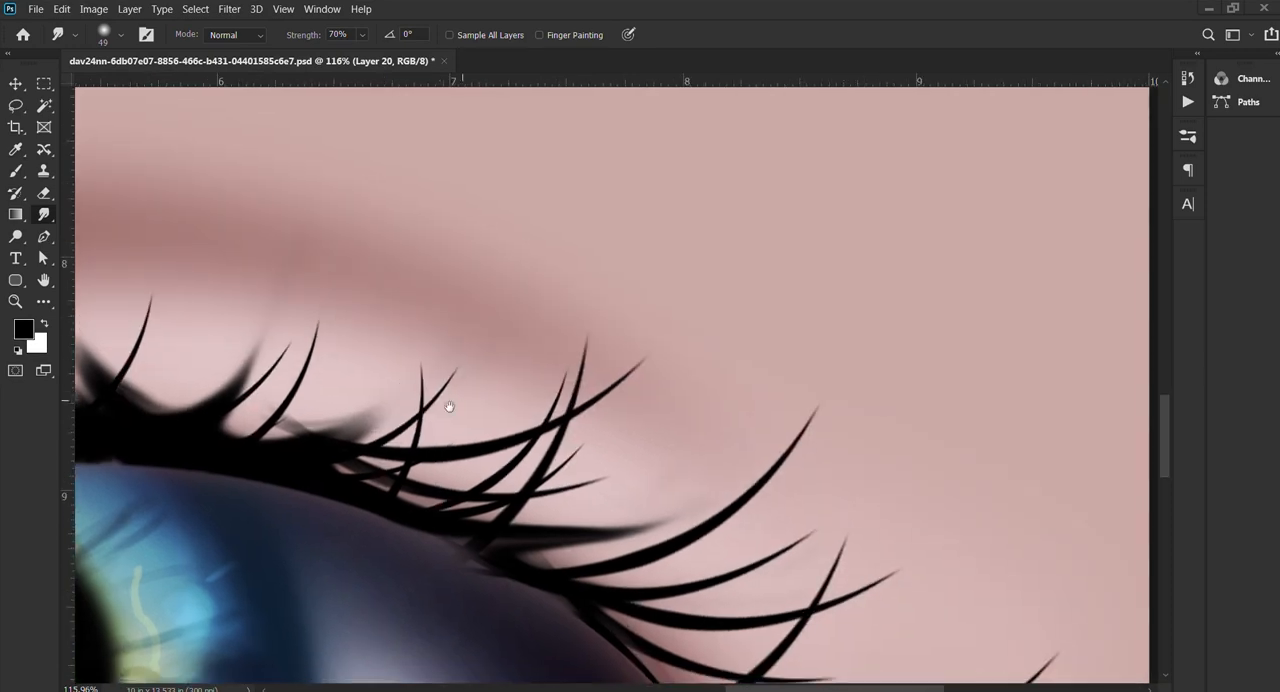
Step: Smudge more strands outward among the crossing lashes near the outer corner with a size 20 tip
{"action": "key", "text": "["}
{"action": "key", "text": "["}
{"action": "key", "text": "["}
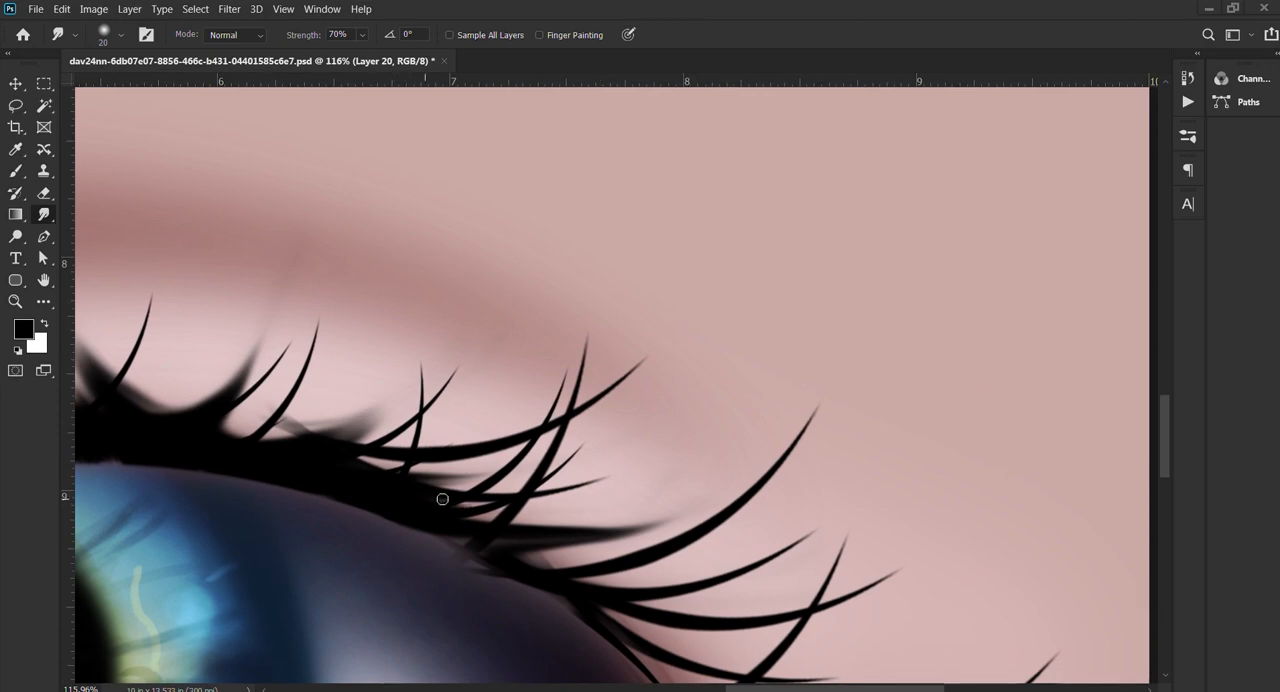
{"action": "left_click_drag", "start_coordinate": [528, 504], "coordinate": [539, 505]}
{"action": "left_click_drag", "start_coordinate": [392, 517], "coordinate": [616, 503]}
{"action": "left_click_drag", "start_coordinate": [453, 524], "coordinate": [748, 460]}
{"action": "left_click_drag", "start_coordinate": [512, 511], "coordinate": [767, 422]}
{"action": "left_click_drag", "start_coordinate": [775, 474], "coordinate": [798, 329]}
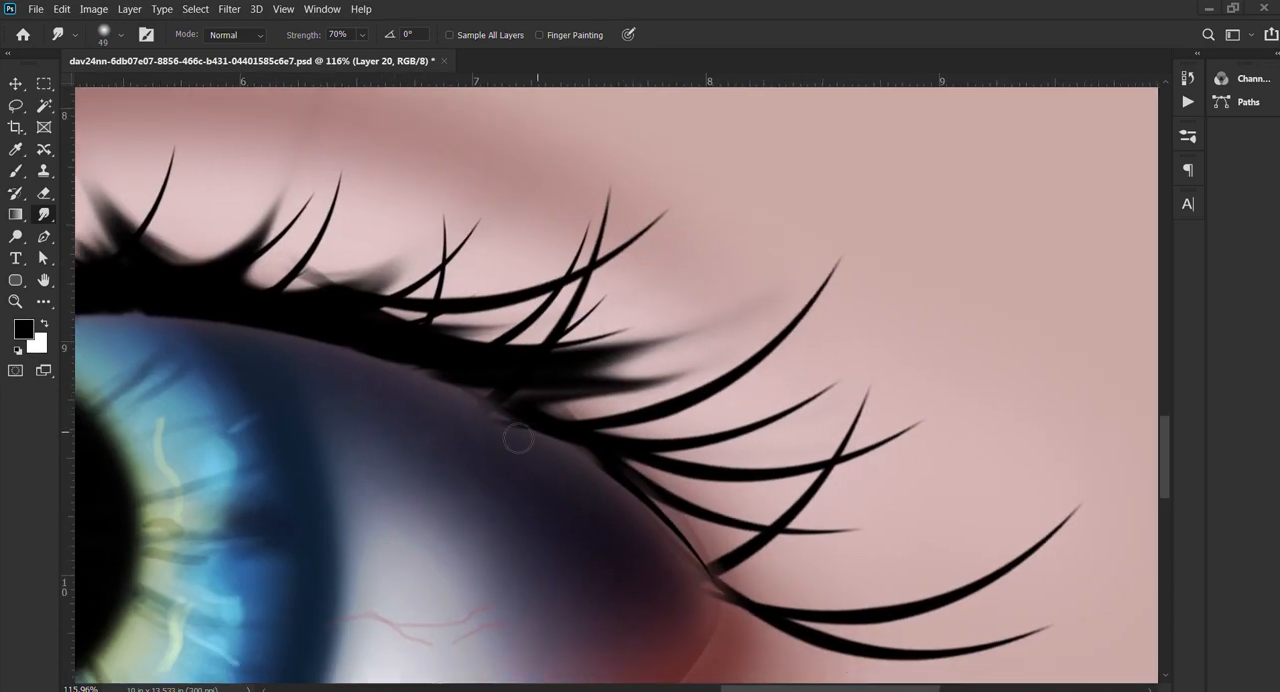
Step: Soften the central lid line and flatten its tuft above the iris with a size 182 Smudge tip
{"action": "scroll", "coordinate": [696, 481], "scroll_direction": "down", "scroll_amount": 5}
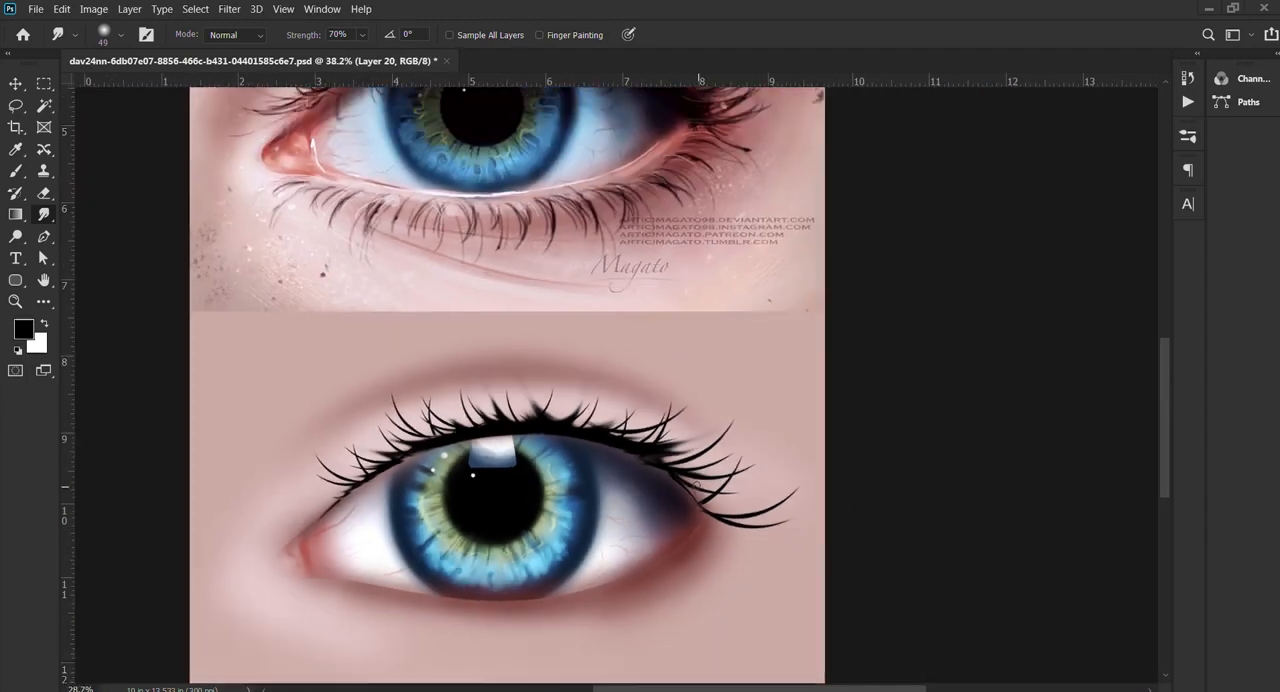
{"action": "scroll", "coordinate": [653, 475], "scroll_direction": "down", "scroll_amount": 2}
{"action": "scroll", "coordinate": [646, 466], "scroll_direction": "up", "scroll_amount": 6}
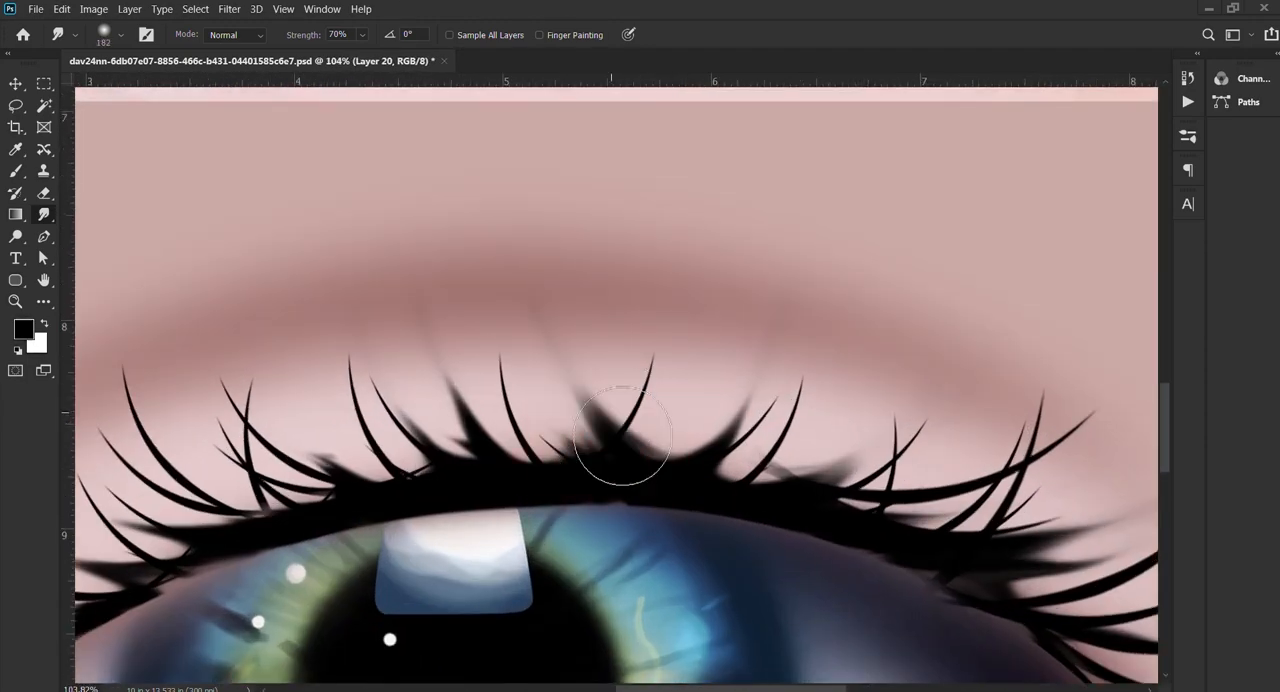
{"action": "mouse_move", "coordinate": [625, 440]}
{"action": "left_mouse_down"}
{"action": "mouse_move", "coordinate": [667, 494]}
{"action": "mouse_move", "coordinate": [661, 484]}
{"action": "mouse_move", "coordinate": [690, 497]}
{"action": "left_mouse_up"}
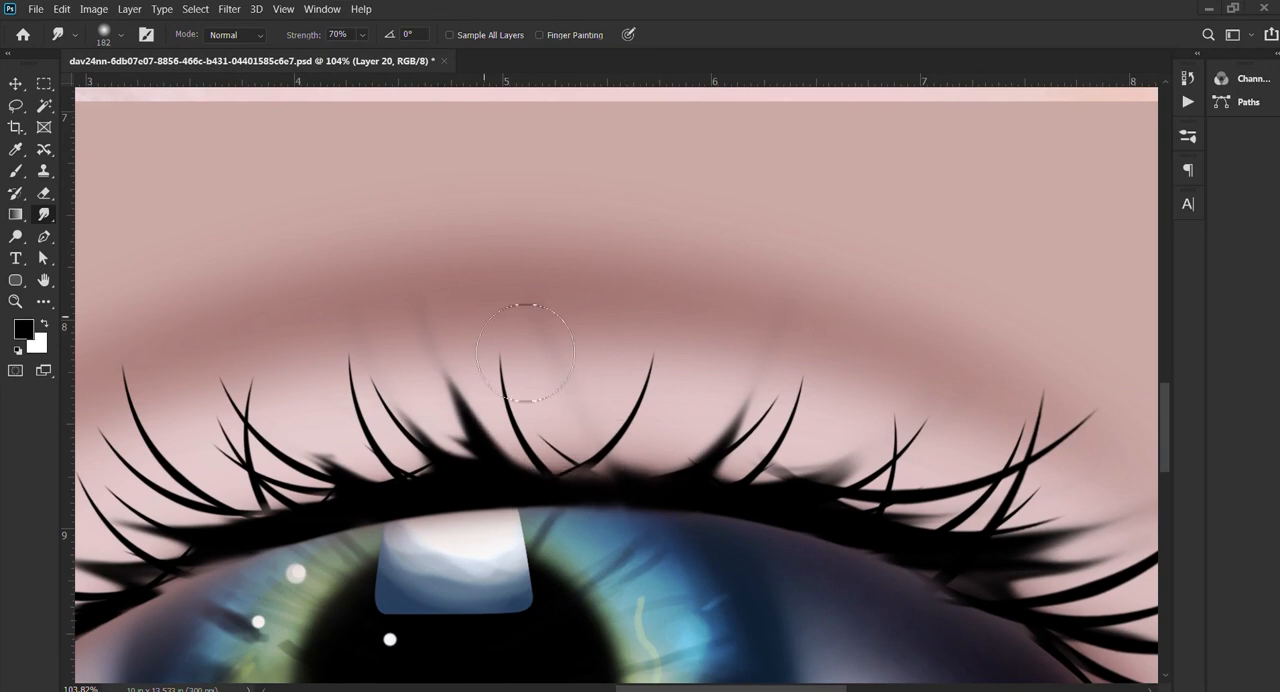
{"action": "left_click_drag", "start_coordinate": [582, 468], "coordinate": [571, 403]}
{"action": "mouse_move", "coordinate": [514, 493]}
{"action": "left_mouse_down"}
{"action": "mouse_move", "coordinate": [518, 415]}
{"action": "mouse_move", "coordinate": [450, 425]}
{"action": "left_mouse_up"}
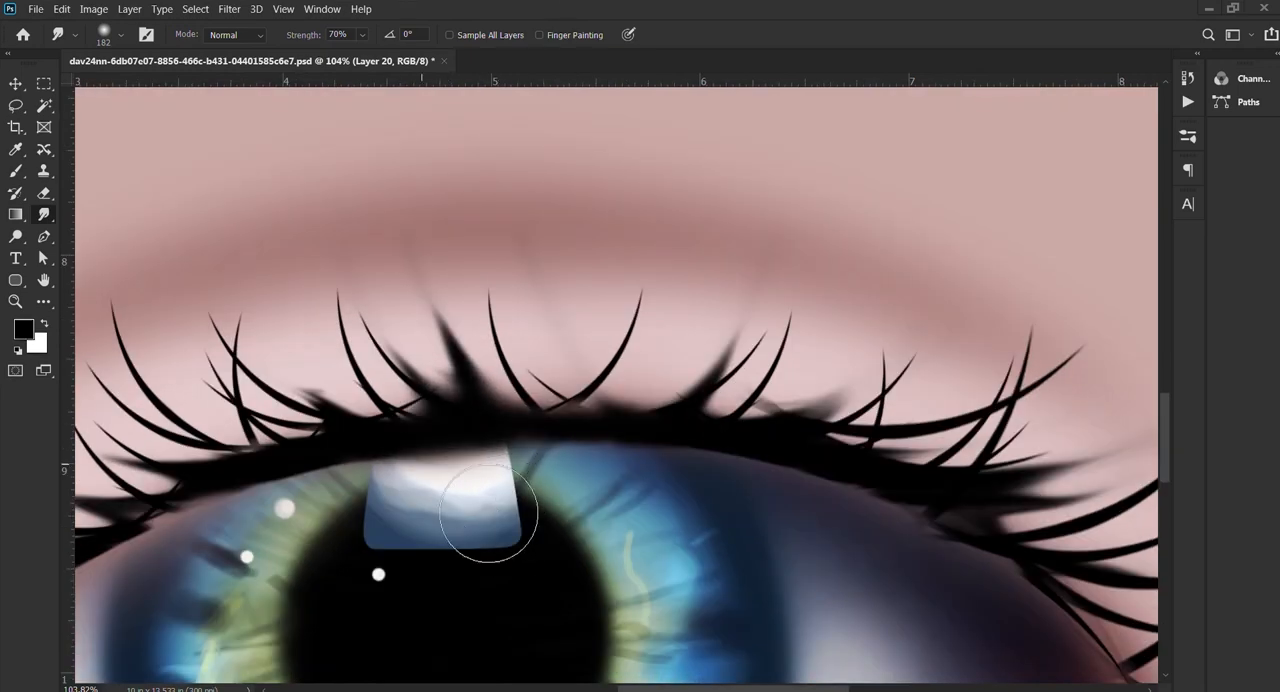
{"action": "left_click_drag", "start_coordinate": [488, 514], "coordinate": [607, 500]}
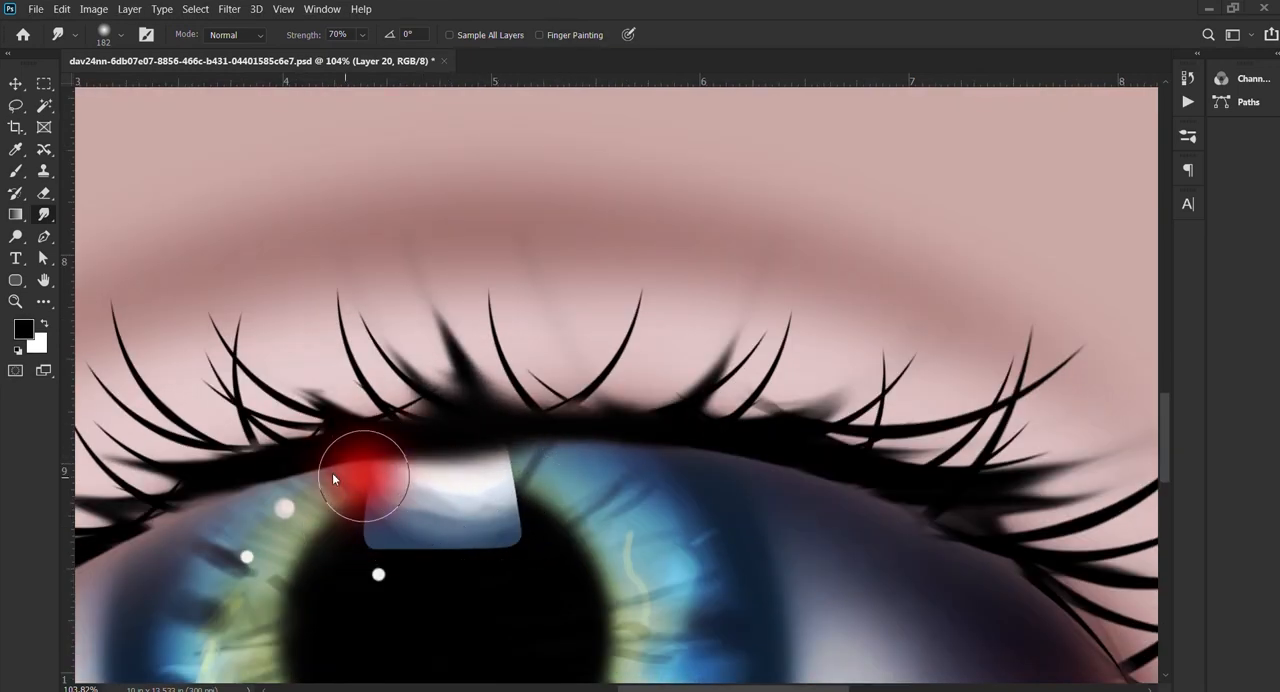
Step: Smudge the lid line's inner end into a thin dark outline around the inner eye corner with a size 109 tip
{"action": "mouse_move", "coordinate": [304, 514]}
{"action": "left_mouse_down"}
{"action": "mouse_move", "coordinate": [616, 428]}
{"action": "mouse_move", "coordinate": [420, 457]}
{"action": "mouse_move", "coordinate": [213, 664]}
{"action": "mouse_move", "coordinate": [509, 429]}
{"action": "mouse_move", "coordinate": [566, 349]}
{"action": "mouse_move", "coordinate": [284, 613]}
{"action": "left_mouse_up"}
{"action": "key", "text": "ctrl+z"}
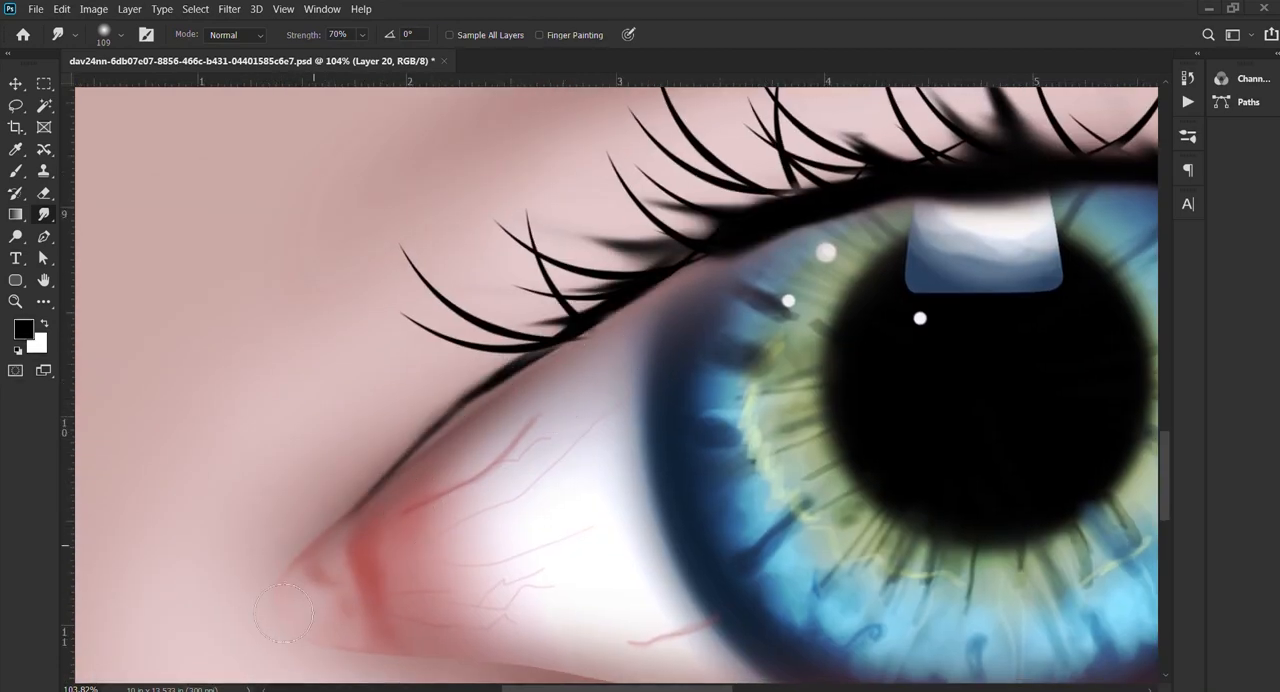
{"action": "left_click_drag", "start_coordinate": [487, 391], "coordinate": [240, 643]}
{"action": "key", "text": "ctrl+z"}
{"action": "mouse_move", "coordinate": [374, 508]}
{"action": "left_mouse_down"}
{"action": "mouse_move", "coordinate": [418, 429]}
{"action": "mouse_move", "coordinate": [354, 517]}
{"action": "mouse_move", "coordinate": [368, 588]}
{"action": "left_mouse_up"}
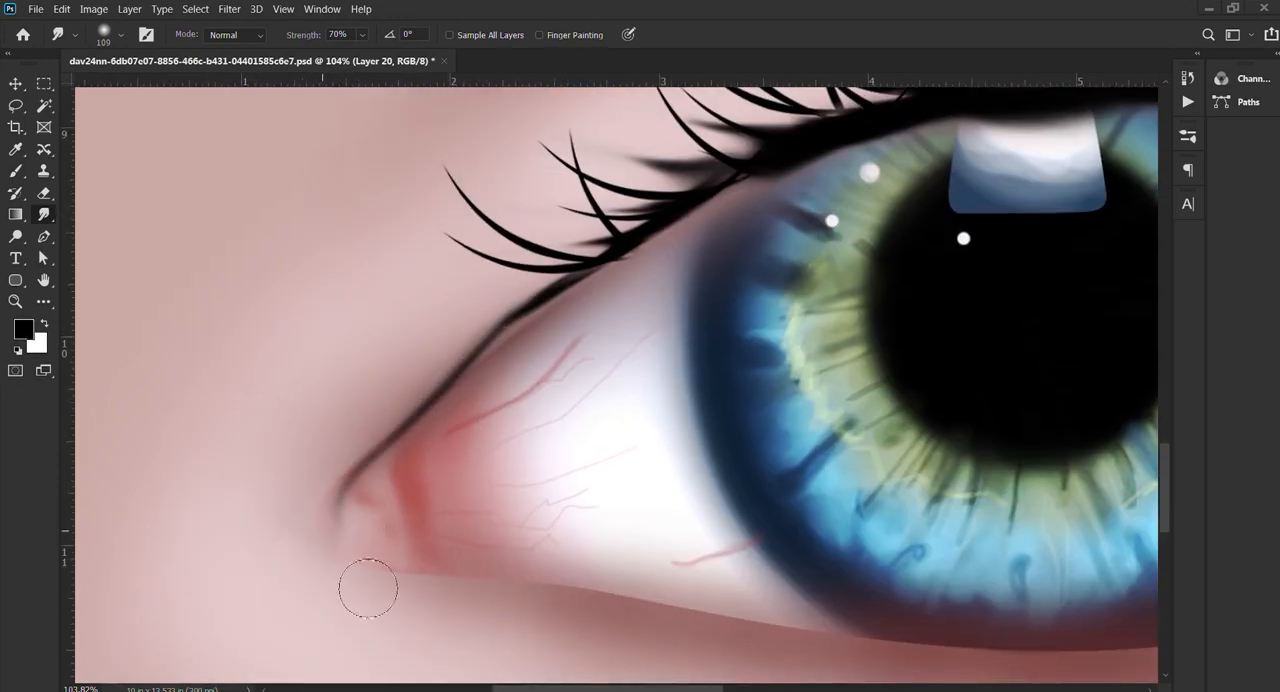
{"action": "mouse_move", "coordinate": [399, 502]}
{"action": "left_mouse_down"}
{"action": "mouse_move", "coordinate": [349, 531]}
{"action": "mouse_move", "coordinate": [380, 571]}
{"action": "mouse_move", "coordinate": [445, 505]}
{"action": "left_mouse_up"}
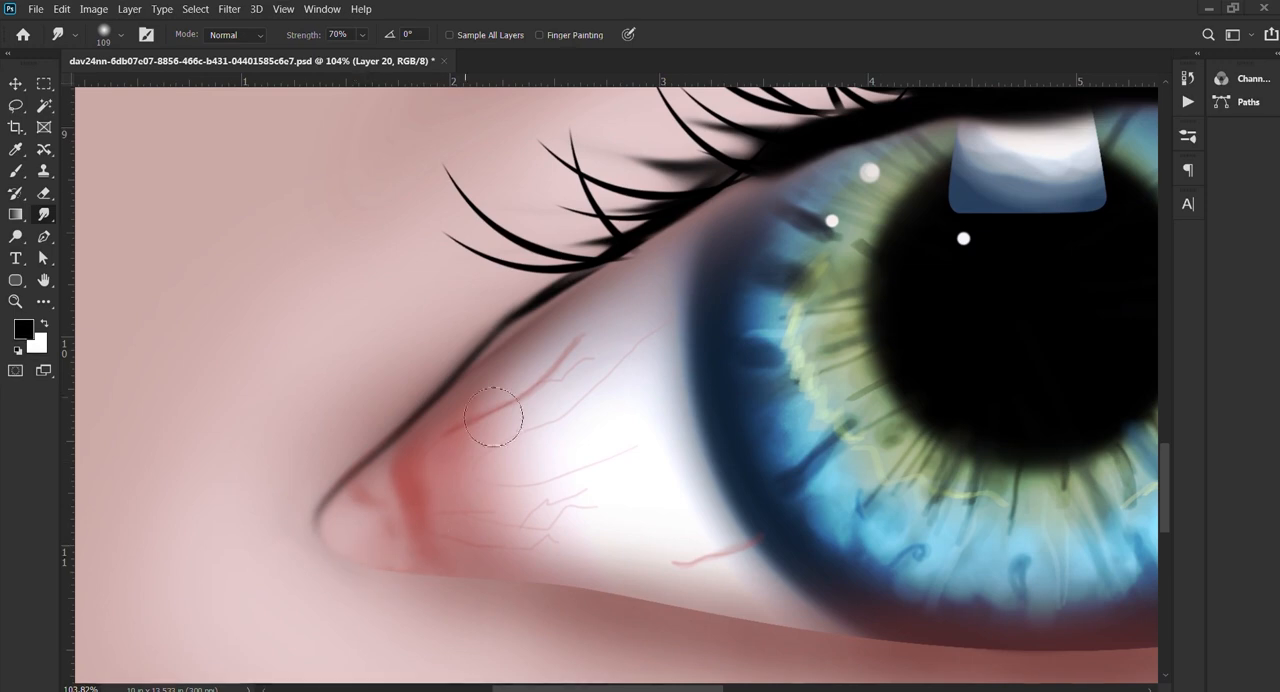
{"action": "mouse_move", "coordinate": [517, 343]}
{"action": "left_mouse_down"}
{"action": "mouse_move", "coordinate": [560, 300]}
{"action": "mouse_move", "coordinate": [474, 375]}
{"action": "left_mouse_up"}
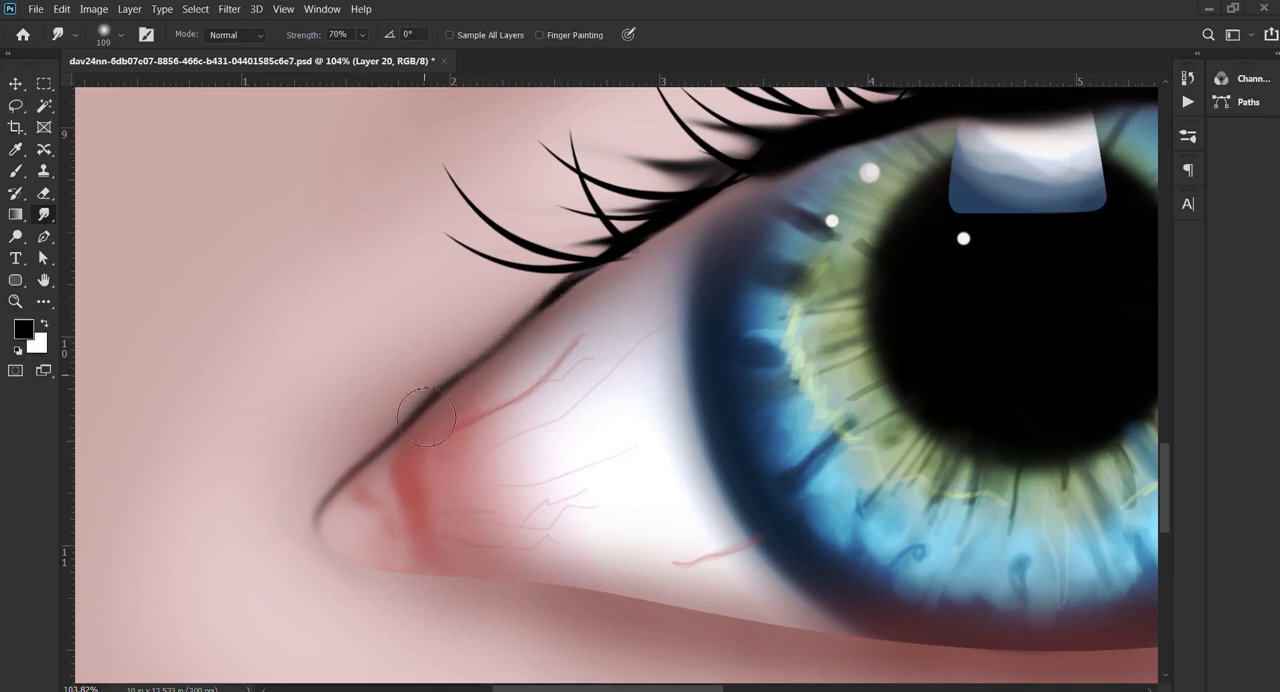
{"action": "left_click_drag", "start_coordinate": [635, 364], "coordinate": [539, 472]}
{"action": "left_click_drag", "start_coordinate": [330, 518], "coordinate": [264, 590]}
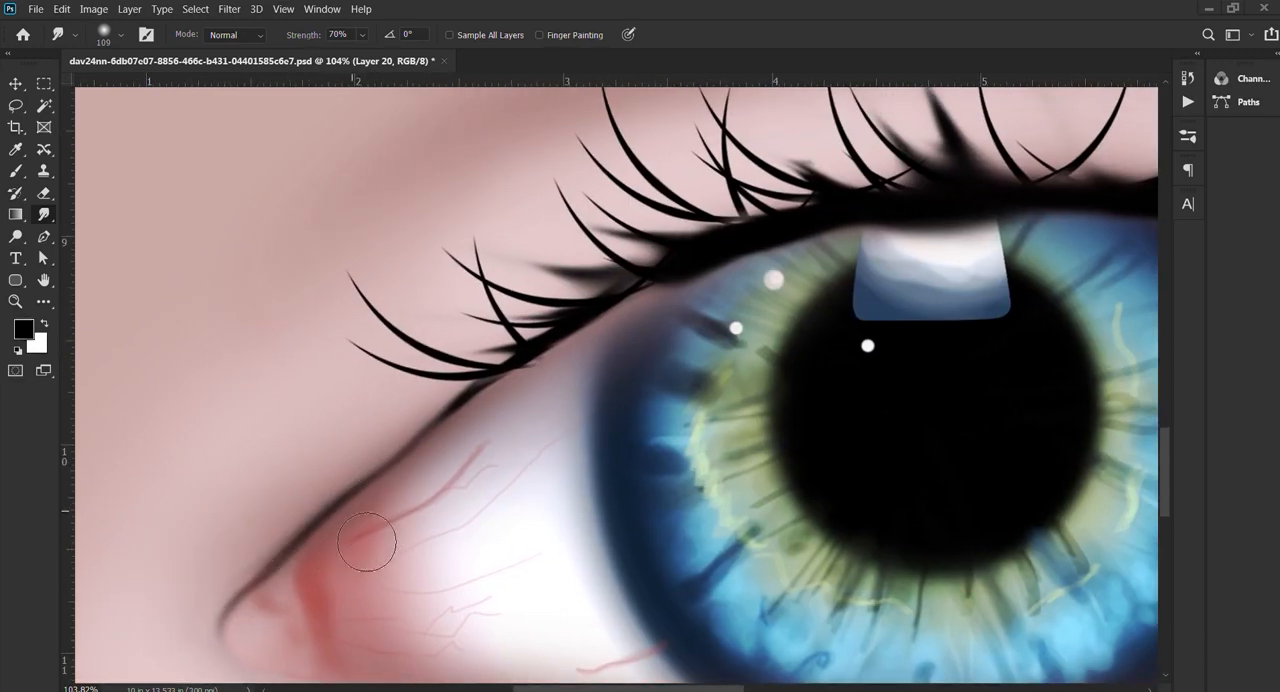
Step: Smudge the lid line's outer end downward into a dark curve around the outer eye corner
{"action": "mouse_move", "coordinate": [367, 541]}
{"action": "left_mouse_down"}
{"action": "mouse_move", "coordinate": [318, 593]}
{"action": "mouse_move", "coordinate": [454, 449]}
{"action": "left_mouse_up"}
{"action": "mouse_move", "coordinate": [389, 485]}
{"action": "left_mouse_down"}
{"action": "mouse_move", "coordinate": [380, 560]}
{"action": "mouse_move", "coordinate": [475, 598]}
{"action": "left_mouse_up"}
{"action": "mouse_move", "coordinate": [369, 534]}
{"action": "left_mouse_down"}
{"action": "mouse_move", "coordinate": [534, 591]}
{"action": "mouse_move", "coordinate": [417, 585]}
{"action": "mouse_move", "coordinate": [594, 591]}
{"action": "mouse_move", "coordinate": [456, 596]}
{"action": "mouse_move", "coordinate": [552, 578]}
{"action": "mouse_move", "coordinate": [958, 651]}
{"action": "left_mouse_up"}
{"action": "left_click_drag", "start_coordinate": [750, 534], "coordinate": [241, 523]}
{"action": "left_click_drag", "start_coordinate": [707, 450], "coordinate": [800, 448]}
{"action": "mouse_move", "coordinate": [491, 391]}
{"action": "left_mouse_down"}
{"action": "mouse_move", "coordinate": [569, 423]}
{"action": "mouse_move", "coordinate": [472, 385]}
{"action": "mouse_move", "coordinate": [590, 465]}
{"action": "mouse_move", "coordinate": [560, 430]}
{"action": "mouse_move", "coordinate": [612, 517]}
{"action": "mouse_move", "coordinate": [586, 585]}
{"action": "left_mouse_up"}
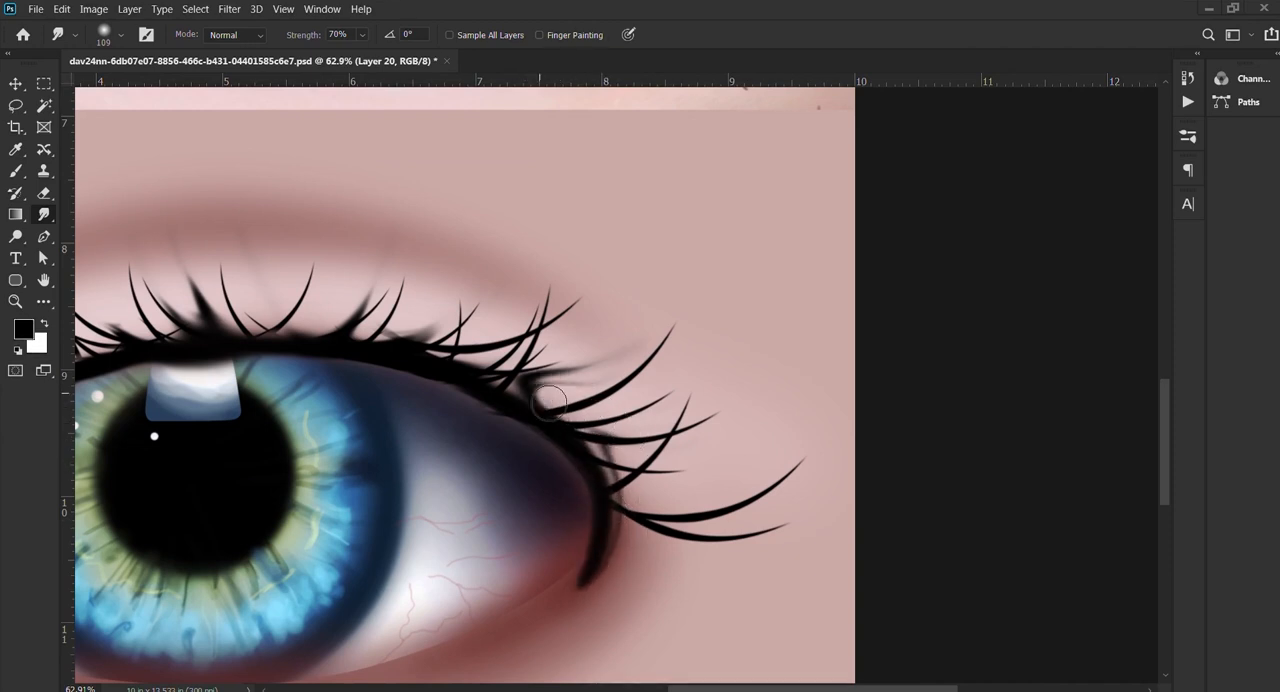
Step: Thin the dark curve at the outer corner and smudge it inward along the lower lid
{"action": "scroll", "coordinate": [609, 277], "scroll_direction": "down", "scroll_amount": 3}
{"action": "mouse_move", "coordinate": [609, 277]}
{"action": "left_mouse_down"}
{"action": "mouse_move", "coordinate": [620, 350]}
{"action": "mouse_move", "coordinate": [630, 330]}
{"action": "mouse_move", "coordinate": [612, 370]}
{"action": "mouse_move", "coordinate": [575, 440]}
{"action": "mouse_move", "coordinate": [485, 522]}
{"action": "left_mouse_up"}
{"action": "left_click_drag", "start_coordinate": [603, 454], "coordinate": [369, 549]}
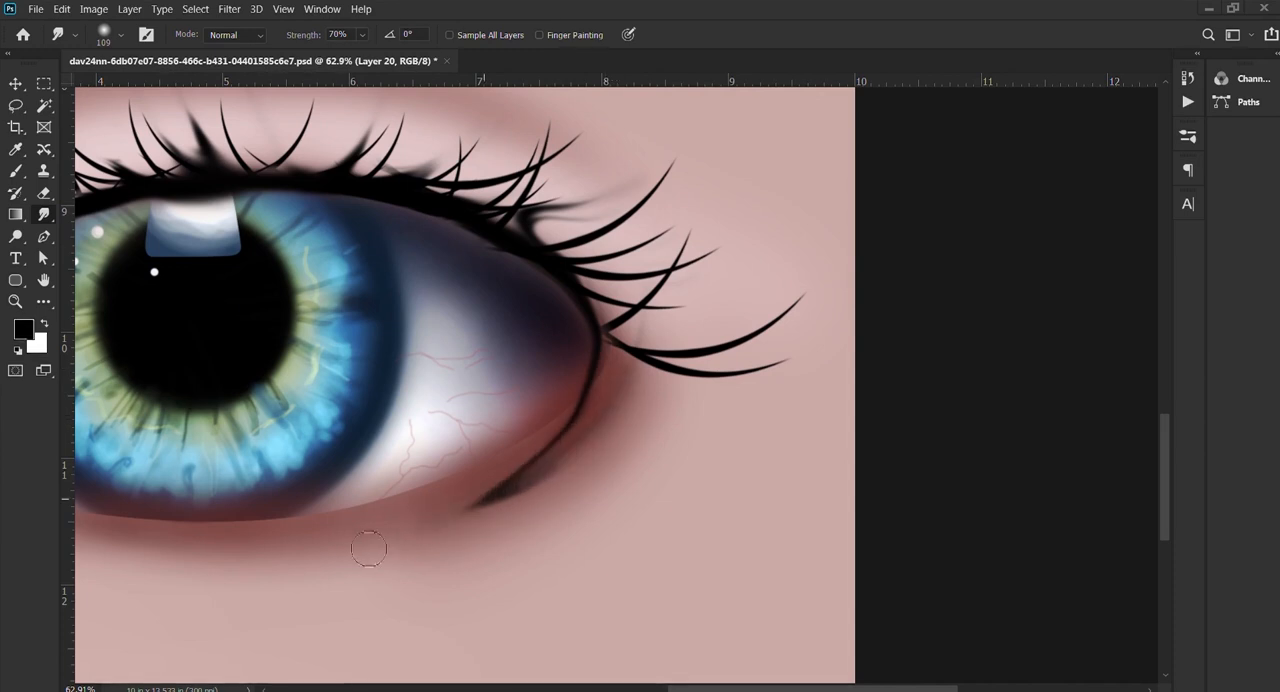
{"action": "left_click_drag", "start_coordinate": [565, 440], "coordinate": [628, 446]}
{"action": "mouse_move", "coordinate": [549, 580]}
{"action": "left_mouse_down"}
{"action": "mouse_move", "coordinate": [575, 546]}
{"action": "mouse_move", "coordinate": [517, 475]}
{"action": "left_mouse_up"}
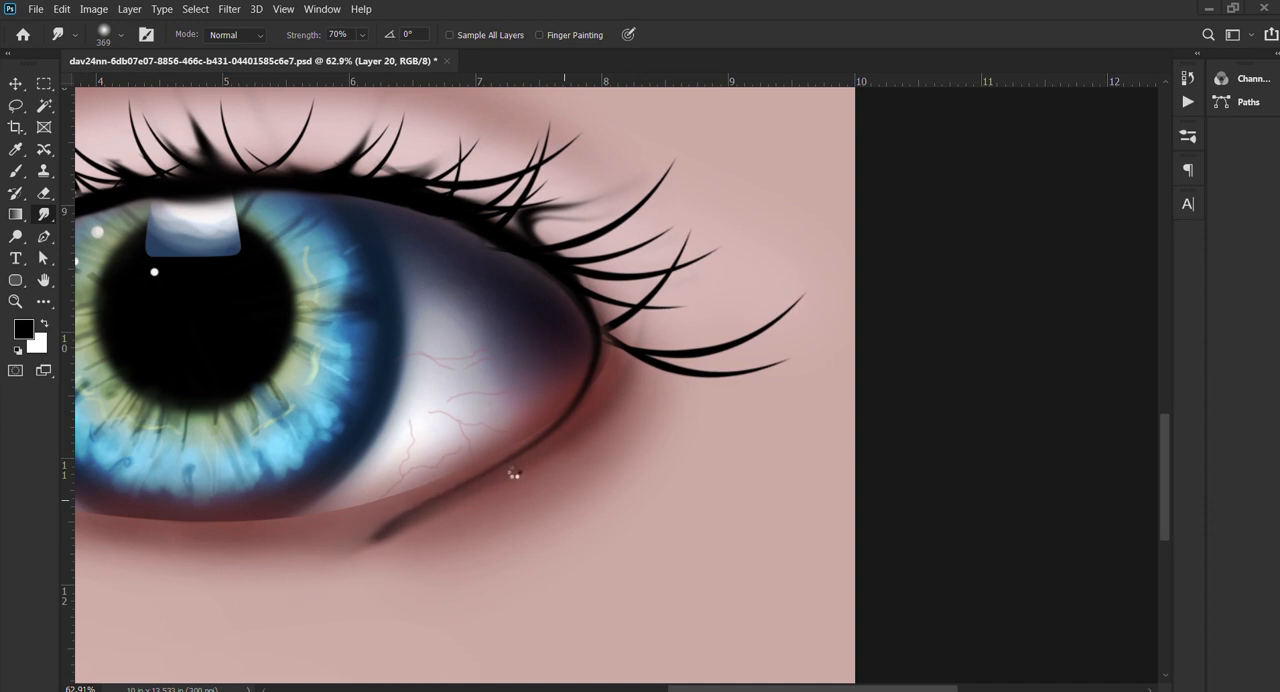
Step: Continue the dark lower lid line beneath the iris to the inner-corner outline with a size 244 Smudge tip
{"action": "left_click_drag", "start_coordinate": [507, 471], "coordinate": [470, 463]}
{"action": "left_click_drag", "start_coordinate": [424, 505], "coordinate": [215, 522]}
{"action": "mouse_move", "coordinate": [419, 580]}
{"action": "left_mouse_down"}
{"action": "mouse_move", "coordinate": [306, 535]}
{"action": "mouse_move", "coordinate": [112, 571]}
{"action": "left_mouse_up"}
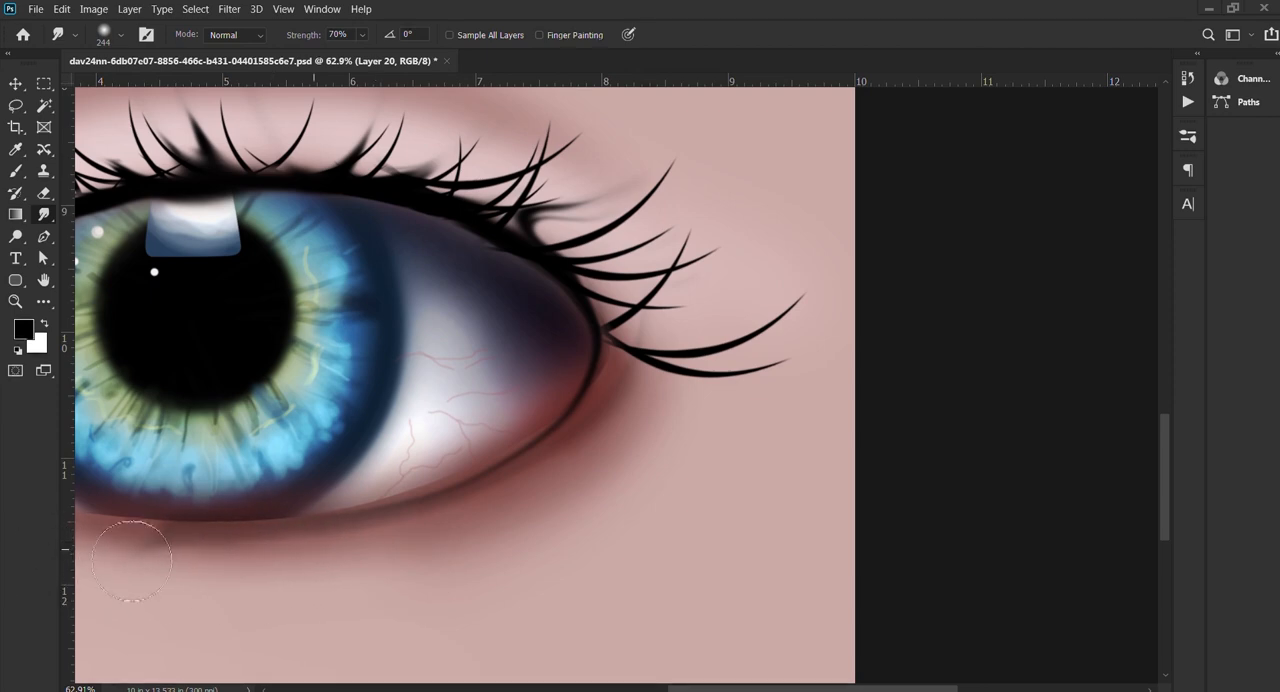
{"action": "left_click_drag", "start_coordinate": [260, 543], "coordinate": [608, 552]}
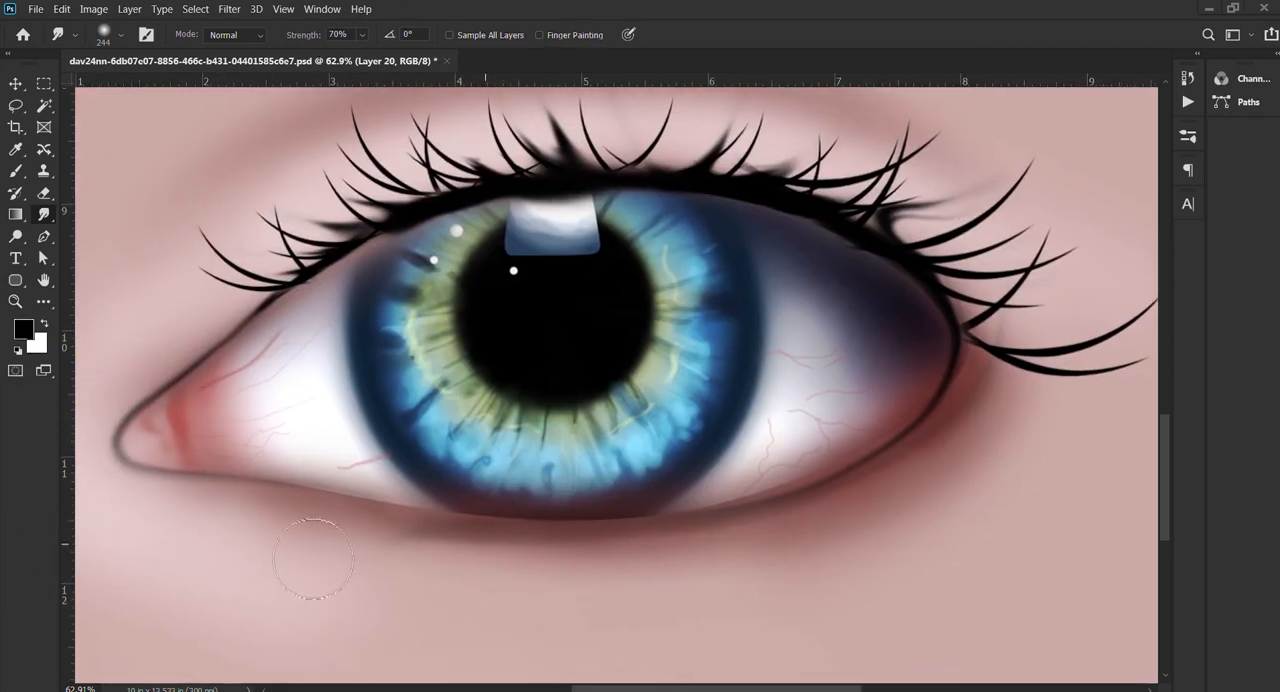
Step: Blend the lower lid line into the surrounding skin shadow, using a size 353 Smudge tip for the outer half
{"action": "mouse_move", "coordinate": [313, 559]}
{"action": "left_mouse_down"}
{"action": "mouse_move", "coordinate": [330, 546]}
{"action": "mouse_move", "coordinate": [284, 571]}
{"action": "left_mouse_up"}
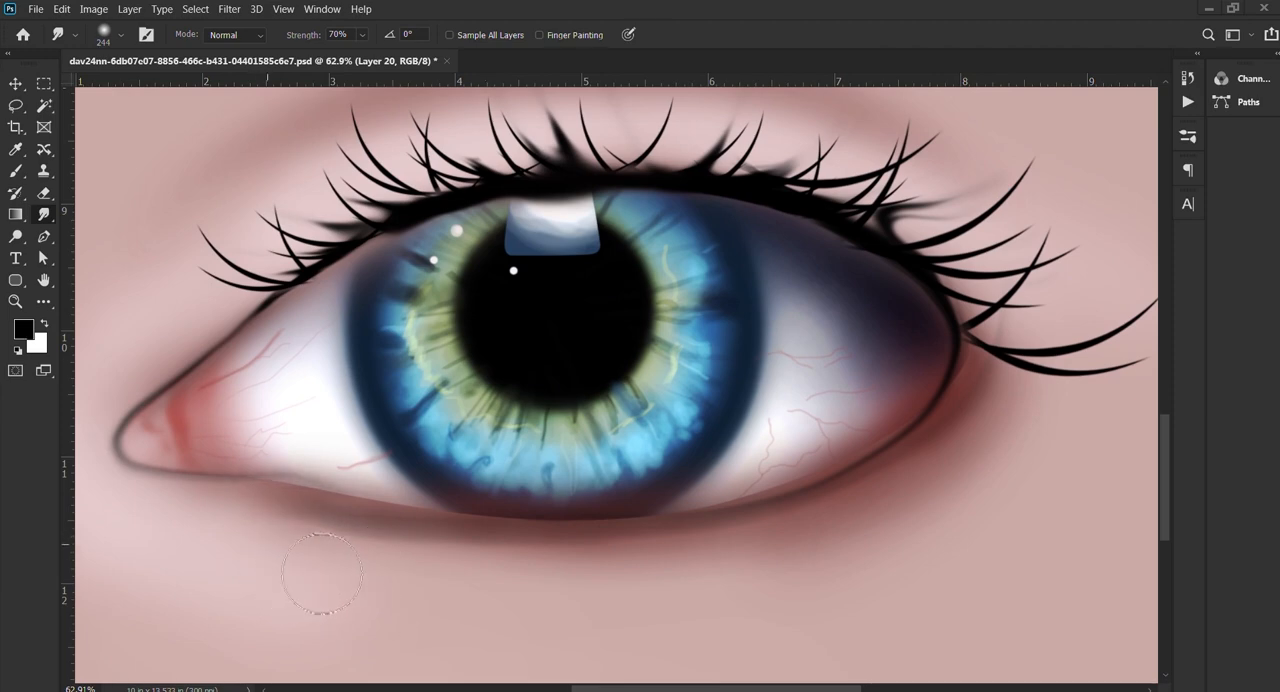
{"action": "left_click_drag", "start_coordinate": [979, 547], "coordinate": [852, 564]}
{"action": "left_click_drag", "start_coordinate": [791, 474], "coordinate": [810, 476]}
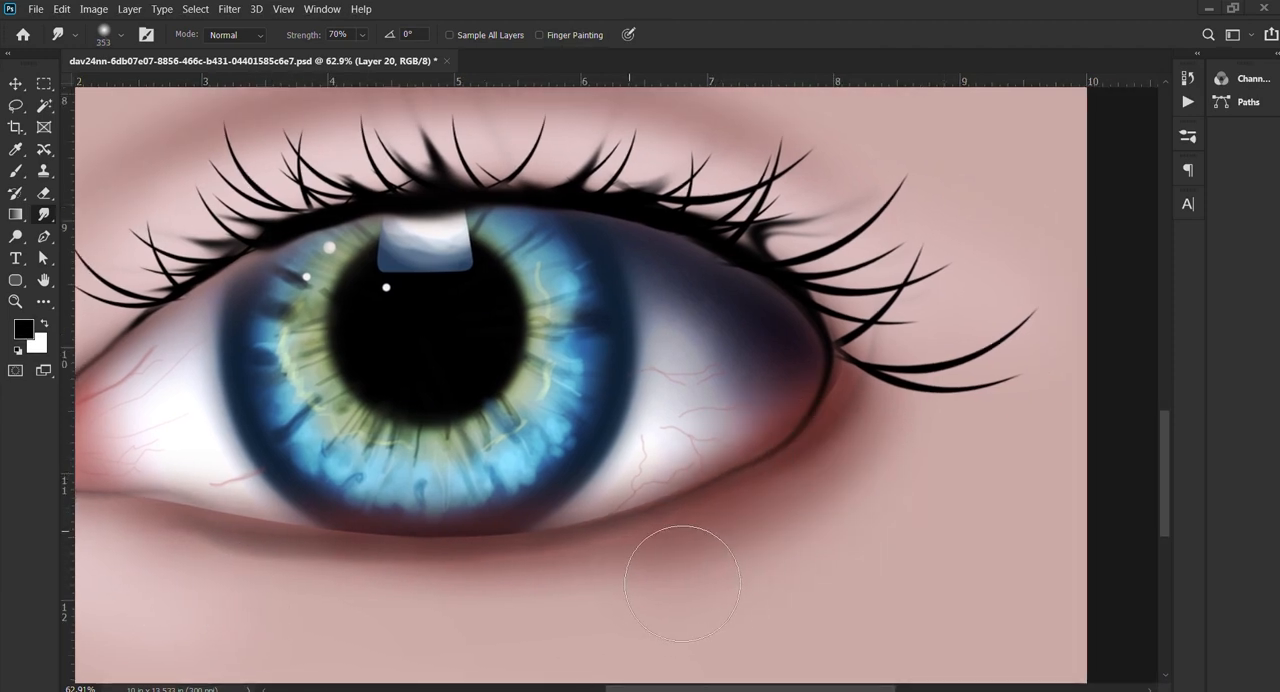
{"action": "scroll", "coordinate": [873, 473], "scroll_direction": "down", "scroll_amount": 10}
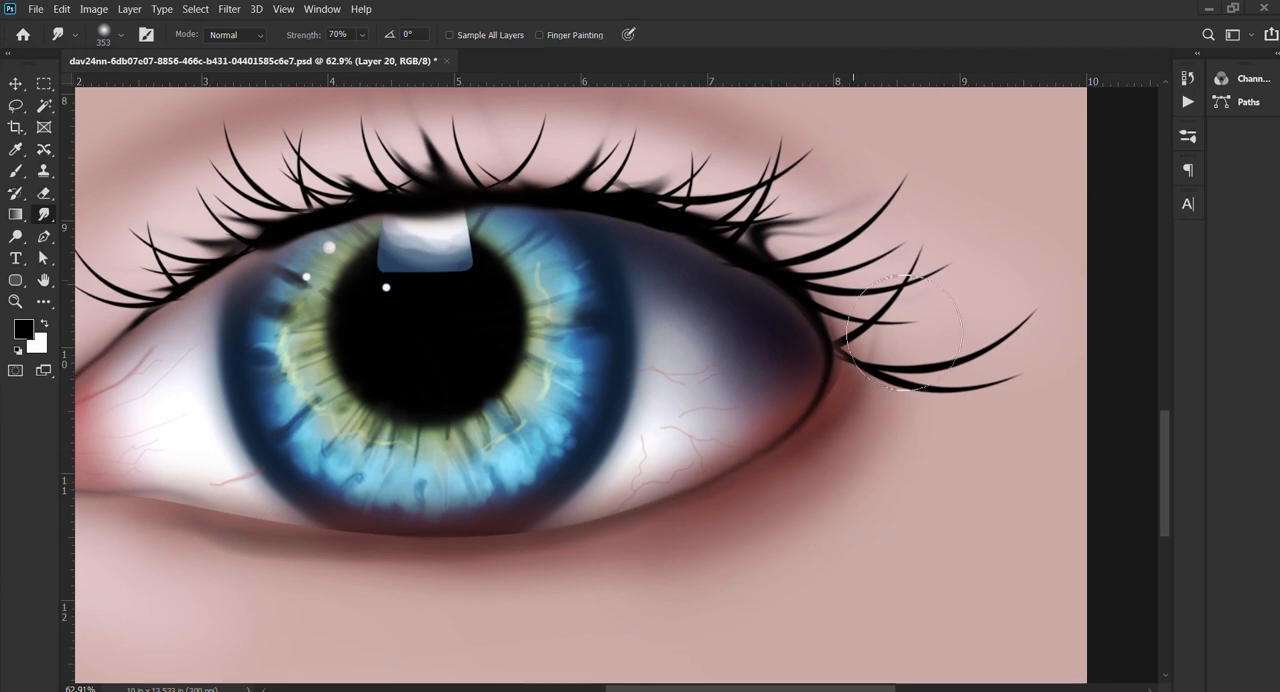
Step: Switch to the Move tool, deselect the layer and save the document
{"action": "key", "text": "v"}
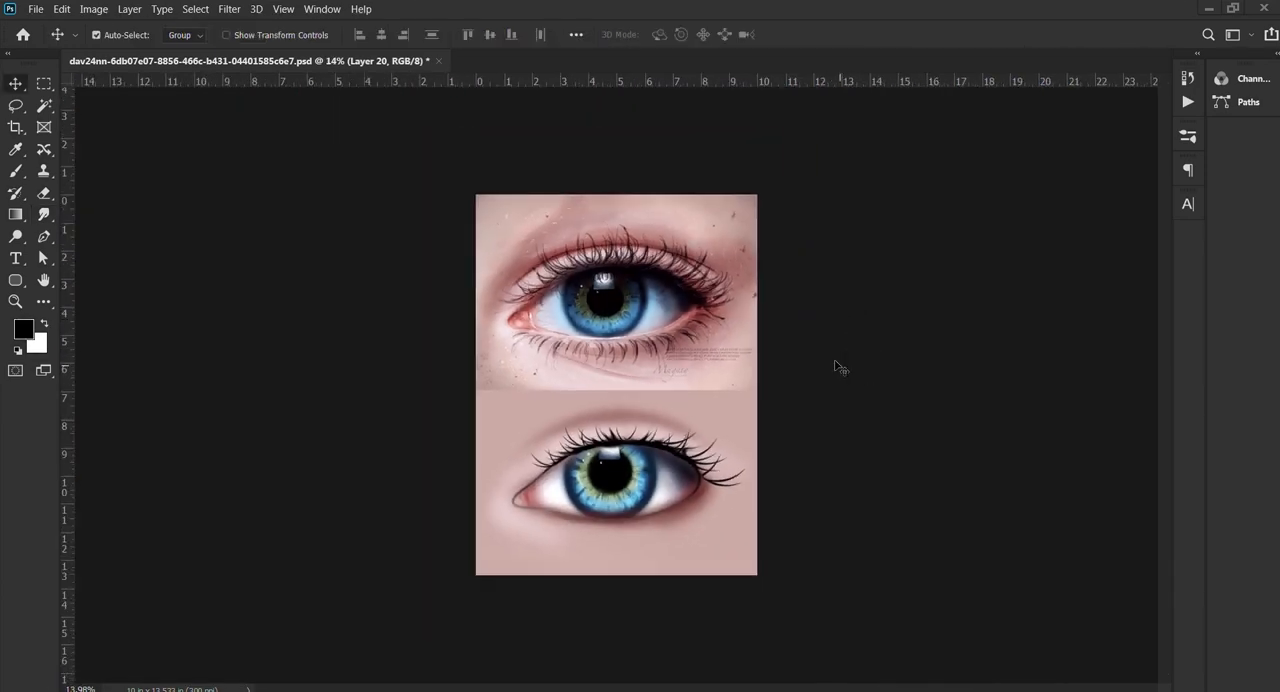
{"action": "scroll", "coordinate": [900, 357], "scroll_direction": "down", "scroll_amount": 2}
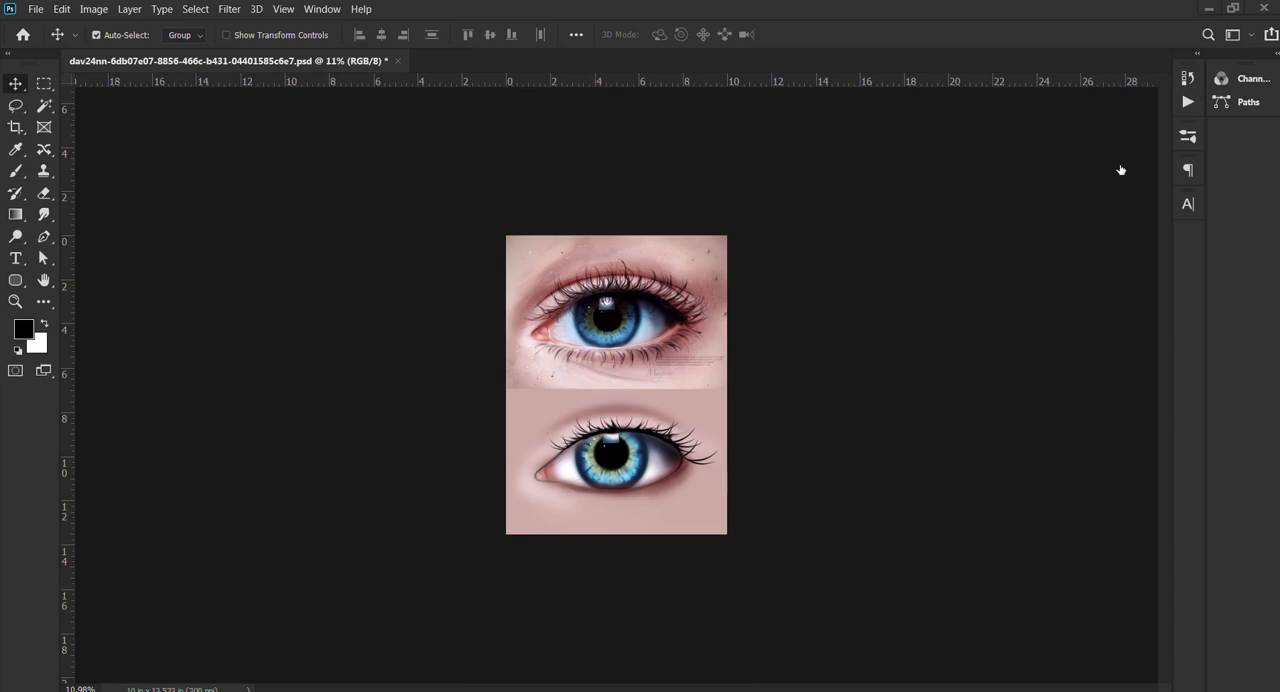
{"action": "scroll", "coordinate": [620, 522], "scroll_direction": "up", "scroll_amount": 2}
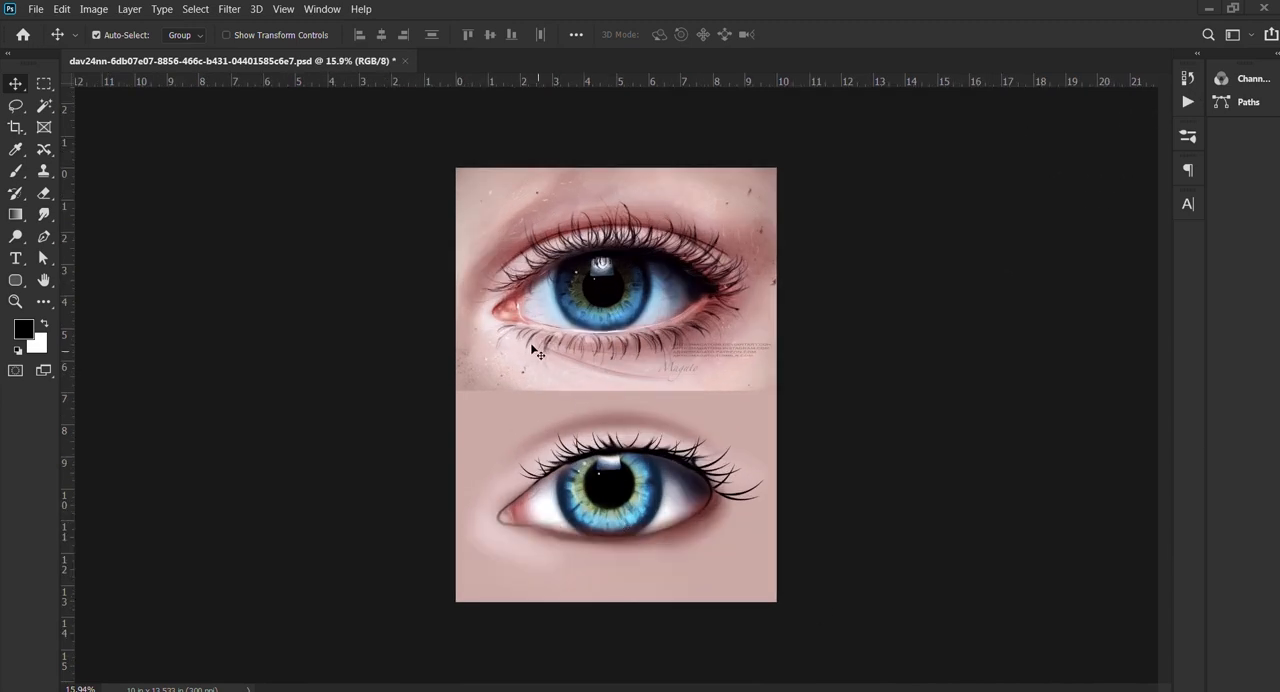
{"action": "key", "text": "ctrl+s"}
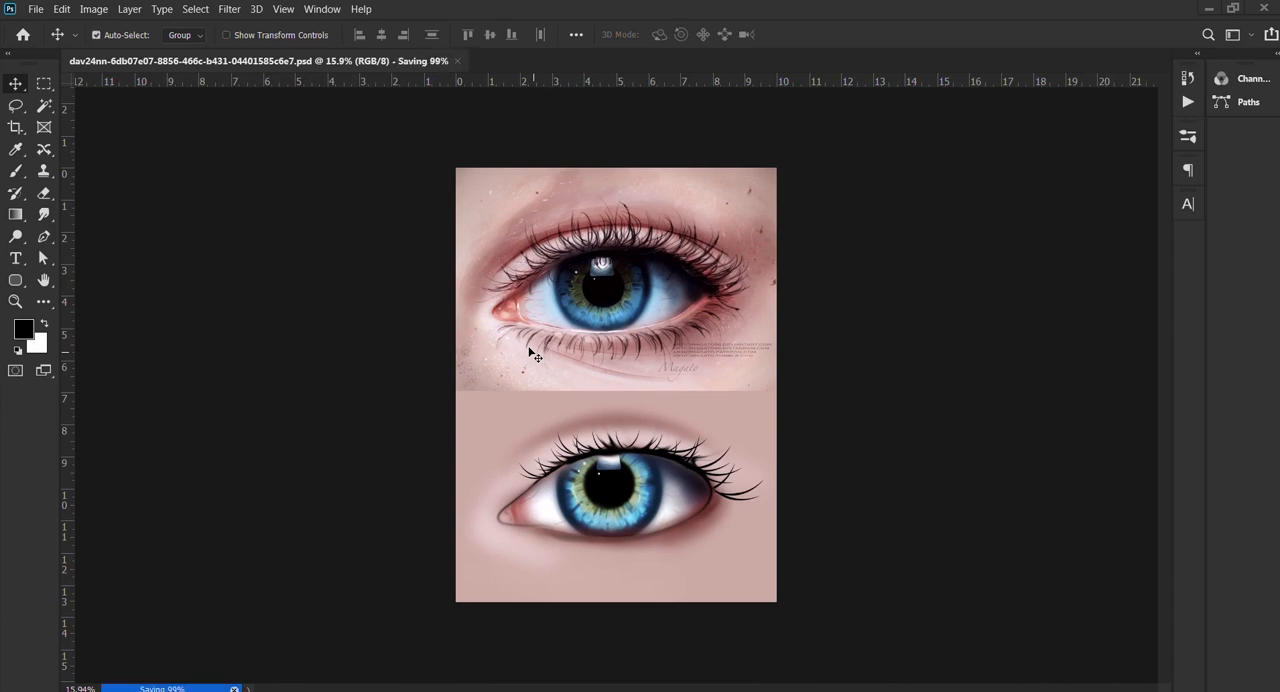